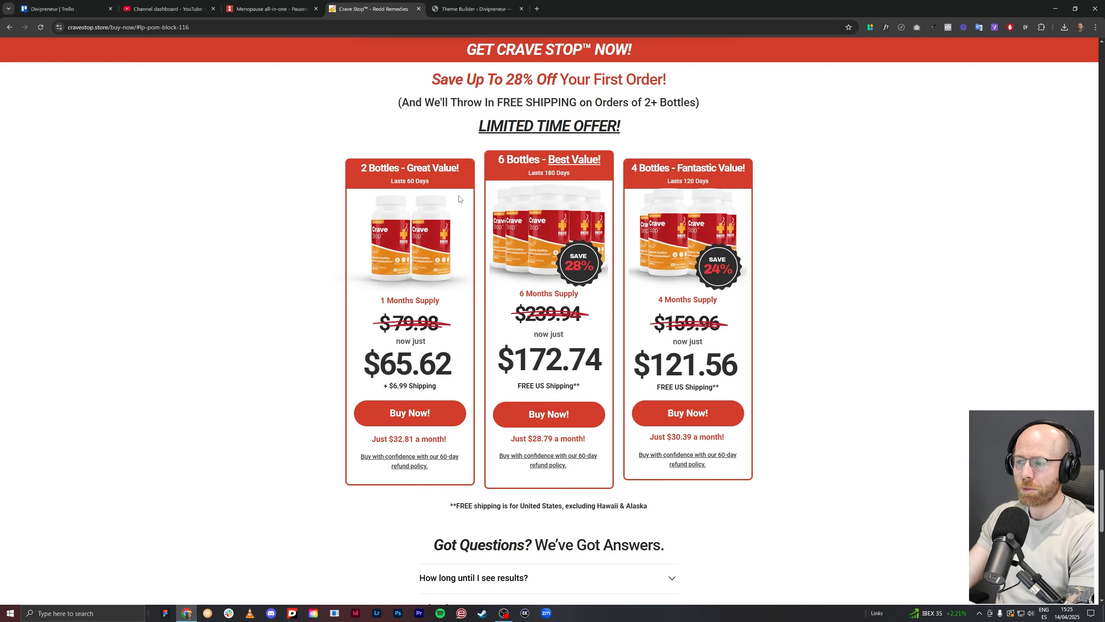
Examine the price boxes on the Crave Stop and Paused sales pages, including their supply, price, shipping and monthly cost lines.
scroll(460, 199, down, 1)
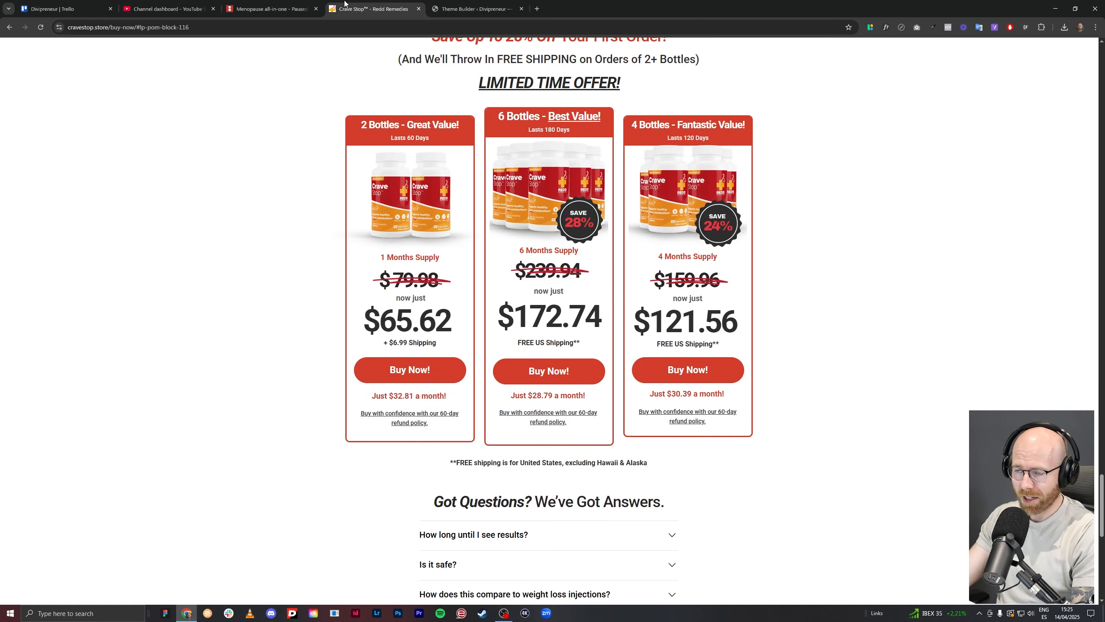
click(278, 8)
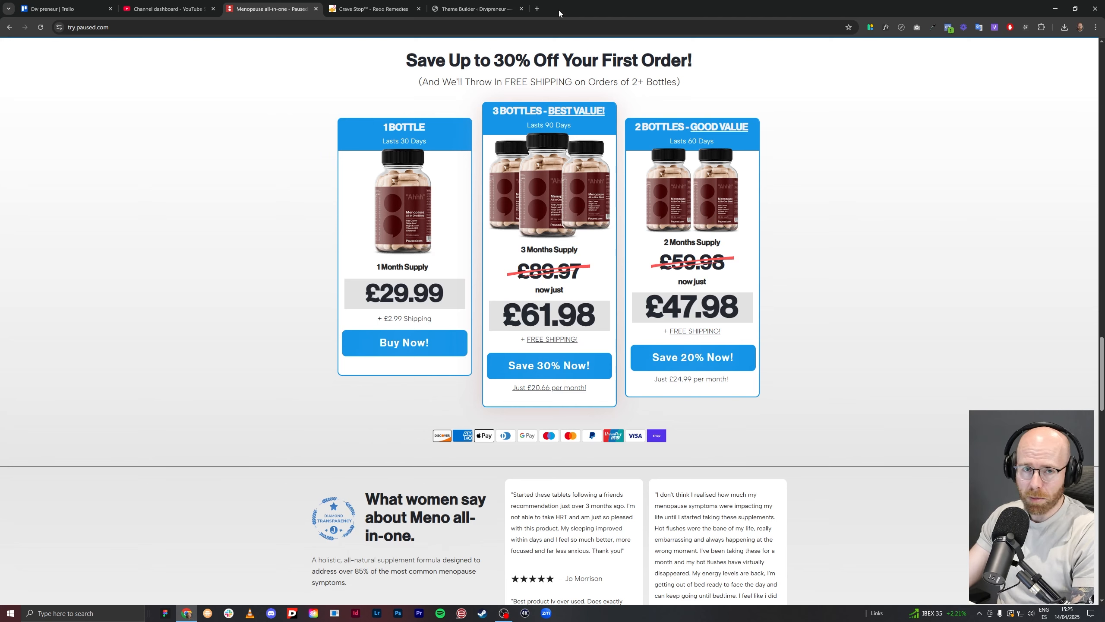
click(382, 11)
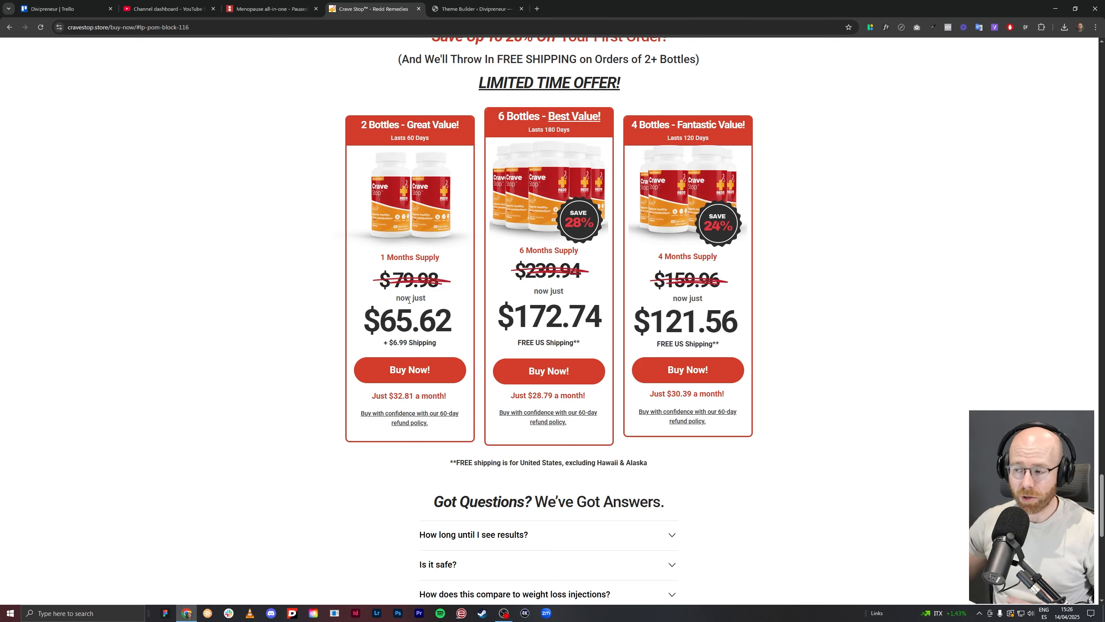
drag(389, 343, 432, 344)
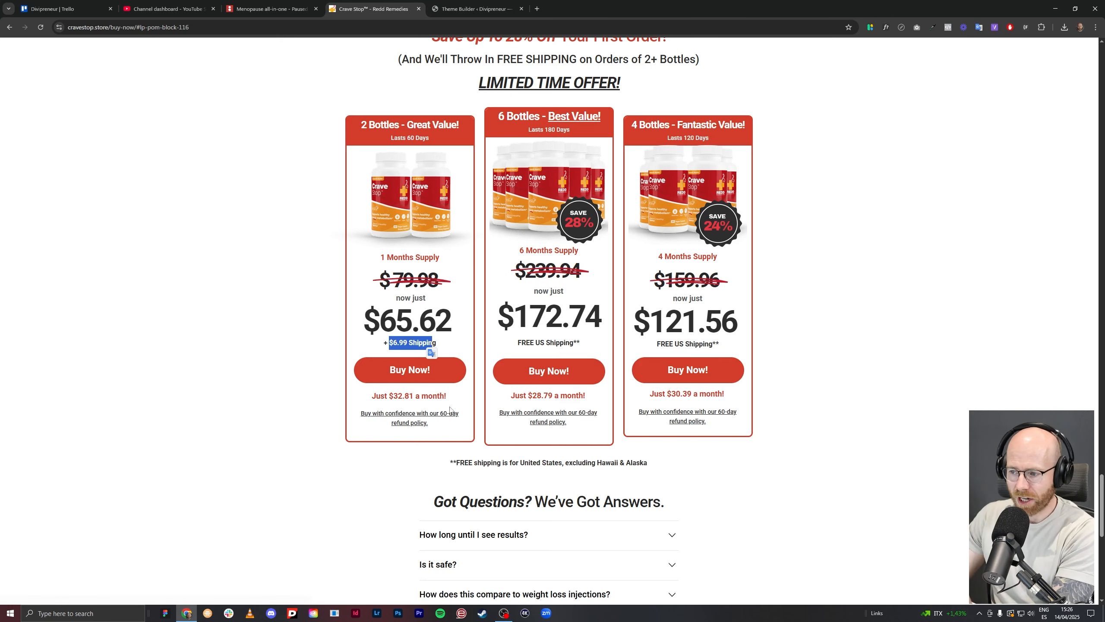
drag(377, 393, 424, 388)
mouse_move(511, 397)
mouse_down()
mouse_move(580, 397)
mouse_move(510, 414)
mouse_up()
click(510, 414)
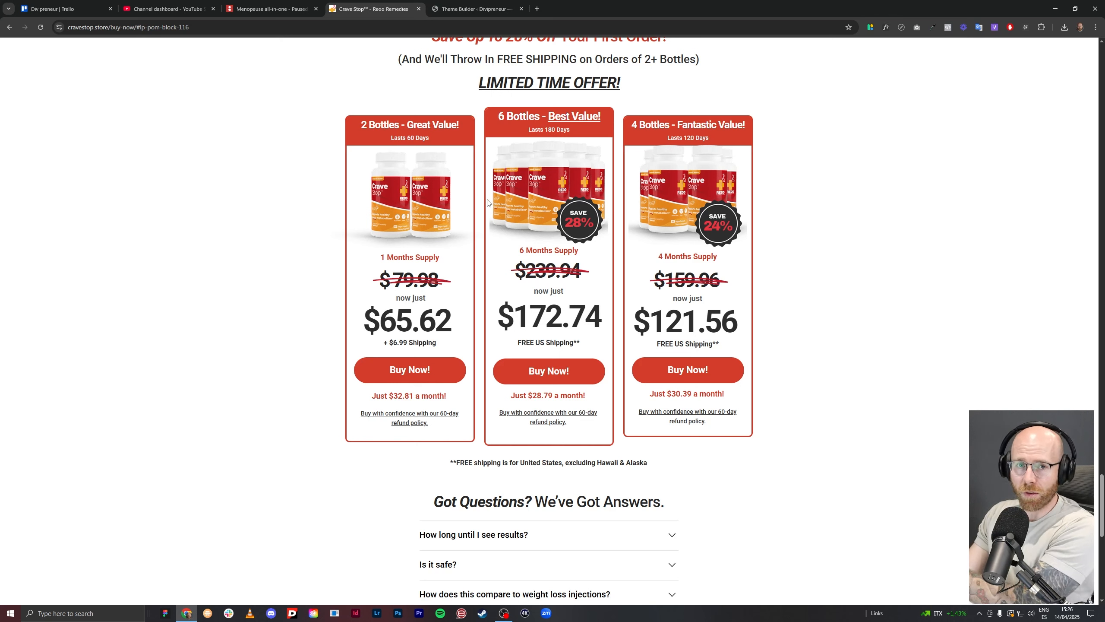
drag(417, 261, 430, 317)
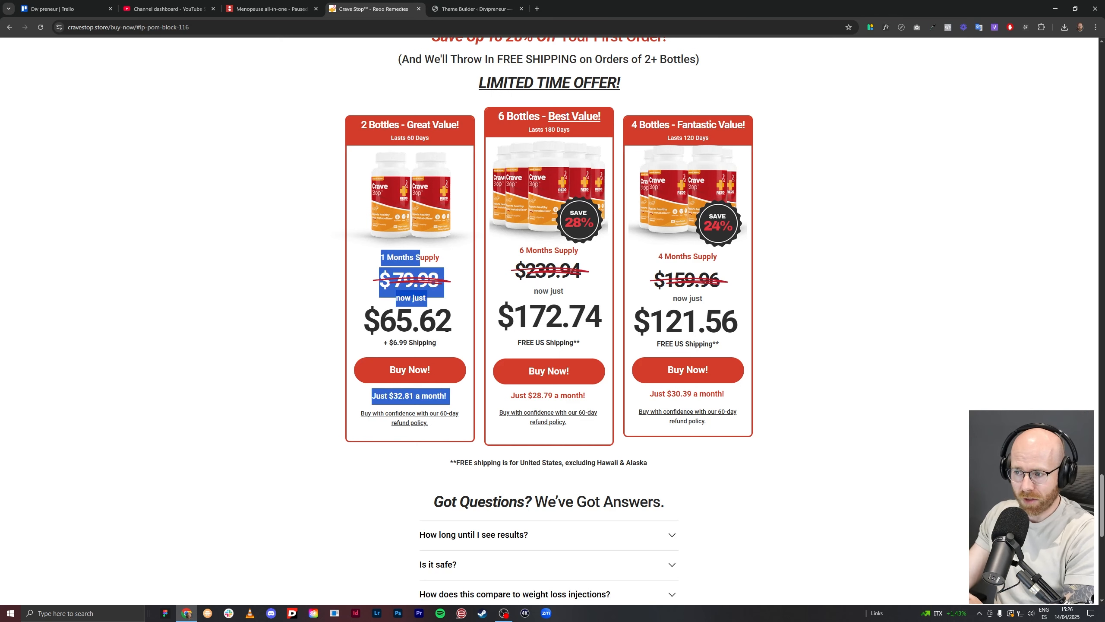
click(451, 298)
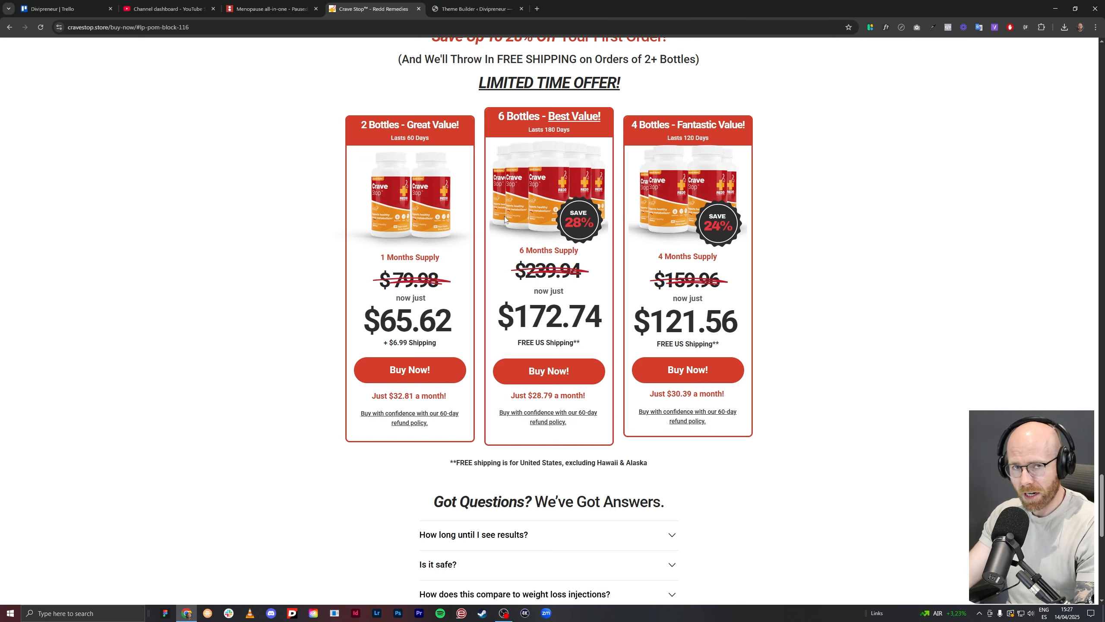
Switch to the Divi Theme Builder and insert a single-column row containing a Pricing Tables module.
key(ctrl+Tab)
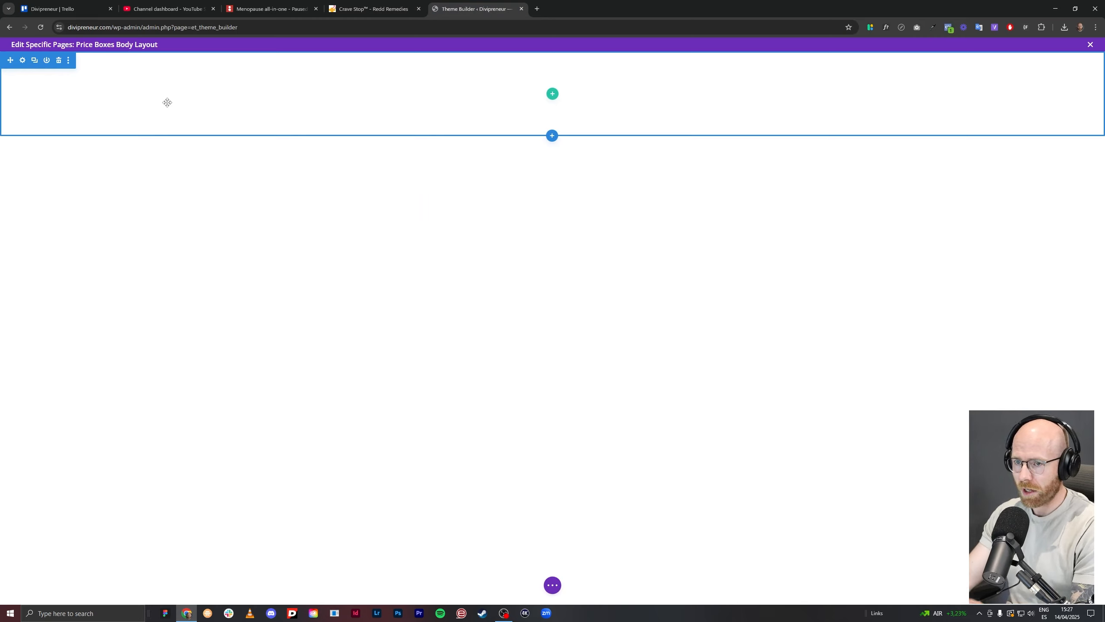
click(553, 101)
click(498, 164)
click(621, 112)
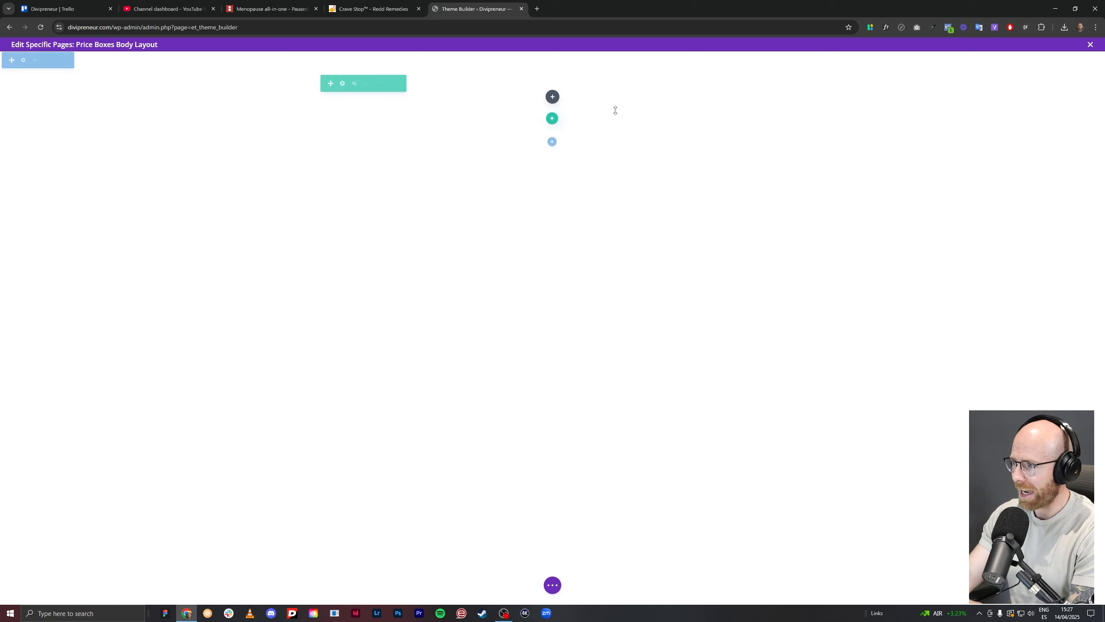
click(553, 96)
text(price)
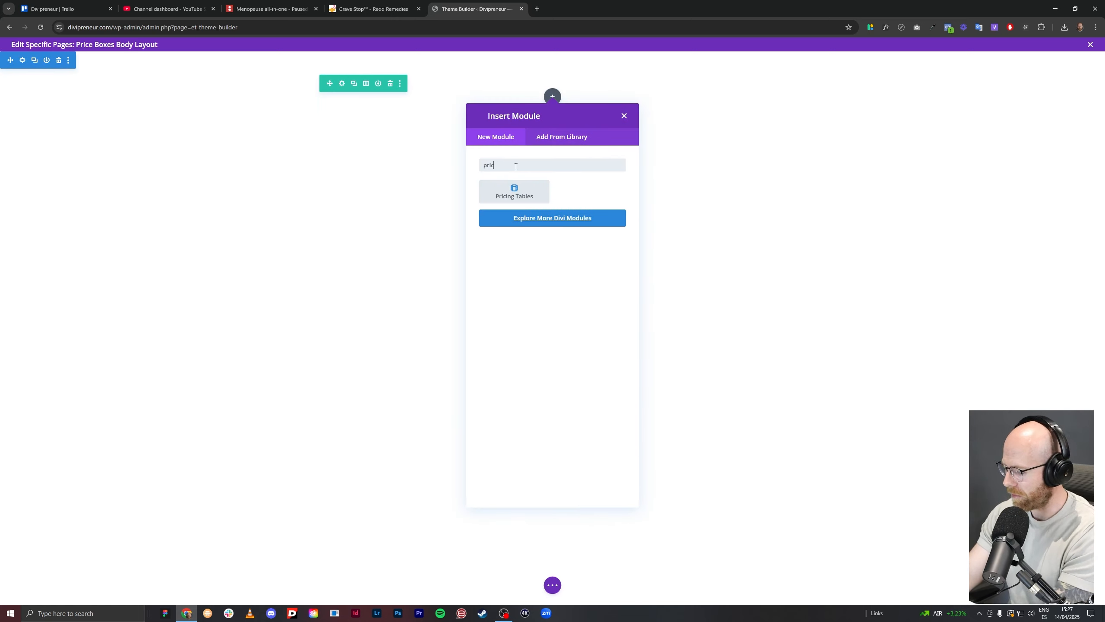
click(515, 197)
drag(793, 204, 498, 339)
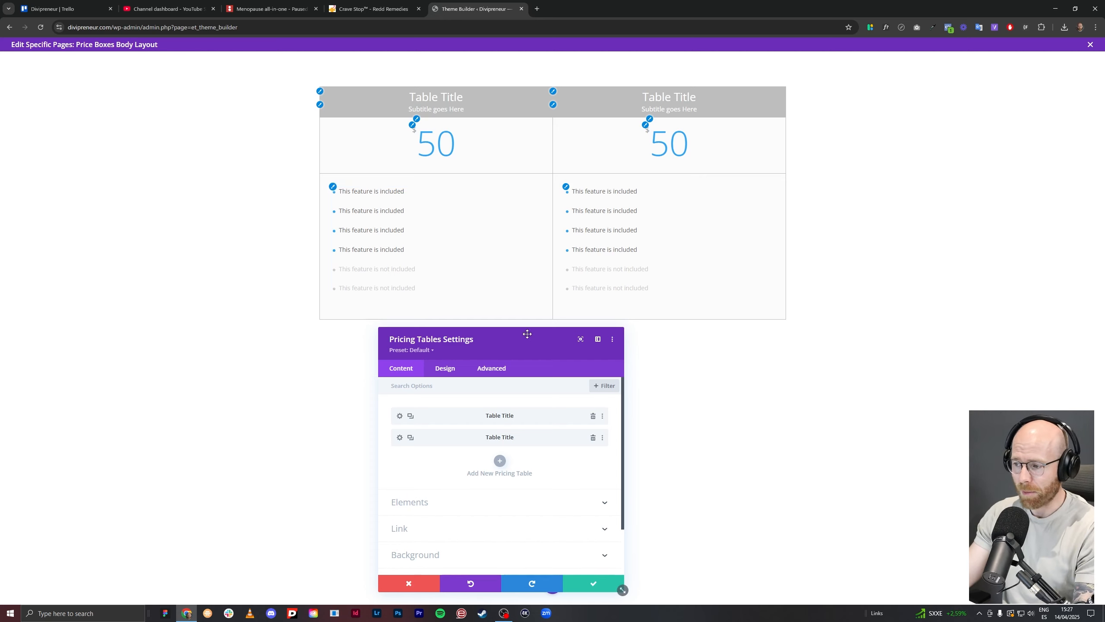
drag(514, 344, 196, 142)
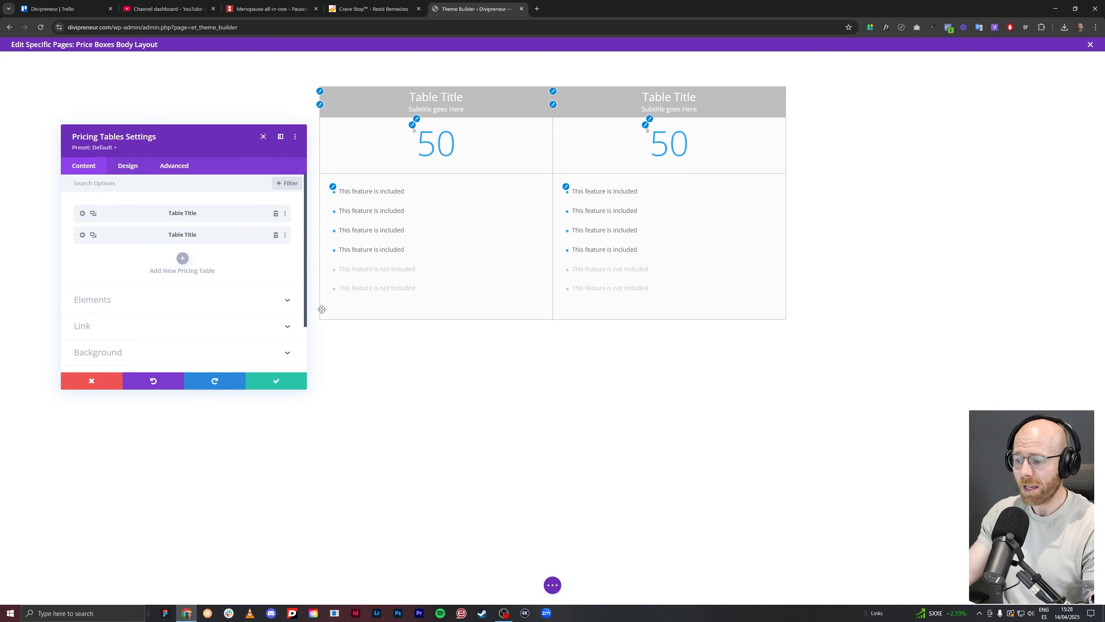
Close the Pricing Tables settings and delete the module together with its row.
click(304, 385)
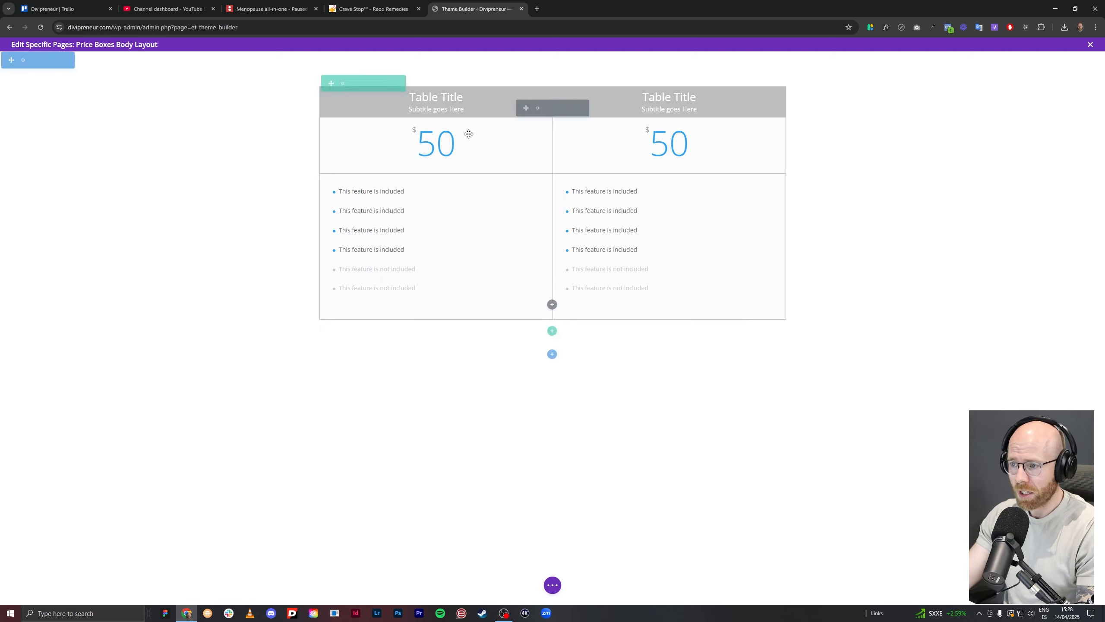
click(573, 108)
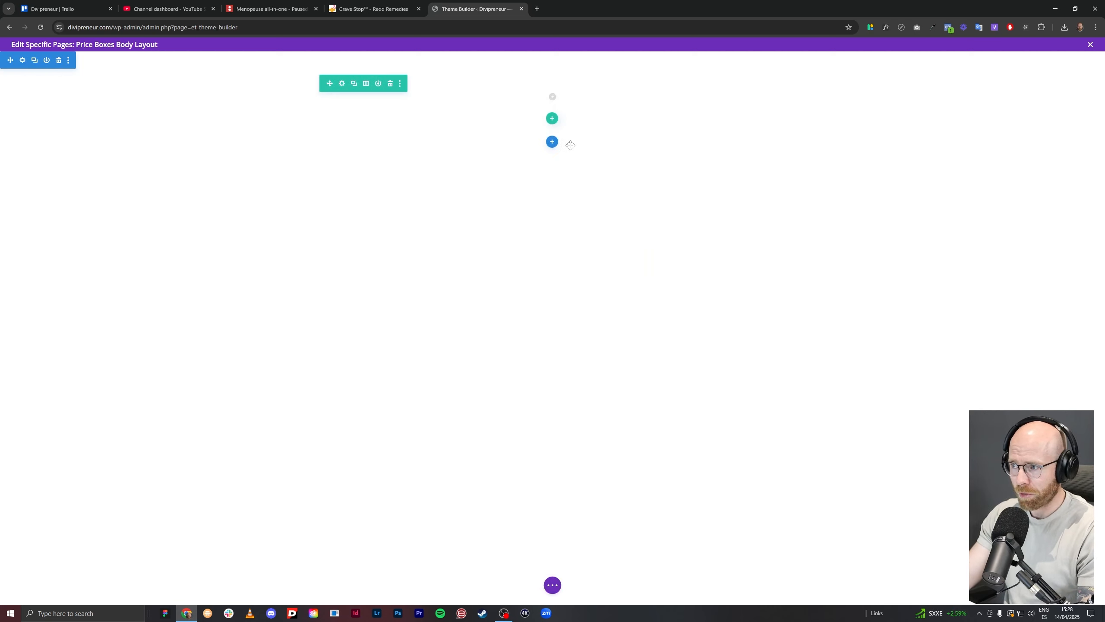
click(390, 85)
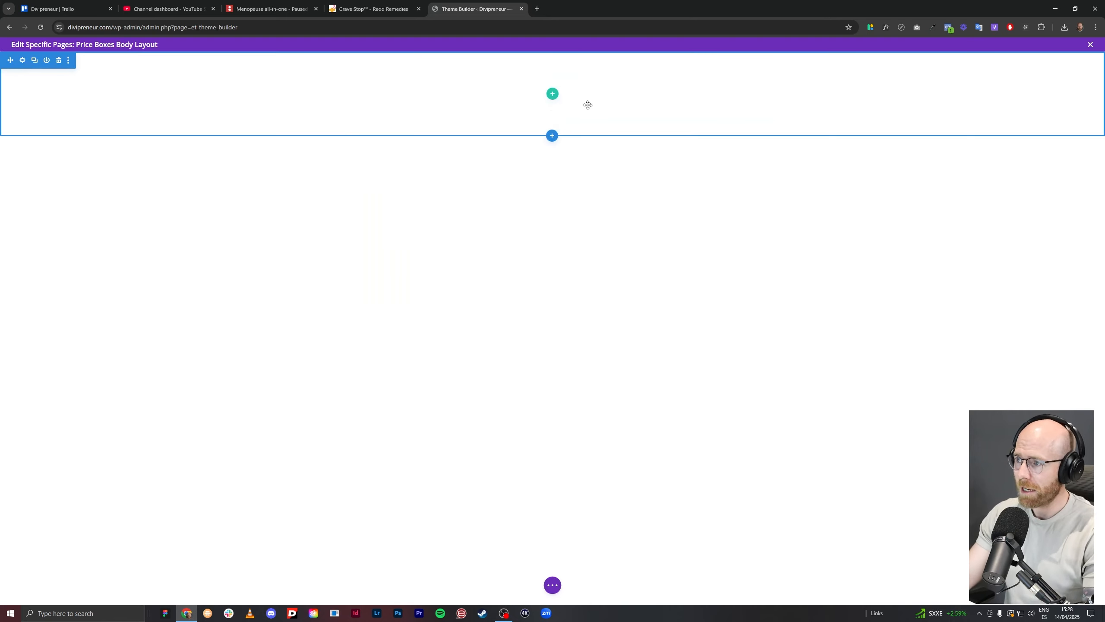
Insert a row with two equal columns in the empty section, without adding a module.
click(551, 99)
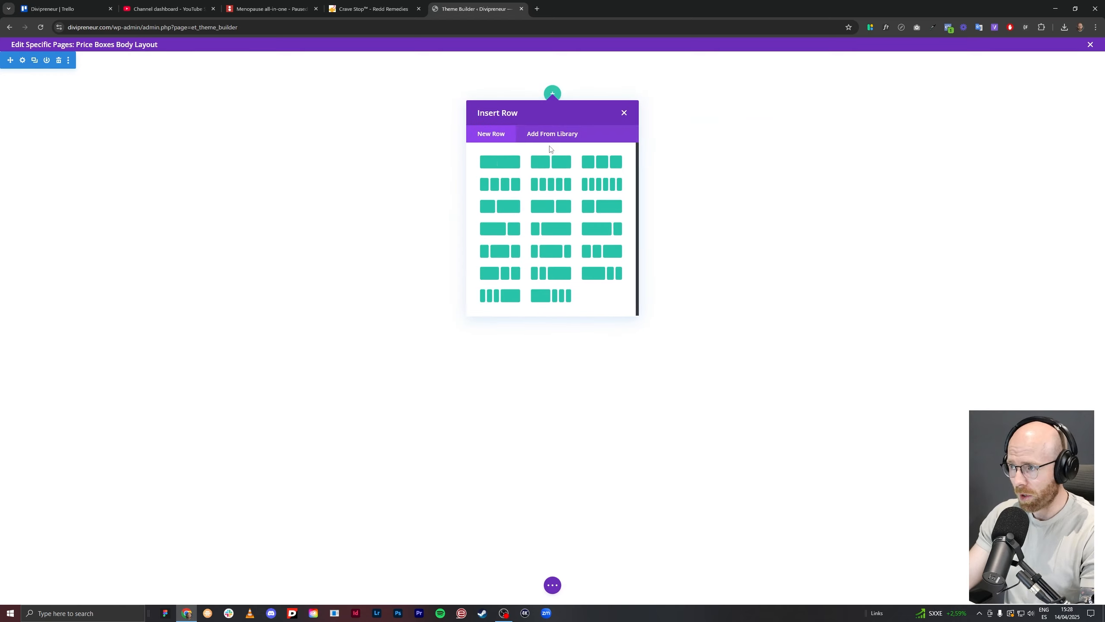
click(539, 162)
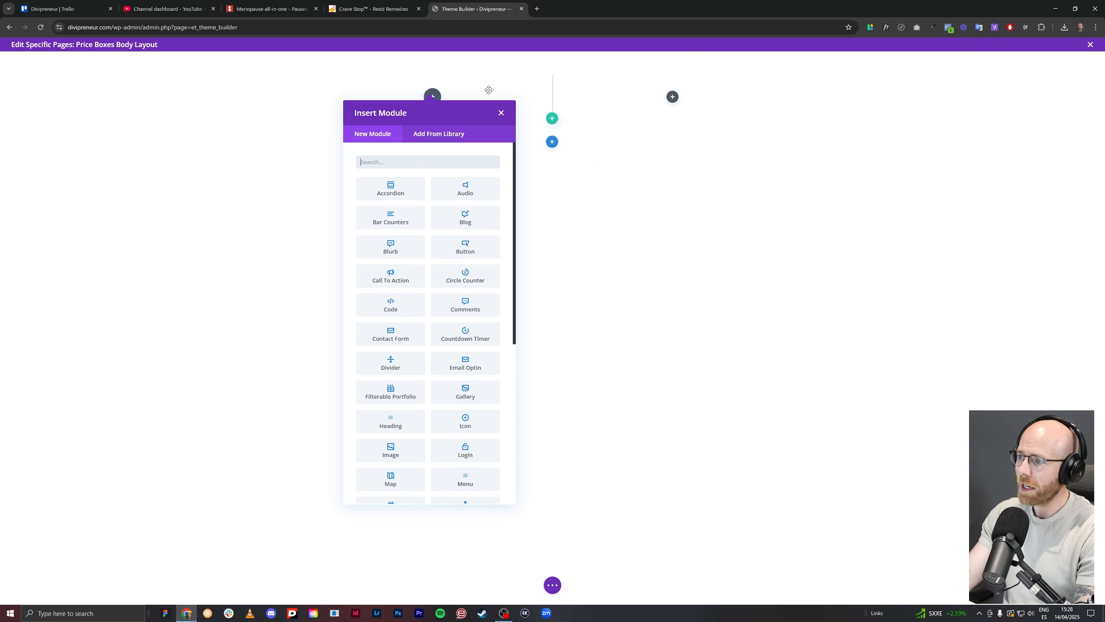
click(501, 112)
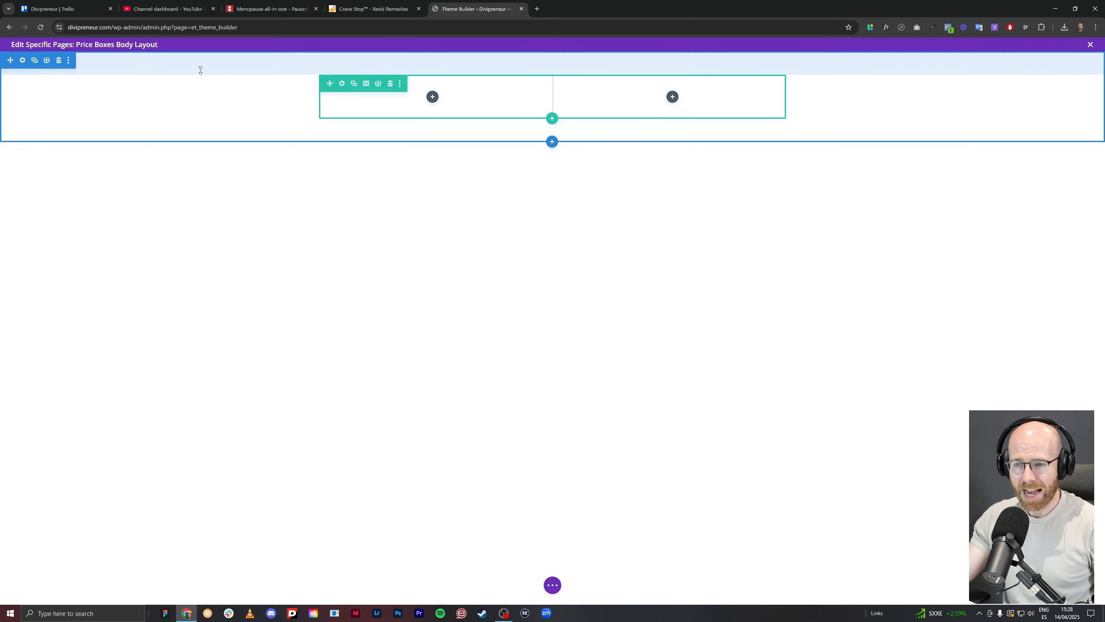
Check the Crave Stop price boxes for reference and set the two-column row's width to 95% in its sizing settings.
click(341, 86)
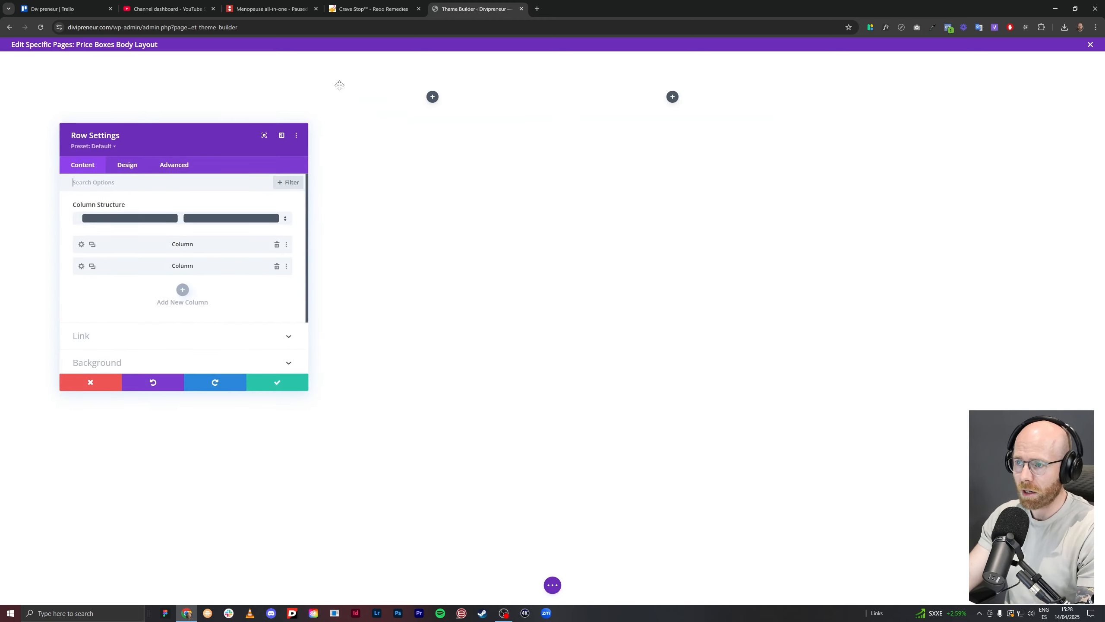
click(128, 165)
click(127, 207)
drag(156, 141, 241, 171)
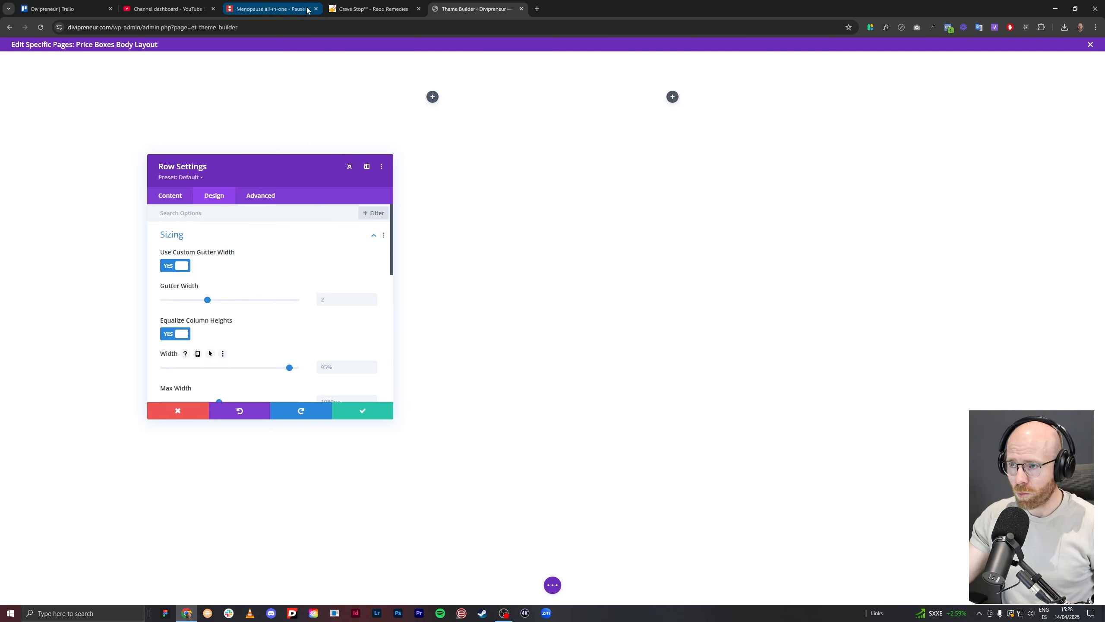
click(370, 9)
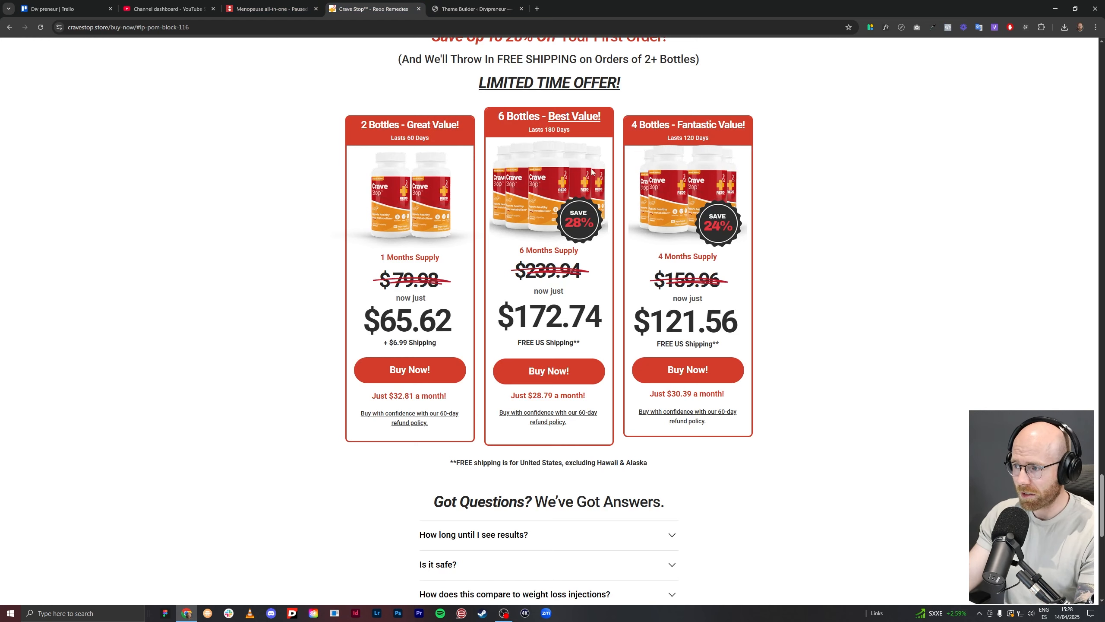
click(476, 8)
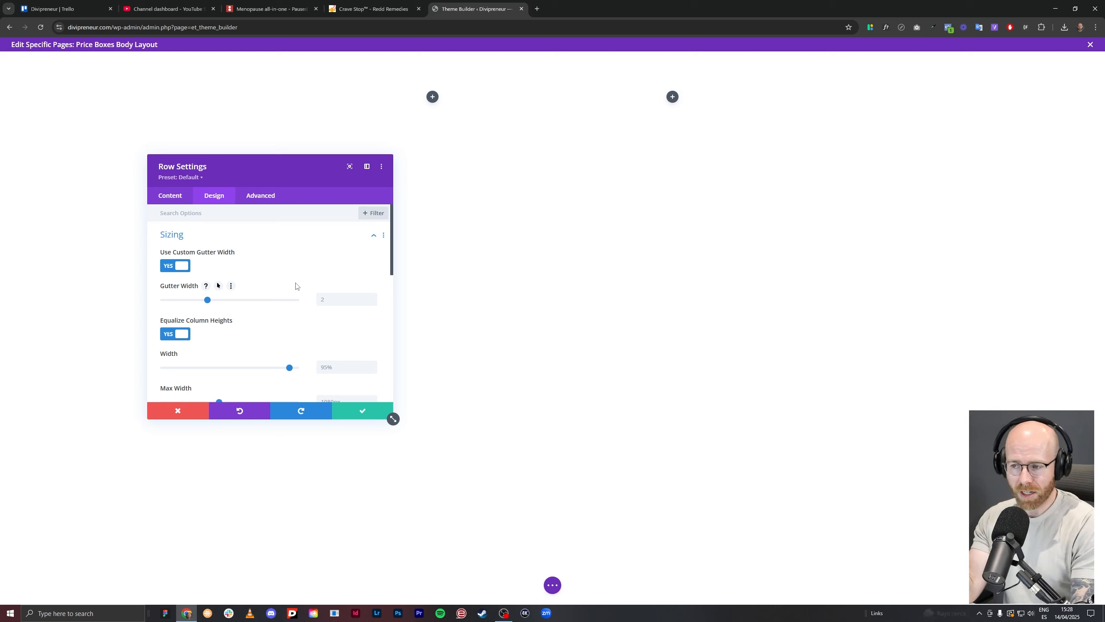
scroll(233, 300, down, 1)
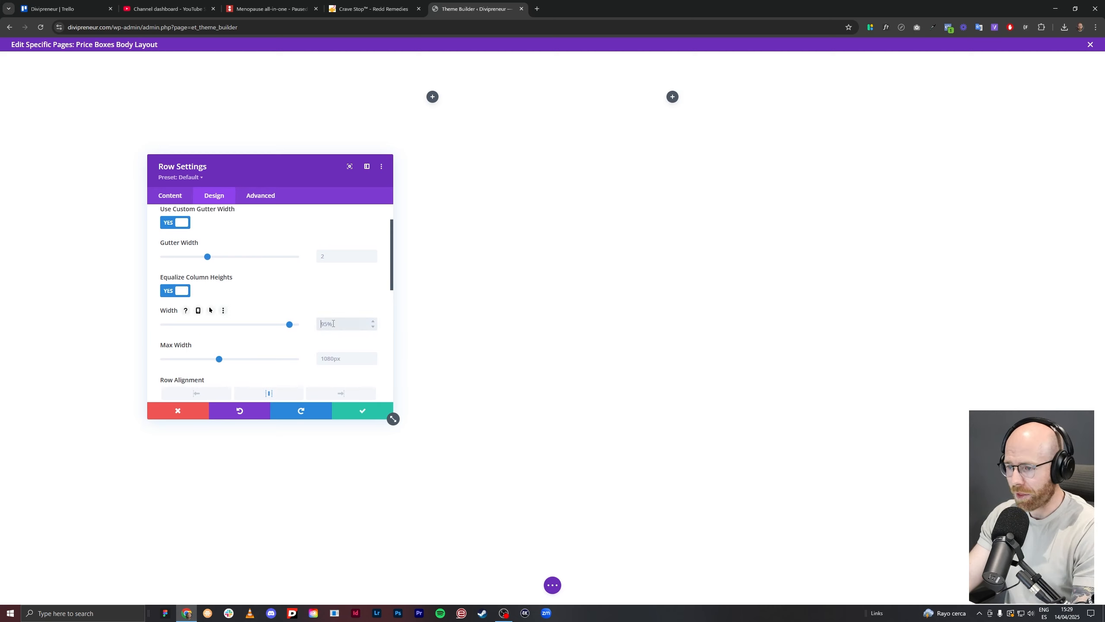
text(95%)
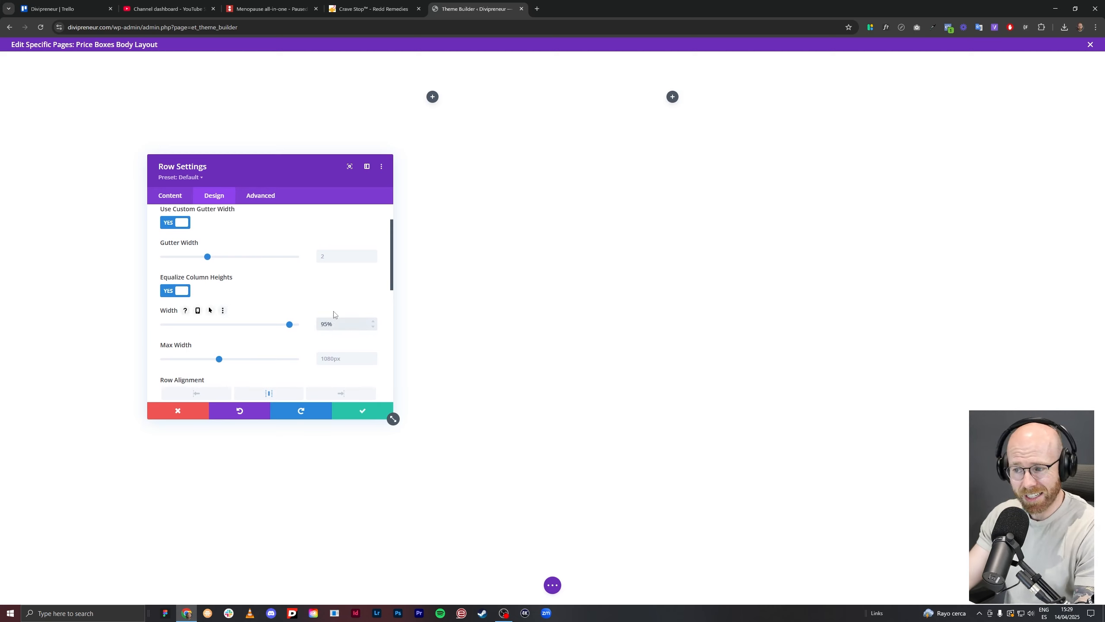
Set the row's maximum width to 800px and save the row settings.
scroll(335, 307, down, 2)
click(340, 272)
text(800px)
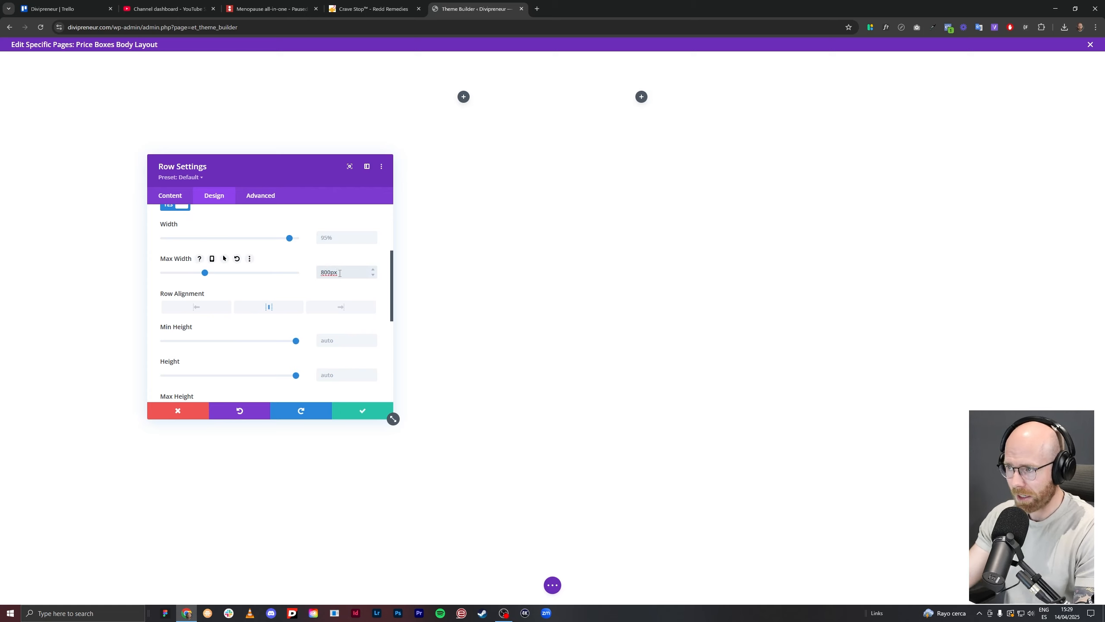
click(352, 235)
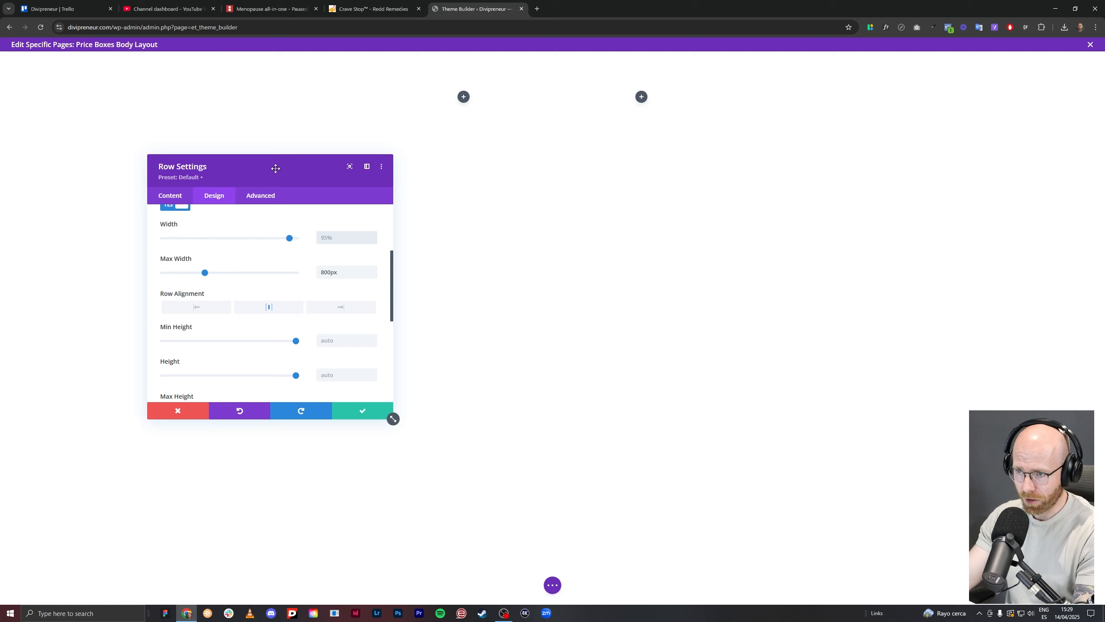
drag(274, 168, 294, 143)
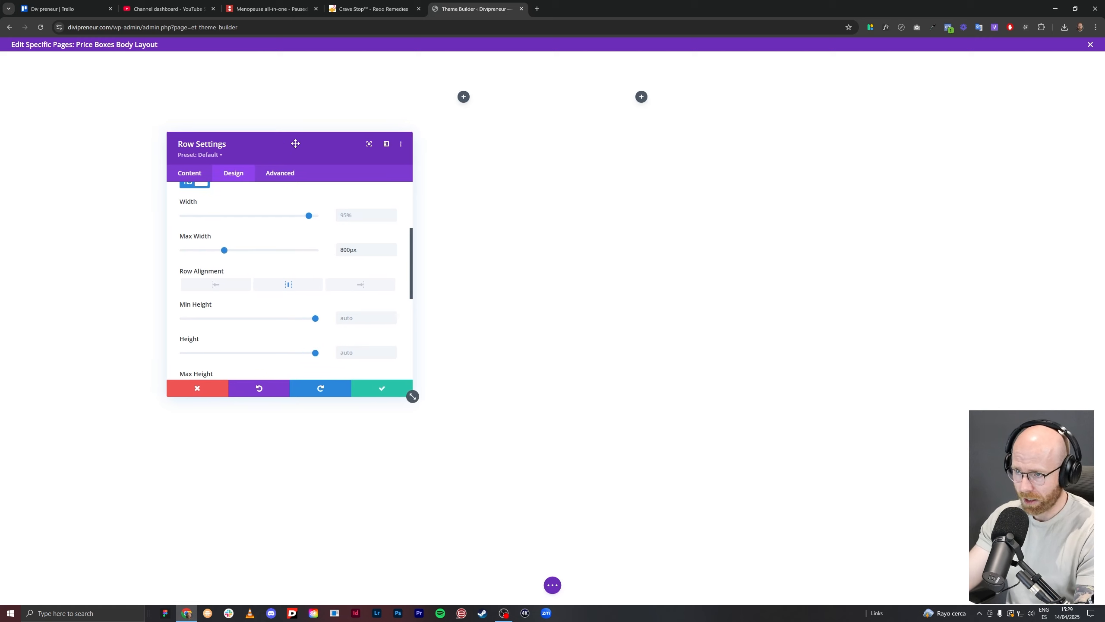
scroll(334, 348, down, 3)
click(382, 384)
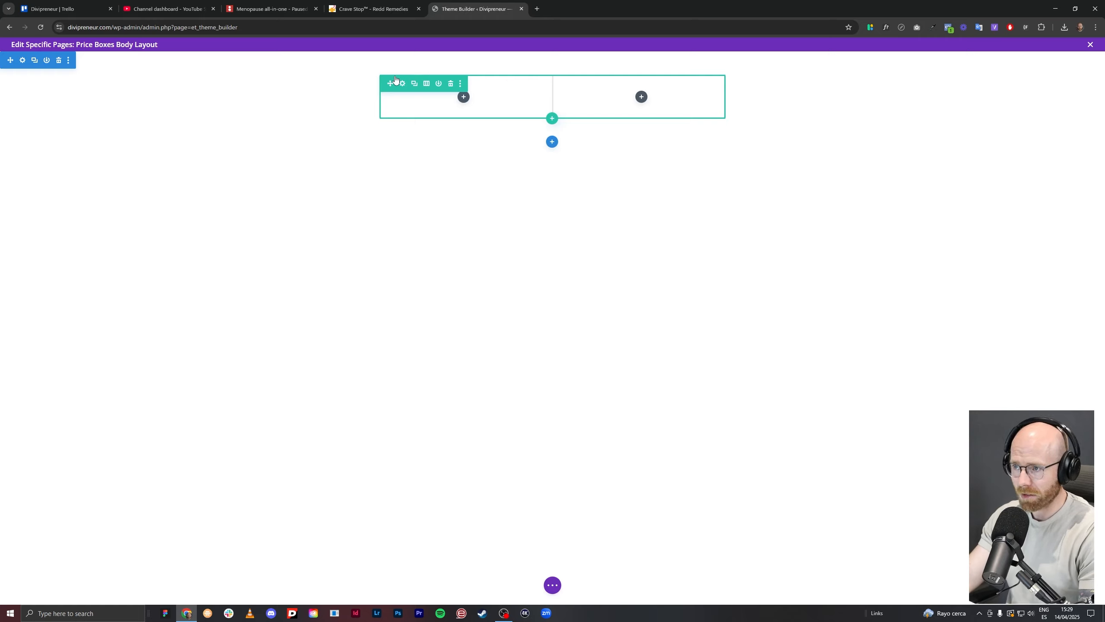
Give the row's first column a light grey background color.
click(402, 85)
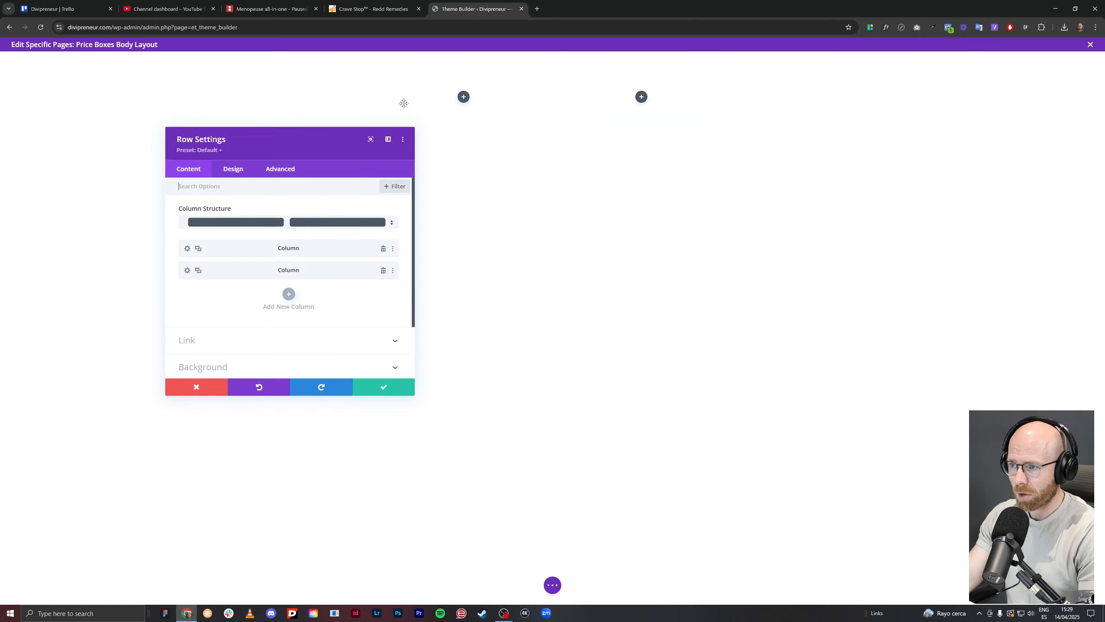
click(188, 249)
click(234, 308)
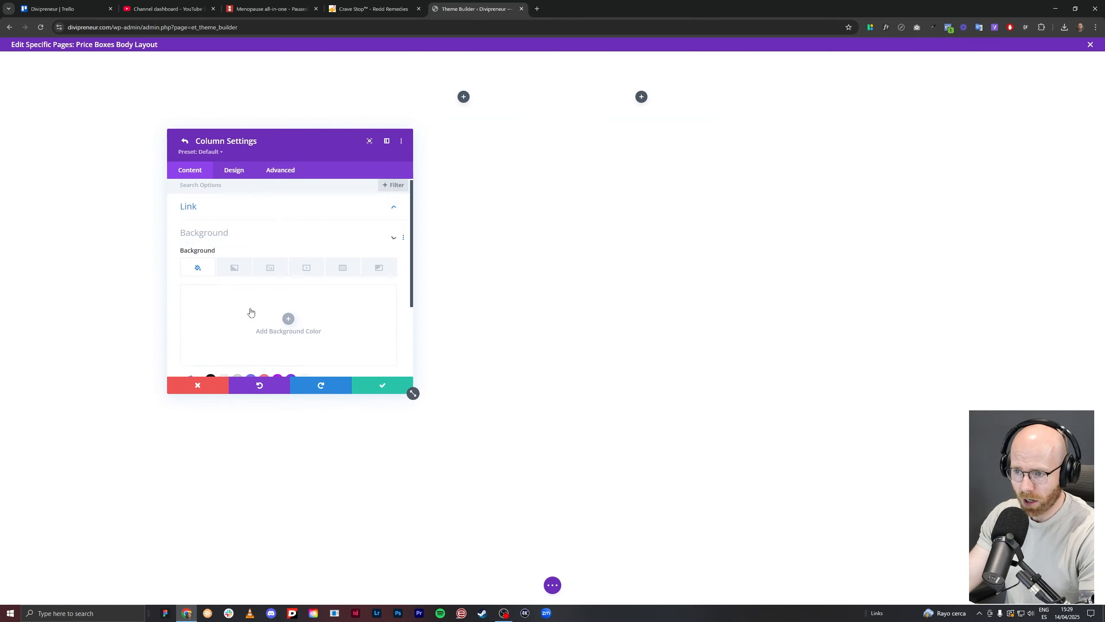
scroll(237, 322, down, 1)
click(225, 337)
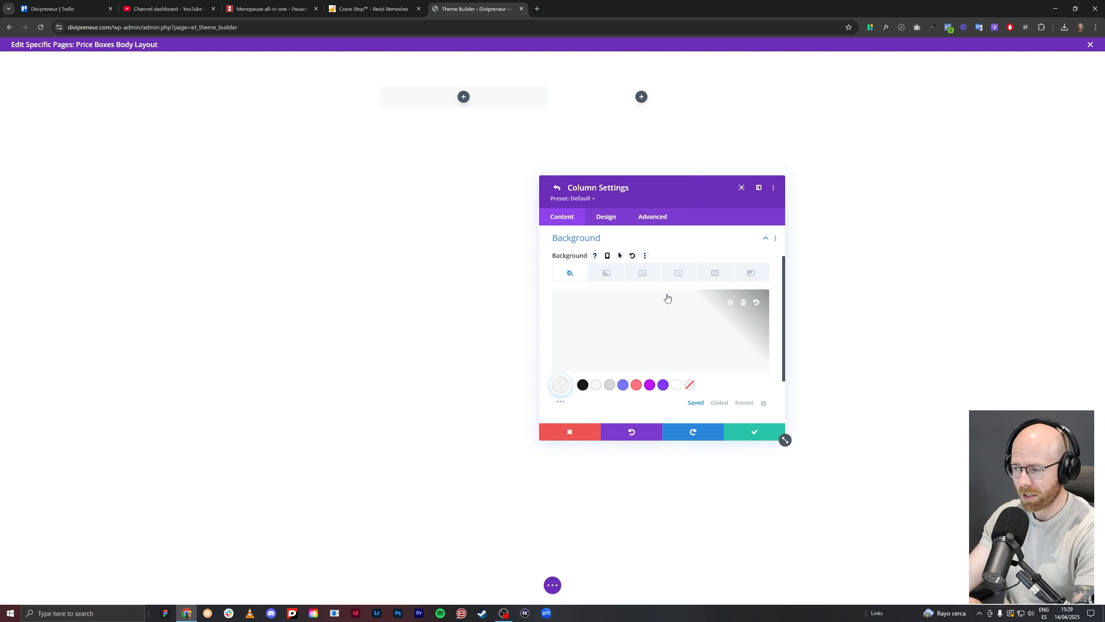
drag(649, 190, 661, 161)
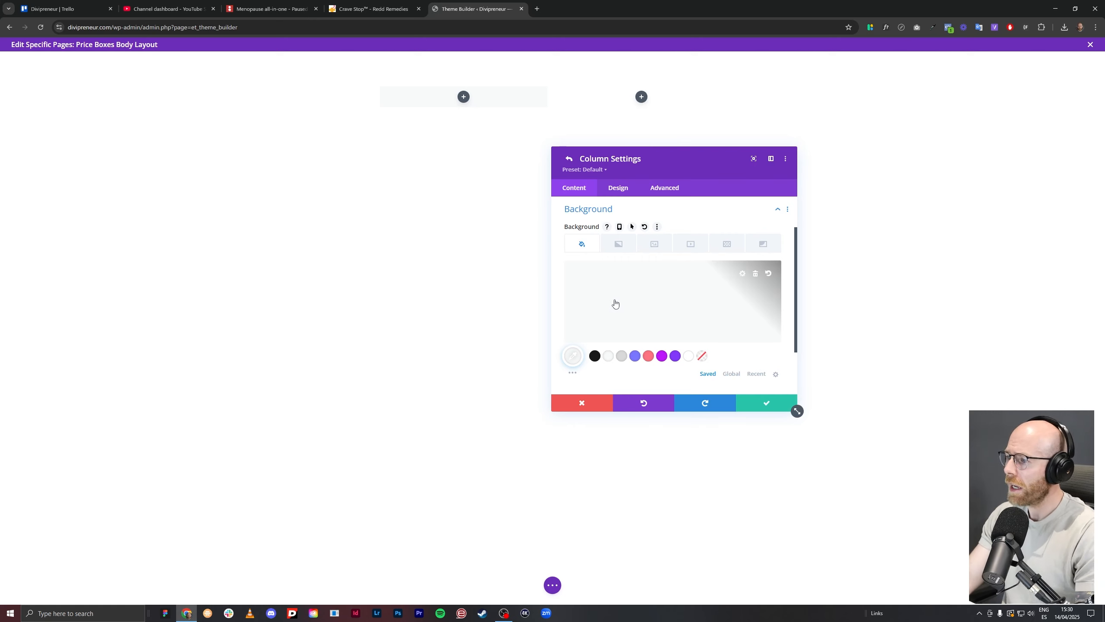
Check the Crave Stop price box header for reference, and set the first column's padding to 0px at the top and 35px at the bottom.
scroll(613, 269, down, 1)
scroll(621, 342, down, 1)
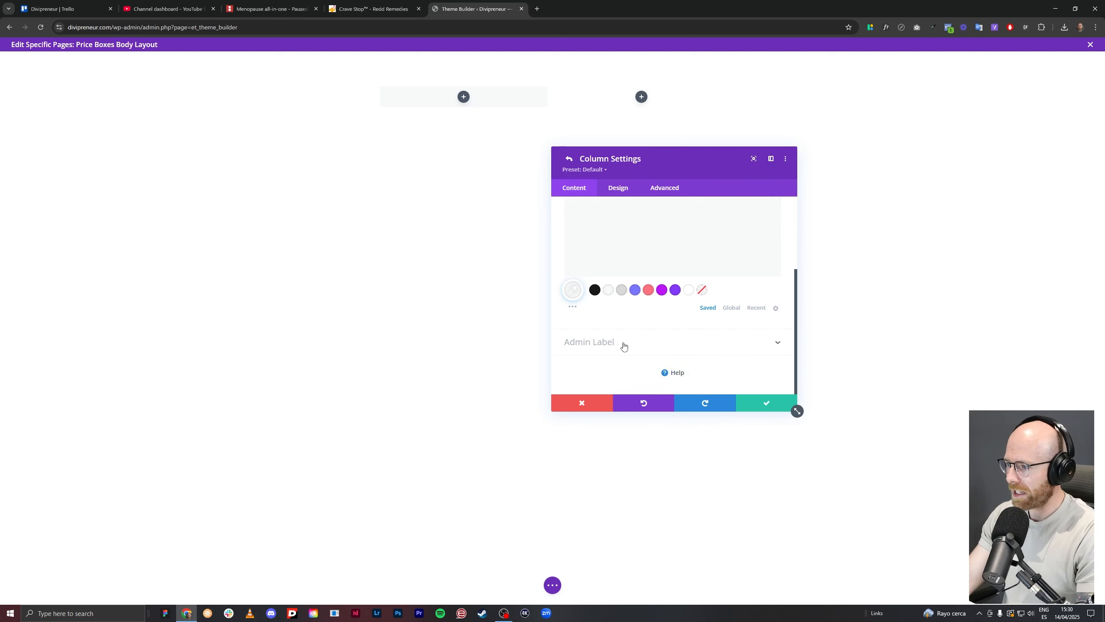
click(616, 189)
click(583, 227)
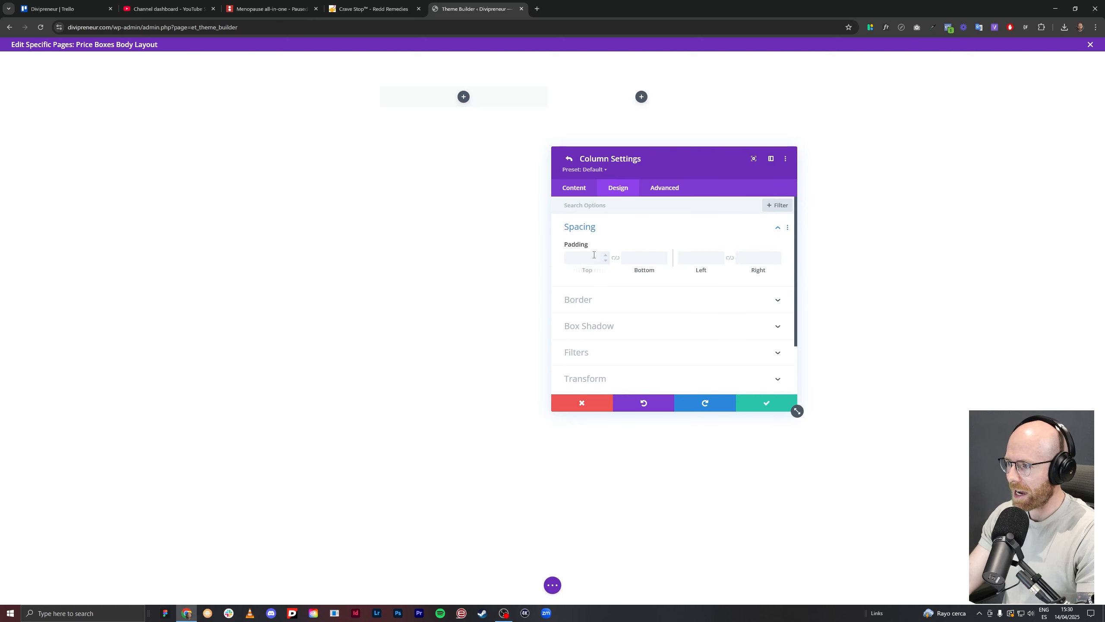
click(580, 256)
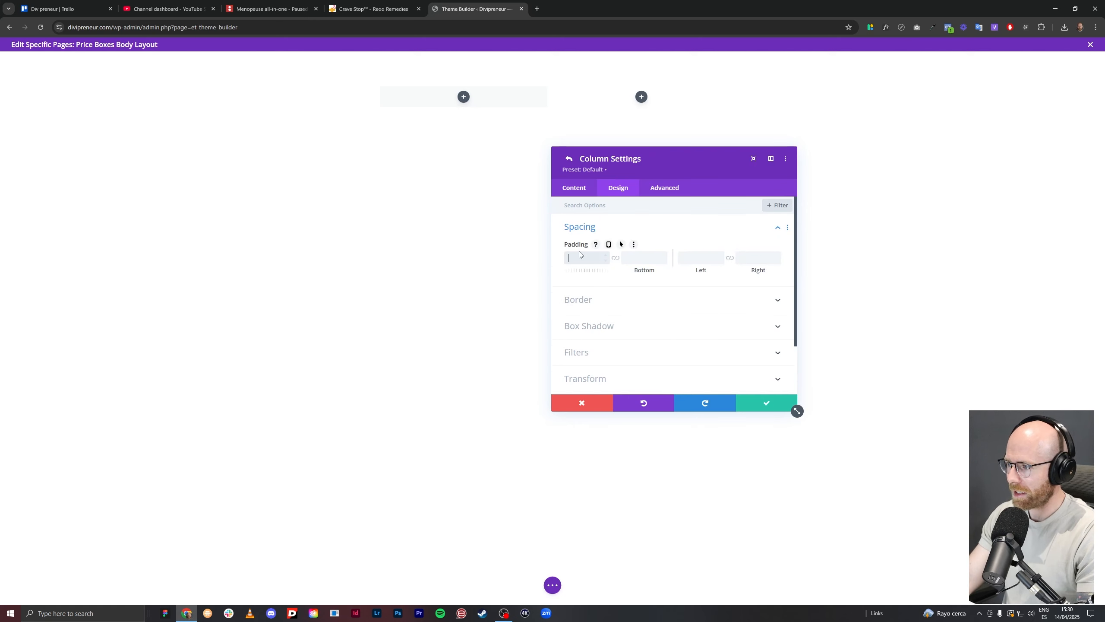
click(359, 9)
drag(348, 126, 481, 140)
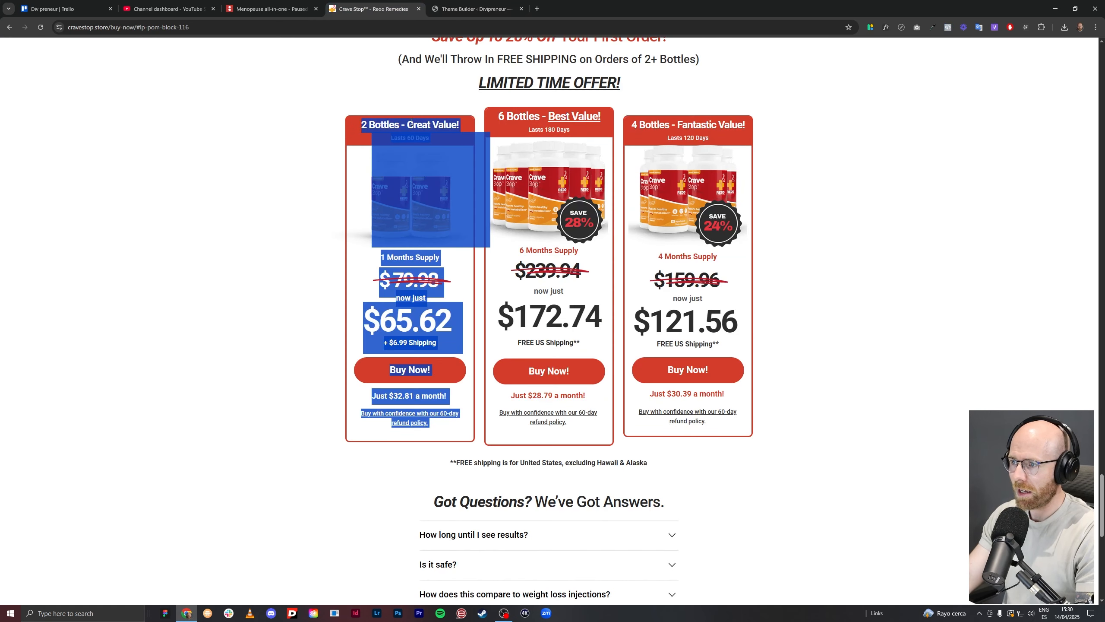
click(364, 138)
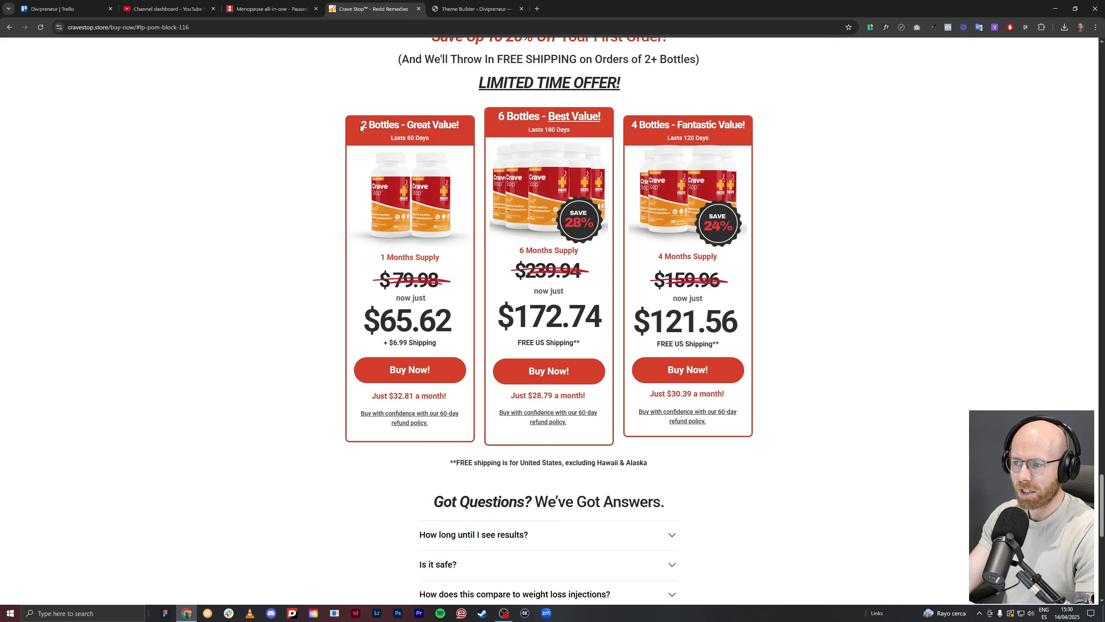
click(473, 8)
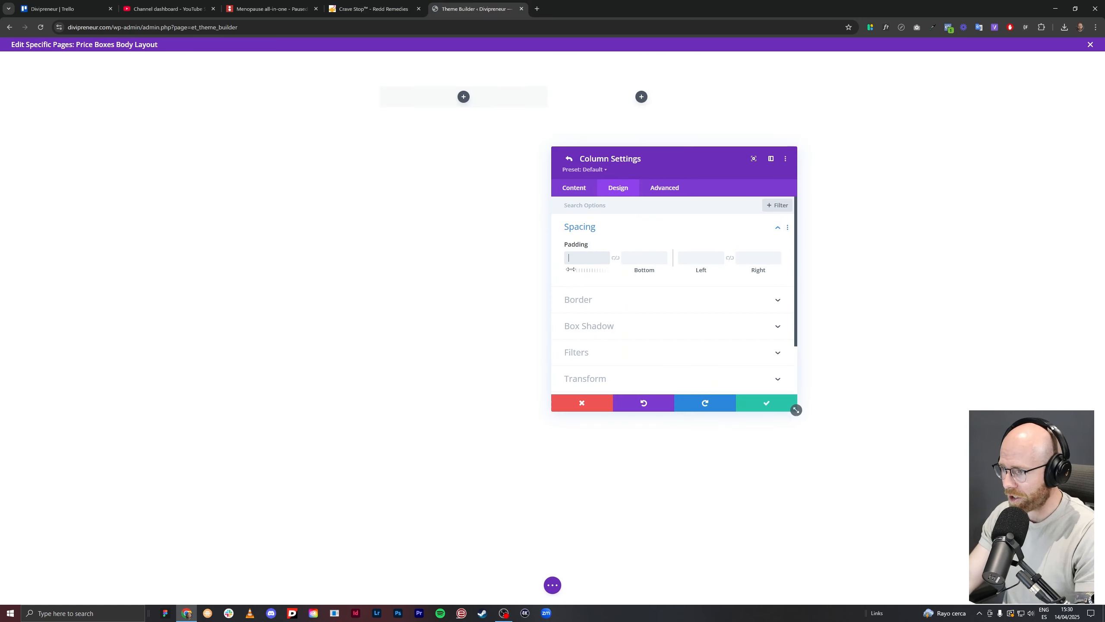
text(0)
click(645, 271)
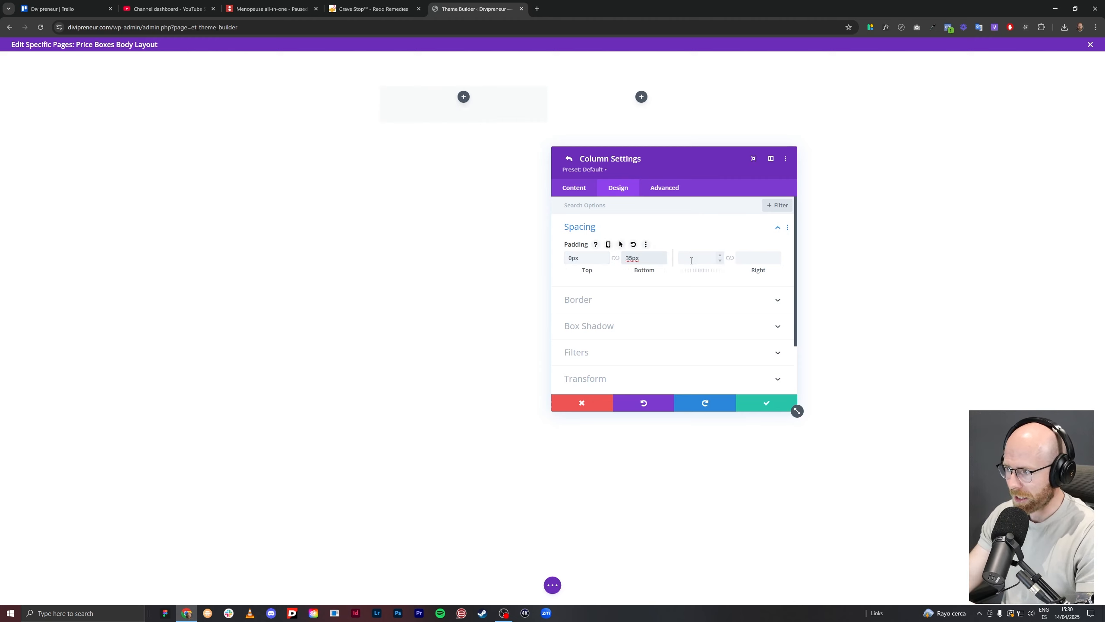
Set the first column's left padding to 15px and link the right padding to the same value.
click(713, 259)
text(15)
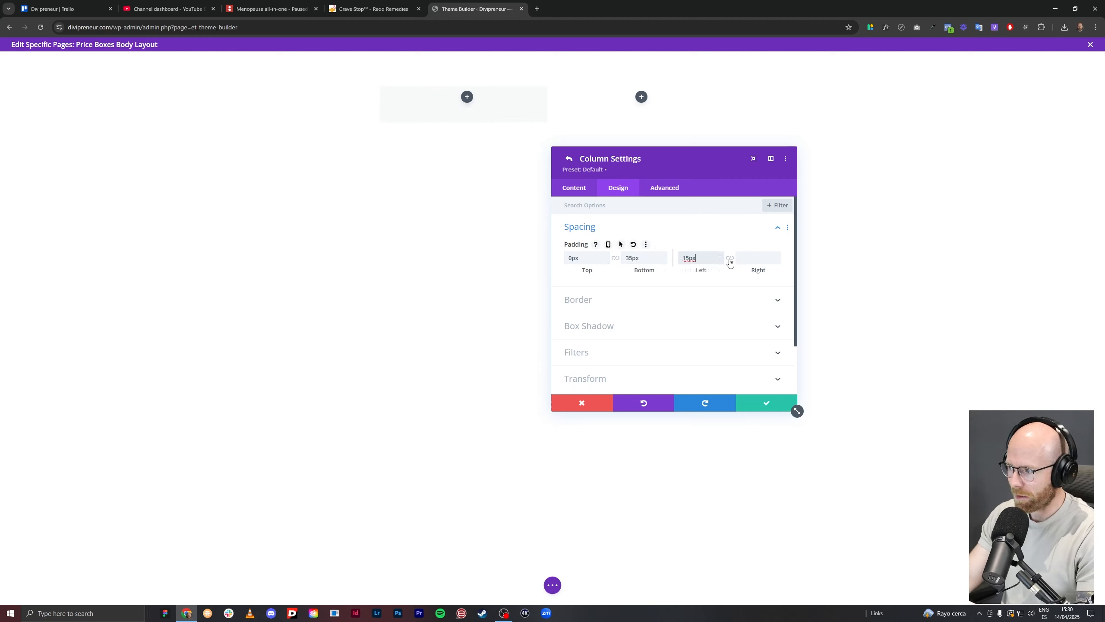
click(727, 257)
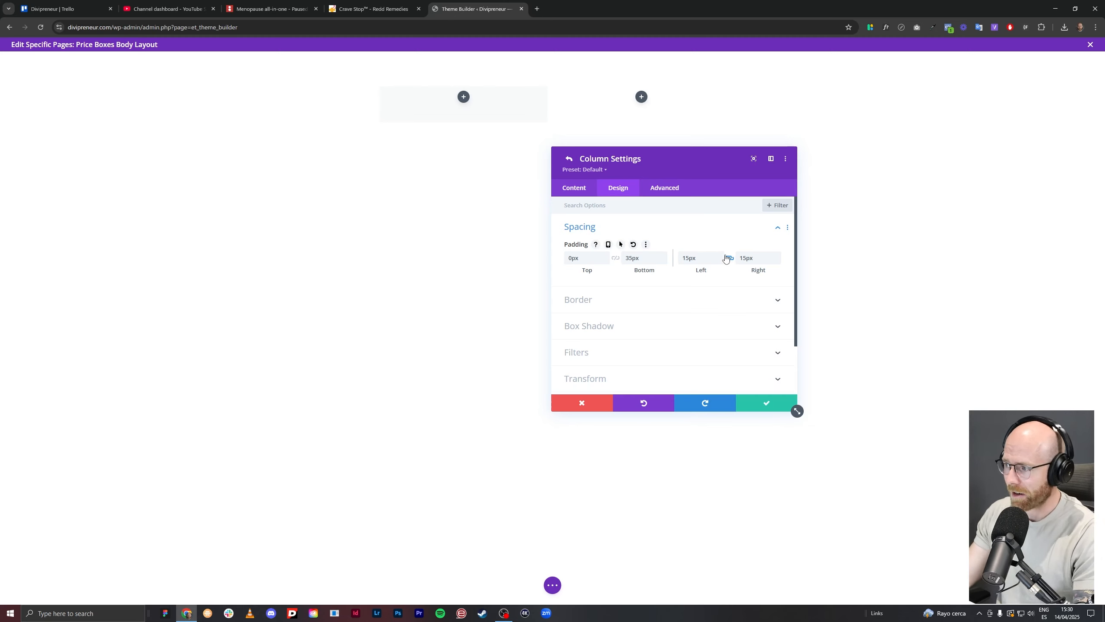
Check the Crave Stop boxes' corners for reference and round all corners of the first column by 5px.
click(606, 305)
click(586, 250)
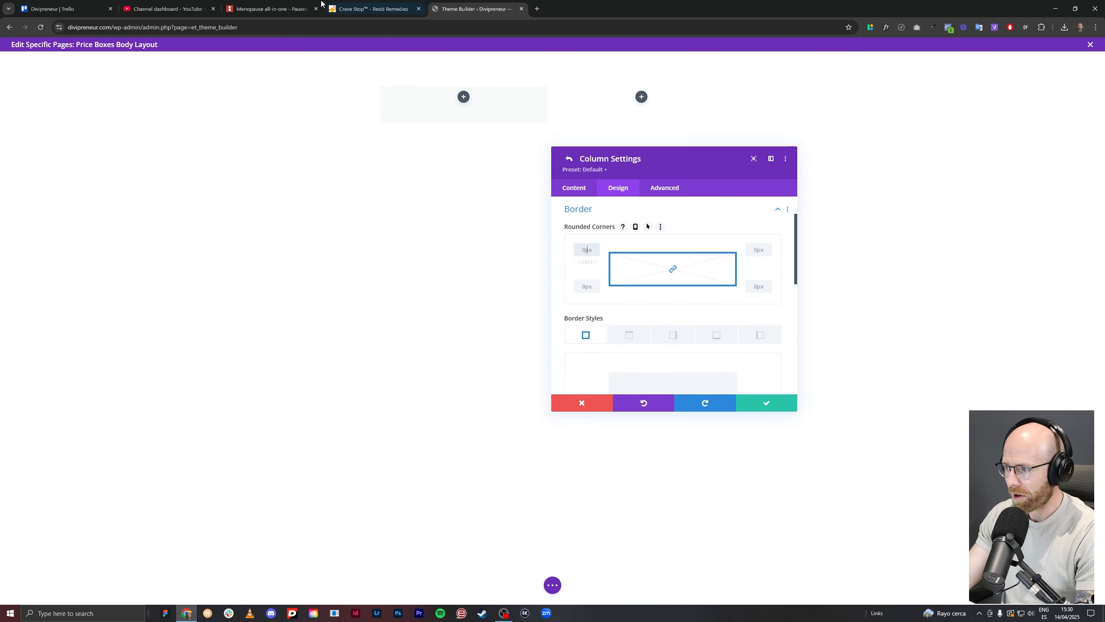
click(348, 8)
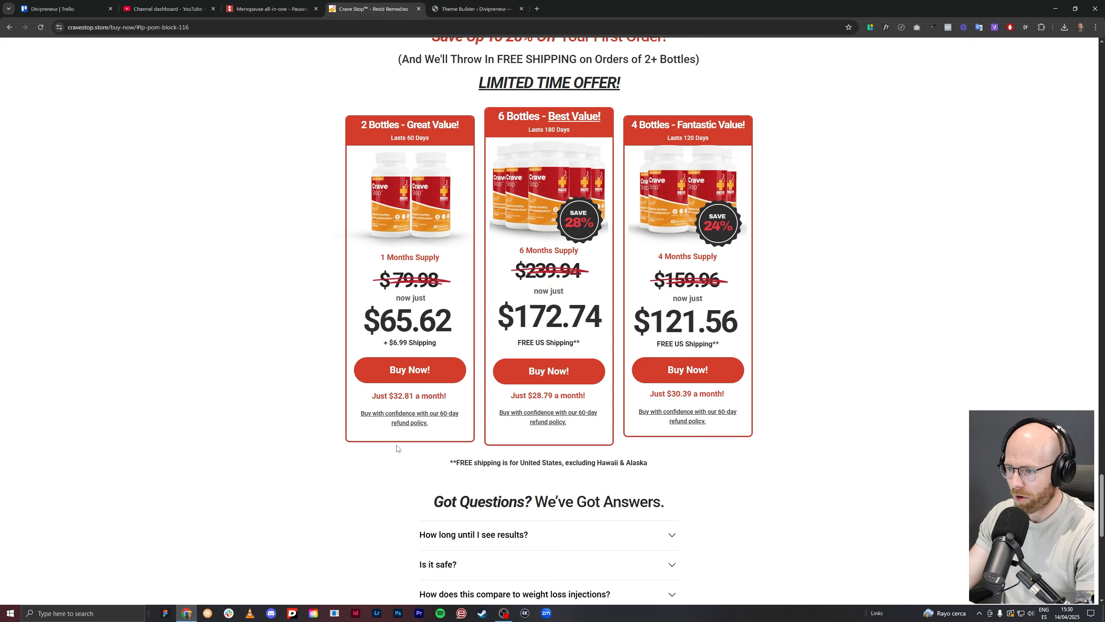
key(ctrl+Tab)
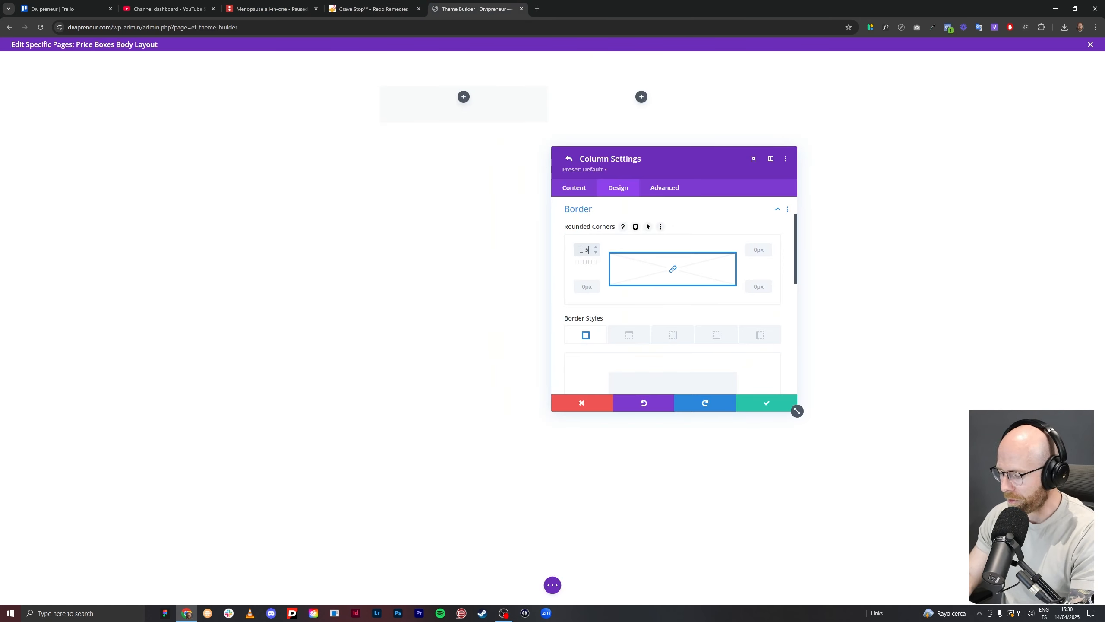
Give the first column a 3px border in the saved blue-violet color.
scroll(585, 278, down, 3)
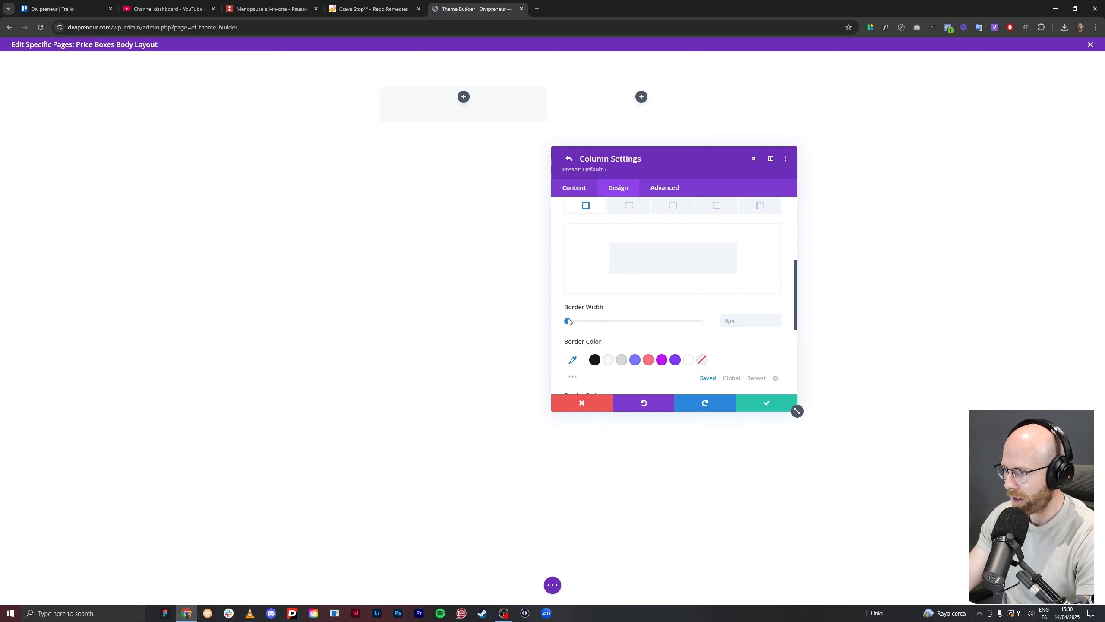
drag(568, 322, 575, 322)
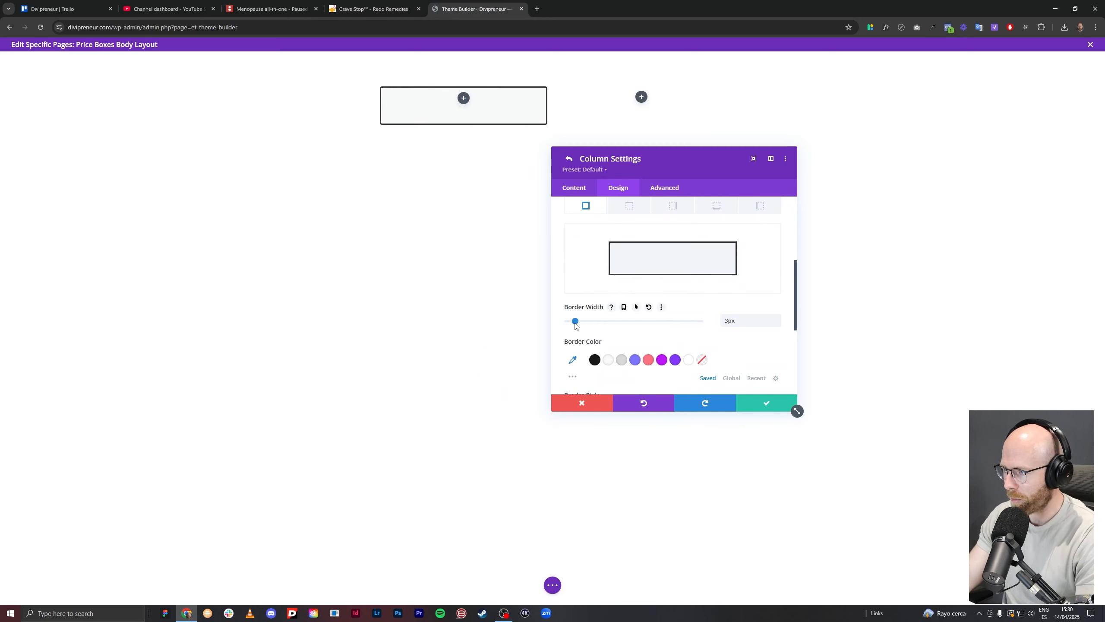
click(636, 361)
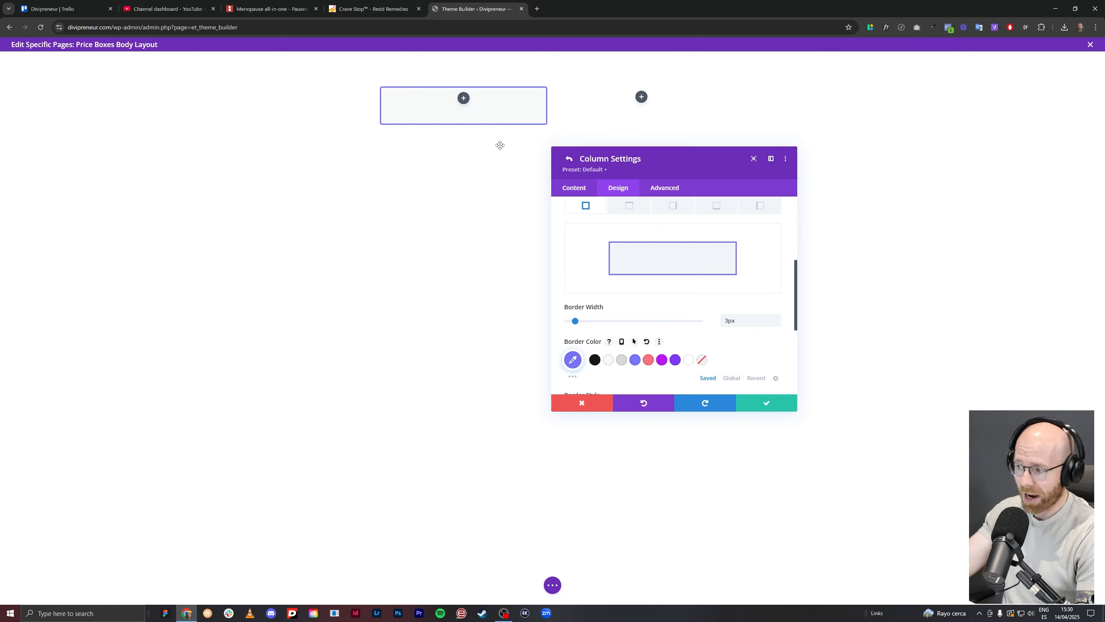
Add the all-around outer box shadow to the first column with 20px blur and -2px spread, and save the column settings.
scroll(616, 322, down, 2)
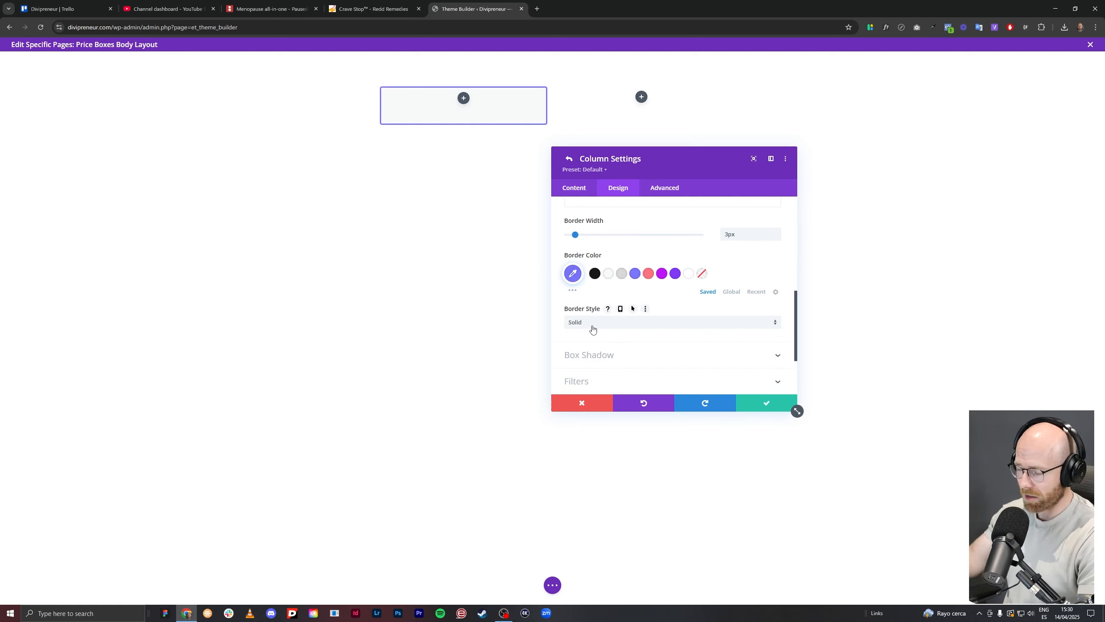
click(612, 356)
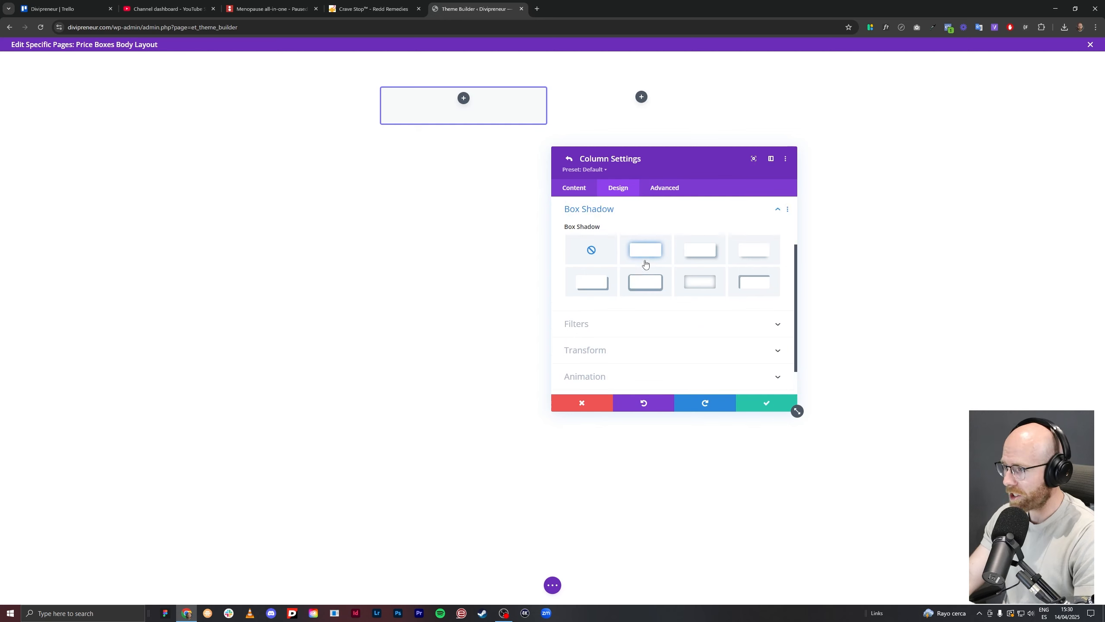
scroll(646, 282, down, 2)
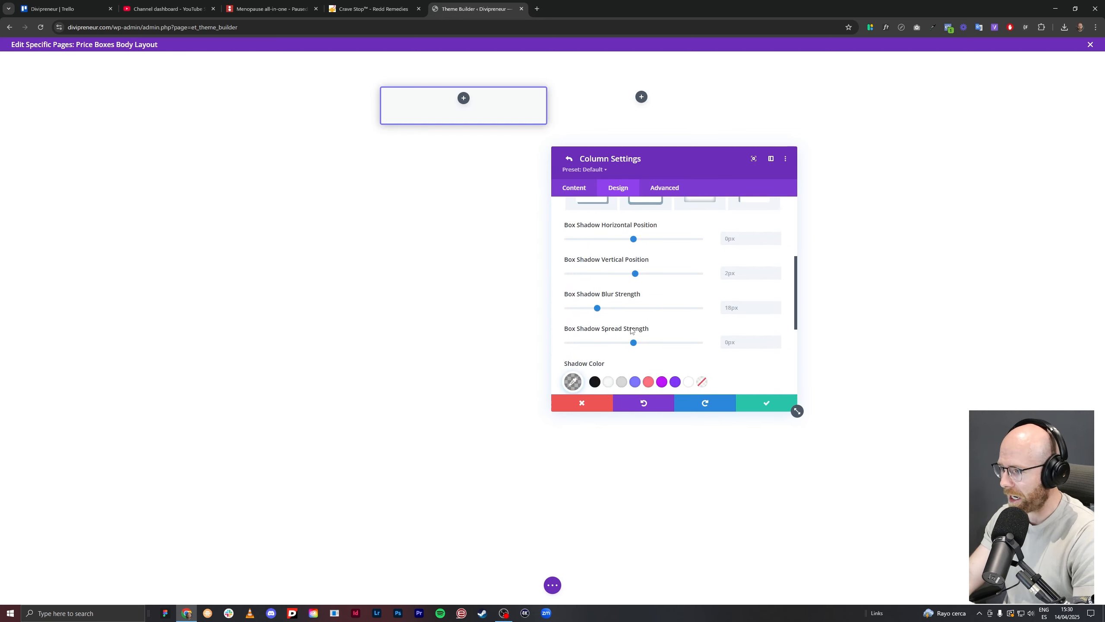
scroll(624, 328, down, 2)
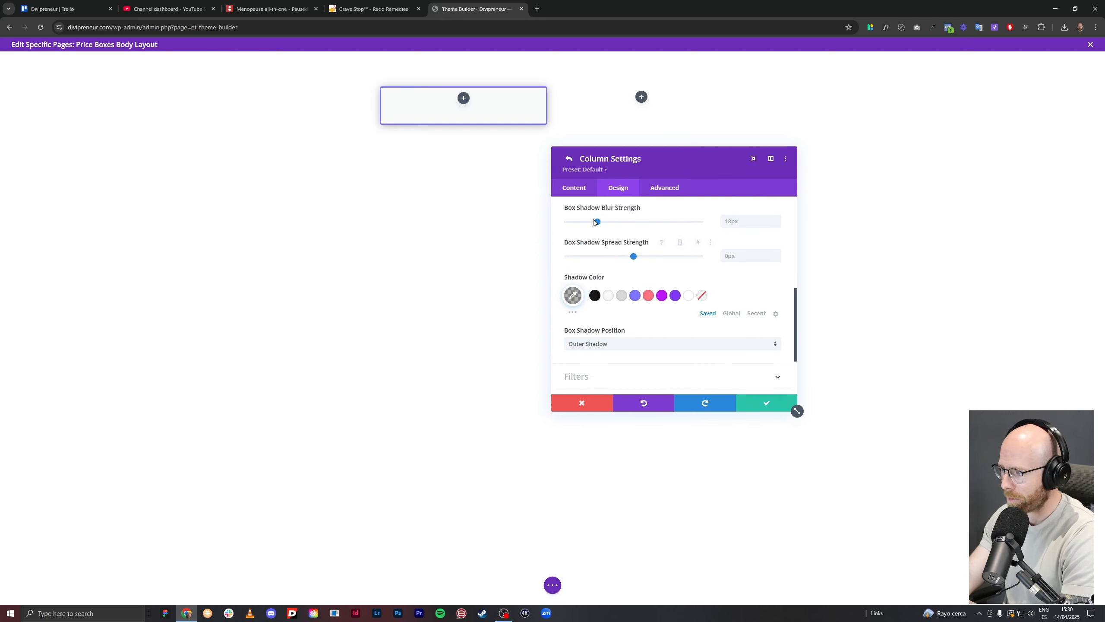
drag(597, 222, 600, 222)
drag(634, 256, 631, 257)
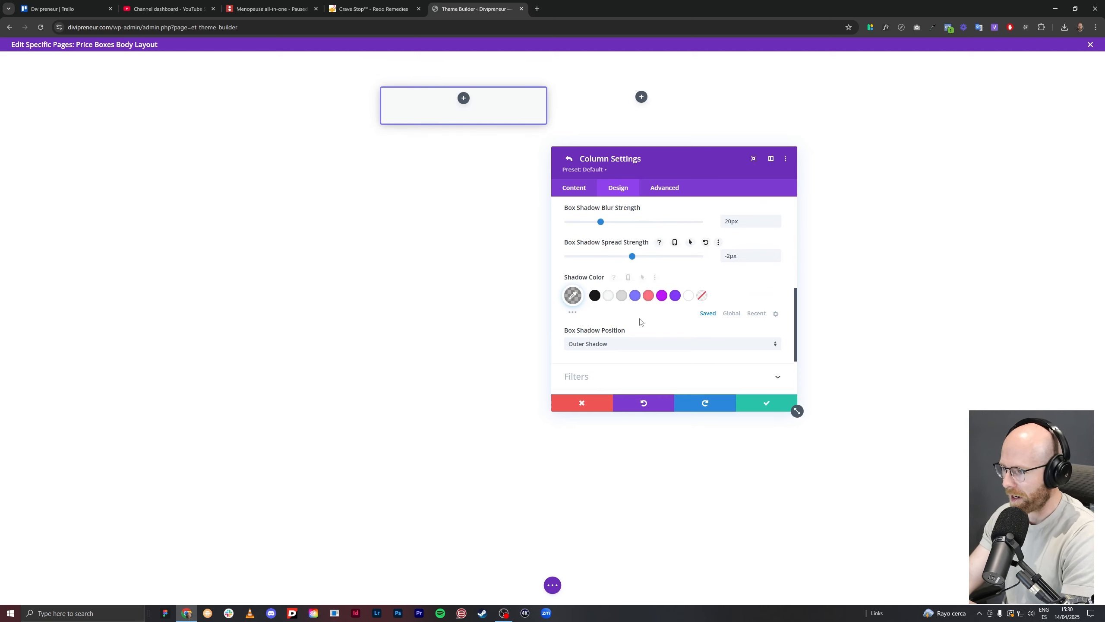
scroll(641, 322, down, 1)
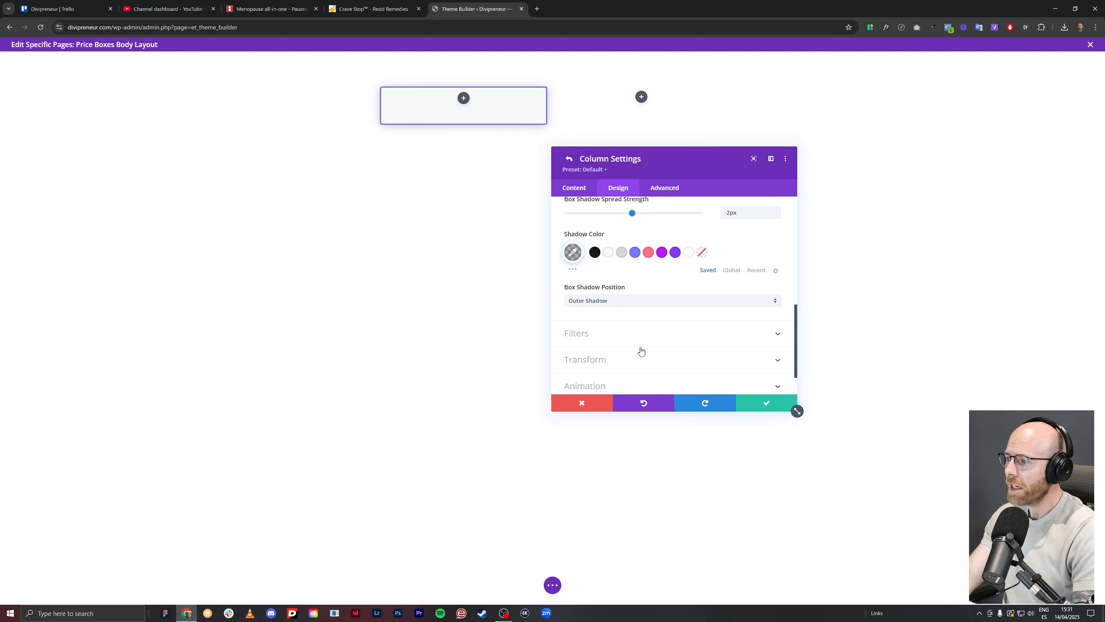
scroll(747, 399, down, 2)
click(766, 402)
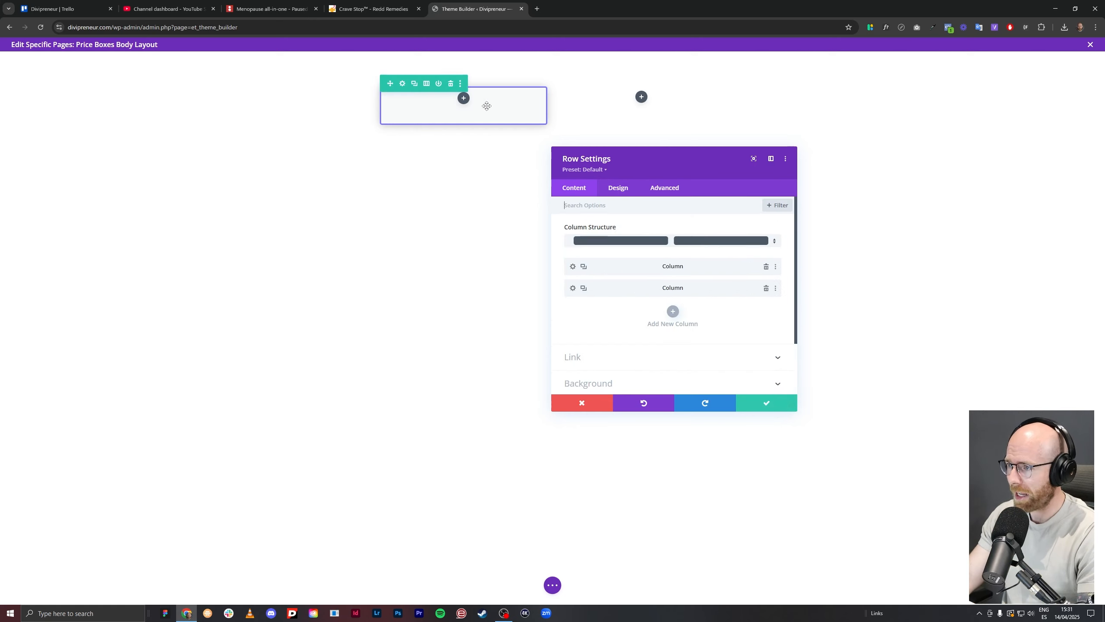
Copy the first column's item styles, paste them onto the second column and save the row settings.
right_click(573, 268)
click(535, 200)
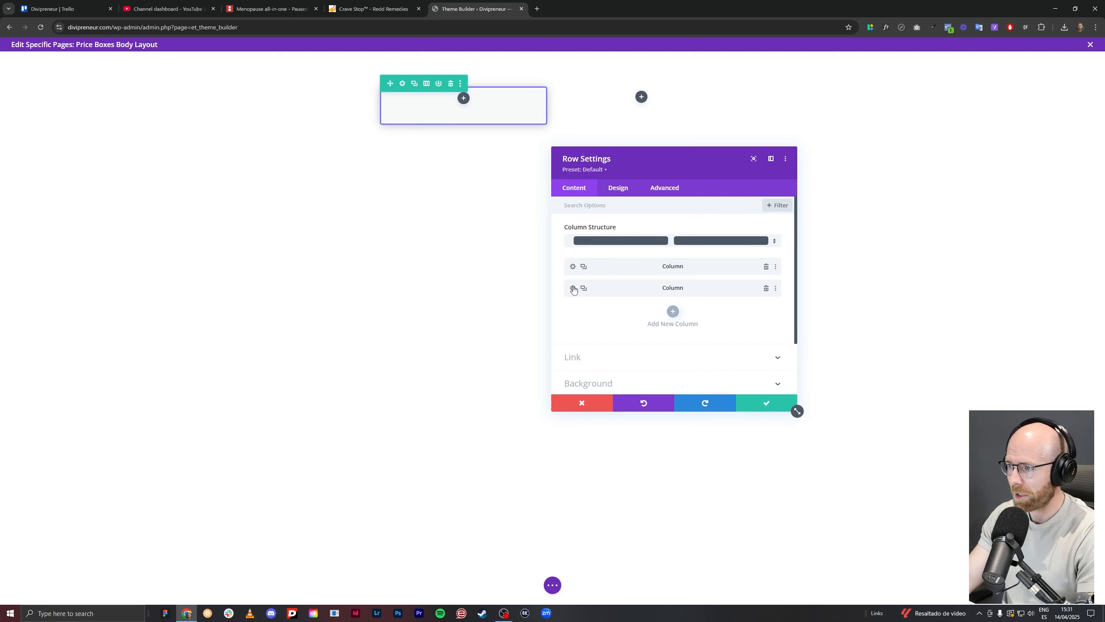
right_click(573, 289)
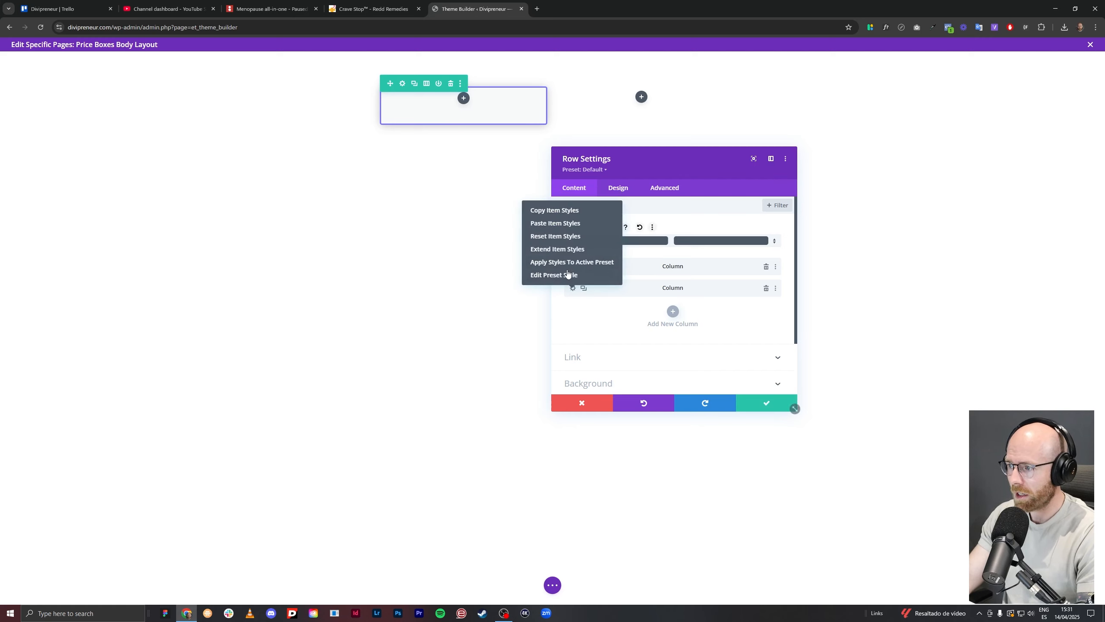
click(558, 224)
drag(644, 161, 407, 277)
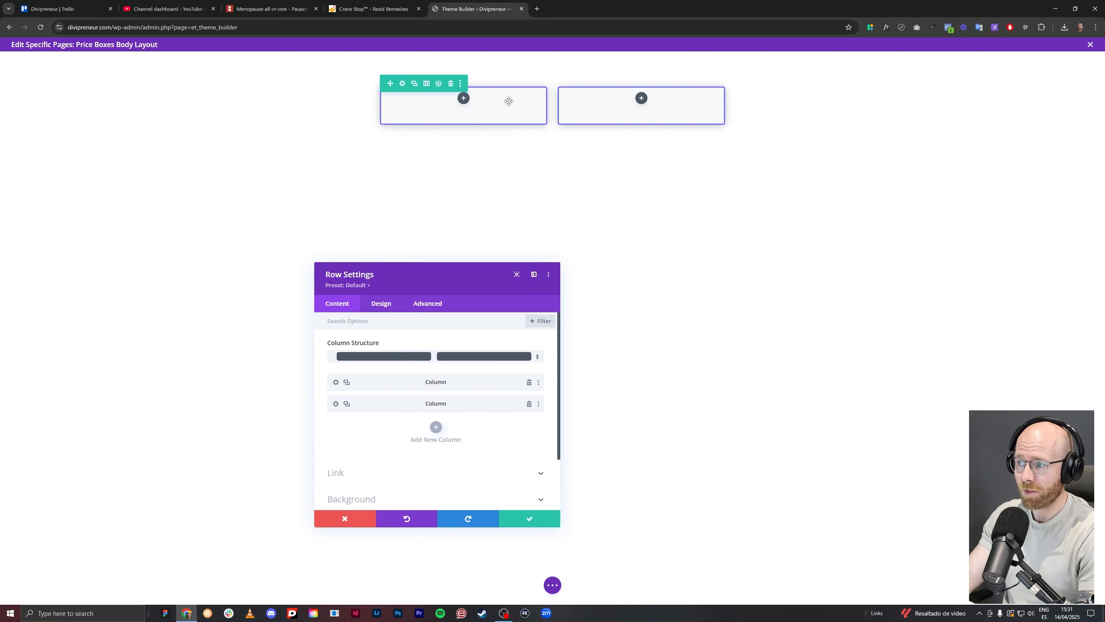
click(530, 522)
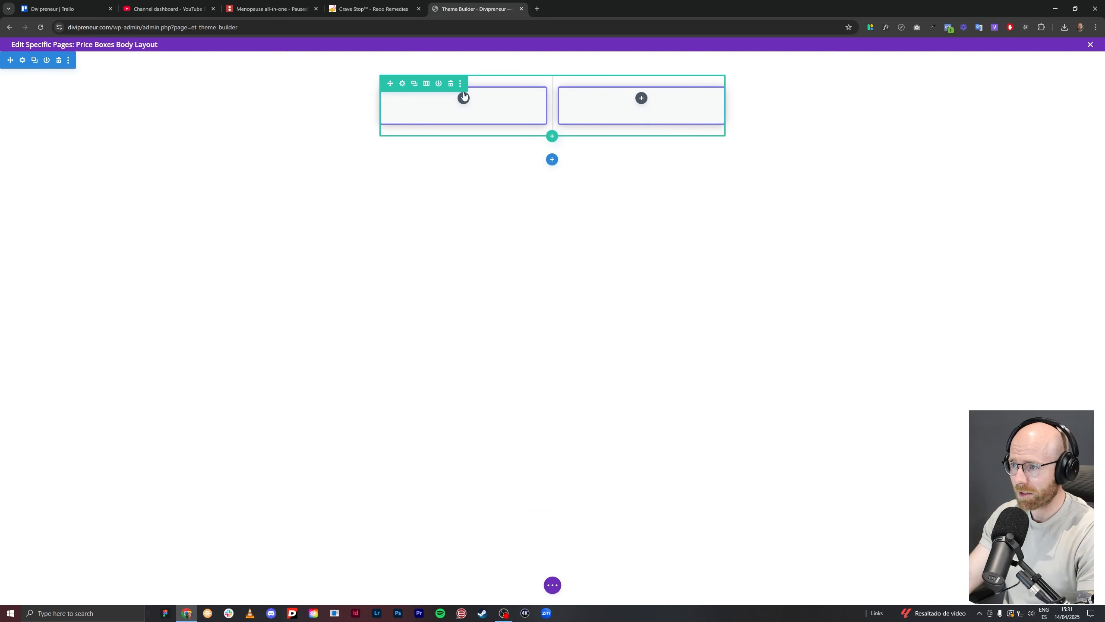
Examine the header and product image of the Crave Stop 2-bottle price box for reference, and return to the Divi layout.
click(355, 11)
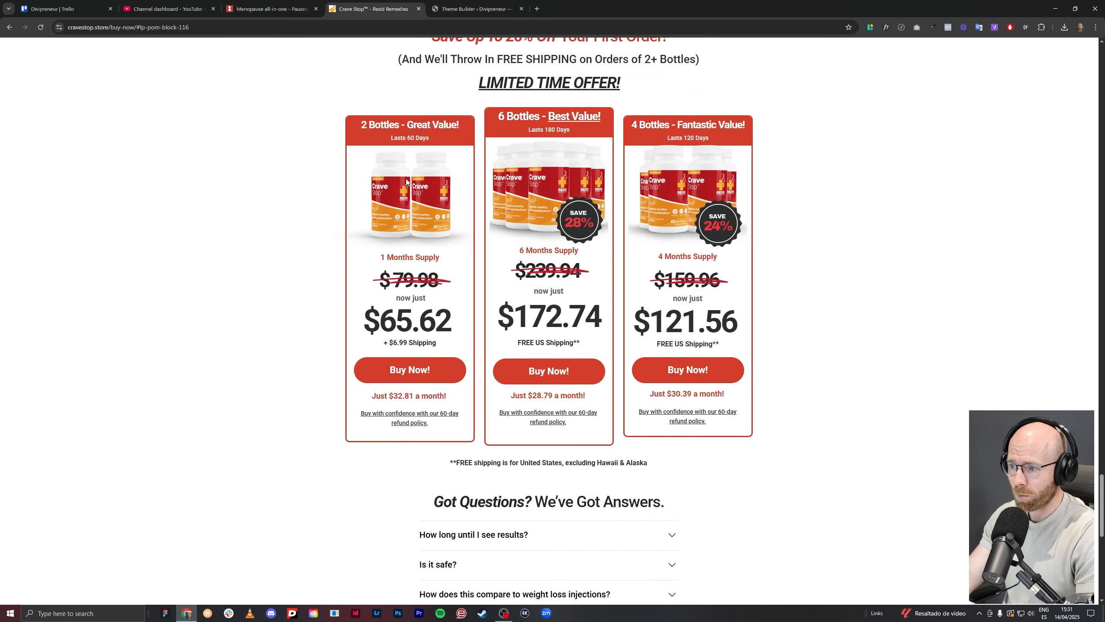
drag(357, 126, 459, 146)
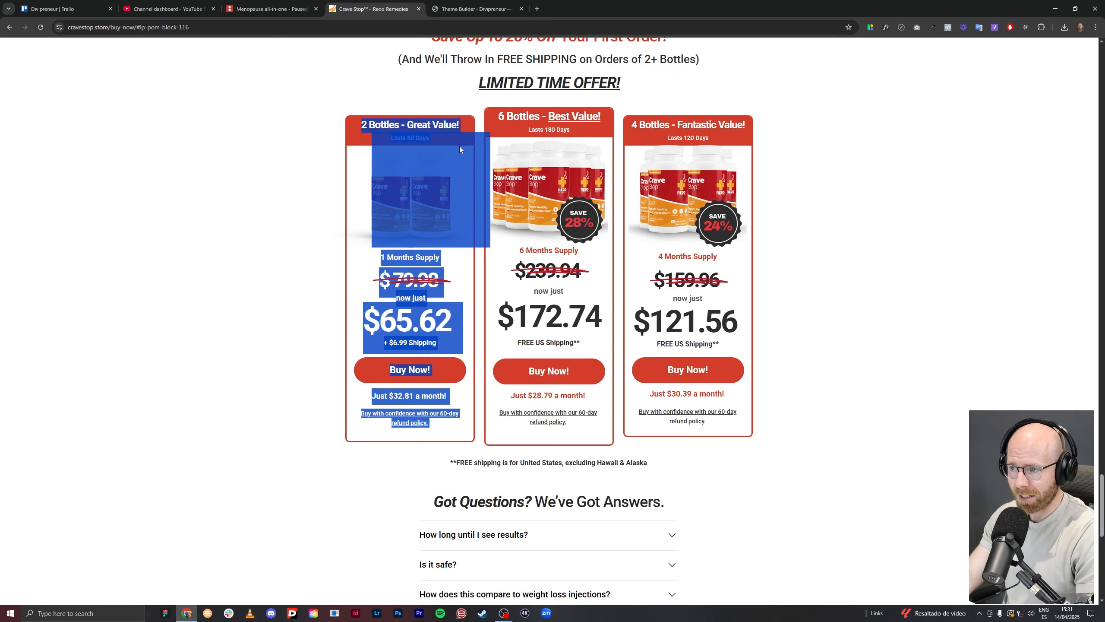
click(435, 150)
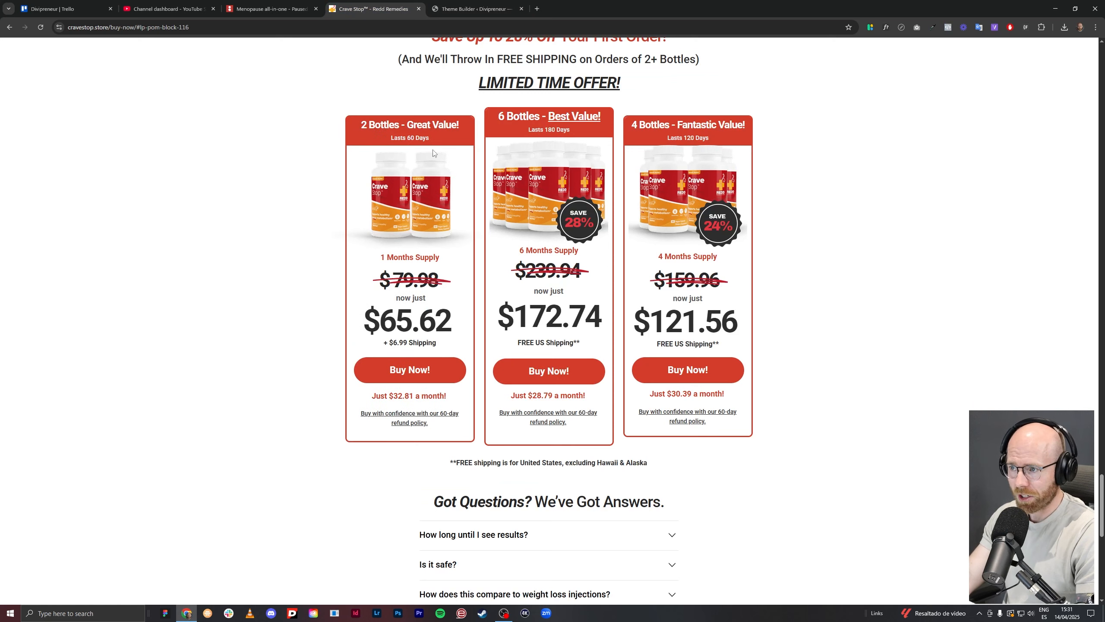
click(476, 10)
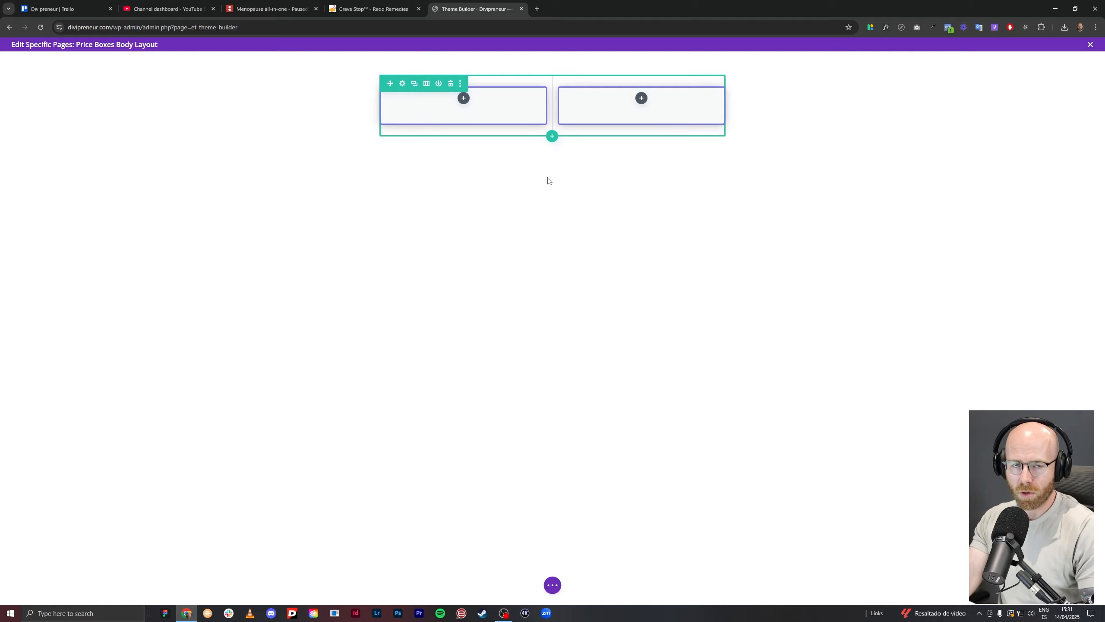
Open Canva in a new browser tab and create a custom-size design of 500 × 500 px.
click(537, 8)
text(canva)
key(Return)
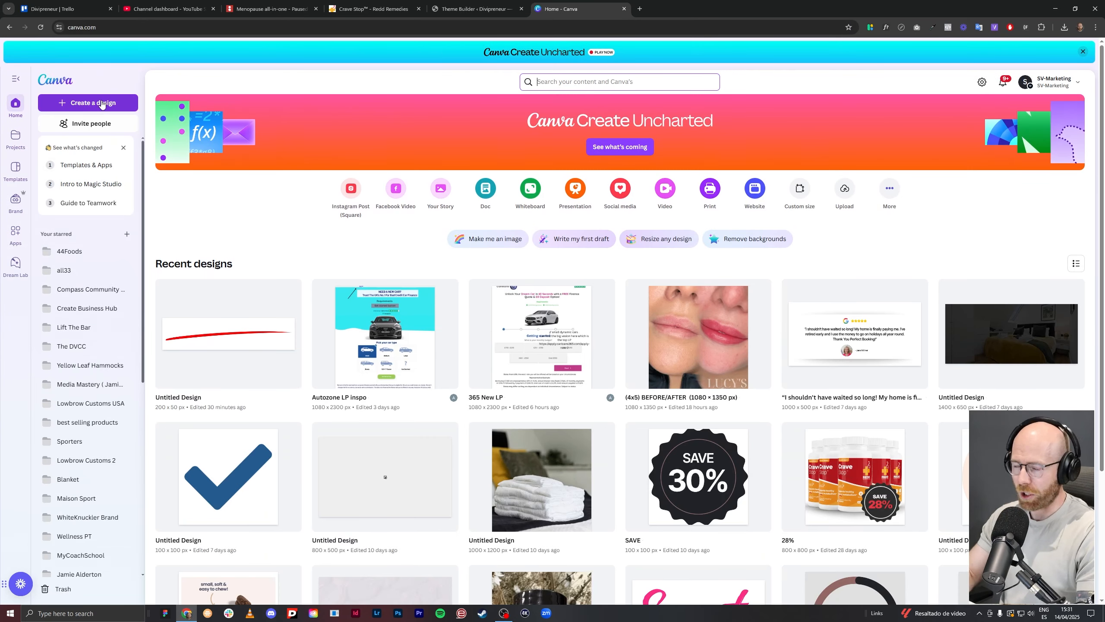
click(124, 108)
click(287, 251)
click(407, 111)
text(500)
click(481, 110)
text(500)
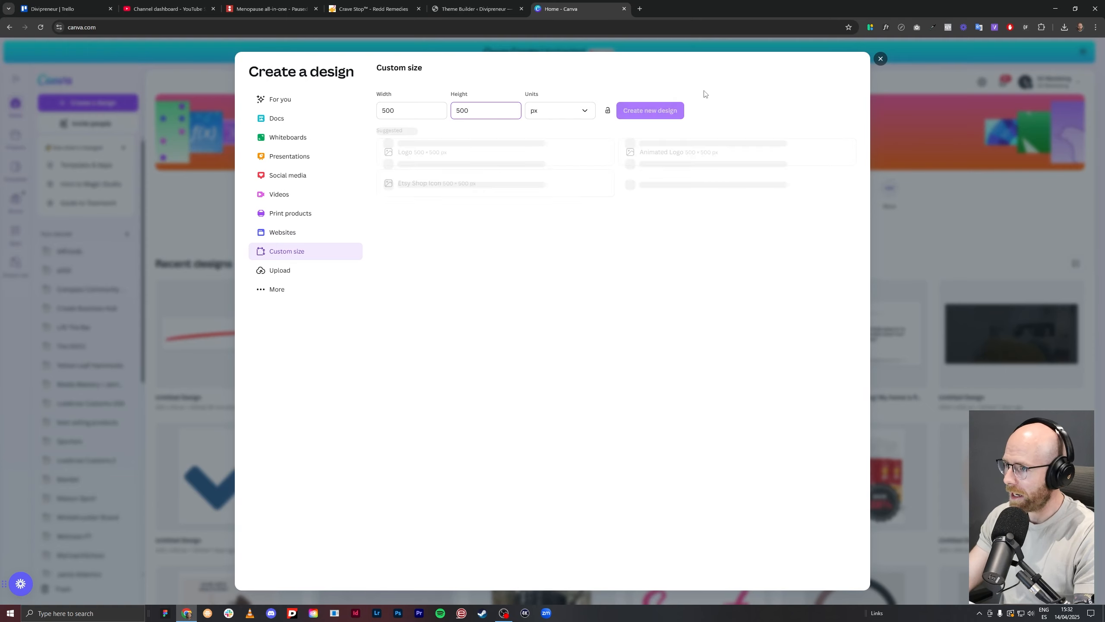
click(652, 111)
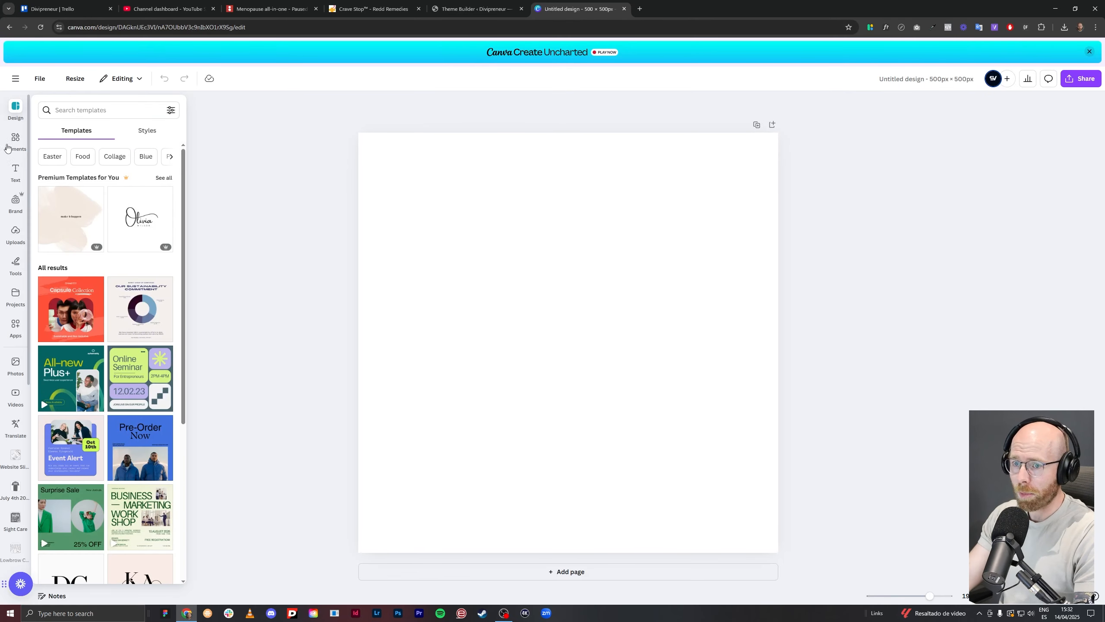
Search the design elements for "pill bottle" and add the plain white bottle photo to the blank page.
click(18, 151)
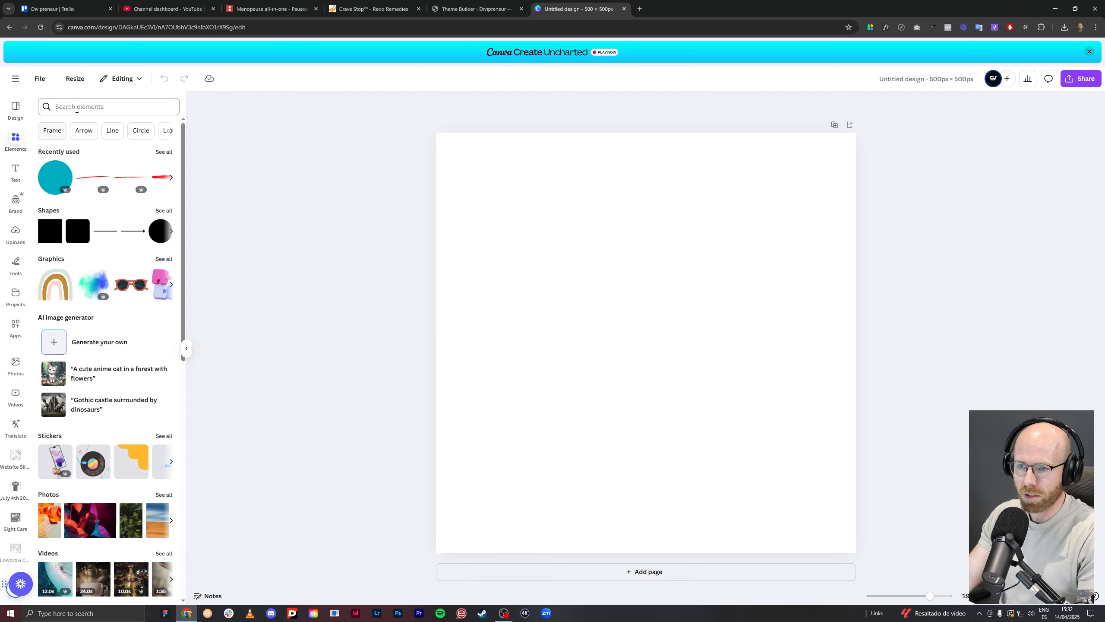
click(54, 106)
text(ll bottle)
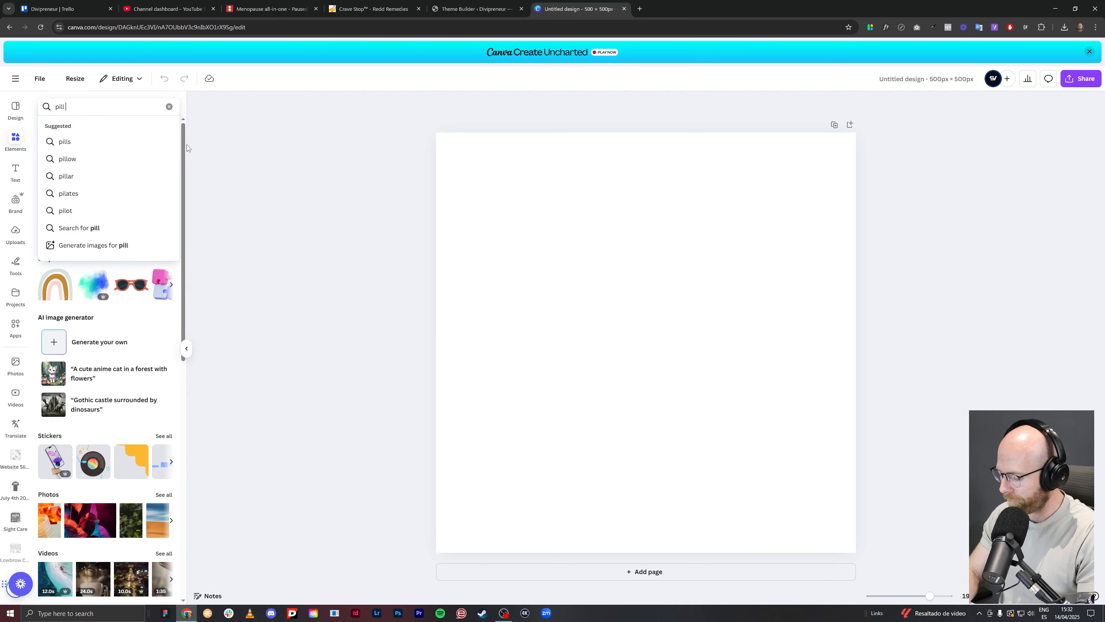
key(Return)
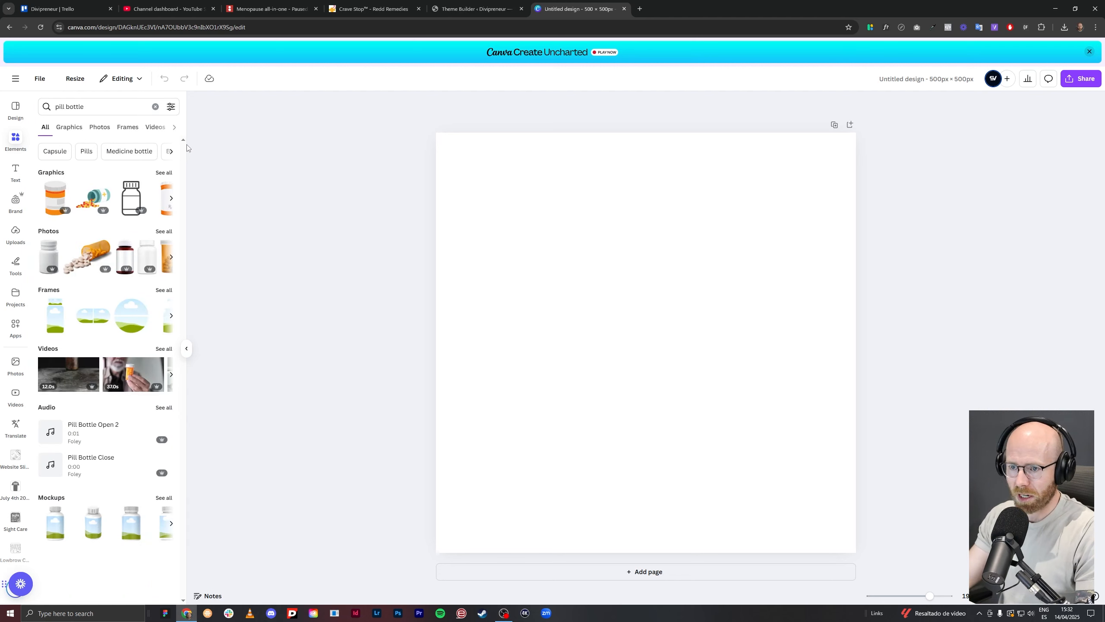
click(52, 247)
click(49, 259)
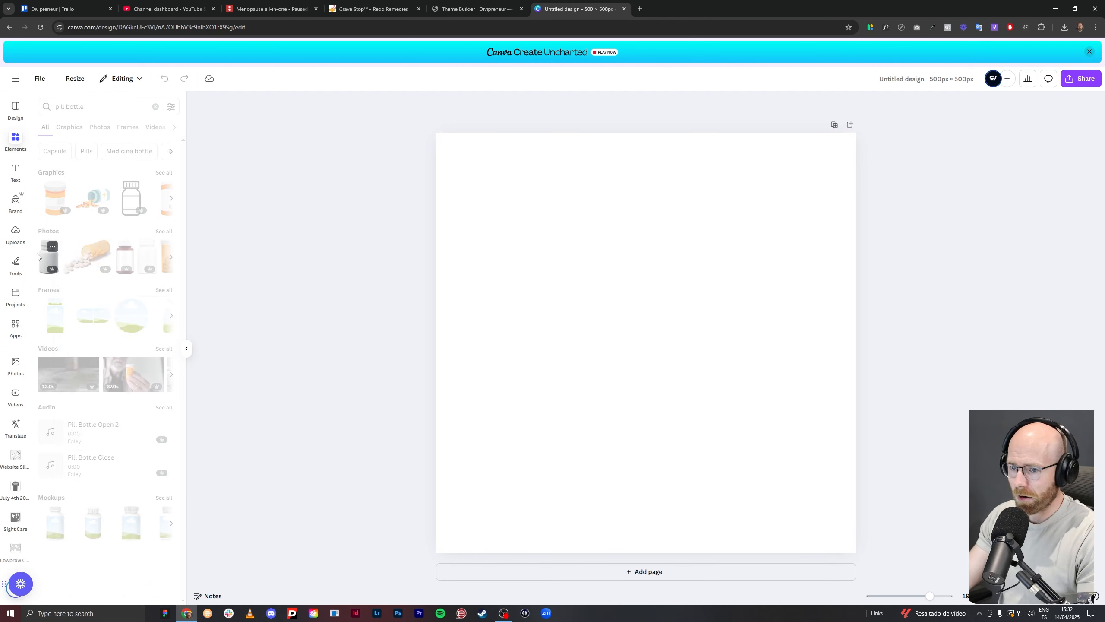
click(49, 259)
Enlarge and duplicate the bottle, then scale down the left-hand one and arrange the pair next to each other.
drag(662, 219, 759, 266)
key(ctrl+d)
click(562, 328)
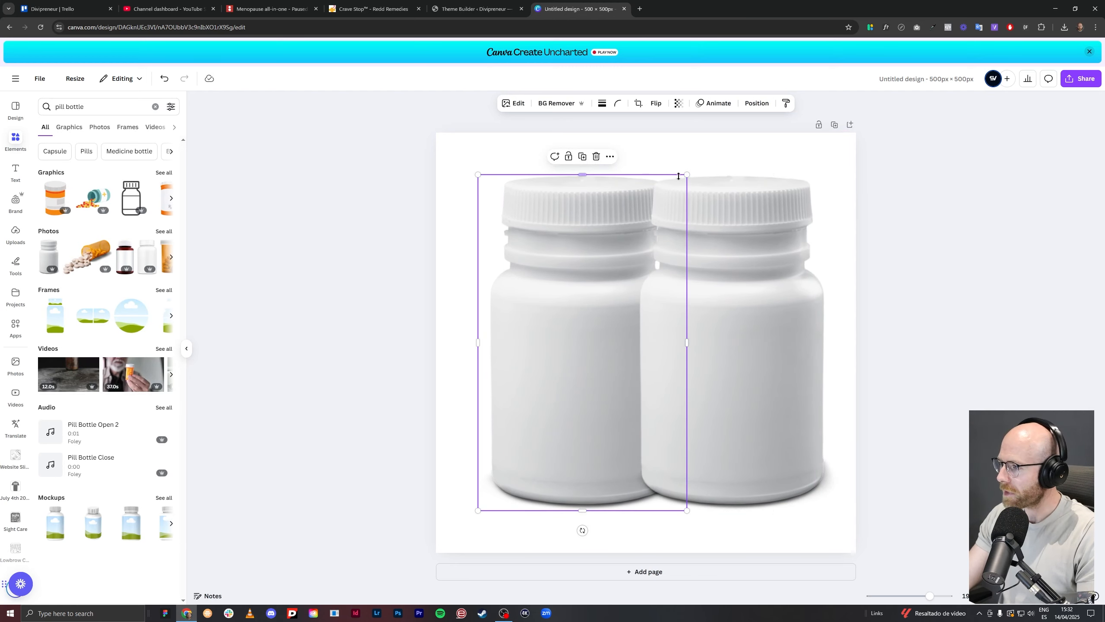
drag(685, 174, 668, 206)
mouse_move(594, 305)
mouse_down()
mouse_move(582, 279)
mouse_move(584, 290)
mouse_up()
drag(705, 298, 698, 295)
click(582, 312)
drag(582, 311, 576, 311)
click(720, 252)
click(542, 259)
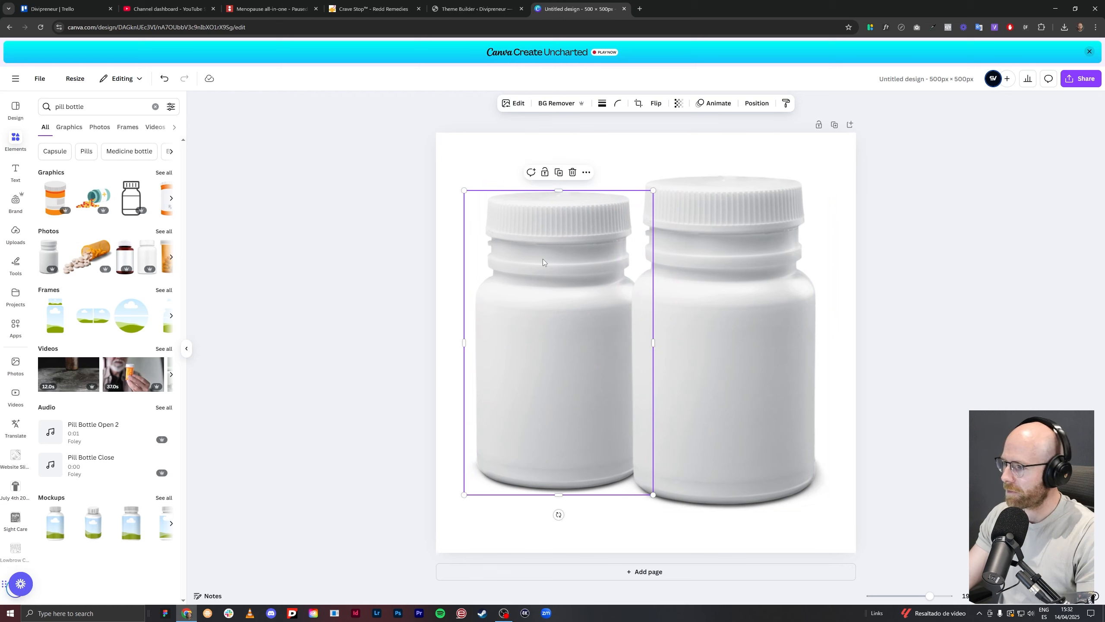
Delete the larger bottle, duplicate the smaller one and place the two equal bottles side by side, centred on the page.
click(734, 316)
key(Delete)
click(538, 309)
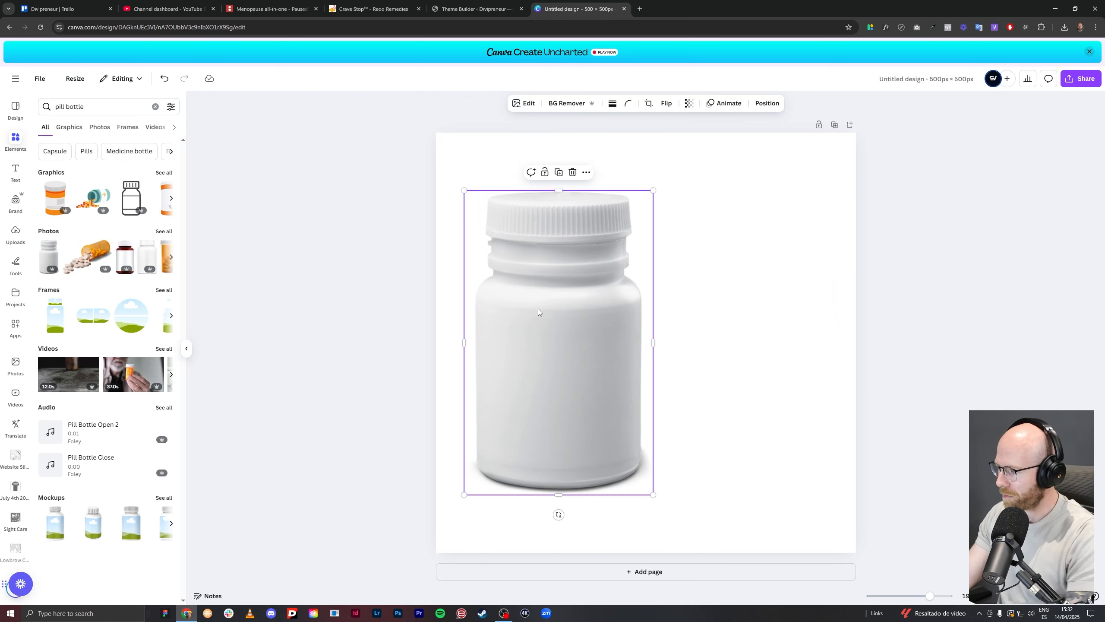
key(ctrl+d)
drag(539, 307, 727, 286)
key(ctrl+a)
click(992, 340)
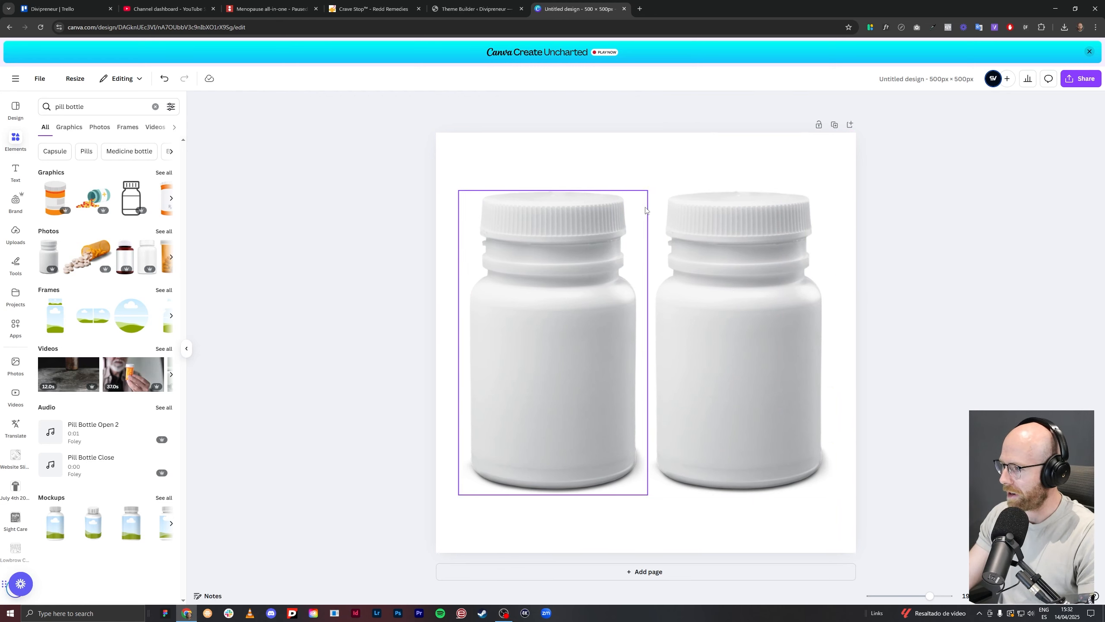
Download the two-bottle design as a PNG with a transparent background.
click(1081, 82)
click(946, 261)
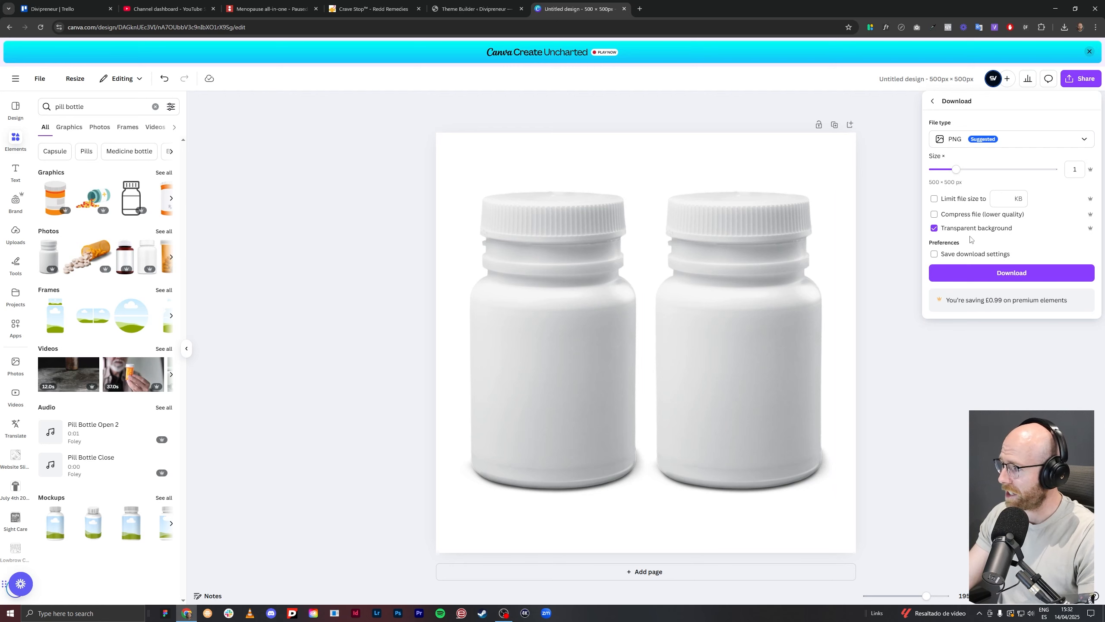
click(1012, 274)
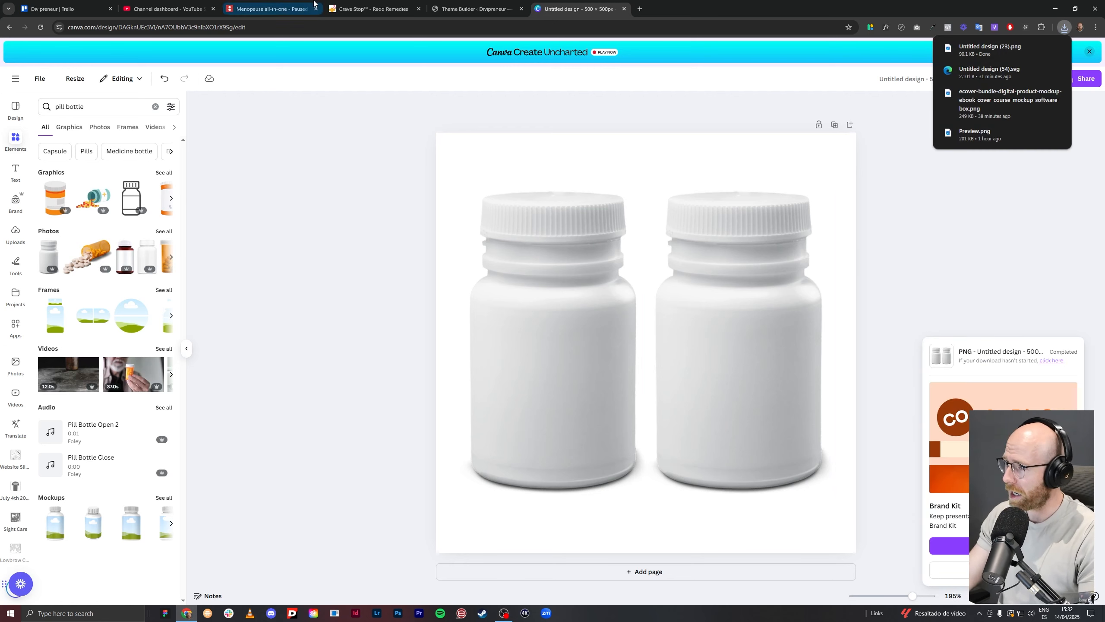
Return to the Divi layout and add an Image module to the first column with the uploaded file Untitled design (23).png.
click(470, 9)
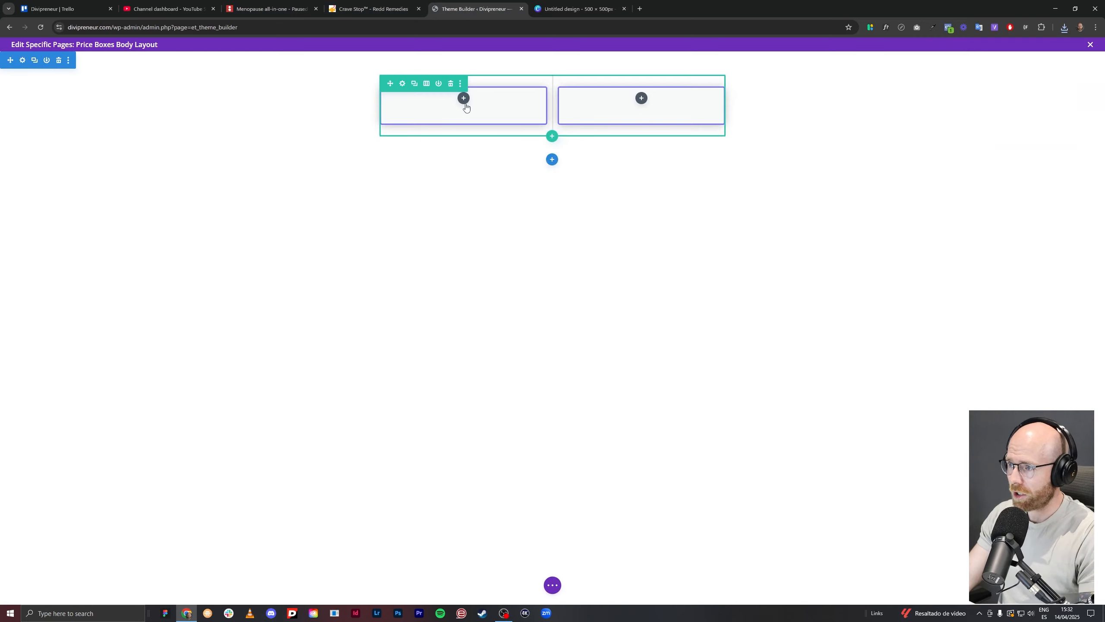
click(463, 100)
text(imag)
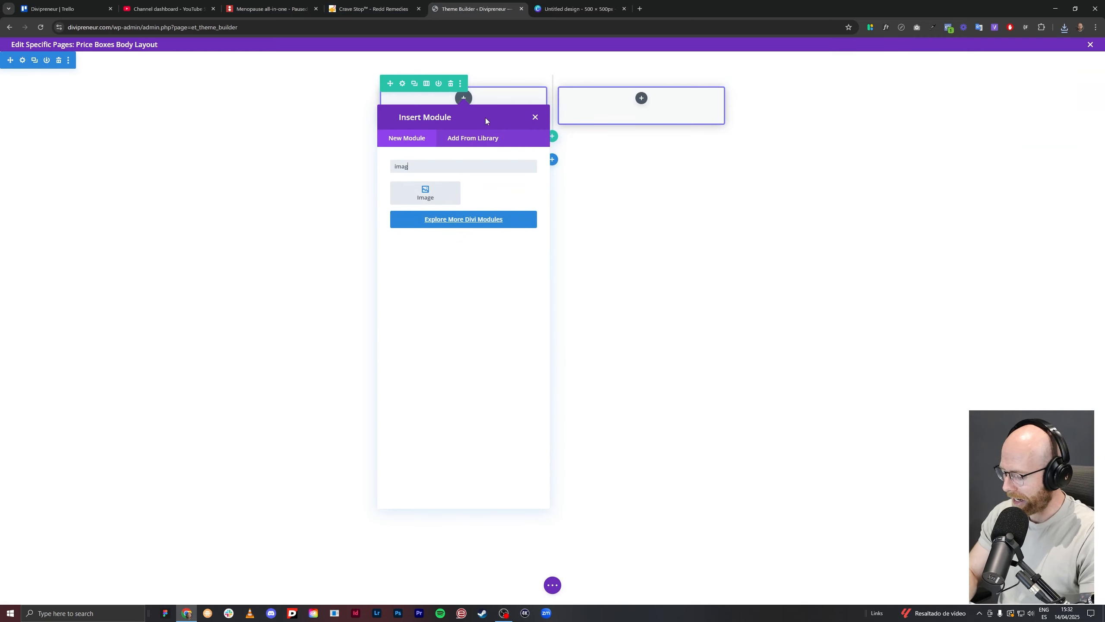
click(443, 191)
click(511, 382)
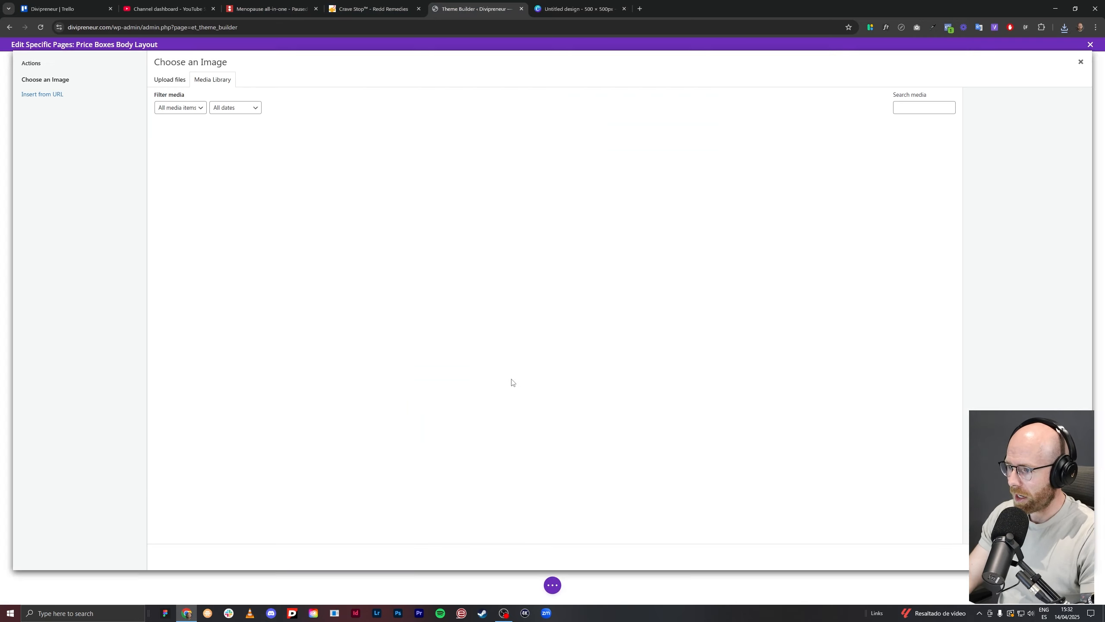
click(168, 80)
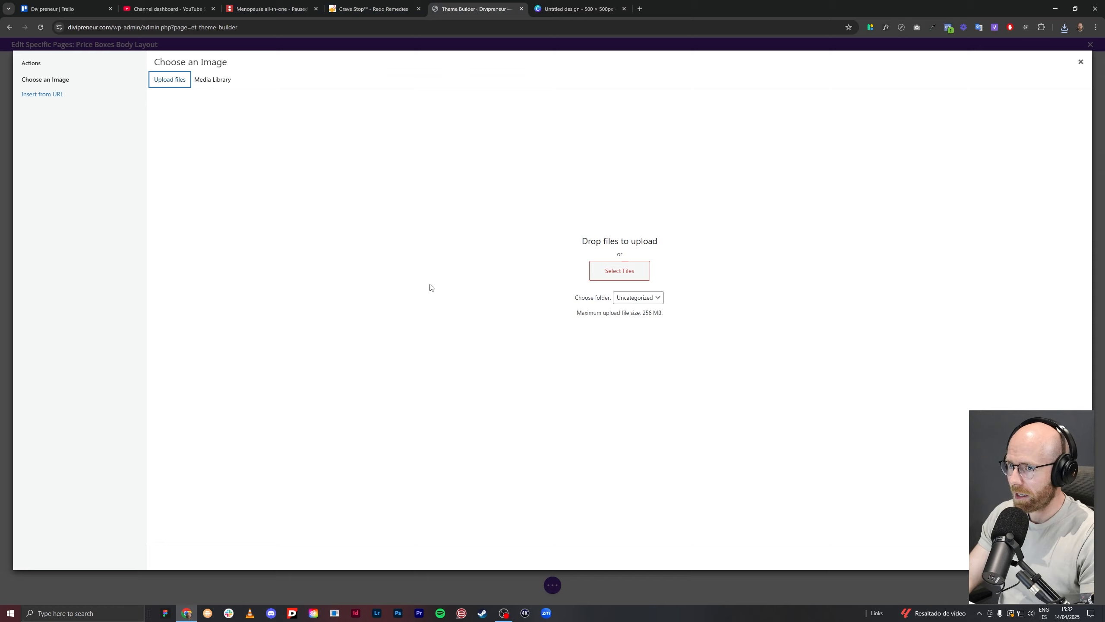
click(609, 278)
double_click(113, 88)
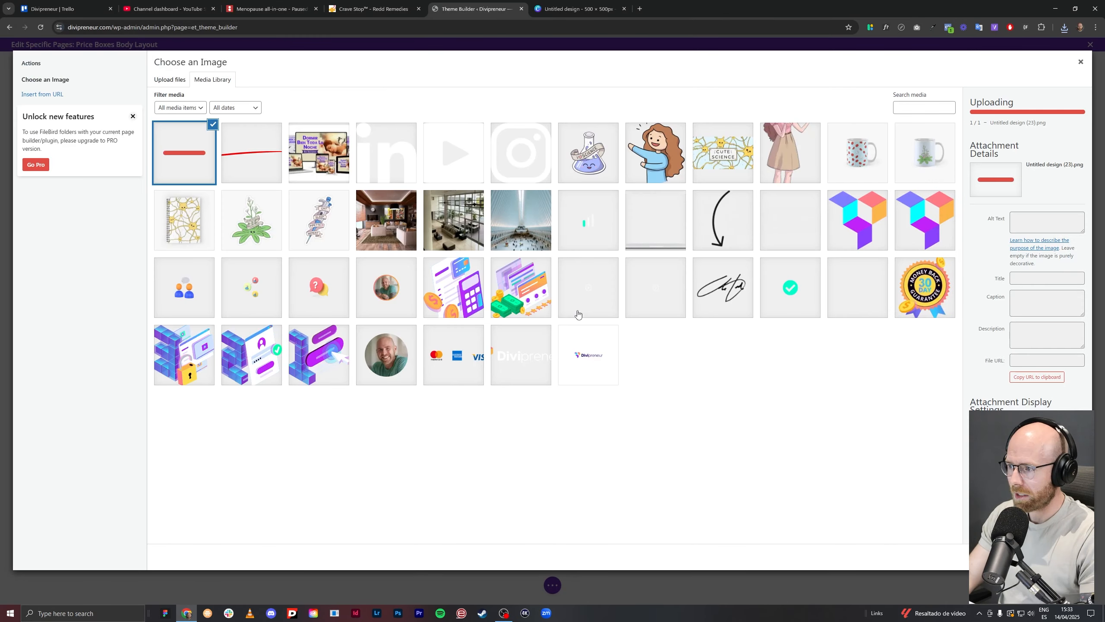
click(1060, 557)
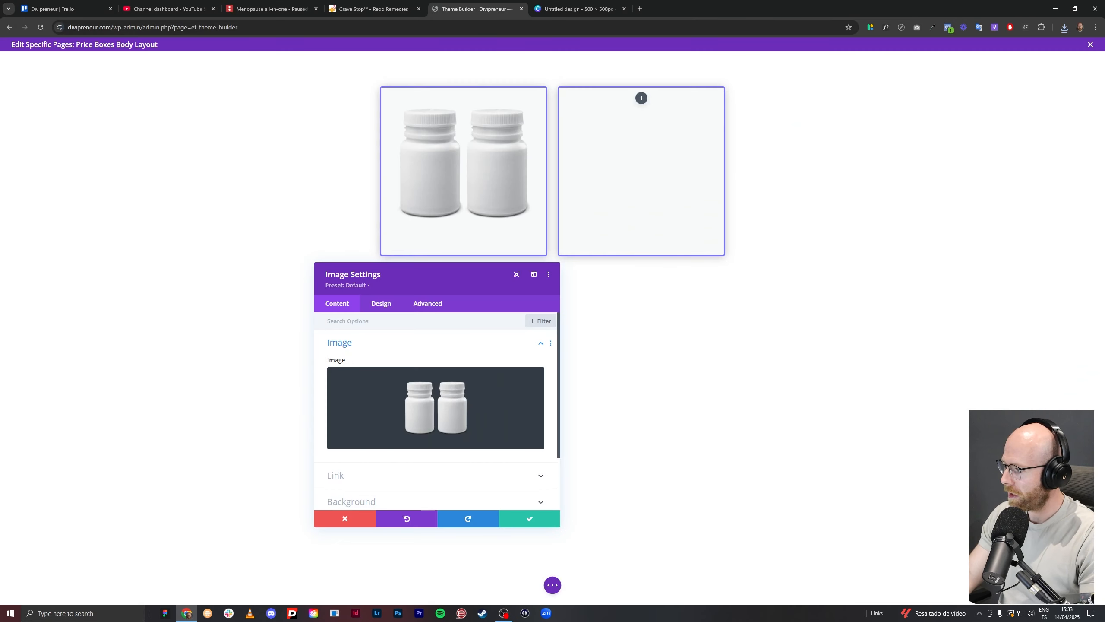
Centre-align the bottle image and set its top and bottom margin and padding to 0px.
click(381, 303)
click(398, 354)
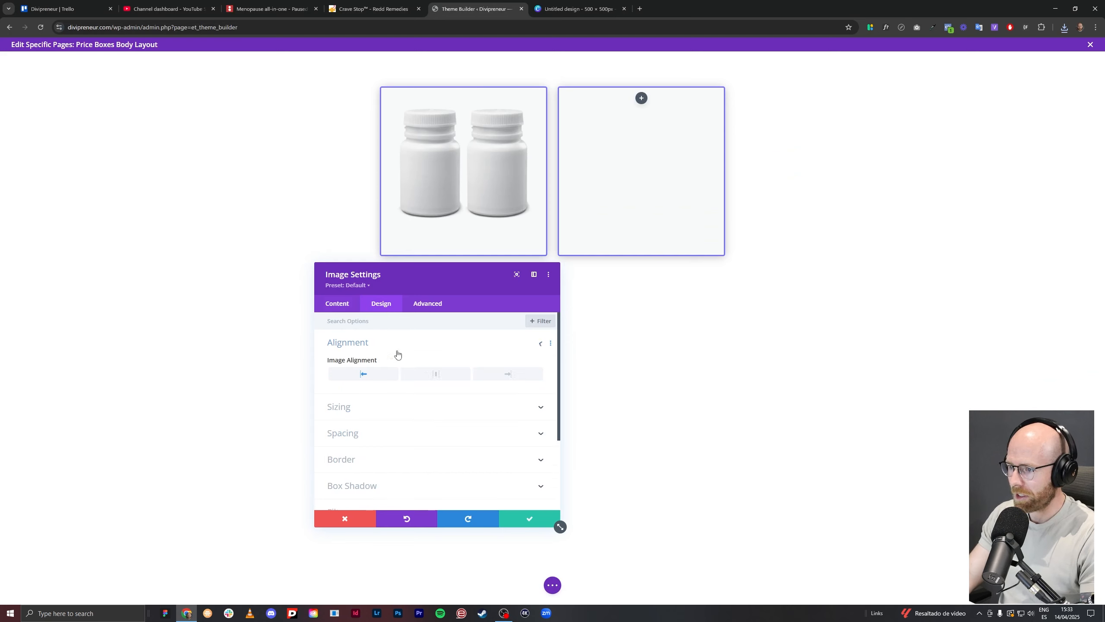
click(433, 376)
click(382, 433)
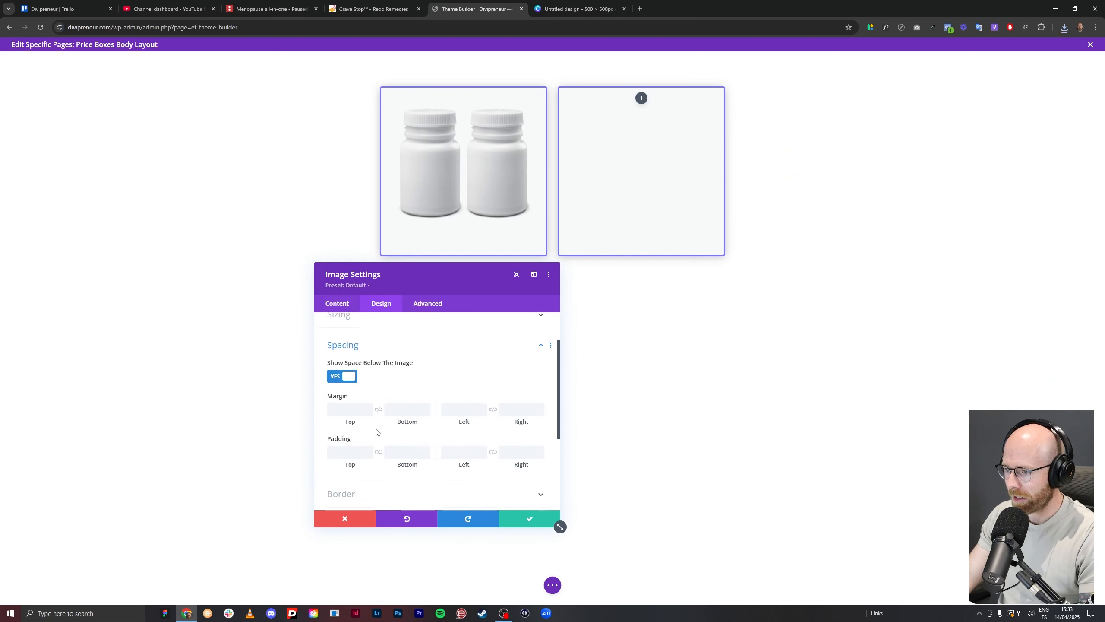
click(378, 390)
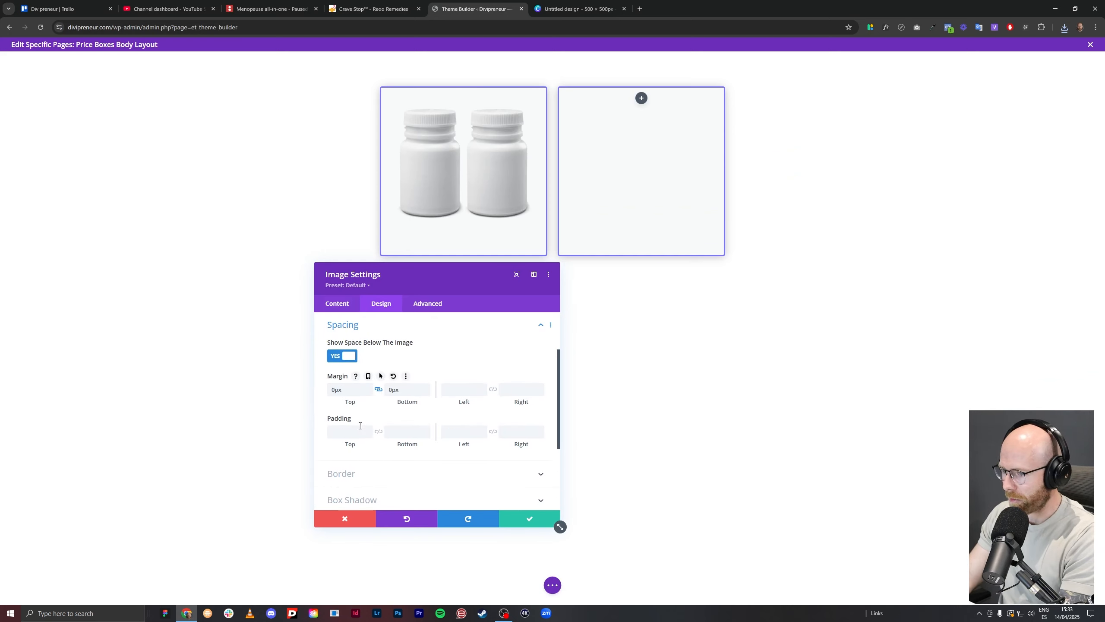
click(359, 430)
text(0)
click(378, 431)
scroll(365, 402, up, 3)
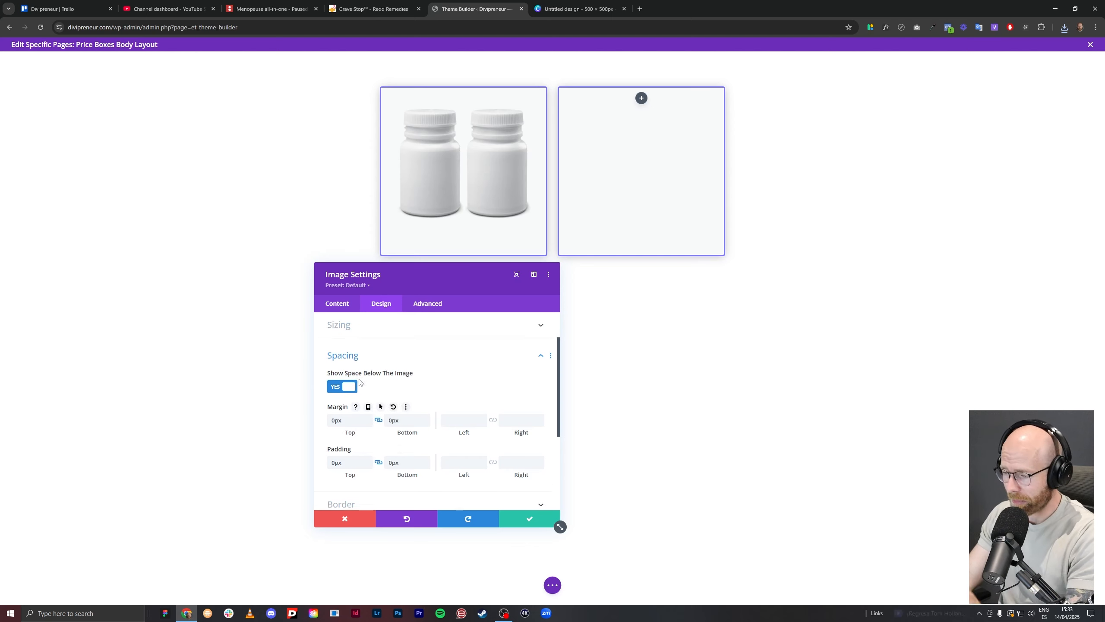
Reduce the image's maximum width, save the module and copy it into the second column.
click(350, 369)
click(498, 421)
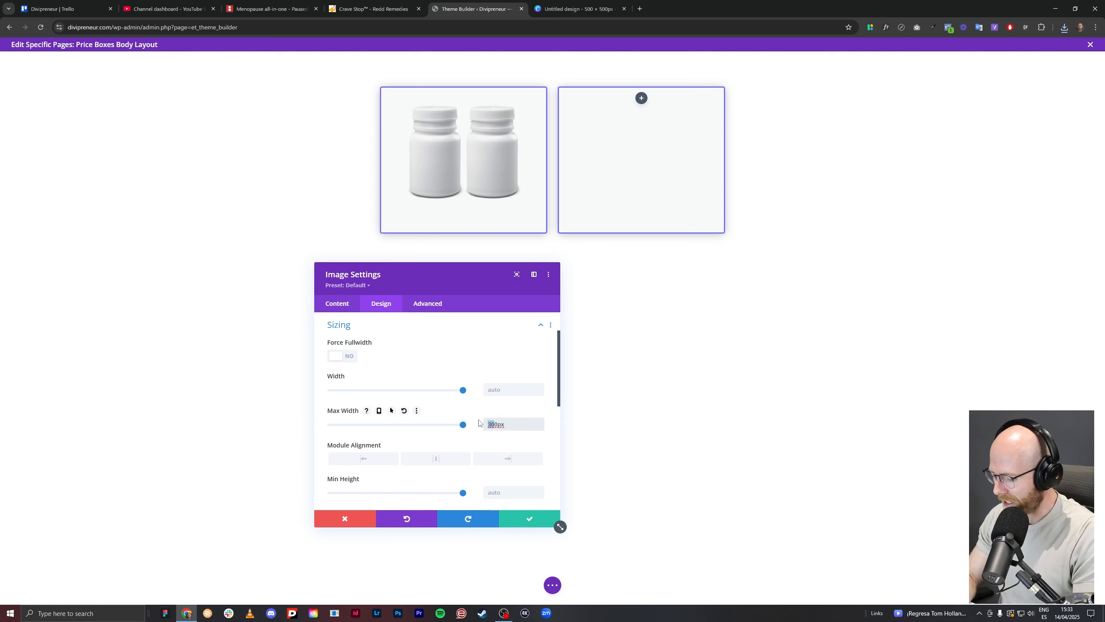
click(530, 517)
click(460, 109)
drag(461, 114, 619, 126)
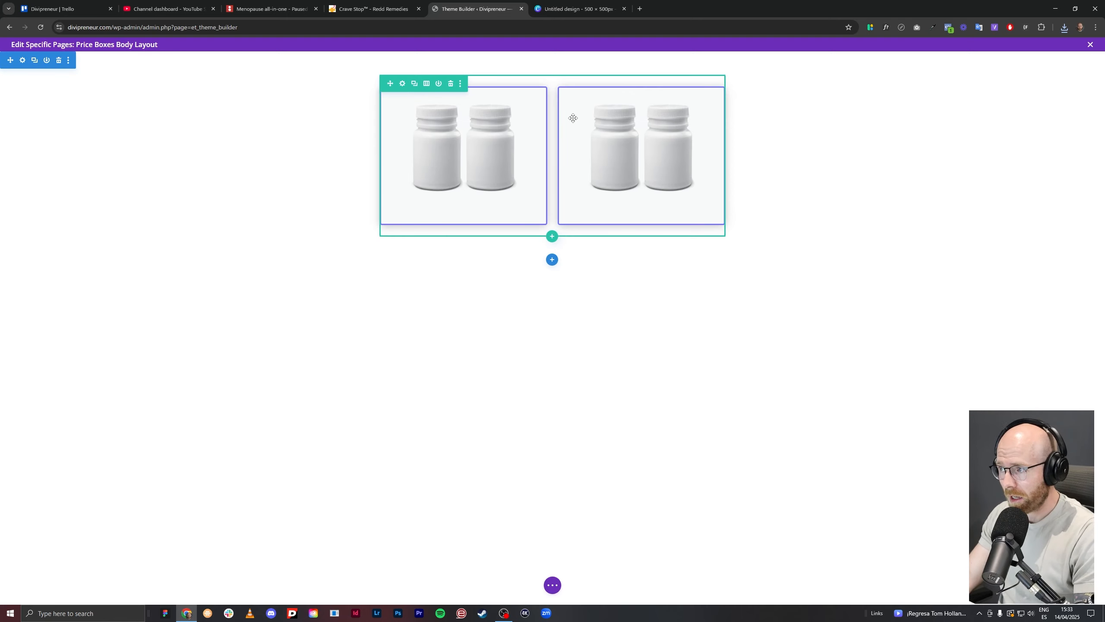
Switch to Canva, duplicate the two-bottle page and add a copy of the left bottle on page 2.
click(604, 4)
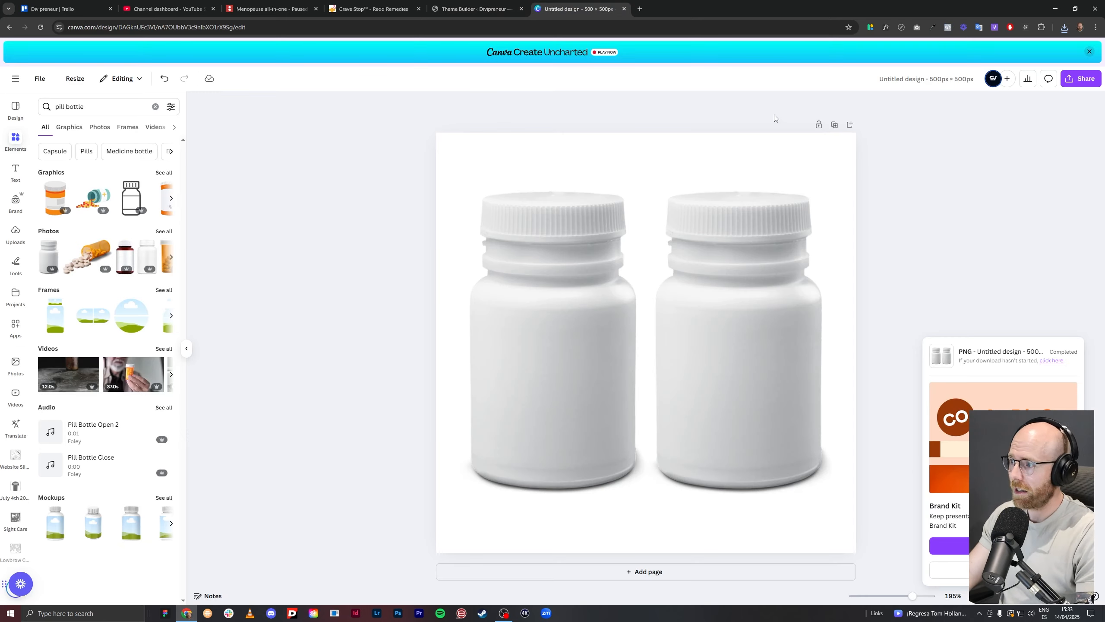
click(834, 125)
click(727, 309)
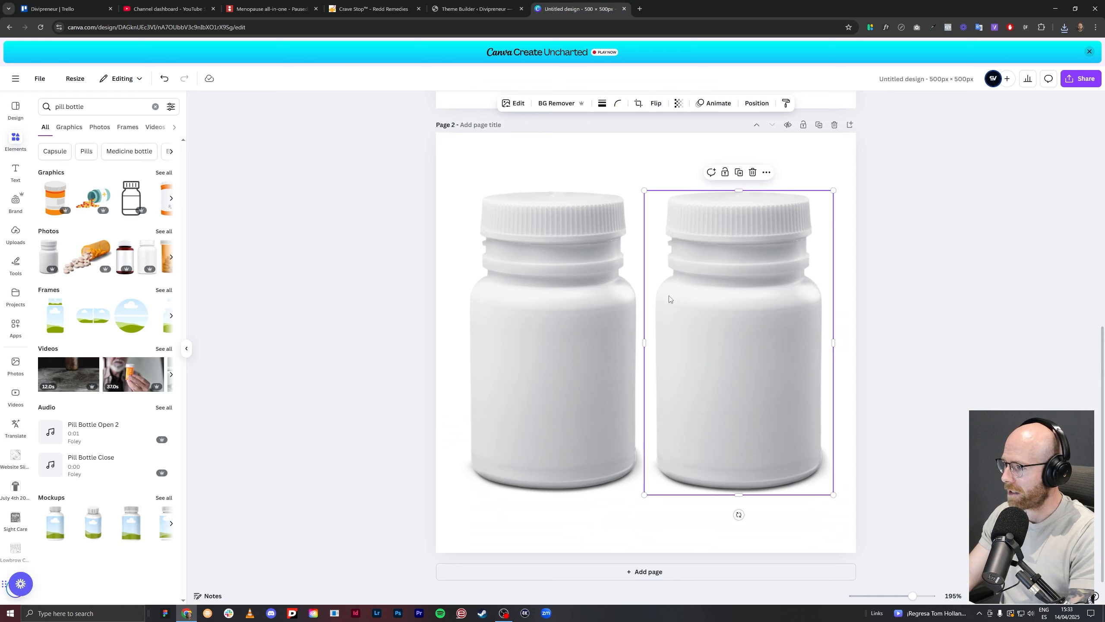
click(603, 280)
drag(606, 288, 620, 302)
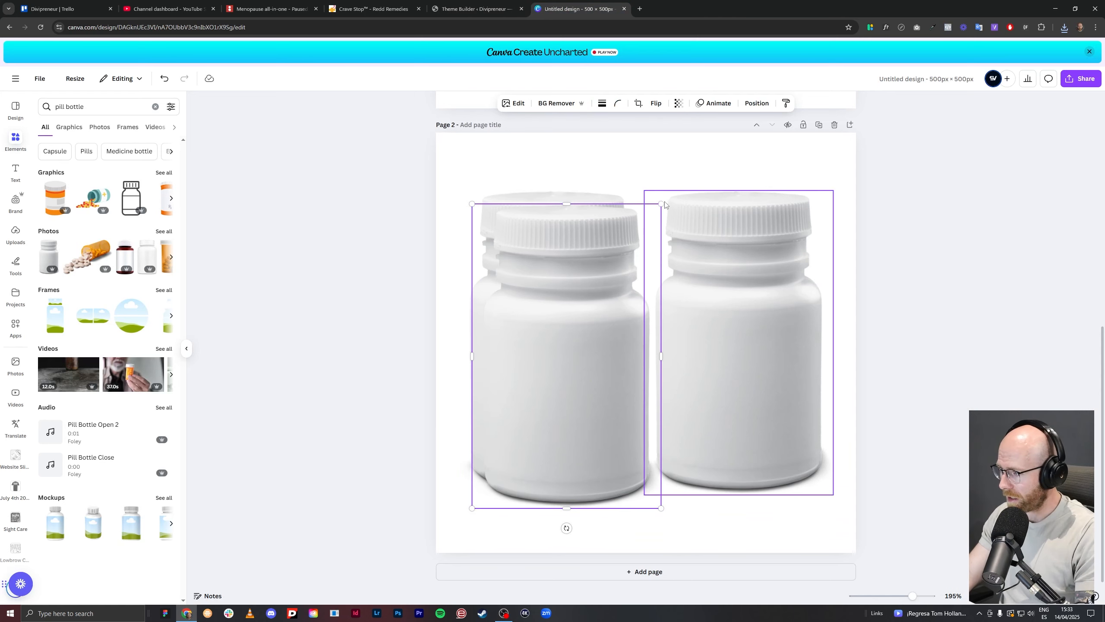
Enlarge the third bottle slightly and centre it in front of the other two bottles on page 2.
drag(661, 204, 699, 164)
key(ctrl+z)
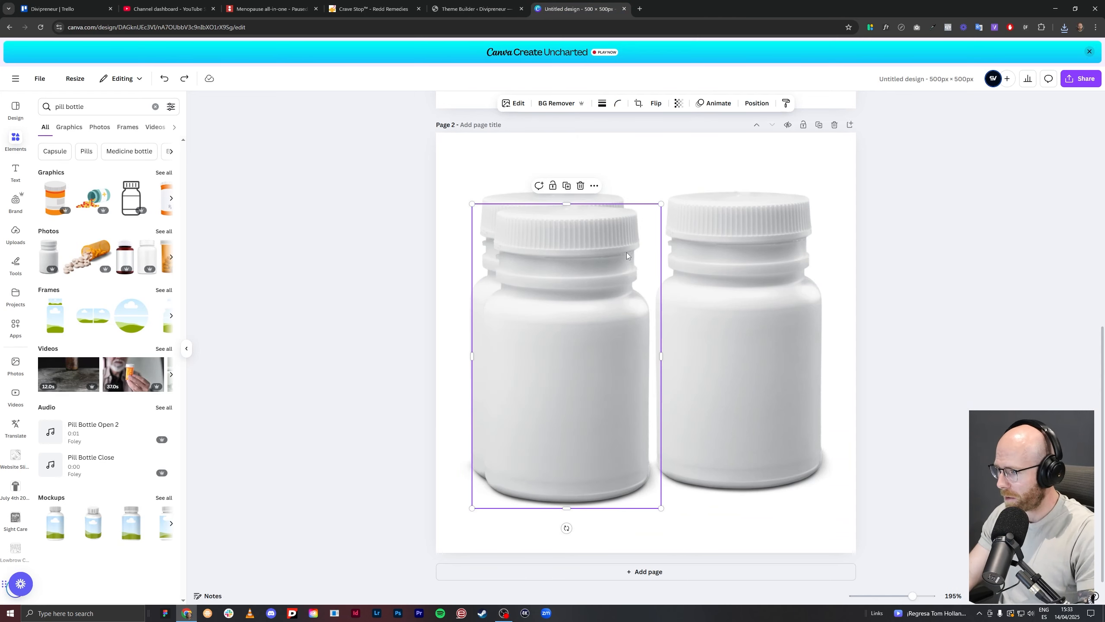
drag(664, 205, 684, 176)
drag(557, 280, 591, 266)
click(899, 264)
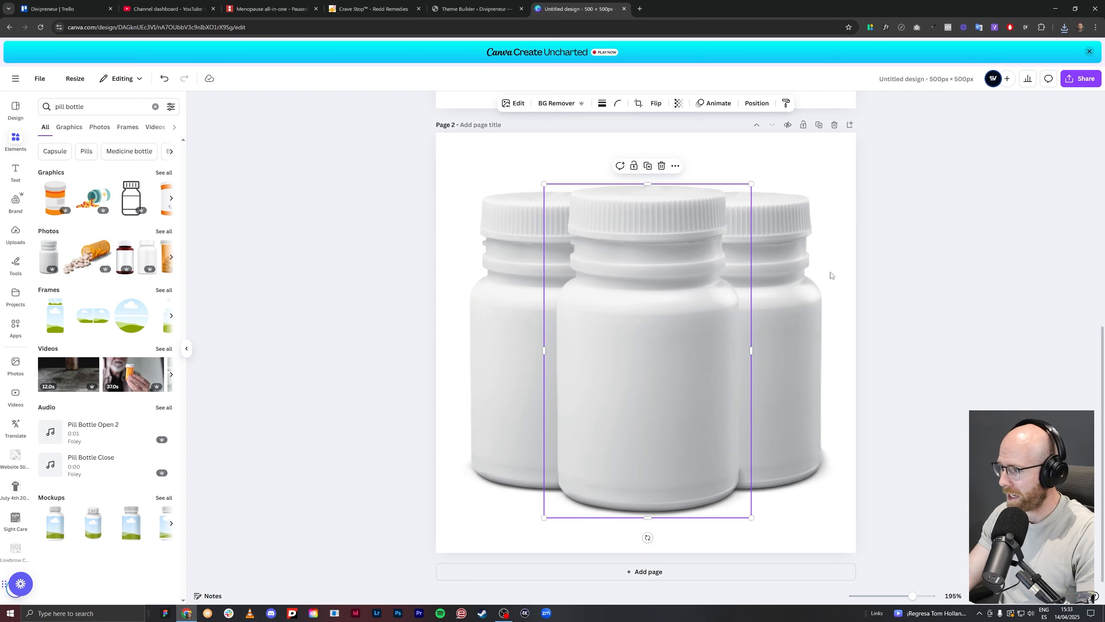
click(923, 292)
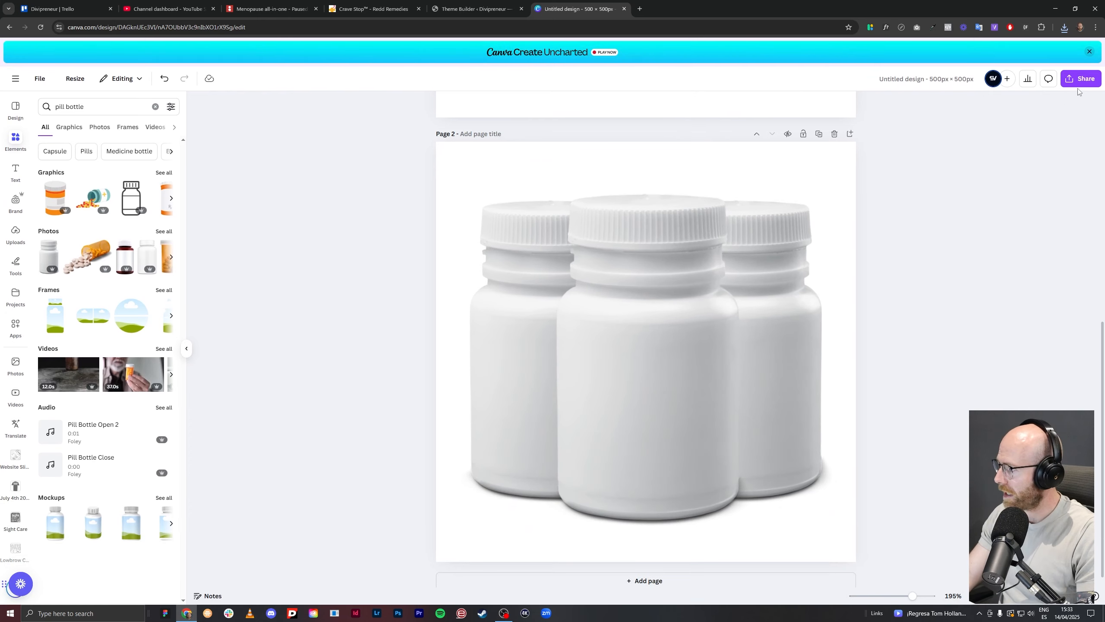
Download only page 2 as a PNG with a transparent background.
click(1081, 79)
click(950, 253)
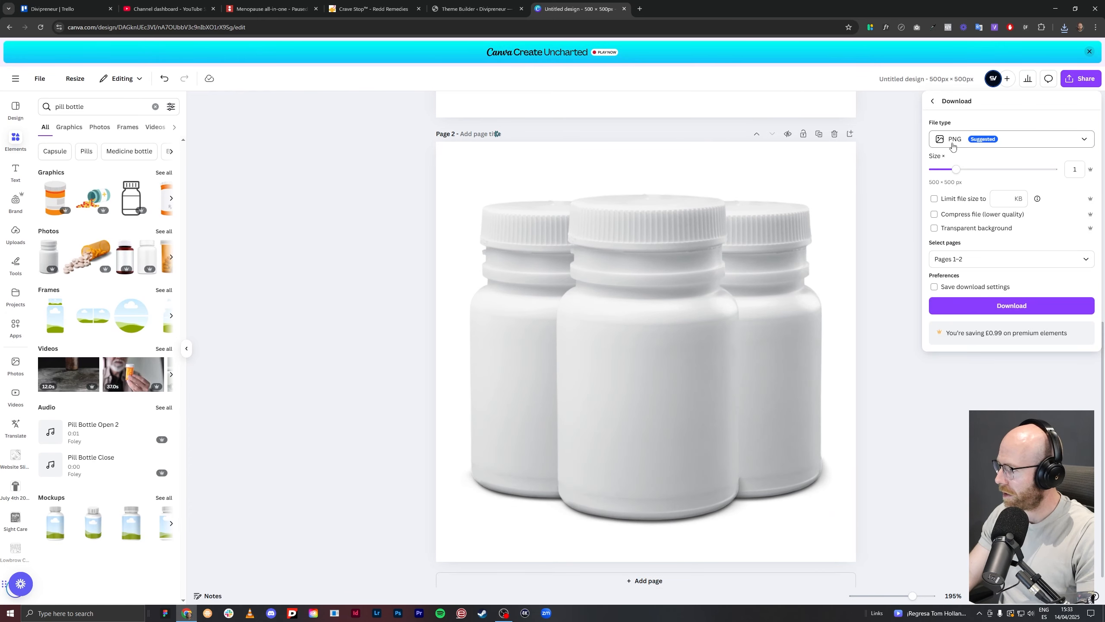
click(944, 214)
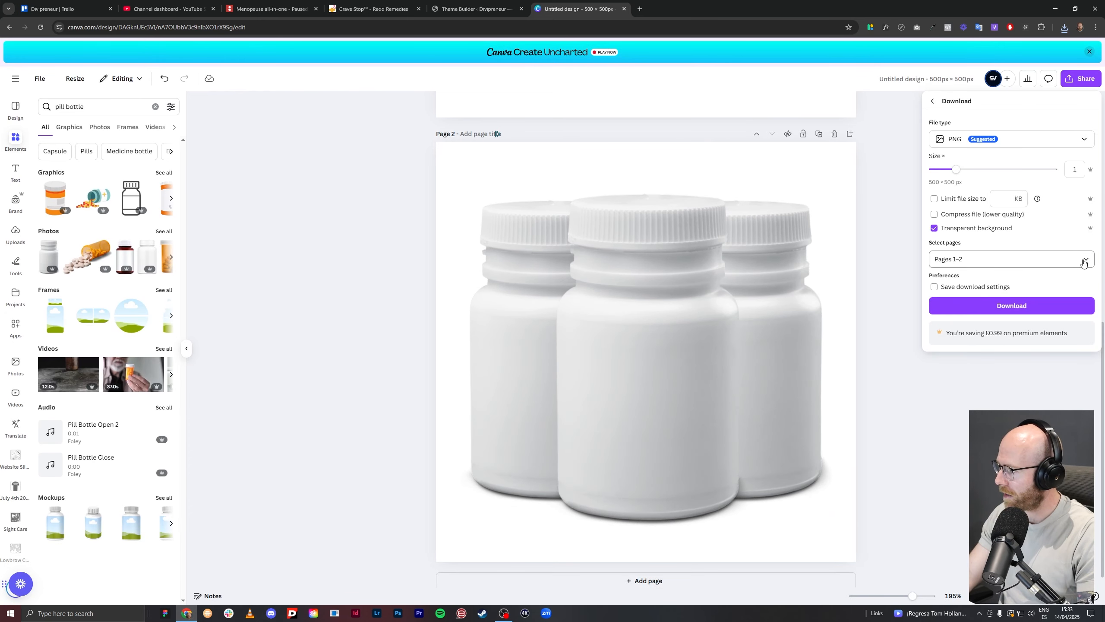
click(1084, 263)
click(975, 300)
click(995, 364)
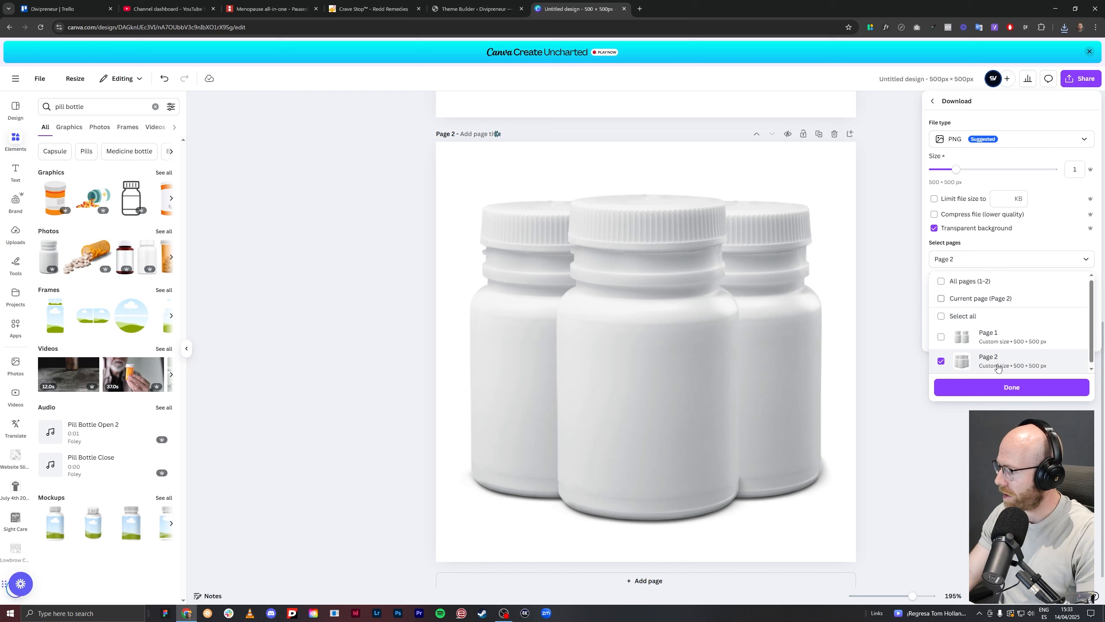
click(1006, 390)
click(1012, 306)
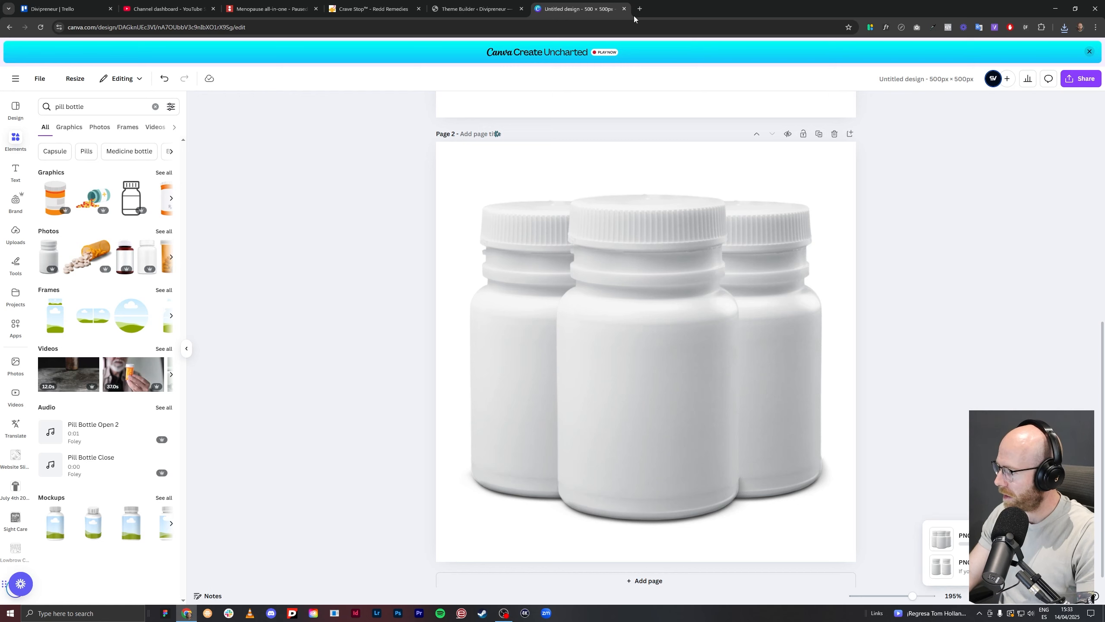
Switch back to the Theme Builder, replace the second column's image with the uploaded Untitled design (24).png and save the module.
click(489, 13)
click(629, 115)
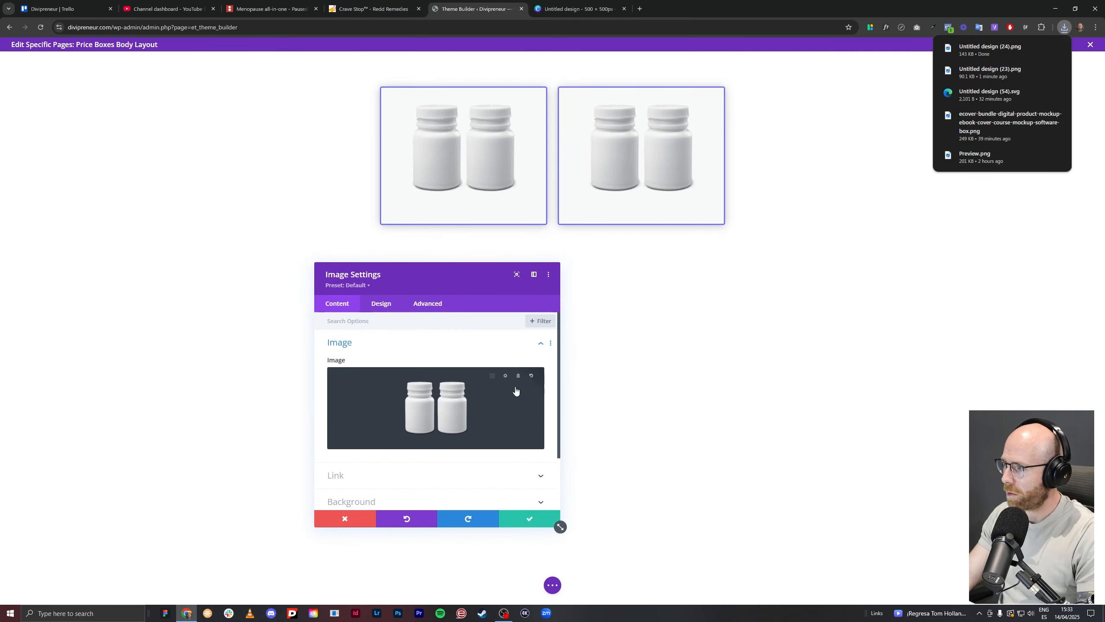
click(505, 375)
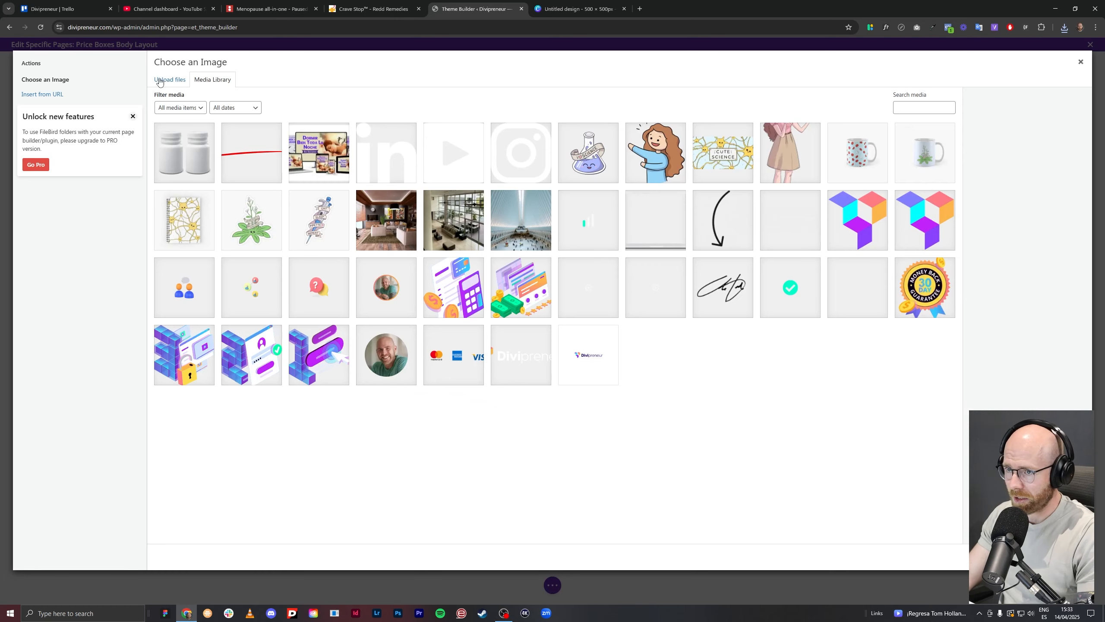
click(160, 82)
click(609, 271)
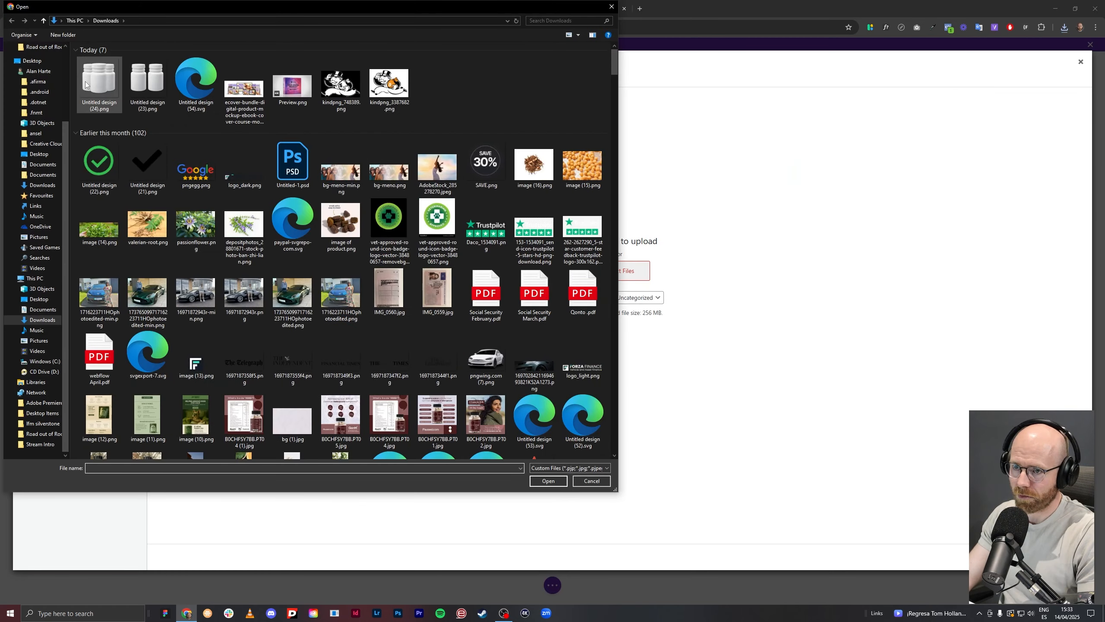
double_click(85, 85)
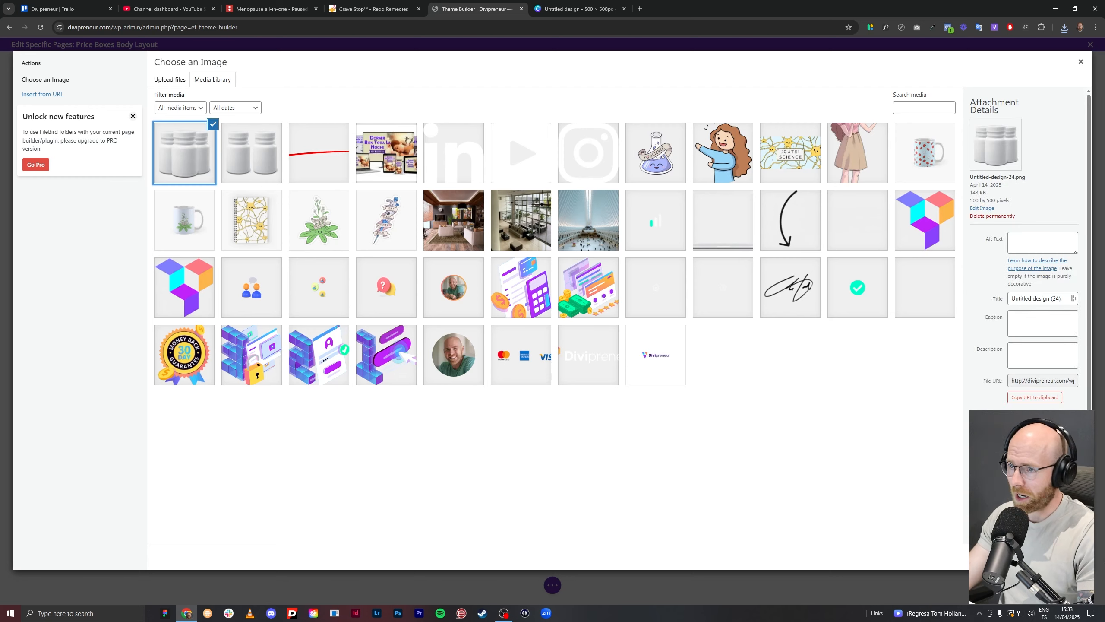
click(1059, 557)
click(517, 526)
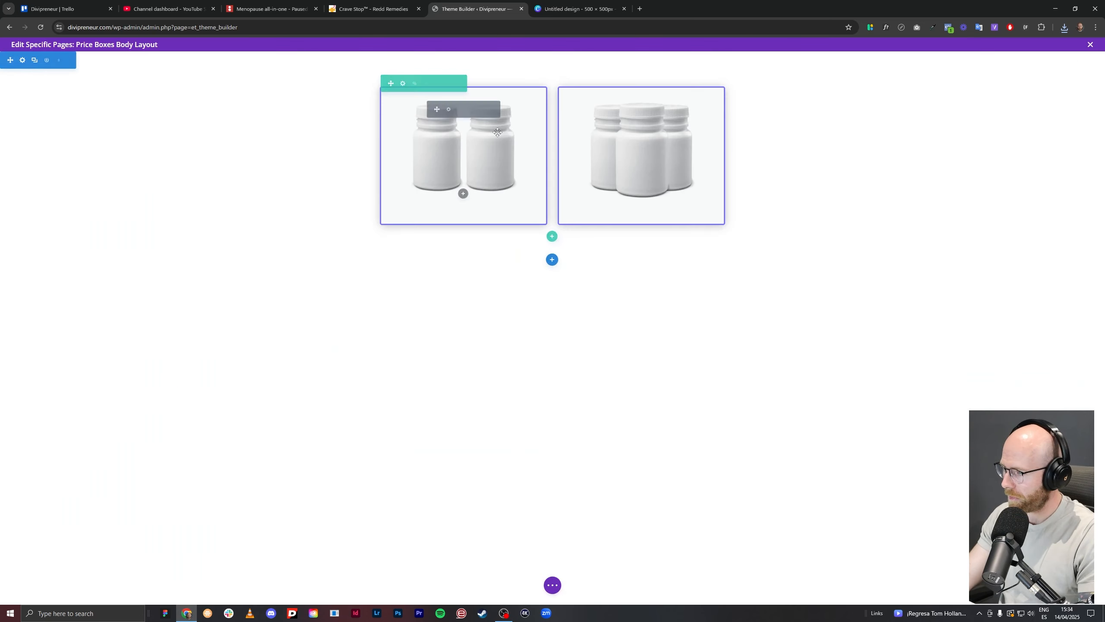
Check the Crave Stop price boxes, and add a Text module reading "2 Months Supply" below the two-bottle image.
click(552, 585)
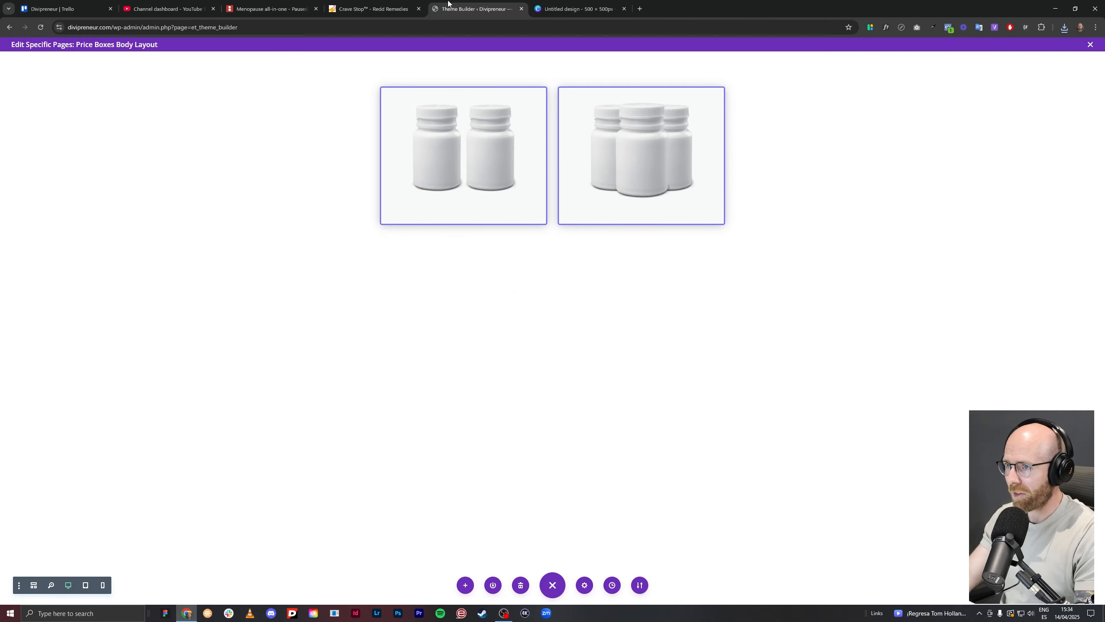
click(373, 8)
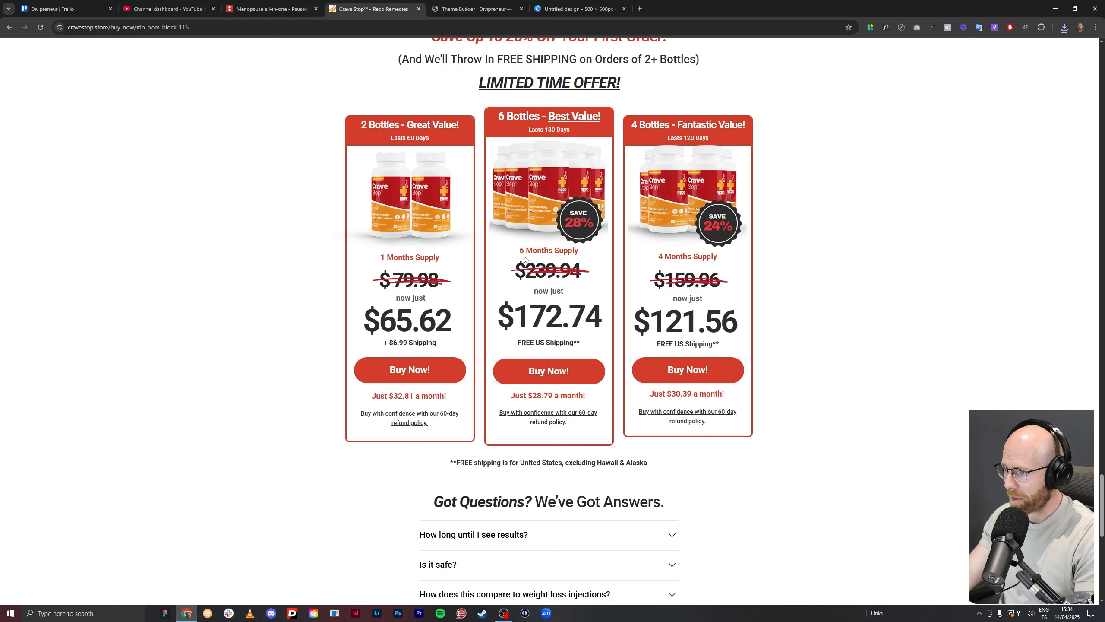
drag(524, 259, 565, 435)
click(474, 8)
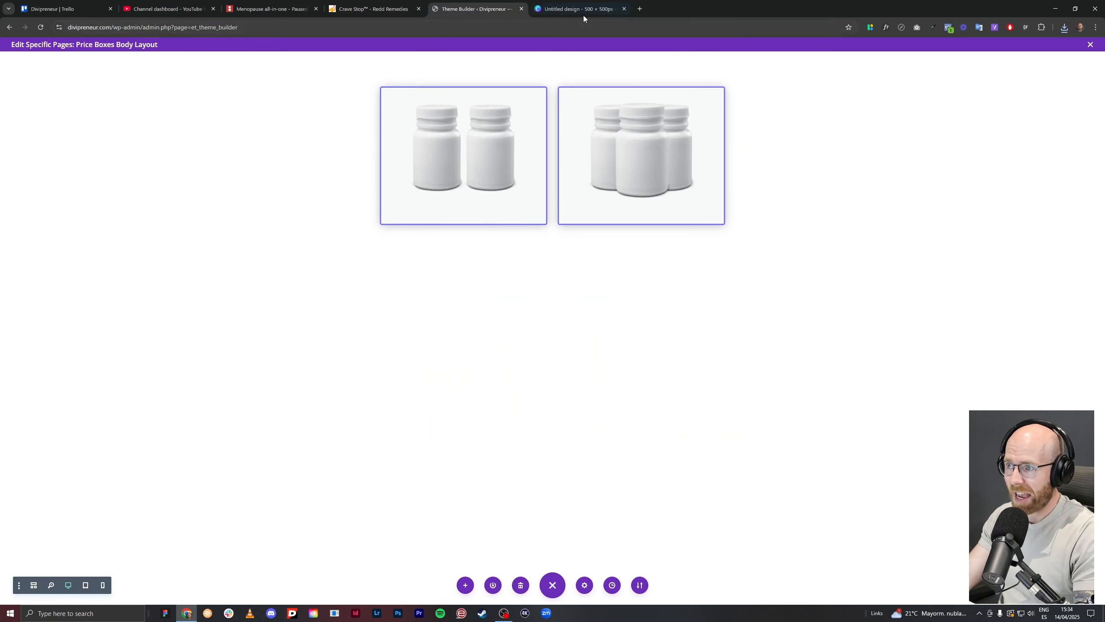
click(463, 192)
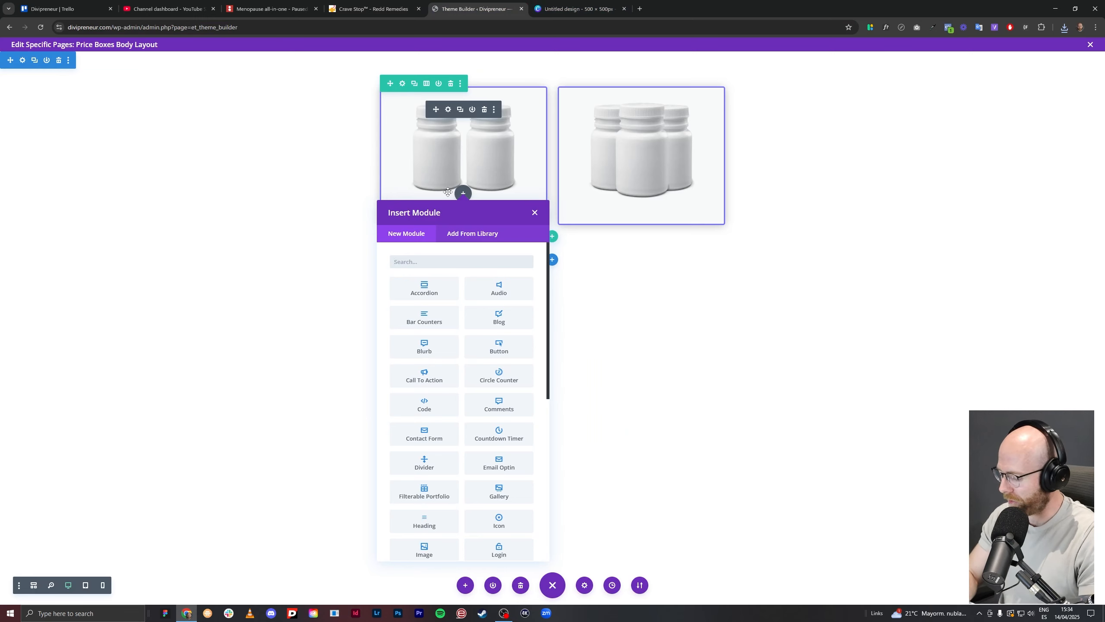
text(text)
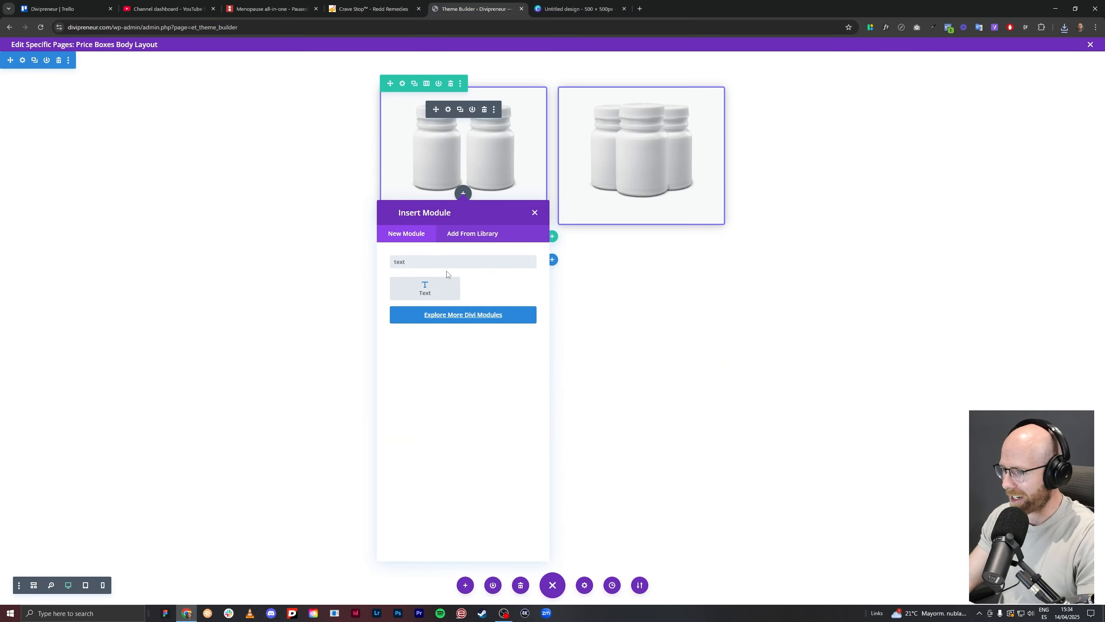
click(445, 286)
triple_click(424, 463)
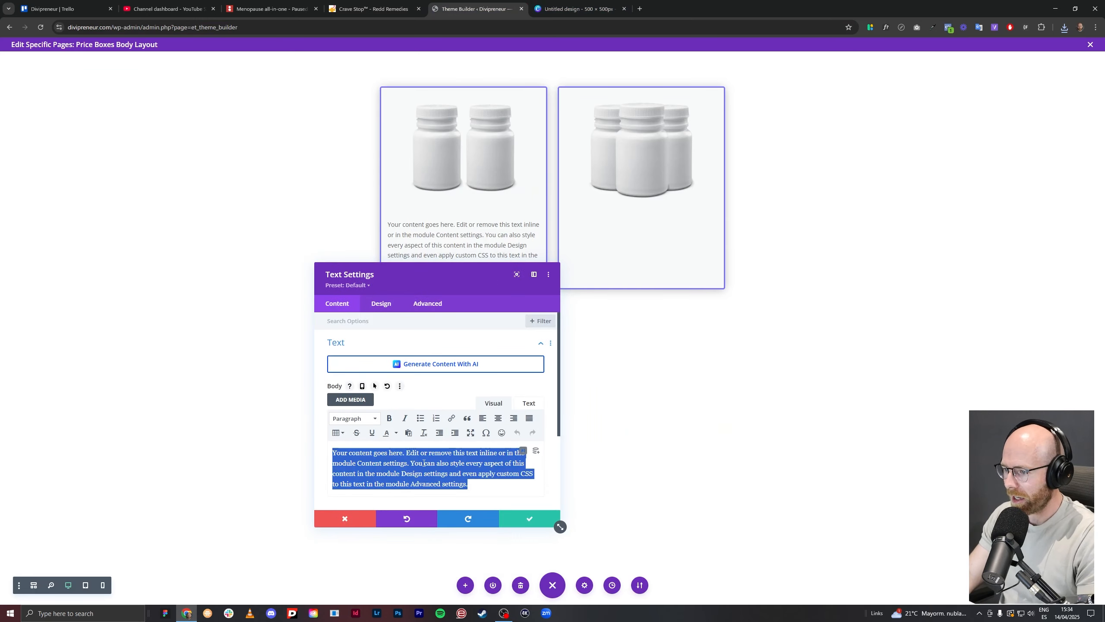
drag(434, 276, 752, 145)
triple_click(721, 339)
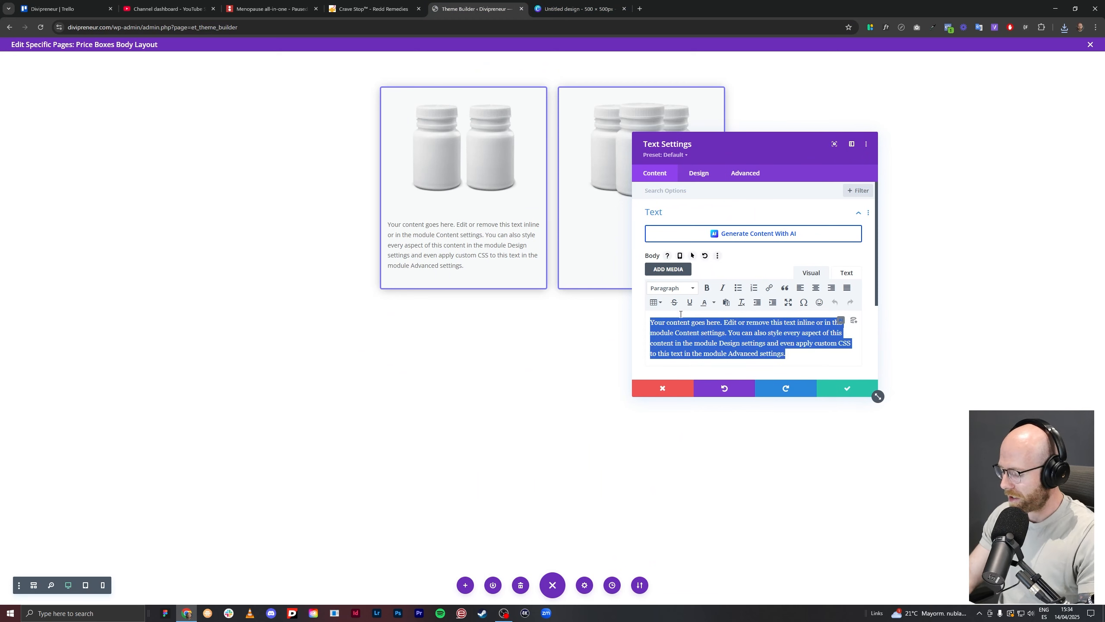
text(2 Months Supply)
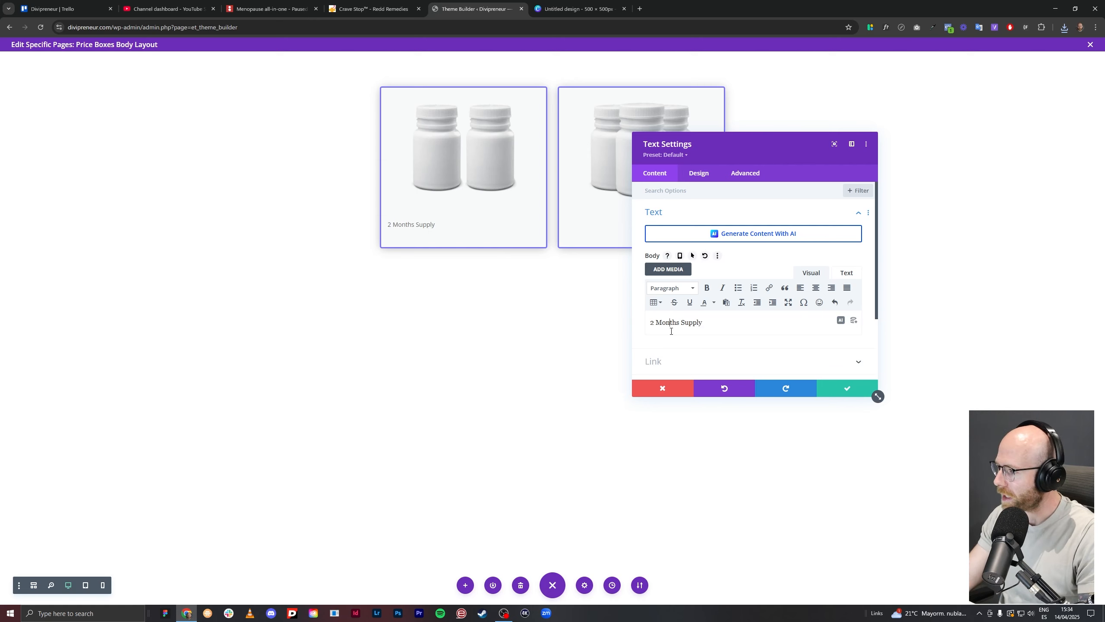
Keep the supply text as a paragraph and set its font to Inter and its colour to black.
click(665, 294)
click(678, 312)
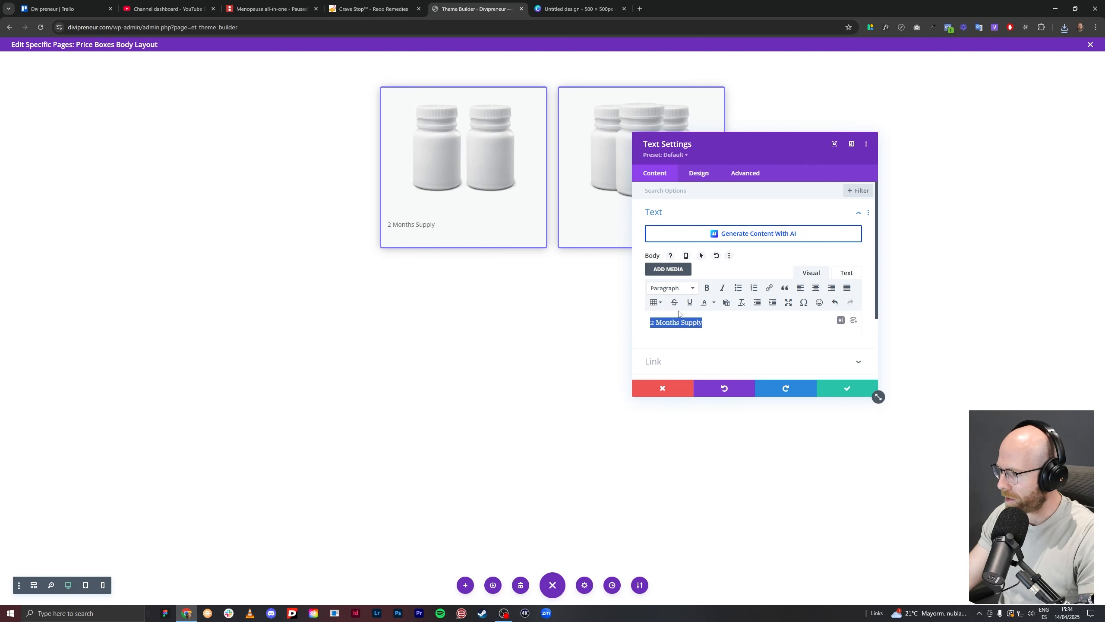
click(700, 173)
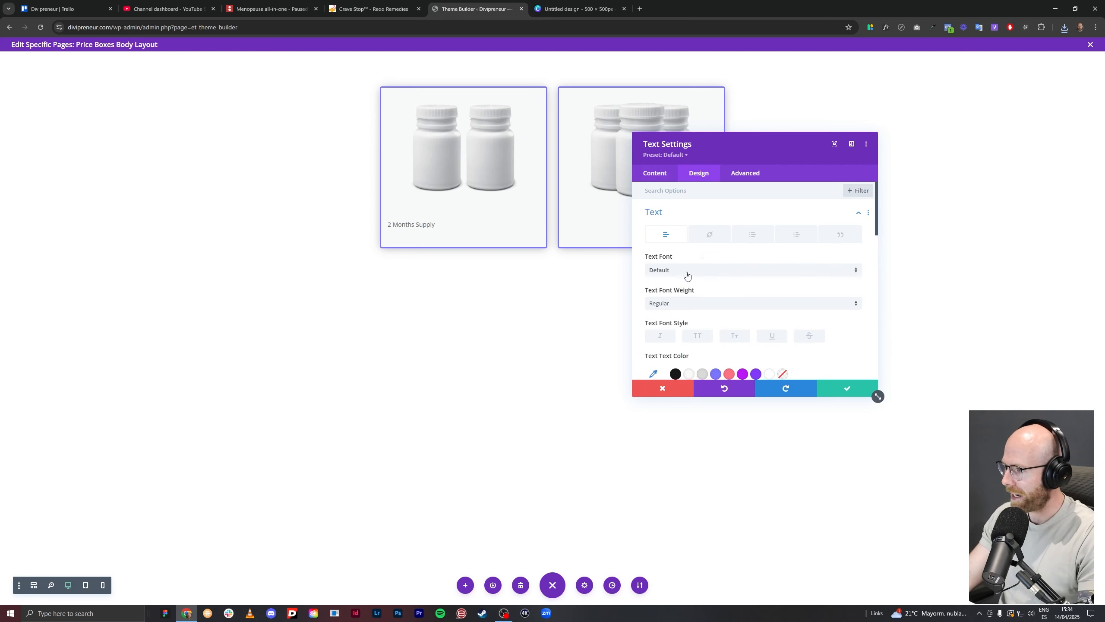
click(687, 270)
click(698, 124)
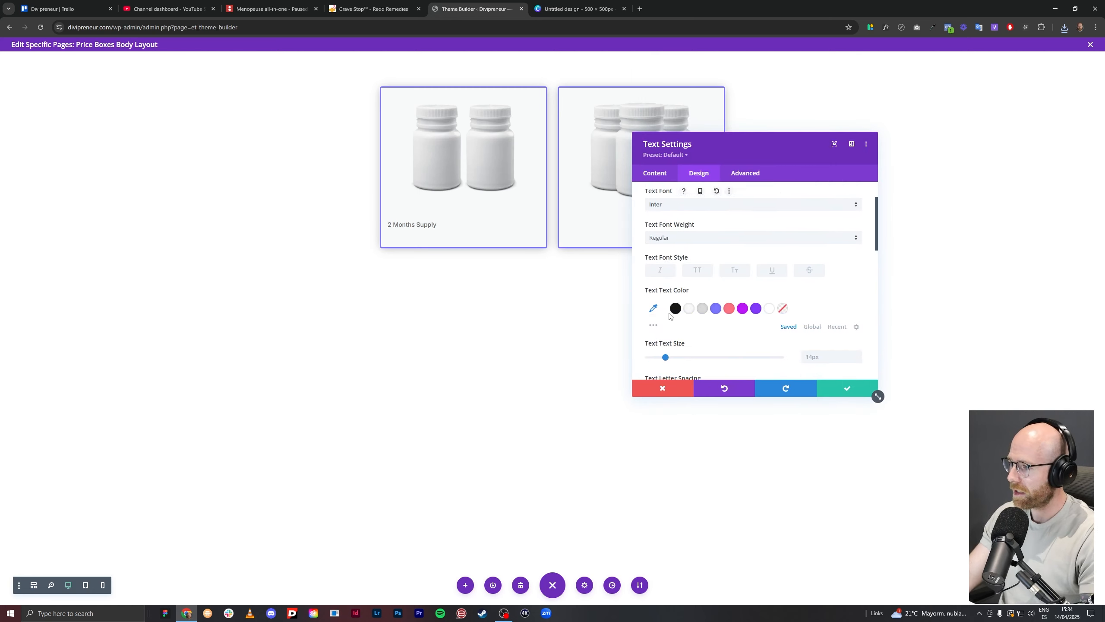
scroll(681, 332, down, 2)
click(675, 289)
Set the supply text's size to 21px and line height to 1.2em, and centre-align it.
scroll(672, 294, down, 1)
drag(665, 294, 676, 297)
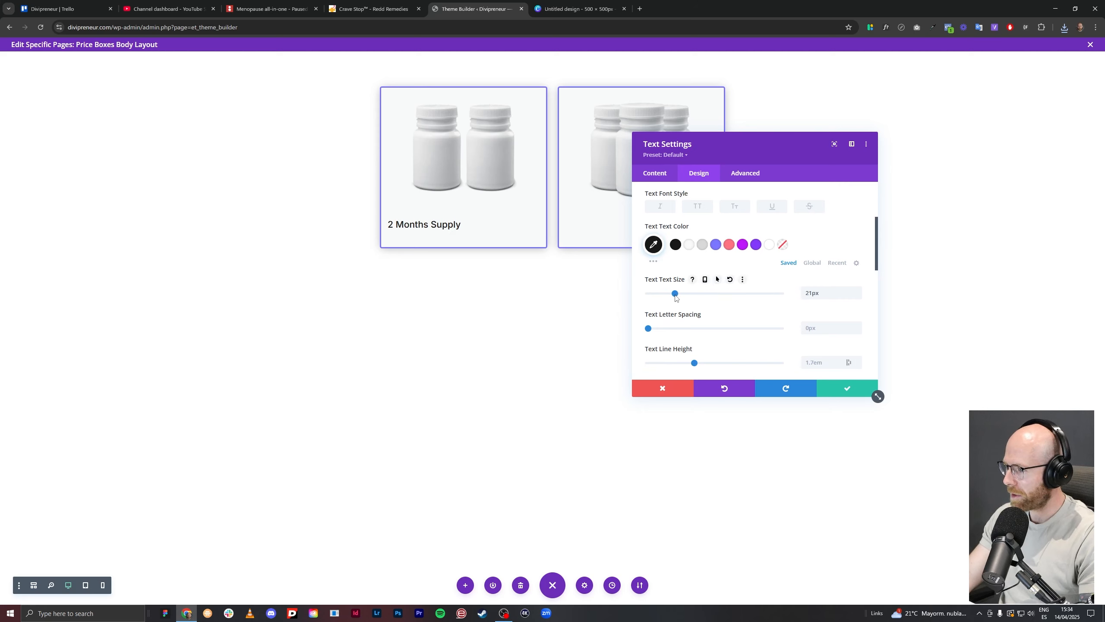
drag(695, 365, 663, 362)
scroll(694, 322, down, 3)
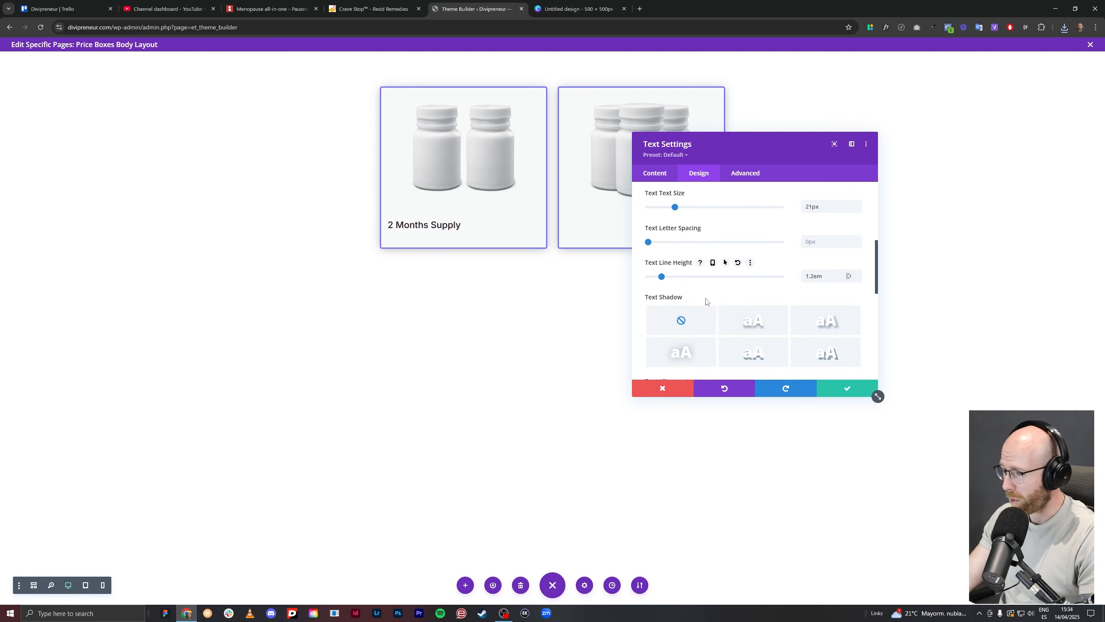
click(726, 352)
Set the supply text's top and bottom padding to 0px and save the module.
scroll(710, 279, down, 3)
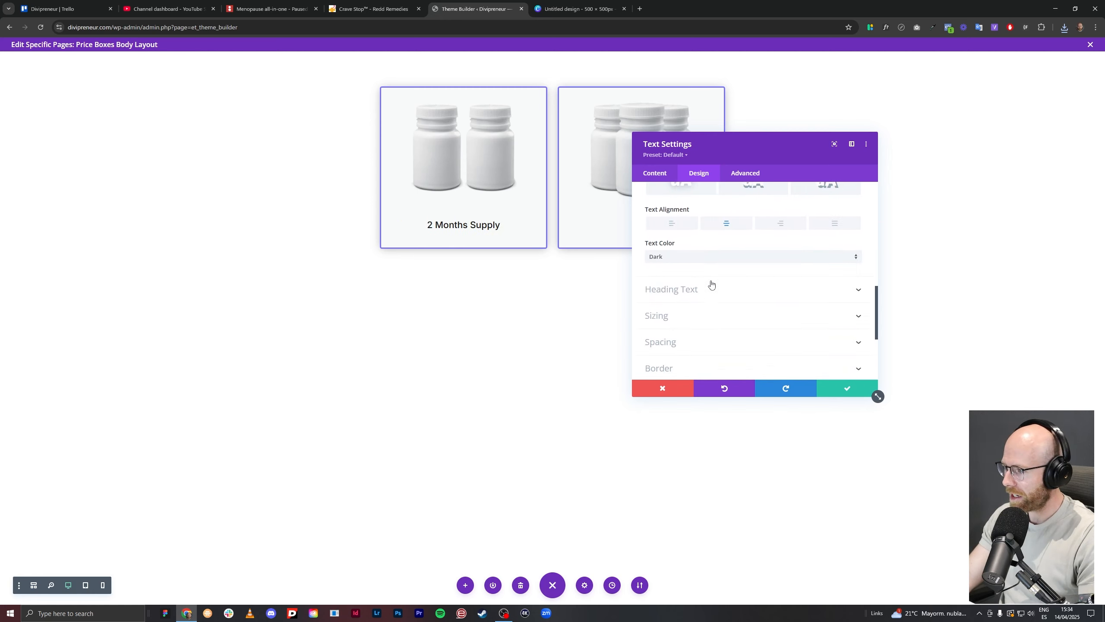
click(707, 338)
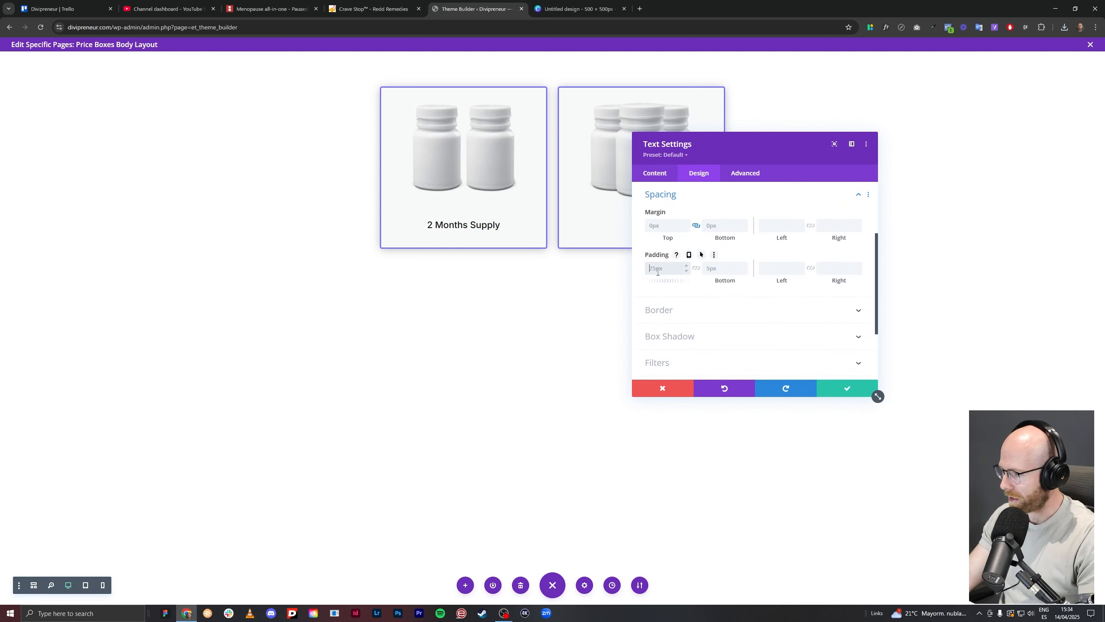
click(696, 268)
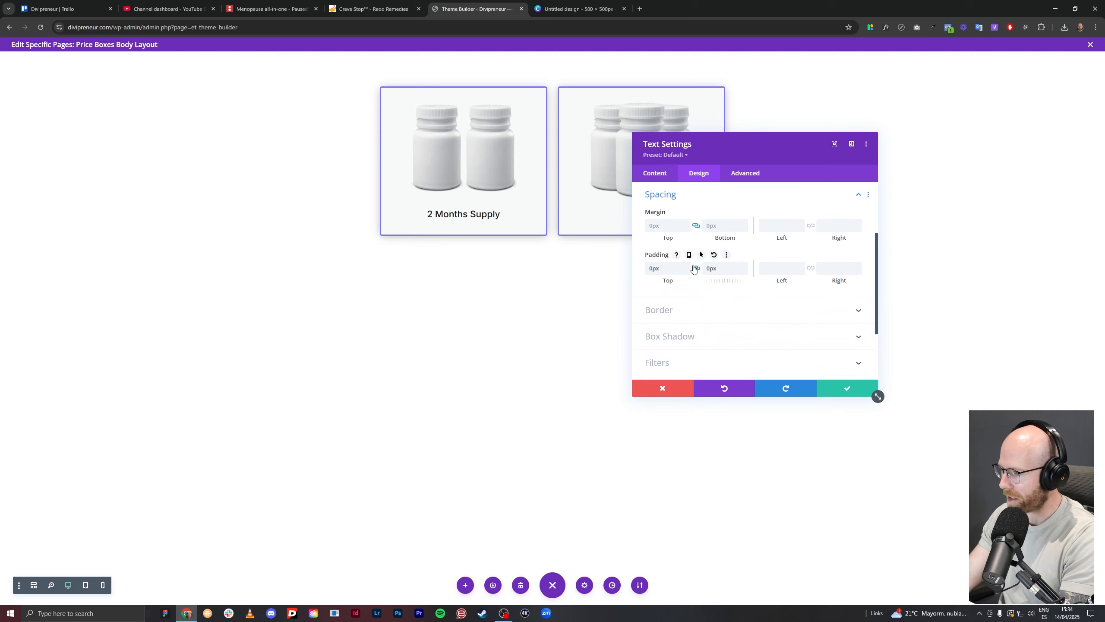
click(844, 387)
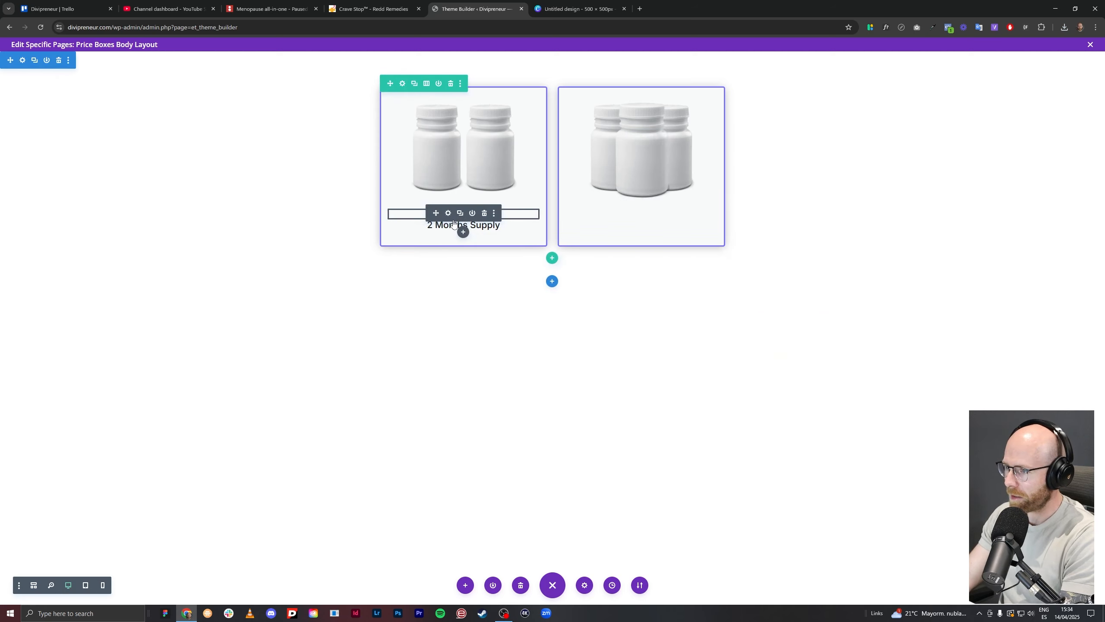
Copy the supply text below the three-bottle image, change it to "3 Months Supply" and save it.
drag(436, 213, 631, 200)
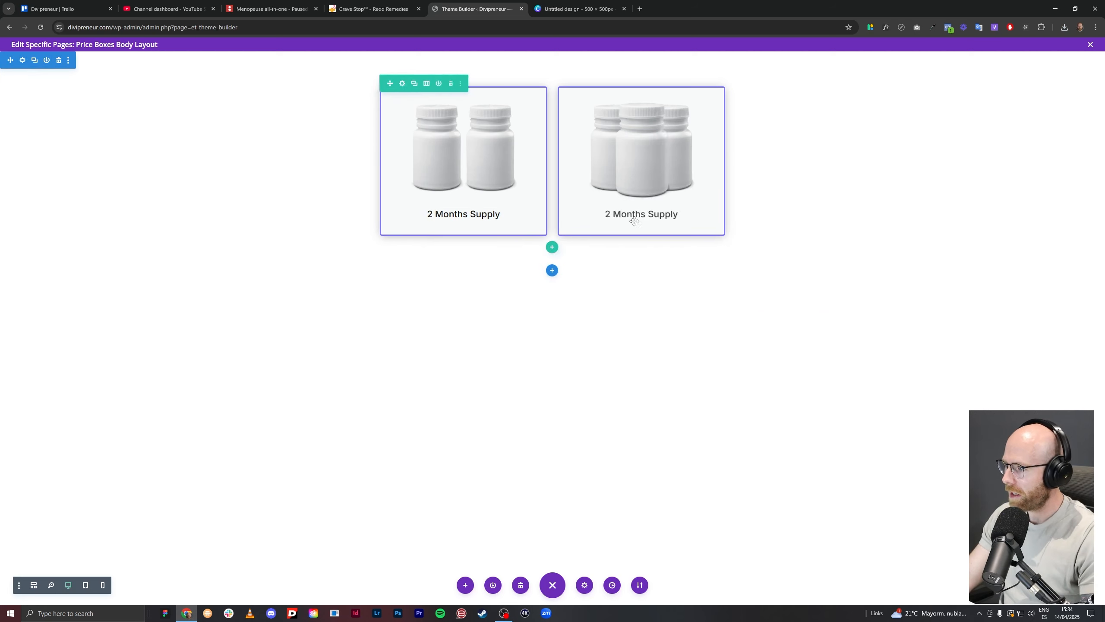
click(633, 212)
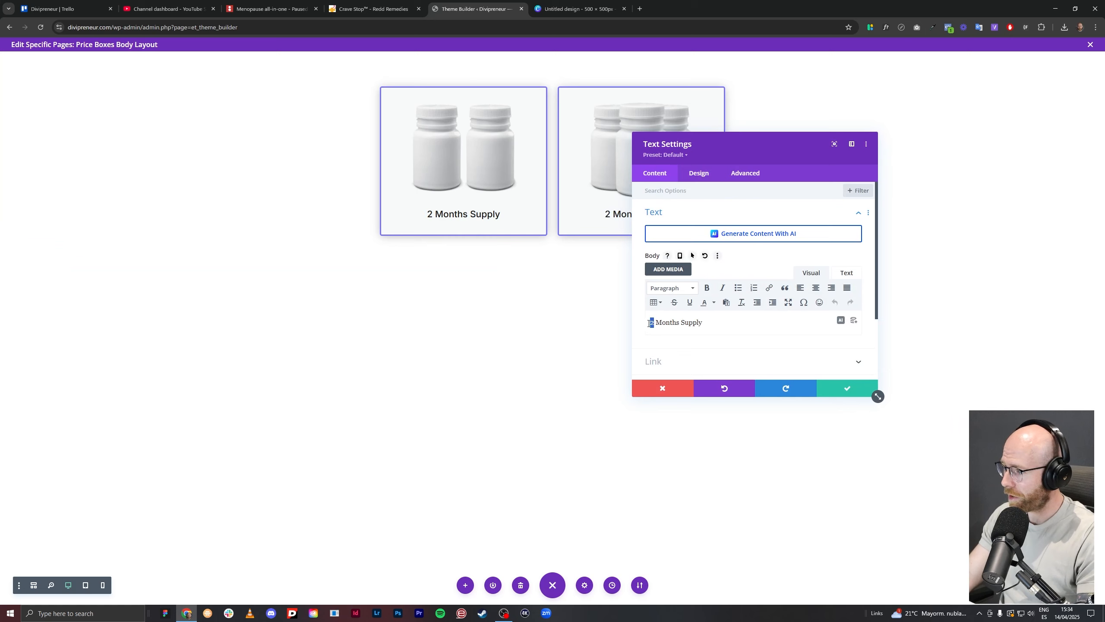
click(844, 388)
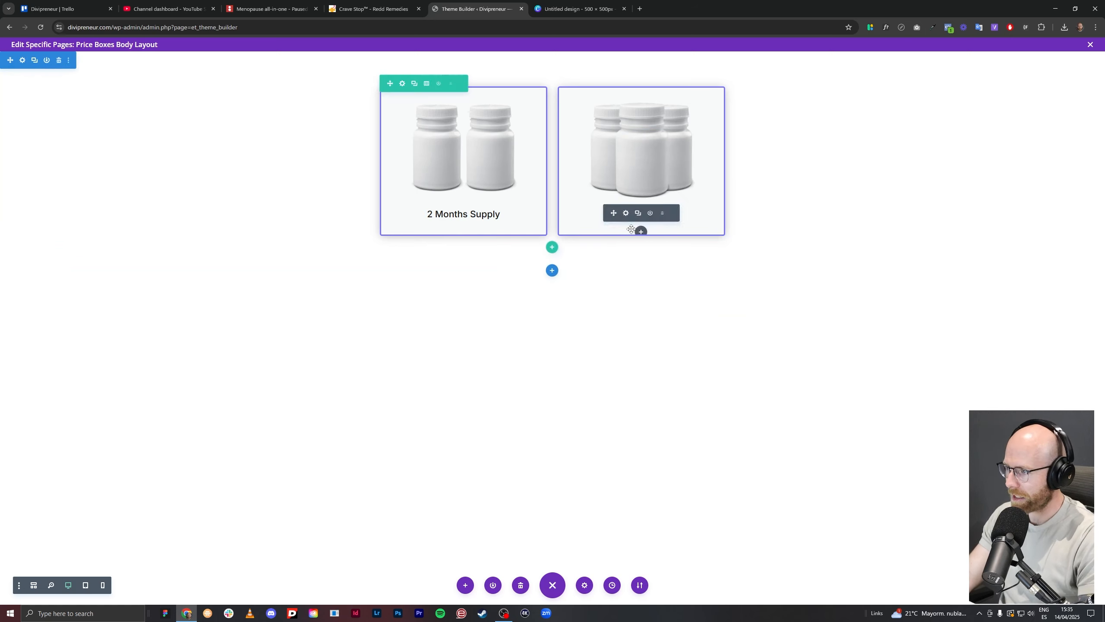
click(450, 214)
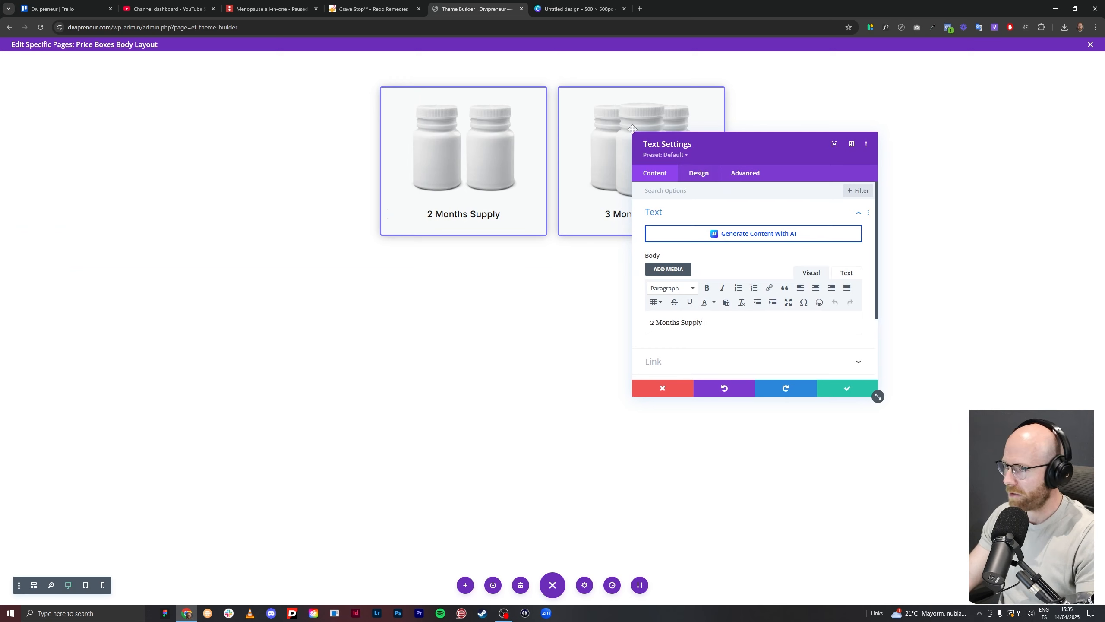
click(624, 9)
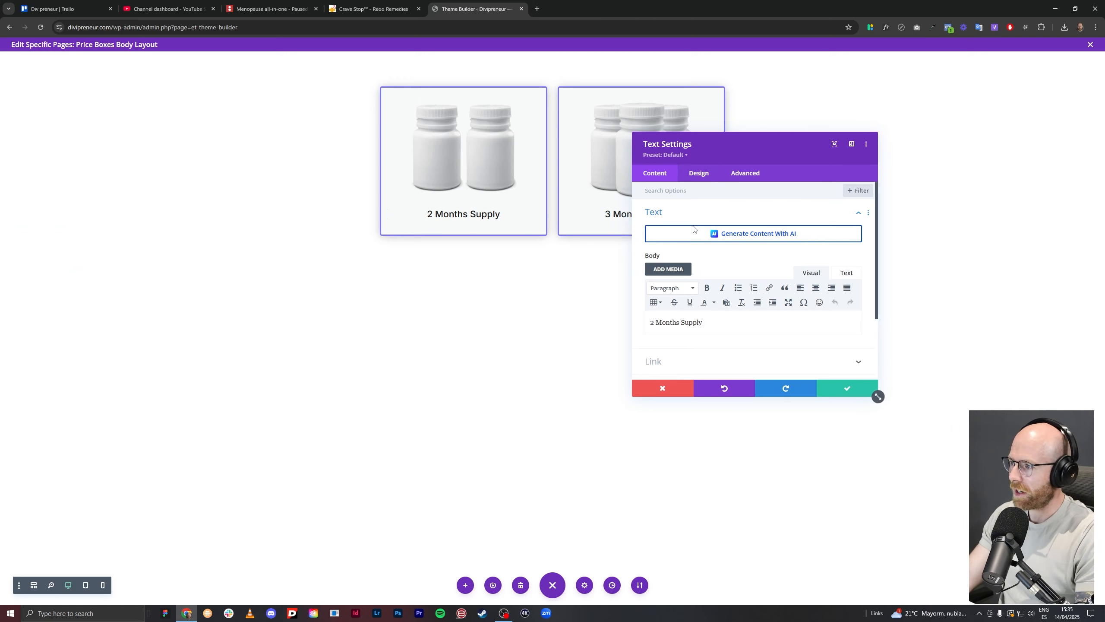
key(ctrl+shift+t)
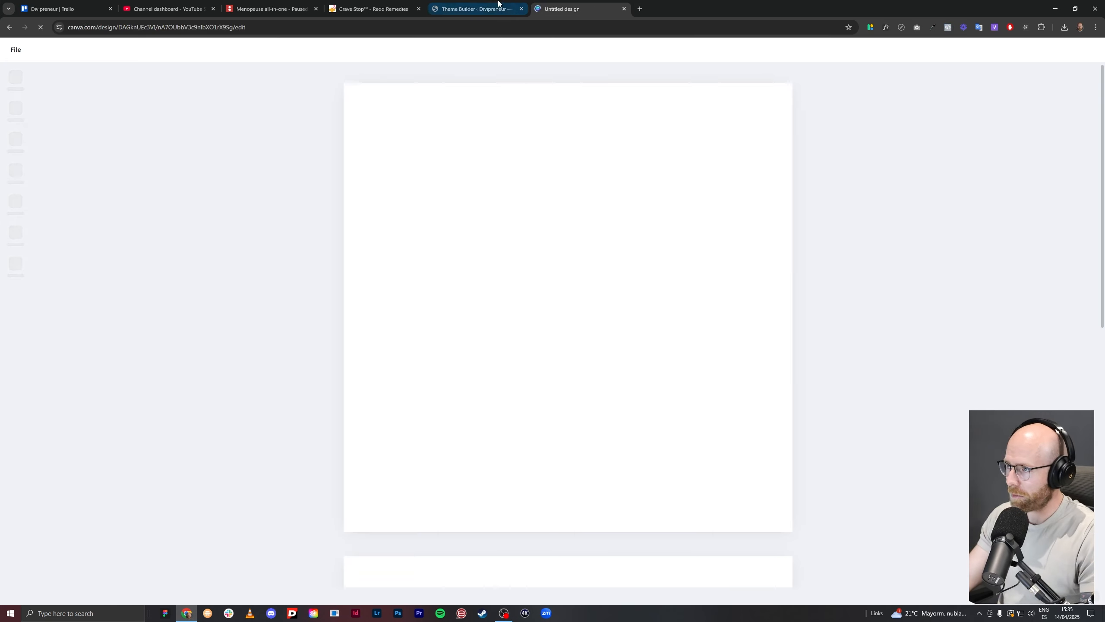
click(487, 6)
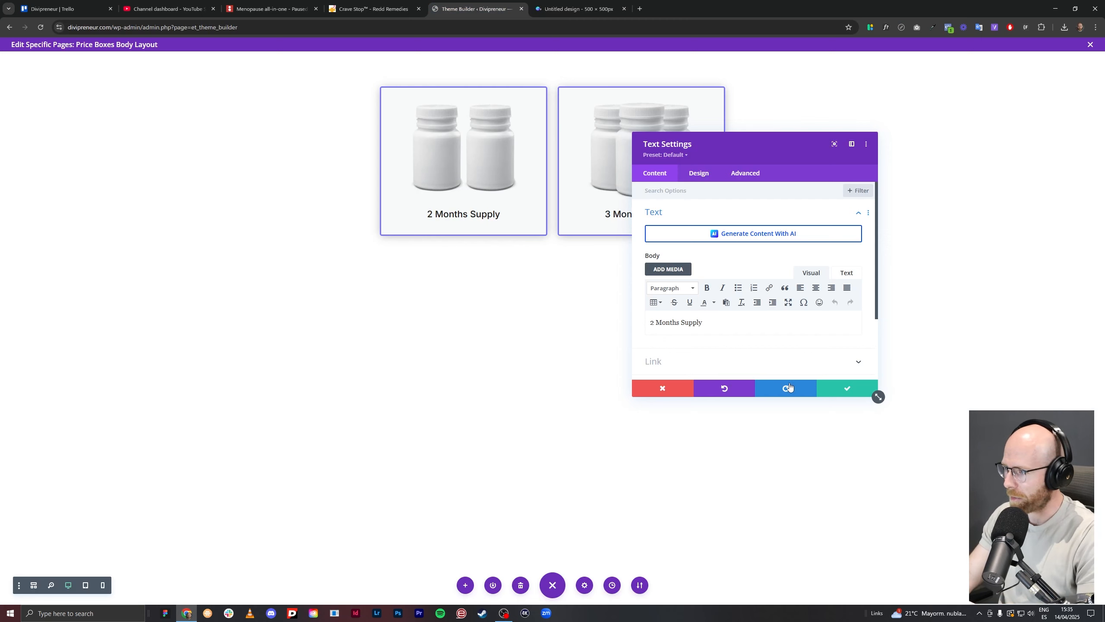
click(837, 389)
Check the Crave Stop price layout, duplicate the first column's supply text and replace the copy's text with $78.96.
click(375, 8)
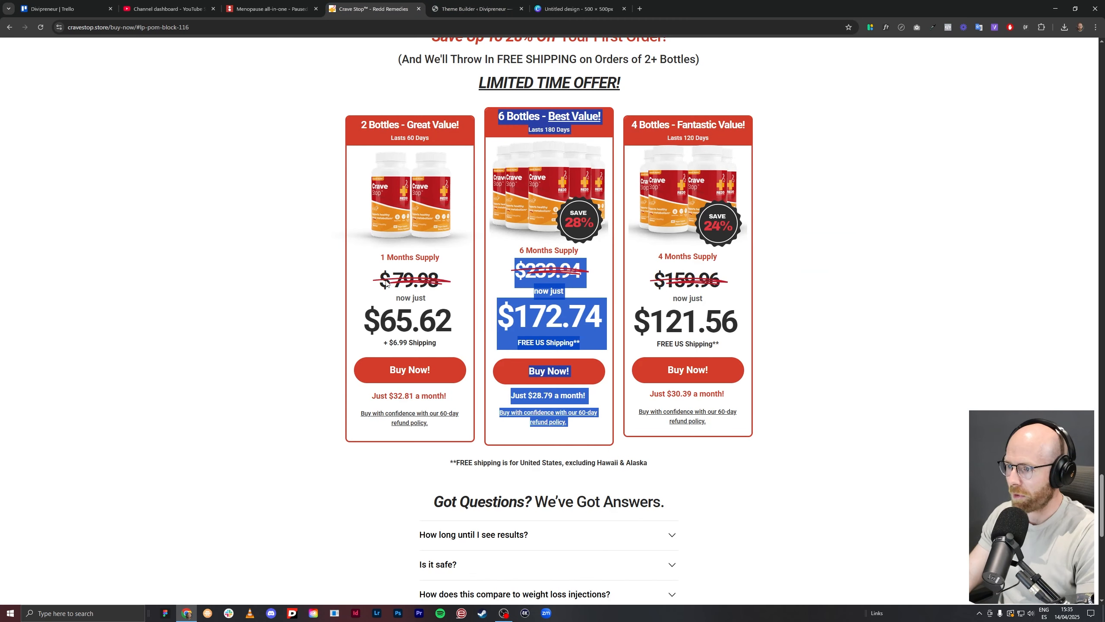
click(467, 7)
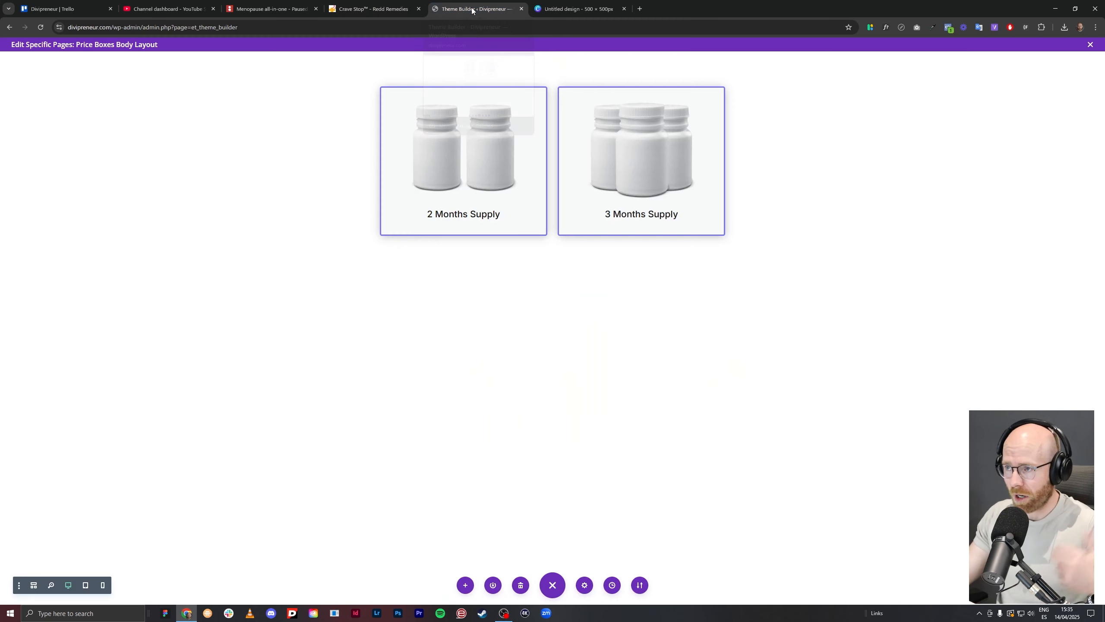
click(461, 213)
click(450, 223)
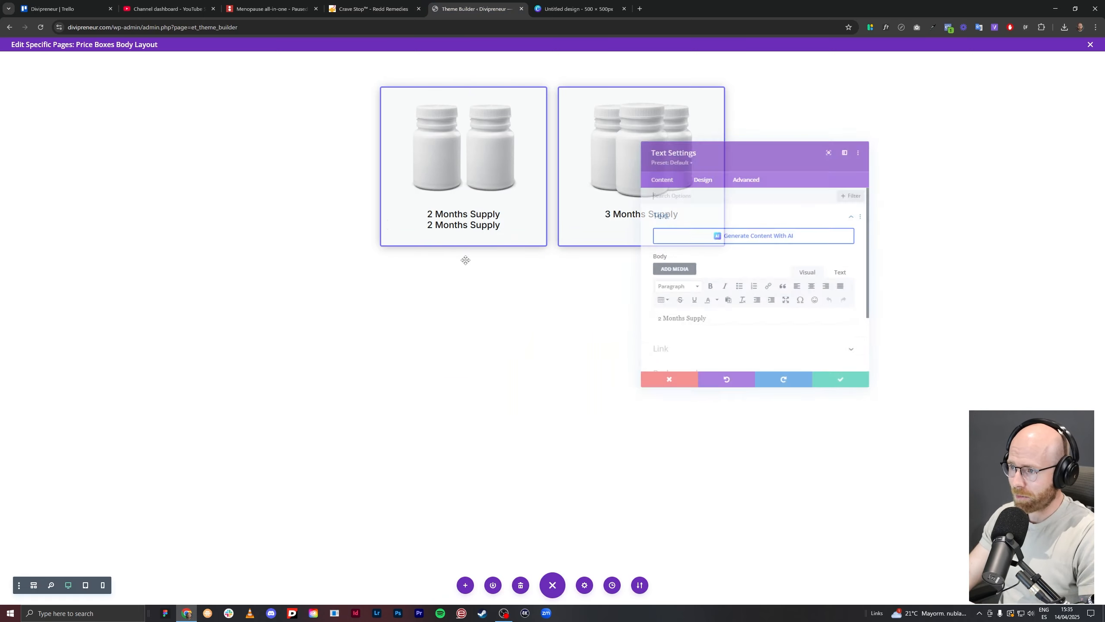
drag(724, 324, 624, 327)
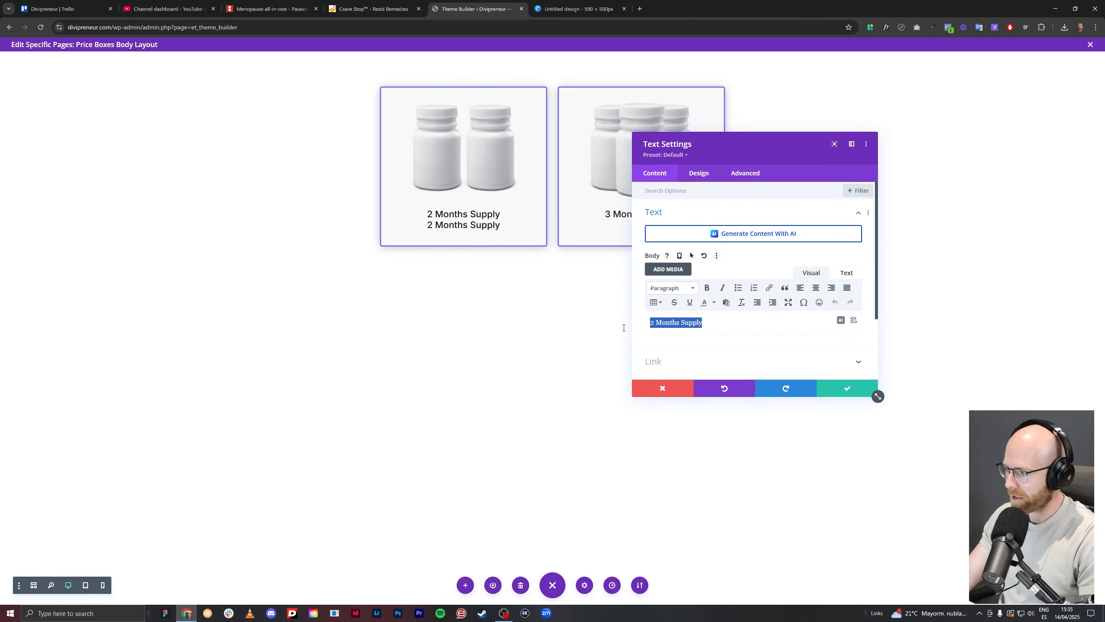
text($78.96)
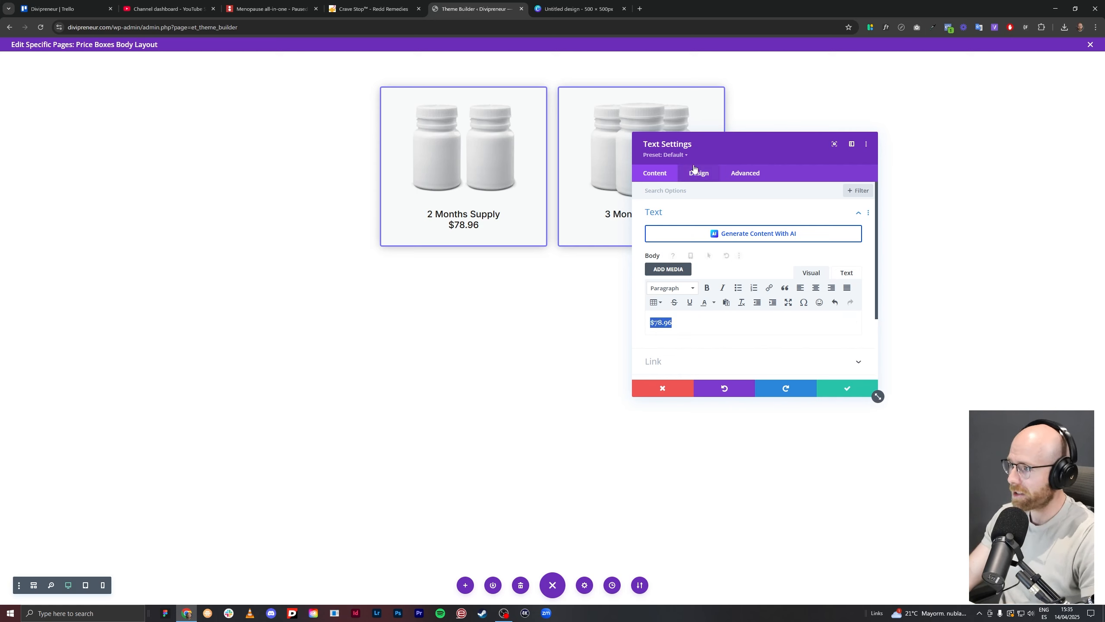
Format the first column's $78.96 price text as Heading 3.
click(677, 284)
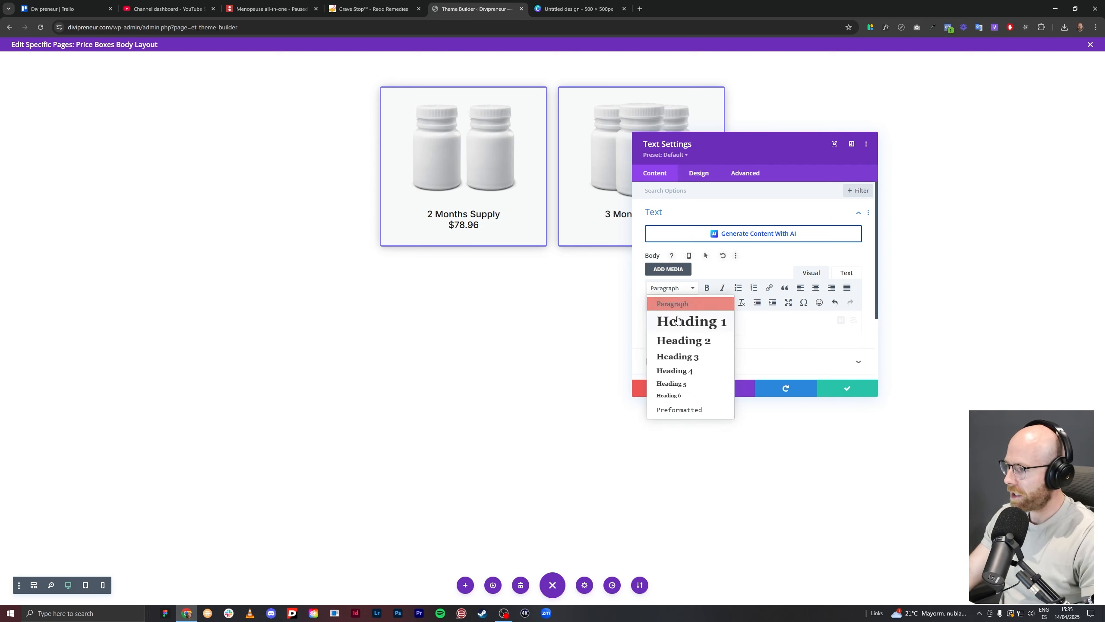
click(687, 342)
click(683, 288)
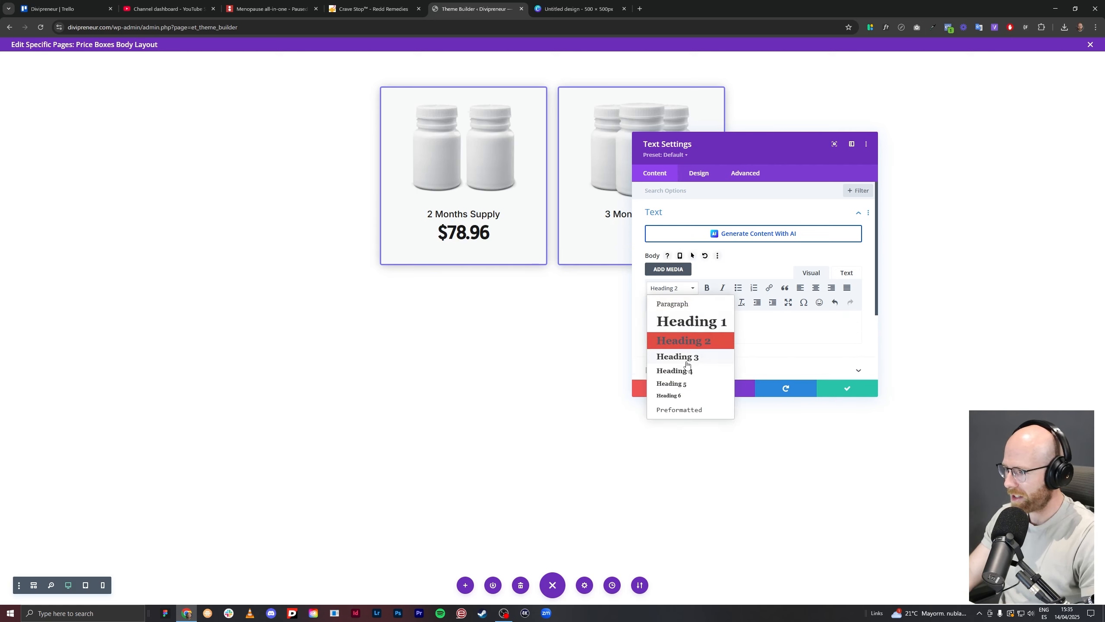
click(685, 362)
Set the price's Heading 3 font to Inter with a Bold weight.
click(702, 174)
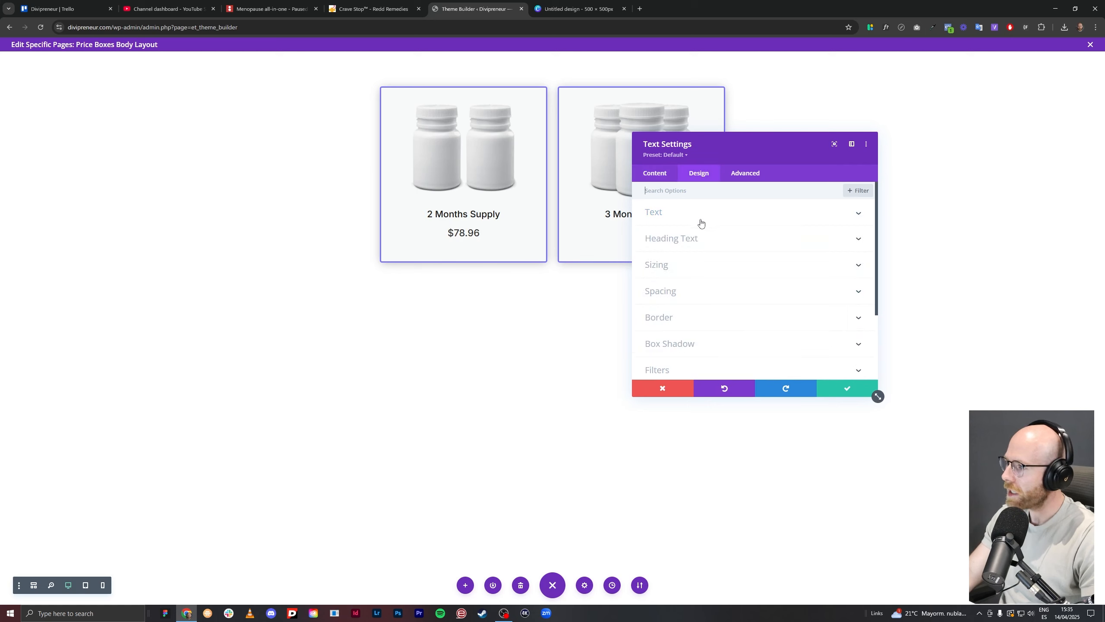
click(698, 241)
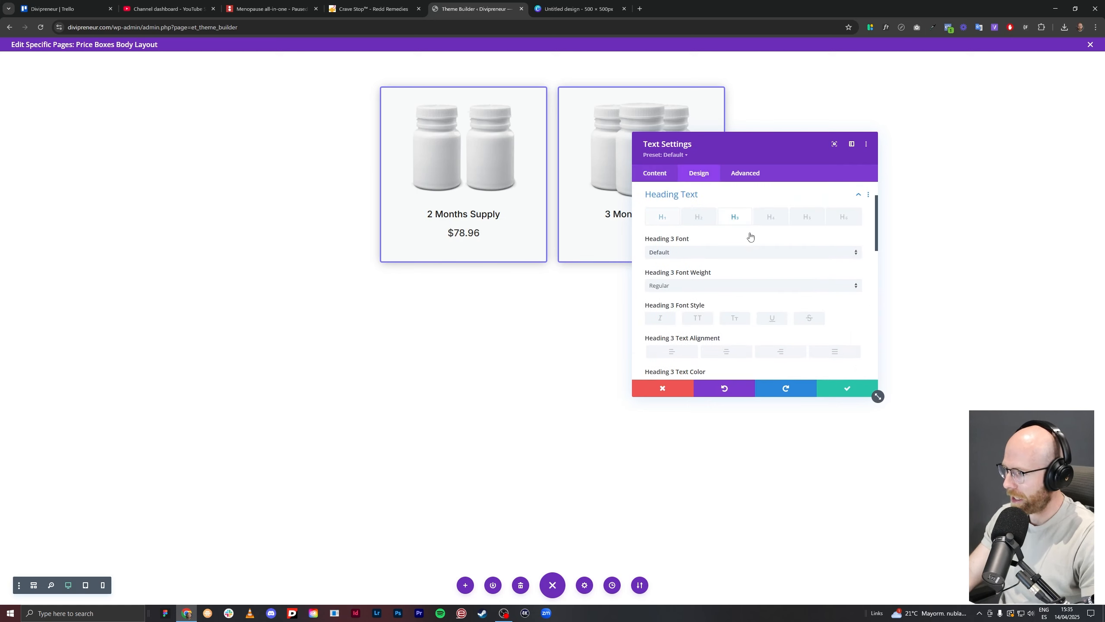
click(750, 252)
click(663, 119)
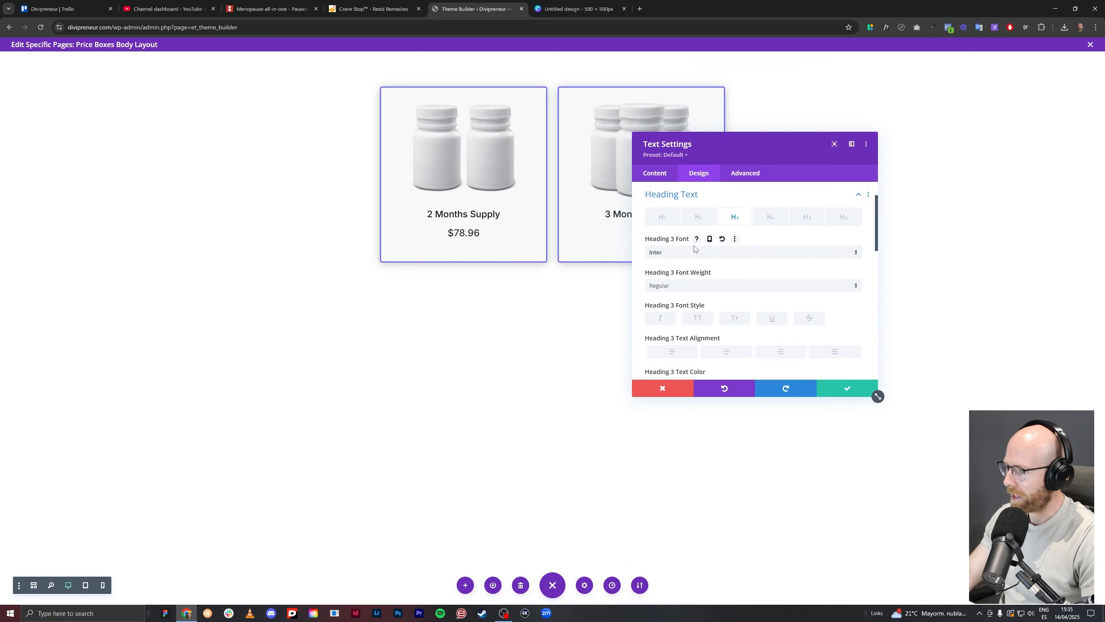
click(676, 285)
click(708, 437)
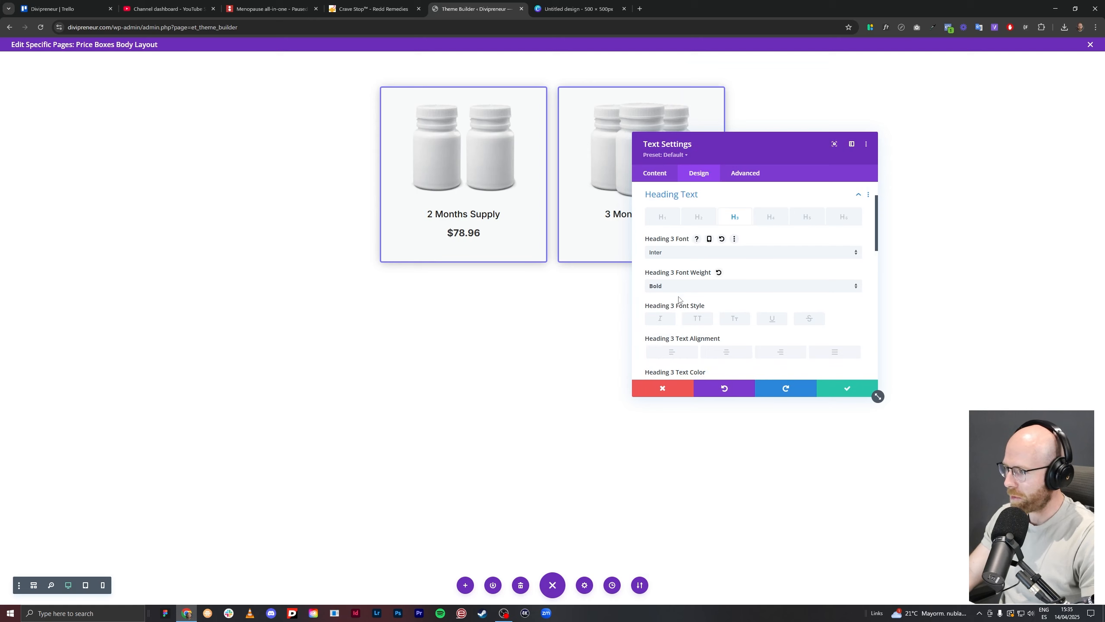
Make the price's Heading 3 text uppercase, centre-aligned and black.
click(697, 318)
scroll(698, 318, down, 2)
click(726, 265)
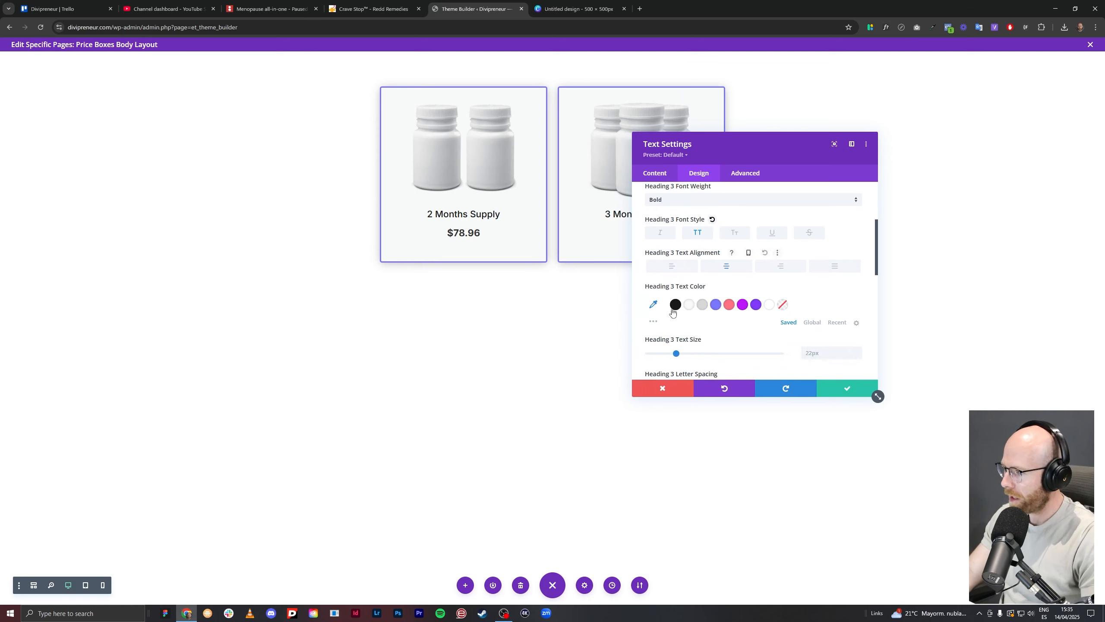
click(675, 304)
Set the price's Heading 3 text size to 66px and save the module.
scroll(674, 300, down, 2)
drag(676, 267, 736, 270)
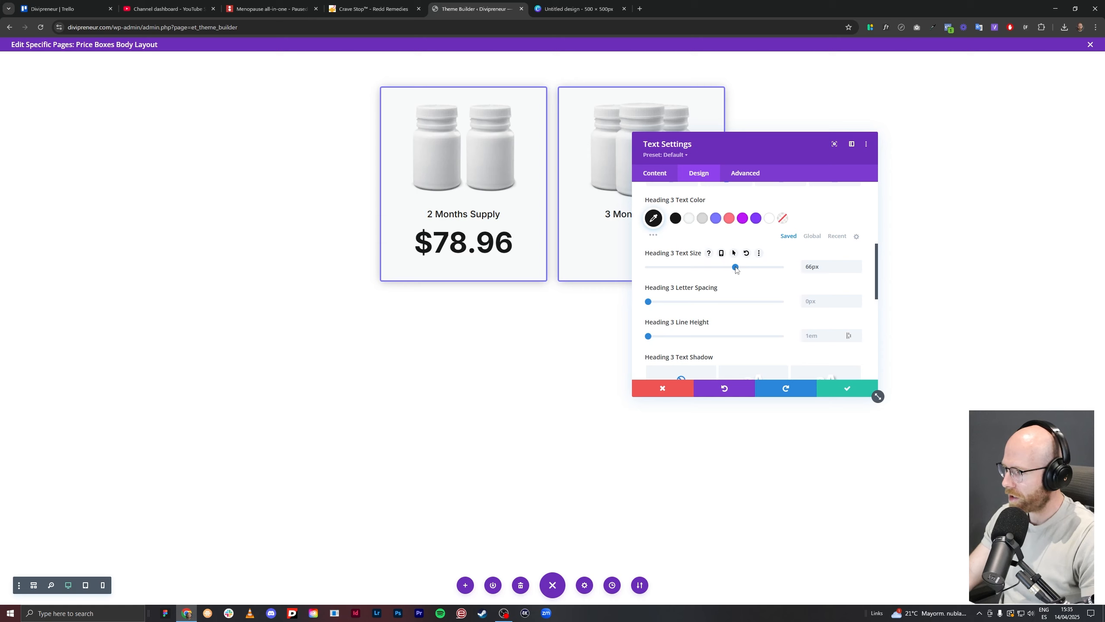
scroll(723, 278, down, 2)
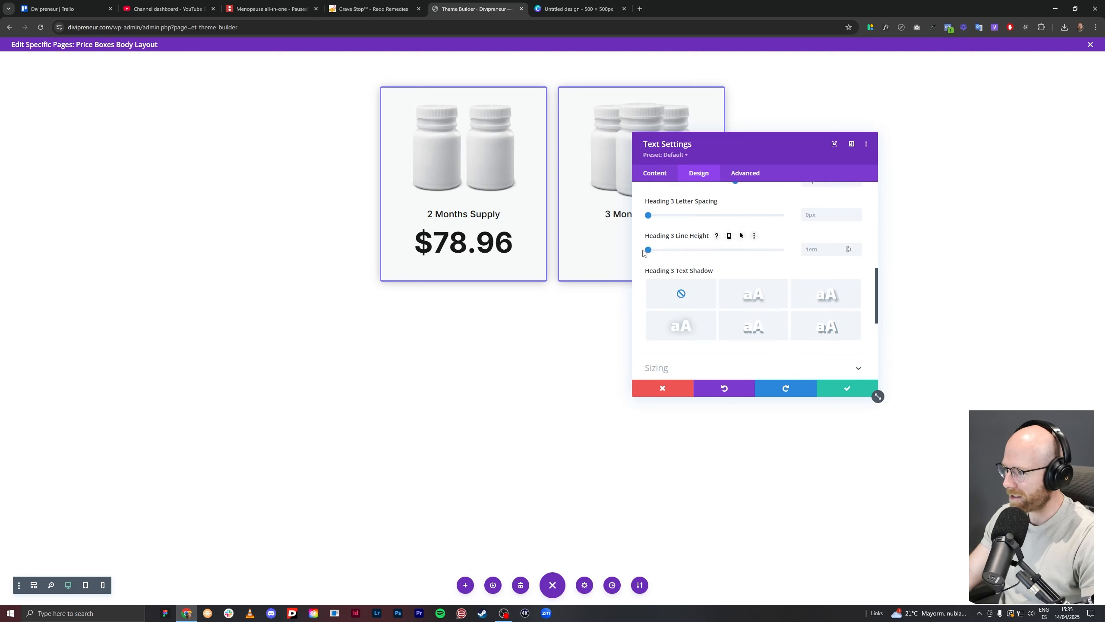
scroll(722, 301, down, 6)
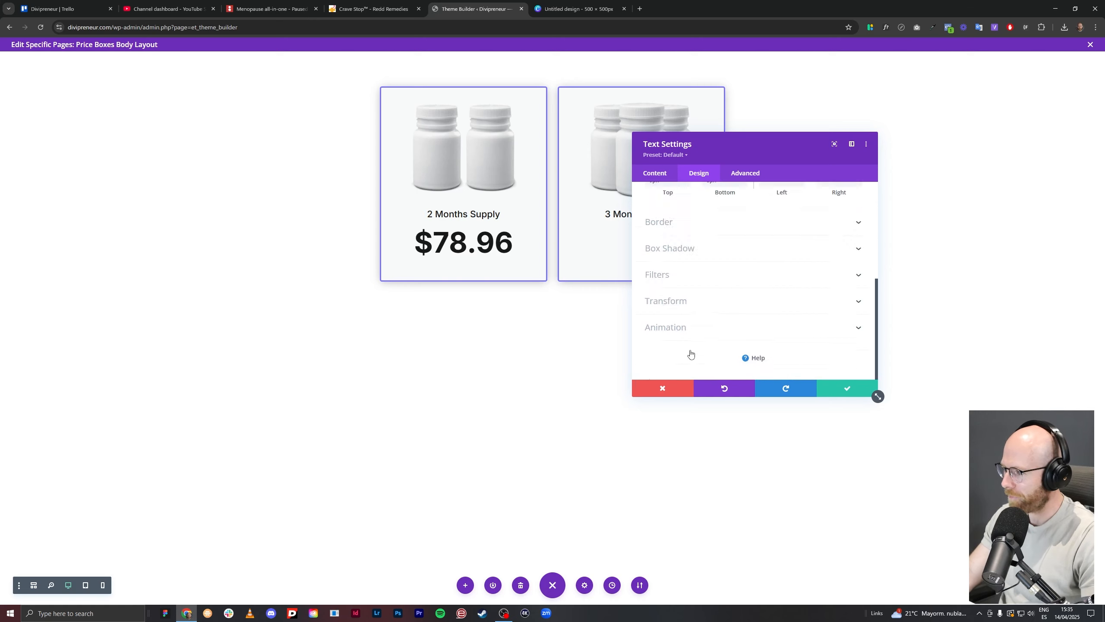
scroll(691, 326, up, 2)
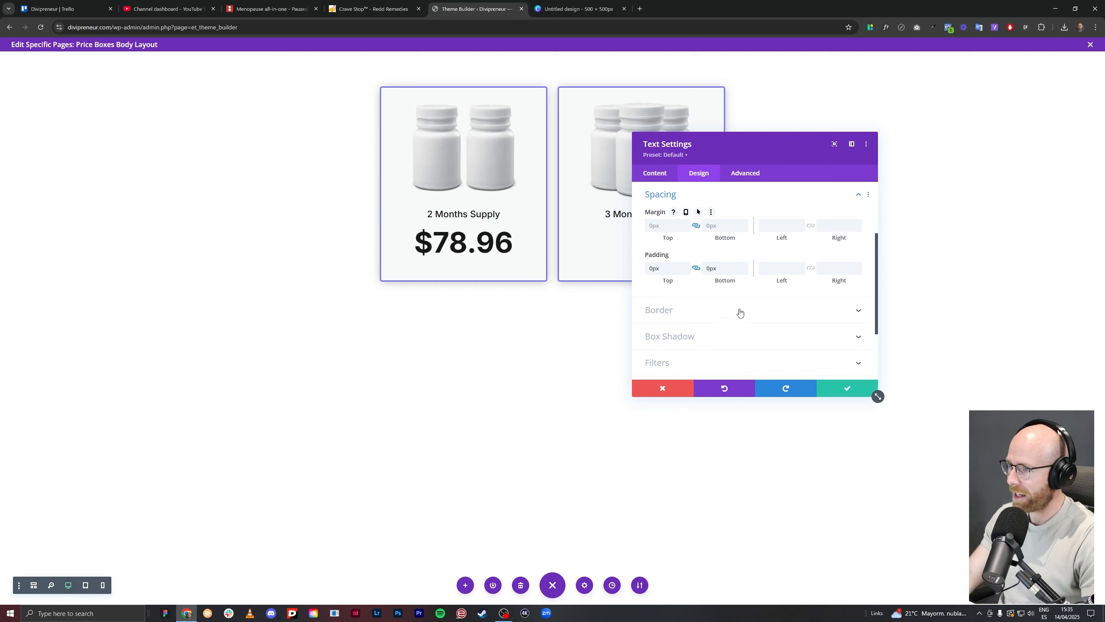
click(855, 392)
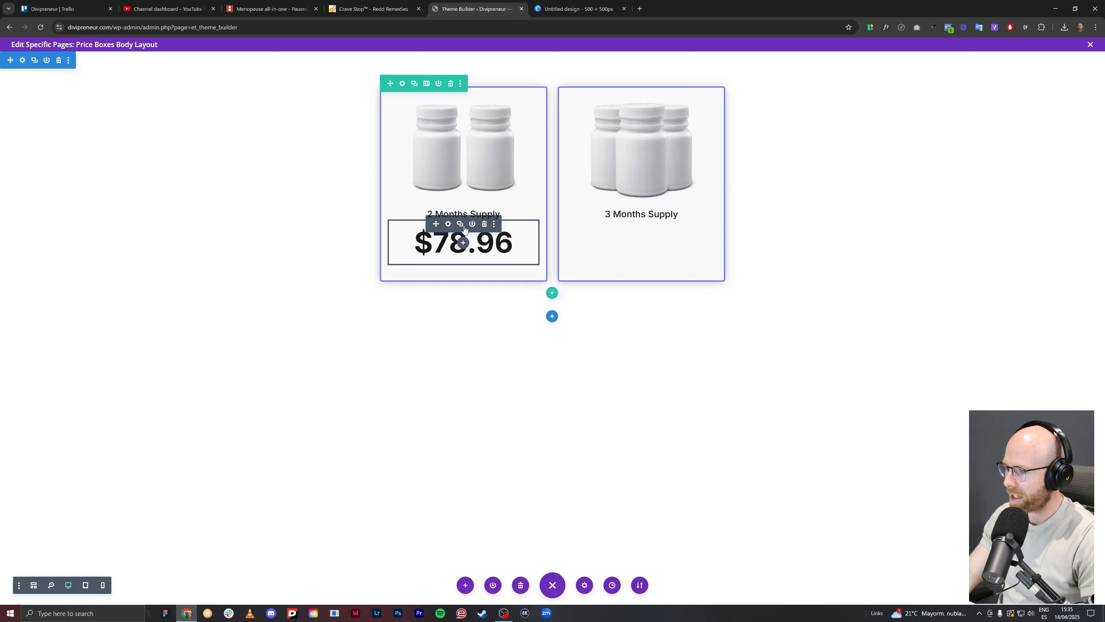
Copy the price below "3 Months Supply" in the second column, change it to $178.96 and save it.
click(460, 224)
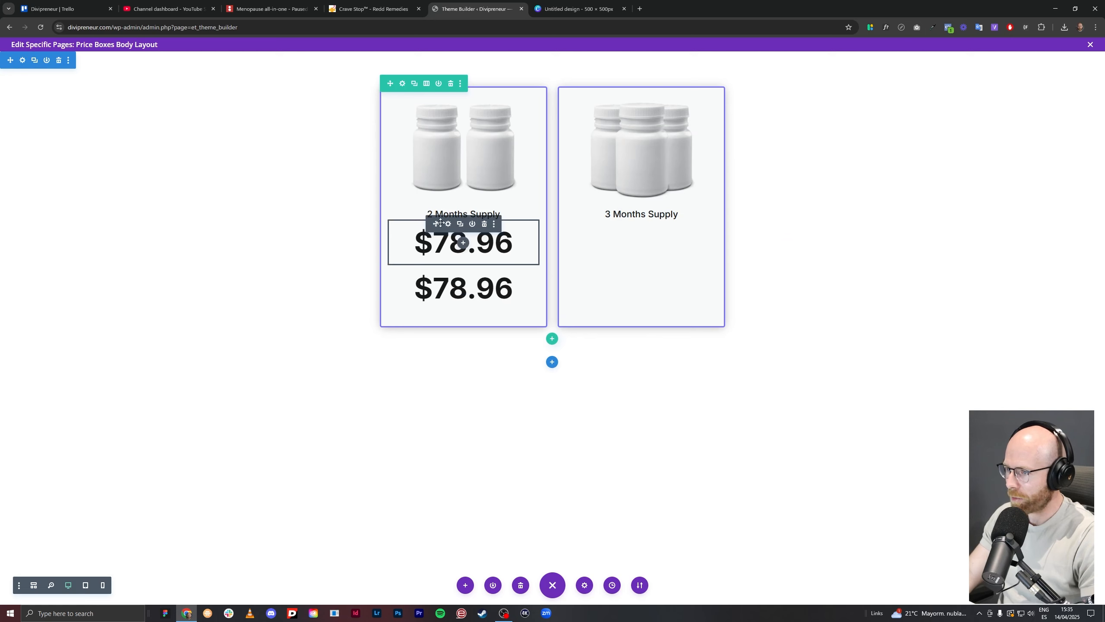
drag(440, 223, 639, 231)
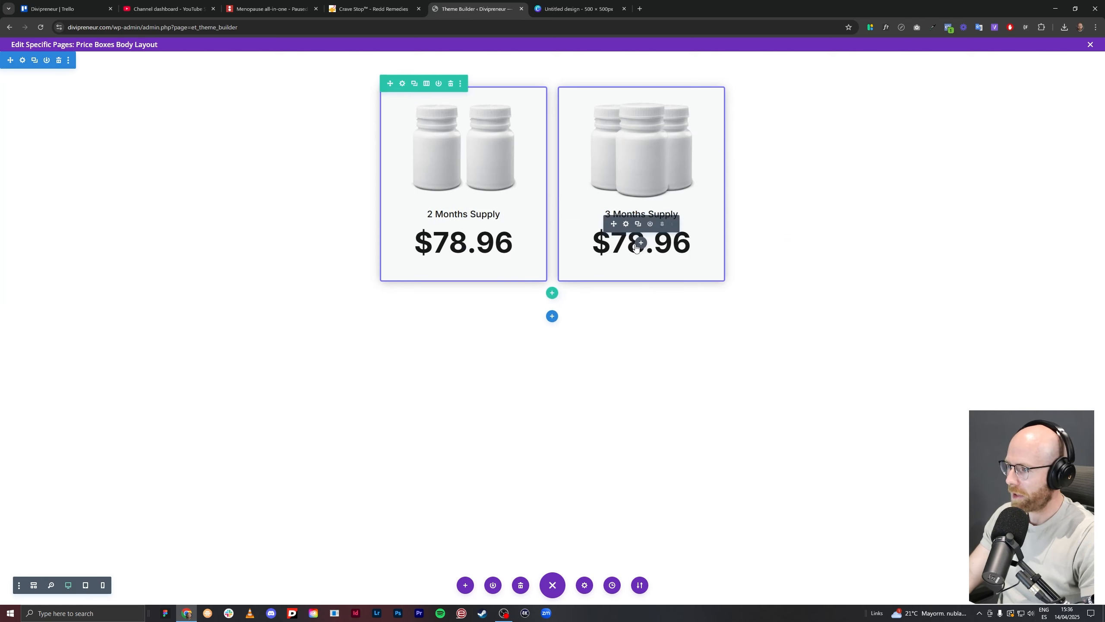
click(625, 224)
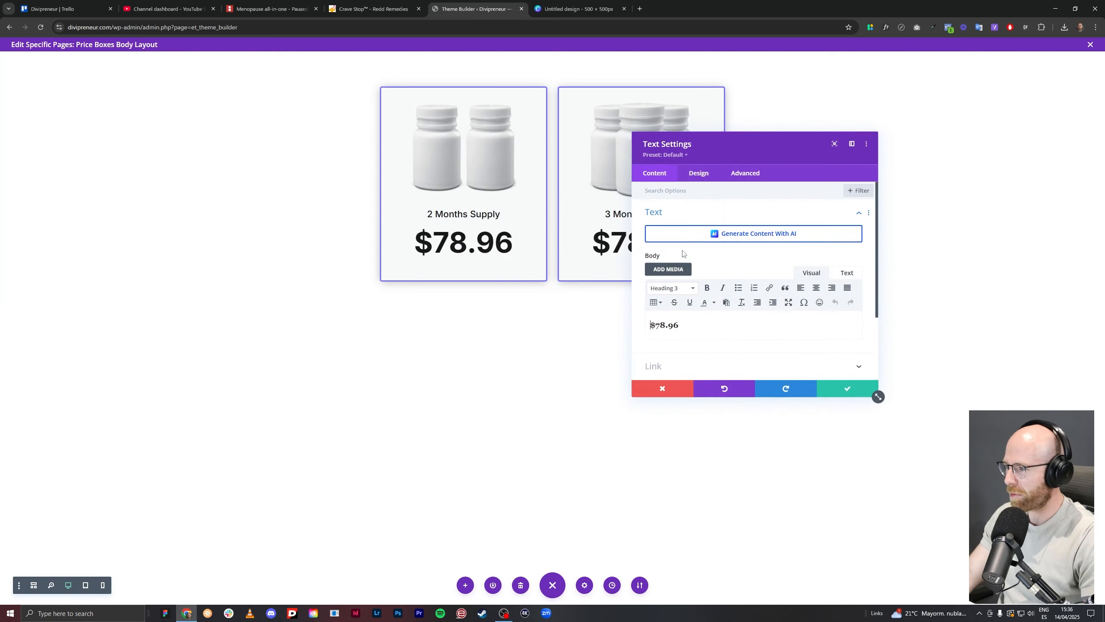
click(657, 324)
text(1)
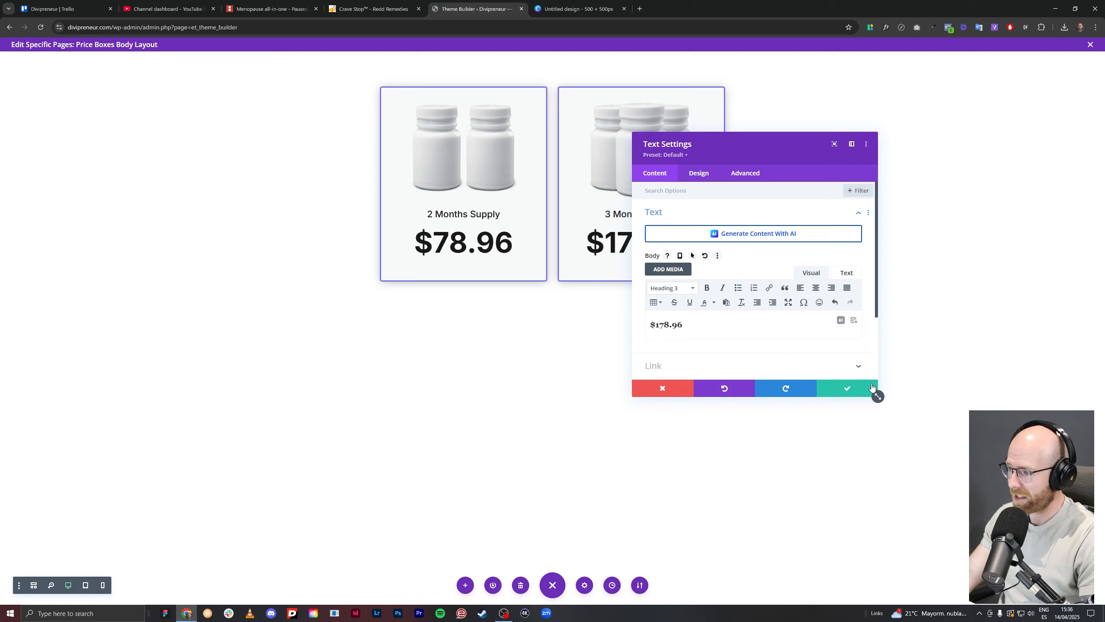
click(849, 389)
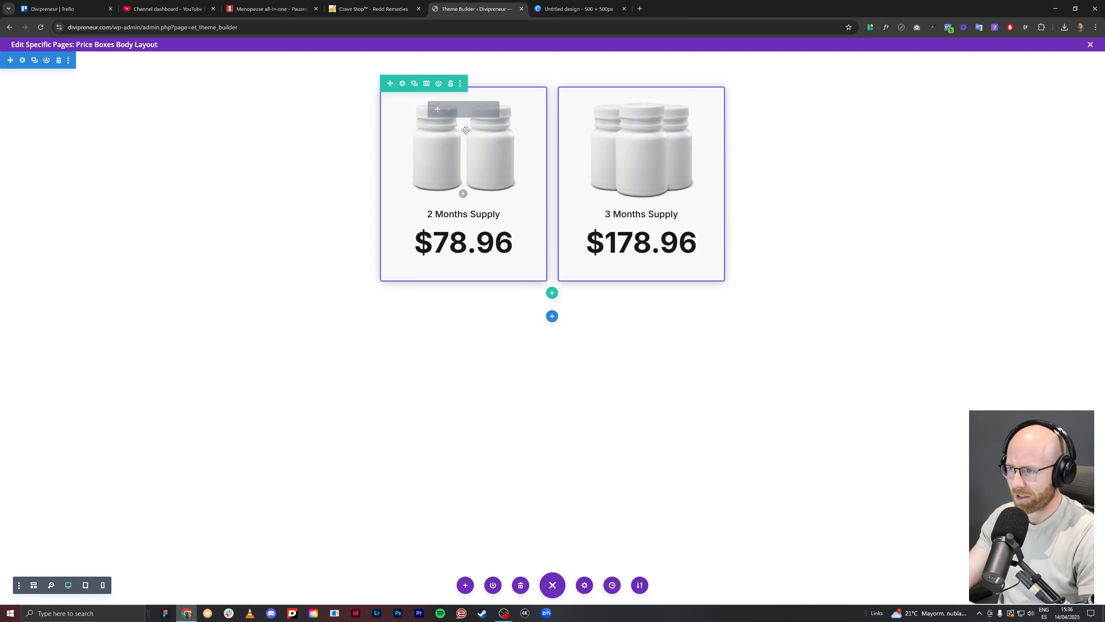
Examine how the Crave Stop boxes lay out the crossed-out price, the "now just" line and the reduced price.
click(374, 9)
click(394, 301)
drag(436, 303, 387, 306)
click(435, 303)
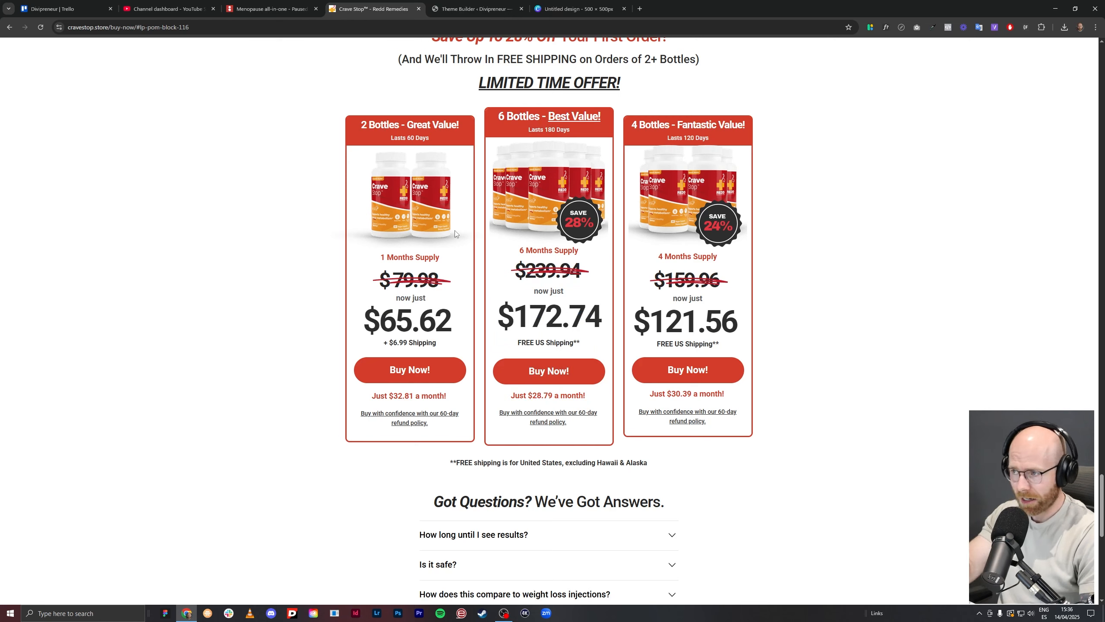
click(526, 3)
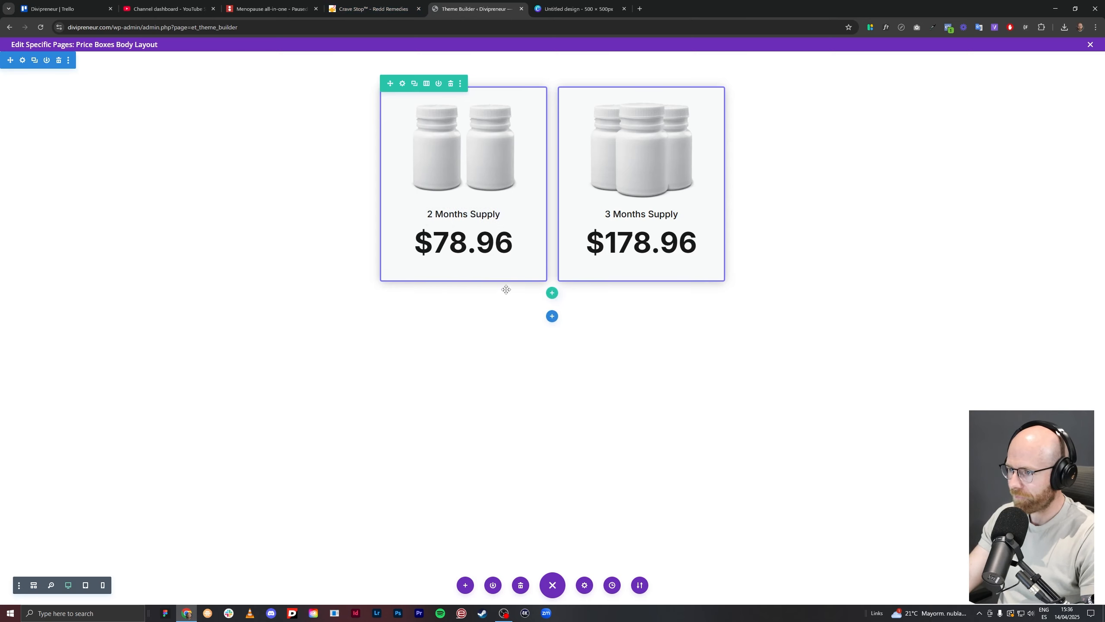
Copy the "2 Months Supply" text below the $78.96 price, change it to "now just" with "just" in italics, and save it.
click(373, 8)
click(454, 13)
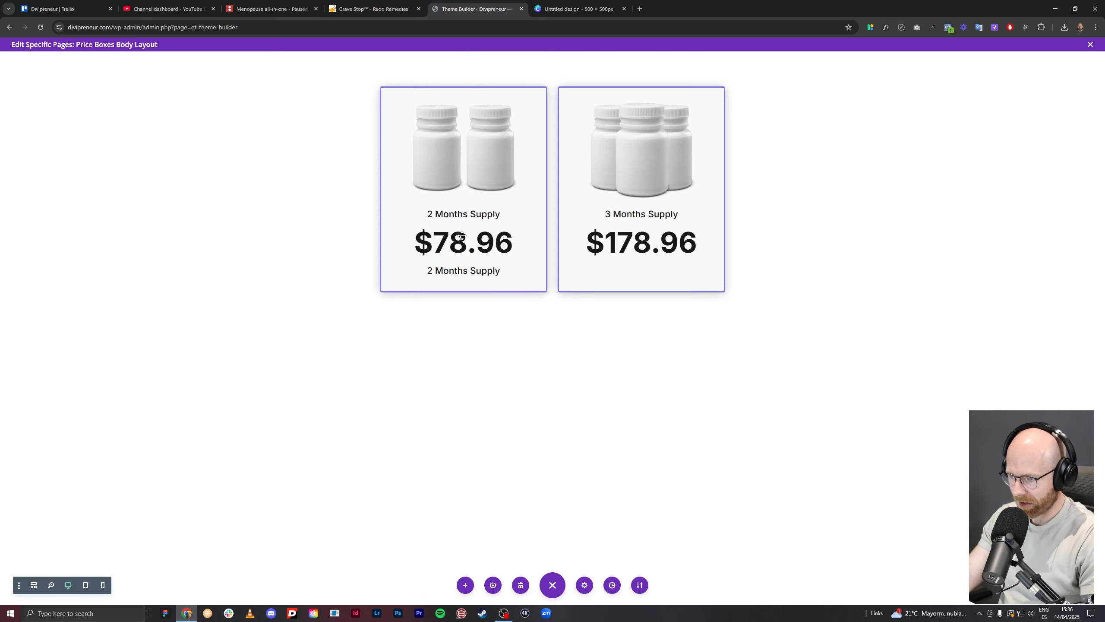
click(448, 268)
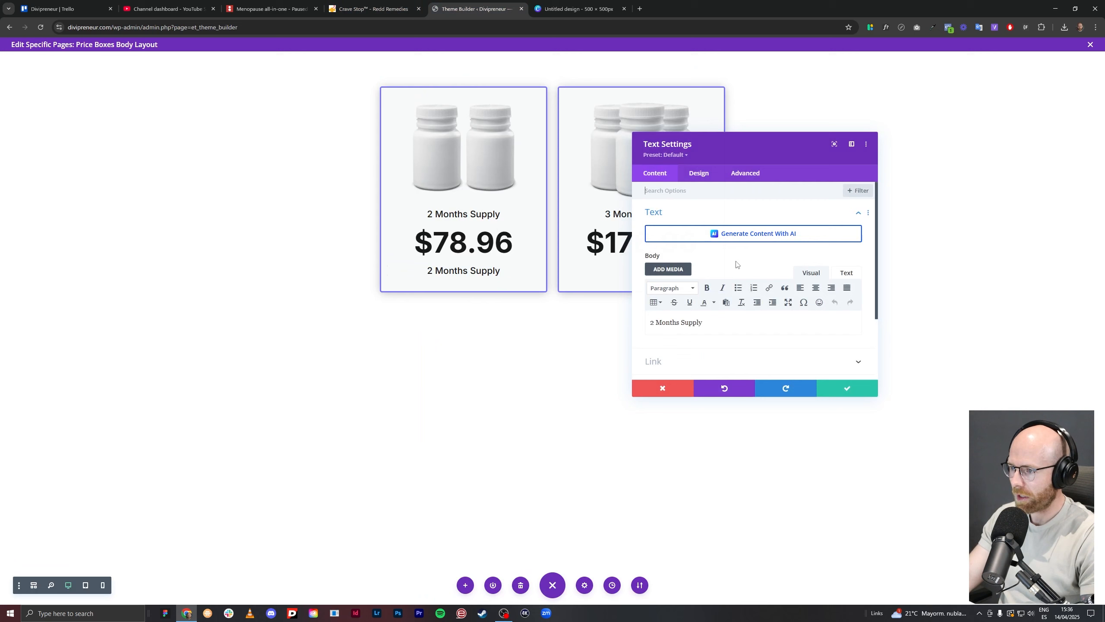
triple_click(726, 322)
text(now just)
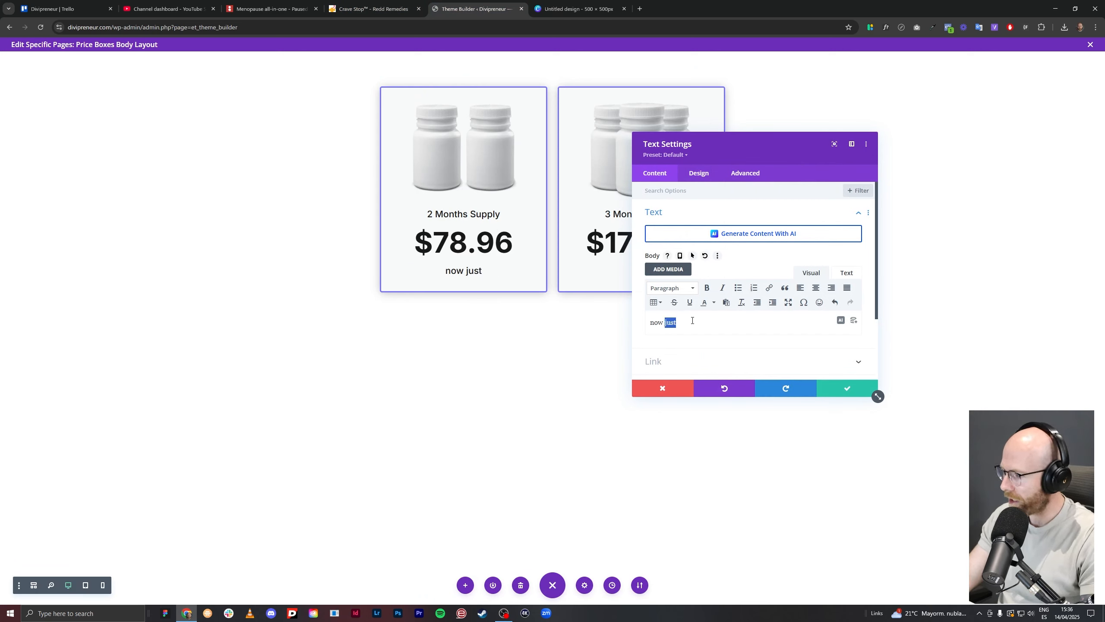
click(722, 287)
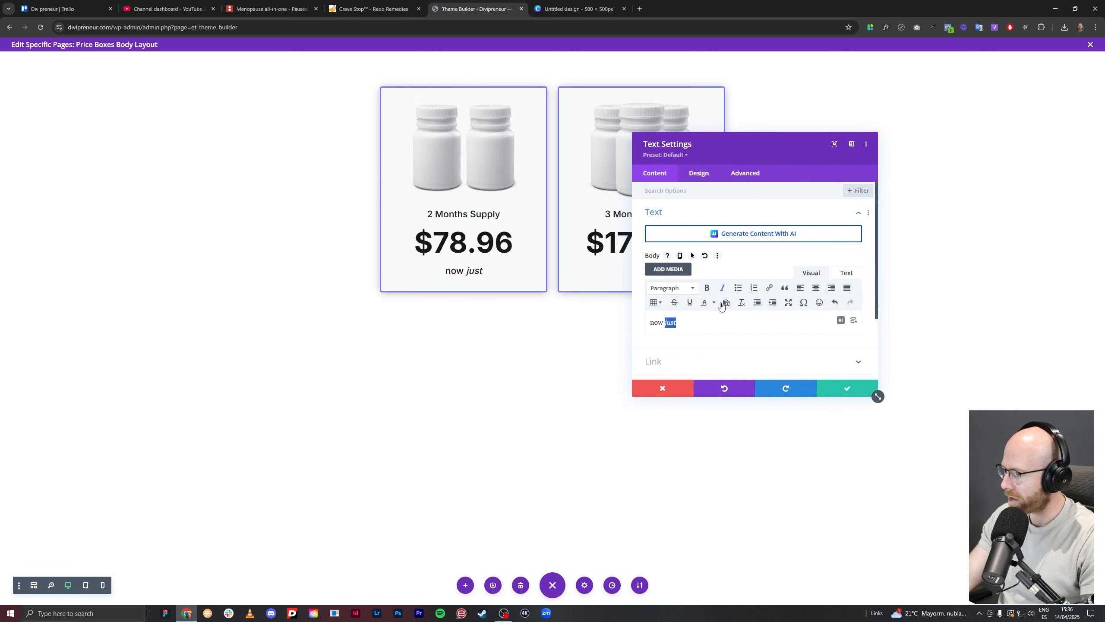
click(847, 388)
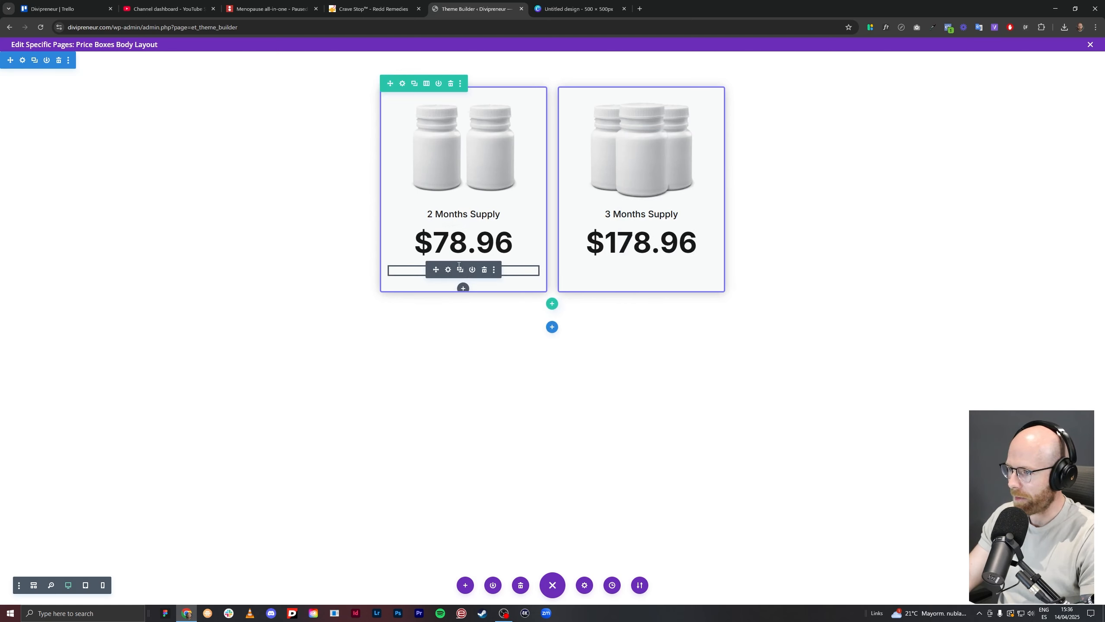
Copy the "now just" text below the $178.96 price and check the Crave Stop price layout.
click(458, 271)
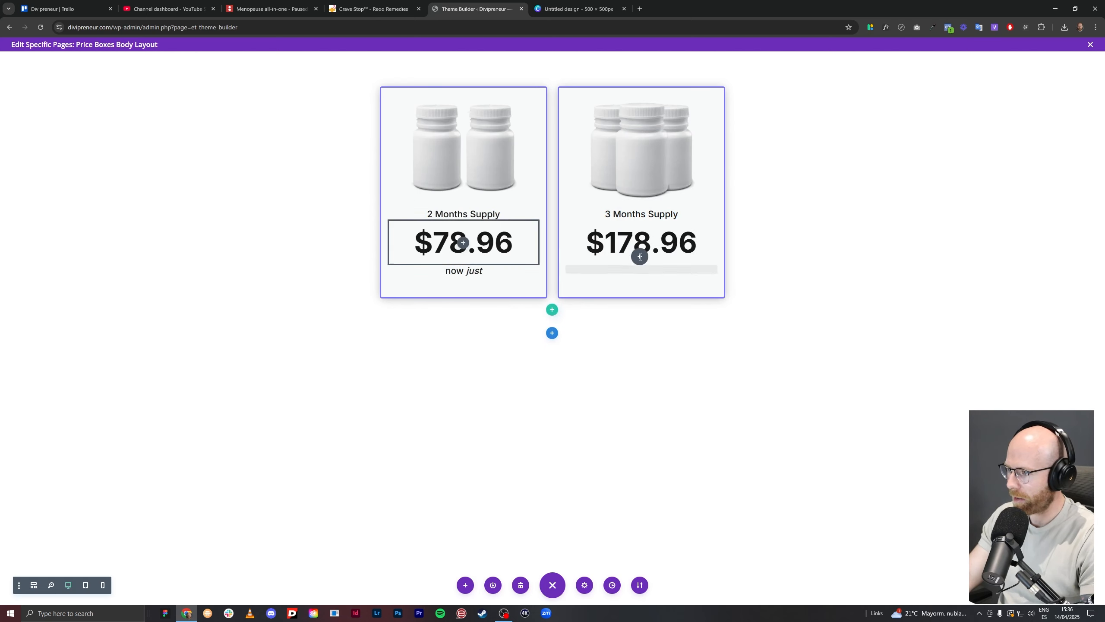
click(377, 10)
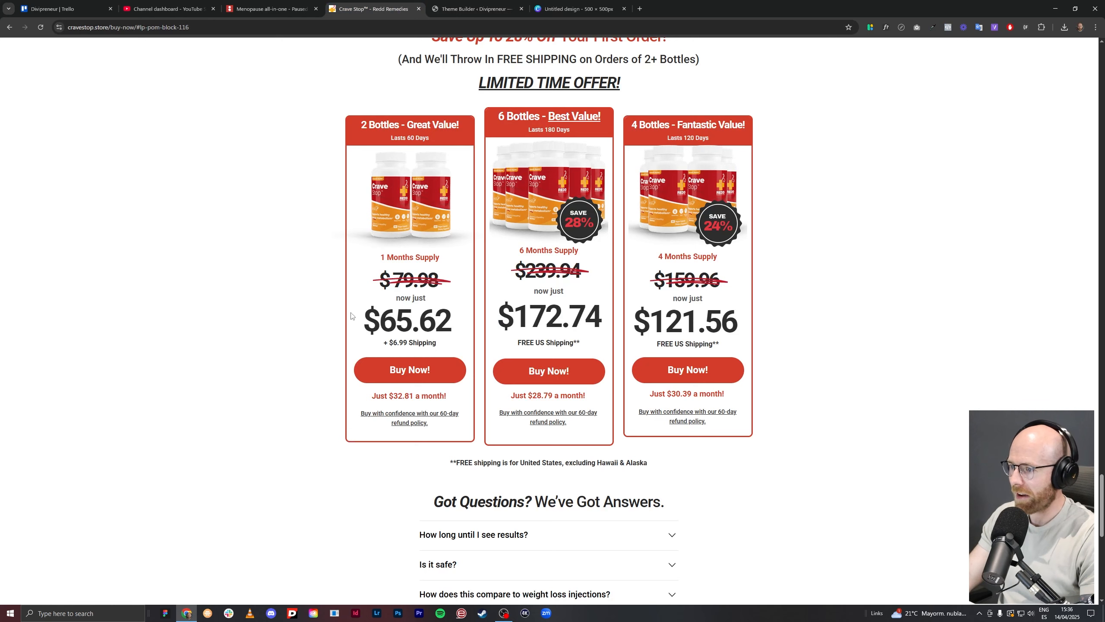
click(476, 8)
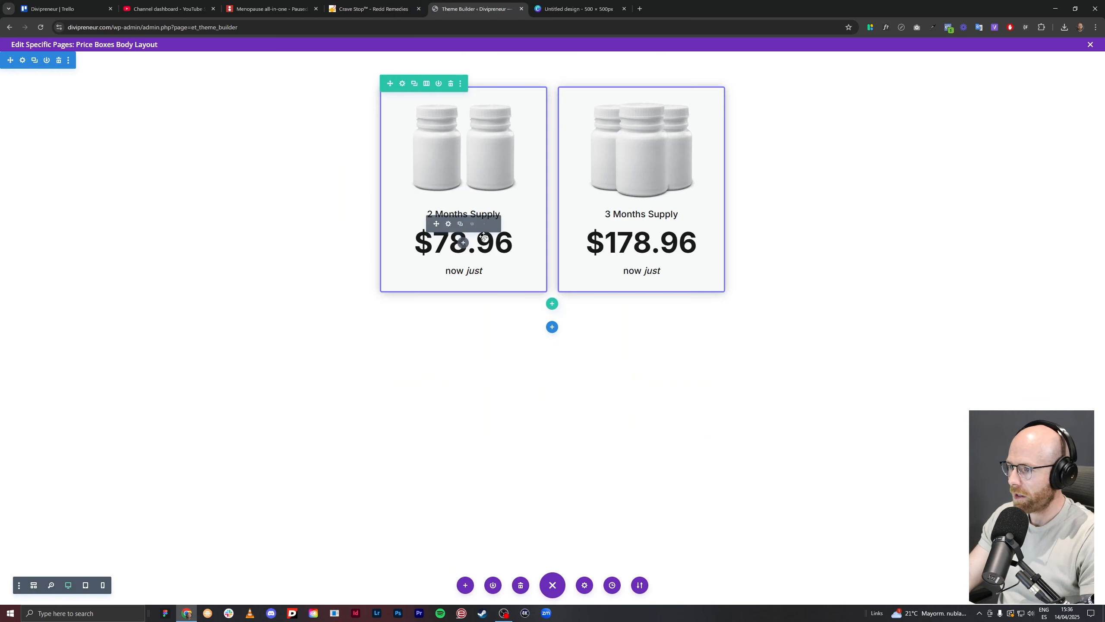
Duplicate the $78.96 price, place the copy below "now just" in the first column and change it to $58.96.
click(459, 223)
drag(436, 223, 450, 292)
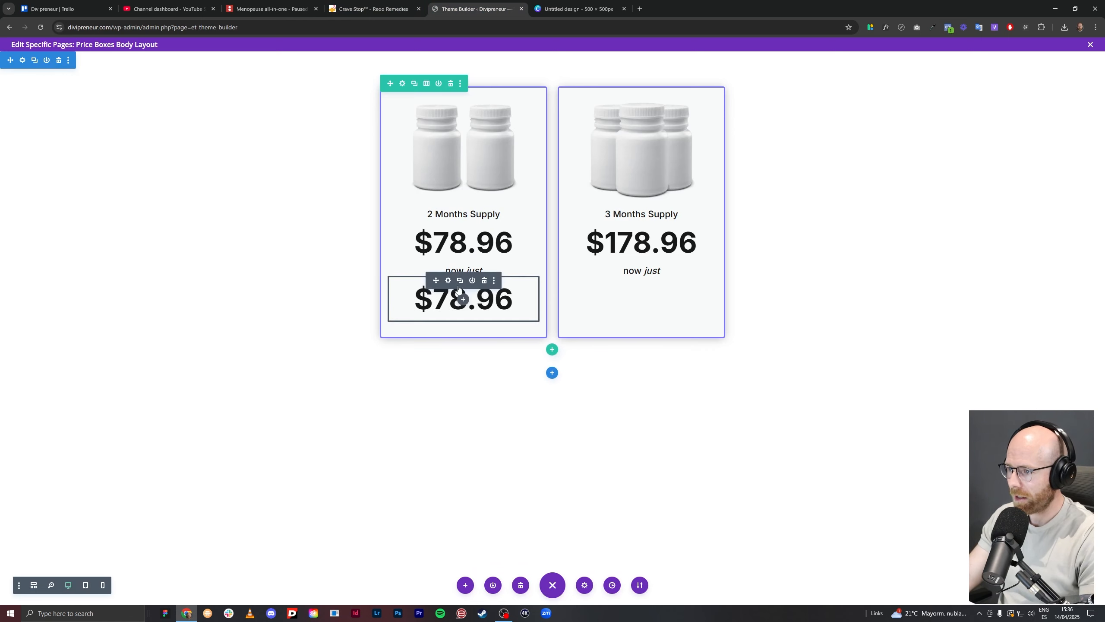
click(449, 284)
drag(655, 326, 660, 329)
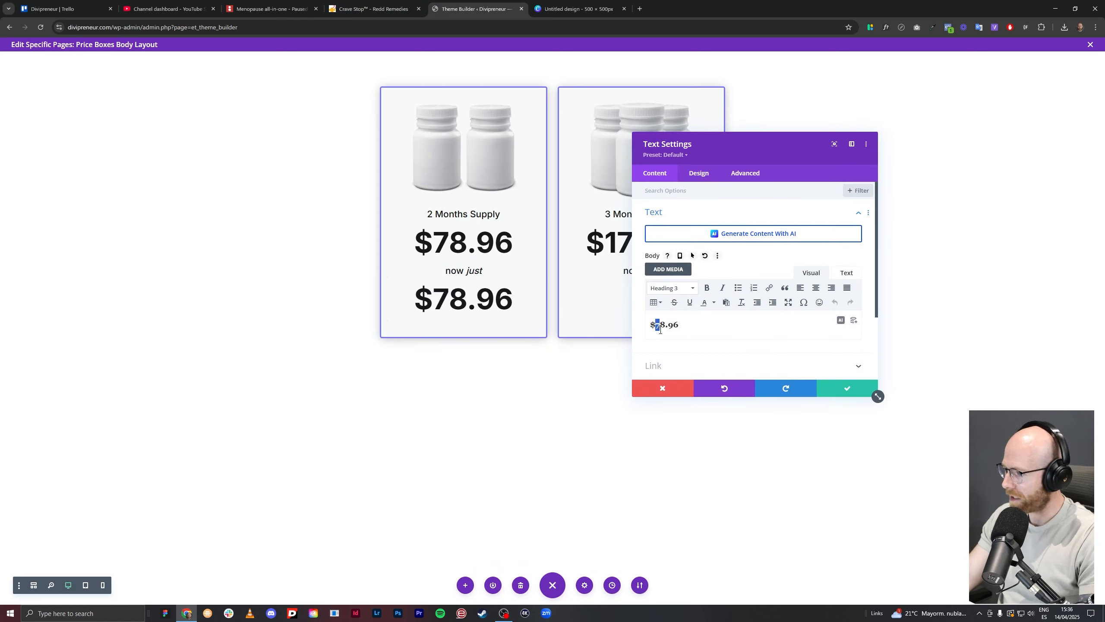
text(5)
Set the $58.96 price's Heading 3 text size to 80px.
click(699, 172)
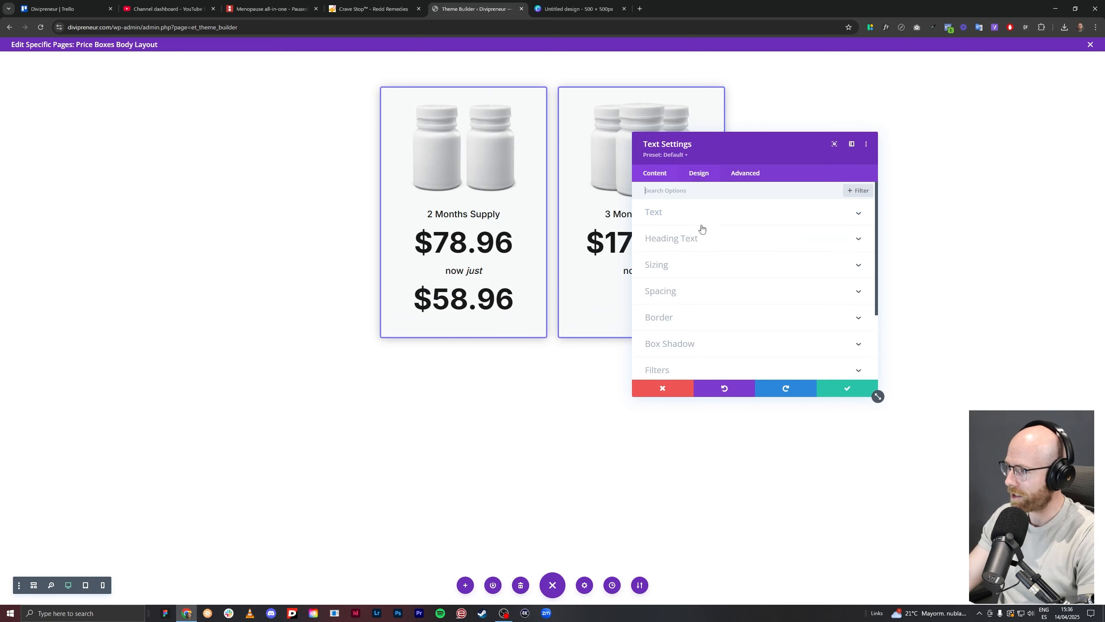
click(702, 239)
click(735, 217)
scroll(697, 283, down, 2)
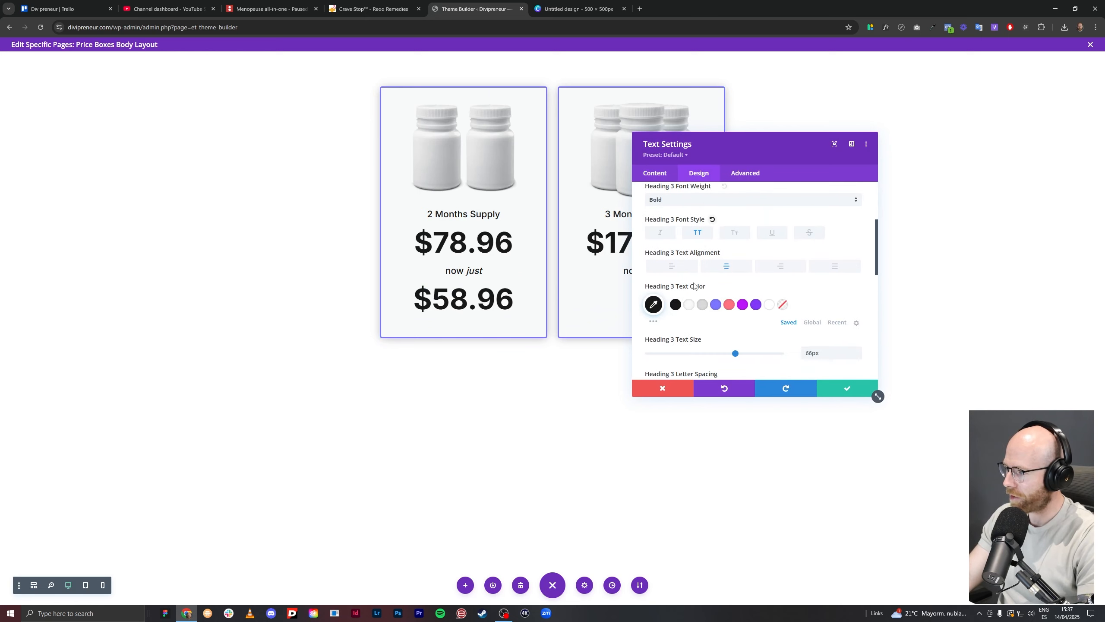
drag(735, 354, 754, 357)
scroll(812, 317, down, 2)
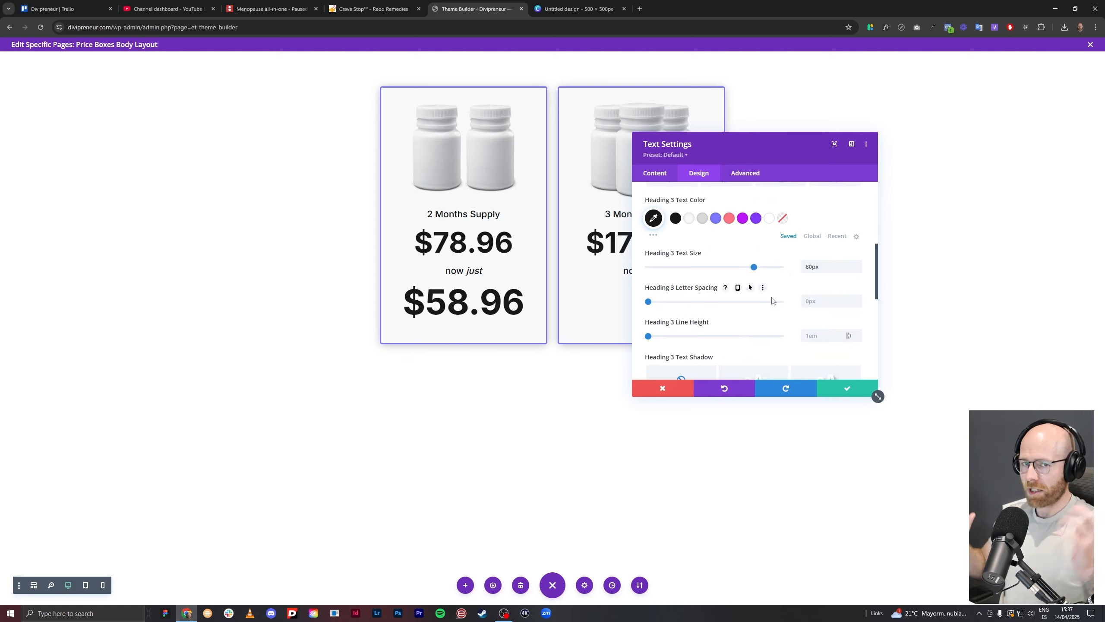
Tighten the $58.96 price's Heading 3 letter spacing with a negative pixel value and save the module.
click(816, 305)
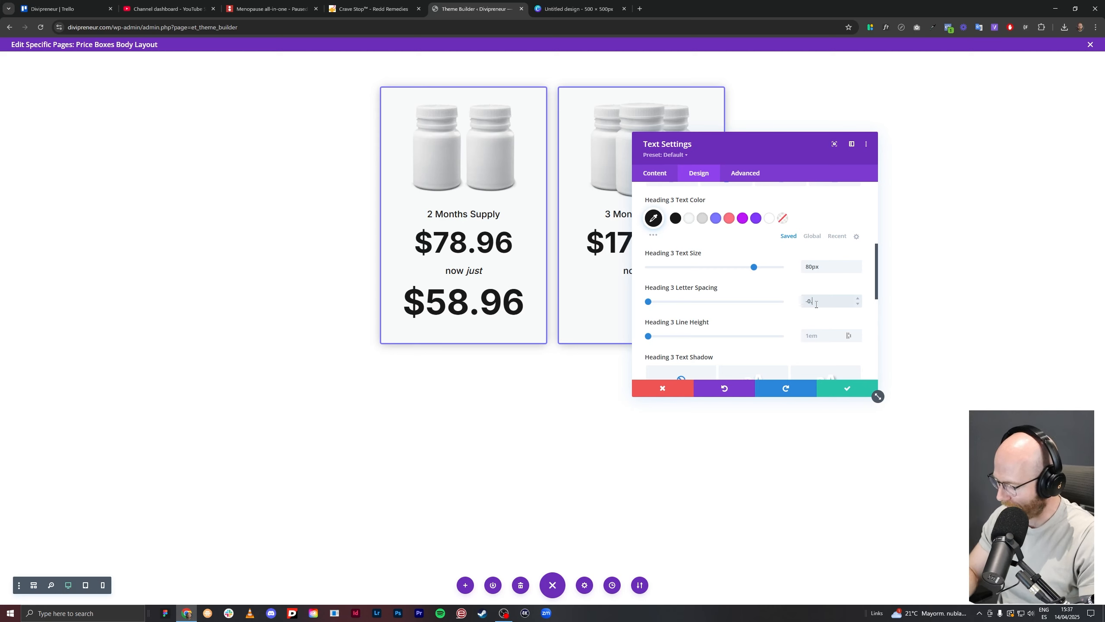
text(-0.5px)
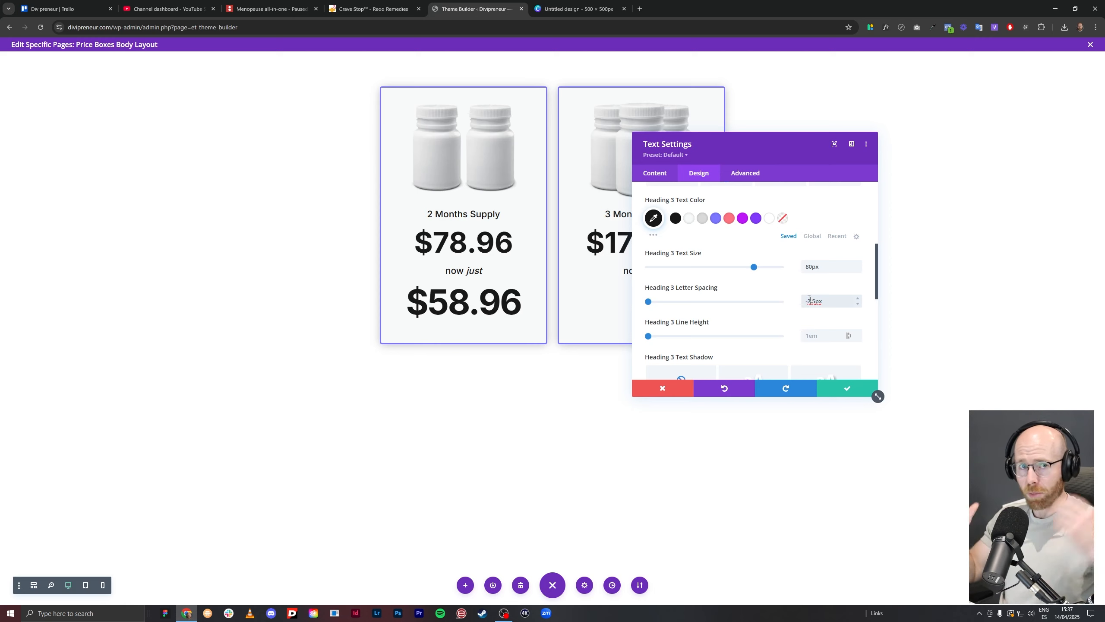
click(836, 384)
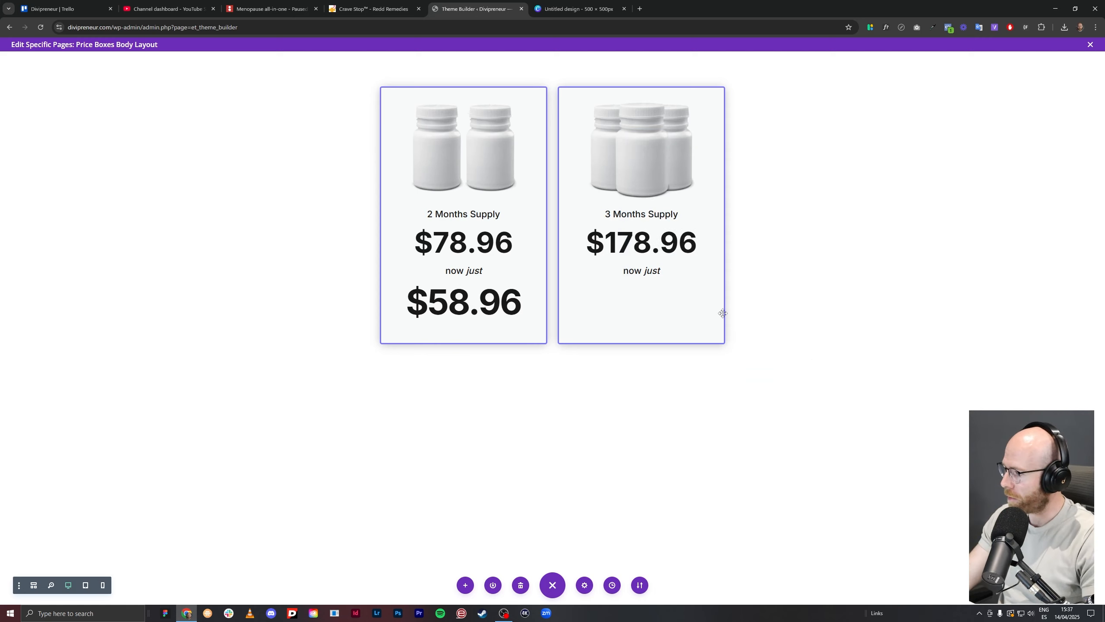
Duplicate the $58.96 price, place the copy below "now just" in the second column and change it to $128.96.
click(459, 280)
drag(435, 280, 610, 300)
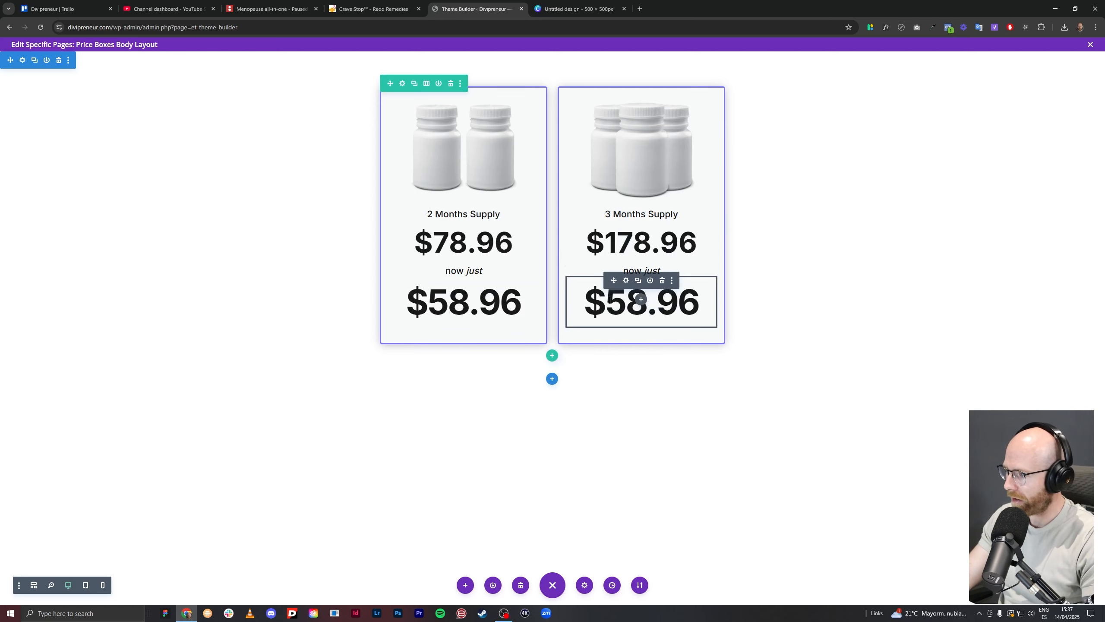
click(626, 280)
click(656, 325)
text(1)
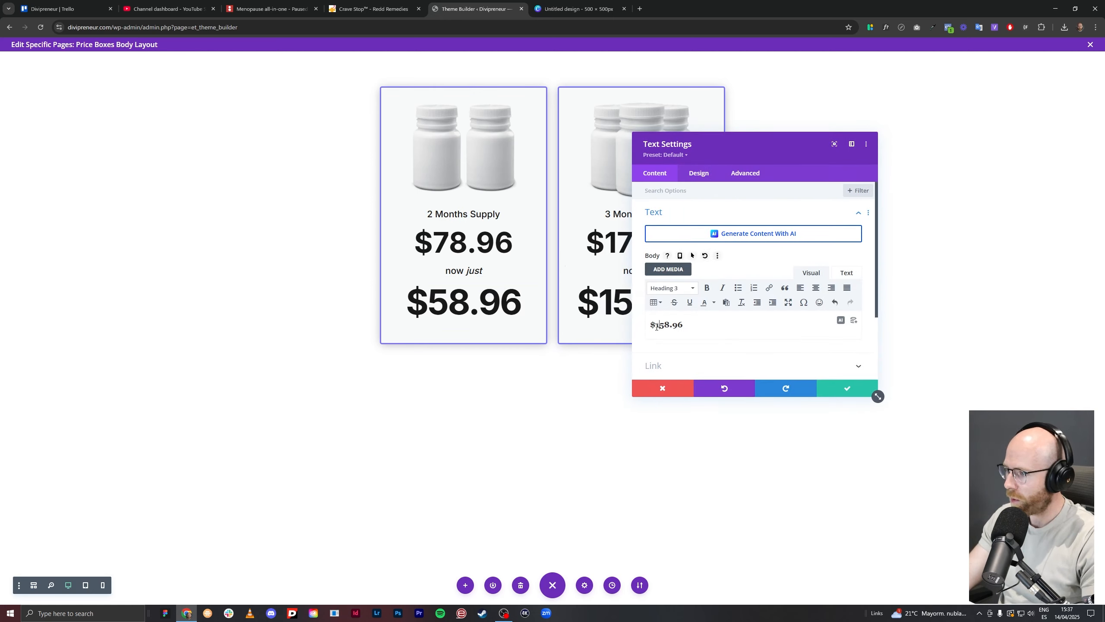
key(Delete)
text(2)
click(847, 387)
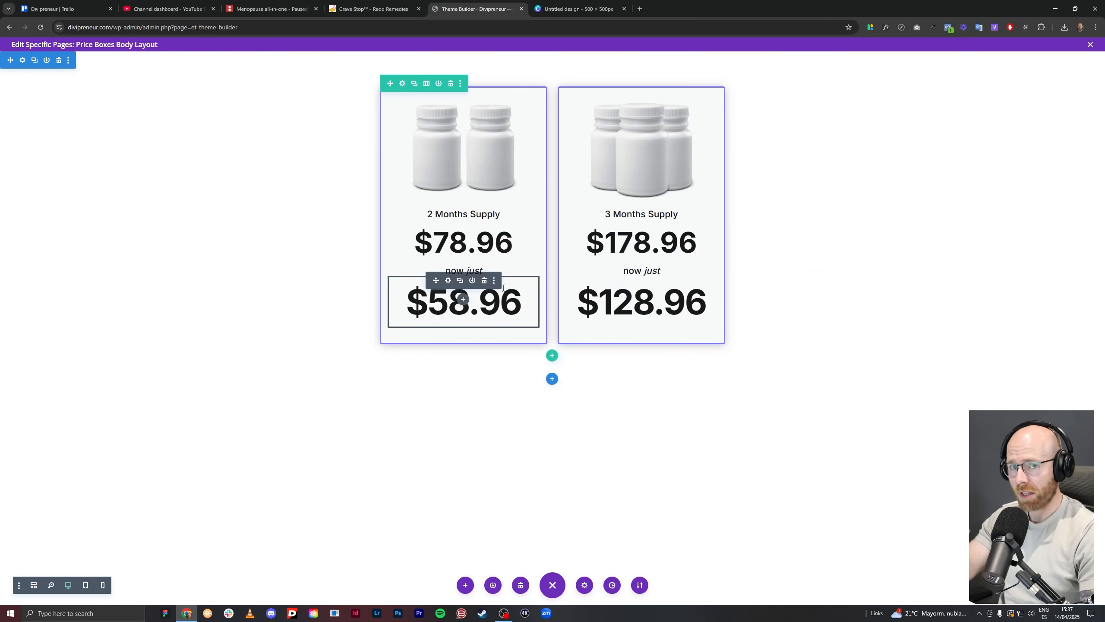
Following the Crave Stop shipping line, duplicate the first column's "now just", place the copy below $58.96 and change it to "+ free shipping!".
click(369, 9)
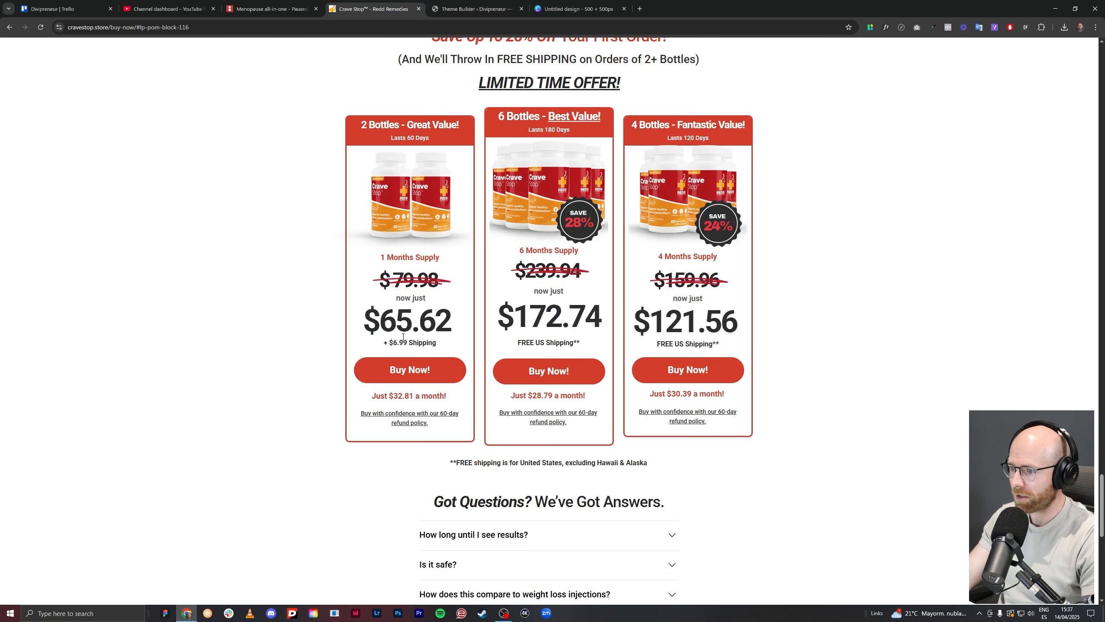
drag(384, 346, 444, 344)
click(478, 9)
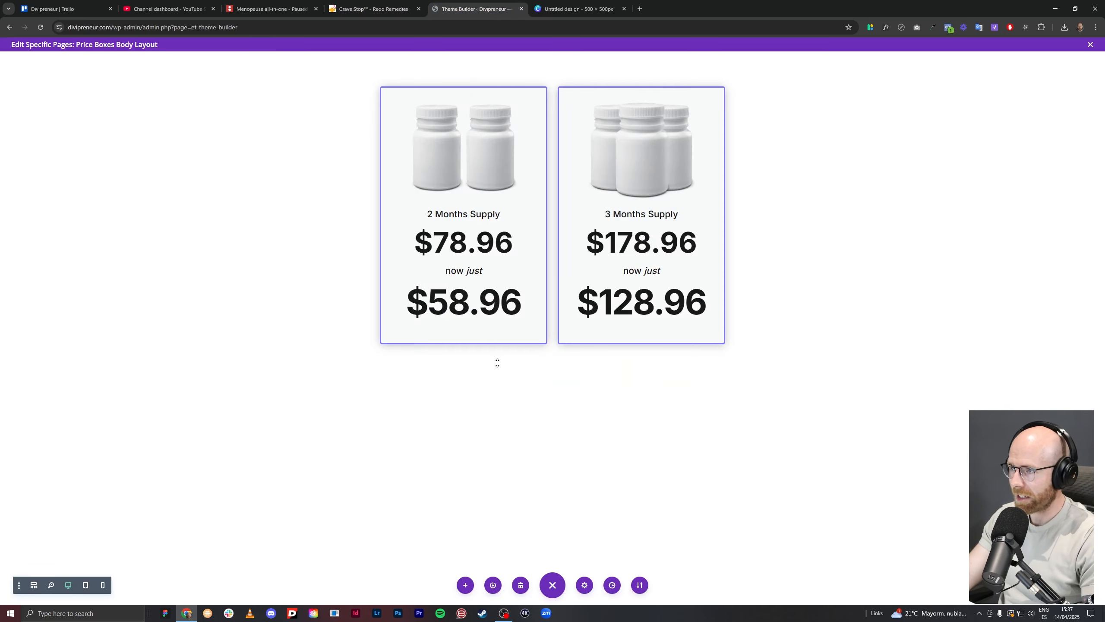
click(460, 269)
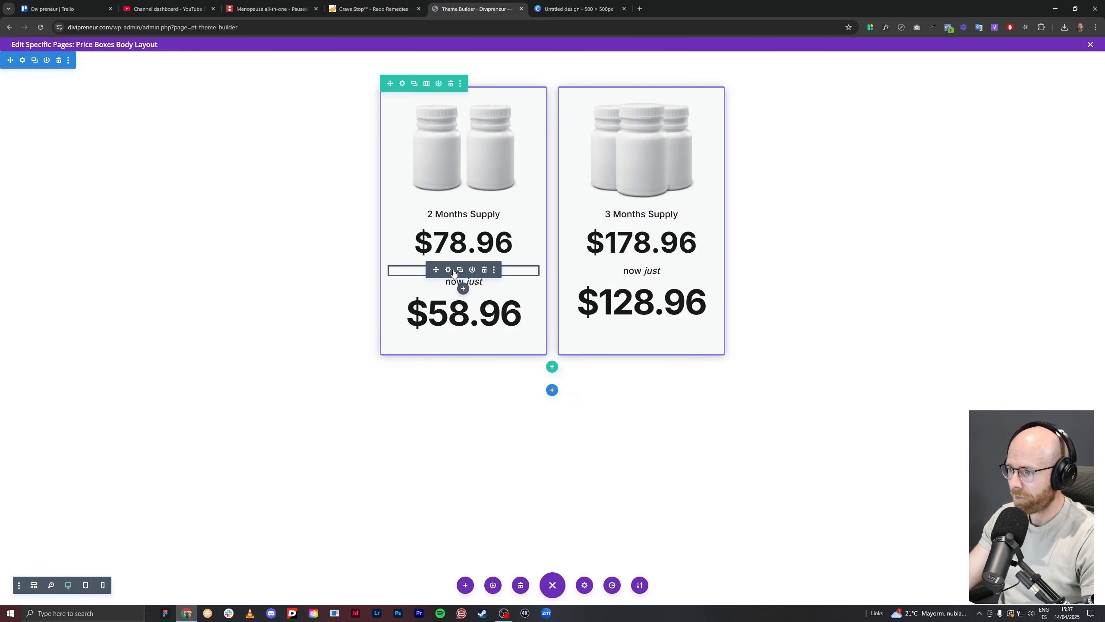
drag(441, 274, 453, 332)
click(448, 331)
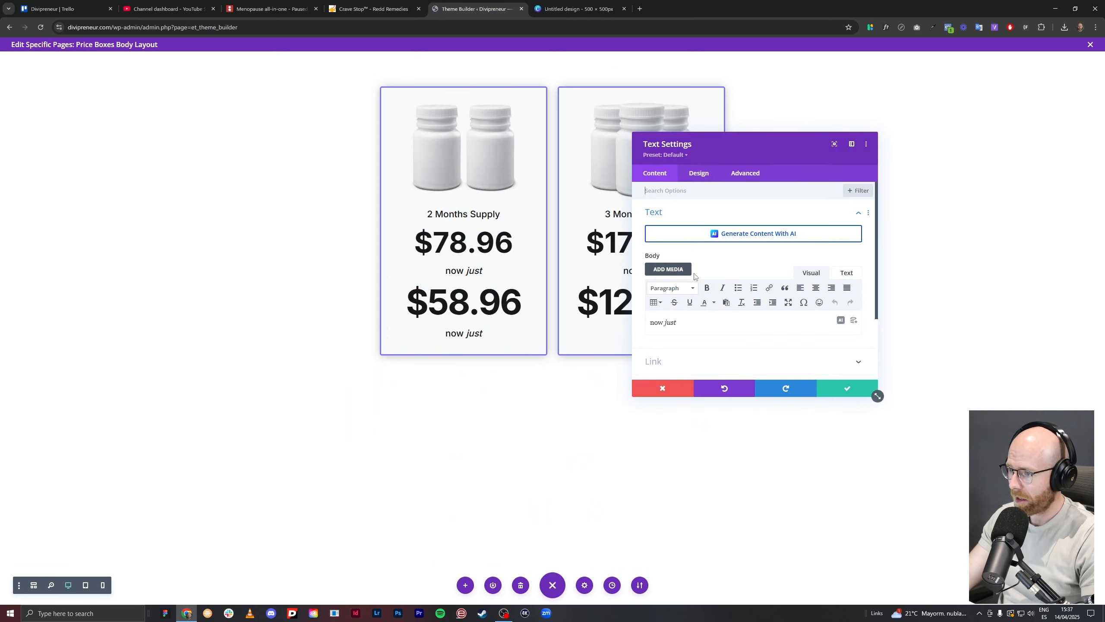
key(ctrl+a)
text(¿)
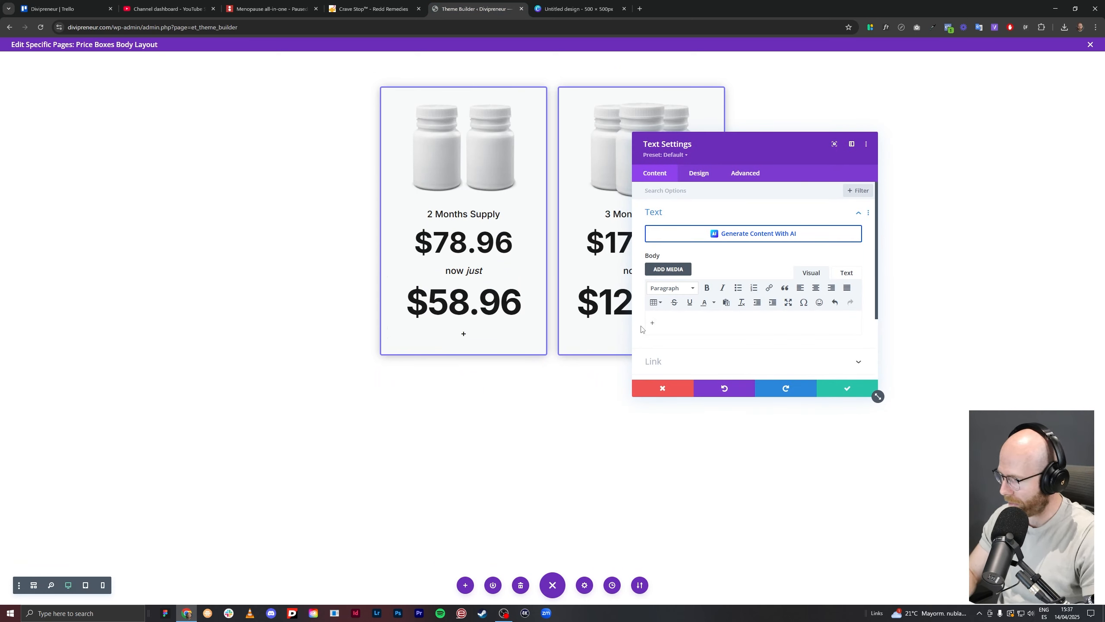
text( free shipping!)
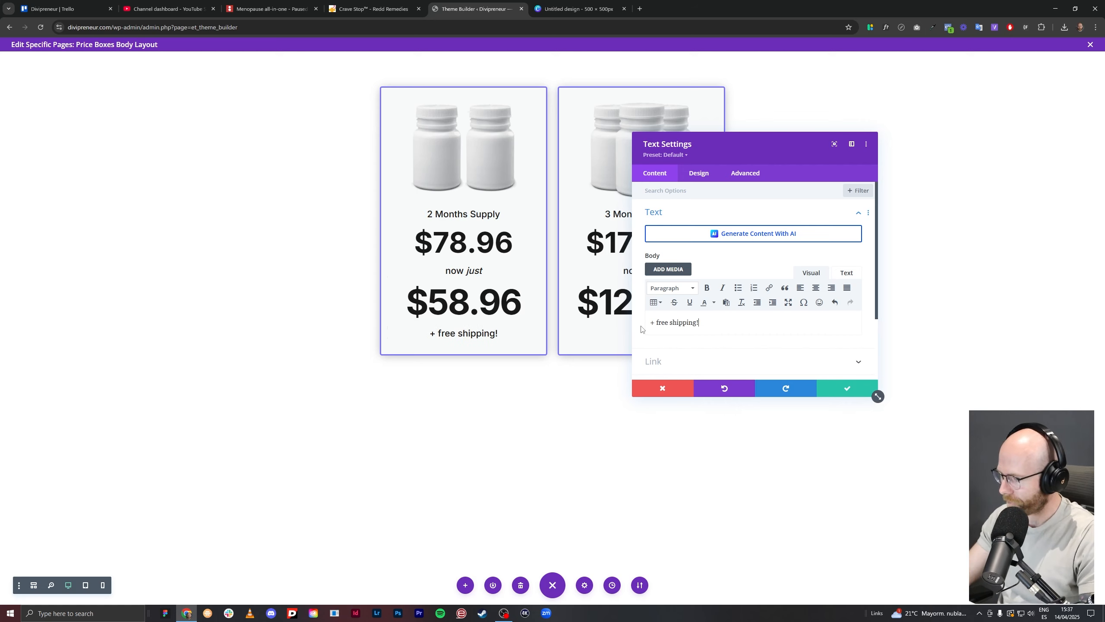
click(831, 389)
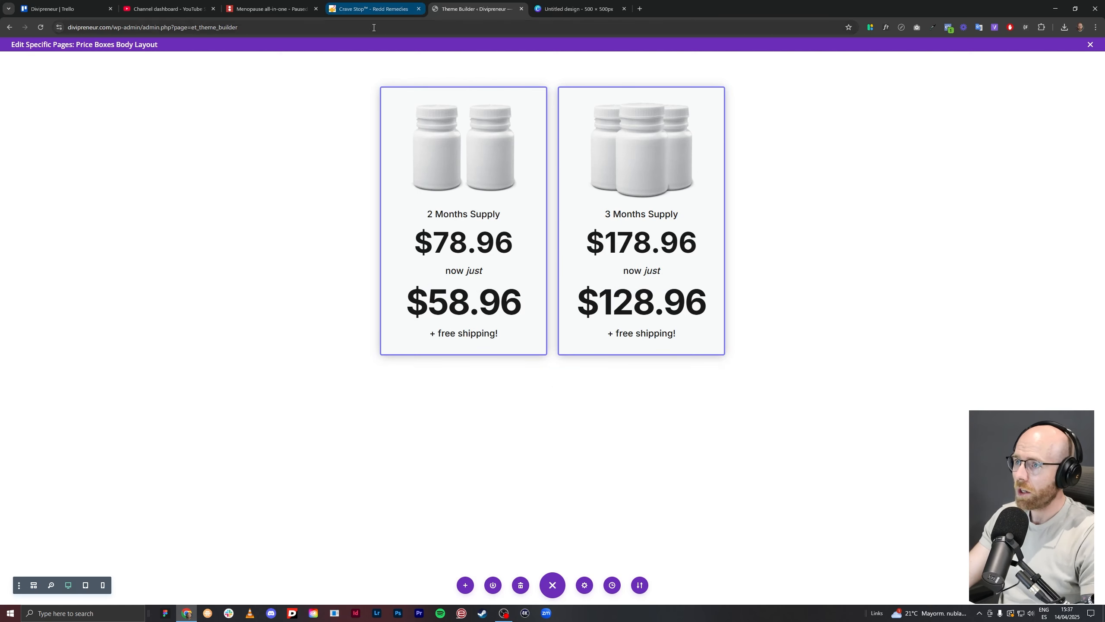
Check the Crave Stop reduced price, then give the $58.96 price a translucent purple background of rgba(122,118,255,0.18).
click(408, 10)
drag(455, 319, 380, 298)
click(457, 10)
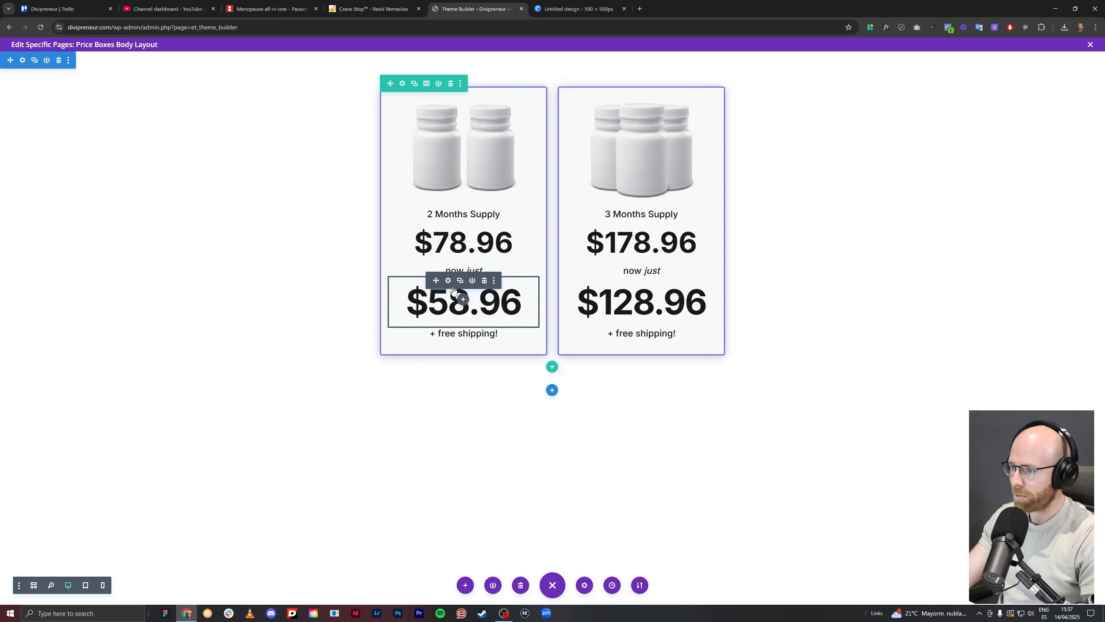
click(447, 281)
scroll(708, 340, down, 5)
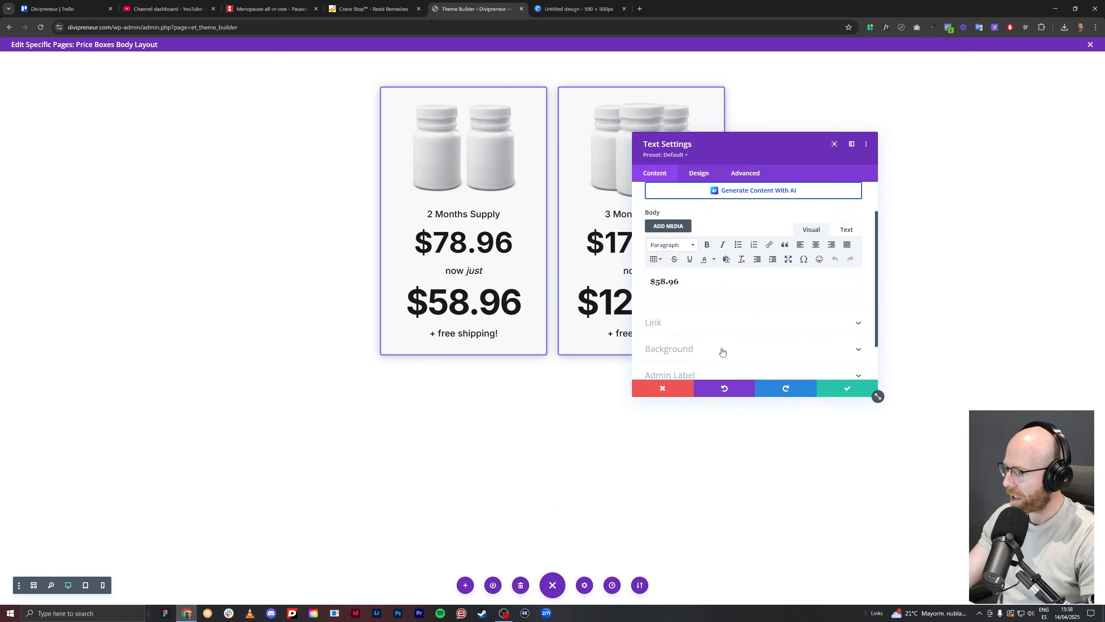
click(716, 298)
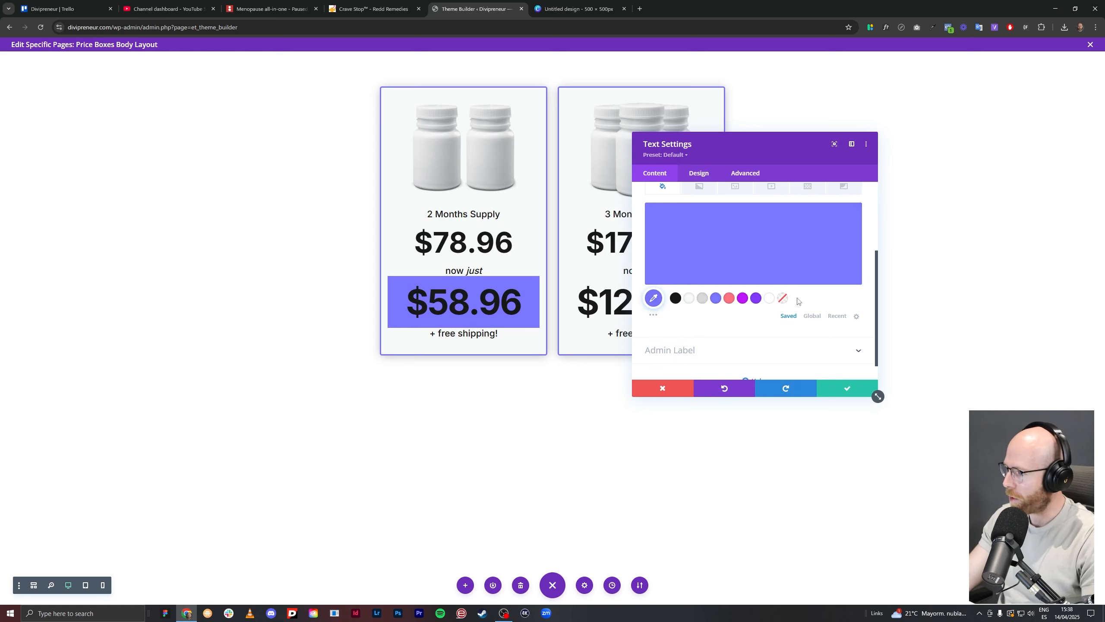
click(802, 263)
drag(851, 220, 851, 259)
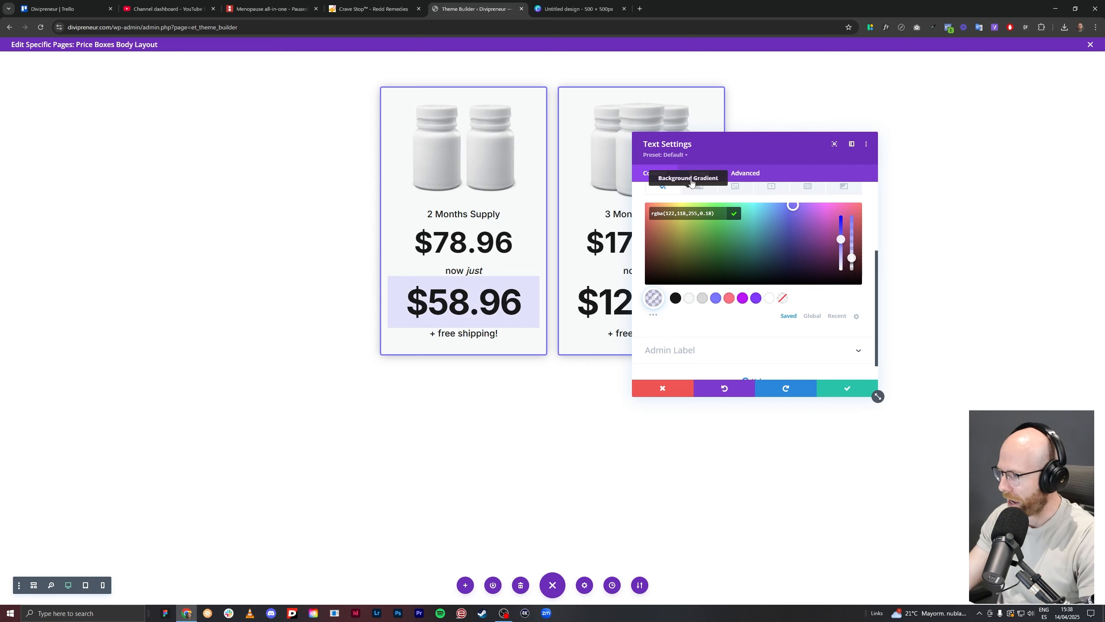
Give the $58.96 price an inner box shadow with 16px blur and -8px spread, and round its corners by 2px.
click(707, 174)
scroll(718, 287, down, 2)
click(718, 293)
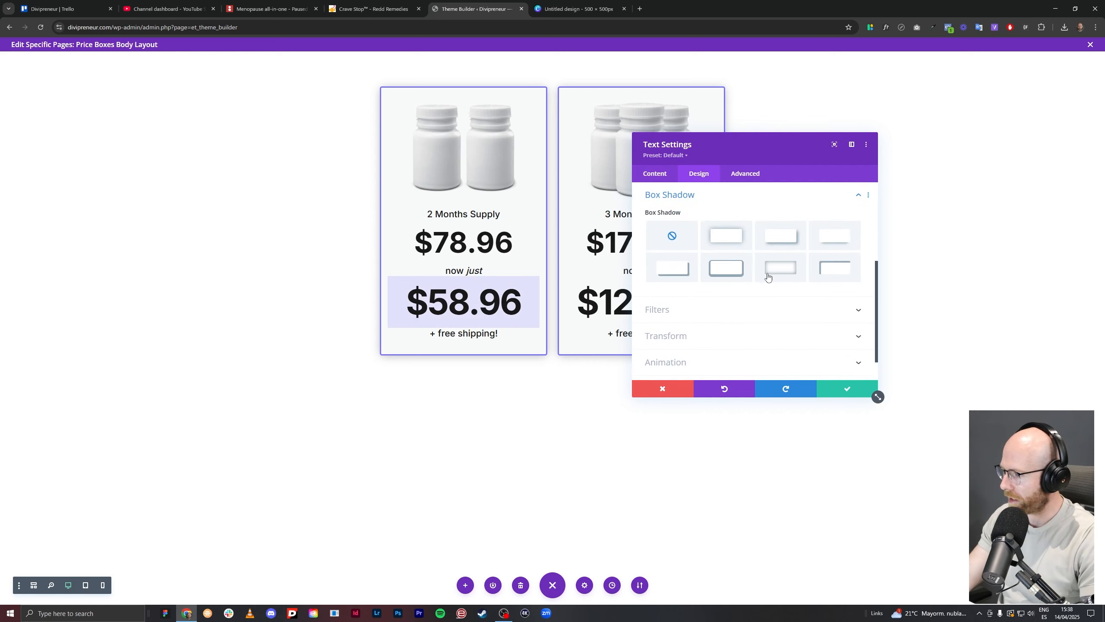
click(771, 272)
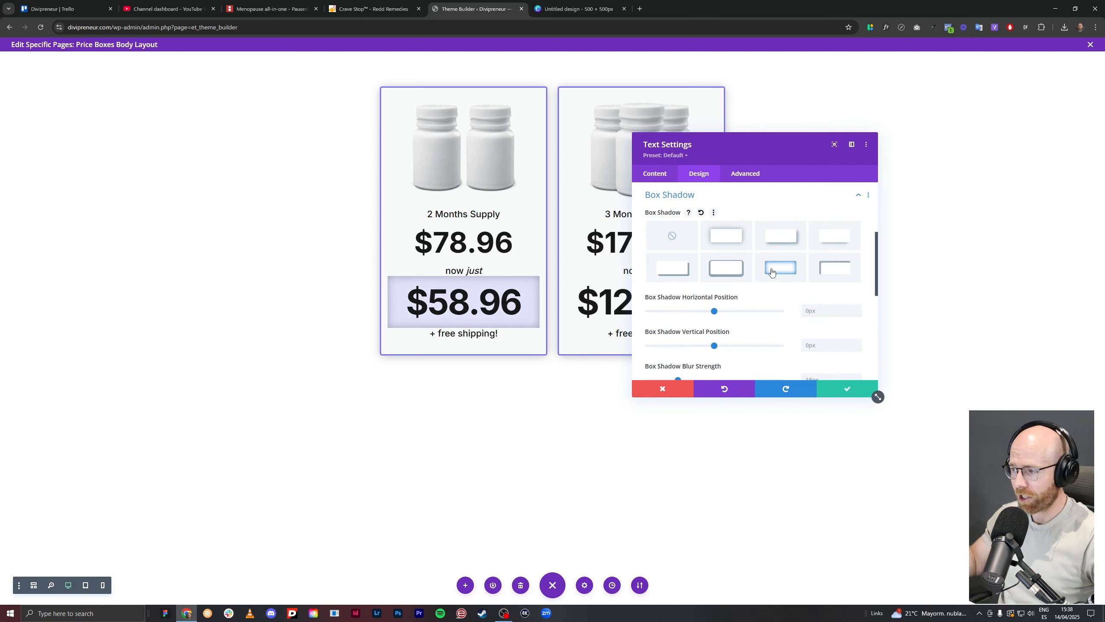
scroll(761, 279, down, 1)
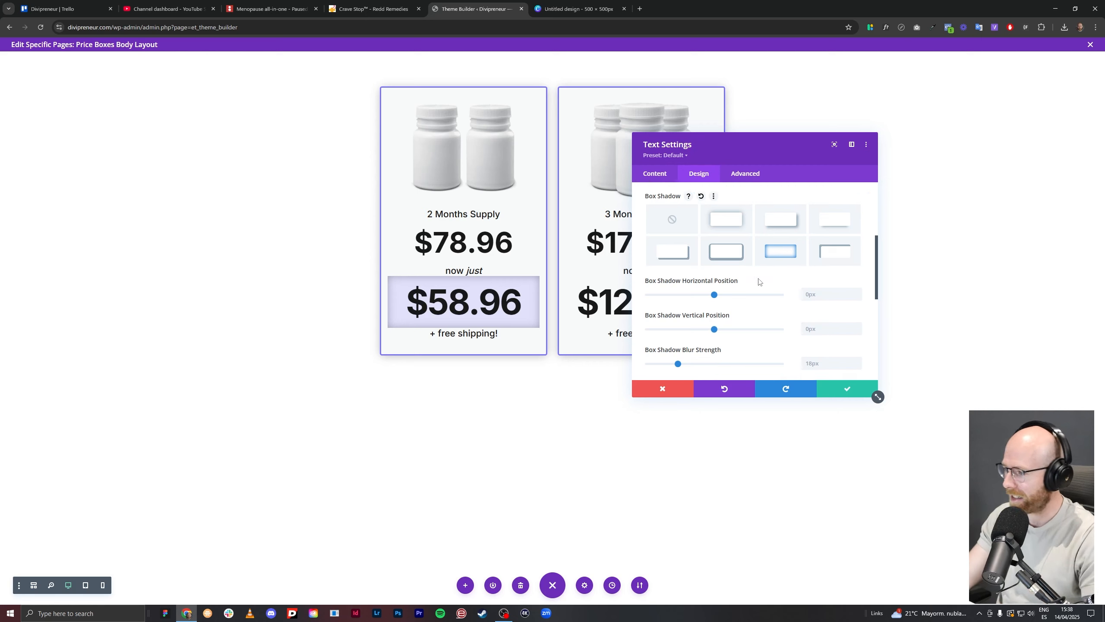
drag(679, 338, 674, 338)
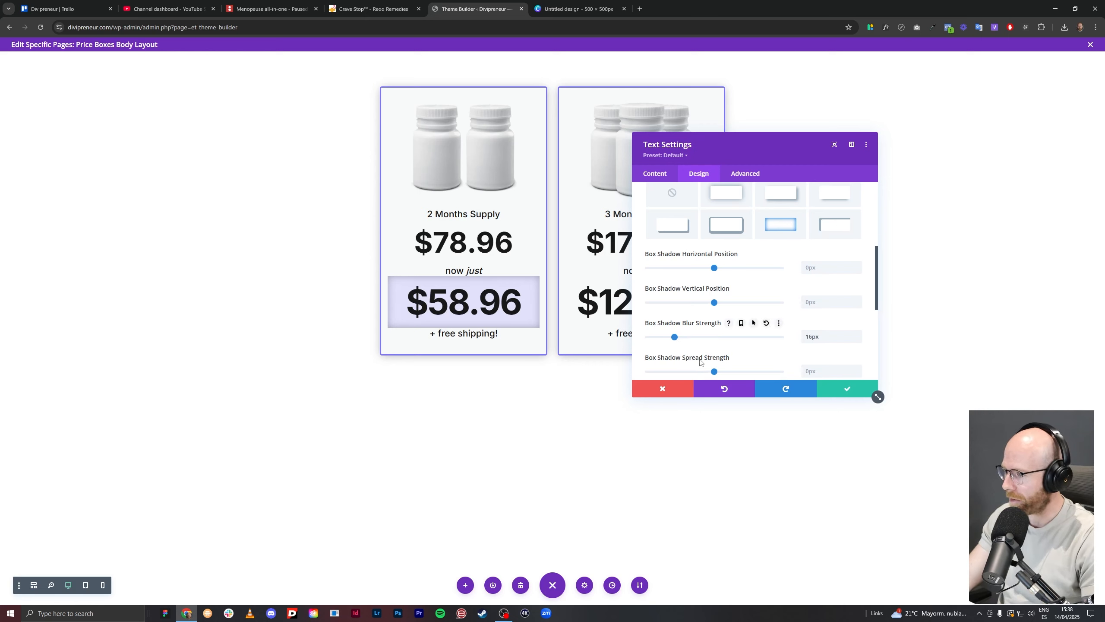
drag(714, 372, 707, 372)
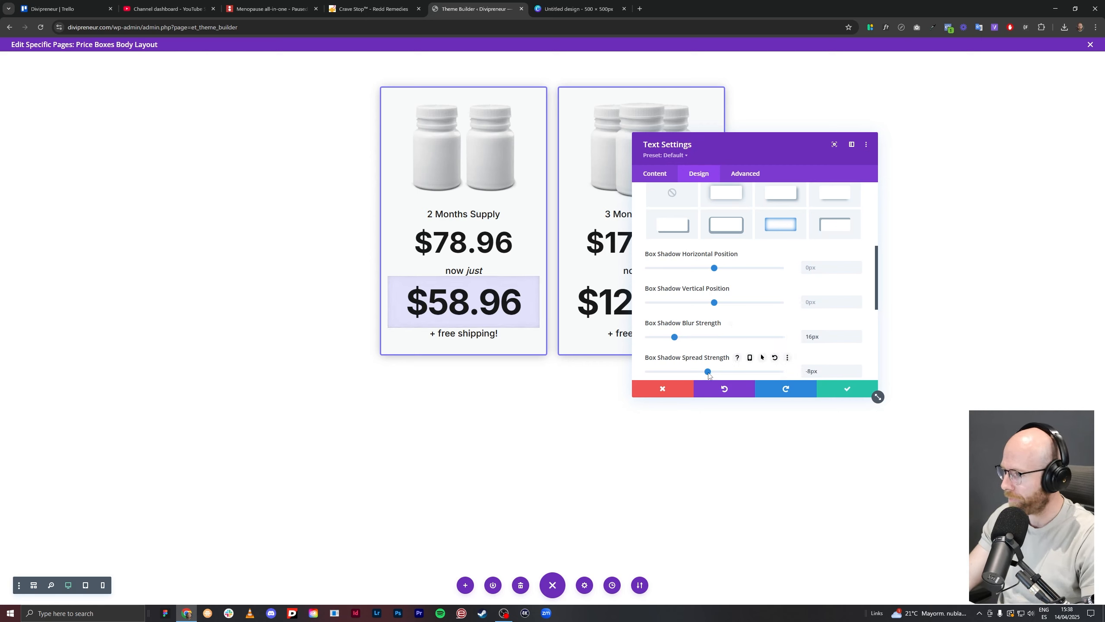
scroll(690, 301, up, 5)
click(685, 319)
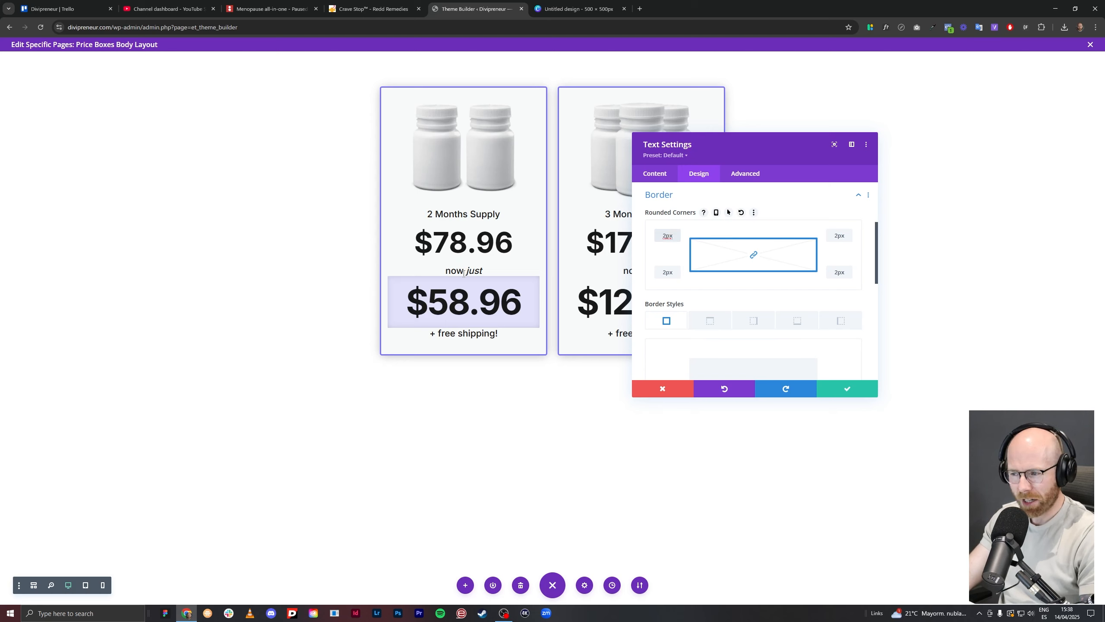
Set the $58.96 price's top margin to 15px and bottom margin to 10px, and save the module.
scroll(705, 226, up, 3)
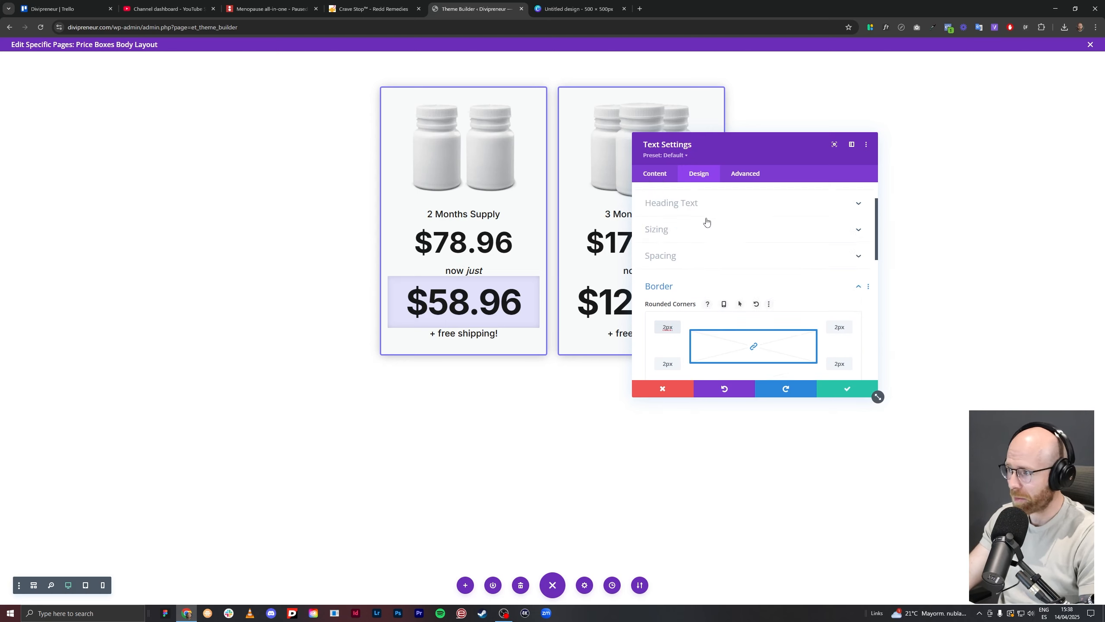
click(685, 292)
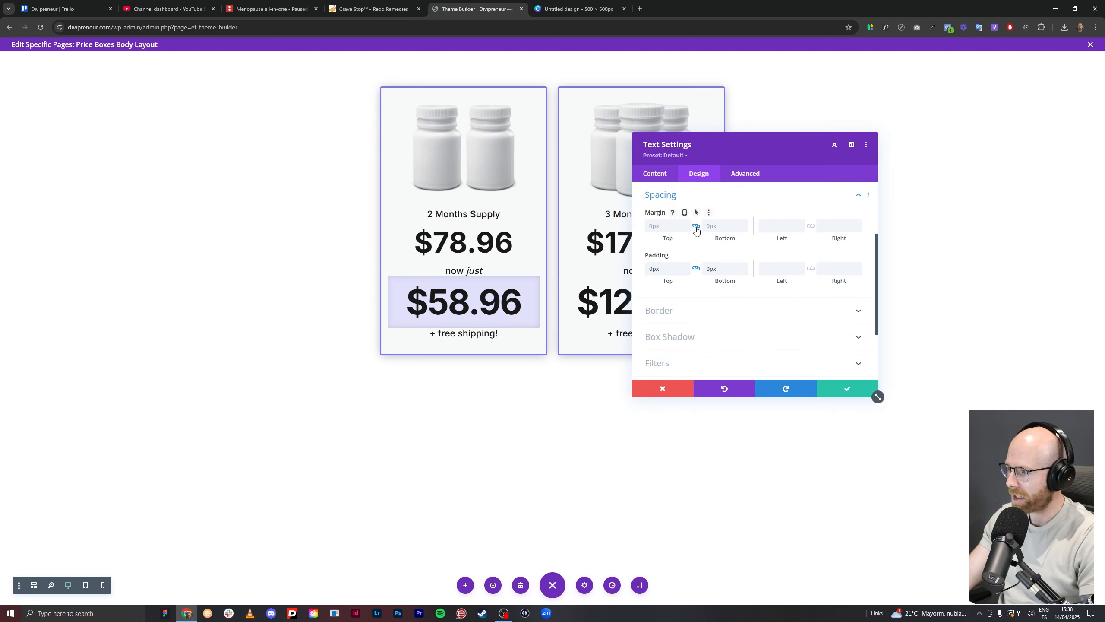
click(696, 226)
click(663, 226)
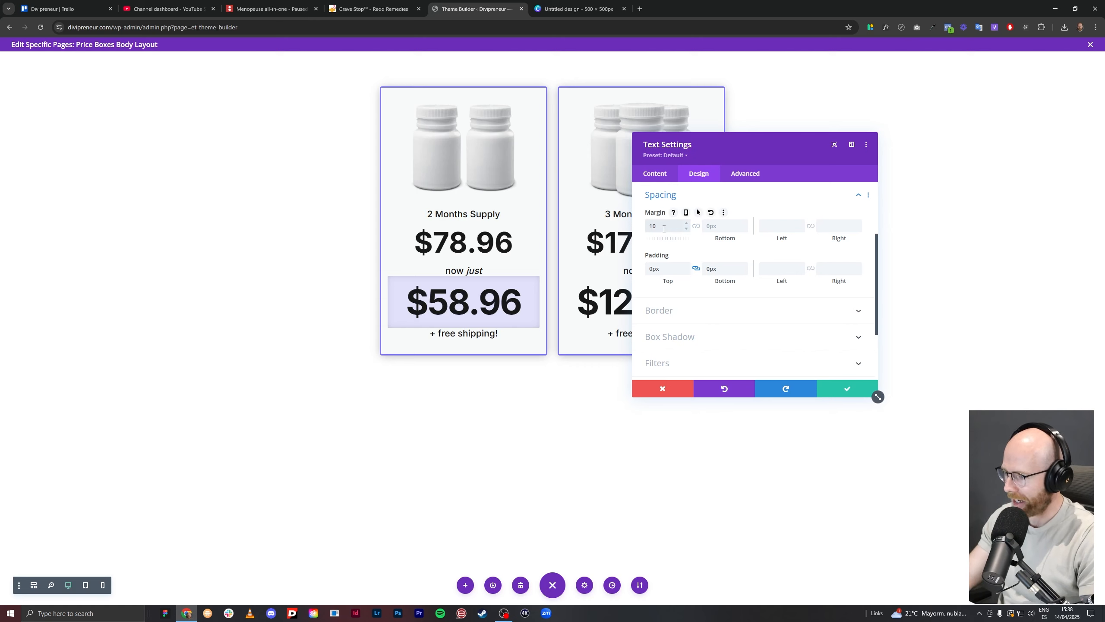
drag(656, 226, 653, 226)
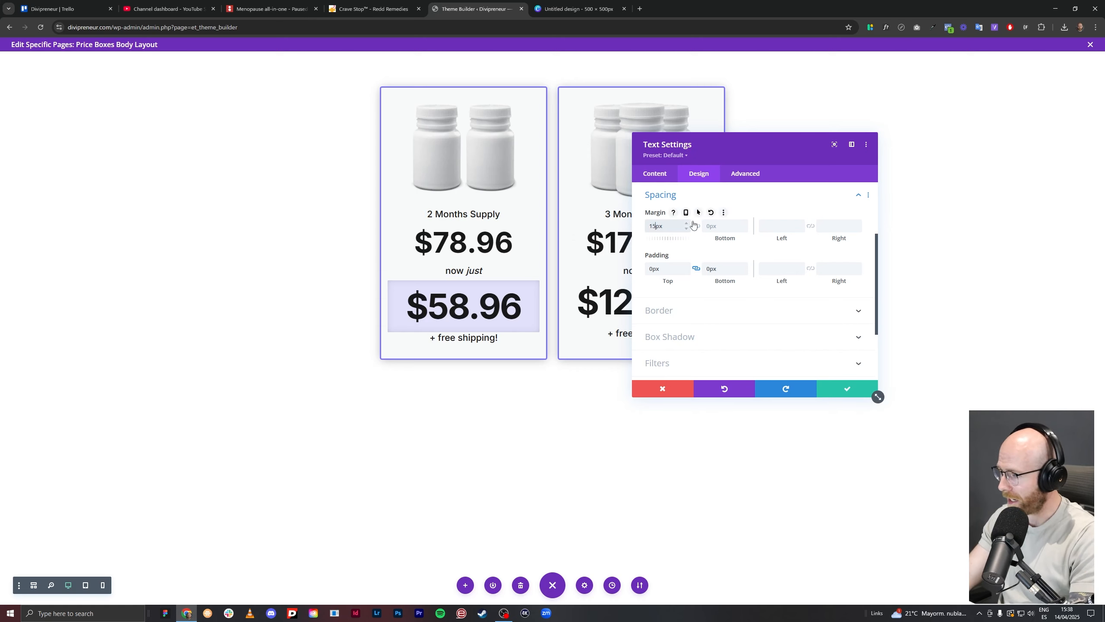
text(5)
click(696, 226)
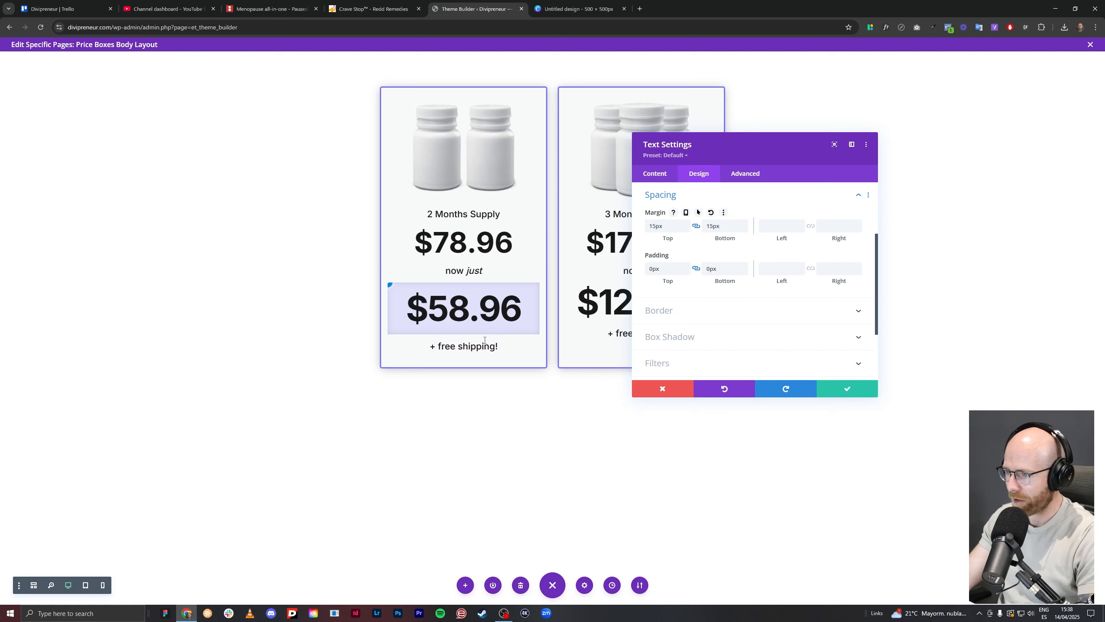
click(697, 227)
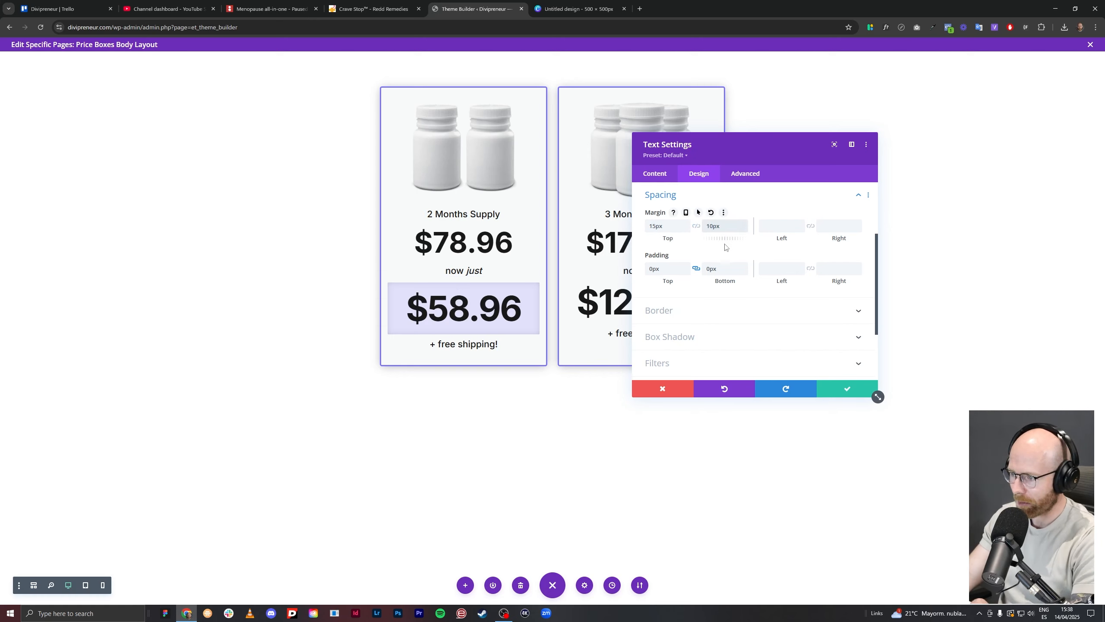
click(831, 389)
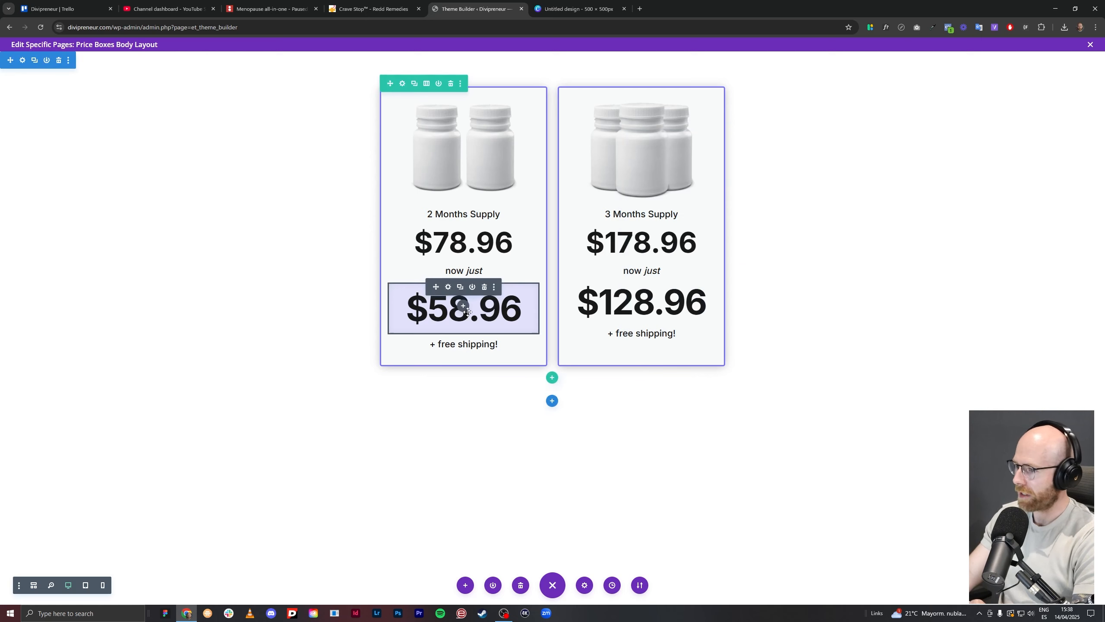
Copy the $58.96 price's module styles onto the $128.96 price in the second column.
right_click(448, 289)
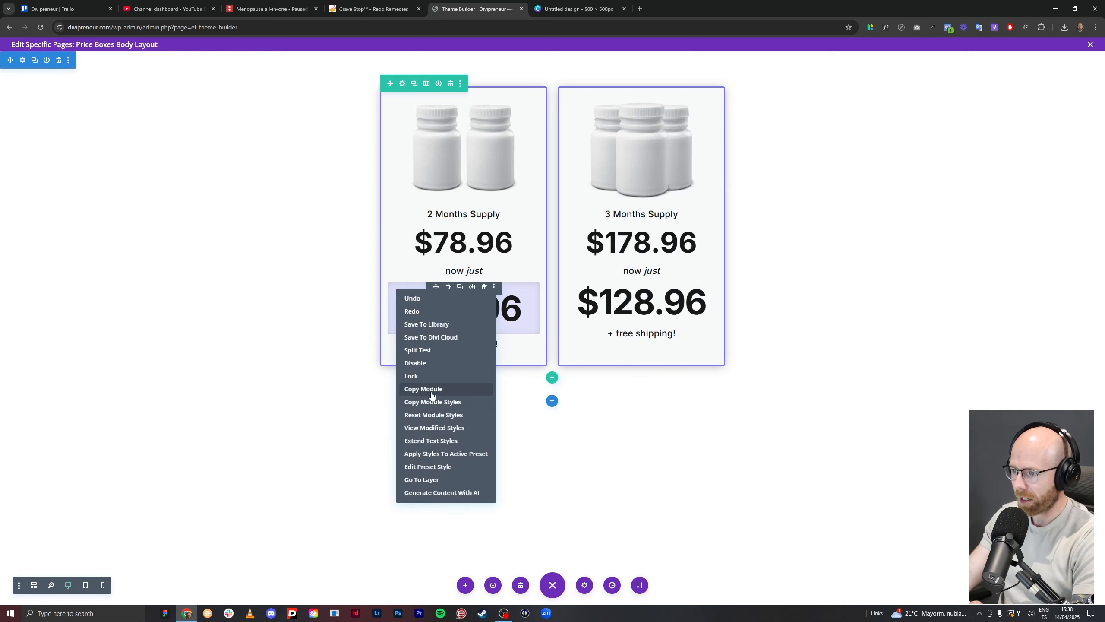
click(435, 409)
right_click(625, 304)
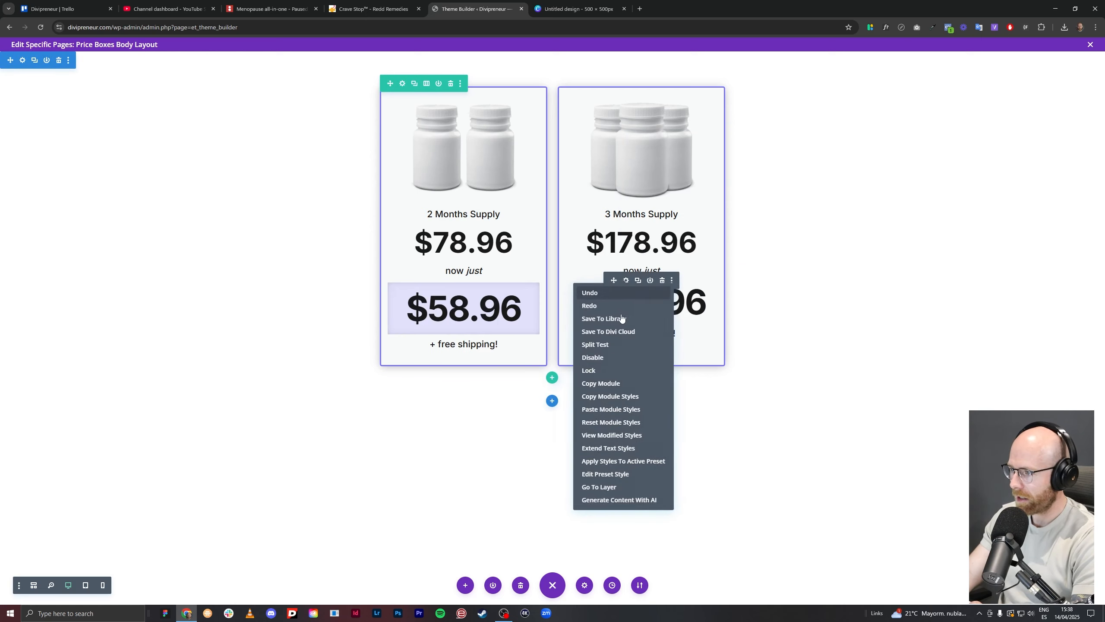
click(614, 410)
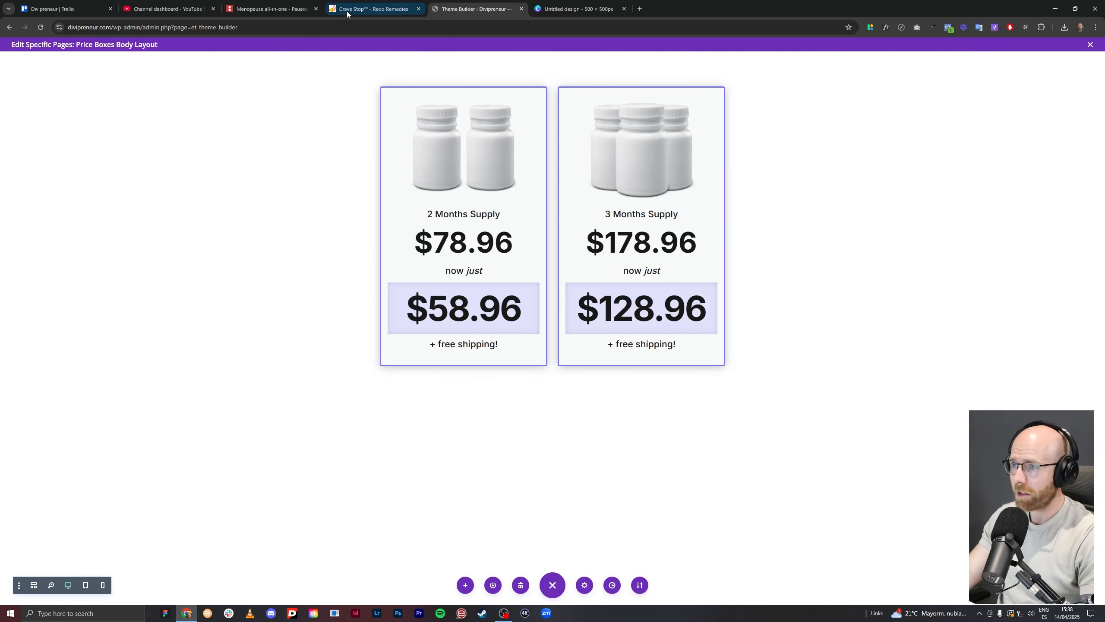
Check the monthly price line on the Crave Stop page, then duplicate the "+ free shipping!" text in the first column and open the copy's settings.
key(ctrl+shift+Tab)
click(463, 396)
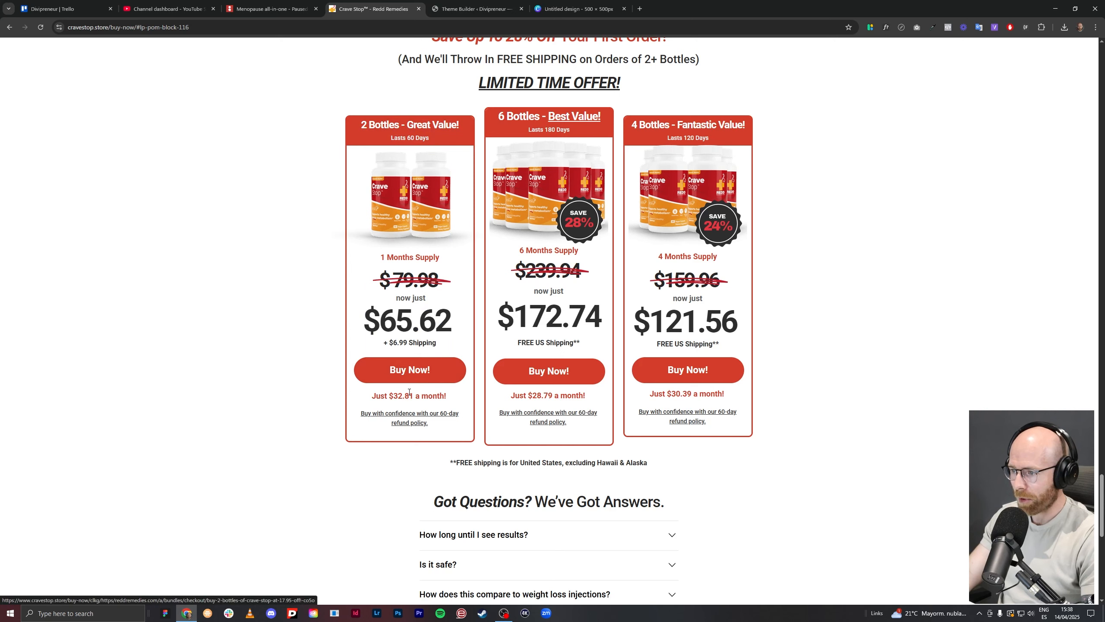
drag(373, 398, 454, 395)
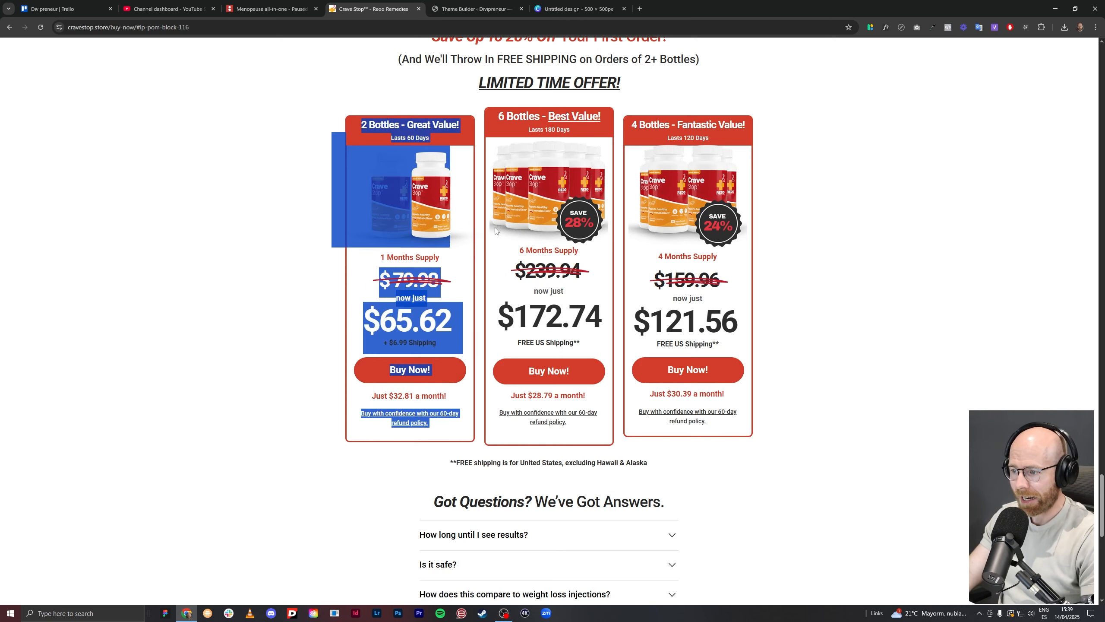
click(493, 11)
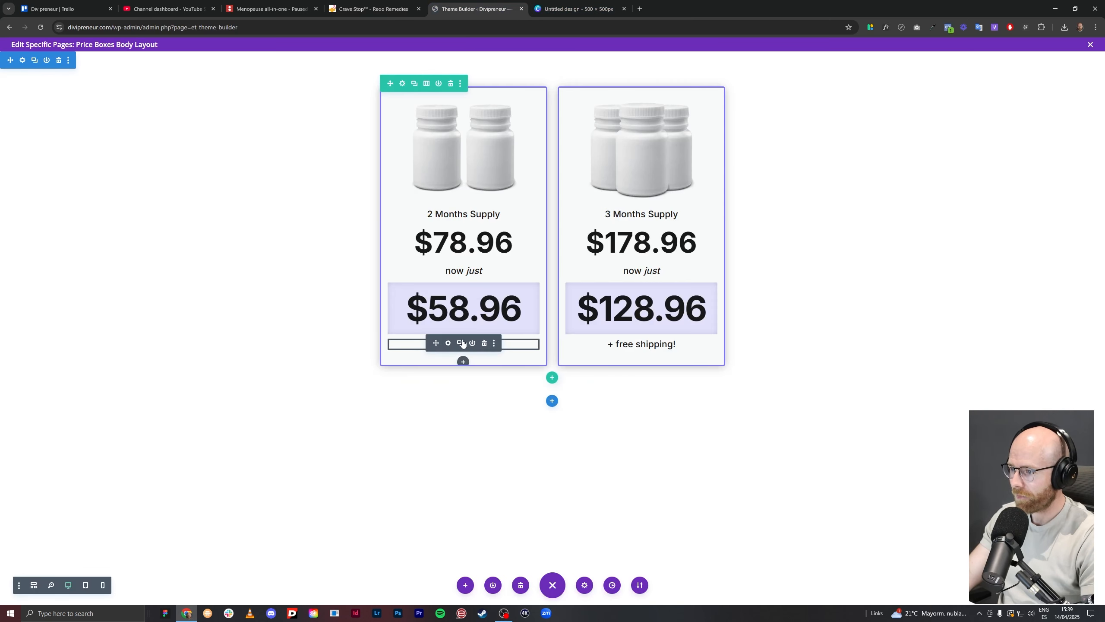
click(461, 342)
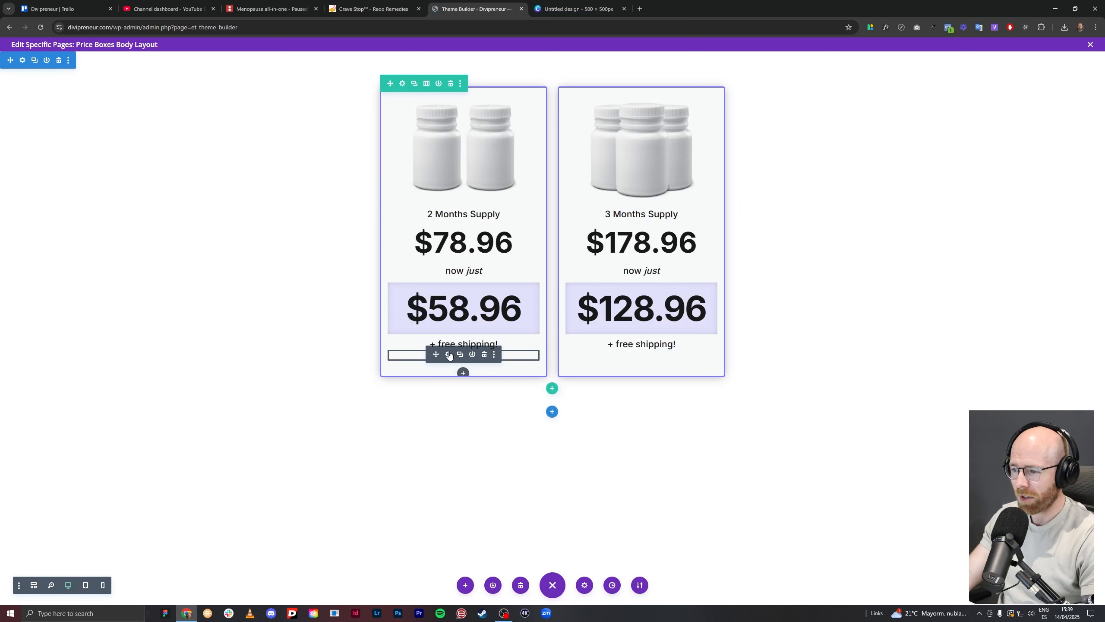
click(448, 354)
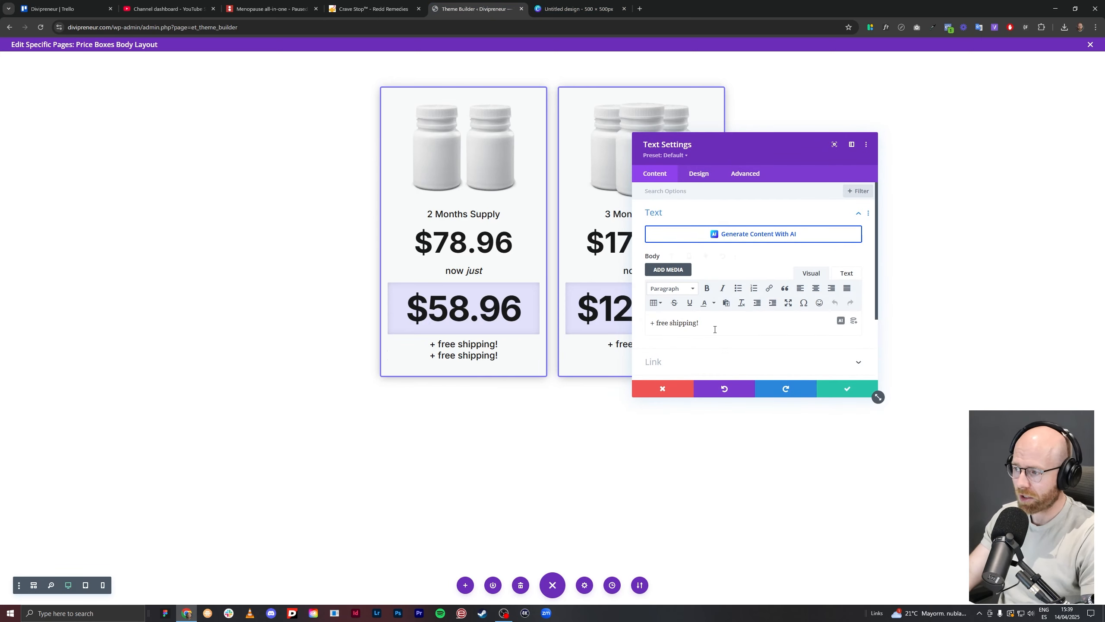
Replace the duplicated shipping text with "Just $32.81 a month!", copied from the 2-bottle box on the Crave Stop page.
drag(715, 329, 649, 324)
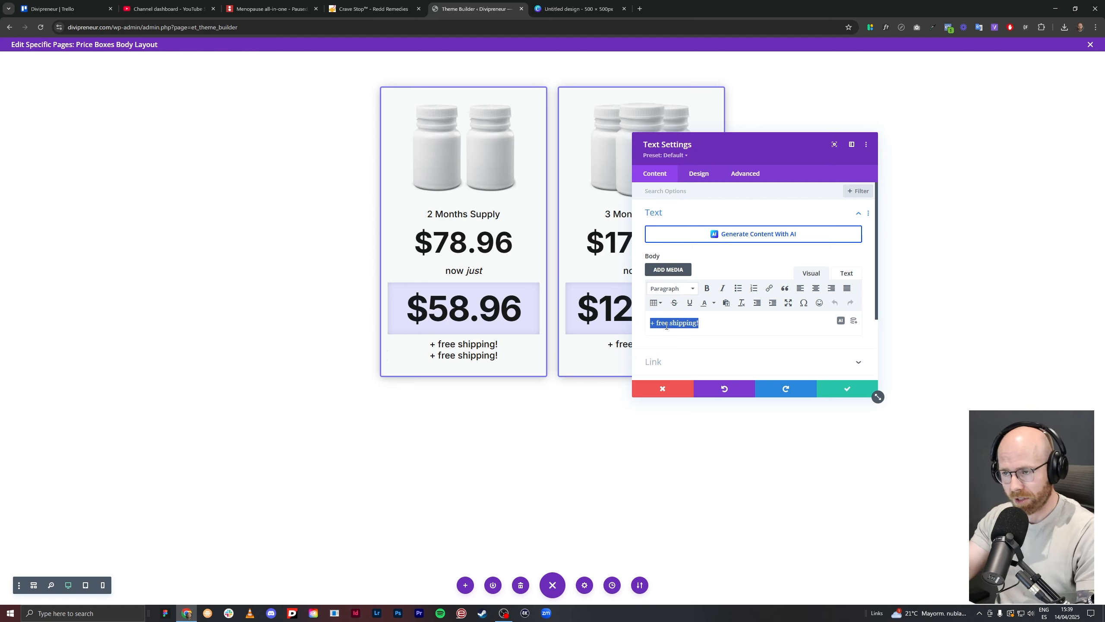
click(386, 10)
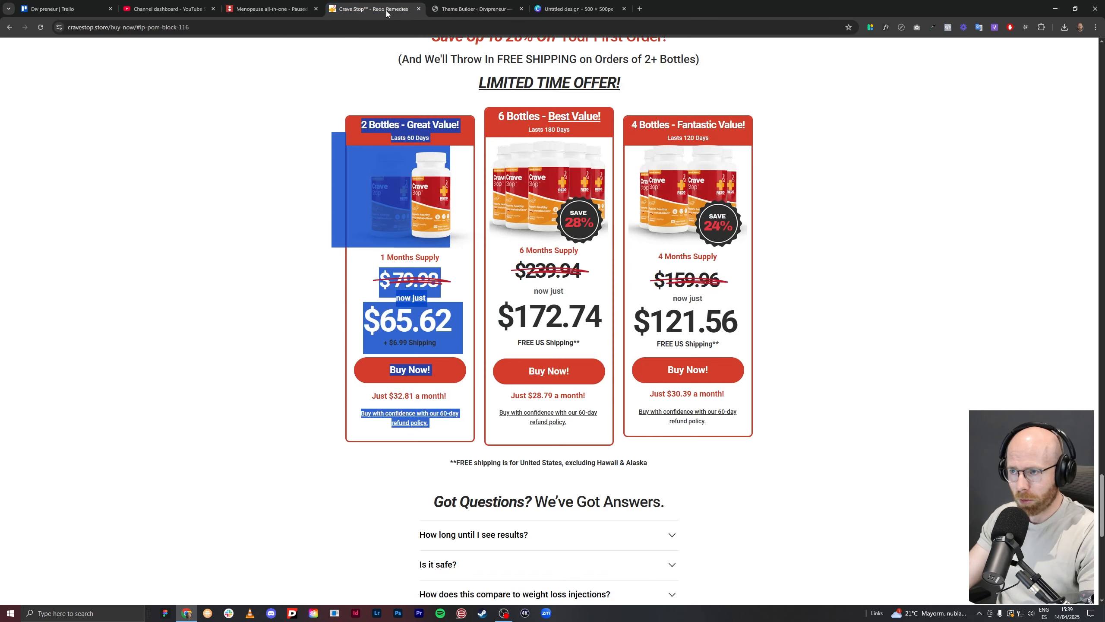
click(372, 397)
drag(373, 399, 344, 143)
drag(452, 397, 373, 397)
key(ctrl+c)
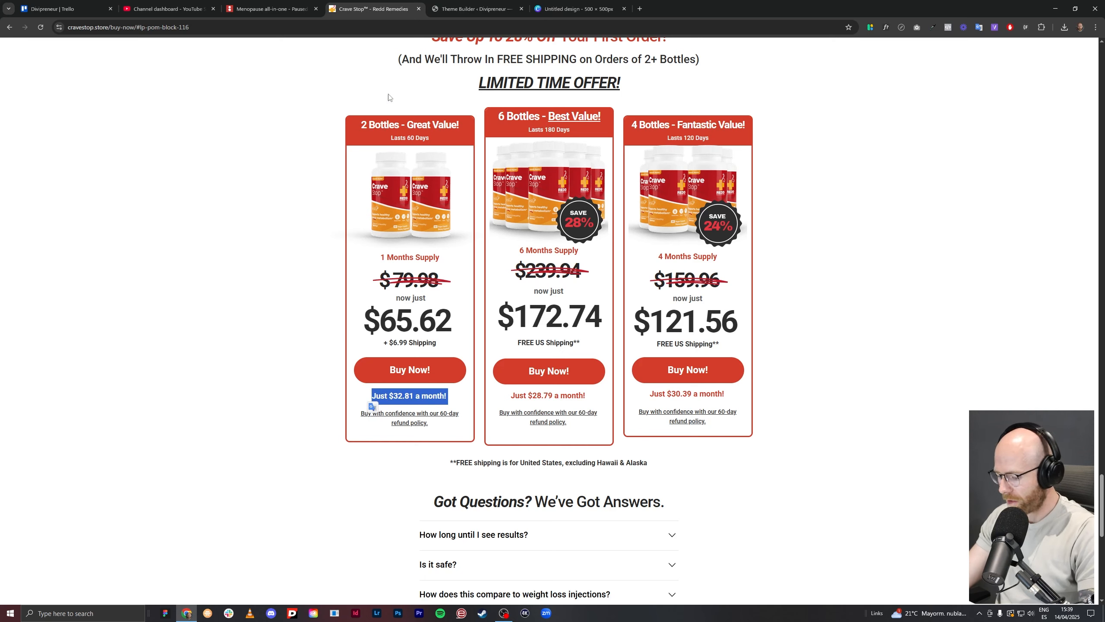
click(442, 10)
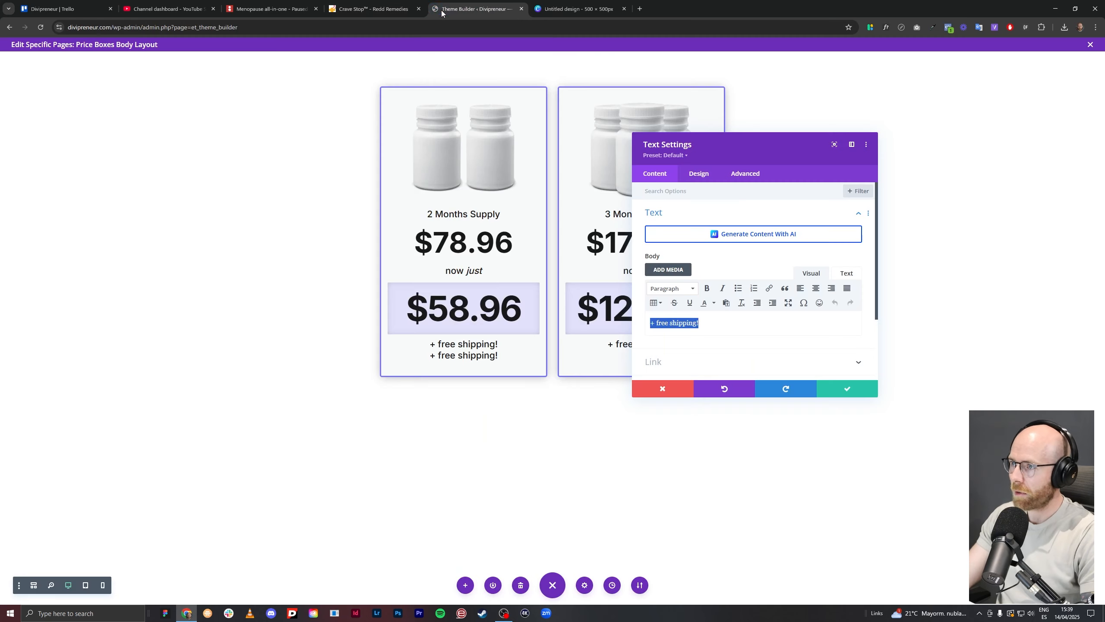
click(707, 326)
click(834, 273)
key(ctrl+a)
key(ctrl+v)
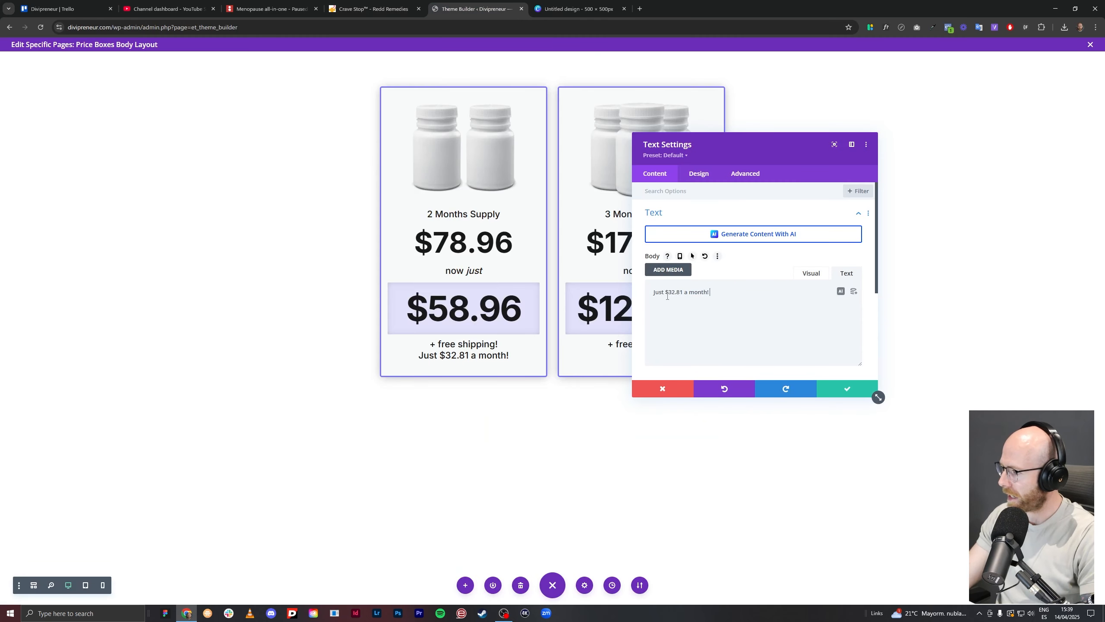
Style the first column's monthly price text in the saved light purple, Semi Bold and italic, and save the module.
click(704, 176)
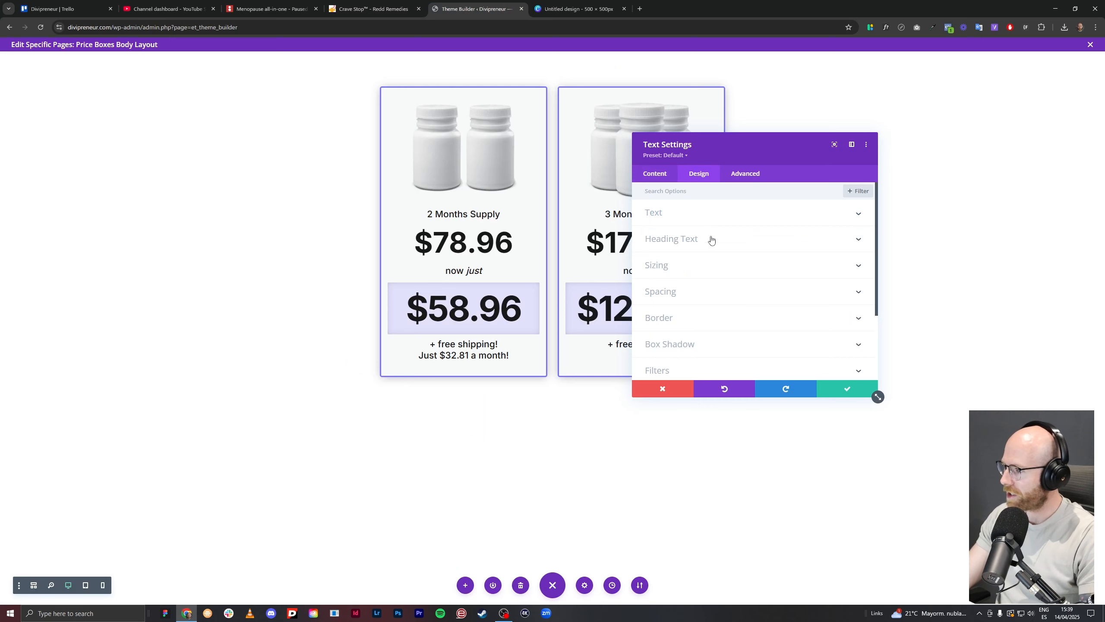
click(710, 239)
scroll(684, 225, up, 1)
click(682, 223)
scroll(682, 227, down, 1)
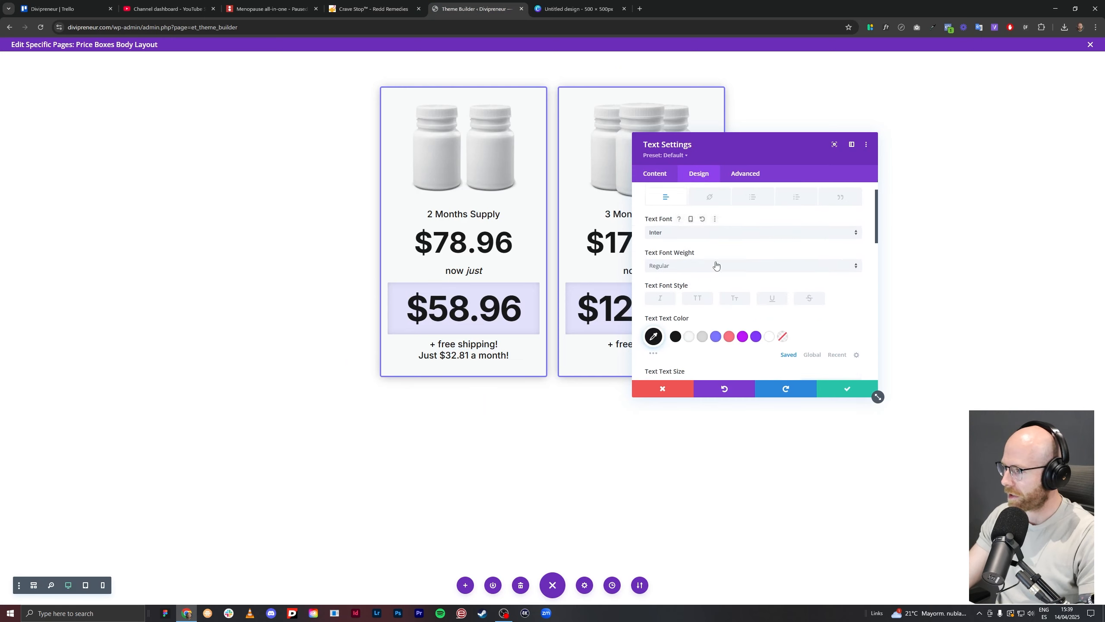
click(716, 331)
scroll(699, 344, down, 3)
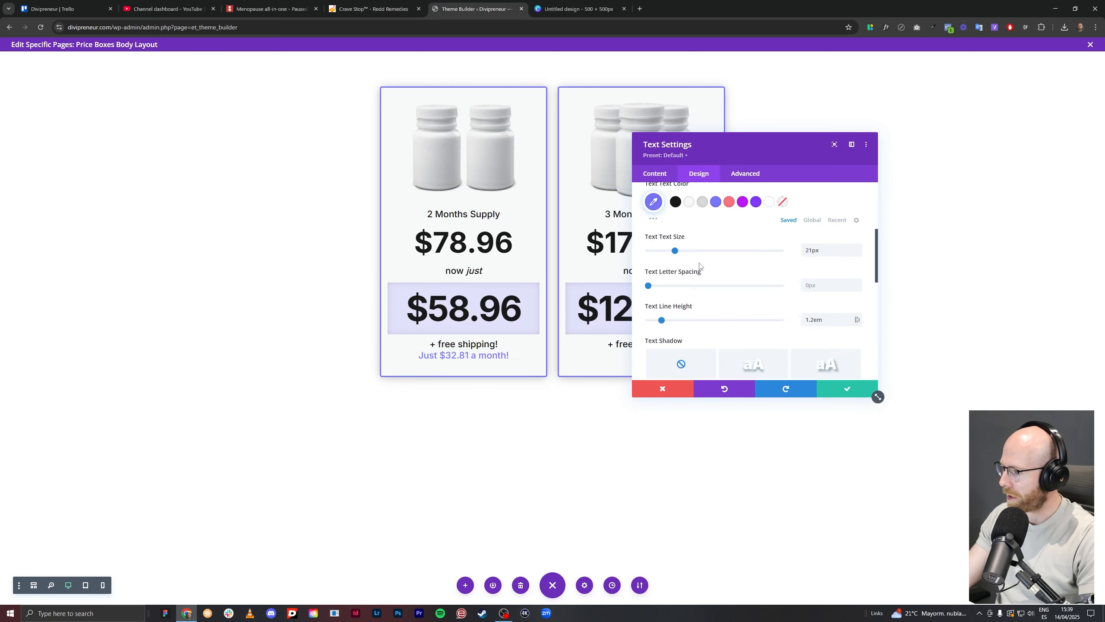
scroll(696, 270, up, 4)
click(687, 305)
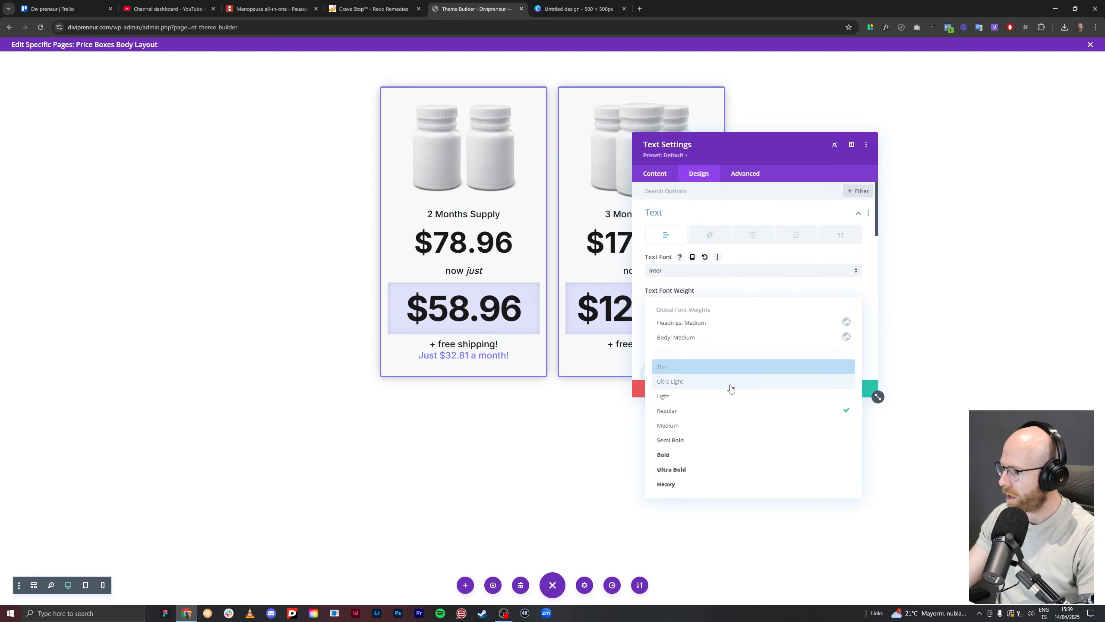
click(725, 442)
click(661, 337)
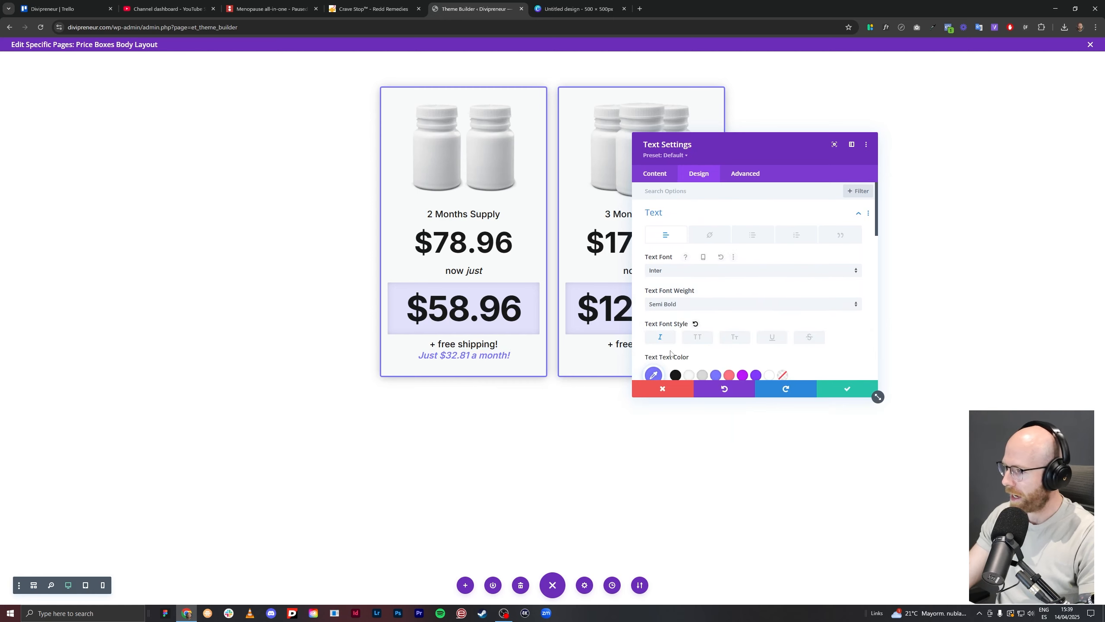
click(844, 388)
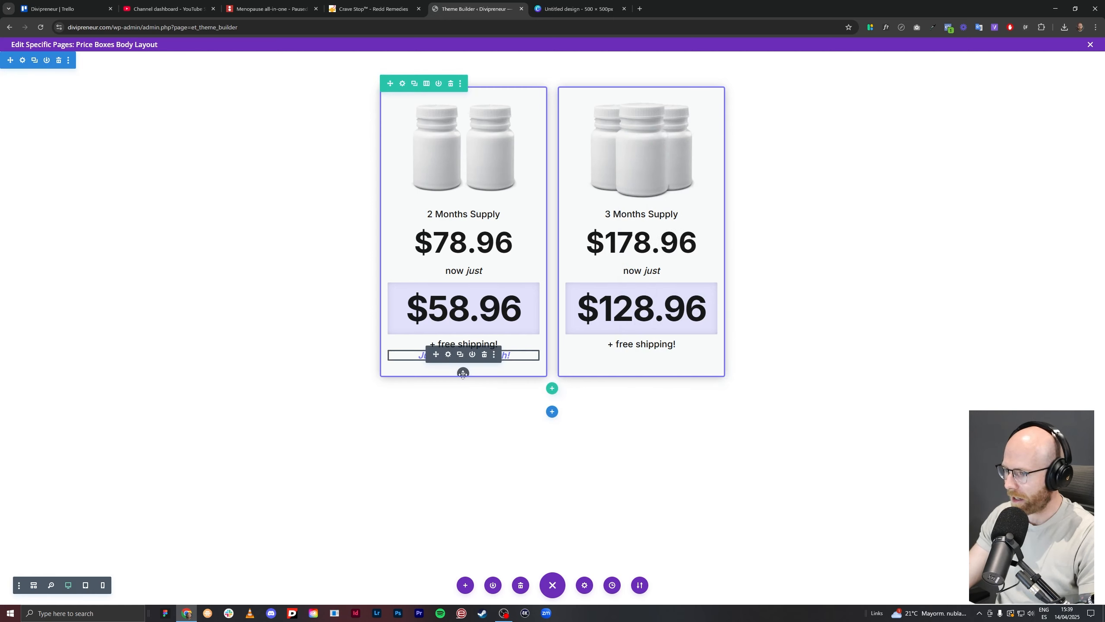
Set the top margin of the "Just $32.81 a month!" text to 15px and save the module.
click(448, 354)
click(699, 173)
click(701, 297)
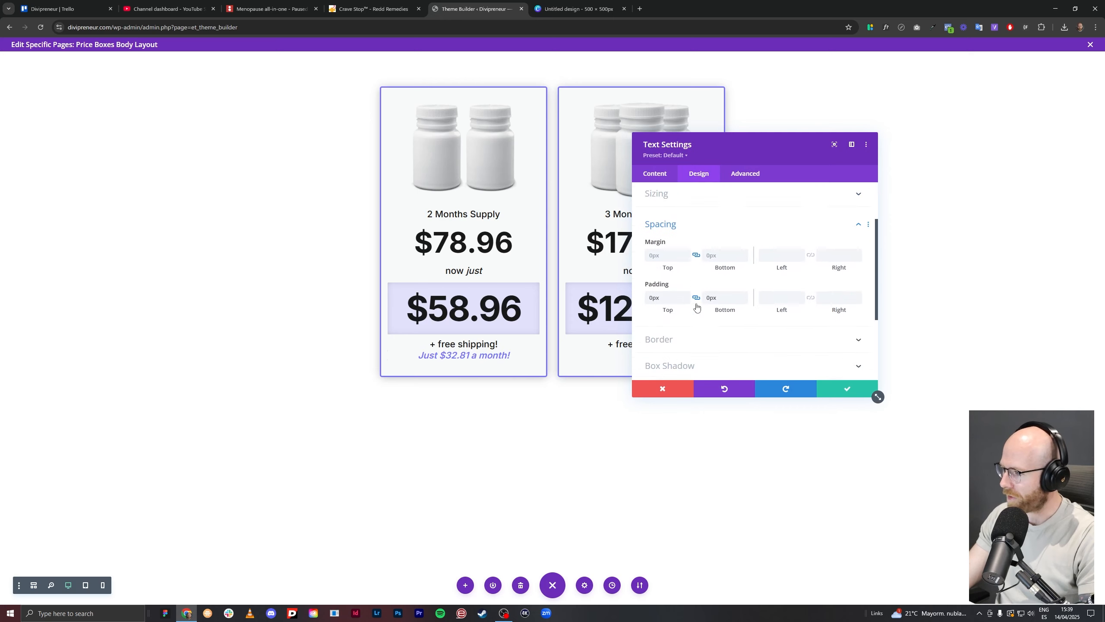
text(15)
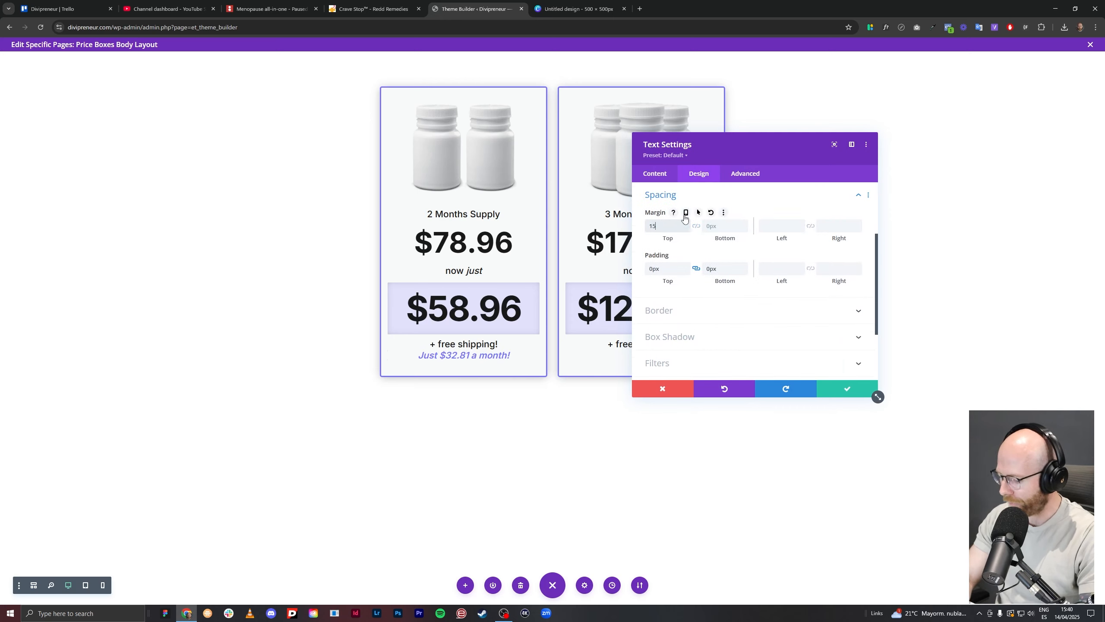
click(848, 386)
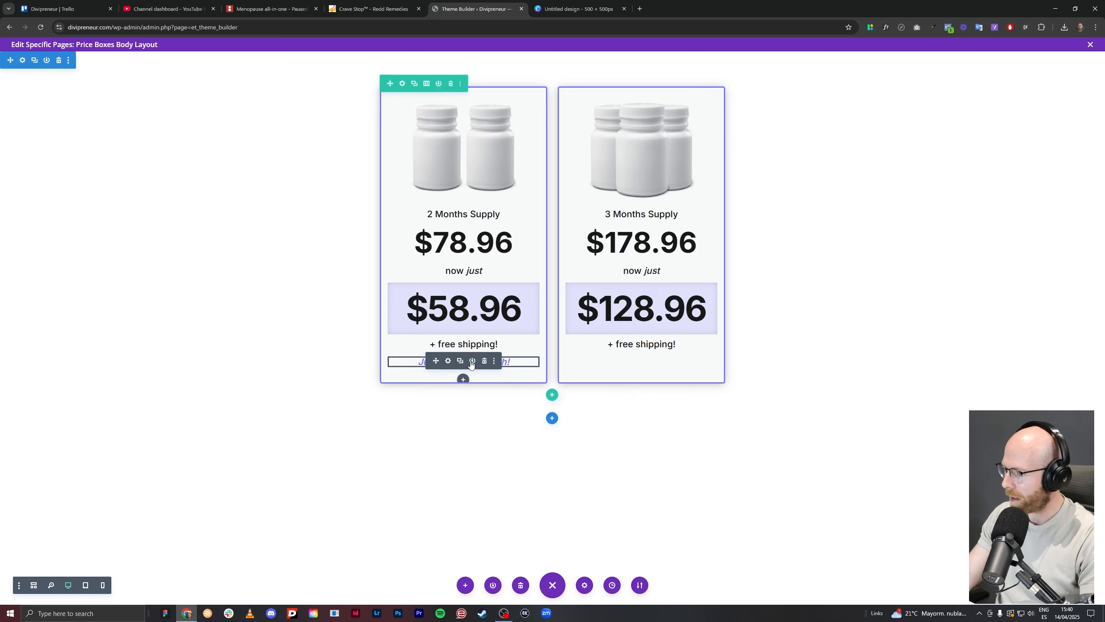
Copy the monthly price text below the second column's shipping text, change it to "Just $29.81 a month!" and save.
drag(623, 365, 624, 366)
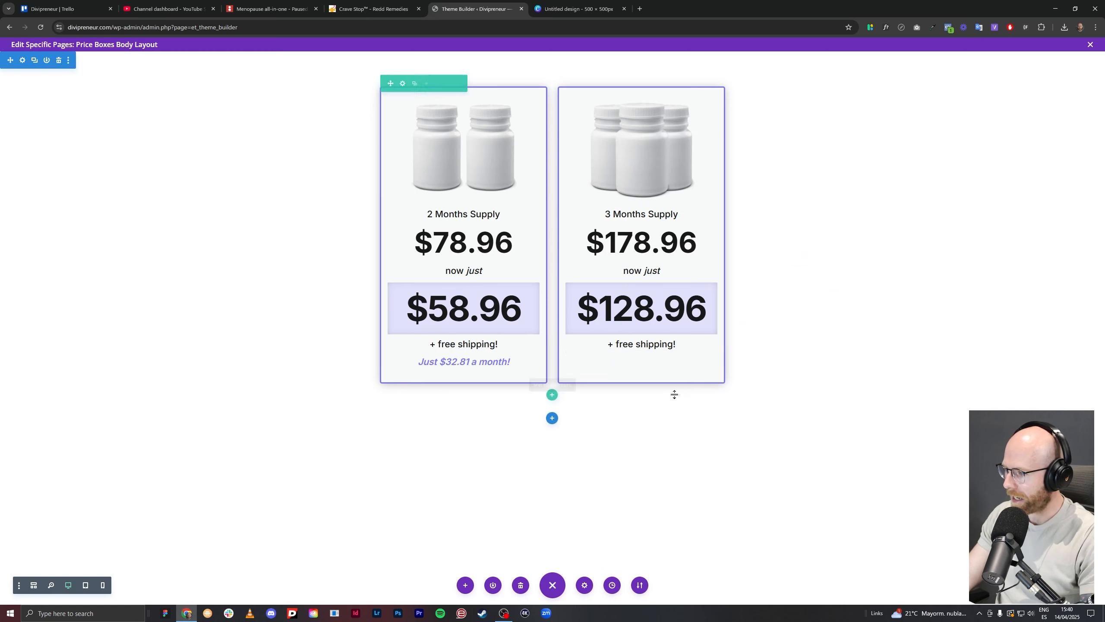
click(627, 362)
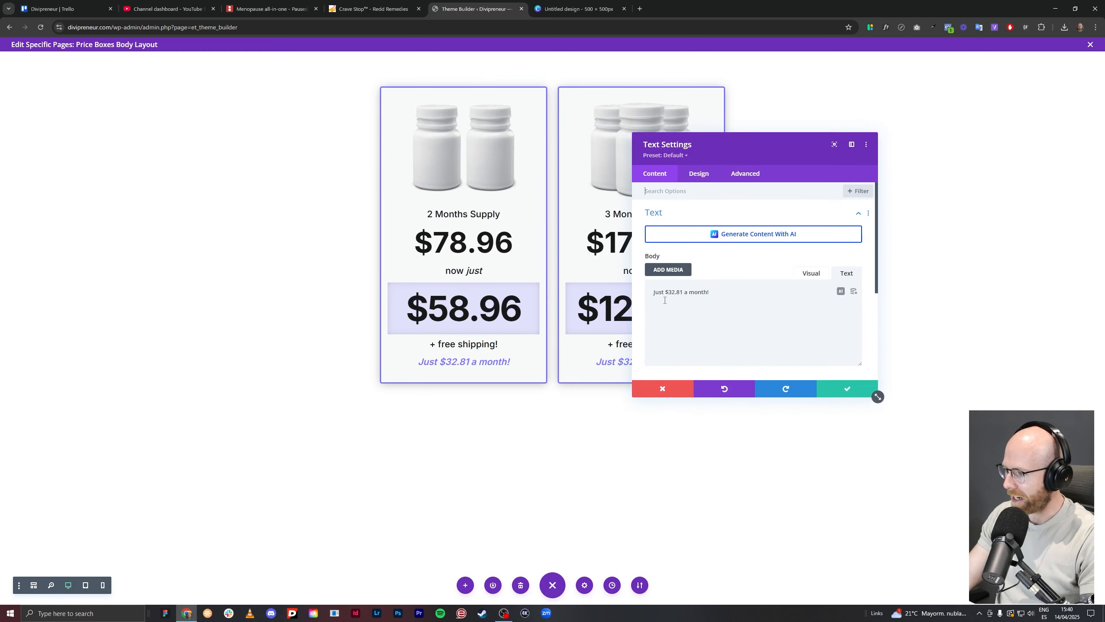
drag(675, 295, 665, 295)
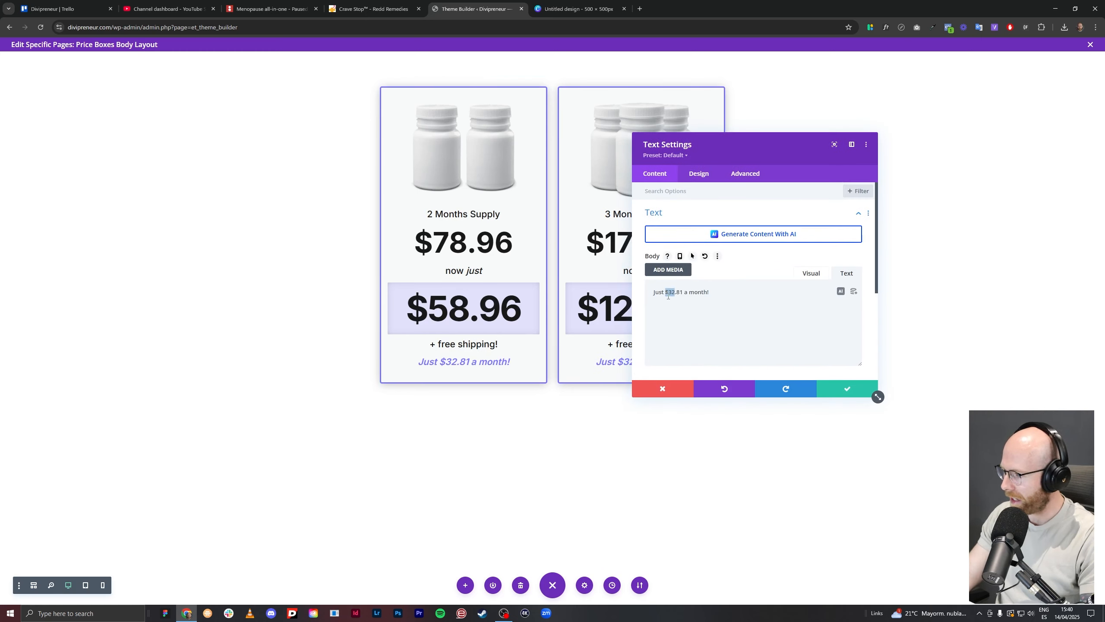
click(675, 295)
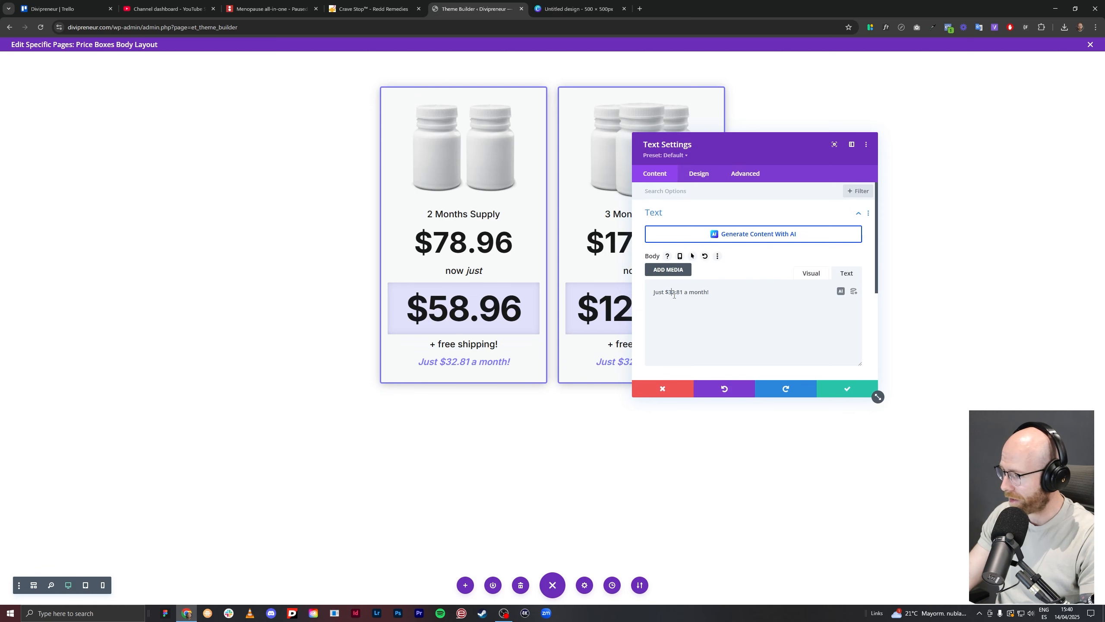
key(BackSpace)
key(BackSpace)
text(29)
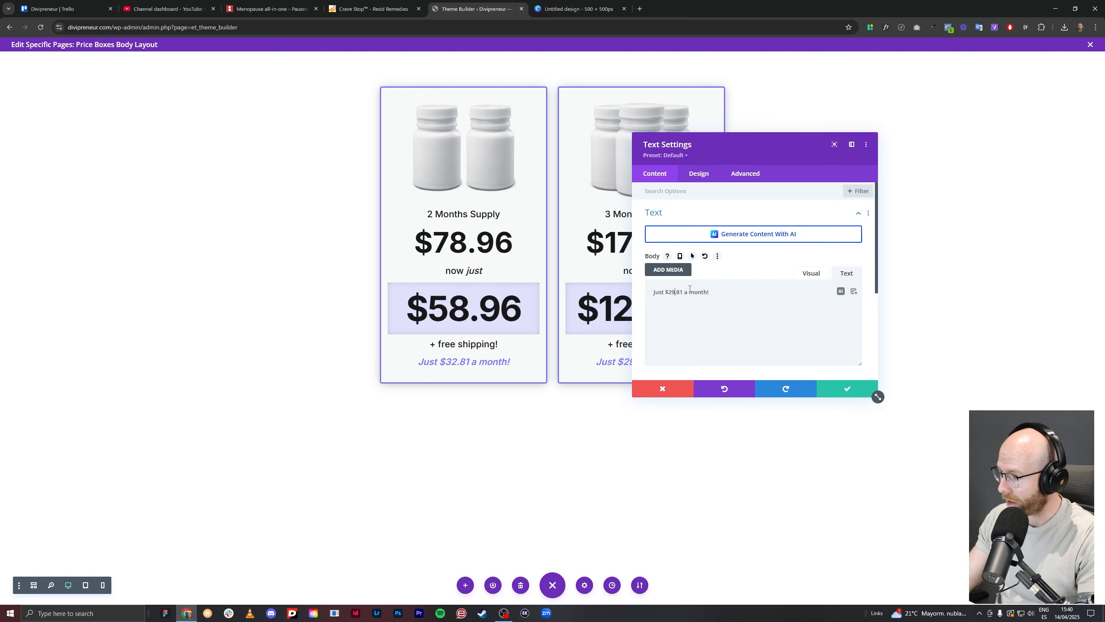
click(830, 396)
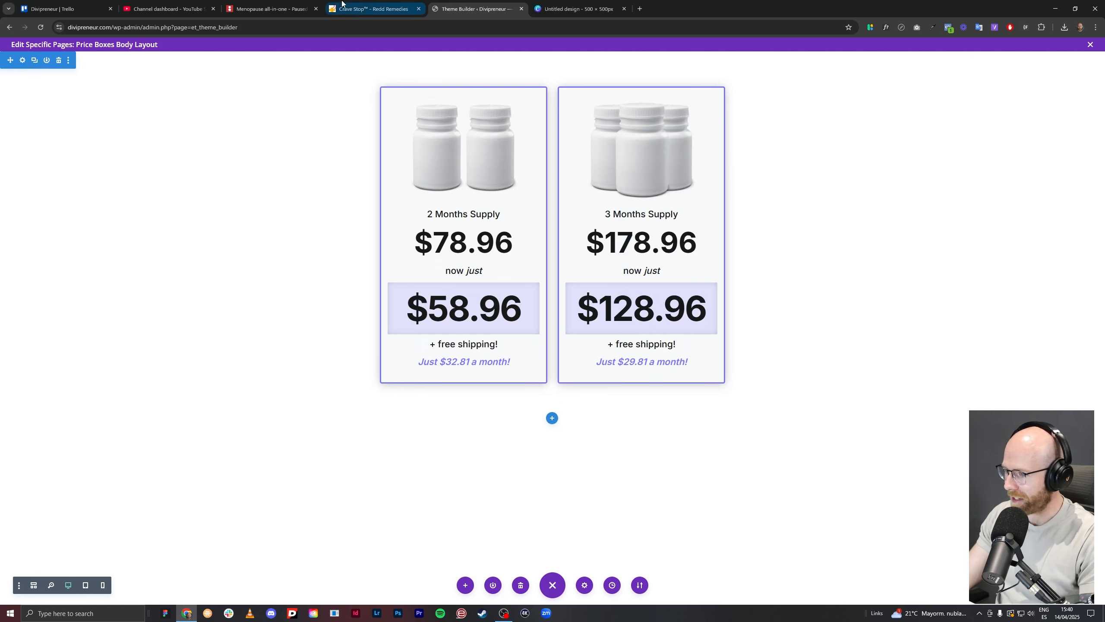
Copy the 60-day refund policy sentence from the 2-bottle box on the Crave Stop page.
click(374, 9)
click(291, 420)
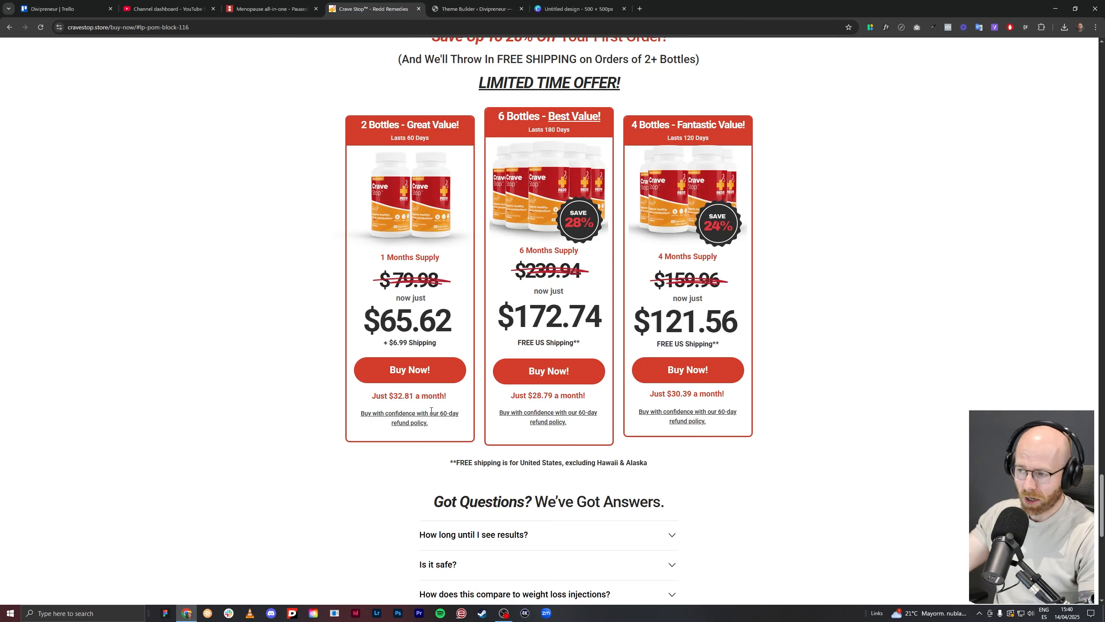
drag(440, 426, 372, 417)
click(236, 227)
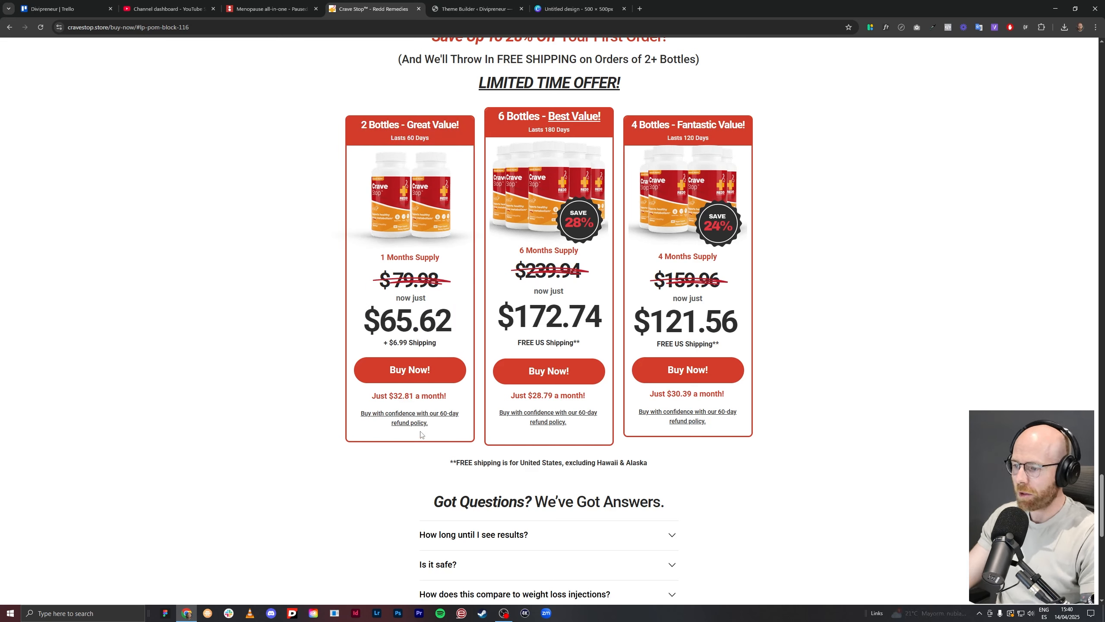
drag(435, 425, 367, 421)
key(ctrl+c)
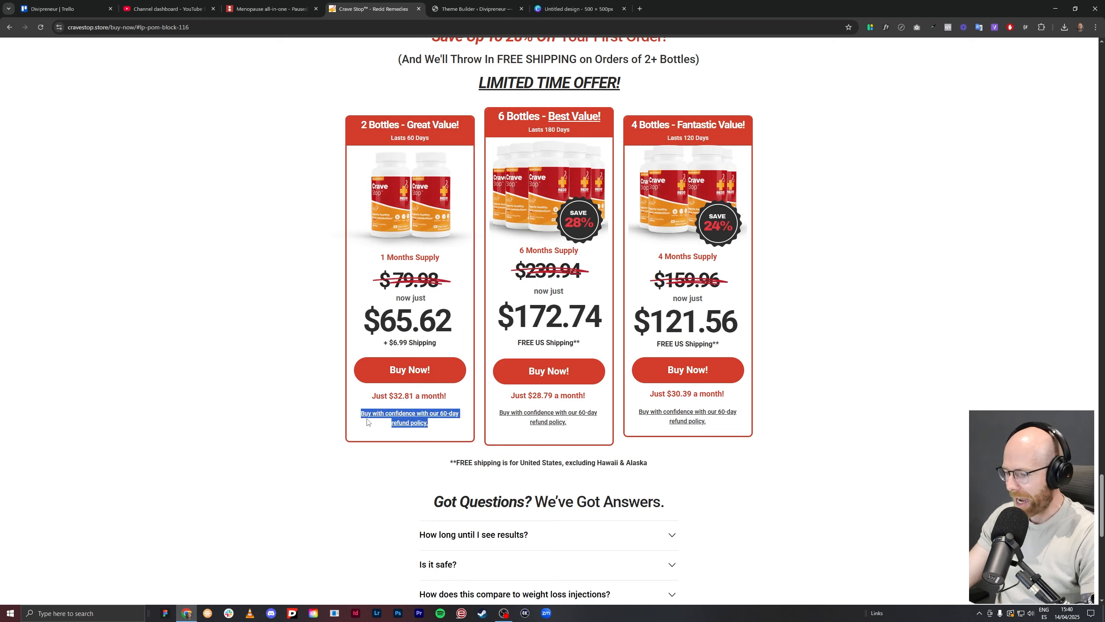
Add a copy of the shipping text below the first column's monthly price, reading "Buy with confidence with our 60-day refund policy.".
click(476, 9)
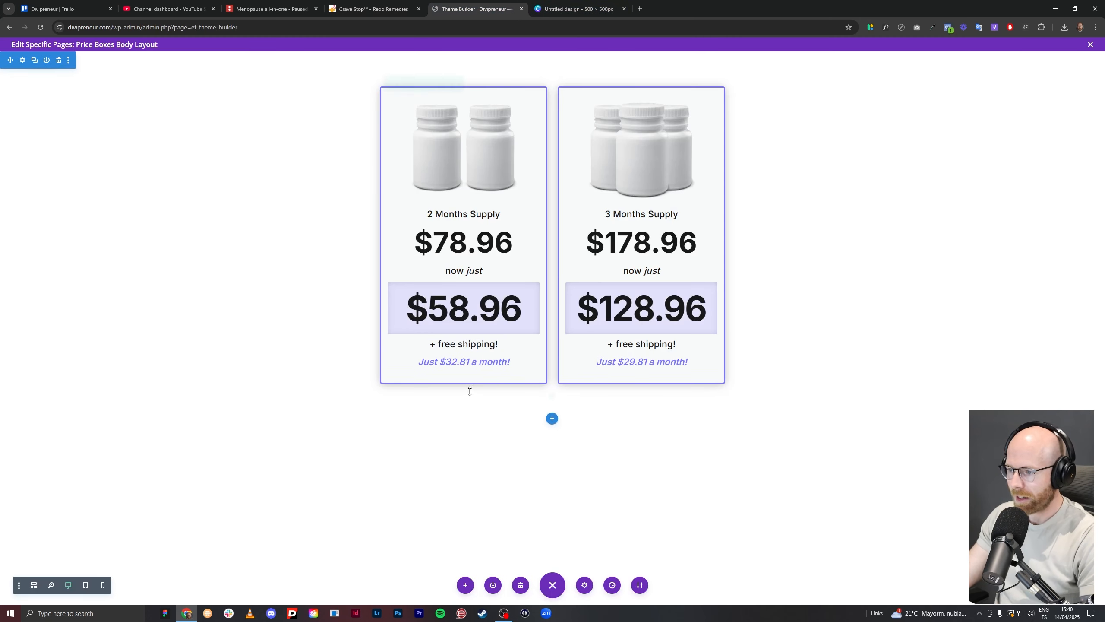
key(ctrl+v)
click(448, 374)
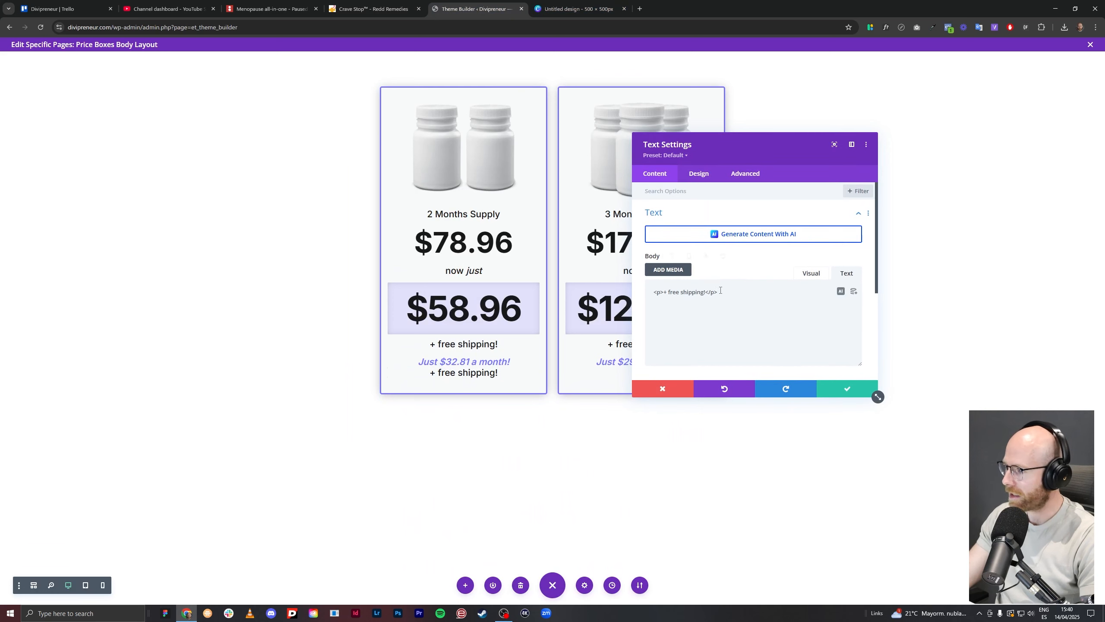
key(ctrl+a)
key(ctrl+v)
triple_click(694, 292)
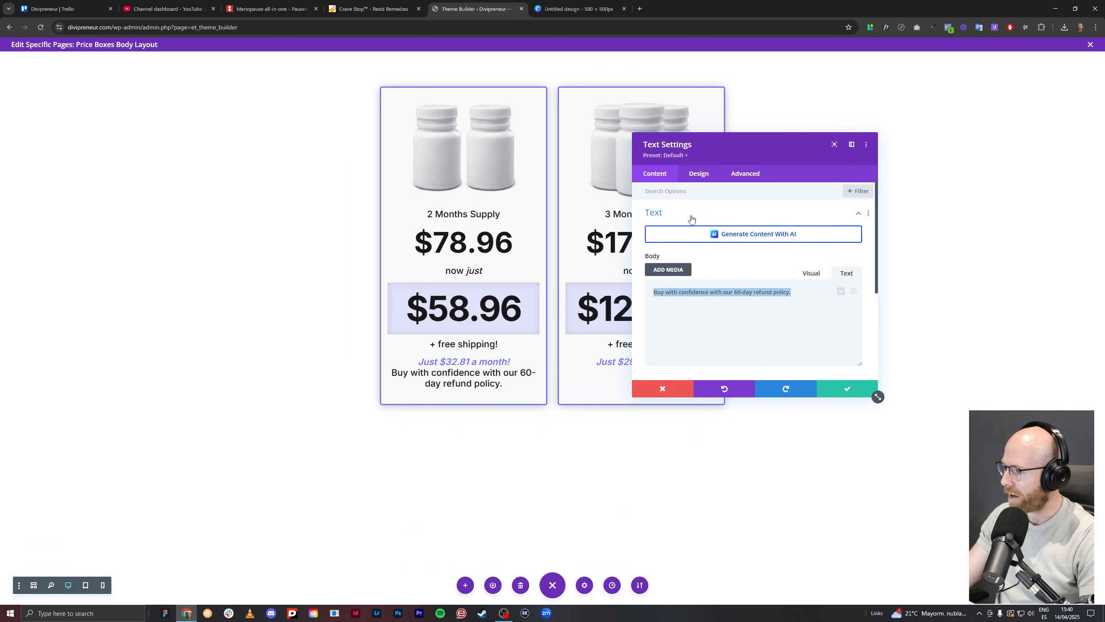
Set the refund policy text's size to 15px and underline it.
click(699, 174)
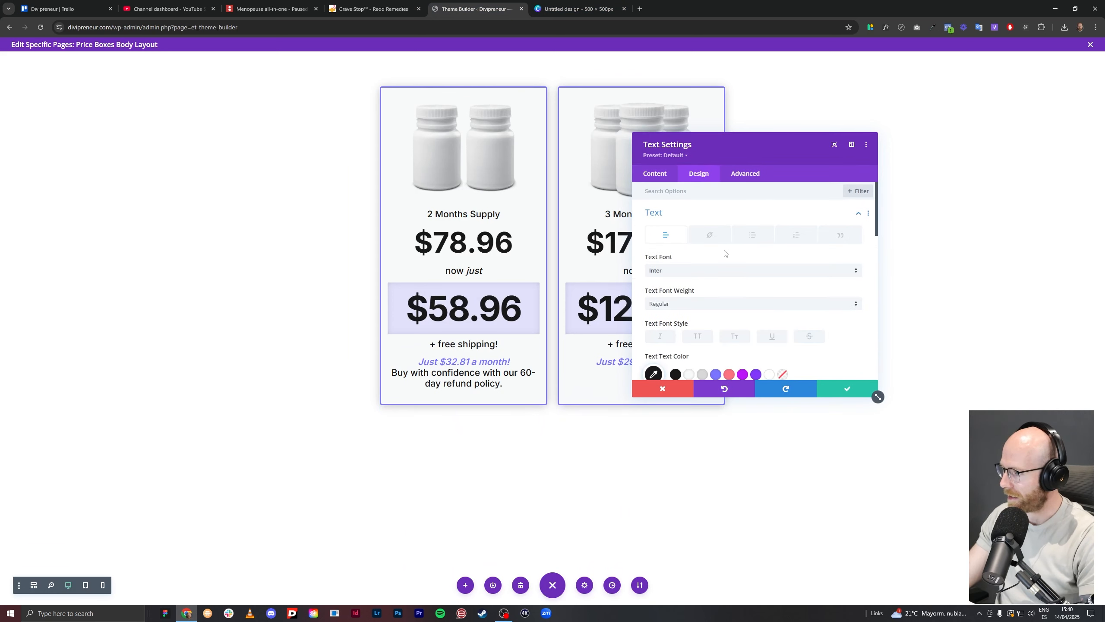
scroll(725, 254, down, 3)
mouse_move(663, 295)
mouse_down()
mouse_move(677, 294)
mouse_move(668, 297)
mouse_up()
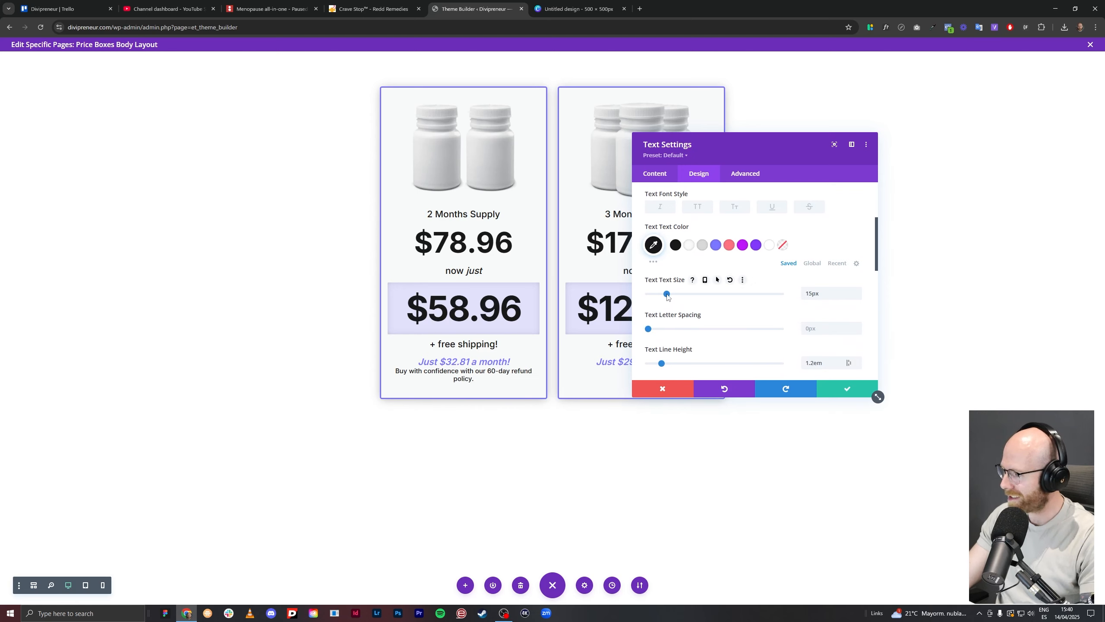
scroll(785, 361, down, 3)
scroll(783, 283, up, 3)
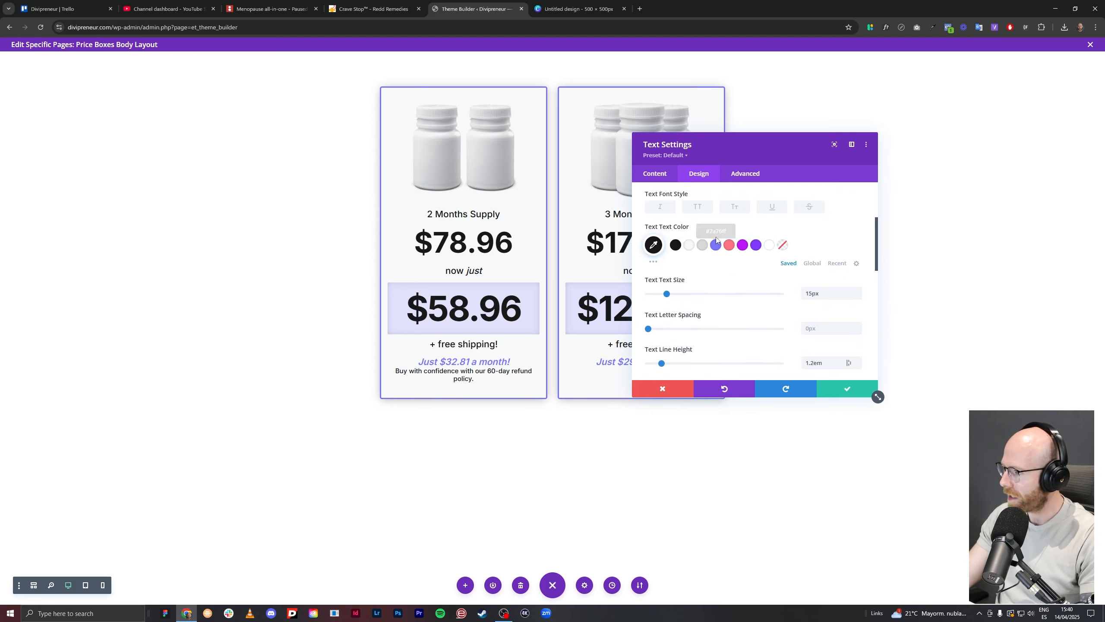
click(782, 208)
scroll(696, 322, down, 5)
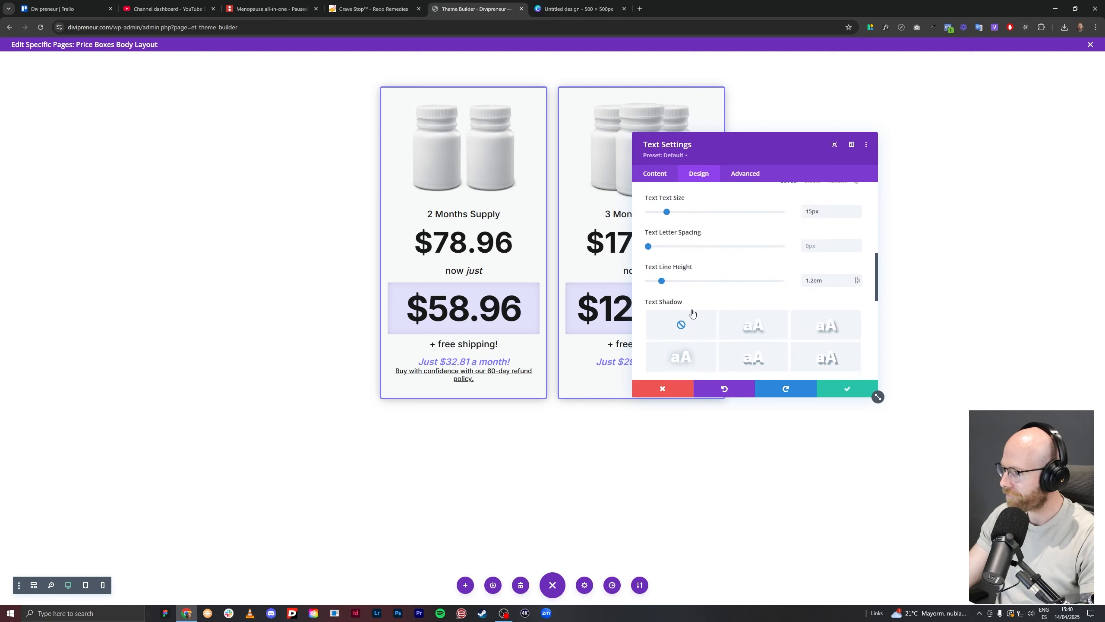
Set the top margin of the first column's refund policy text to 20px.
scroll(681, 342, down, 1)
click(682, 341)
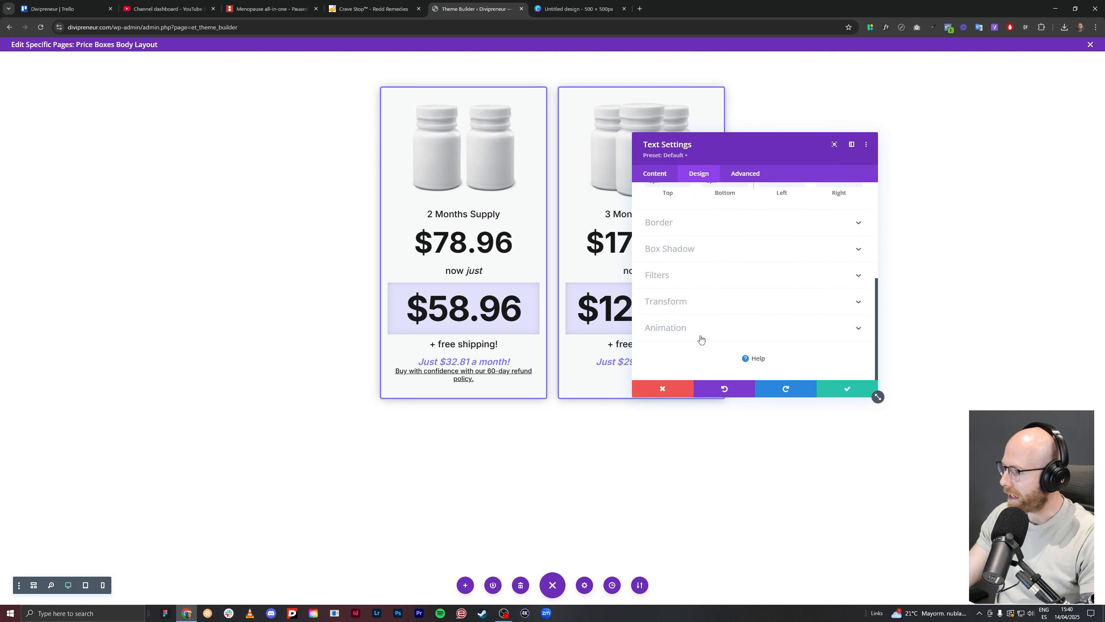
click(696, 226)
click(668, 226)
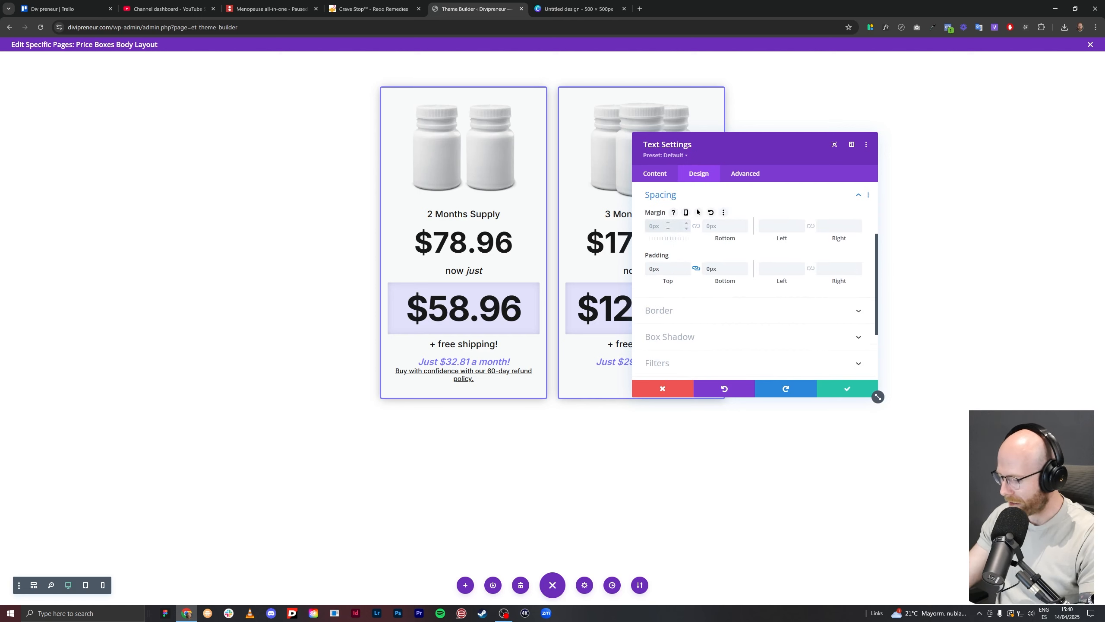
text(20px)
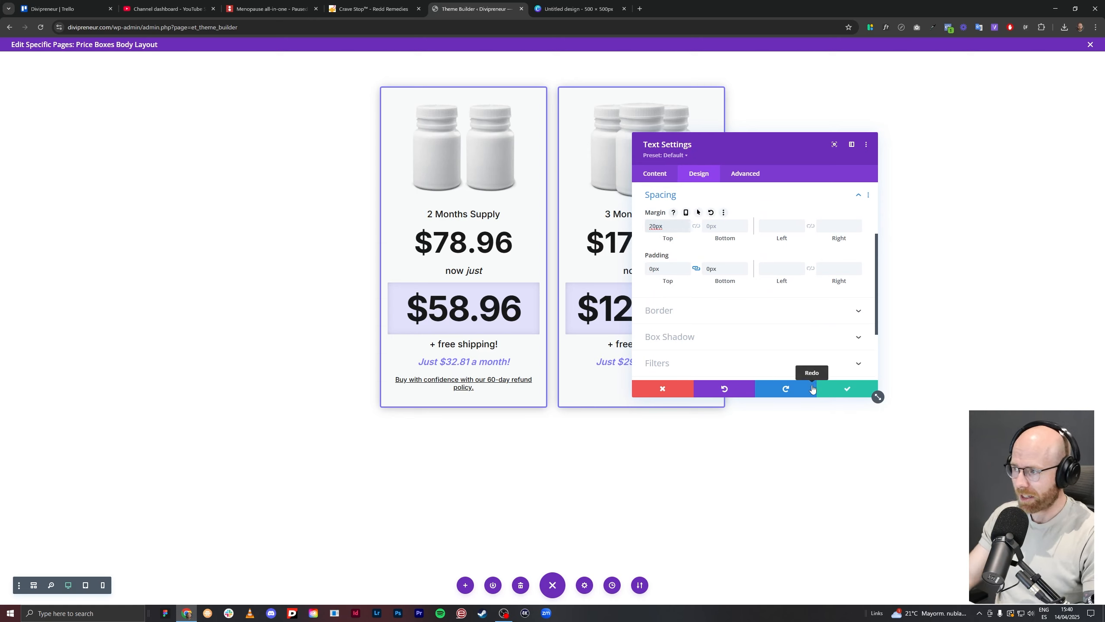
Limit the refund policy text to a maximum width of 260px and centre the module in its column.
scroll(692, 353, up, 5)
scroll(688, 274, down, 2)
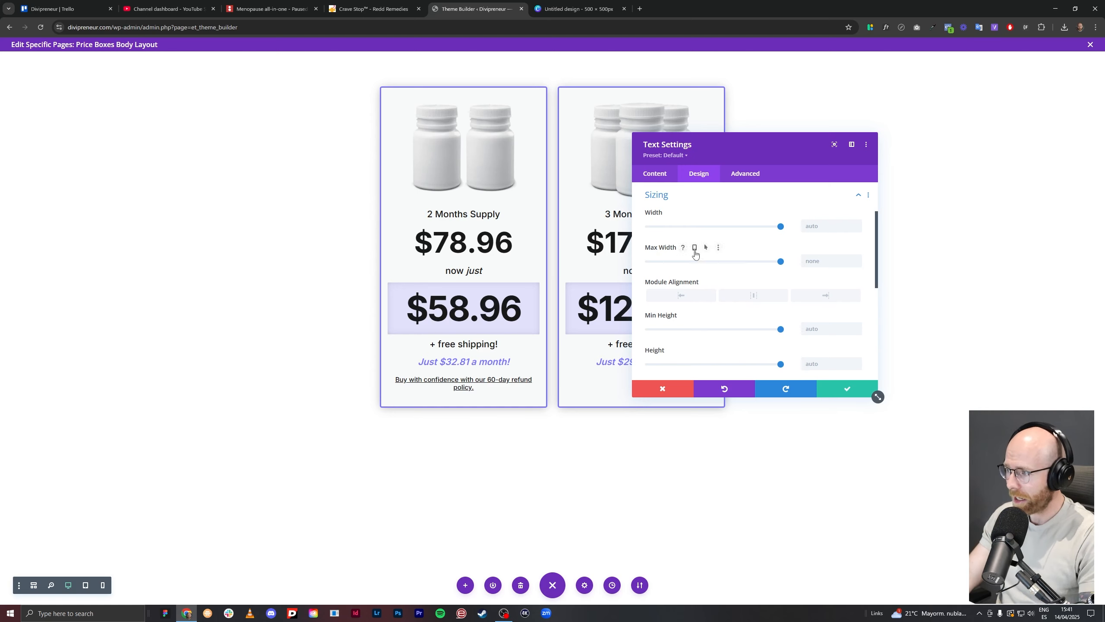
click(821, 256)
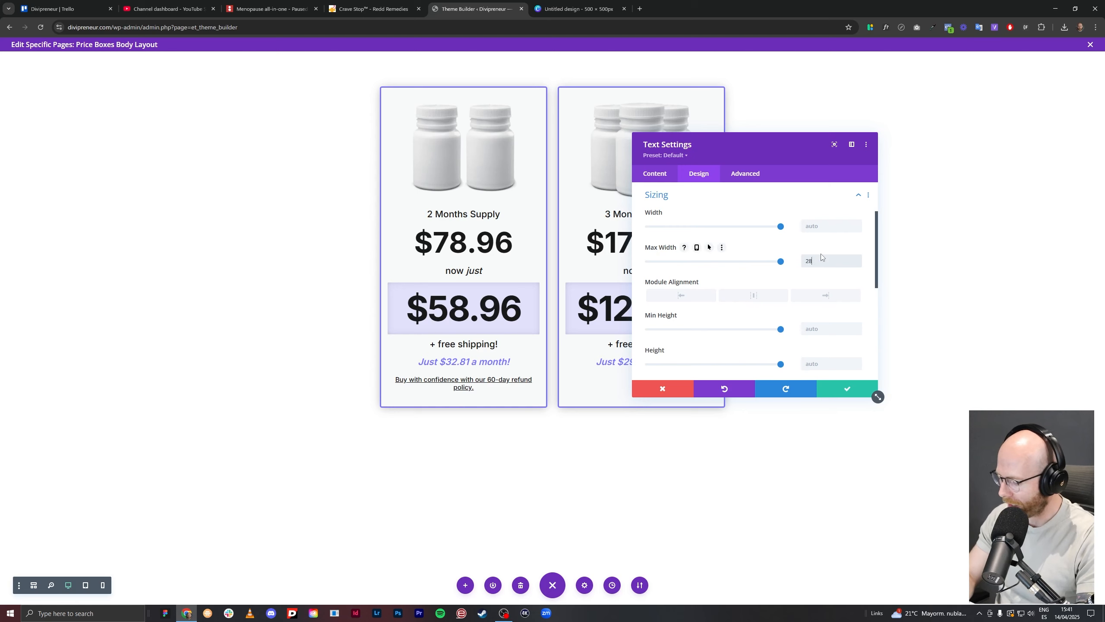
text(280px)
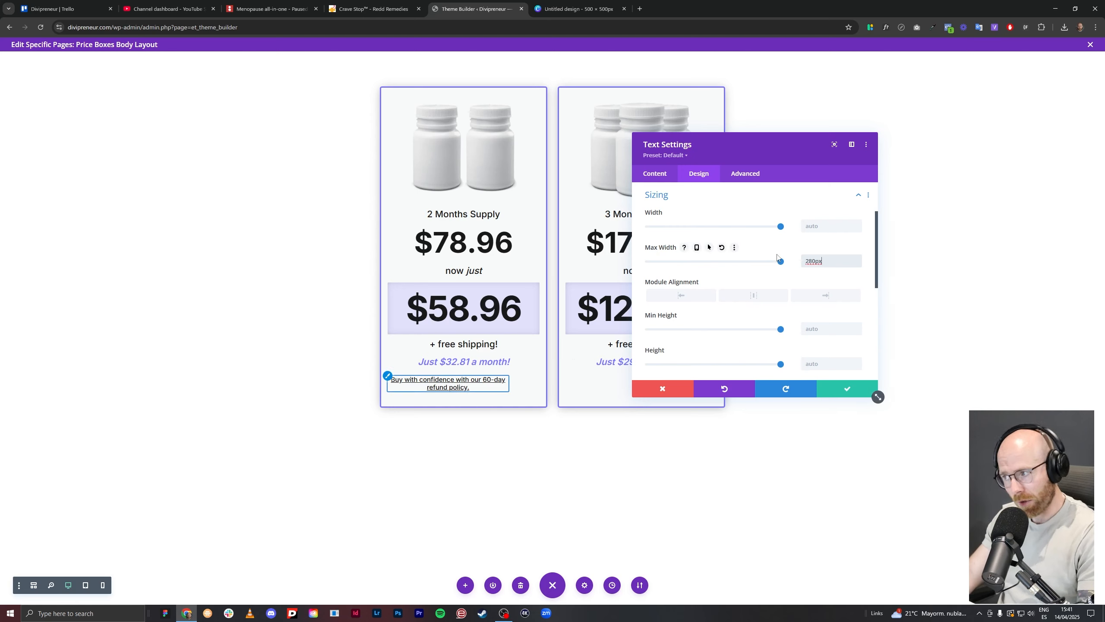
click(813, 263)
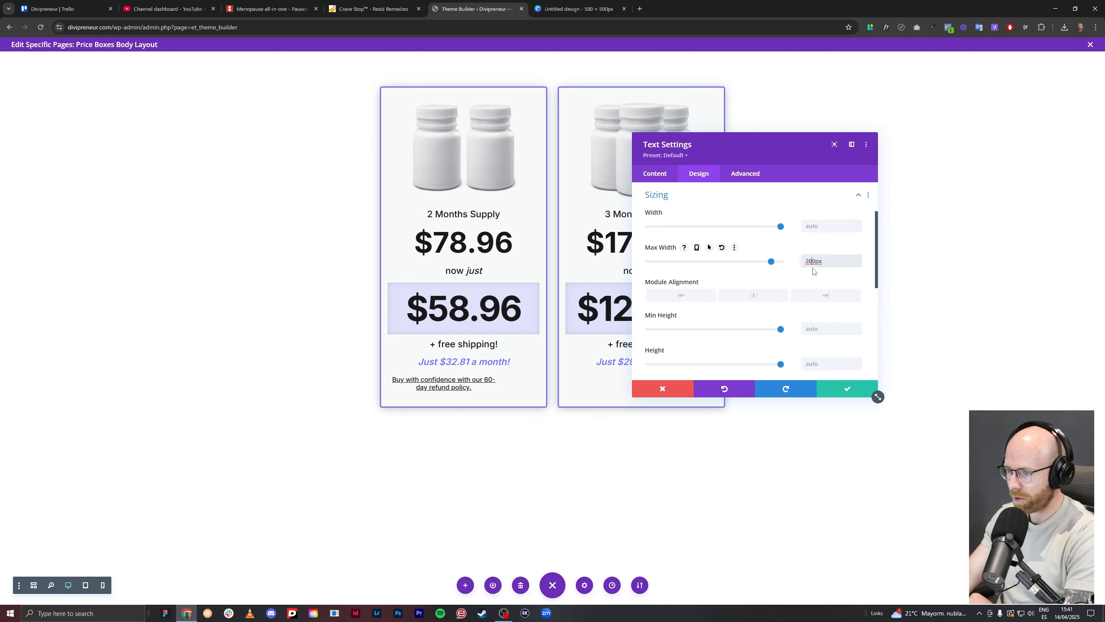
click(760, 296)
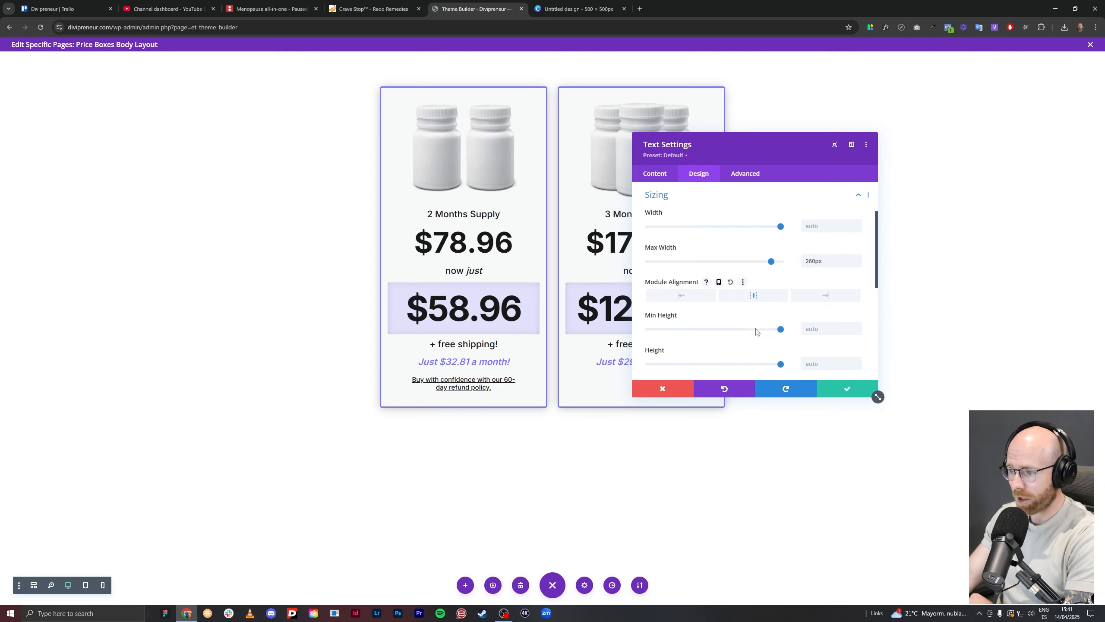
Save the refund policy text settings and place a copy below the second column's monthly price.
click(836, 391)
click(460, 380)
drag(434, 380, 666, 387)
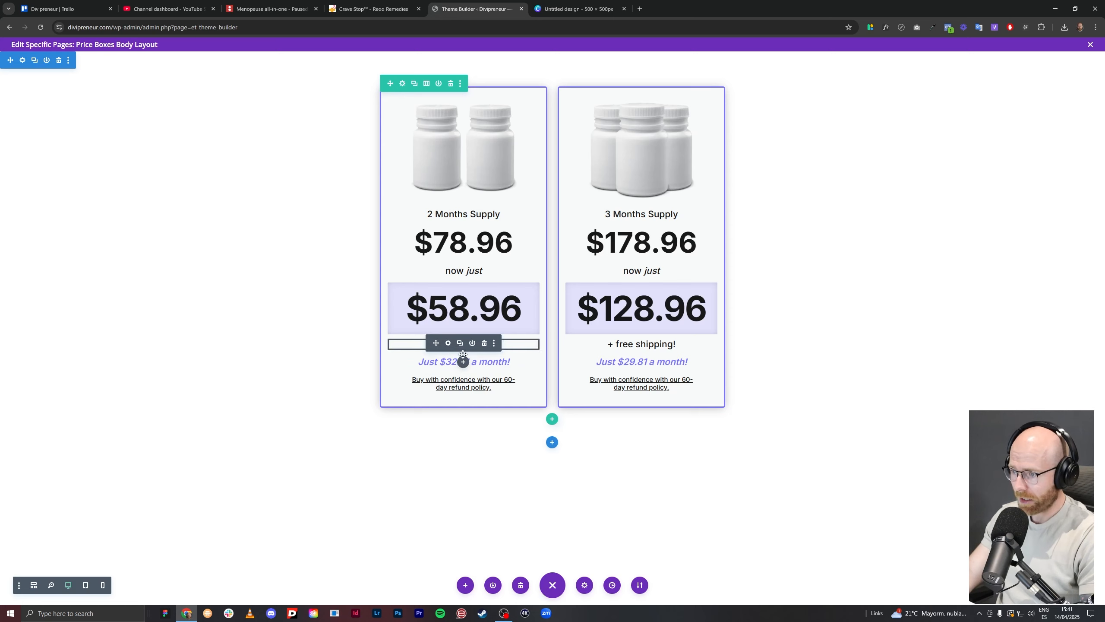
Insert a Button module below the first column's shipping text and label it "Buy Now!".
click(463, 362)
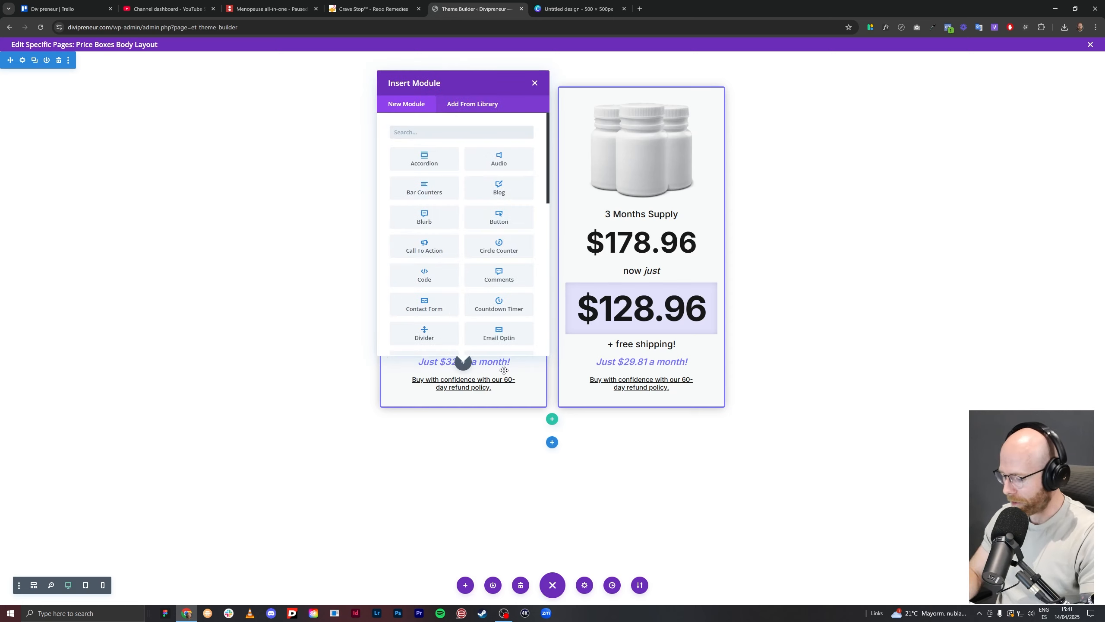
text(but)
click(435, 167)
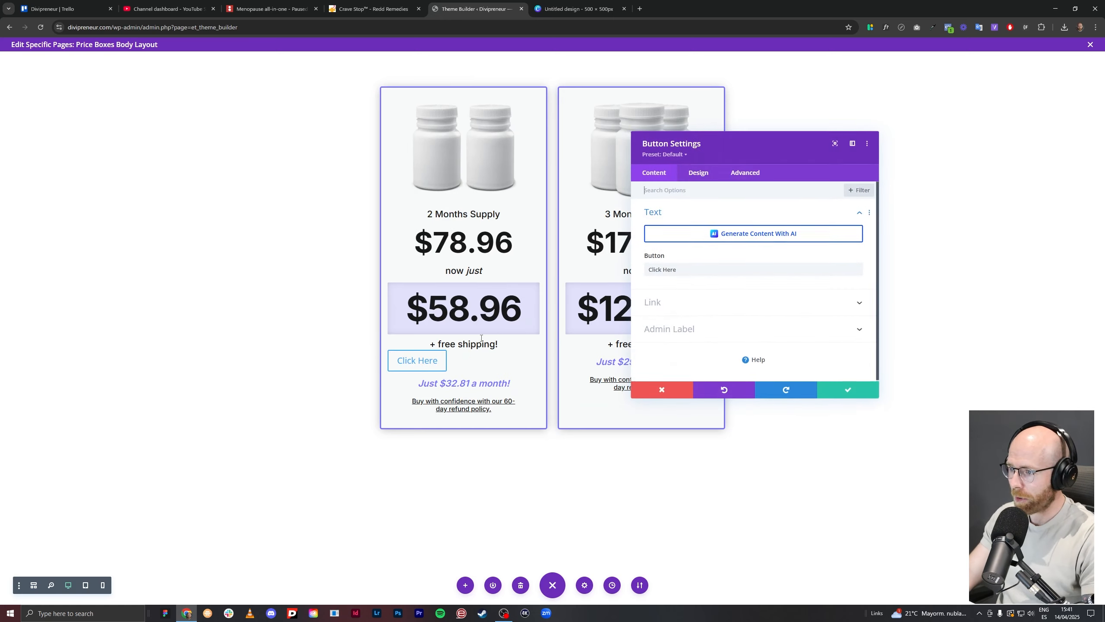
drag(714, 269, 640, 272)
text(Buy)
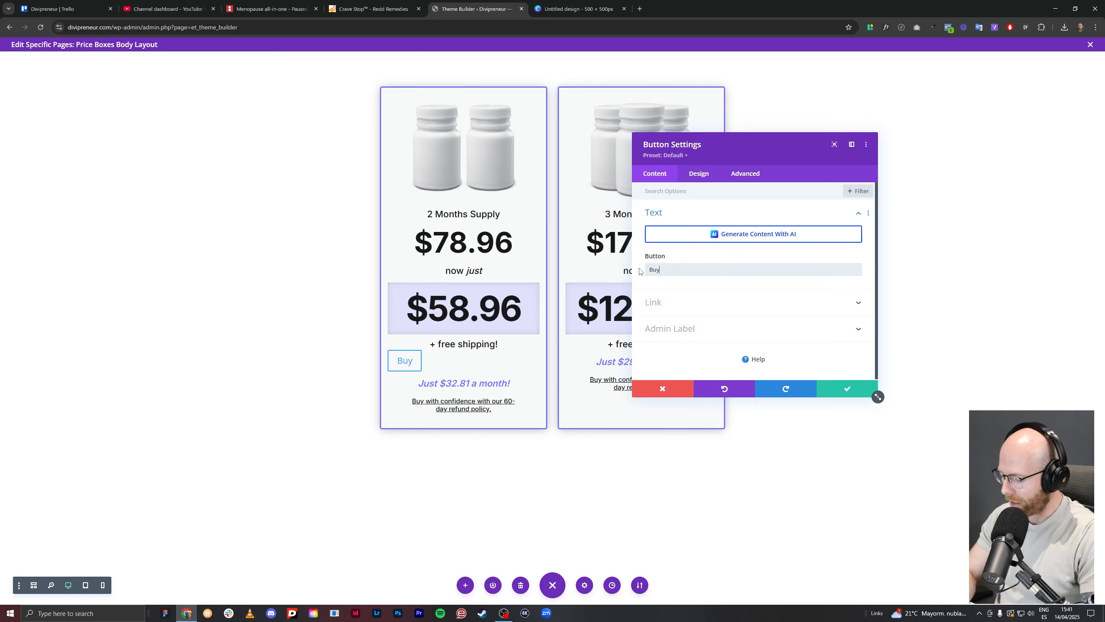
text( Now!)
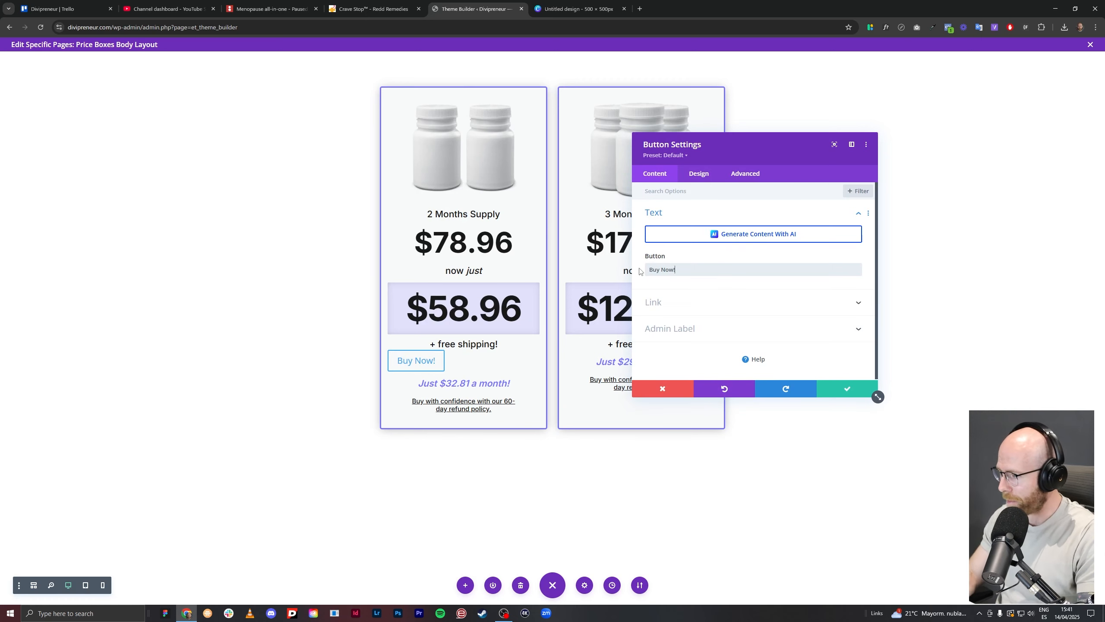
Change the button's label to "Save 20% Now!".
drag(684, 269, 646, 270)
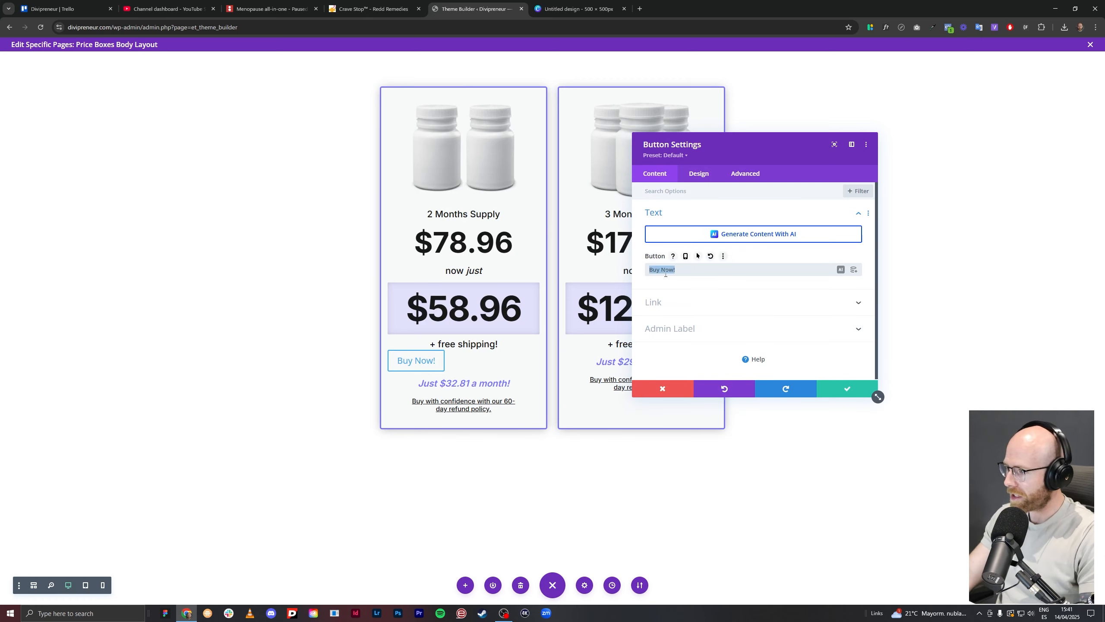
text(Save )
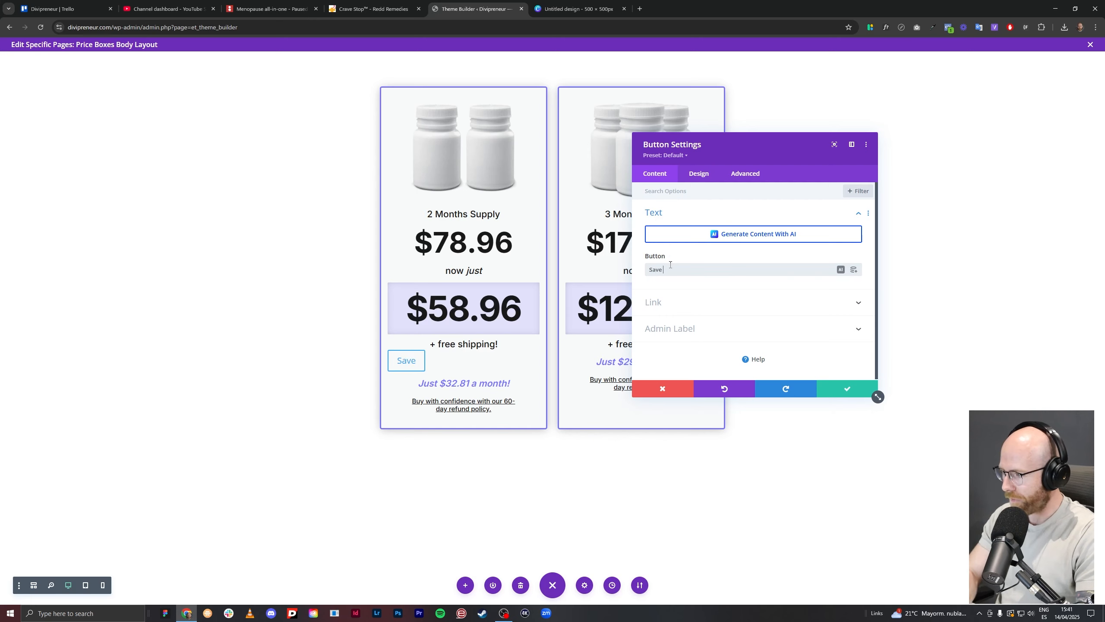
text(20%!)
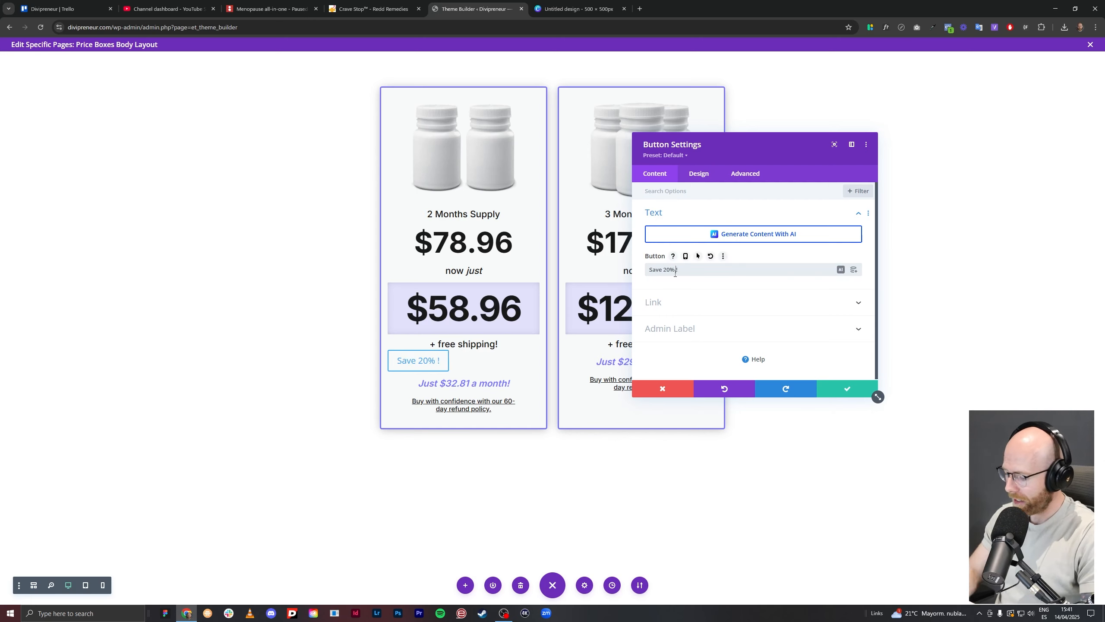
text(Now)
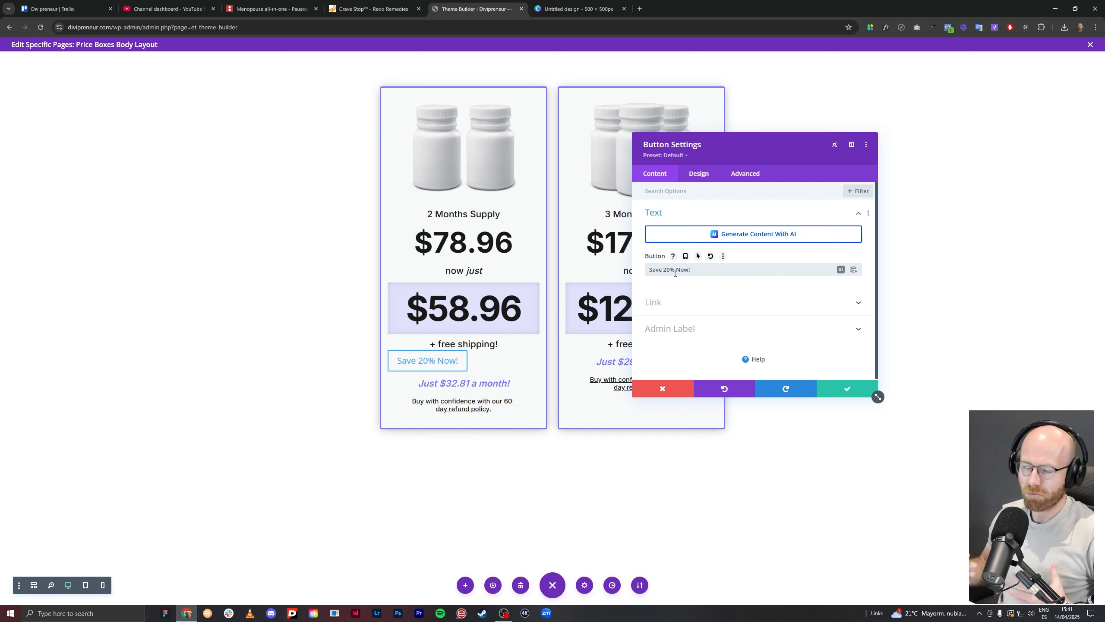
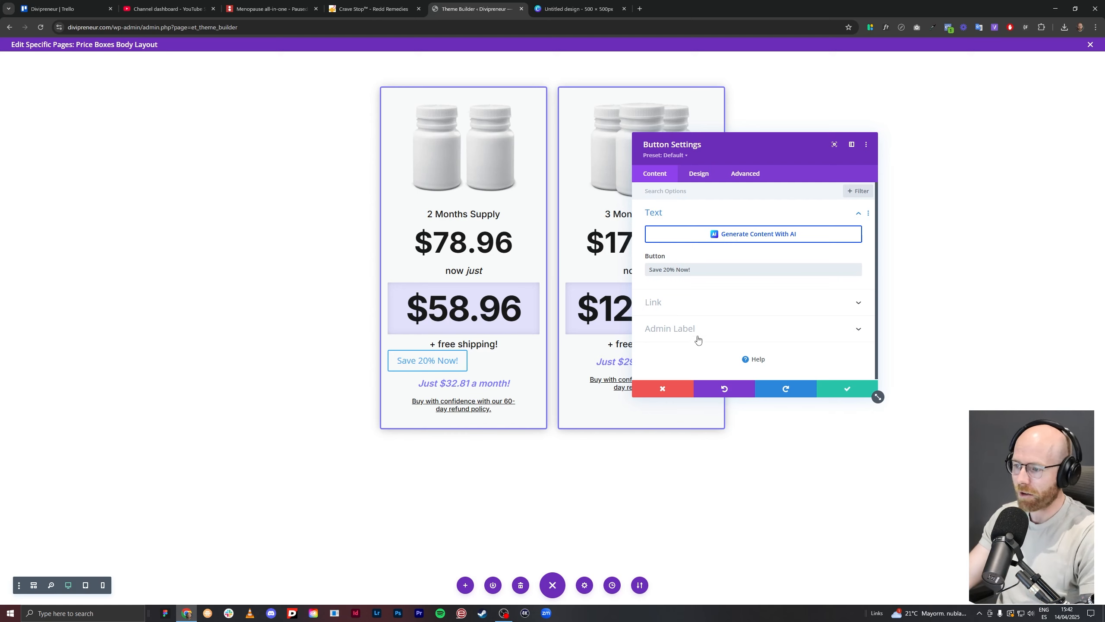
click(678, 306)
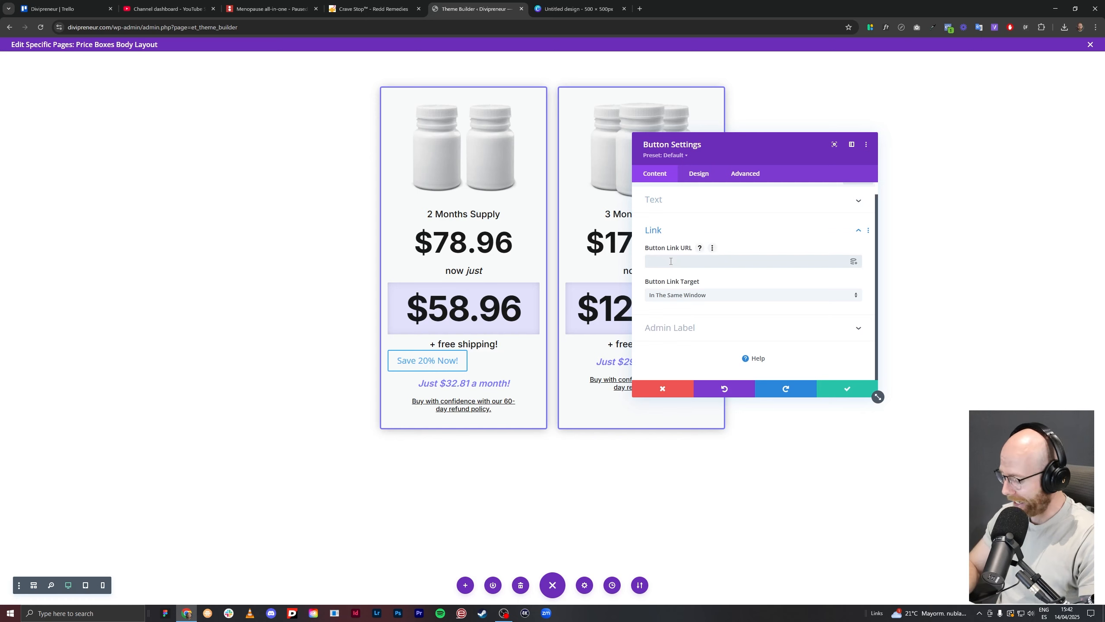
click(784, 226)
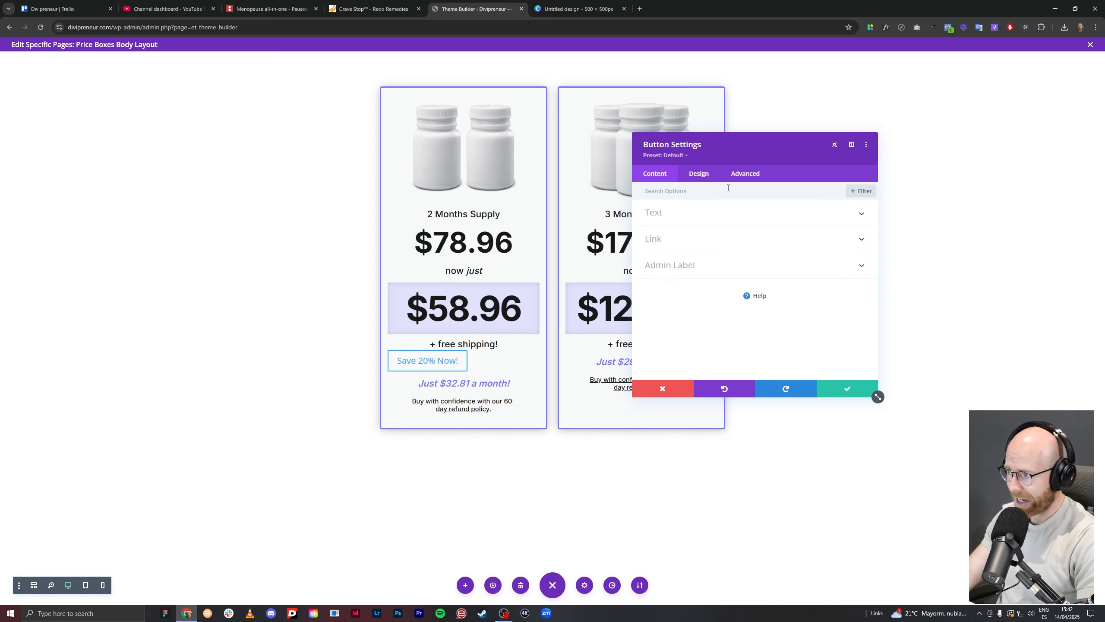
Centre-align the "Save 20% Now!" button in the first price box.
click(699, 173)
click(695, 214)
click(760, 246)
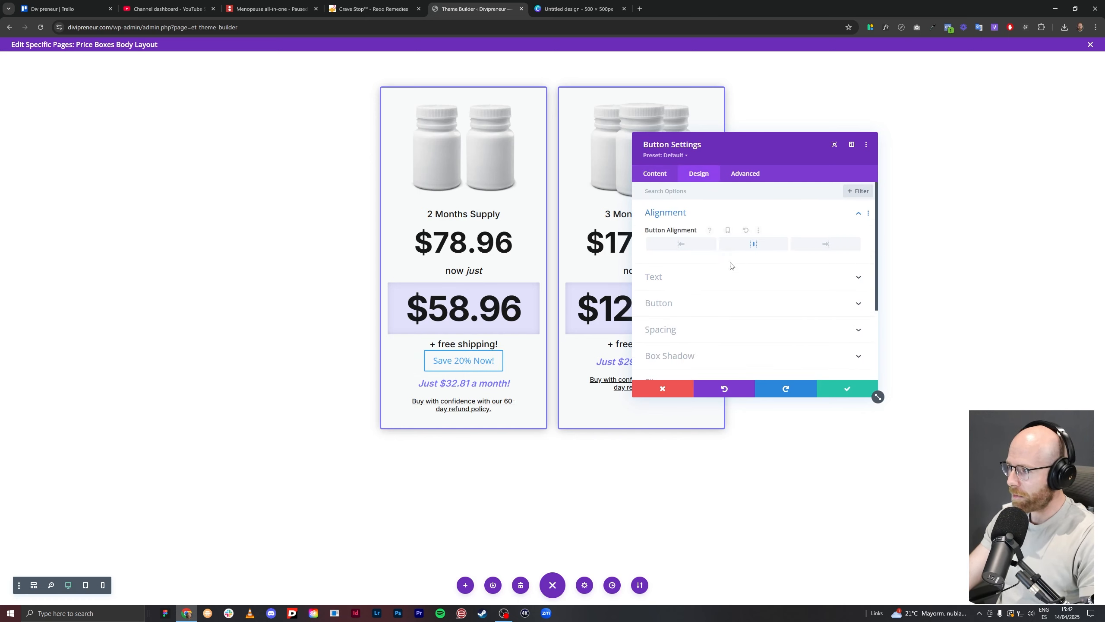
Enable custom styles for the button and set its text size to 24px.
click(687, 304)
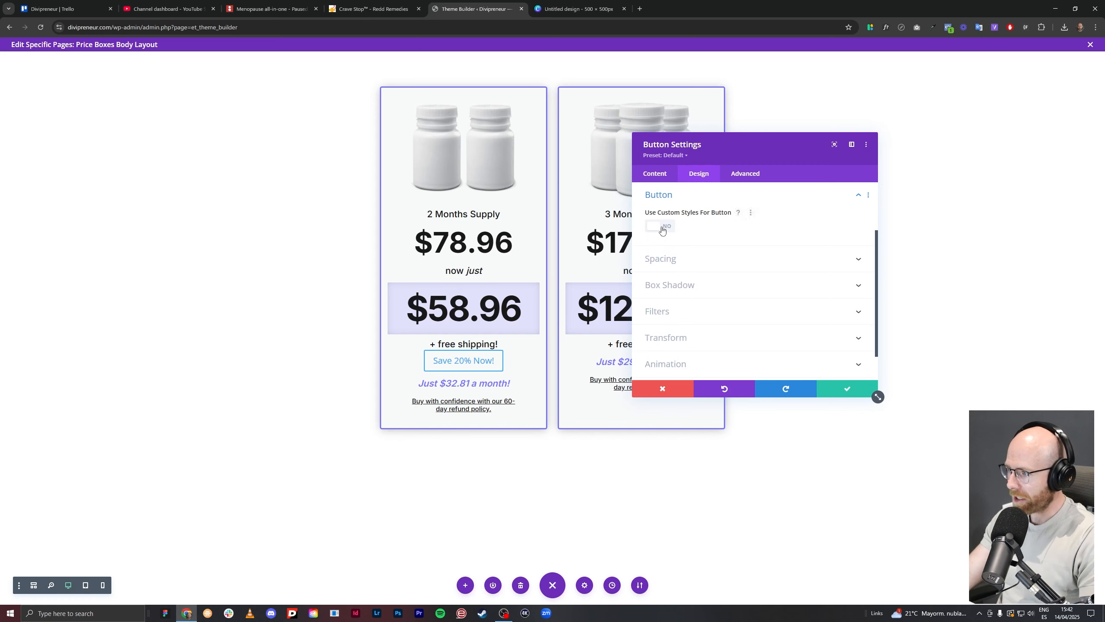
click(661, 226)
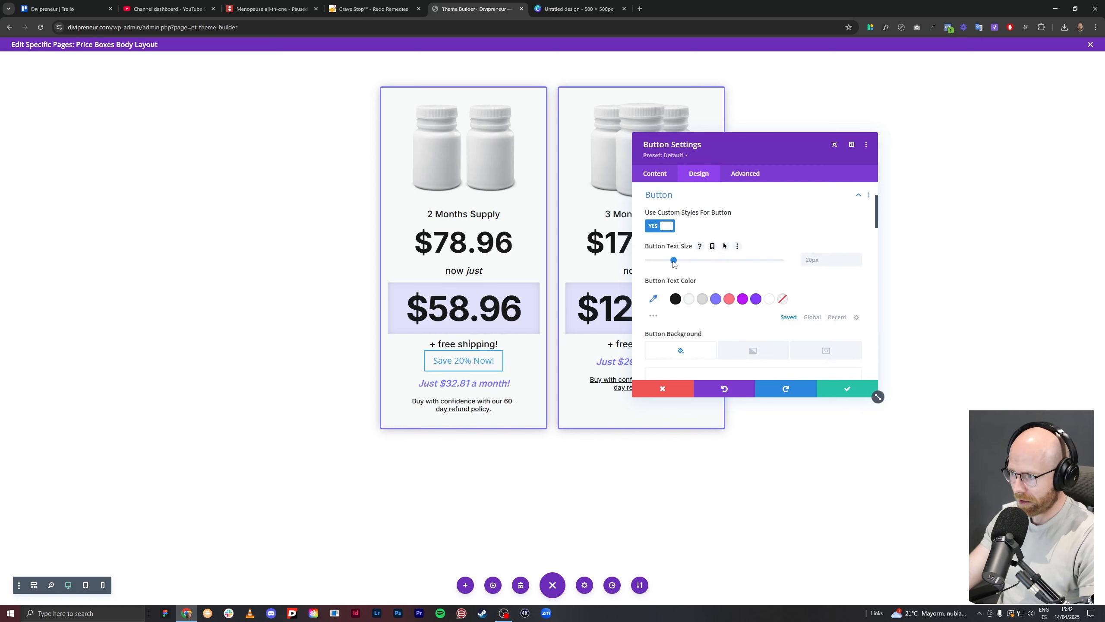
drag(673, 263, 680, 263)
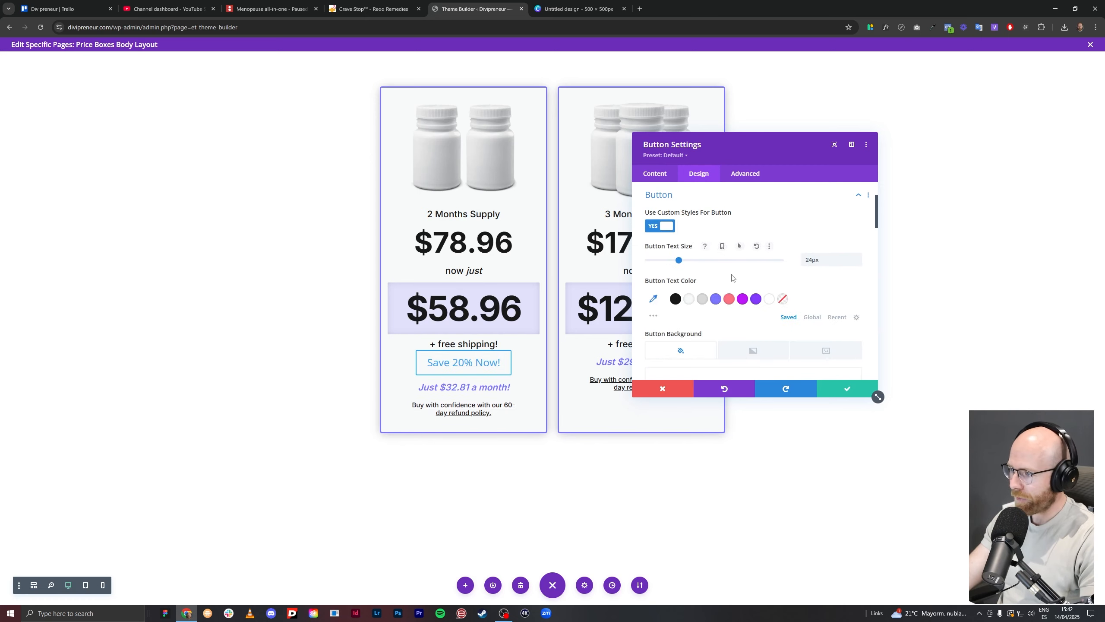
Give the button off-white text and a solid purple background from the saved colours.
scroll(735, 277, down, 1)
click(729, 255)
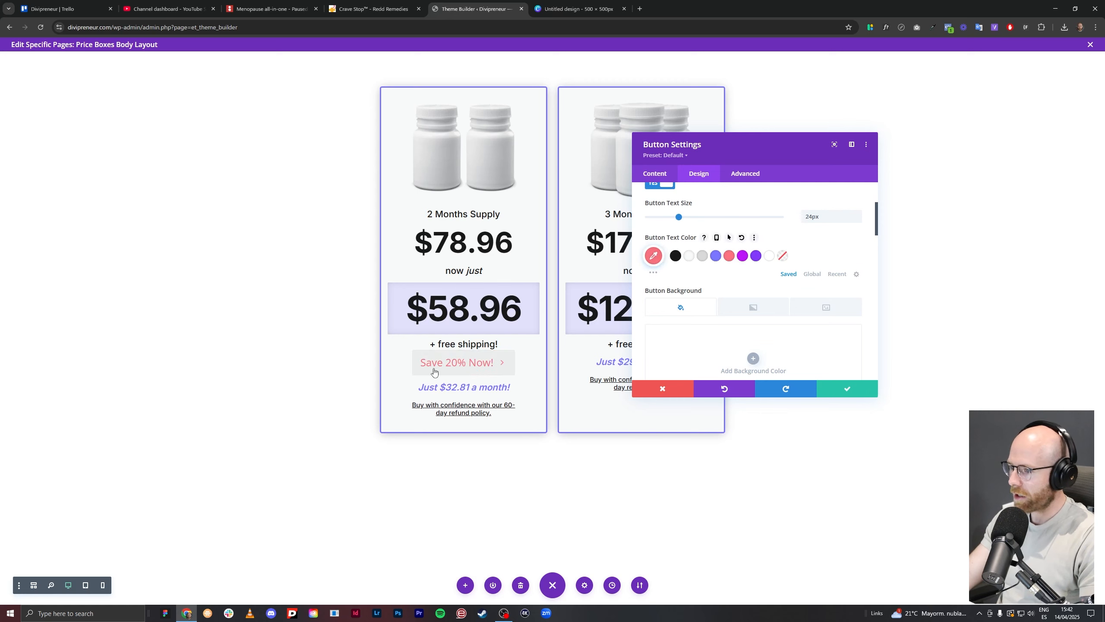
scroll(767, 314, down, 1)
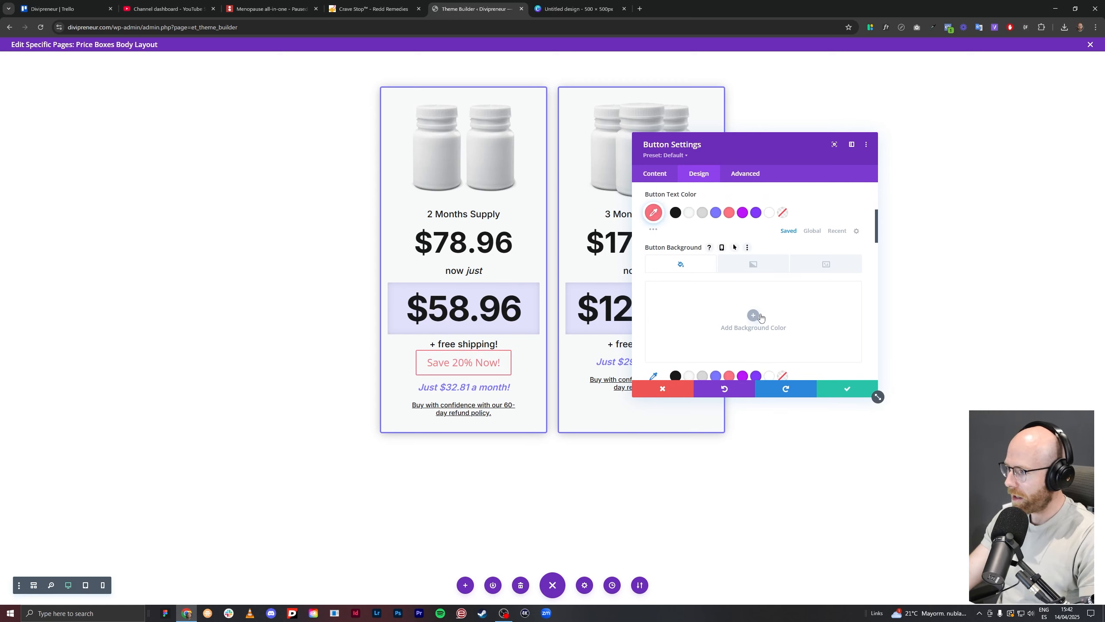
click(753, 315)
click(689, 213)
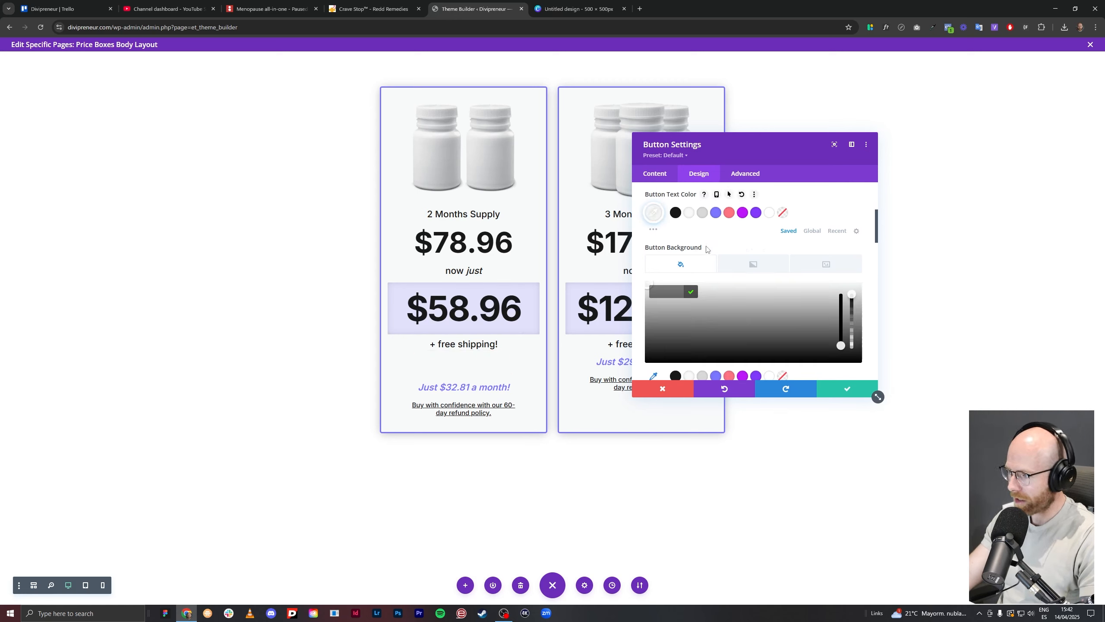
click(731, 377)
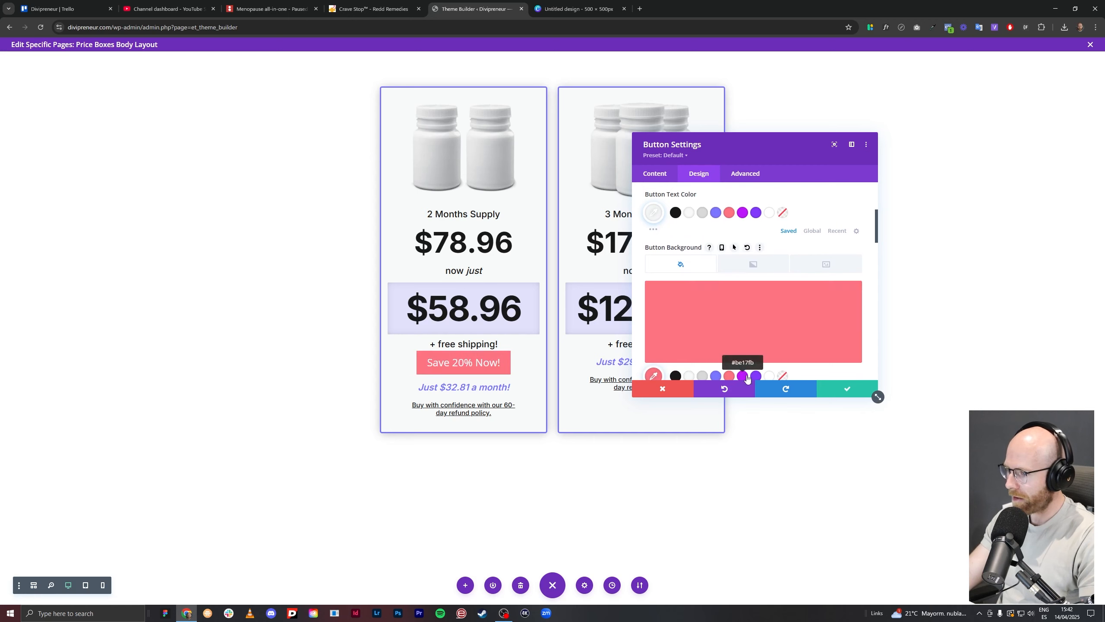
click(754, 380)
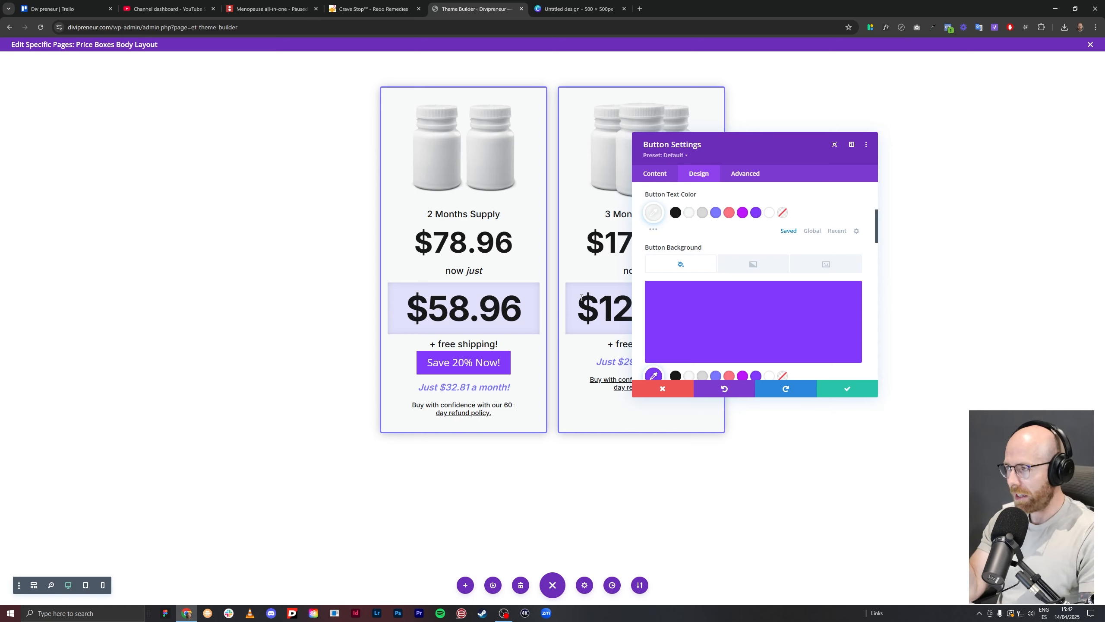
Examine the buy buttons' styling in the price boxes on the Crave Stop and Paused pages.
click(374, 9)
click(409, 383)
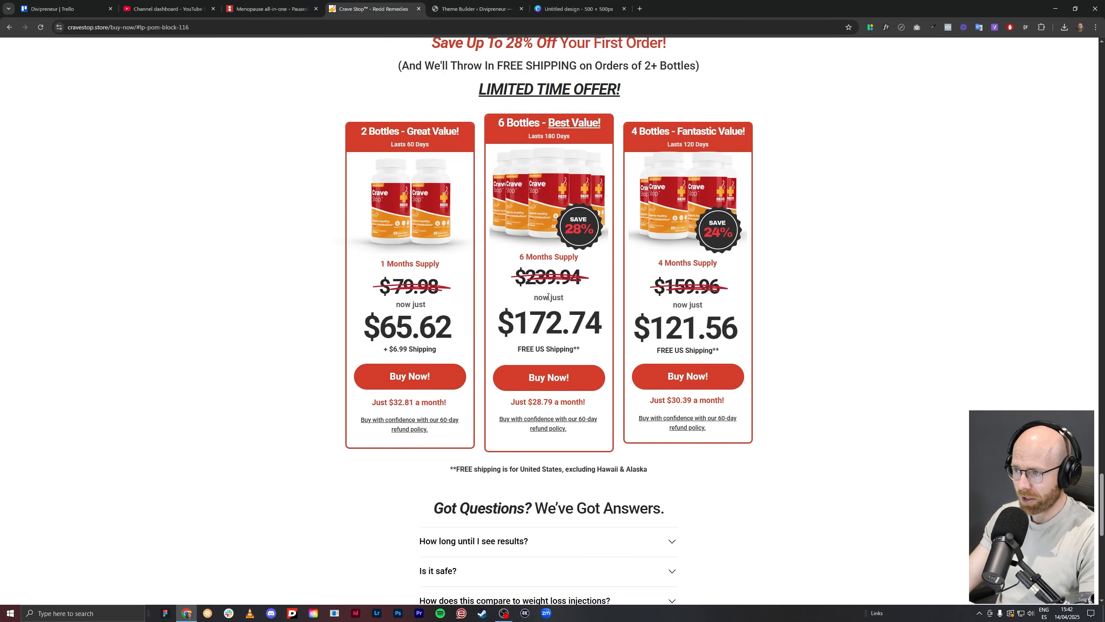
scroll(409, 383, up, 5)
scroll(409, 382, down, 3)
click(276, 13)
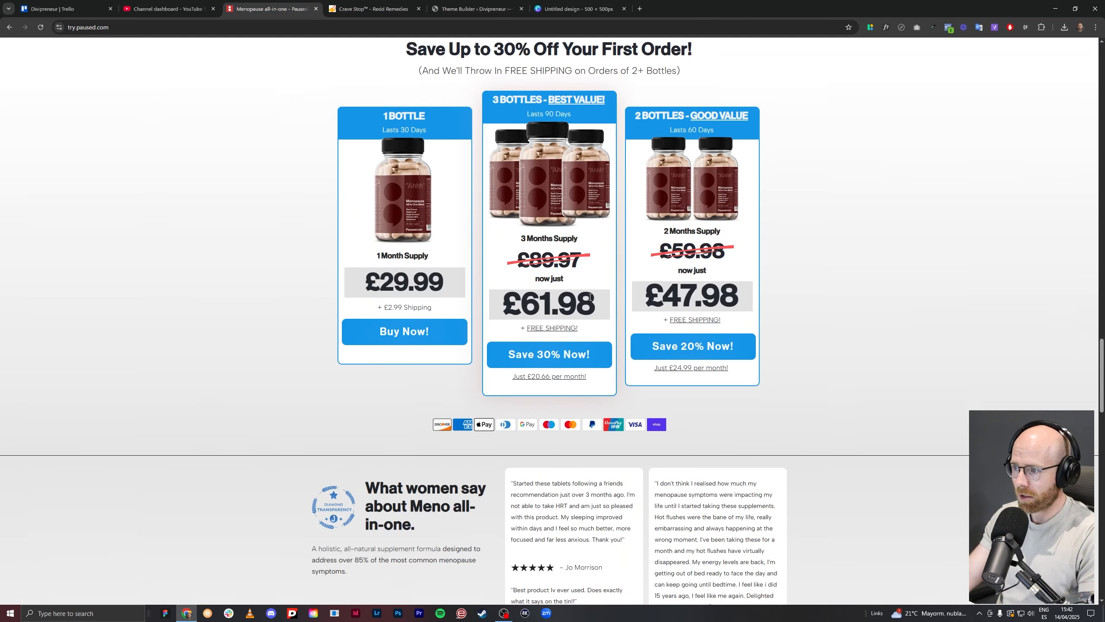
scroll(625, 347, down, 1)
scroll(625, 347, up, 10)
scroll(621, 356, down, 10)
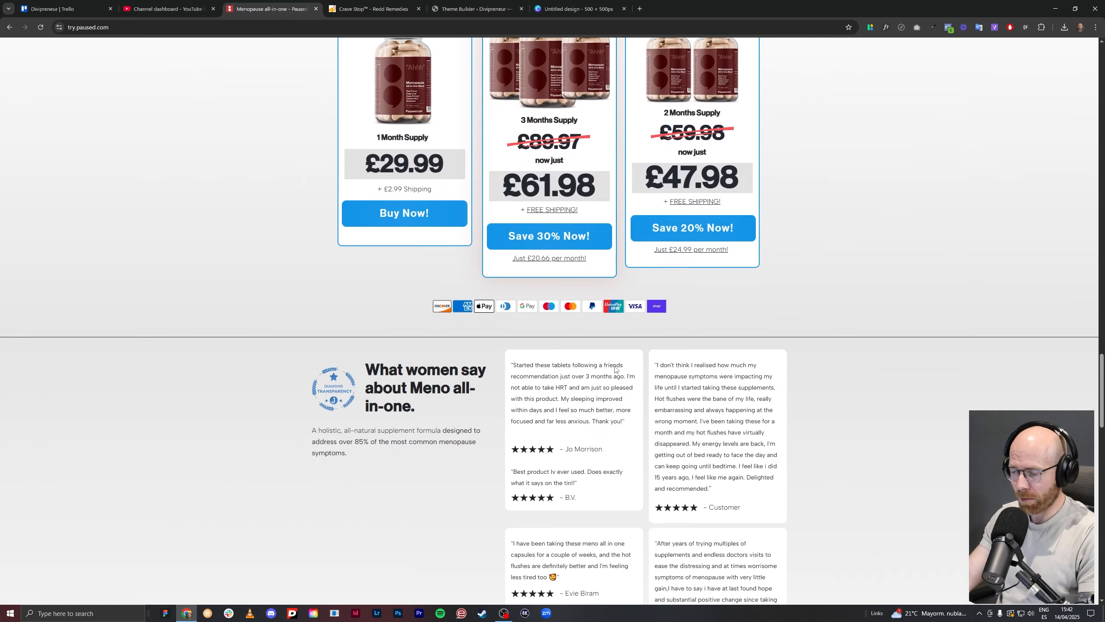
scroll(615, 369, up, 2)
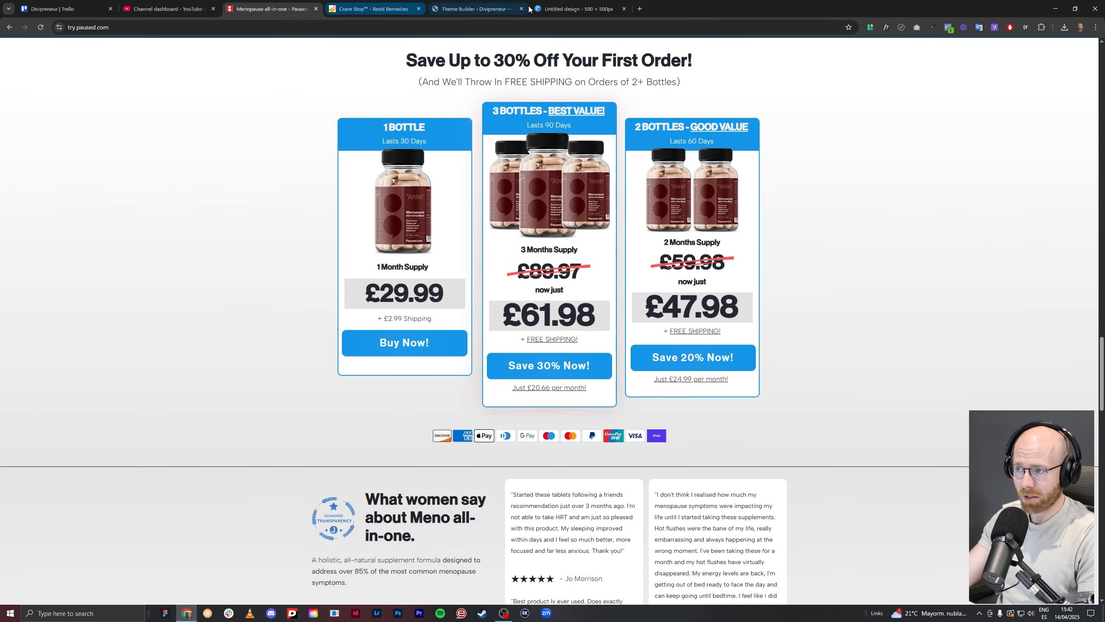
Return to the Theme Builder and give the button a gradient background starting with the saved purple #8239fc.
click(493, 10)
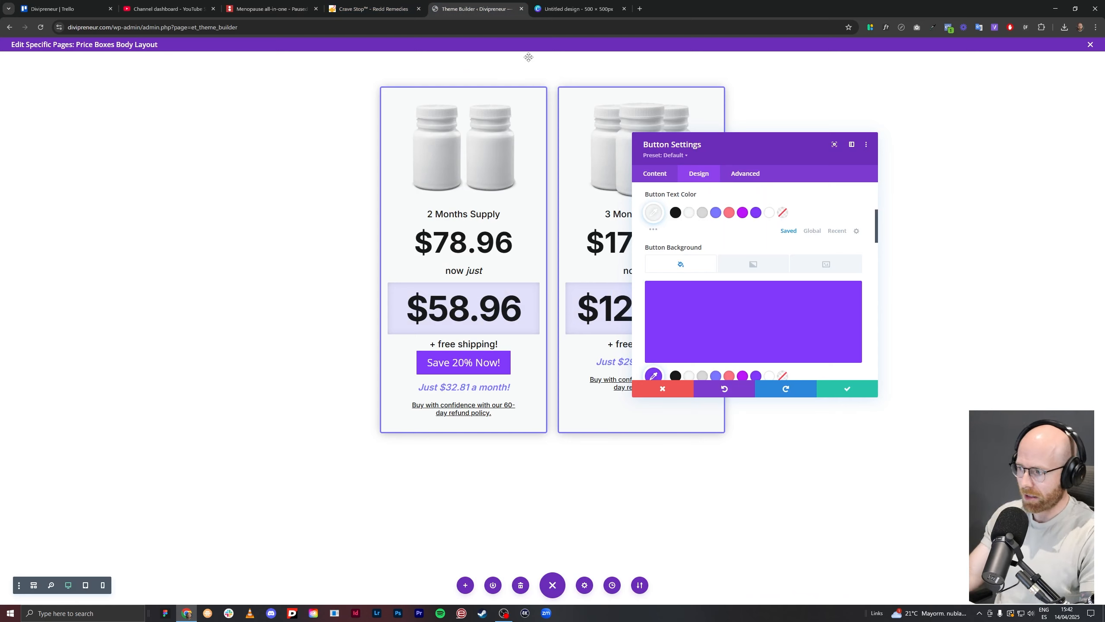
scroll(719, 301, down, 2)
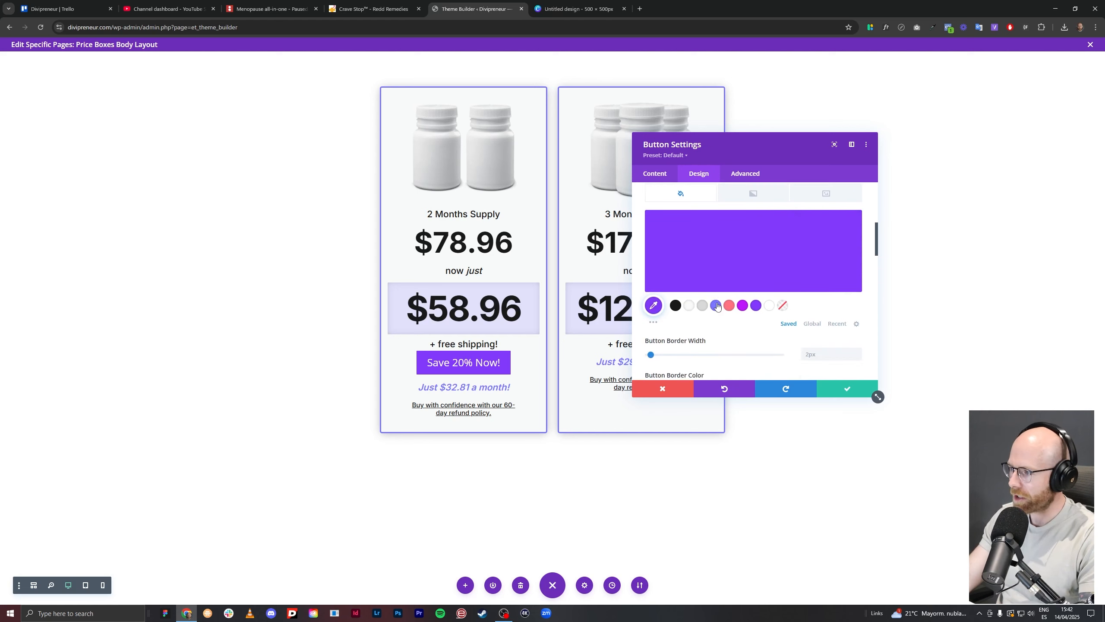
scroll(717, 307, up, 1)
click(739, 220)
click(703, 300)
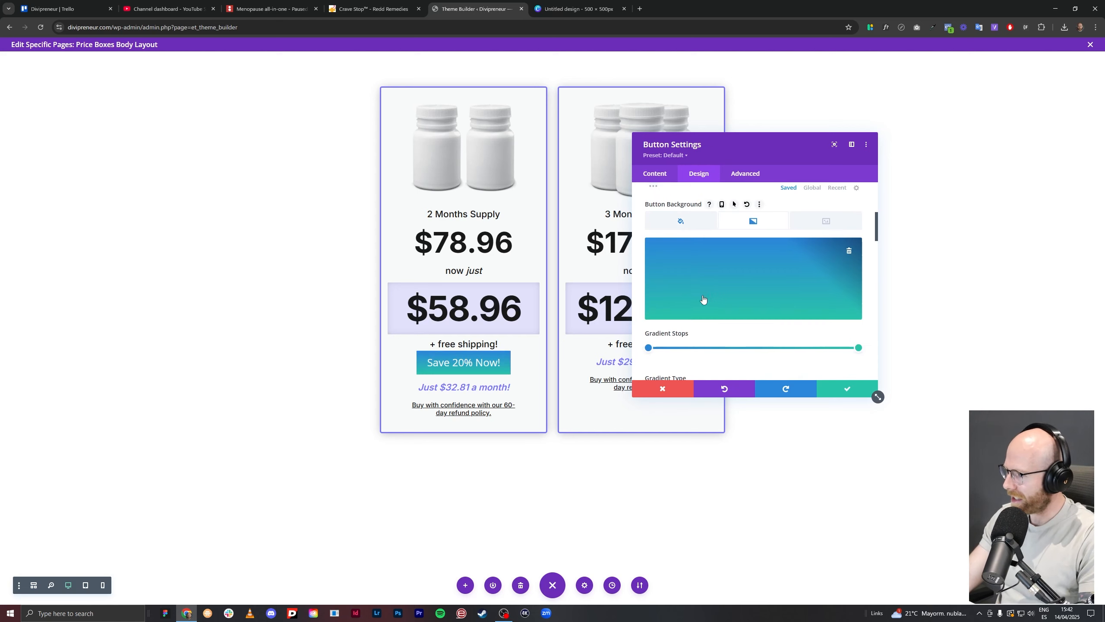
click(649, 347)
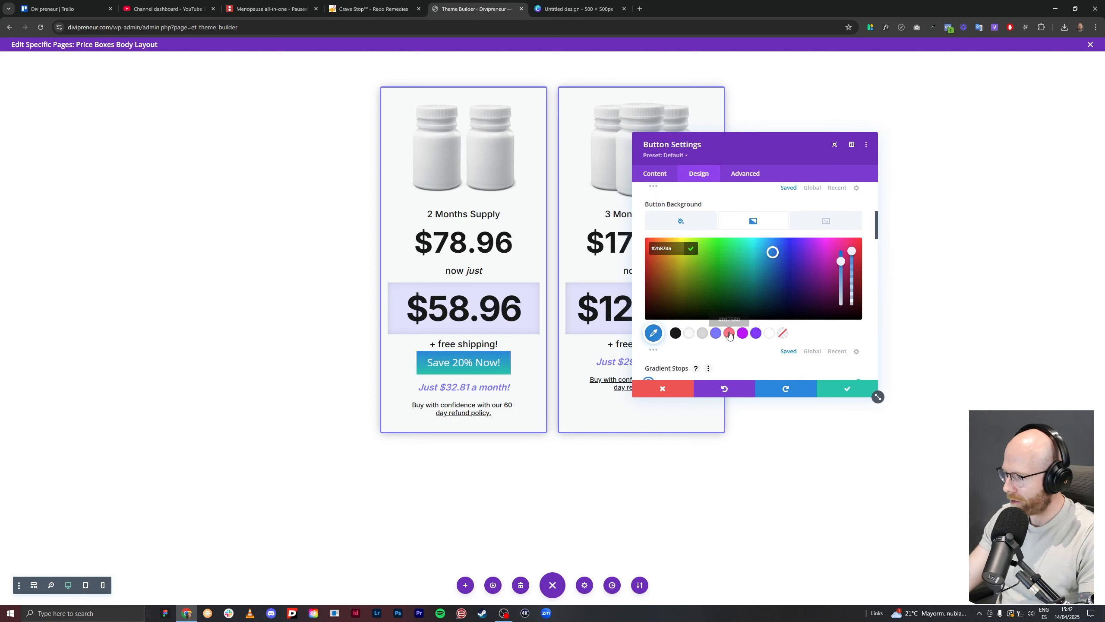
click(756, 333)
Set the end stop of the button's background gradient to the lighter purple #a267e5.
scroll(798, 348, down, 1)
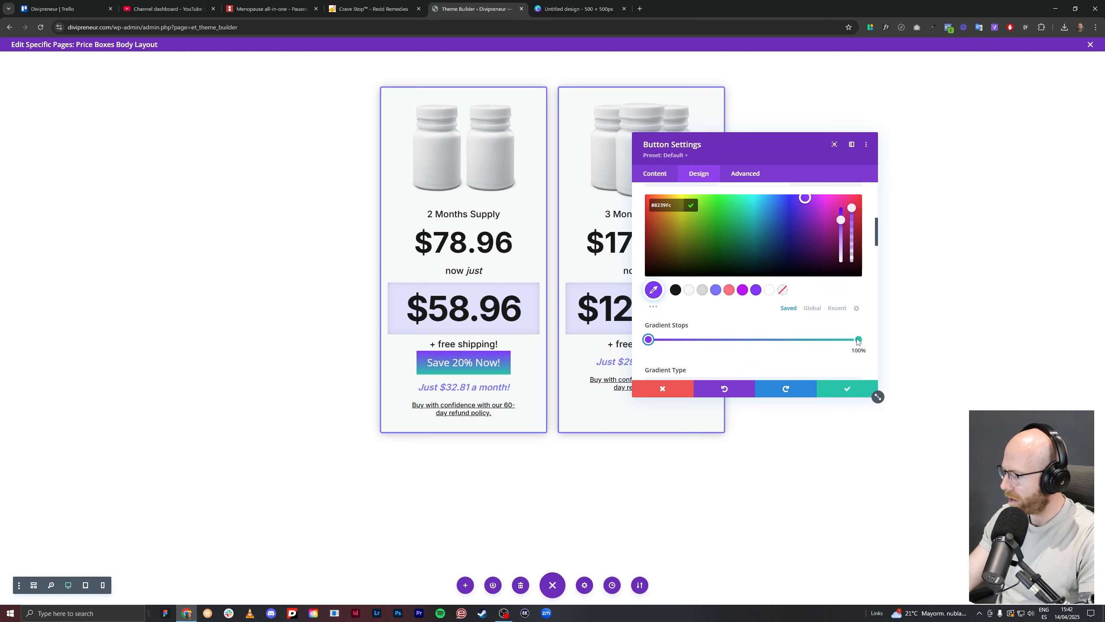
click(858, 340)
click(729, 290)
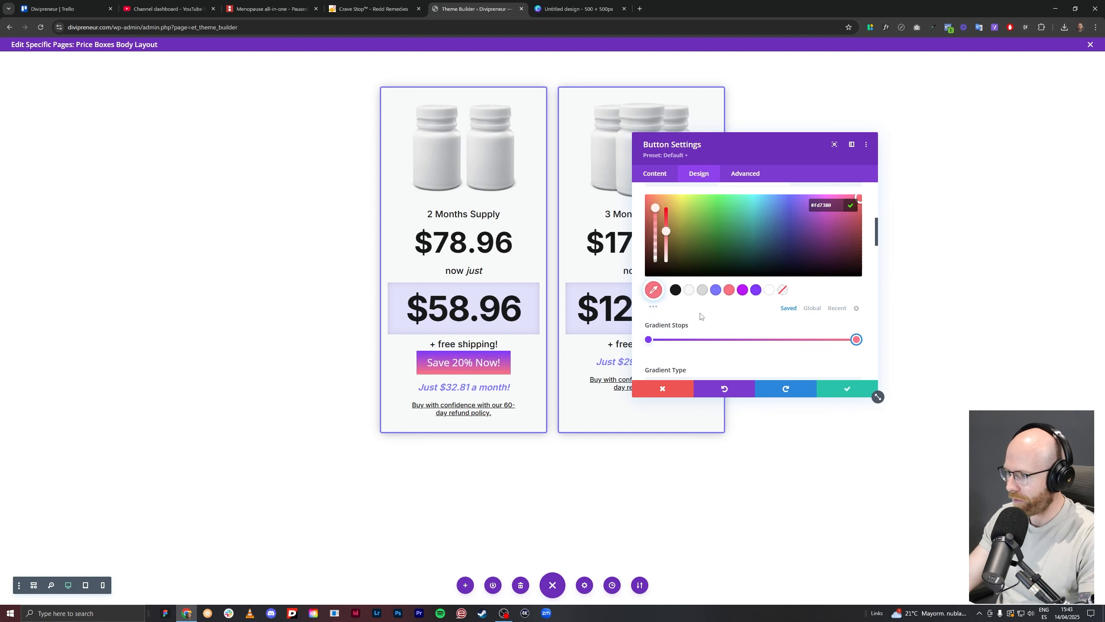
scroll(700, 316, down, 1)
scroll(790, 255, up, 2)
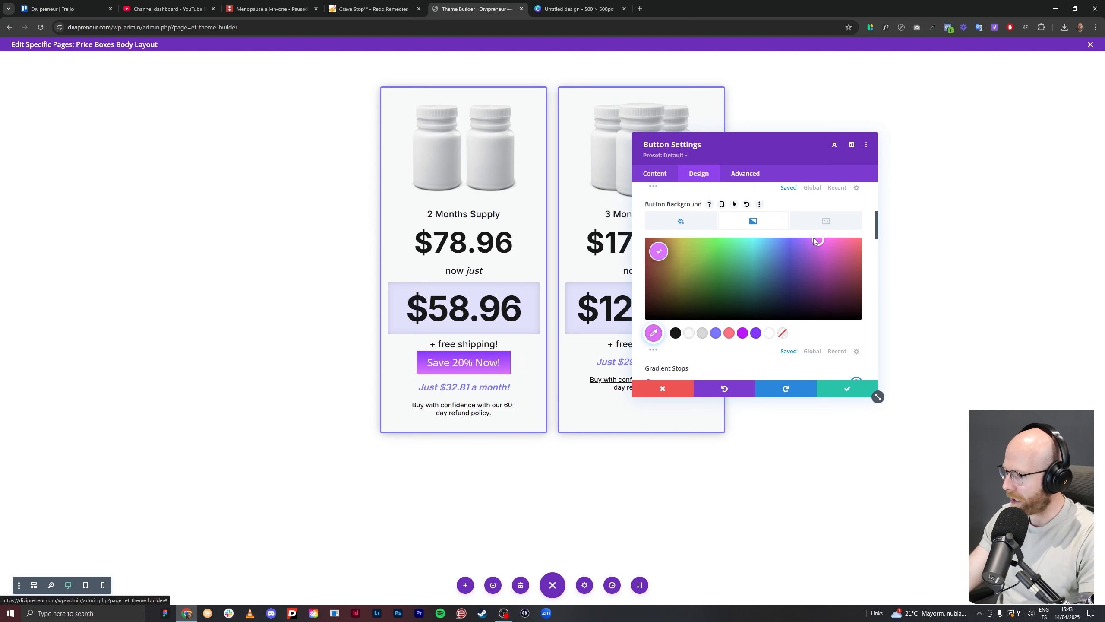
click(808, 248)
Set the direction of the button's linear gradient to 86deg.
scroll(712, 332, down, 2)
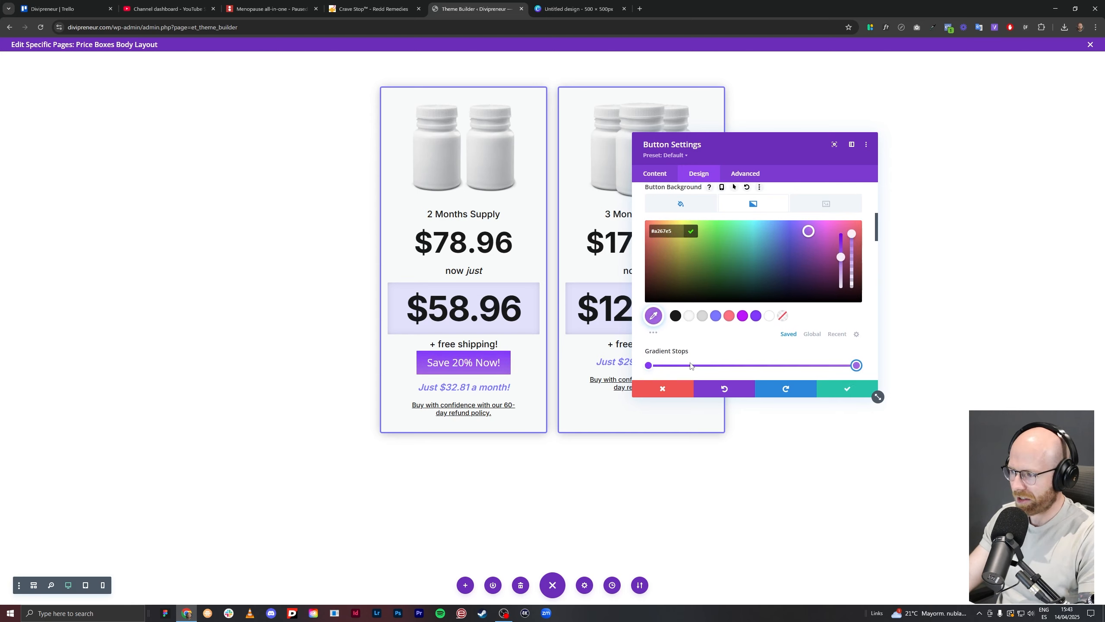
scroll(711, 331, down, 2)
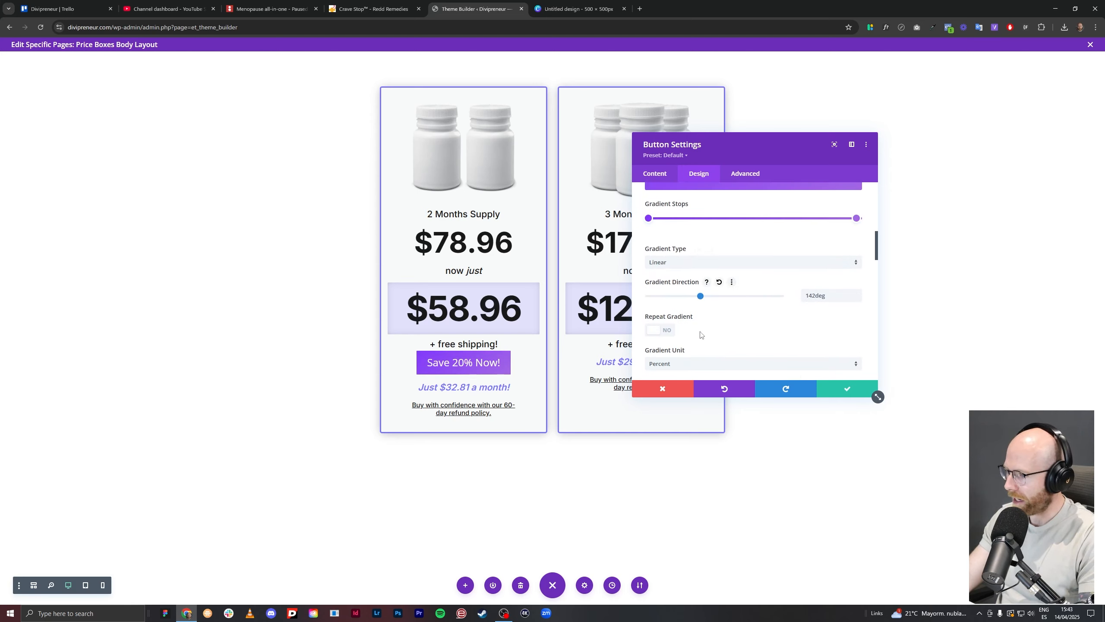
drag(698, 331, 679, 332)
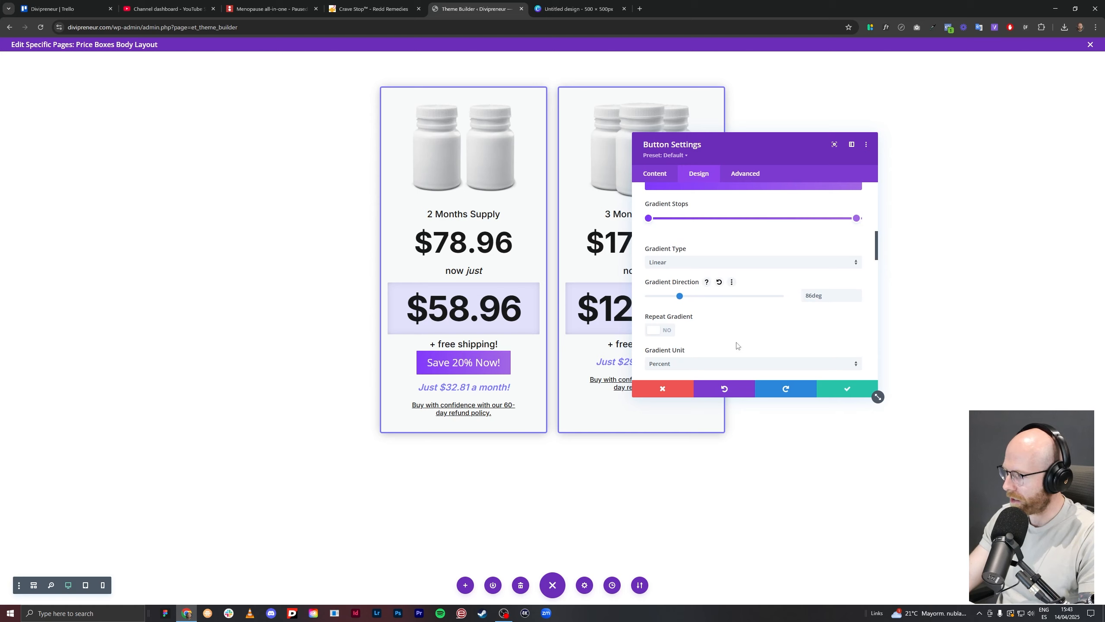
Round the button's corners with a border radius of 100px.
scroll(732, 340, down, 1)
scroll(731, 340, down, 4)
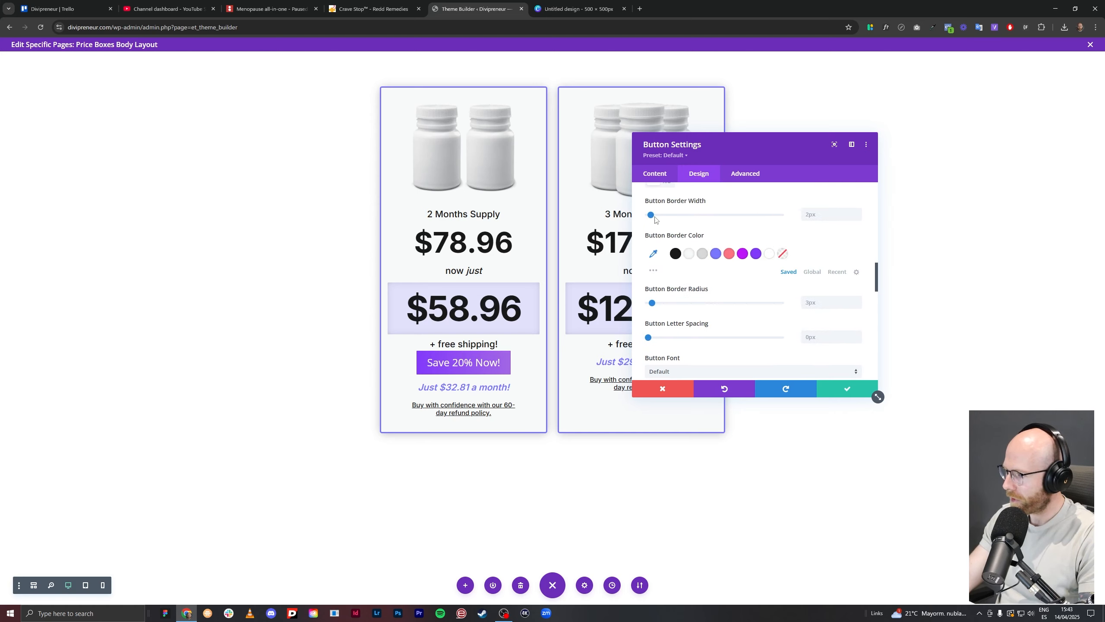
scroll(652, 261, down, 1)
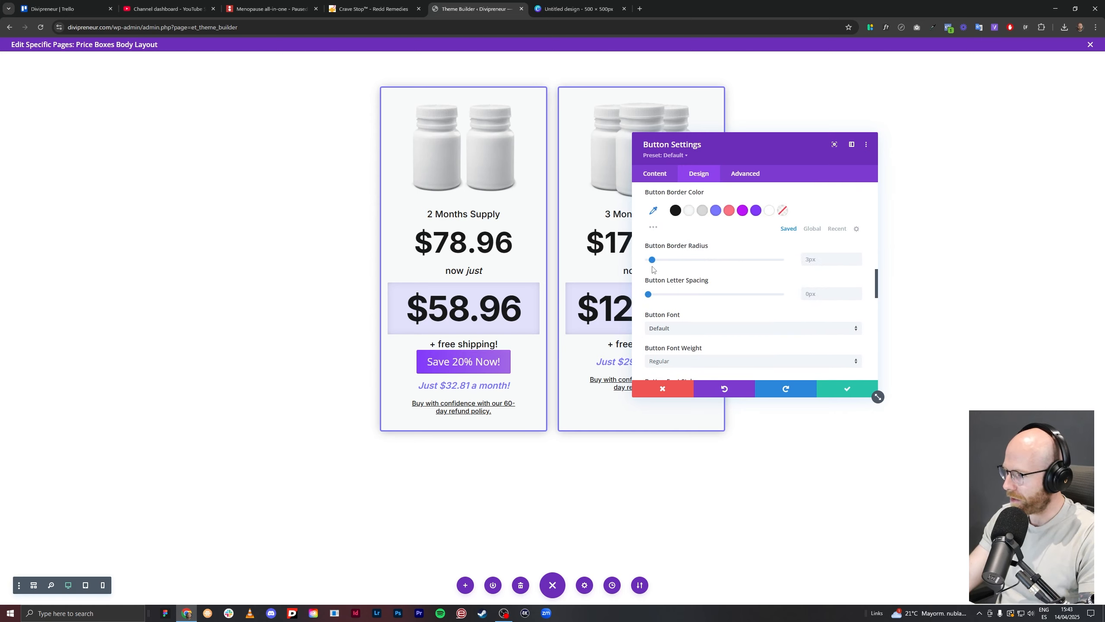
drag(652, 260, 781, 260)
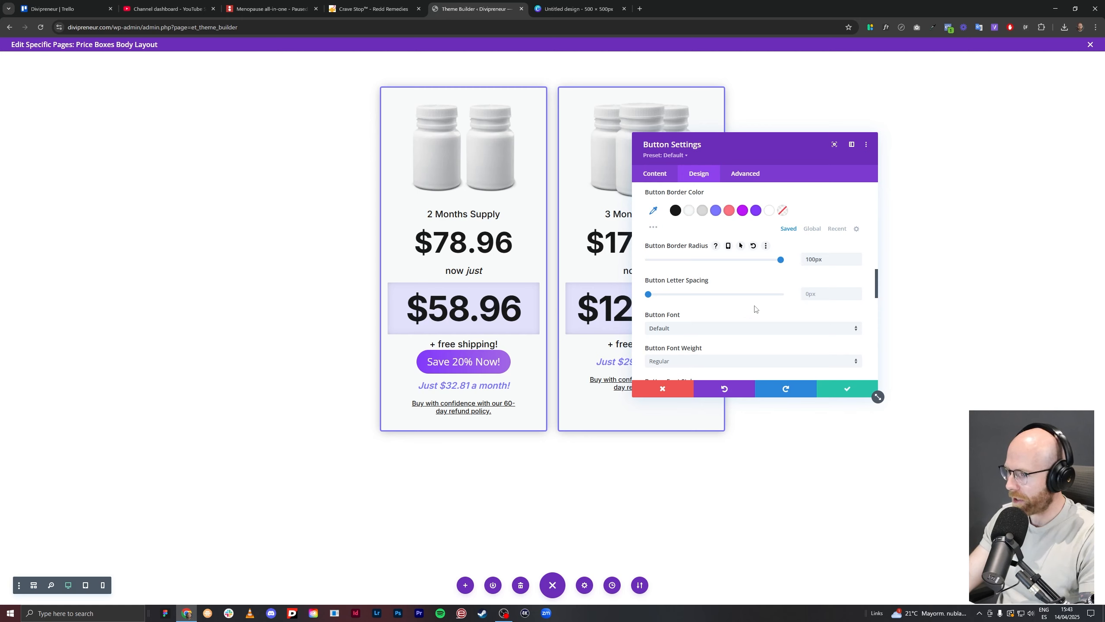
Set the button font to Inter in Semi Bold weight and turn off the button icon.
click(692, 331)
click(692, 123)
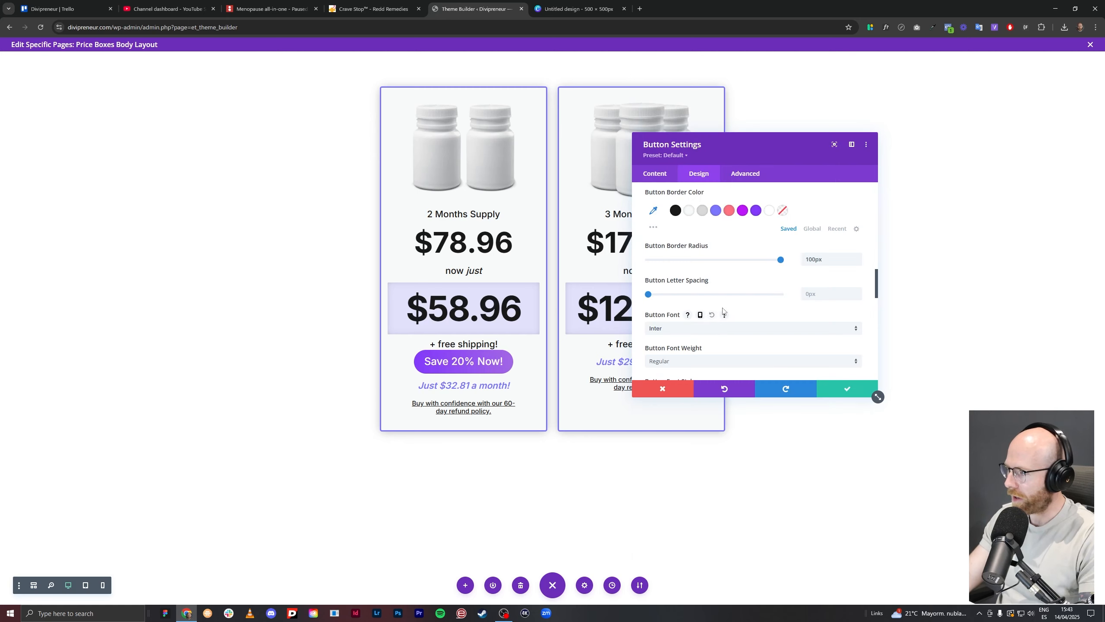
click(696, 361)
click(733, 497)
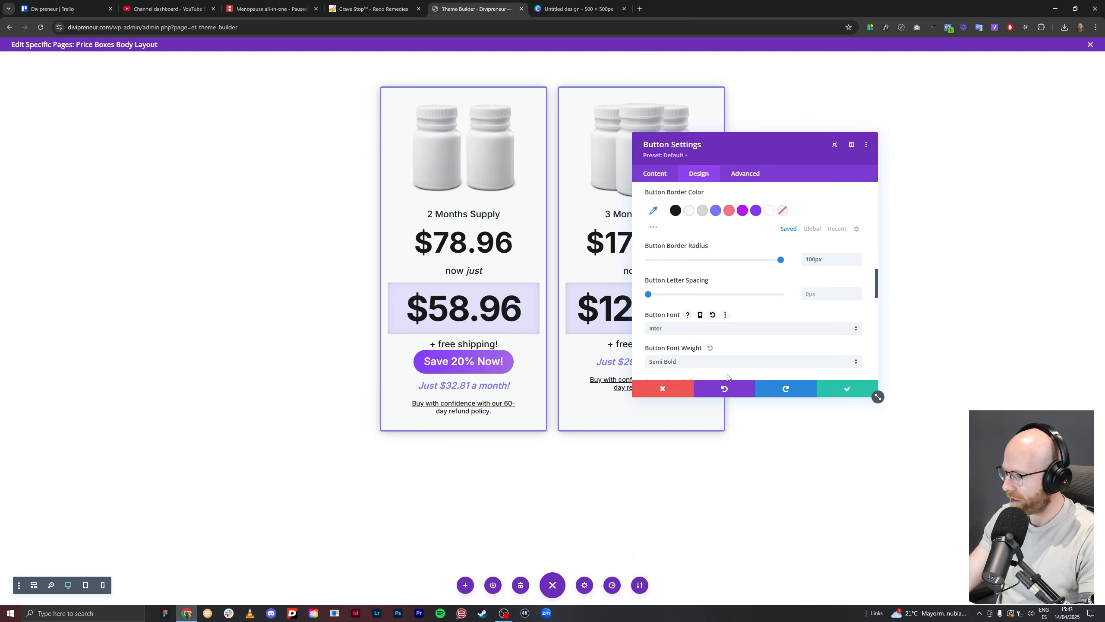
scroll(723, 324, down, 2)
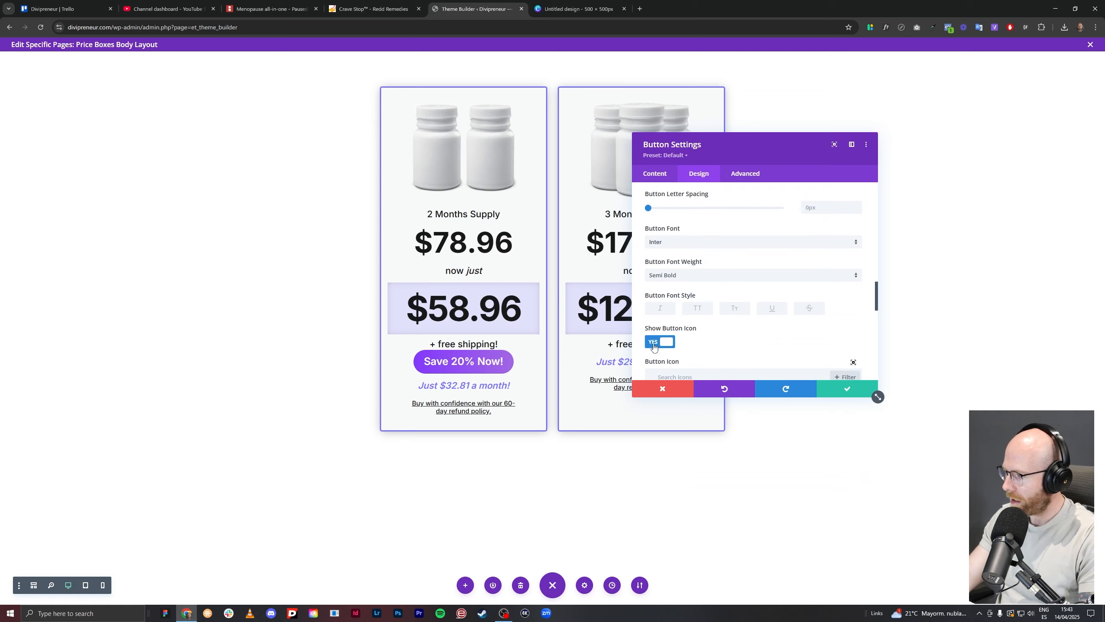
click(658, 337)
Give the button a top margin of 15px and a bottom margin of 0px.
scroll(742, 338, down, 10)
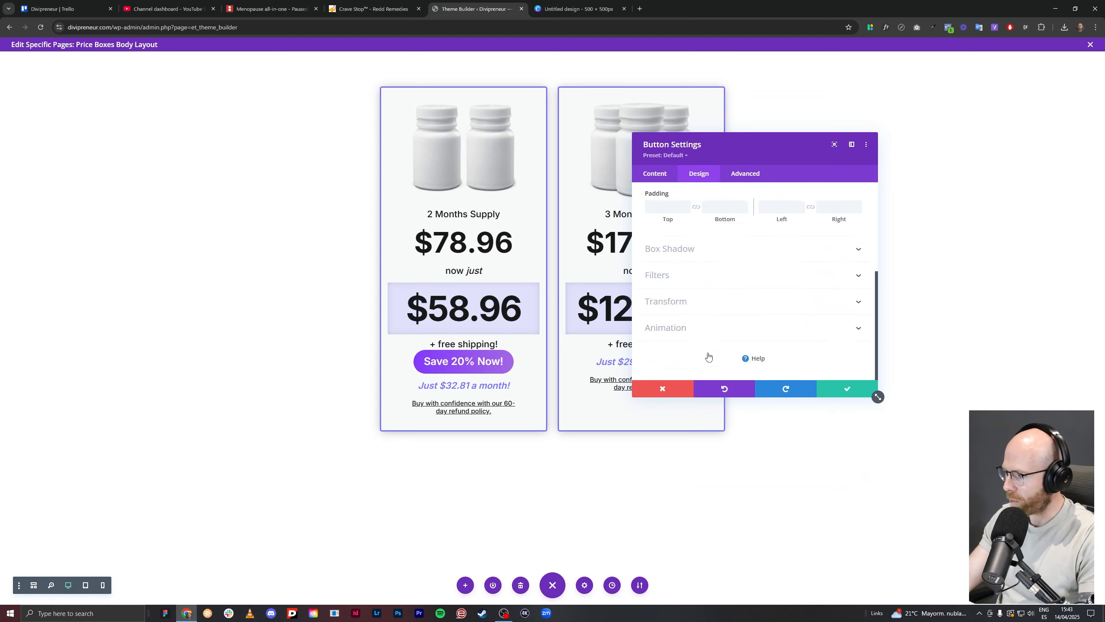
scroll(668, 225, up, 2)
click(668, 224)
text(15)
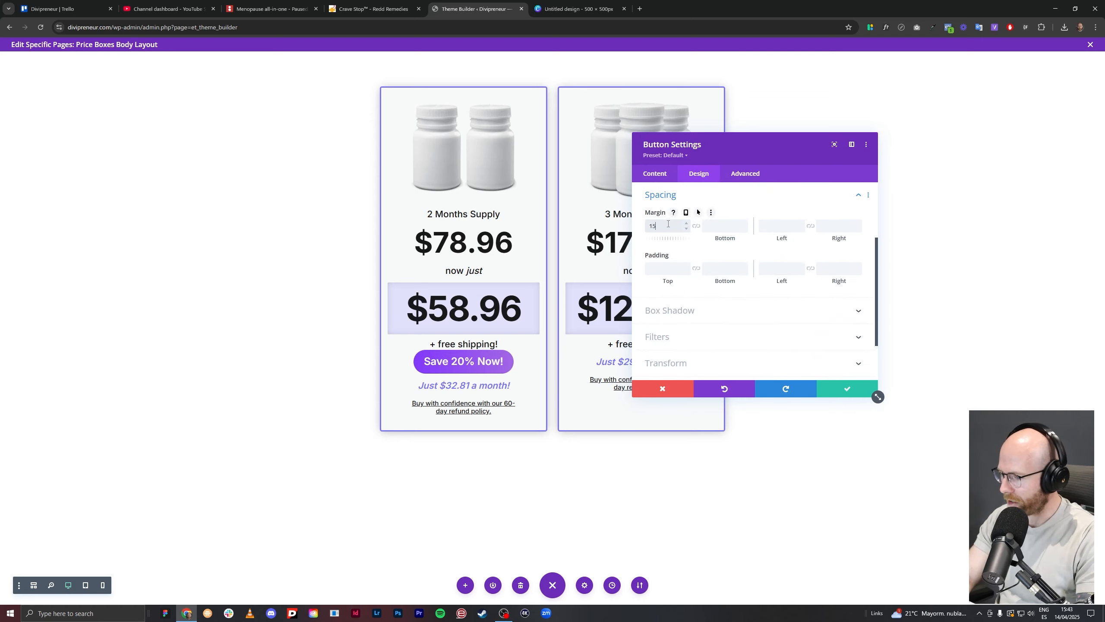
text(px)
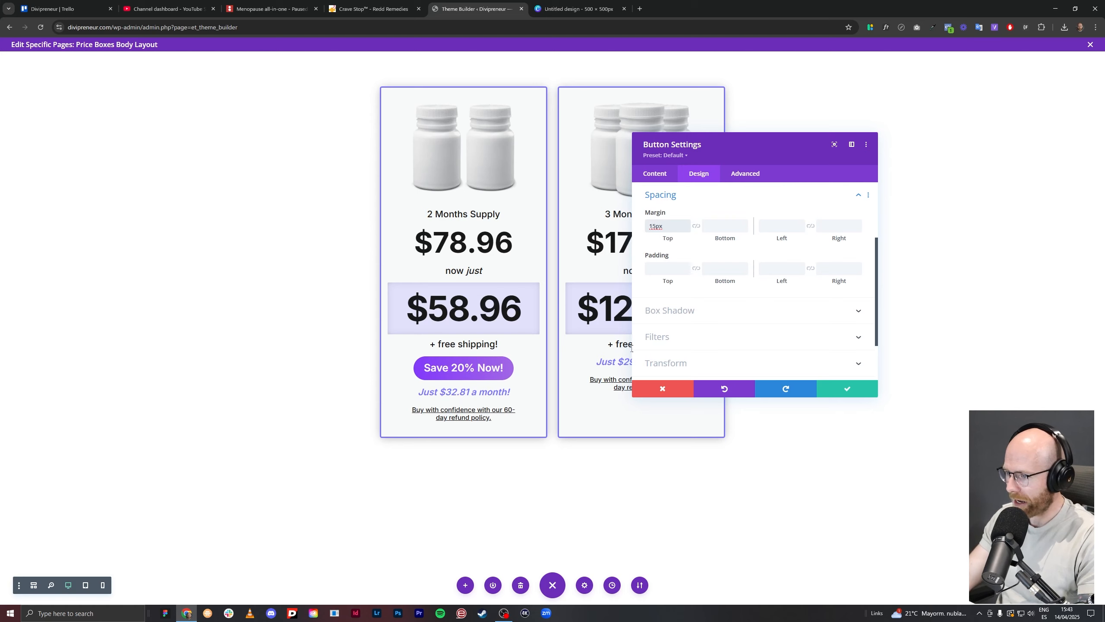
key(Tab)
text(0)
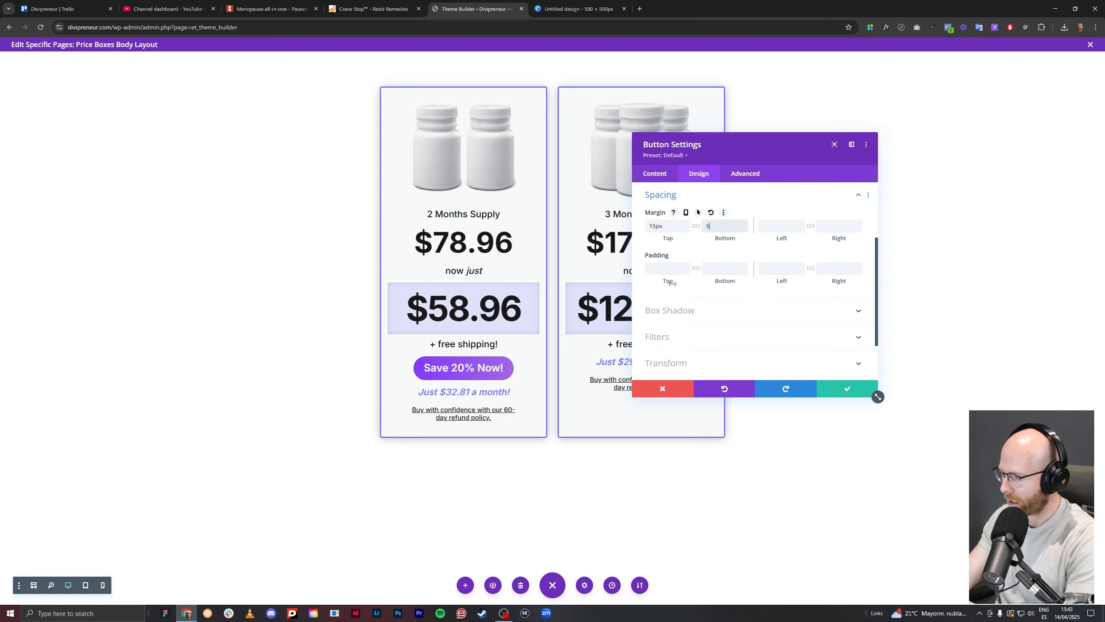
Set the button's top and bottom padding to a linked 15px.
click(664, 269)
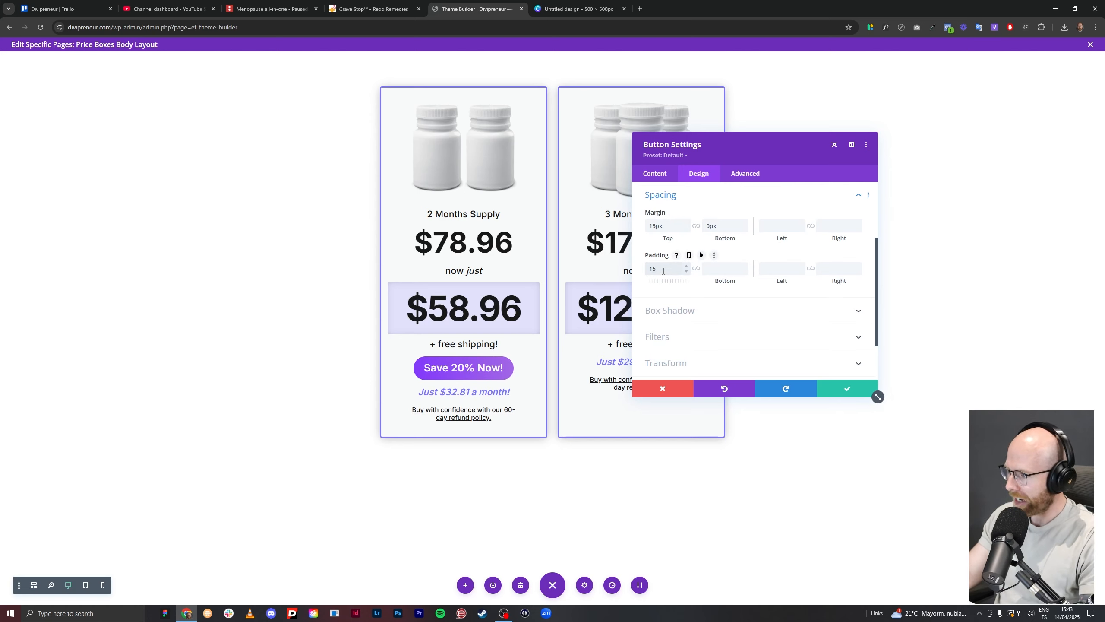
text(15)
click(696, 268)
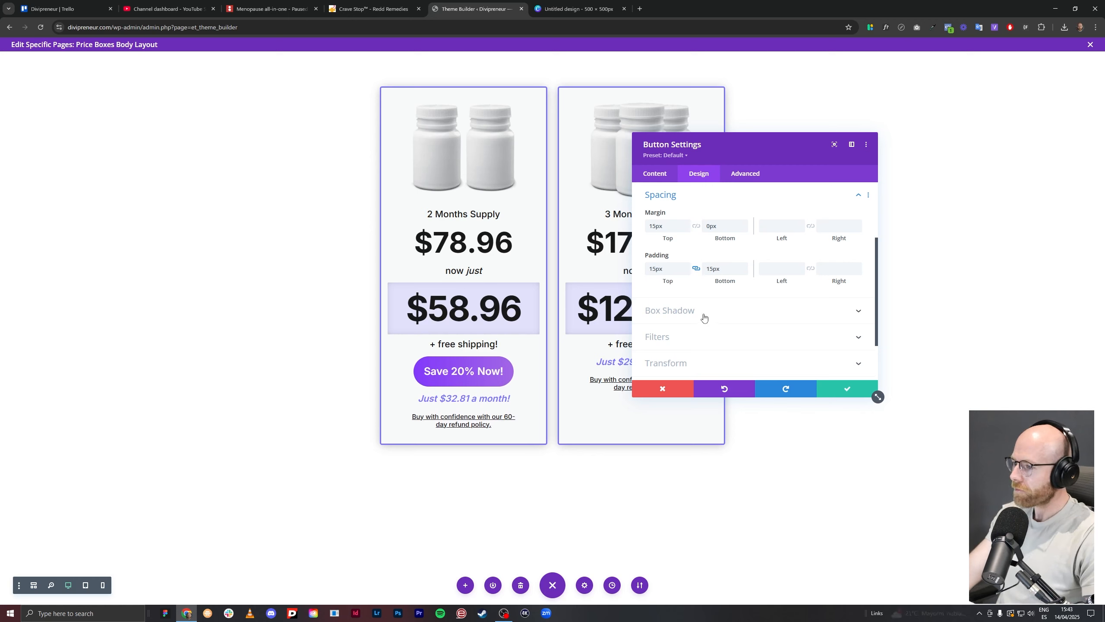
Try linked left and right padding of 100px and 80px on the button, and clear both values.
click(777, 270)
text(1)
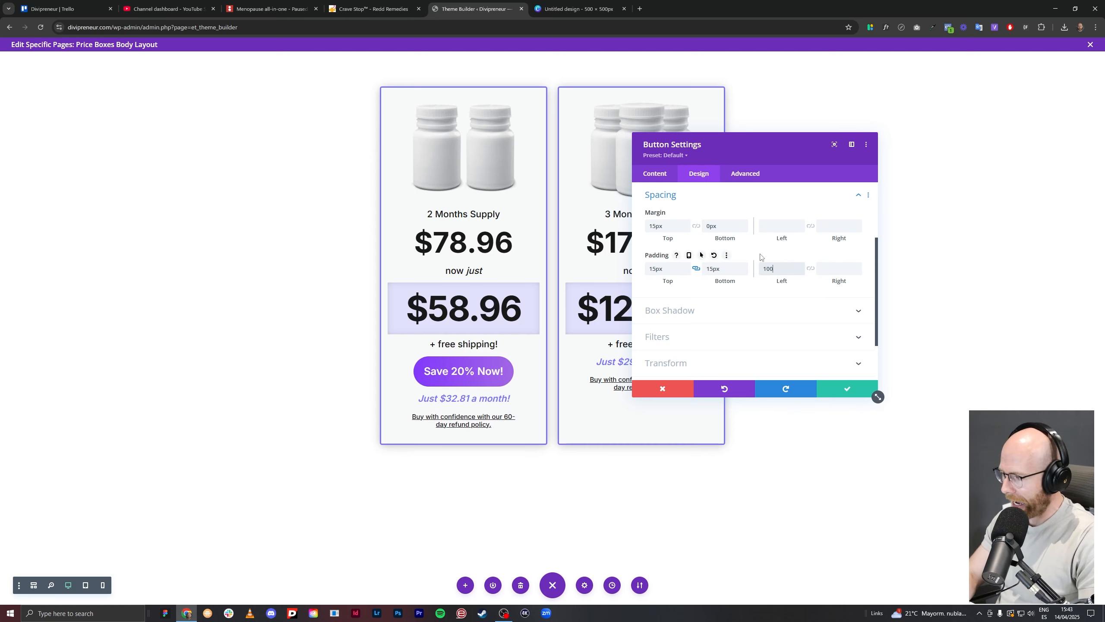
text(00)
click(811, 268)
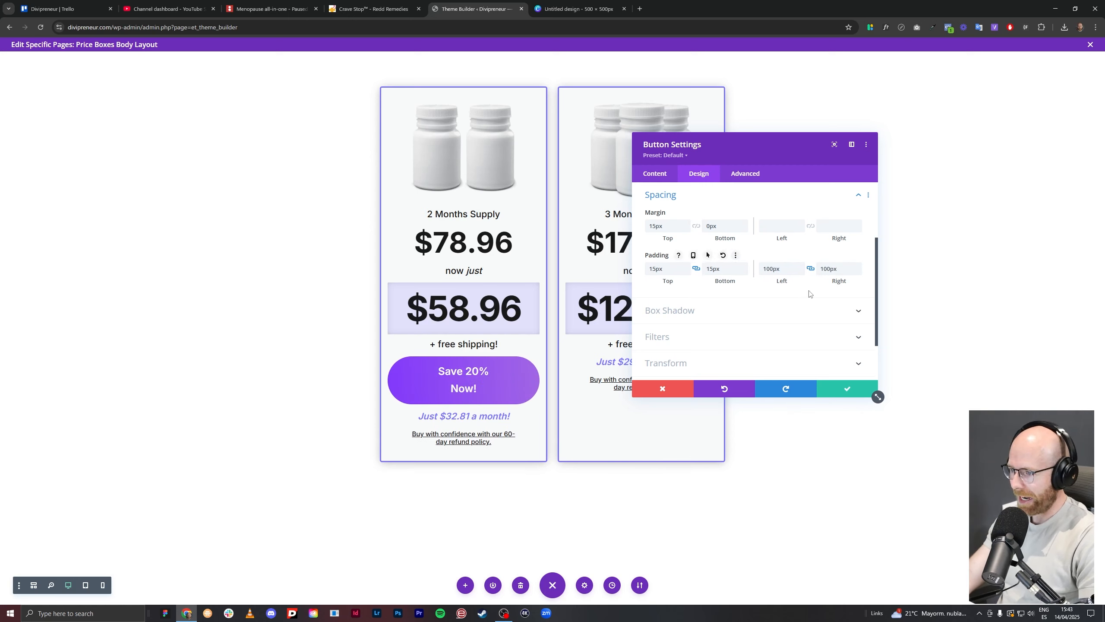
drag(771, 268, 756, 270)
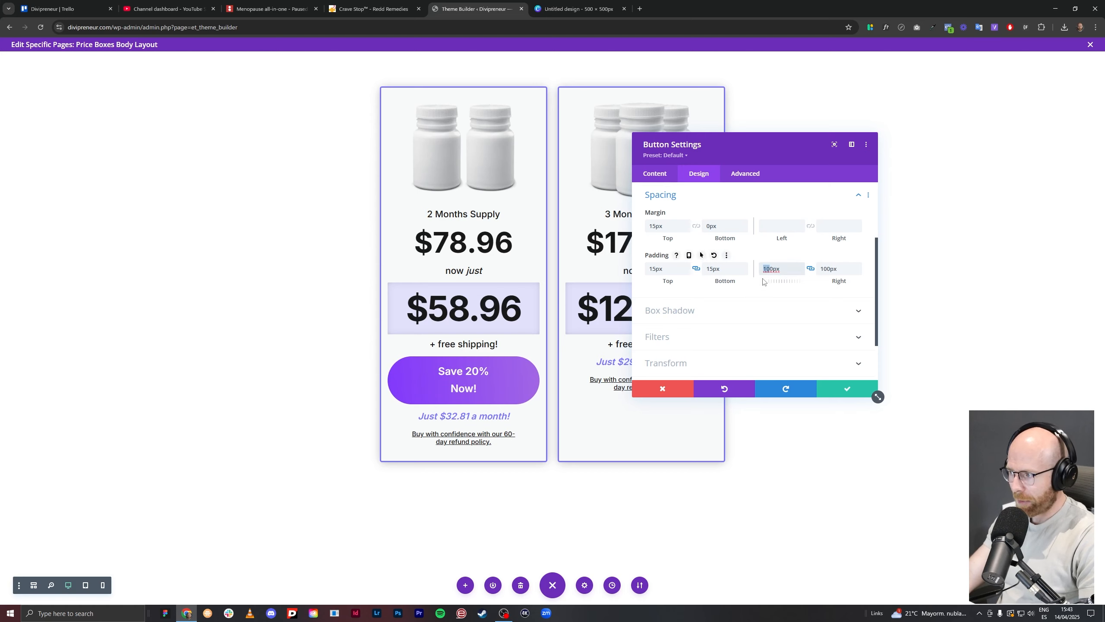
text(8)
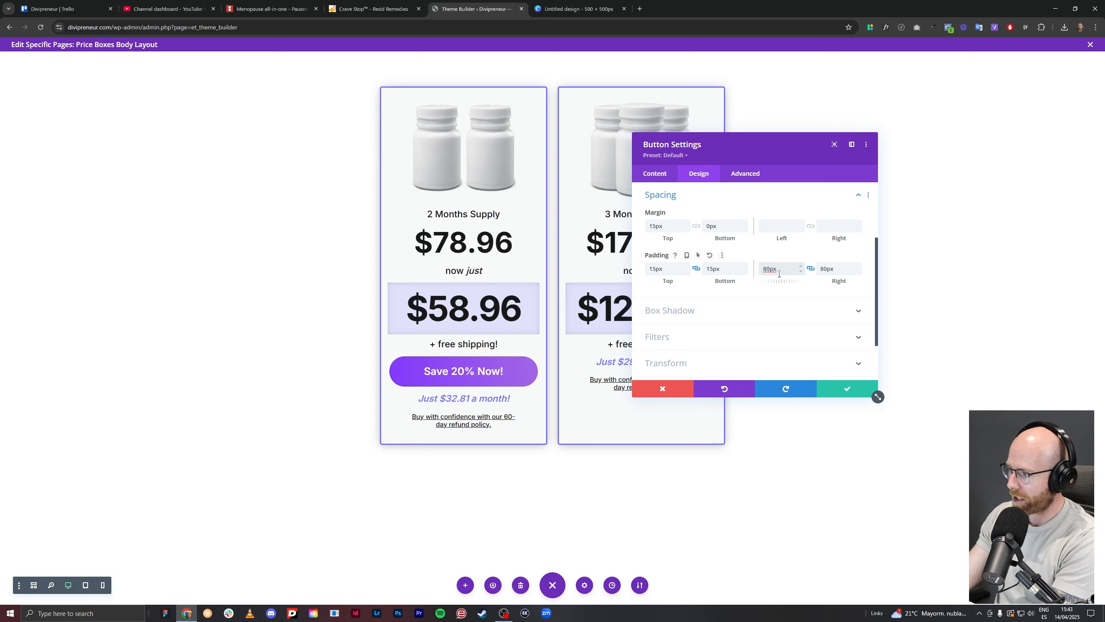
double_click(776, 269)
key(BackSpace)
click(812, 267)
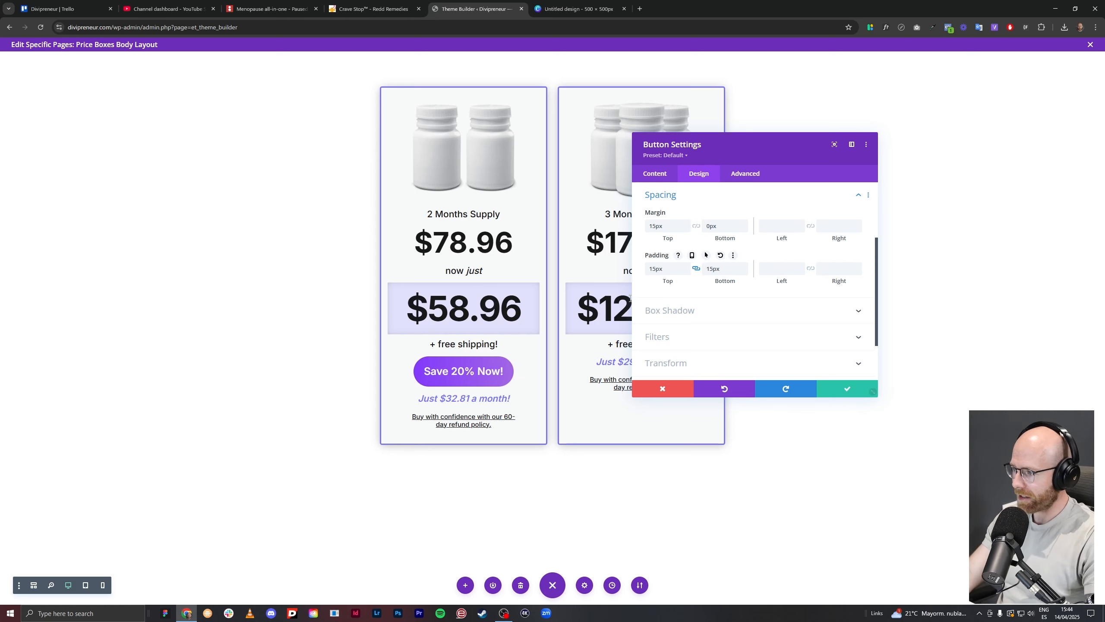
Add the soft all-round outer box shadow preset to the button and lower its black shadow colour's opacity to 0.21.
click(669, 310)
click(725, 239)
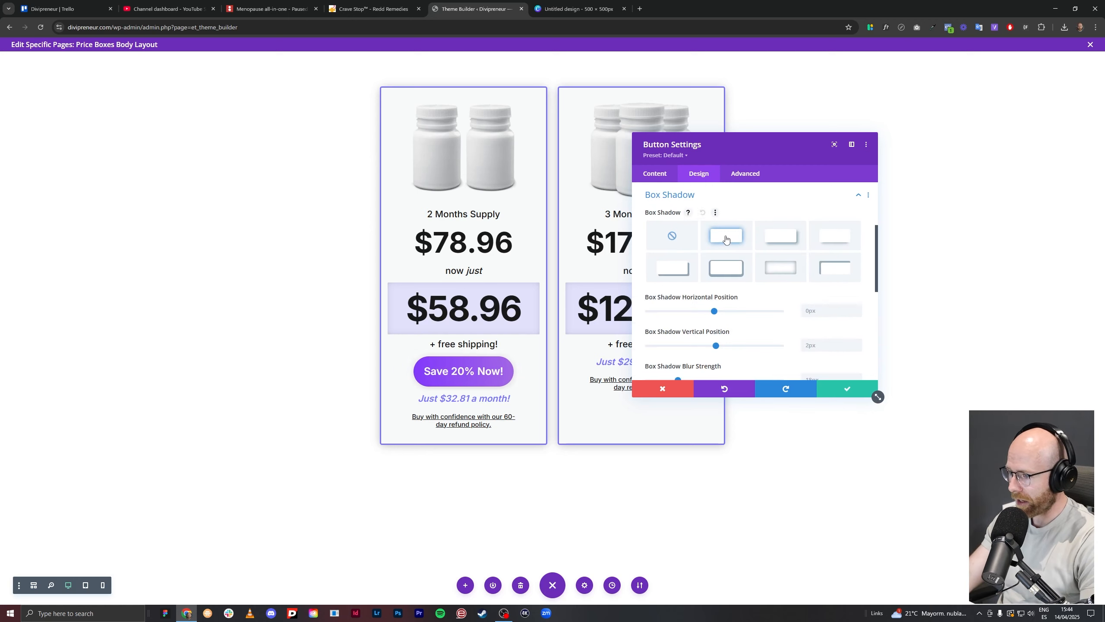
scroll(695, 325, down, 3)
scroll(694, 325, down, 1)
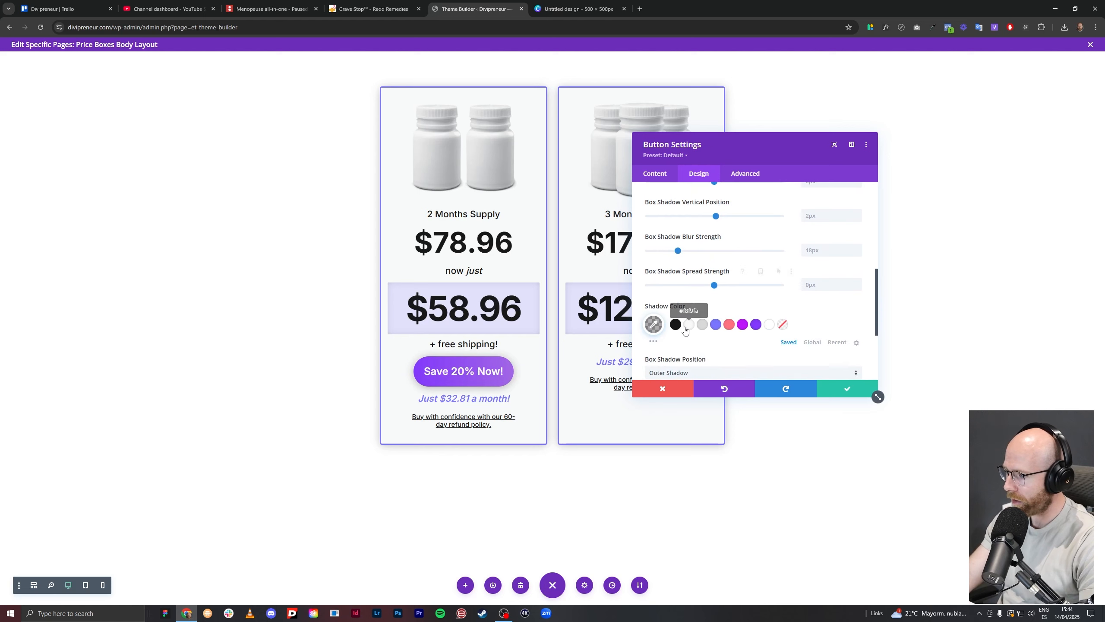
click(654, 322)
scroll(830, 324, down, 1)
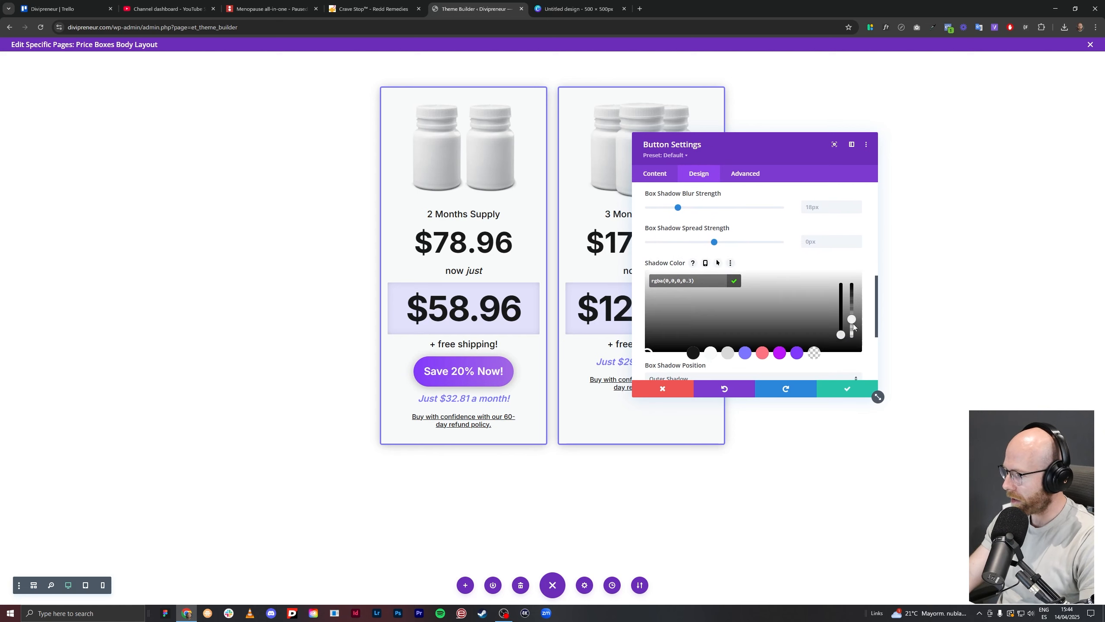
drag(853, 323, 852, 327)
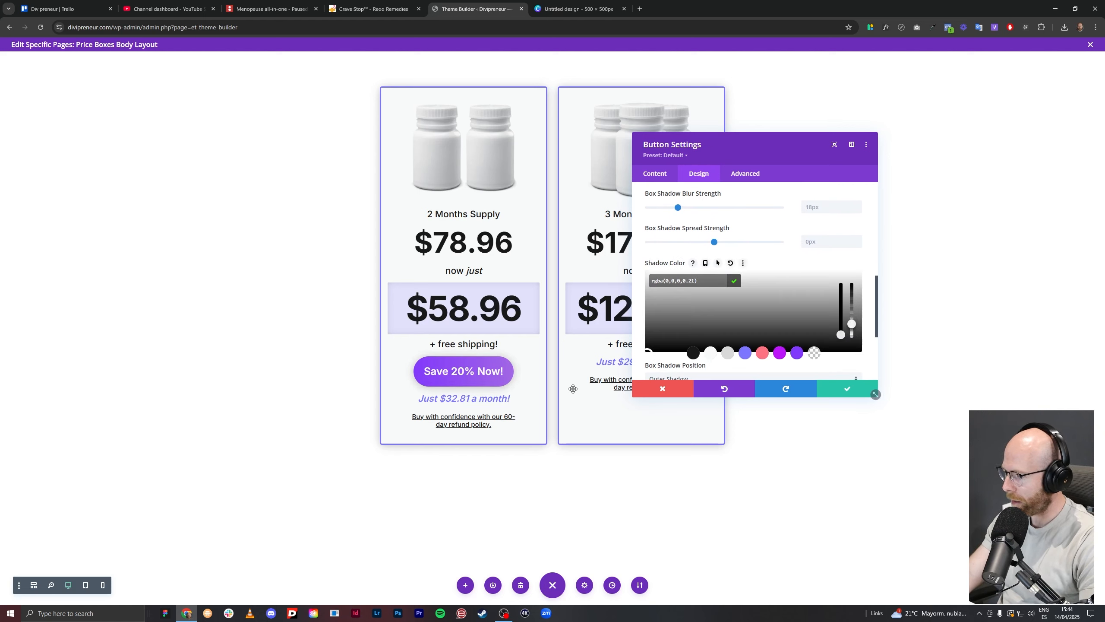
scroll(759, 262, up, 2)
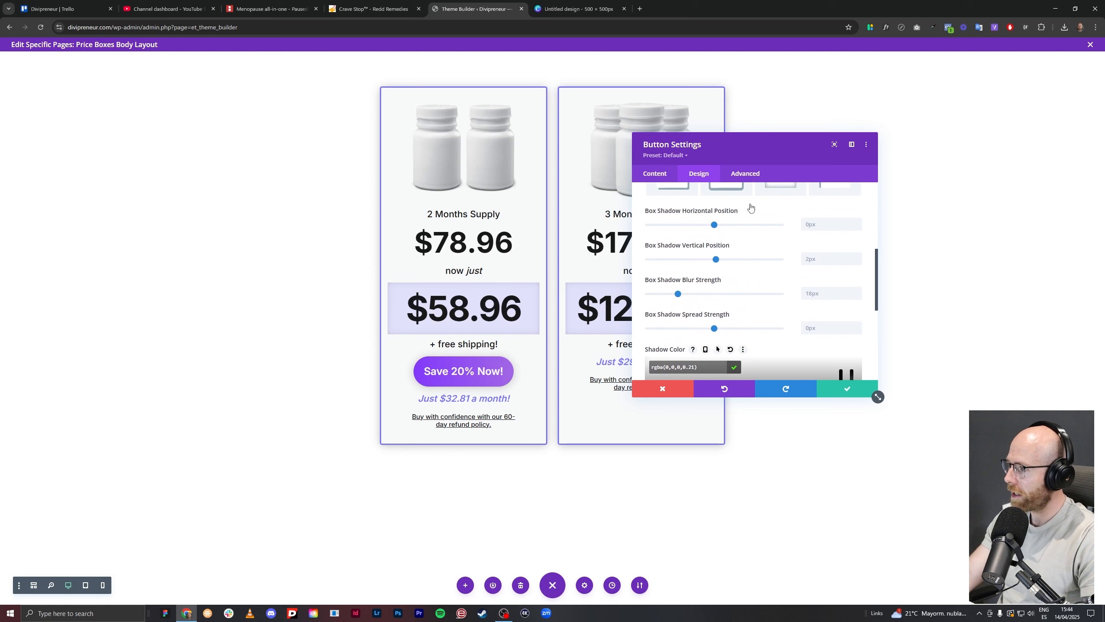
Add the custom CSS "width: 100%;" to the button's main element, save it, and copy the button into the 3 Months Supply box.
click(745, 174)
click(693, 240)
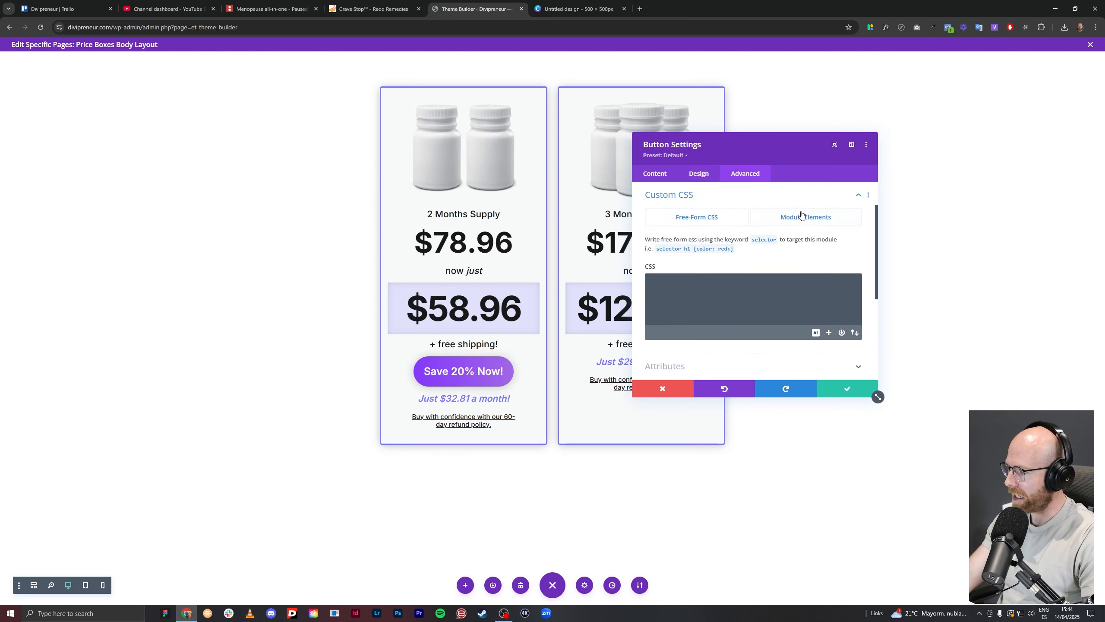
click(802, 216)
scroll(717, 282, down, 3)
click(696, 305)
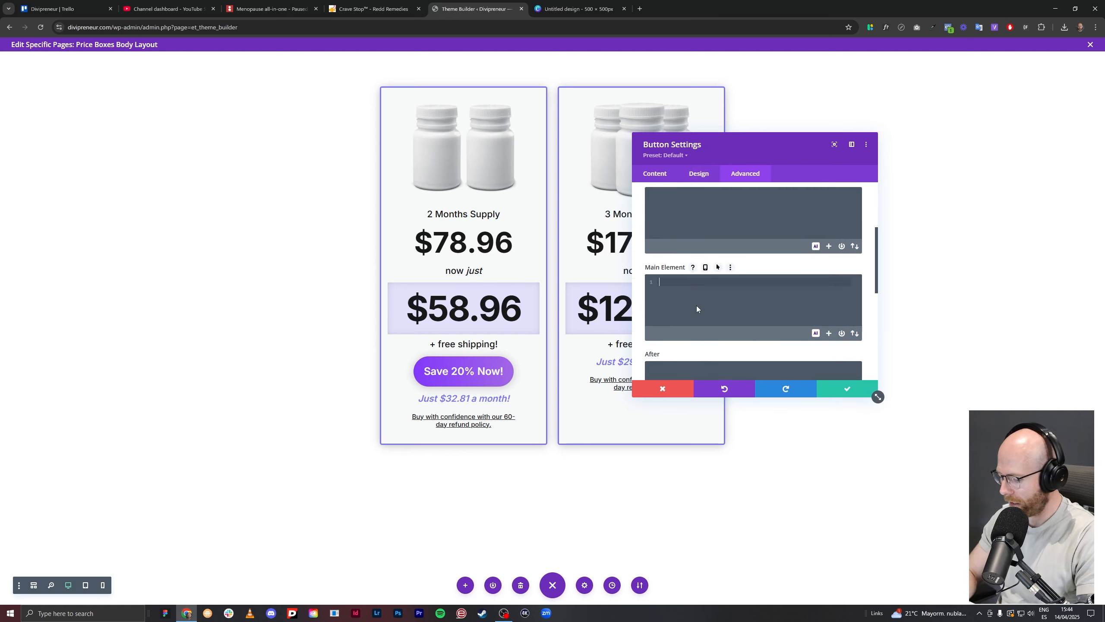
text(width: 100)
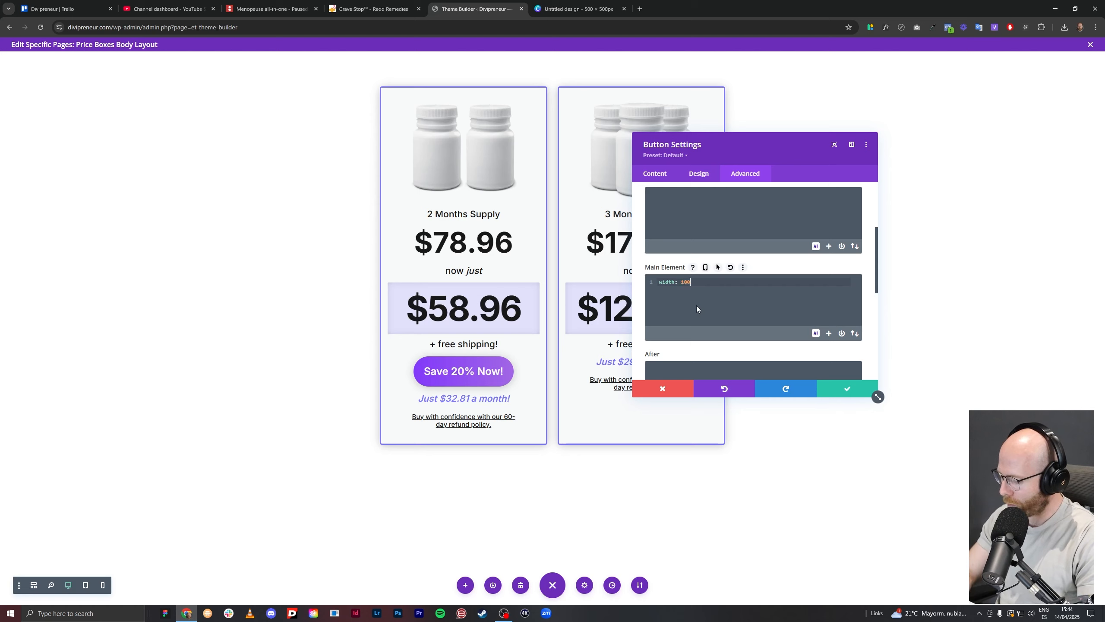
text(%;)
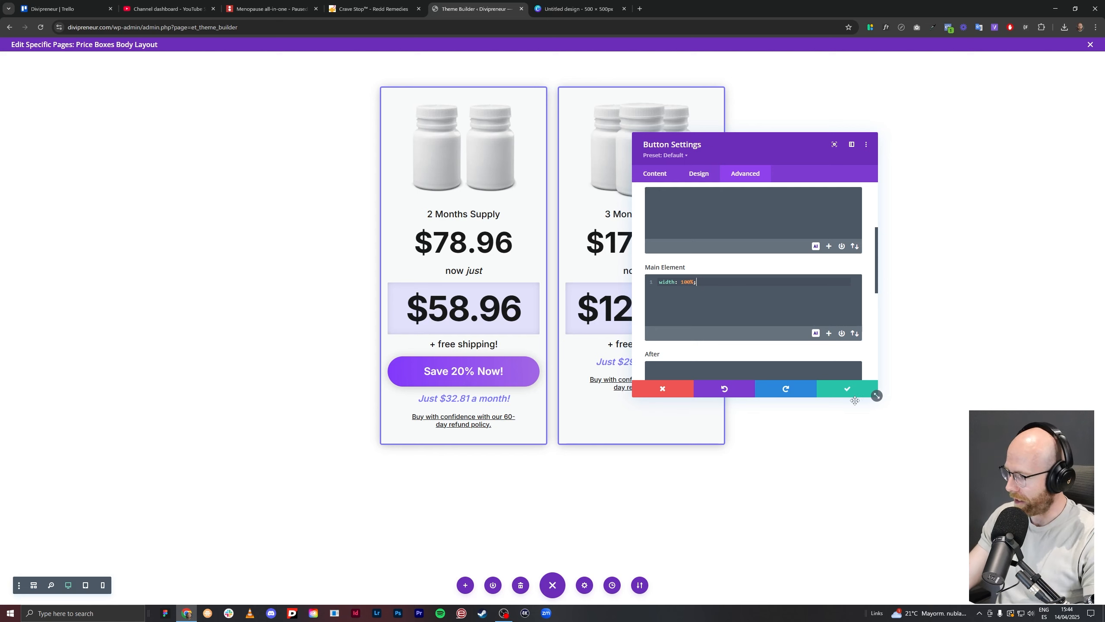
click(872, 390)
drag(456, 368, 633, 356)
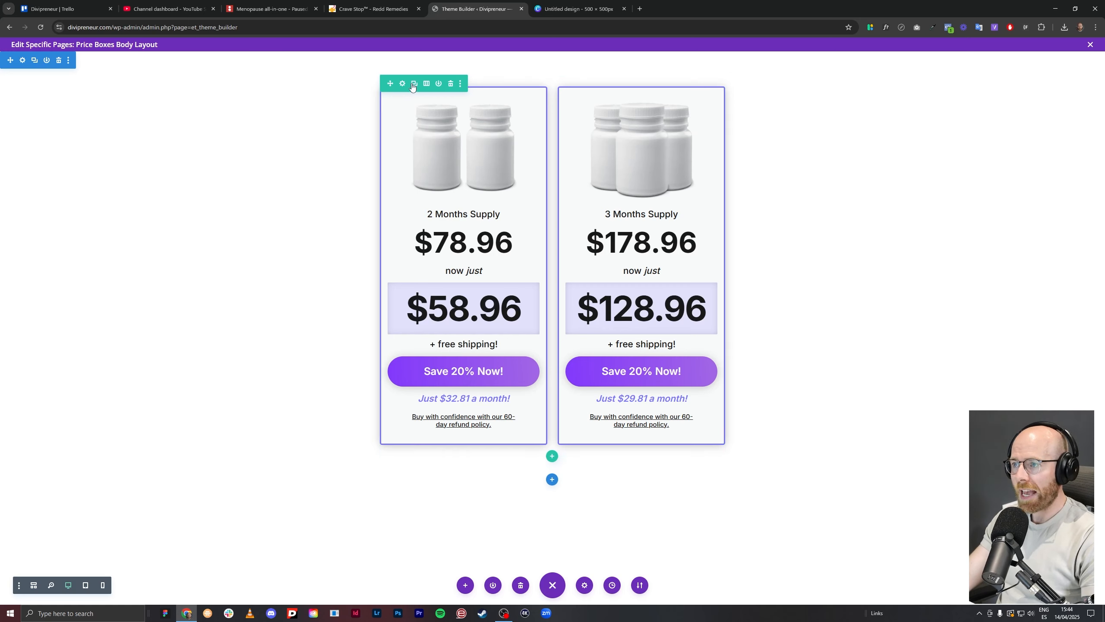
Check the relative box sizes on the Crave Stop page and scale the 2 Months Supply column to a linked 96%.
click(392, 9)
scroll(427, 250, down, 1)
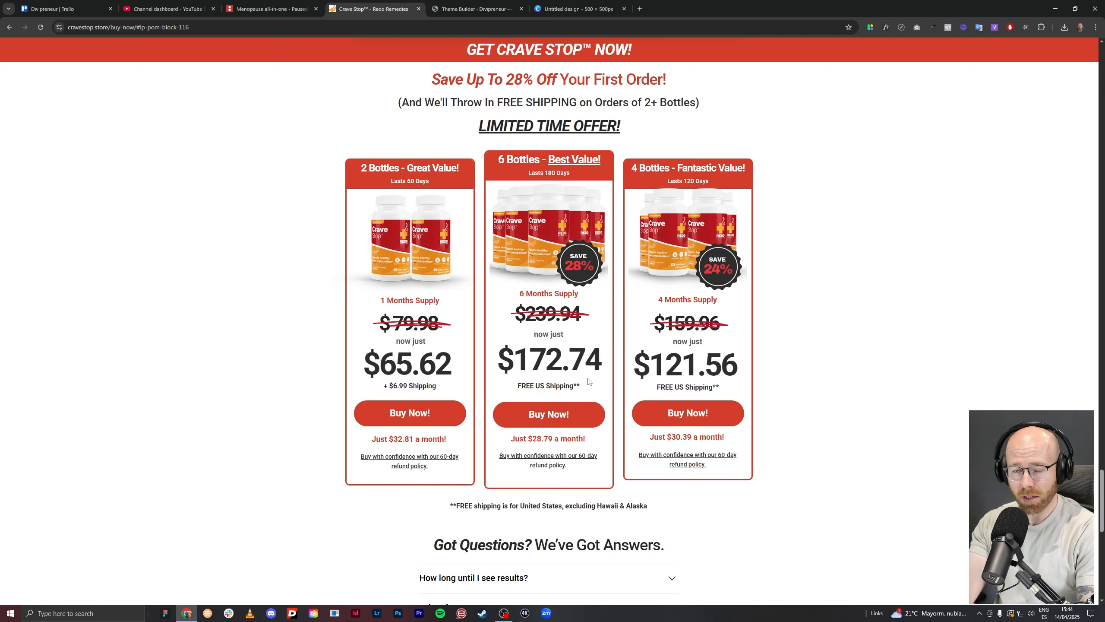
click(478, 8)
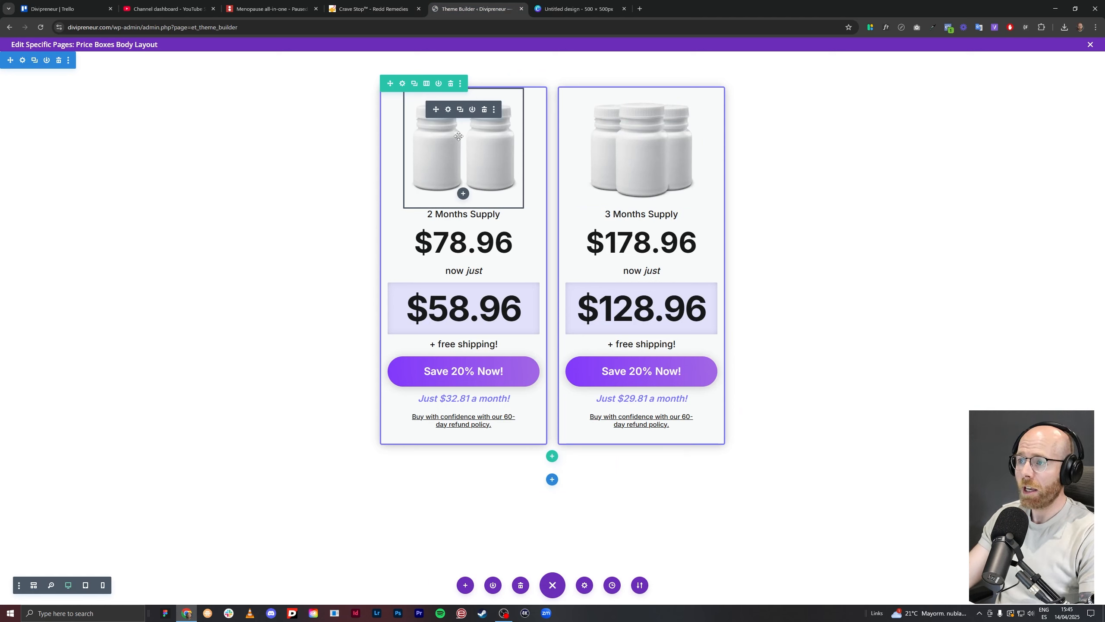
click(402, 83)
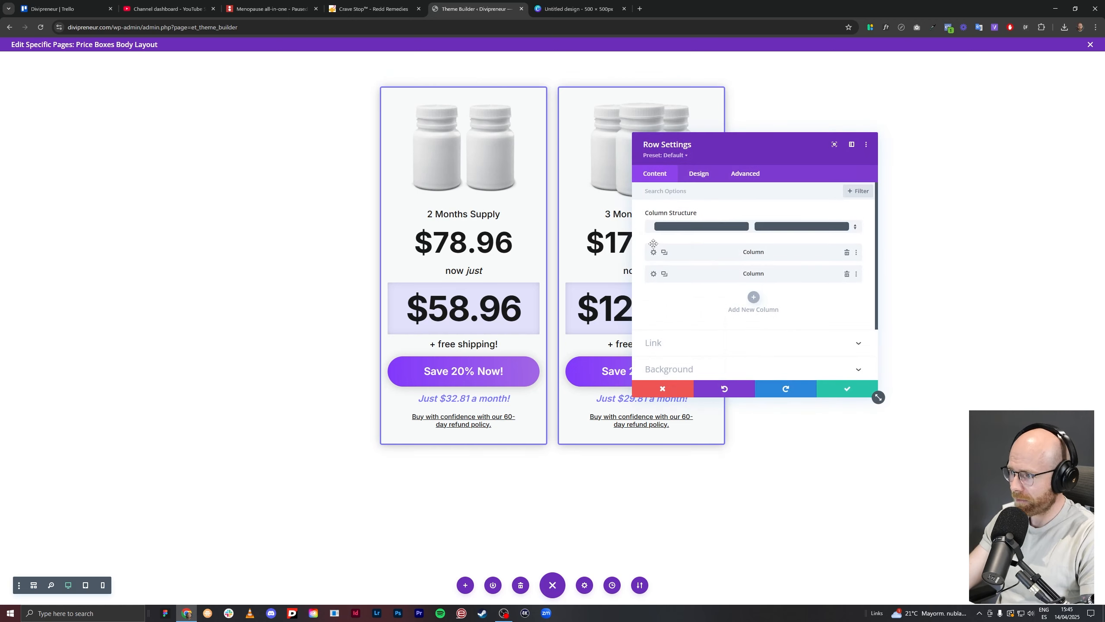
click(653, 252)
click(698, 174)
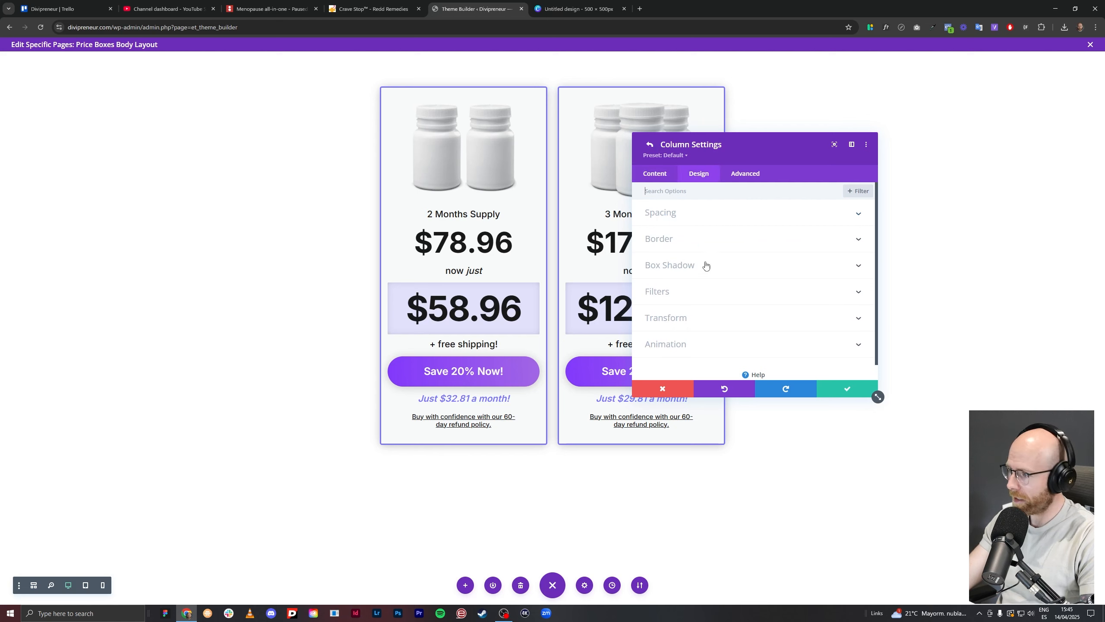
click(698, 314)
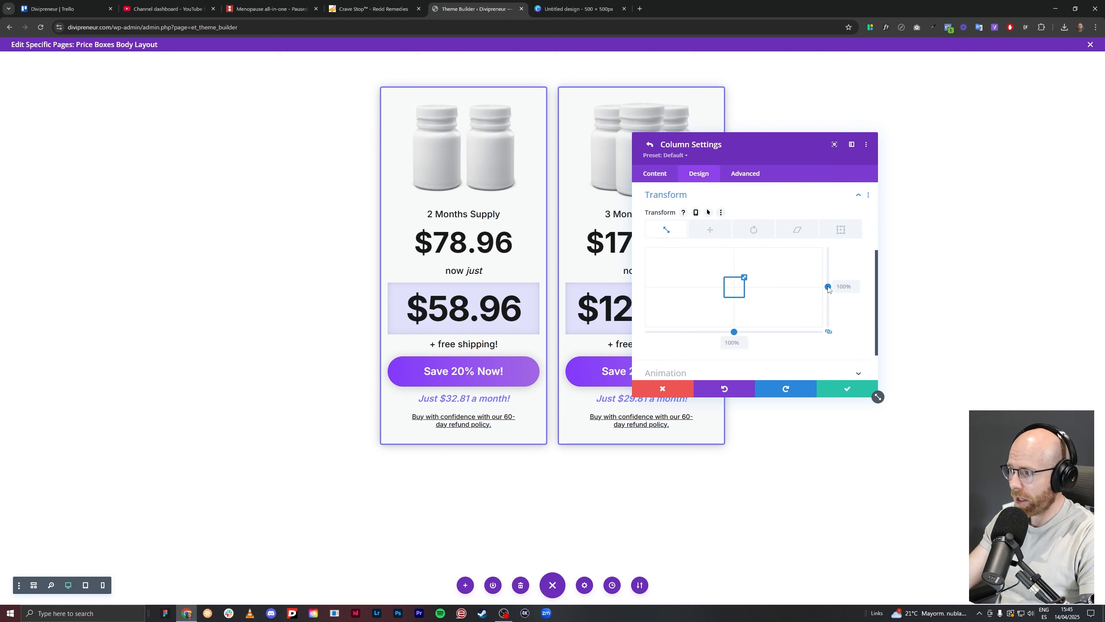
drag(827, 287, 825, 290)
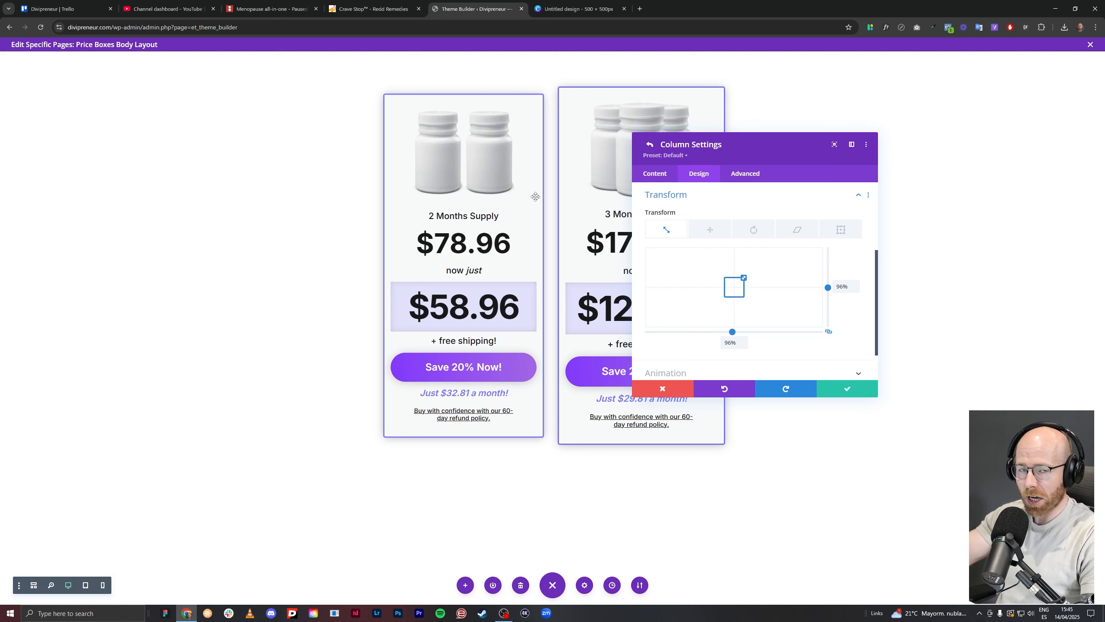
click(830, 388)
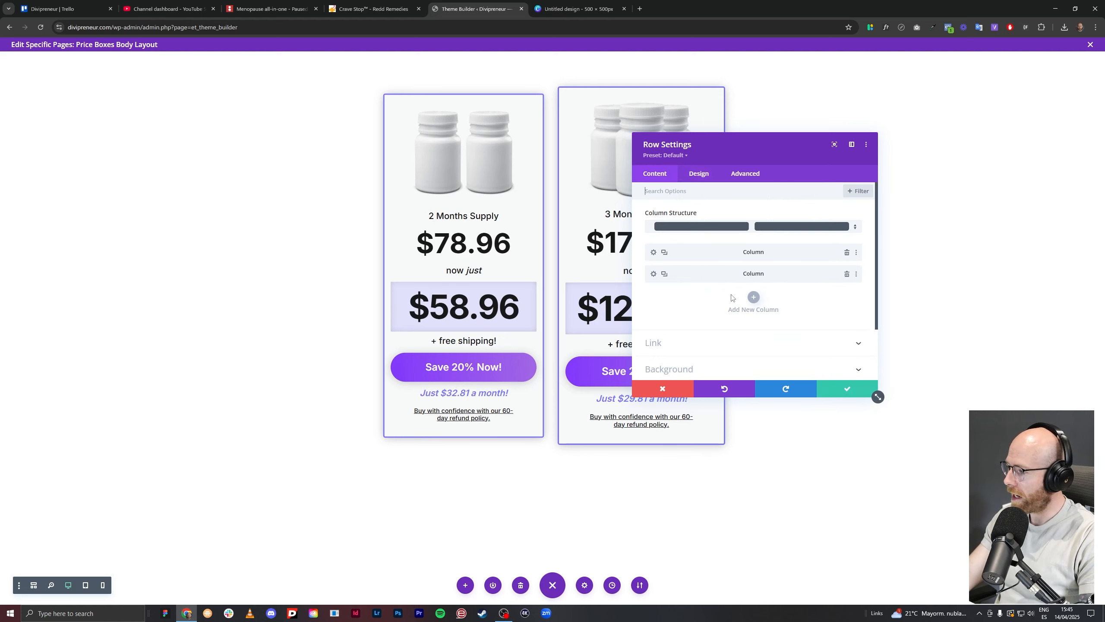
Scale the 3 Months Supply column to a linked 106% and save the row settings.
click(654, 275)
click(699, 173)
click(710, 301)
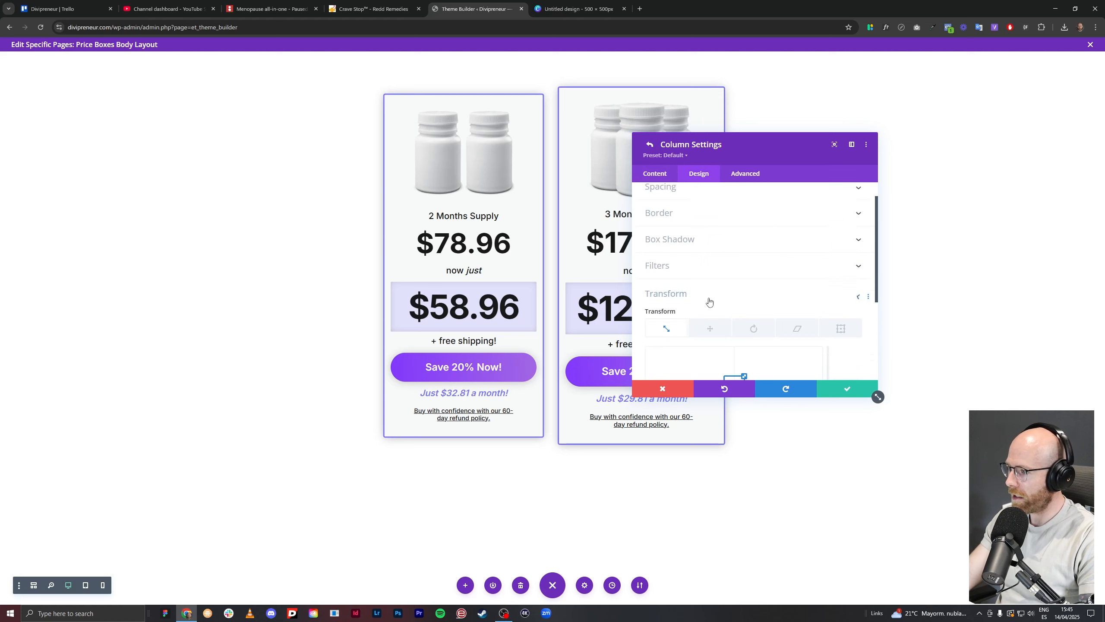
scroll(774, 291, down, 3)
click(827, 288)
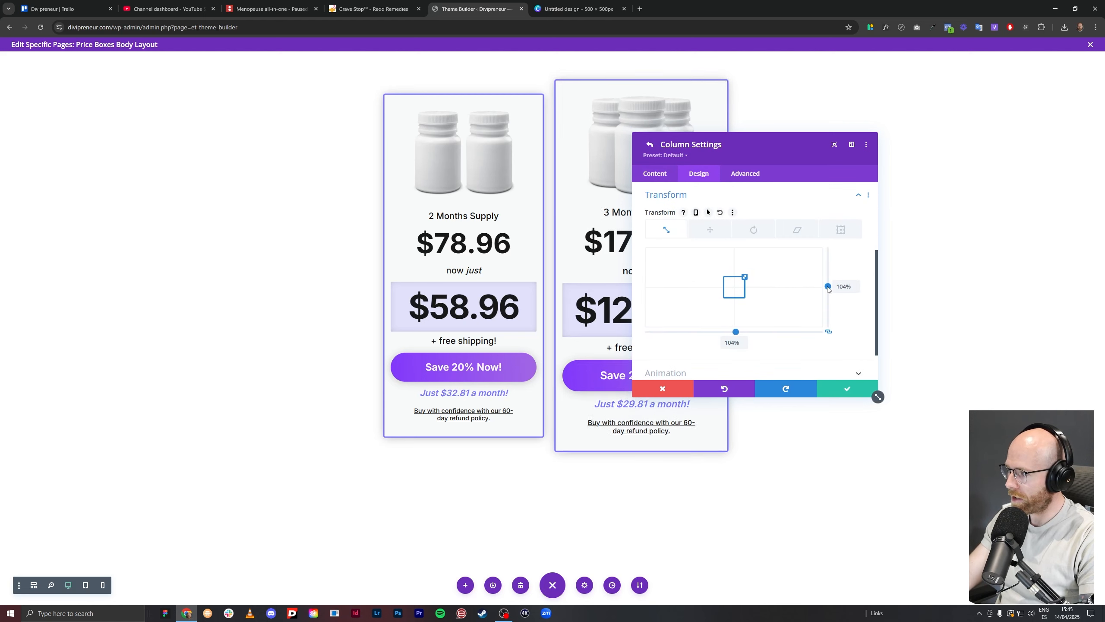
drag(828, 290, 828, 289)
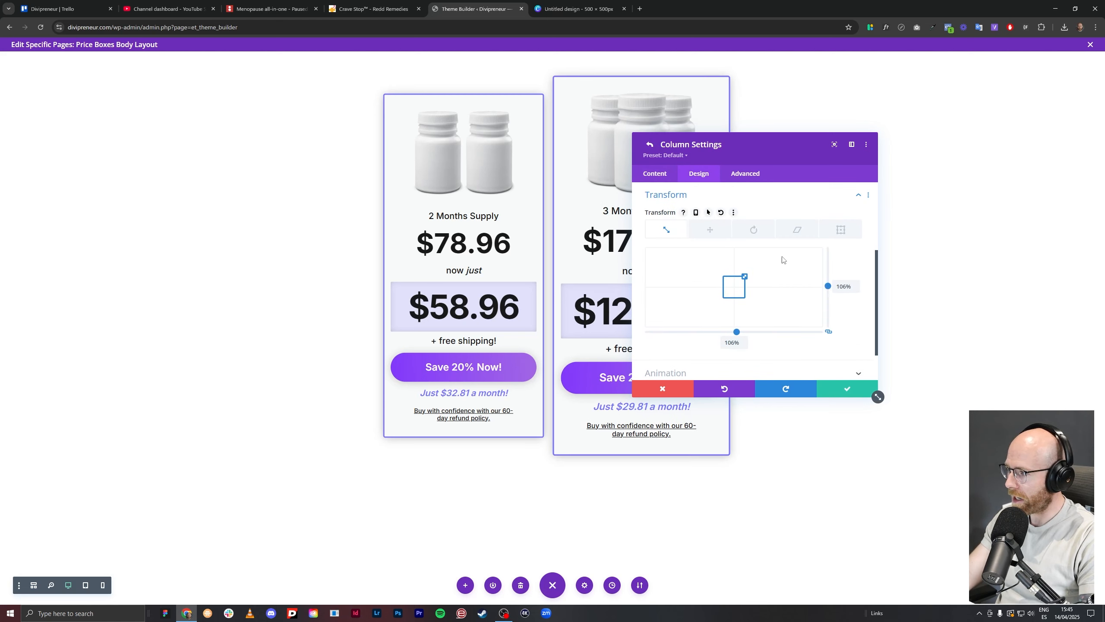
click(836, 389)
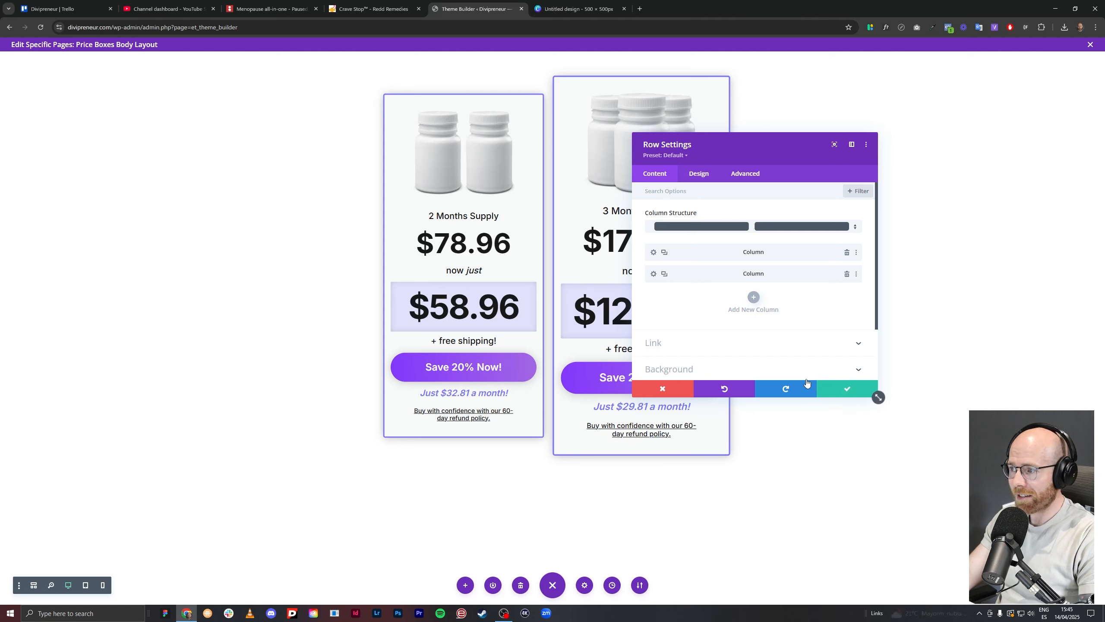
click(837, 388)
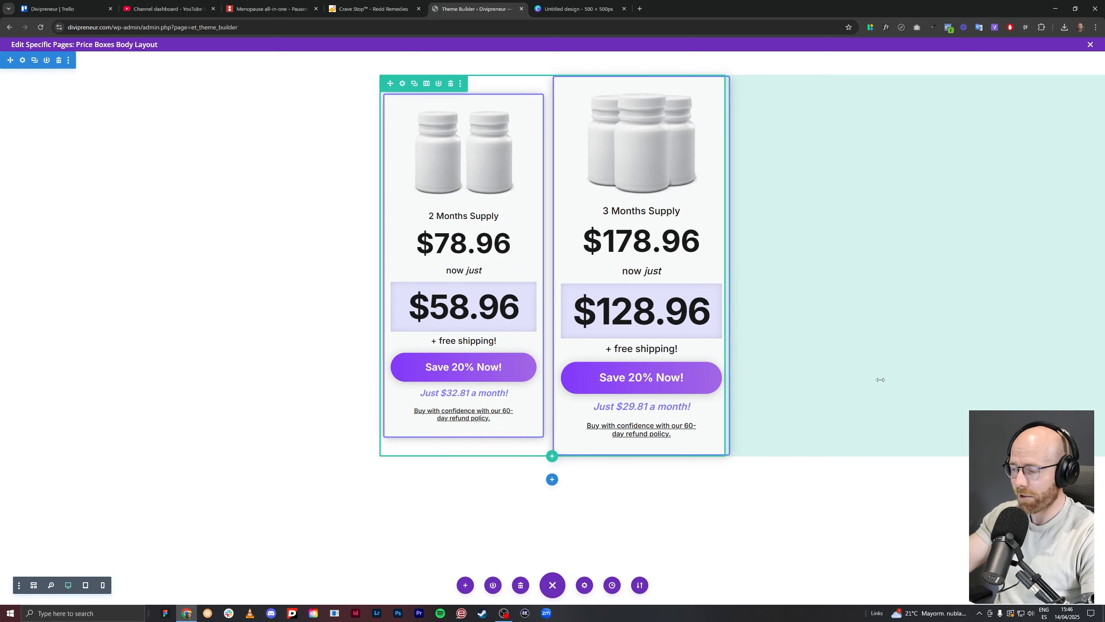
Check the Crave Stop box headings, duplicate the "2 Months Supply" text module and place the copy above the two-bottle image.
click(364, 7)
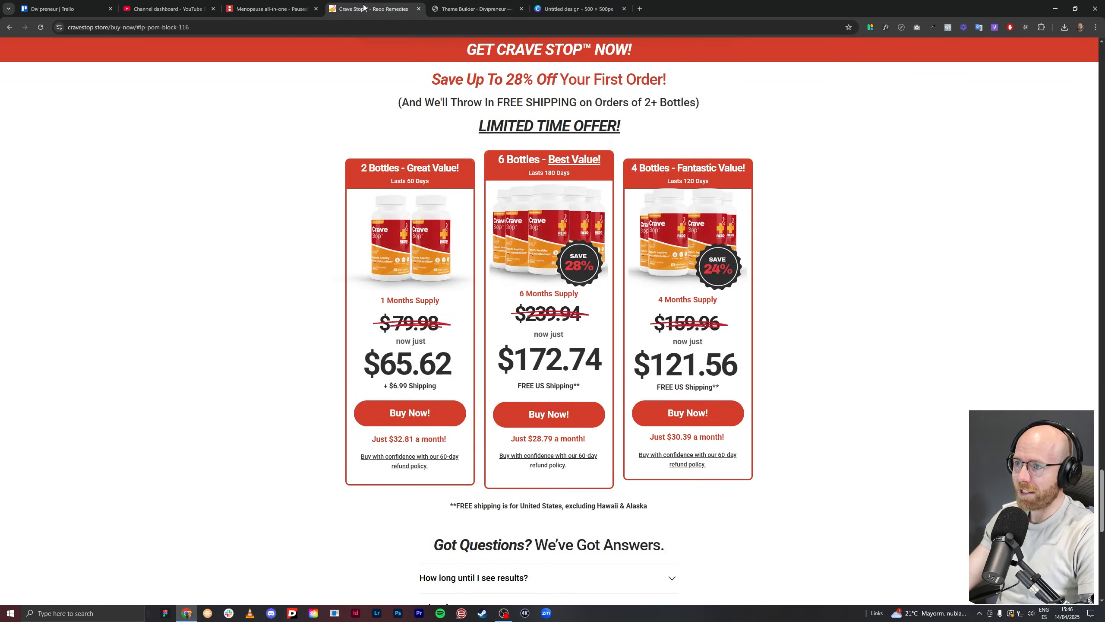
drag(360, 171, 464, 167)
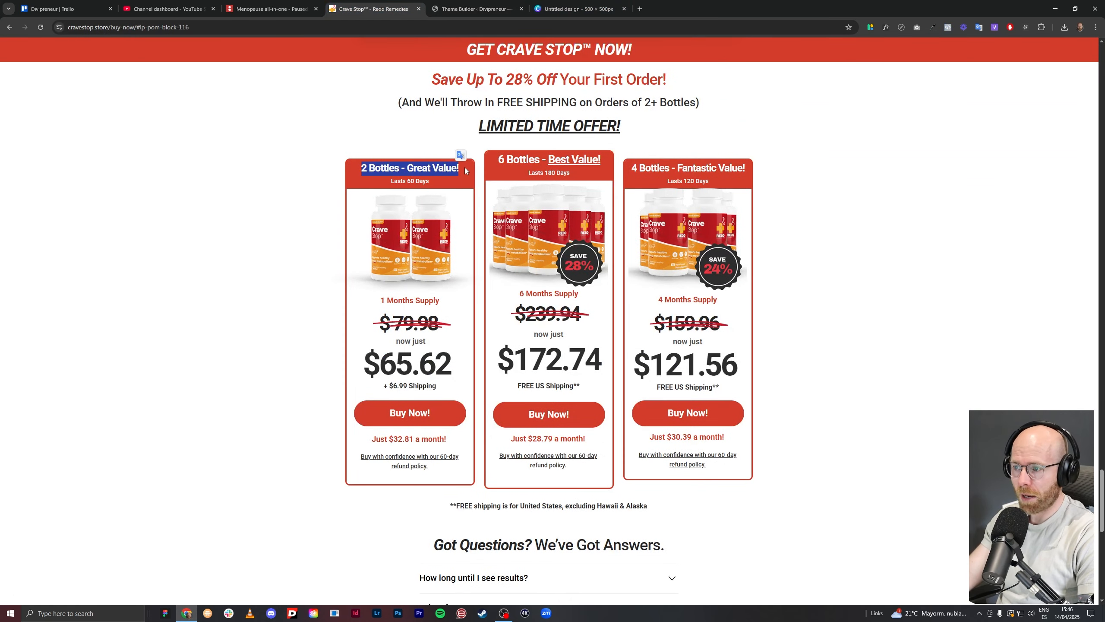
click(430, 192)
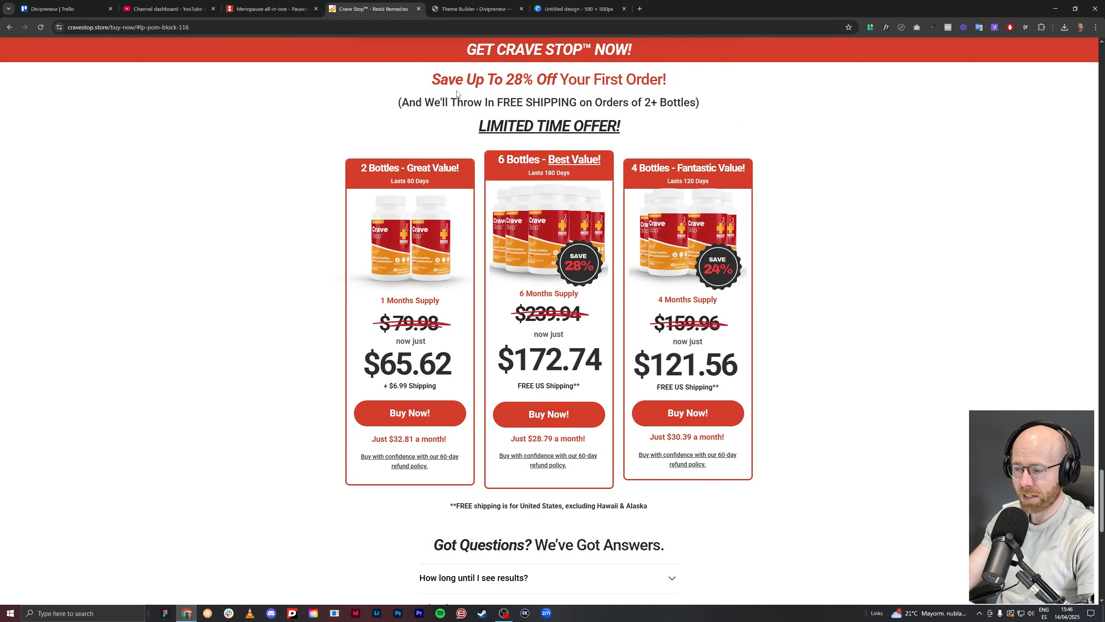
click(442, 10)
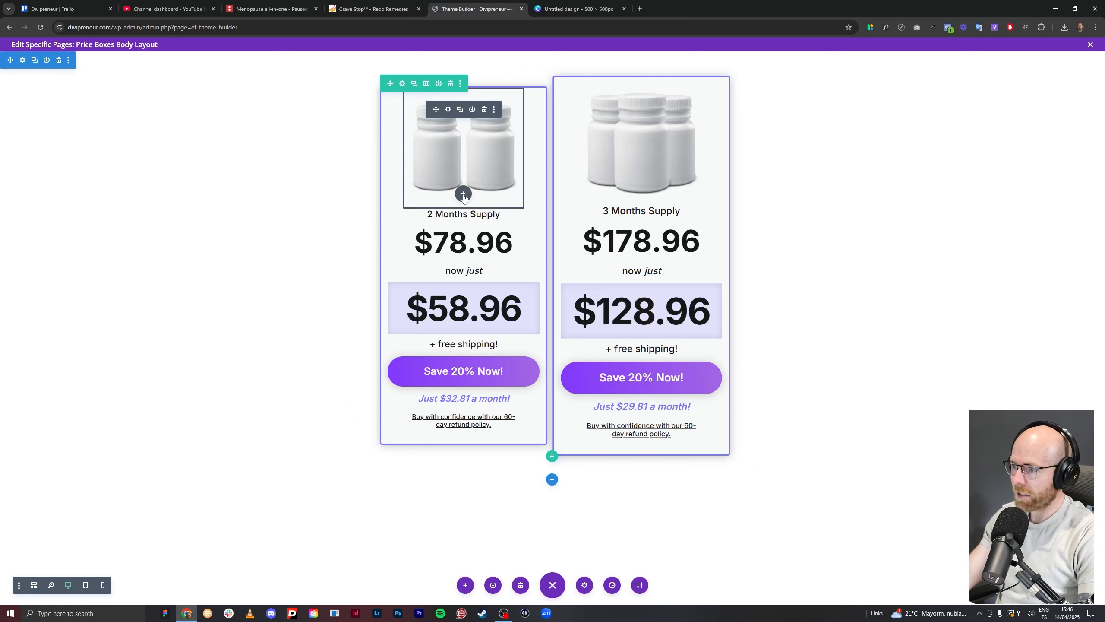
click(463, 195)
click(538, 215)
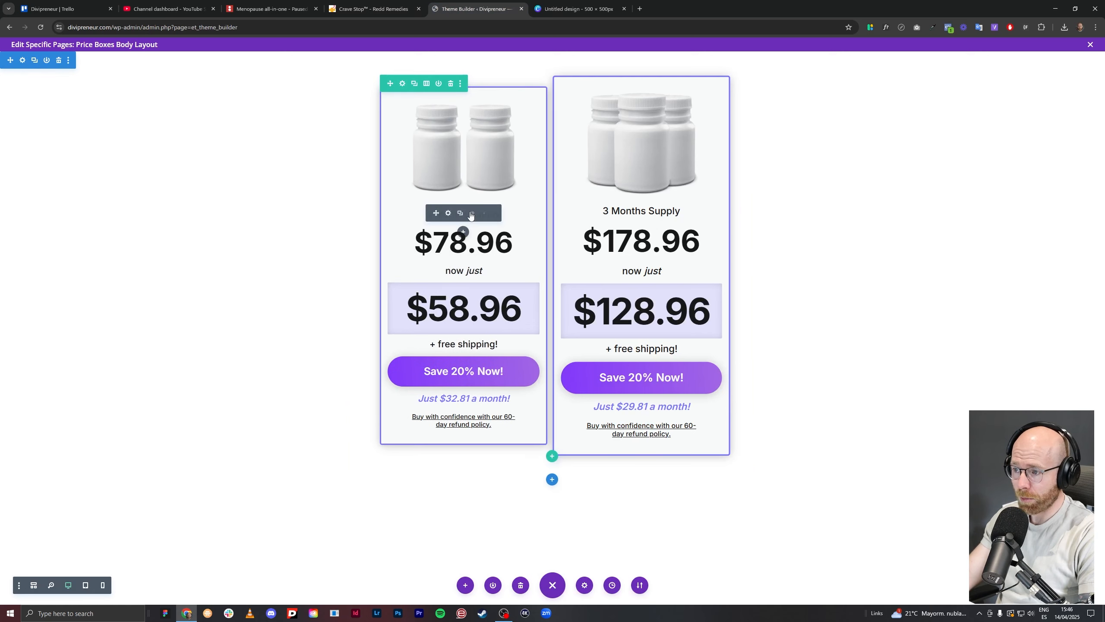
drag(435, 213, 443, 97)
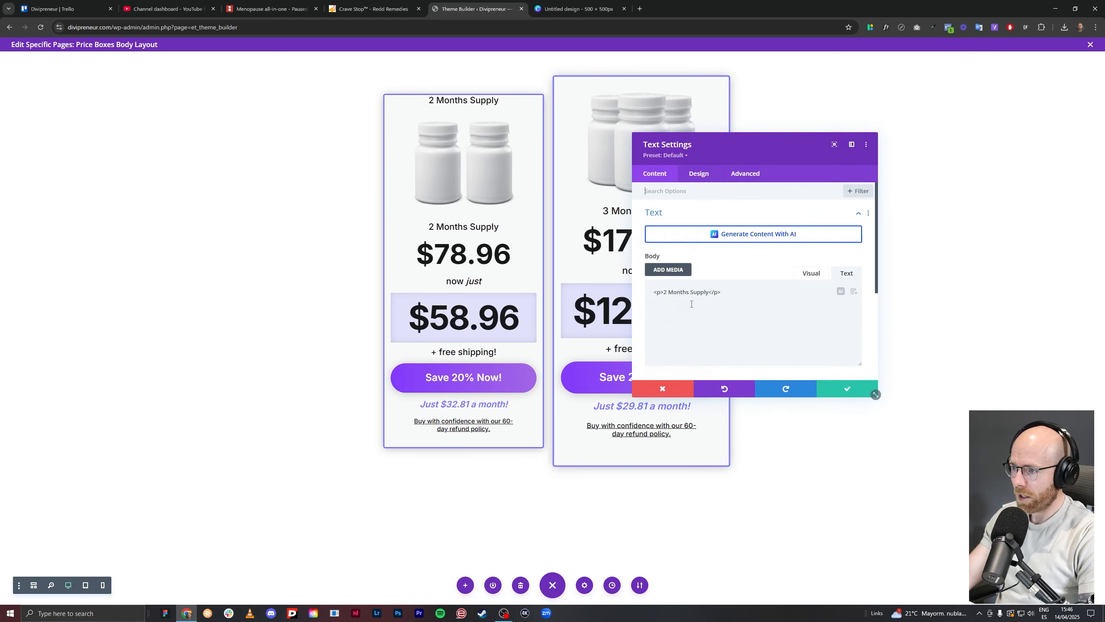
Replace the body of the text module above the two-bottle image with "2 Bottles - Great Value!", following the Crave Stop wording.
drag(727, 296, 638, 298)
click(379, 9)
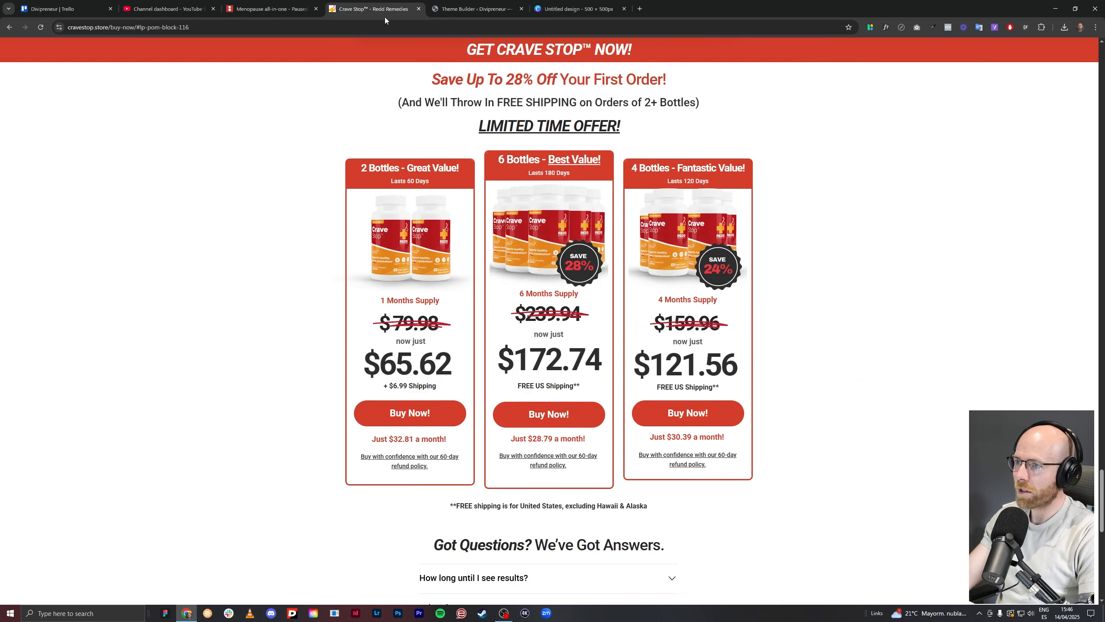
click(476, 8)
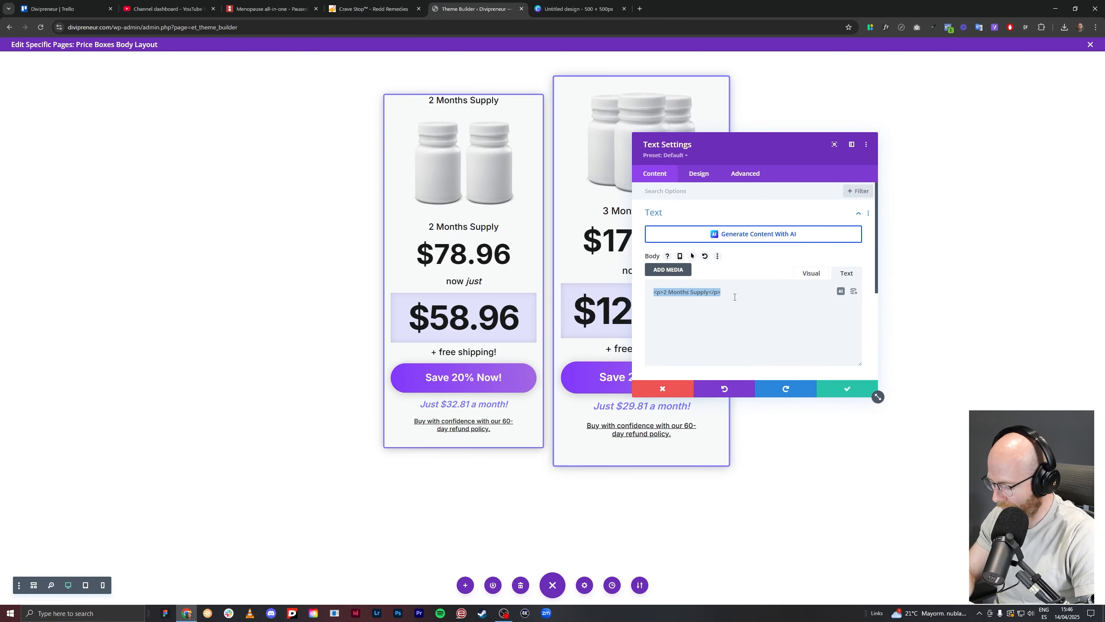
text(2 Bottle)
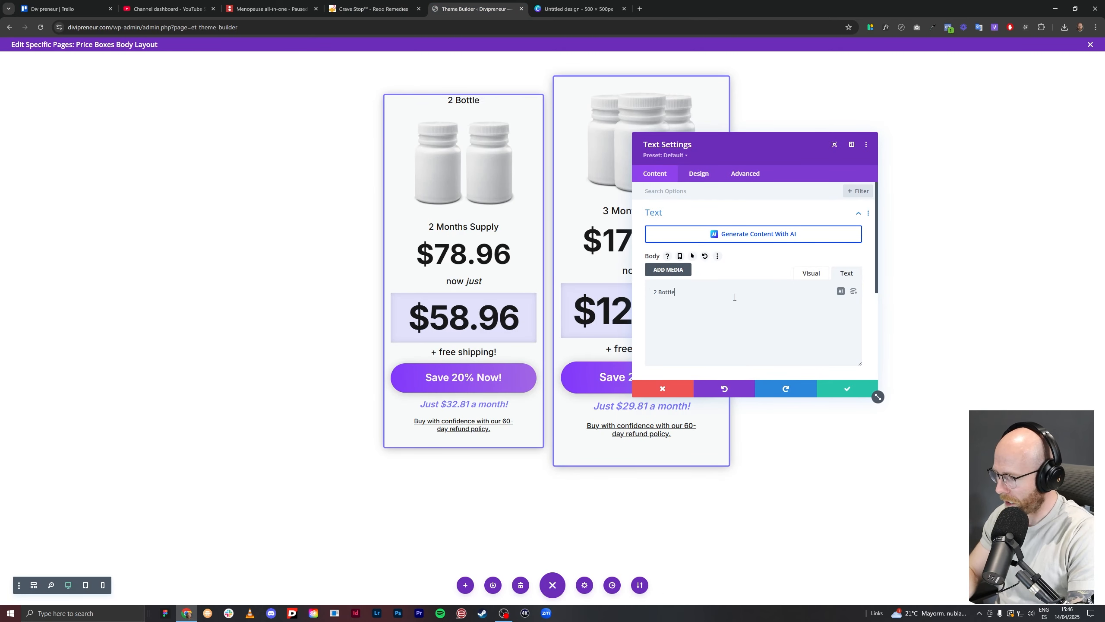
text(s -)
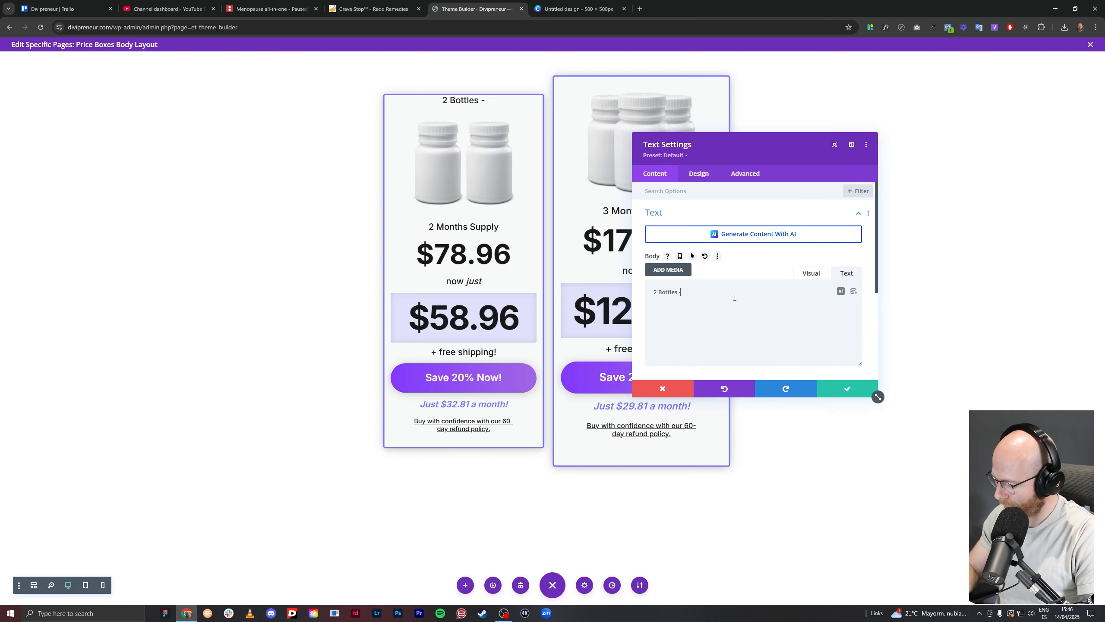
text( Great Value)
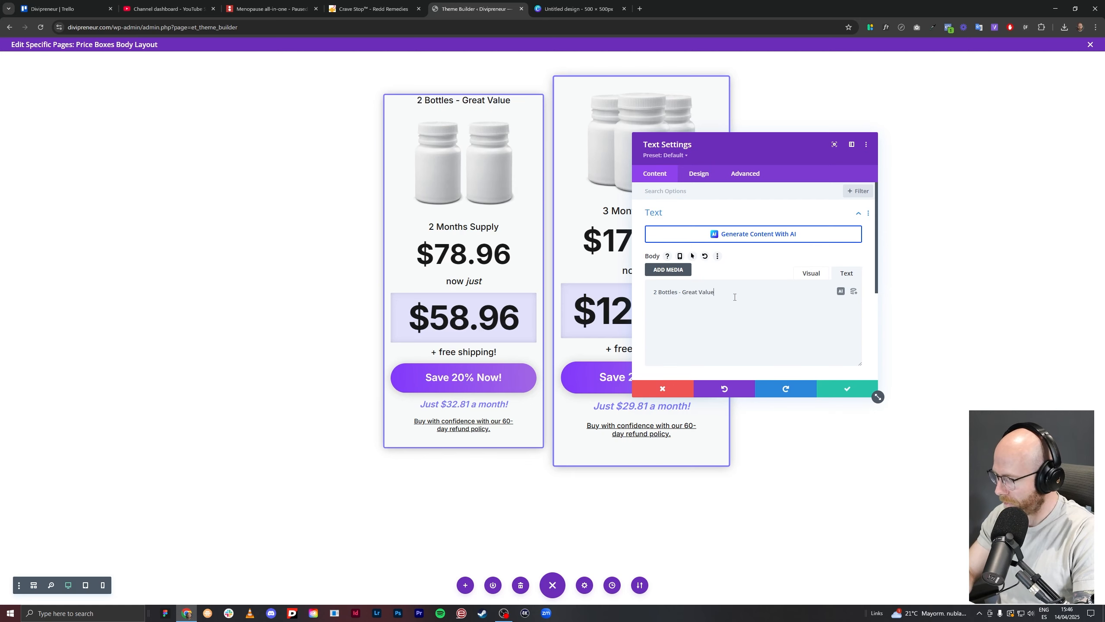
text(! Laste)
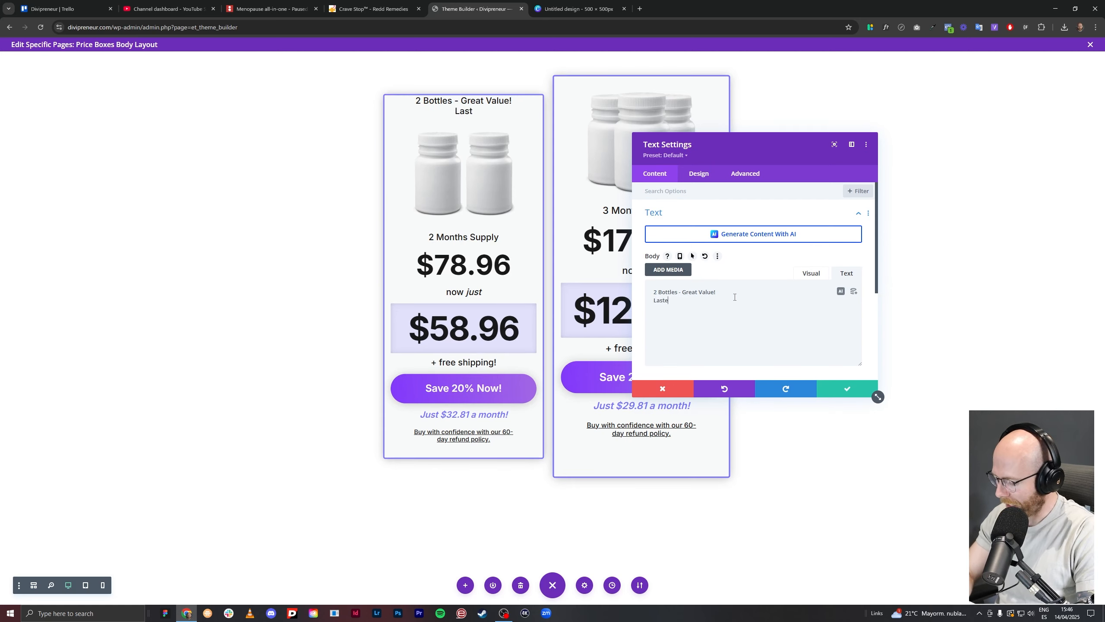
key(BackSpace)
key(BackSpace)
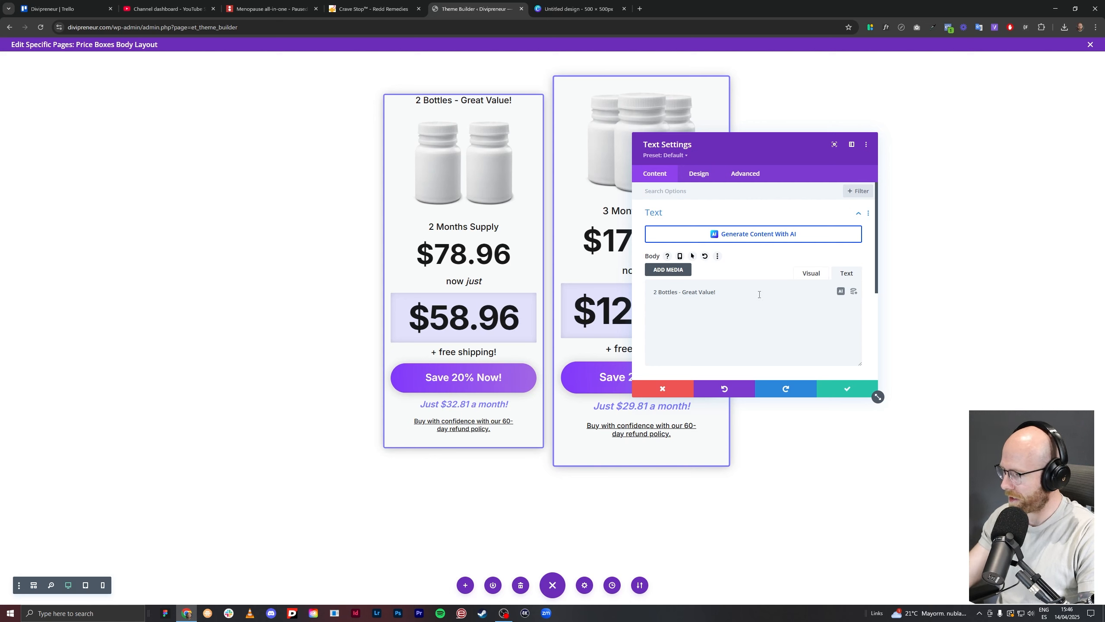
Add a second paragraph reading "Lasts 60 days" below the "2 Bottles - Great Value!" line.
click(811, 276)
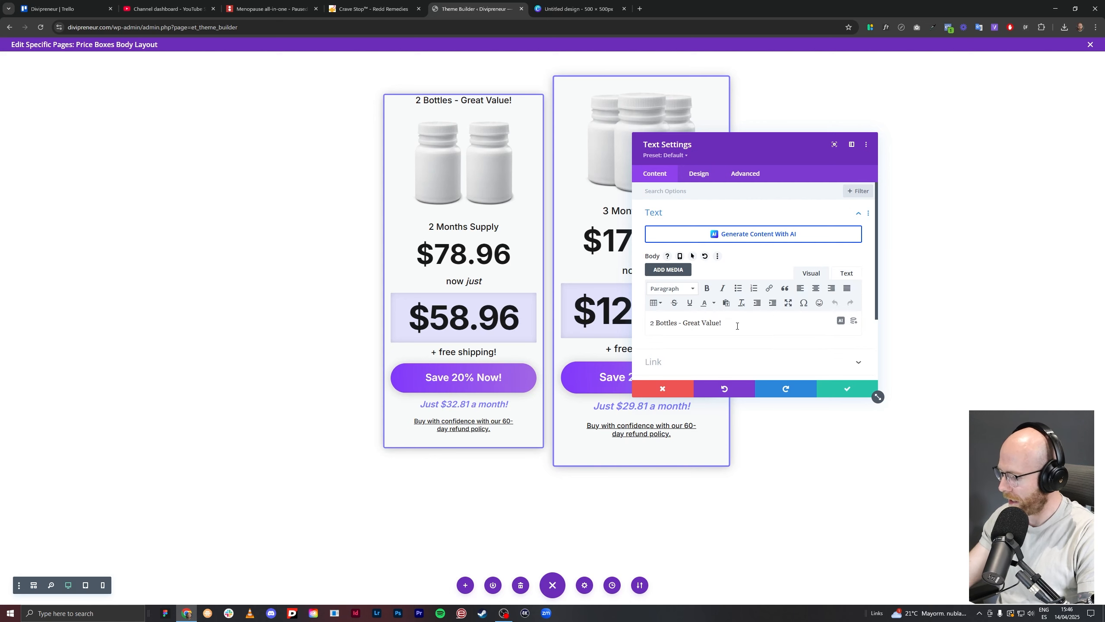
key(Return)
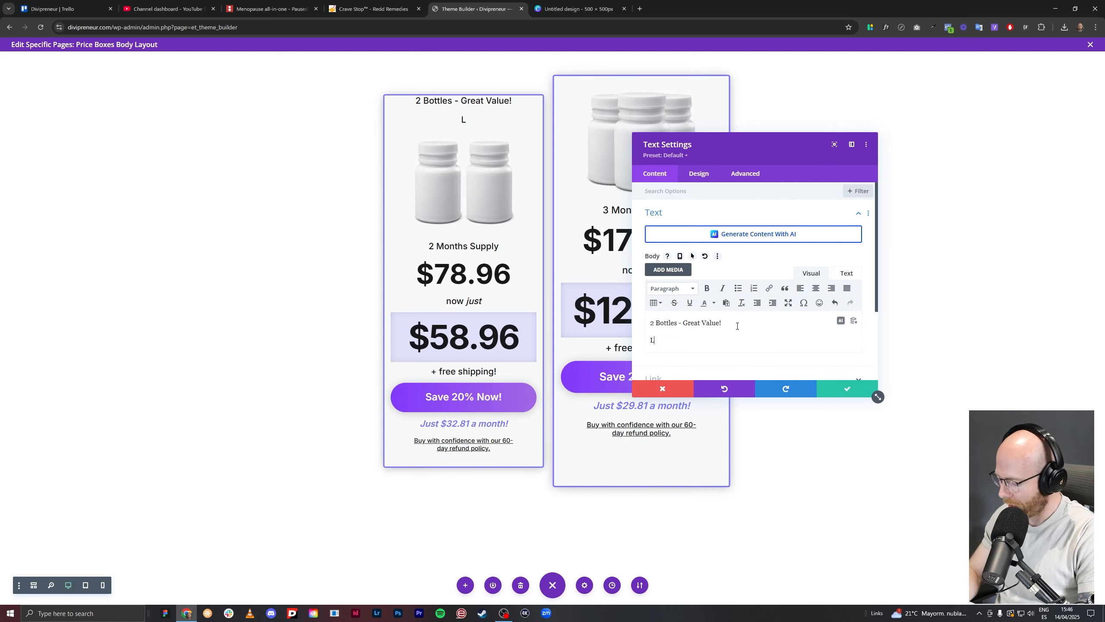
text(Lasts 60 days)
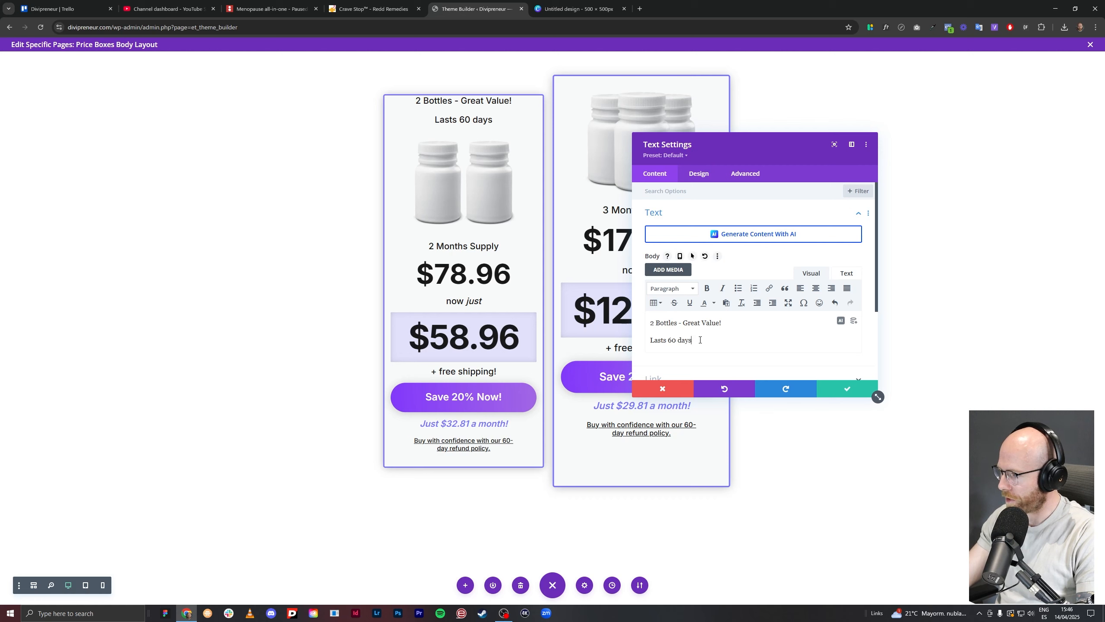
Set the heading text module's font weight to Semi Bold.
key(ctrl+a)
click(698, 174)
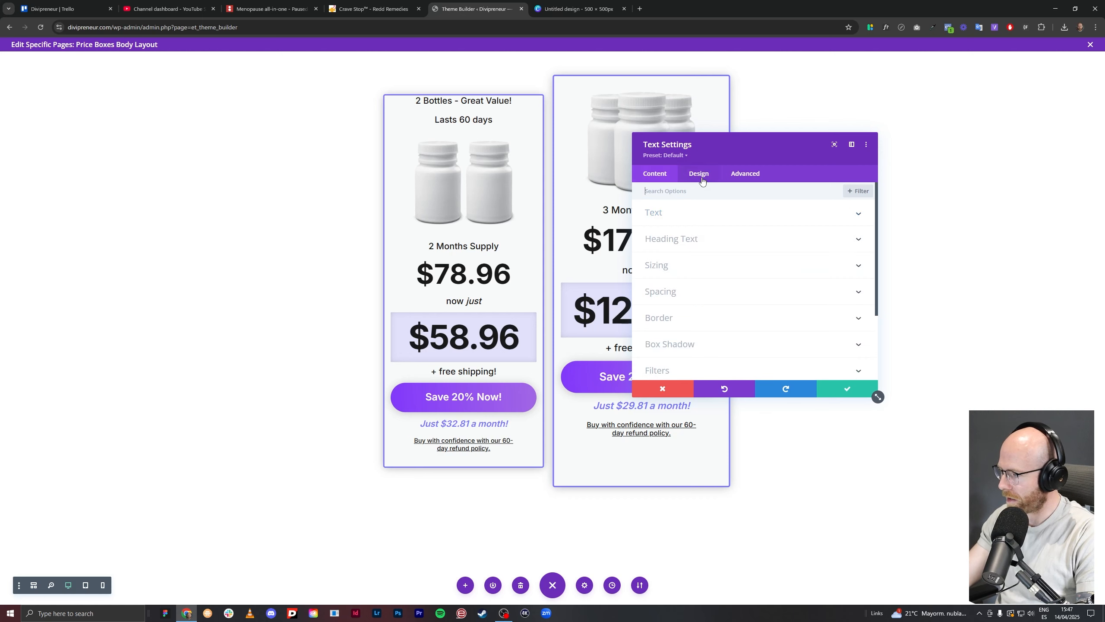
click(695, 219)
scroll(701, 244, down, 2)
click(679, 217)
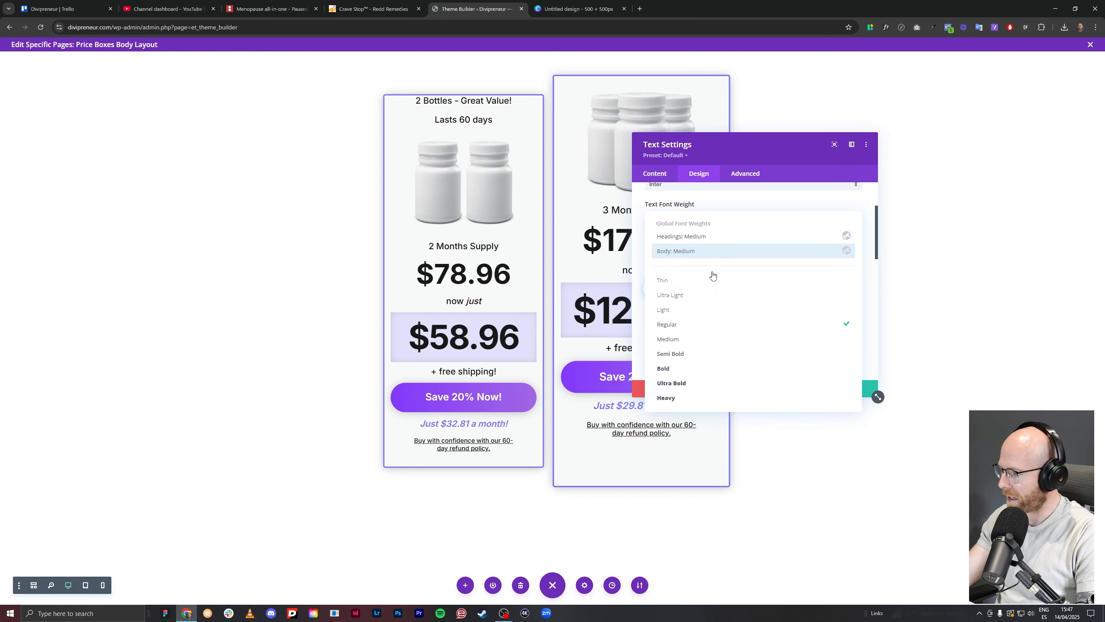
click(710, 354)
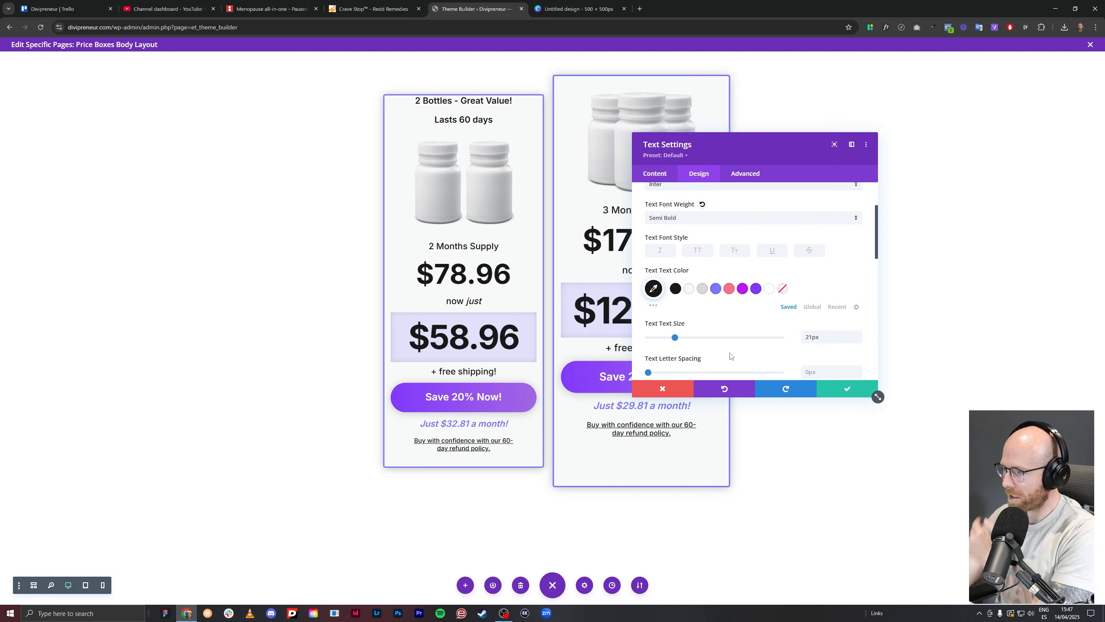
Select the "Lasts 60 days" line in the heading text module's body for formatting.
click(654, 173)
click(653, 212)
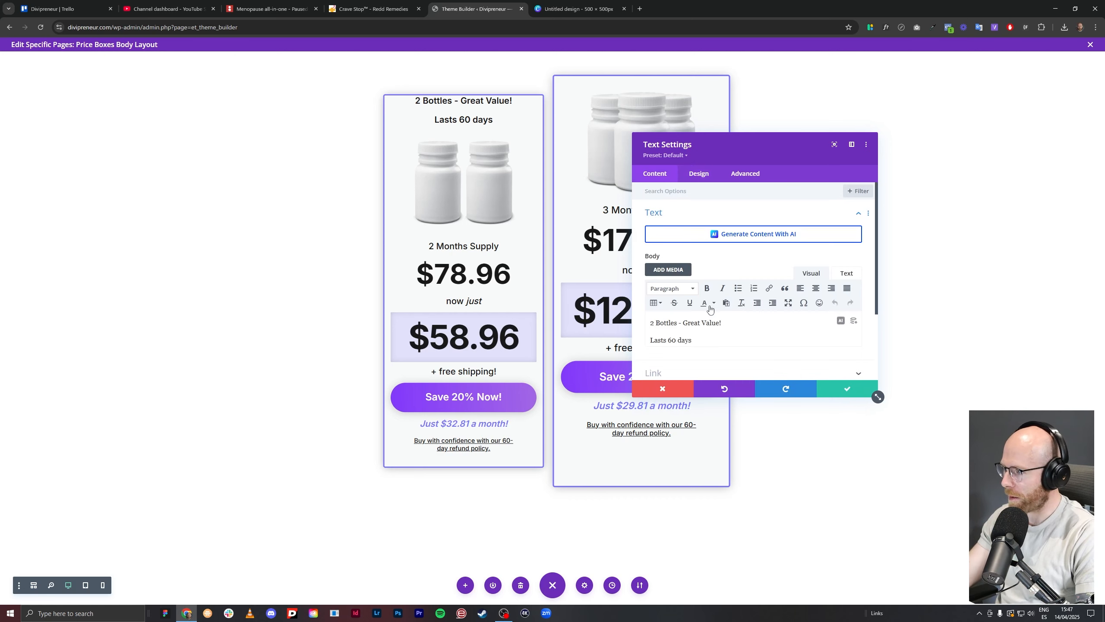
key(ctrl+a)
drag(693, 341, 647, 345)
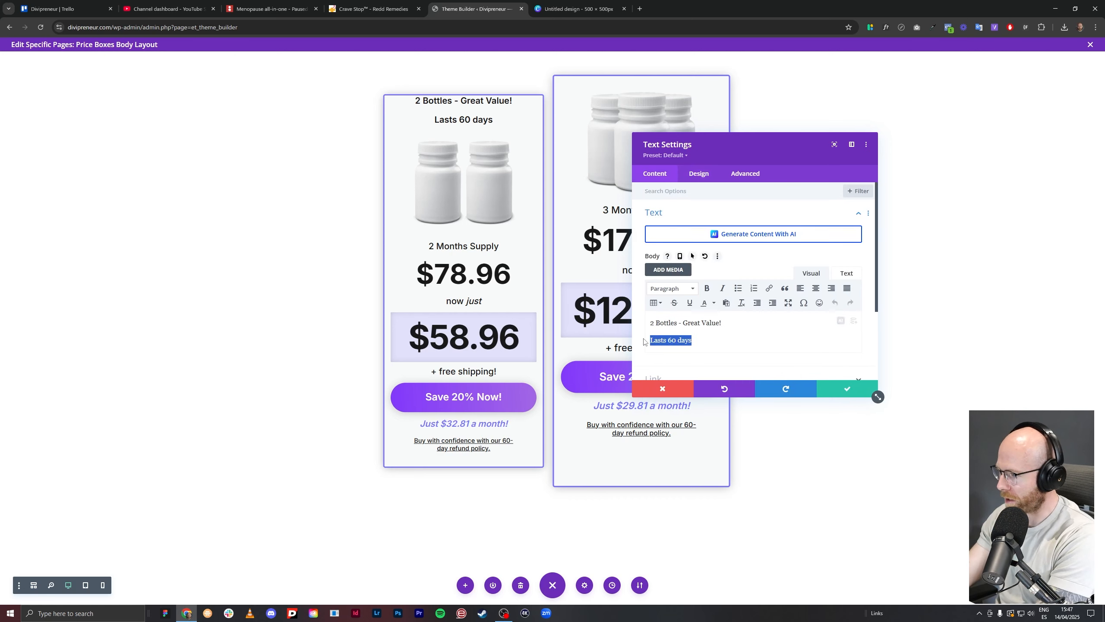
Remove the "Lasts 60 days" line from the 2-bottle heading and give the heading the saved blue-violet background color.
key(BackSpace)
key(BackSpace)
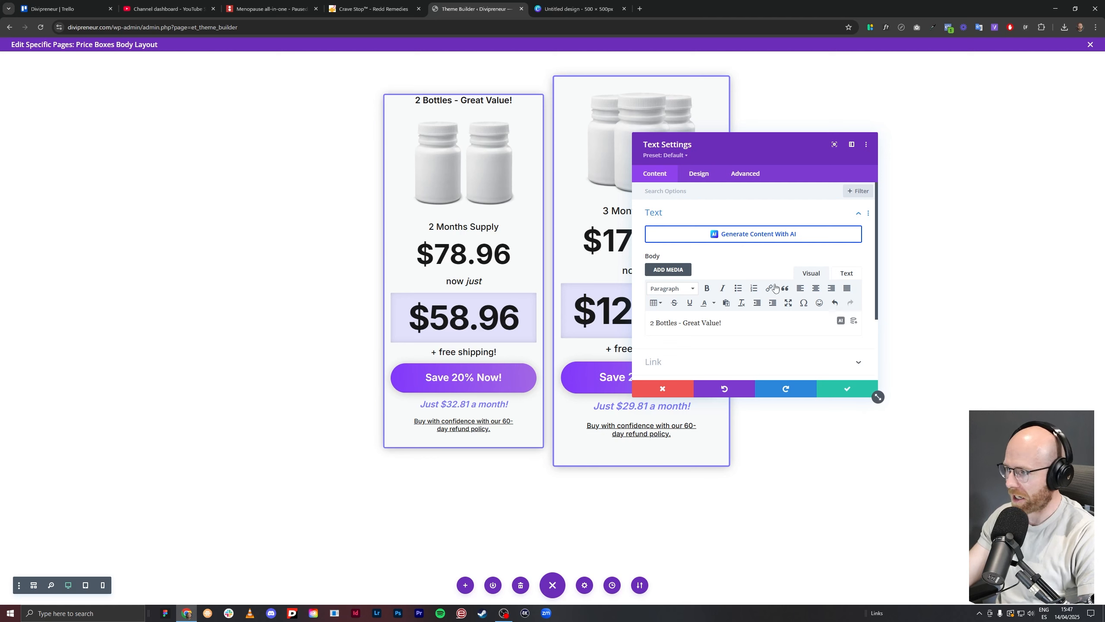
scroll(735, 346, down, 2)
click(718, 302)
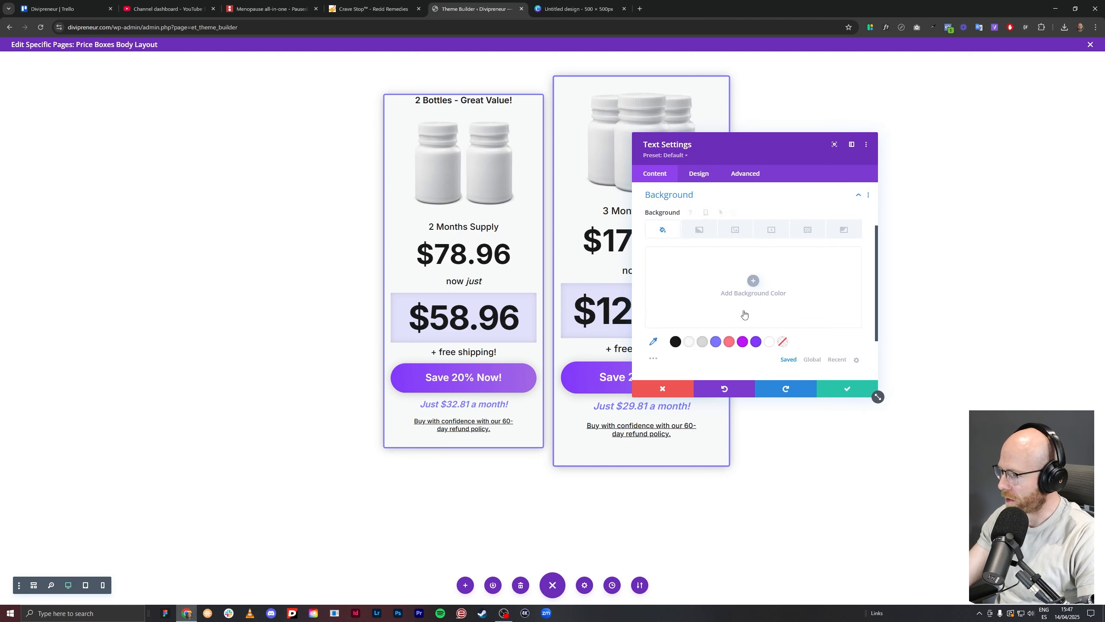
click(716, 341)
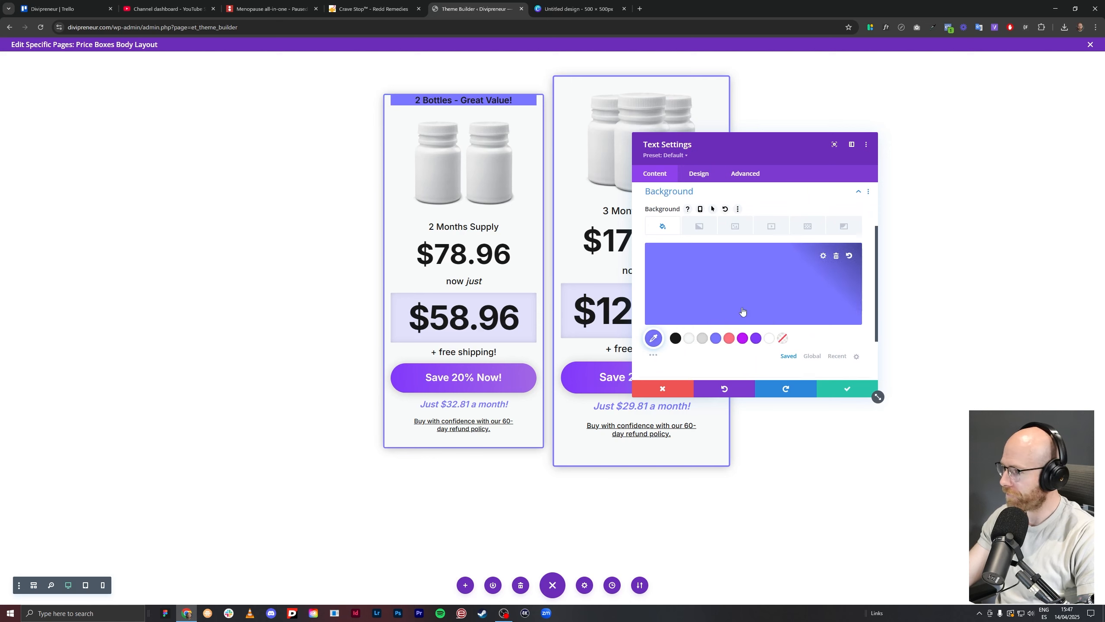
scroll(858, 256, down, 1)
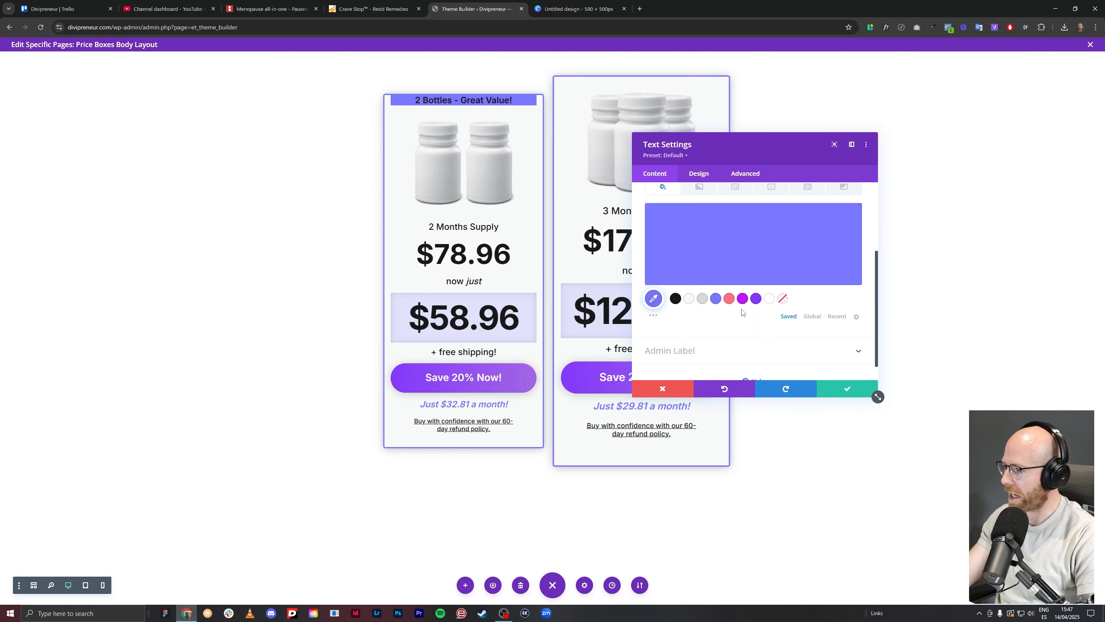
Set the top padding of the "2 Bottles - Great Value!" heading to 20px.
scroll(727, 253, up, 3)
click(696, 174)
click(703, 291)
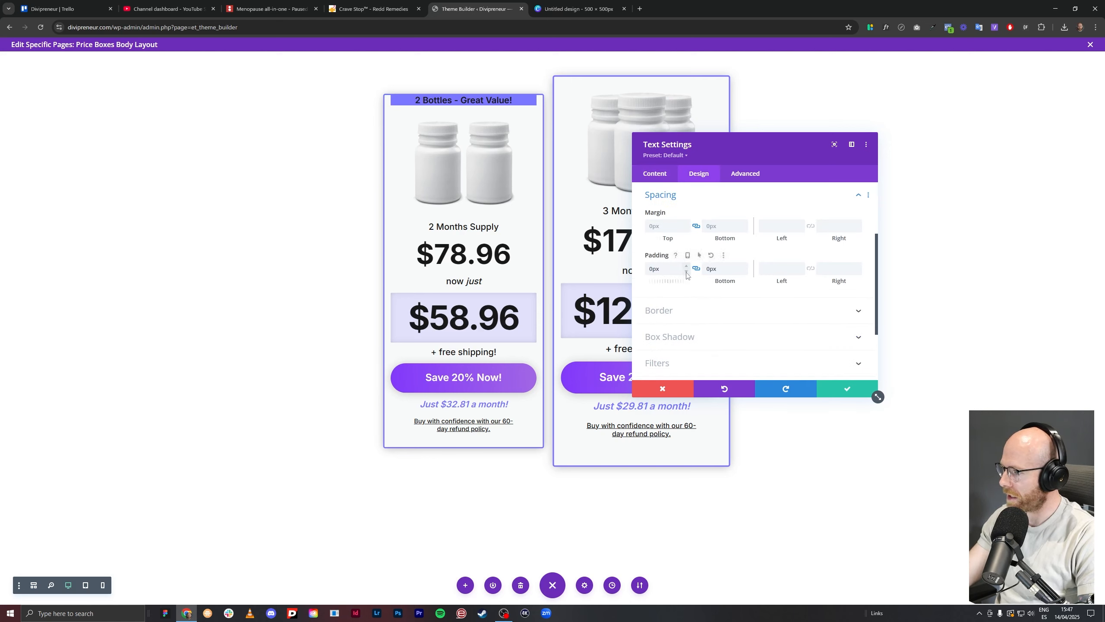
click(651, 269)
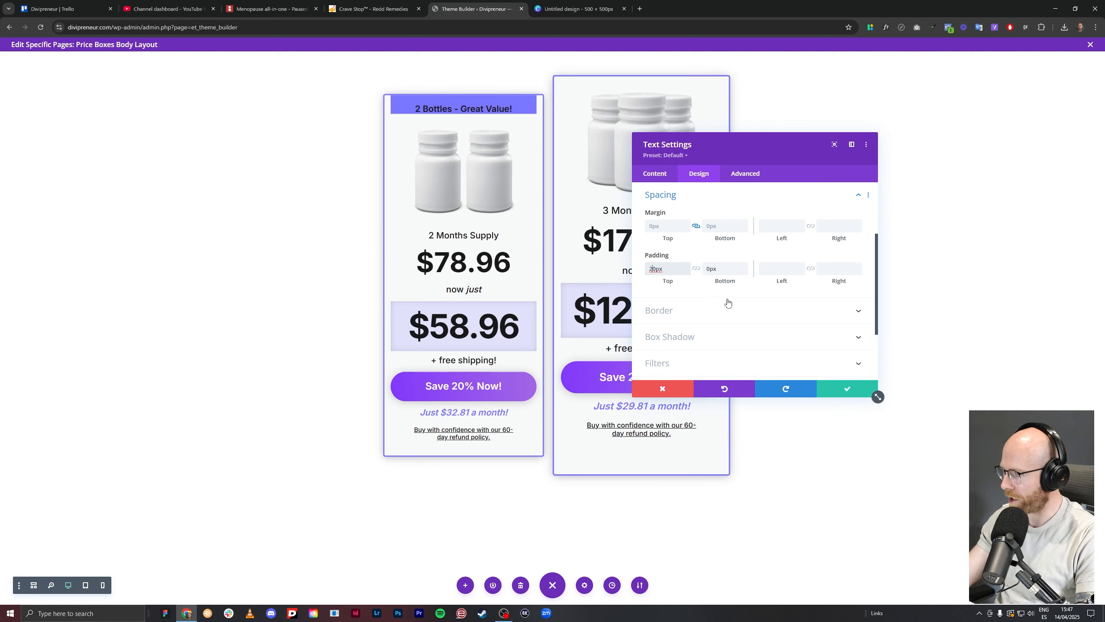
Style the "2 Bottles - Great Value!" text as Bold, white and 26px, and save the module.
scroll(687, 217, up, 3)
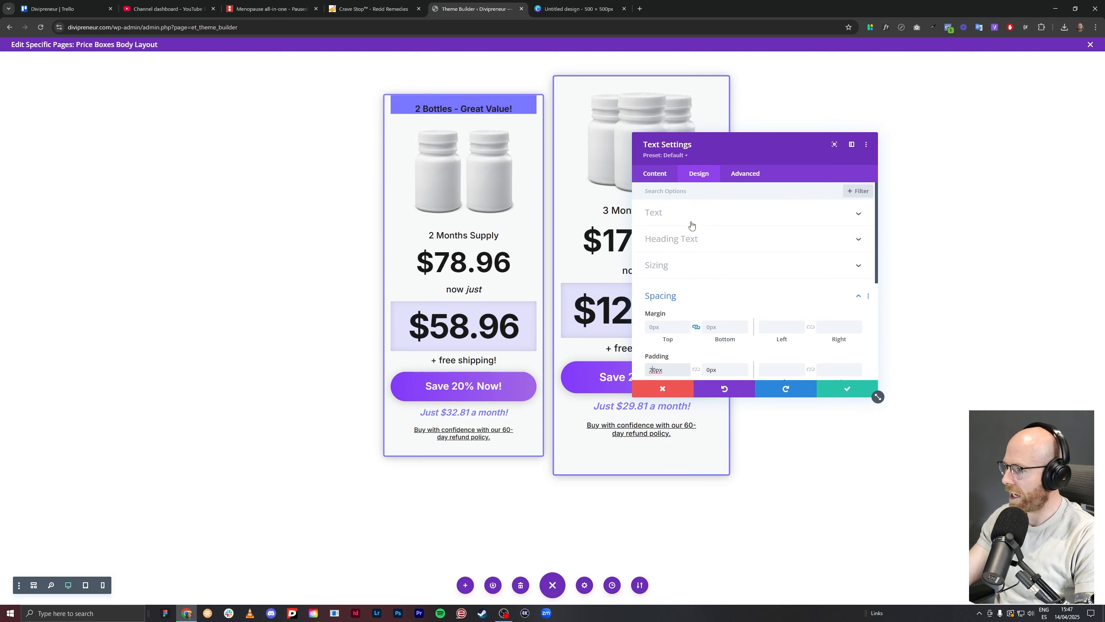
click(673, 213)
scroll(698, 276, down, 1)
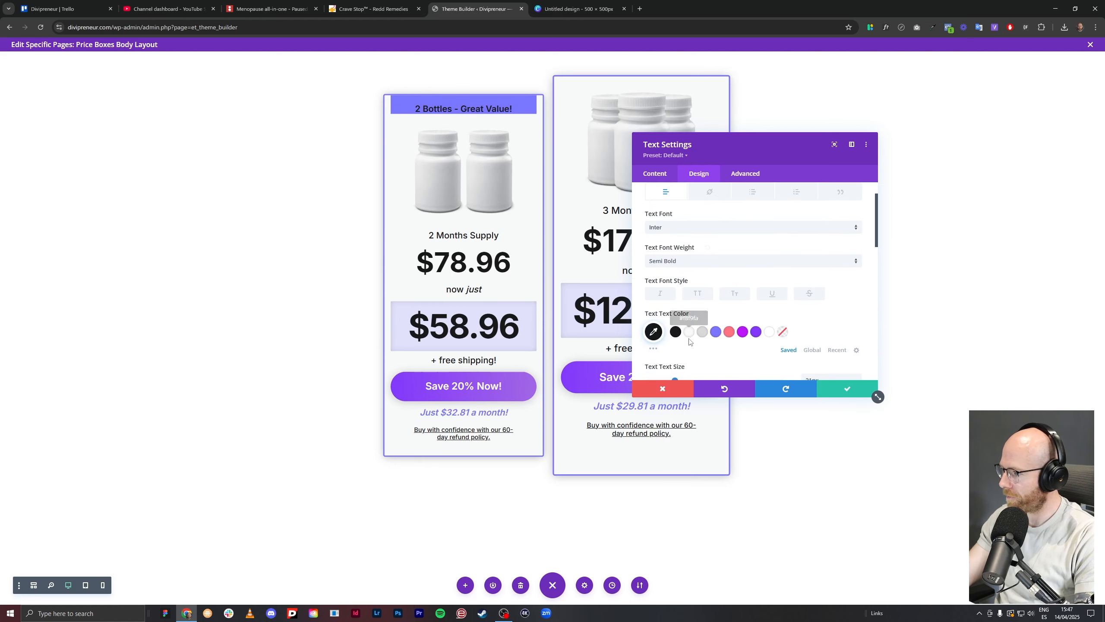
click(696, 261)
click(696, 412)
scroll(697, 287, down, 1)
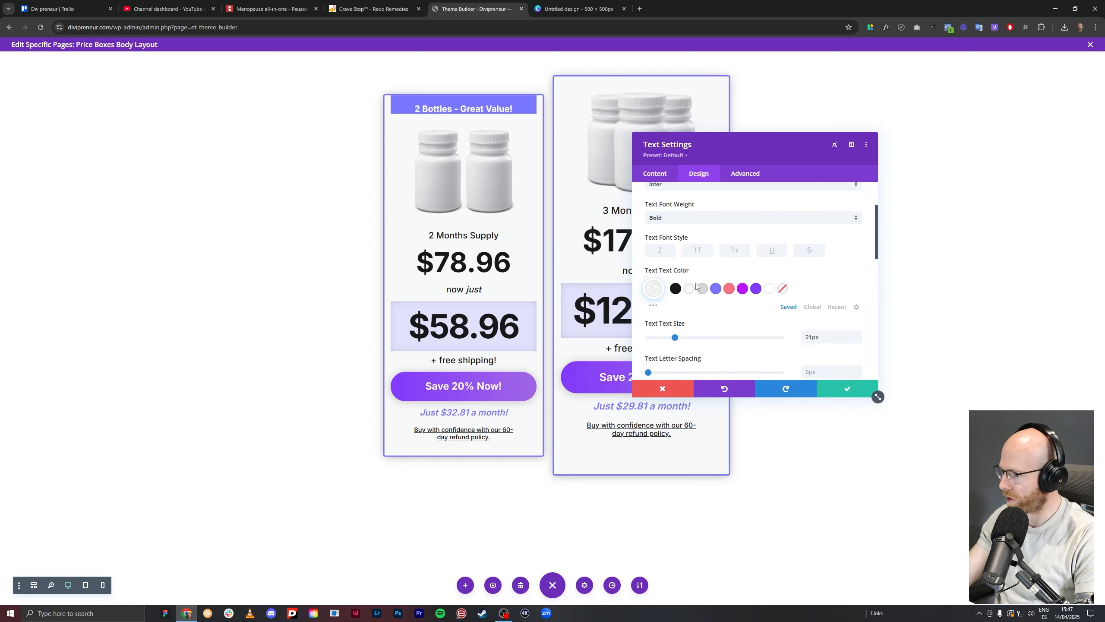
drag(675, 338, 682, 340)
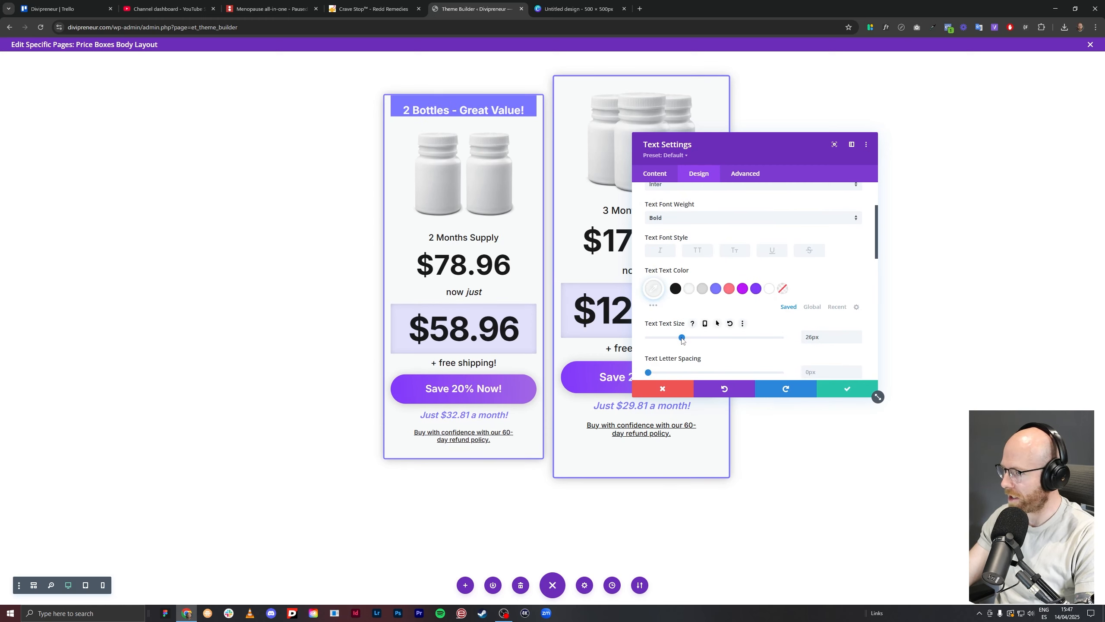
scroll(694, 352, down, 2)
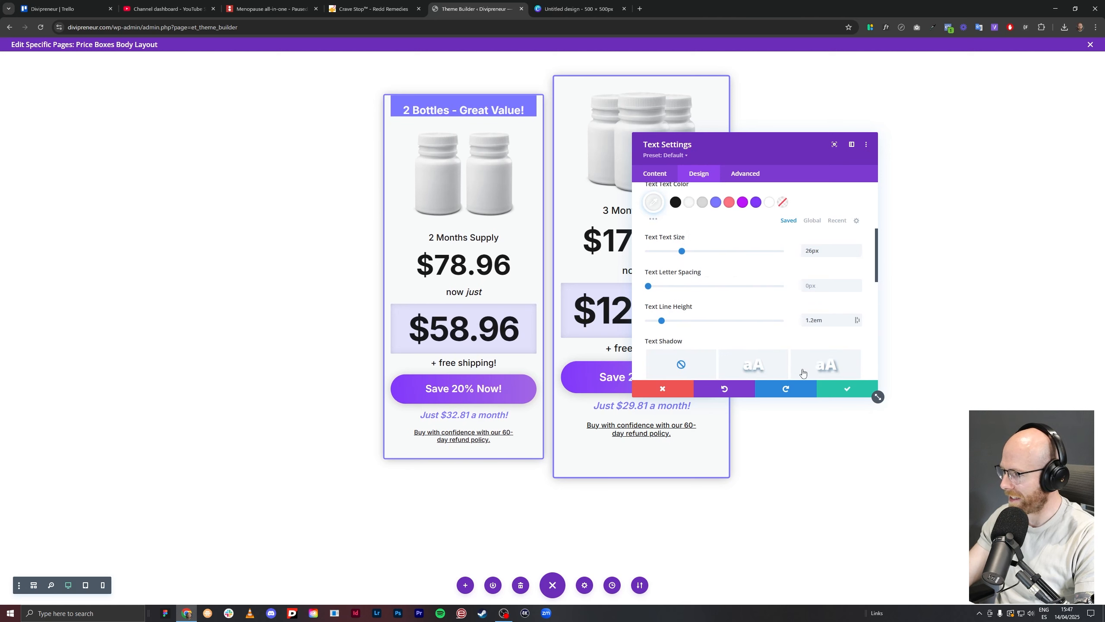
click(850, 387)
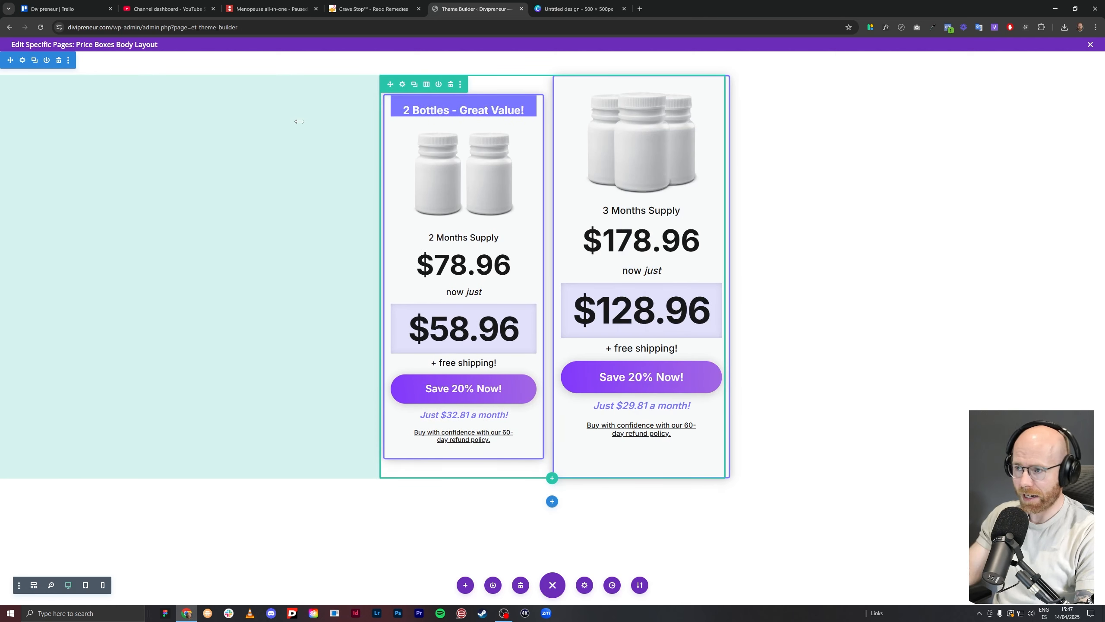
Set the left and right padding of the 2-bottle column to 0px and save the row settings.
click(401, 84)
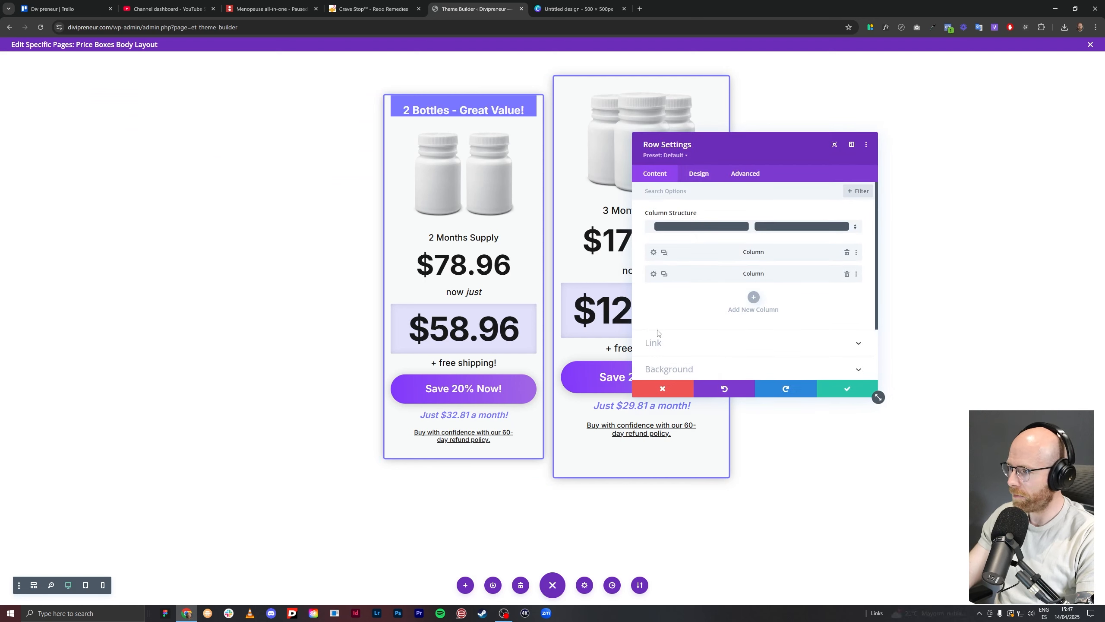
click(654, 252)
click(697, 176)
click(680, 238)
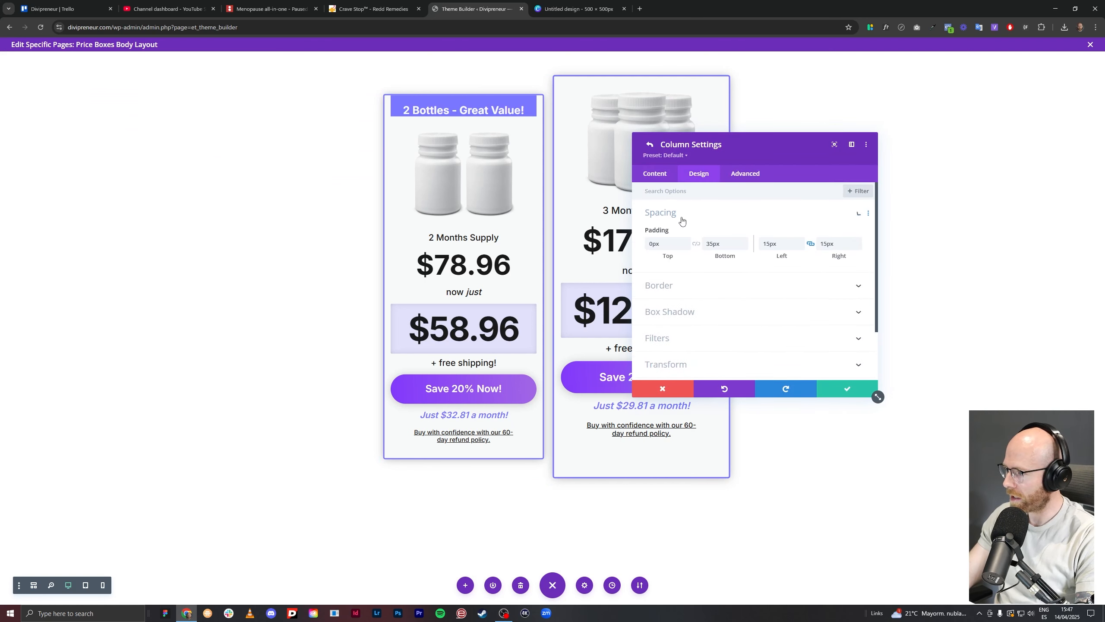
click(762, 245)
text(0)
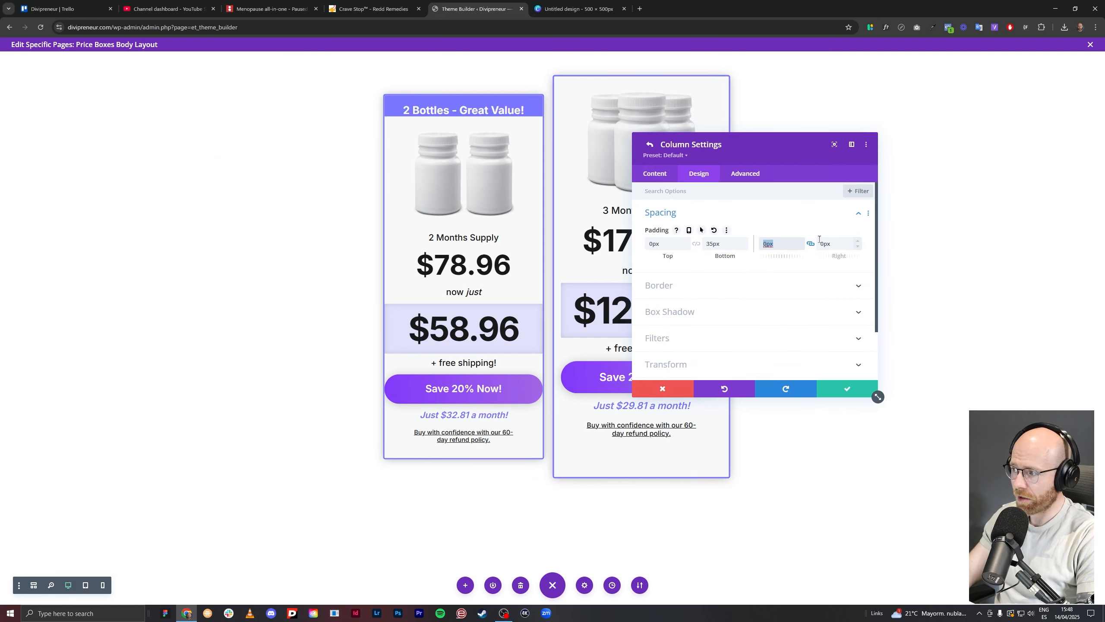
click(860, 391)
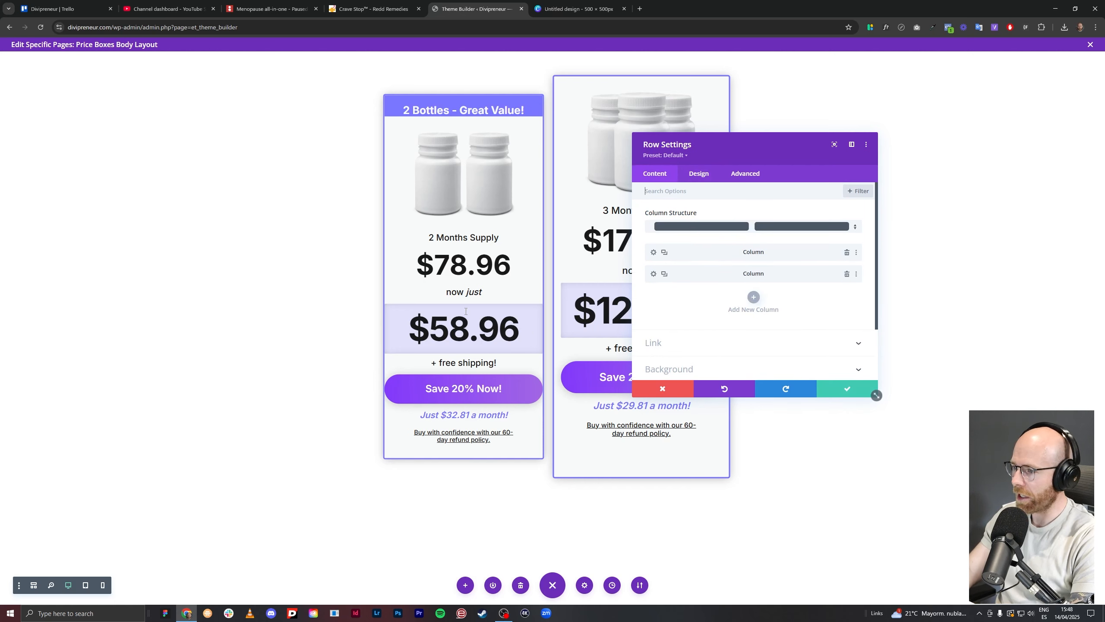
click(861, 391)
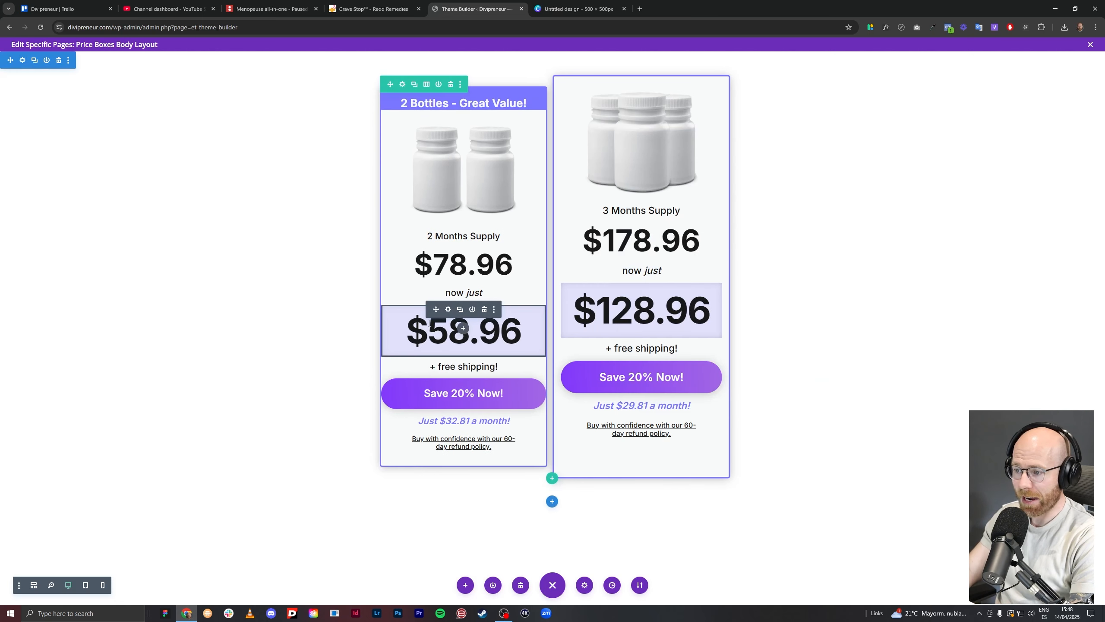
Center the $58.96 price module, limit its max width to 95%, and save it.
mouse_move(459, 316)
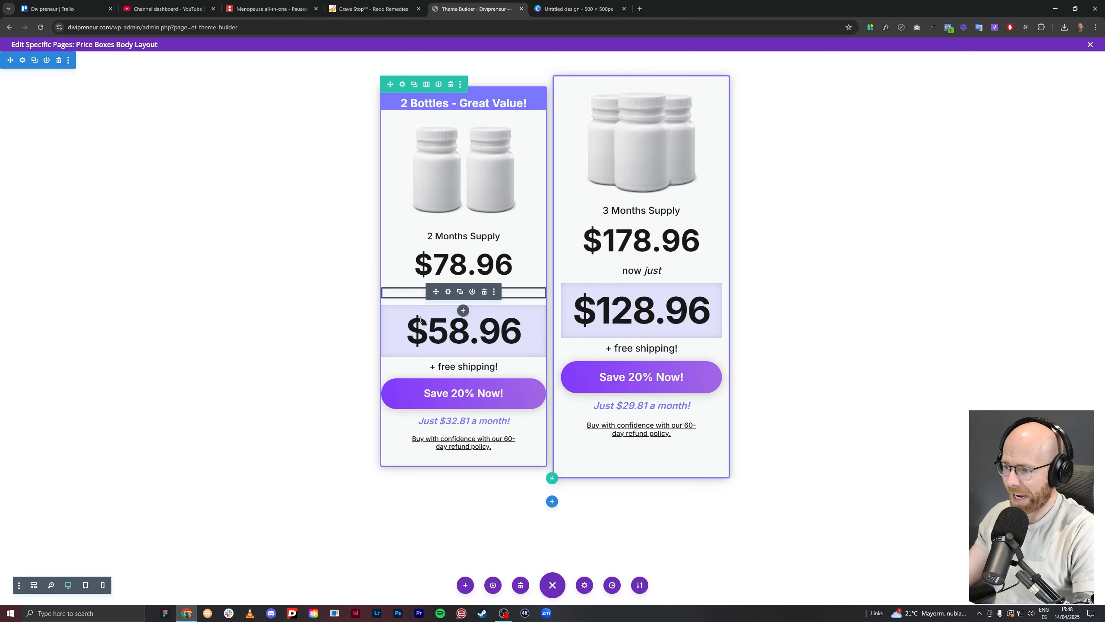
click(472, 316)
click(699, 173)
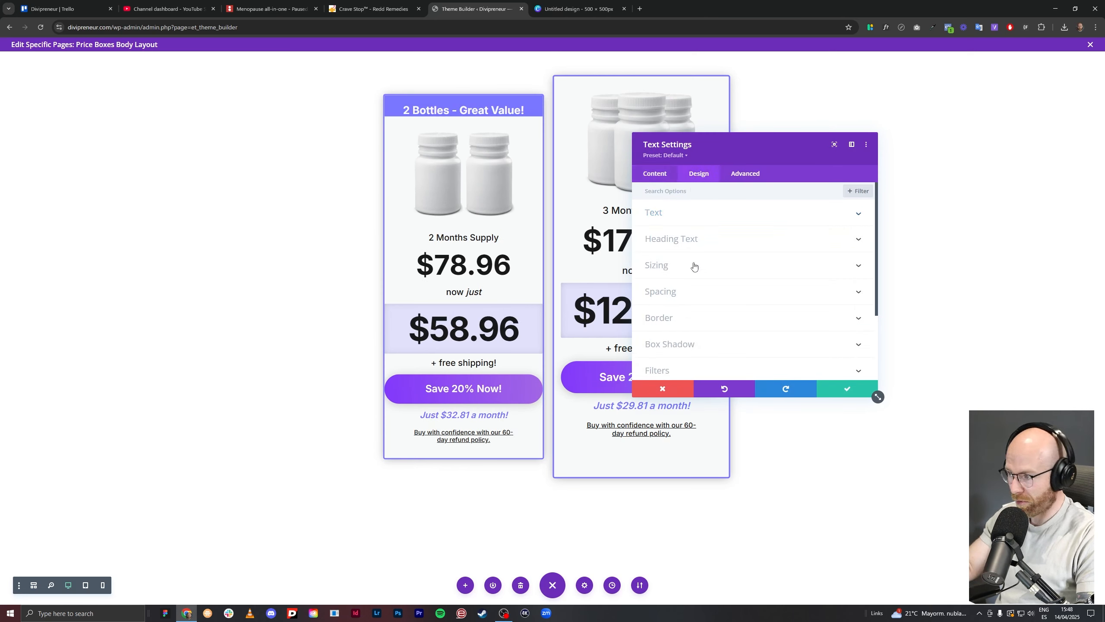
click(700, 265)
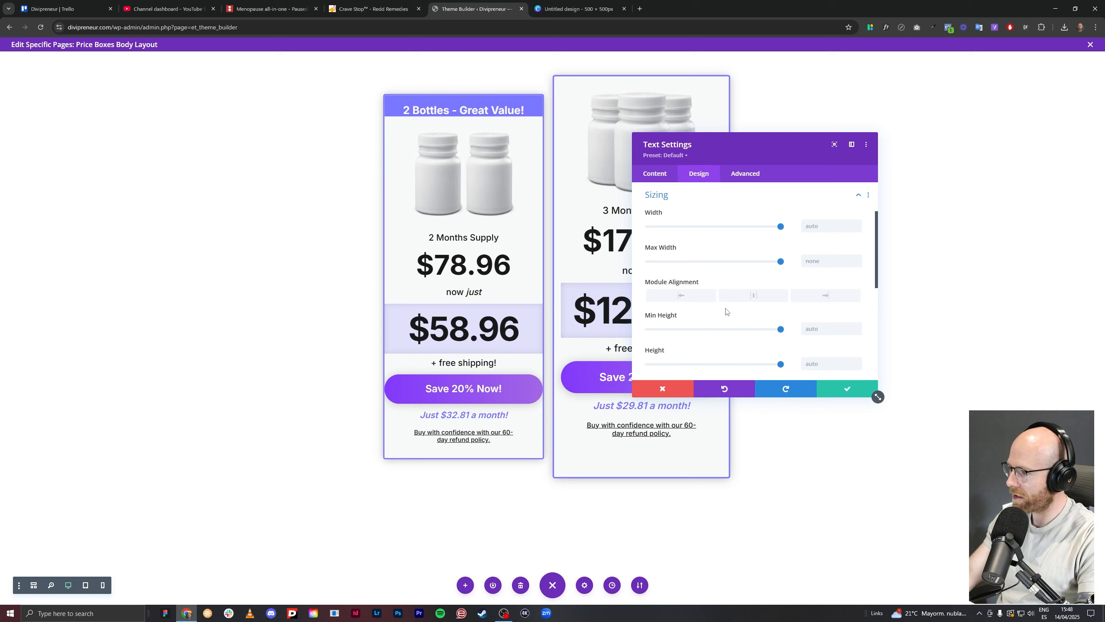
click(813, 266)
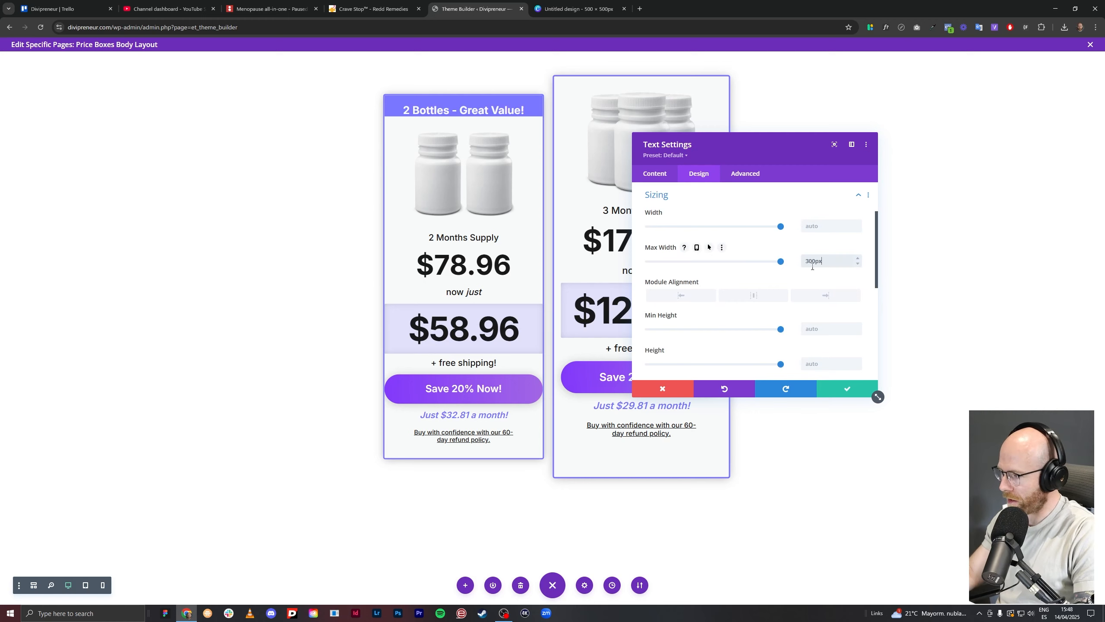
click(752, 299)
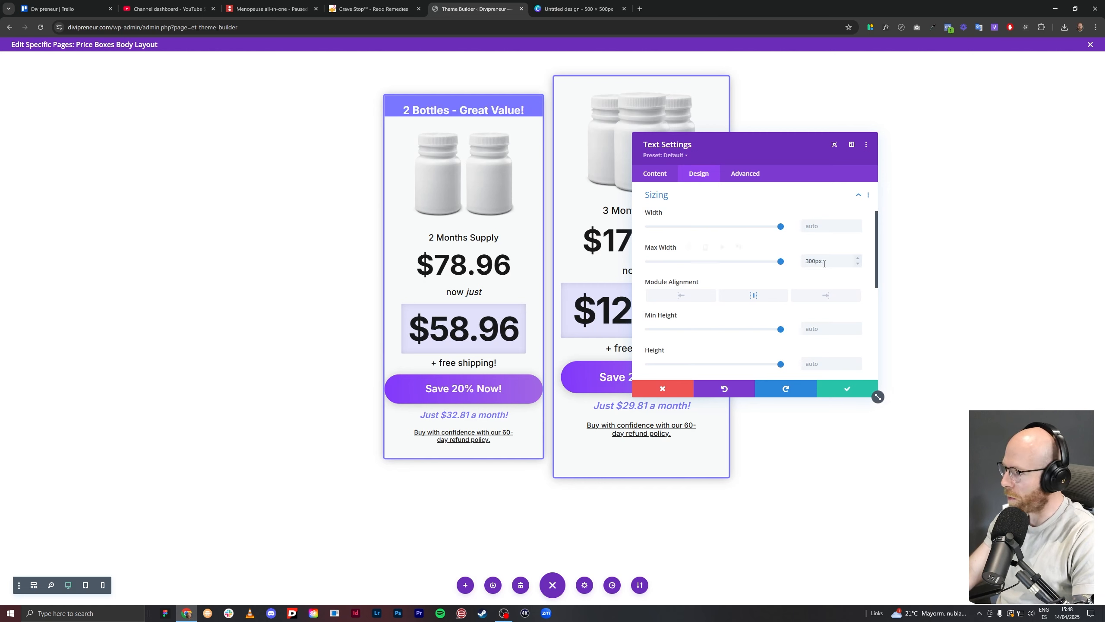
drag(825, 264, 804, 261)
text(95)
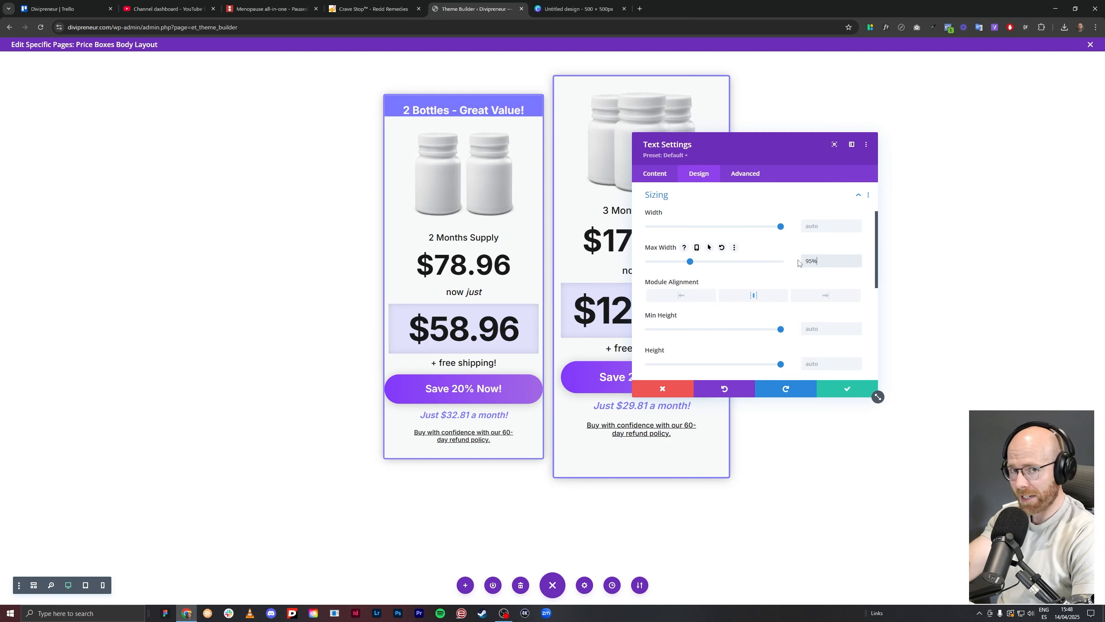
click(847, 388)
Change the custom CSS width of the 2-bottle "Save 20% Now!" button's main element to 95% and save it.
click(445, 388)
click(745, 173)
click(678, 272)
scroll(689, 291, down, 3)
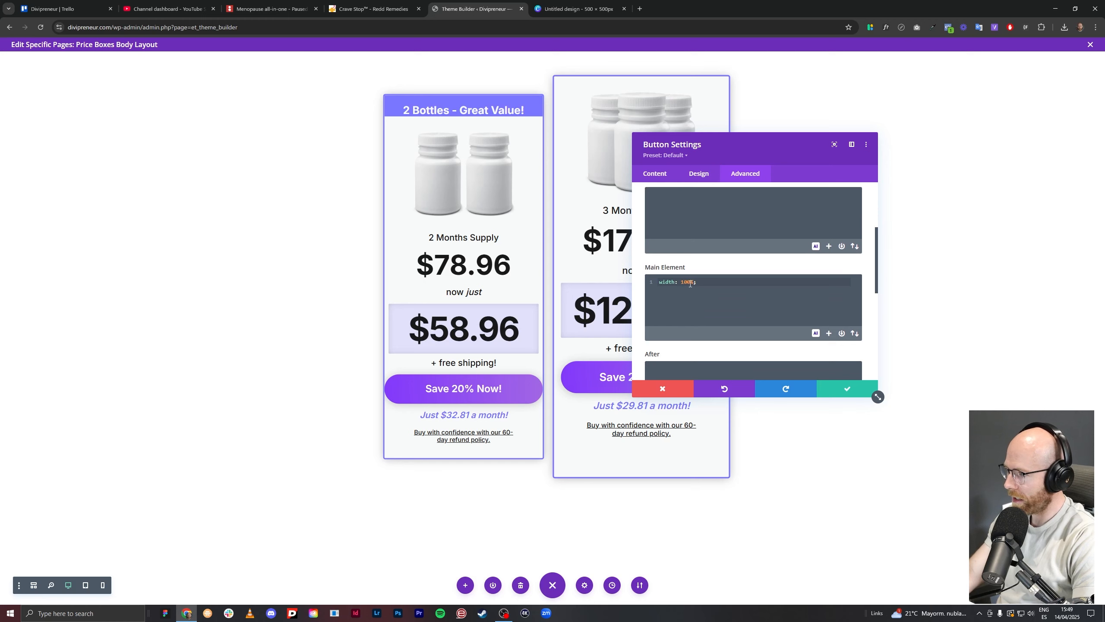
drag(690, 284, 685, 284)
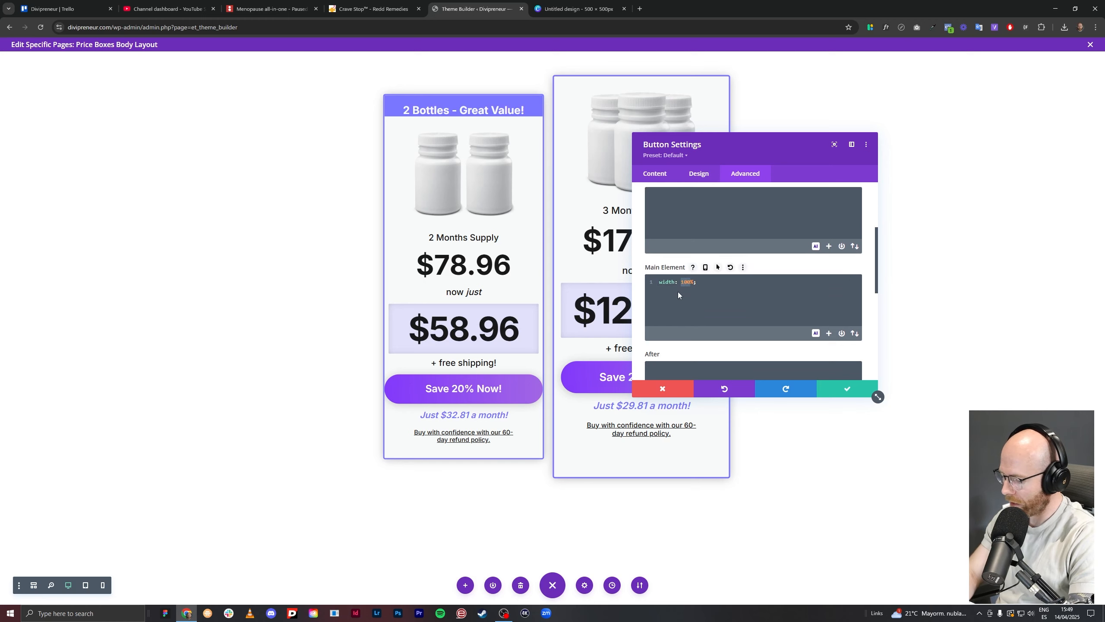
text(95)
click(847, 393)
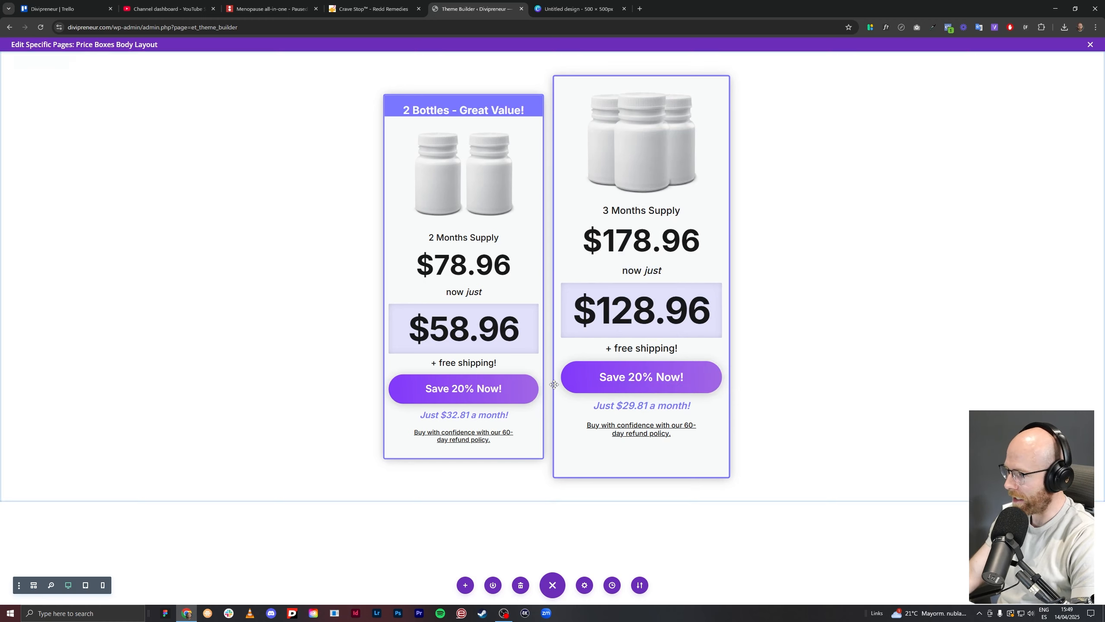
Copy the 2-bottle button's module styles onto the "Save 20% Now!" button of the 3-month box.
right_click(446, 383)
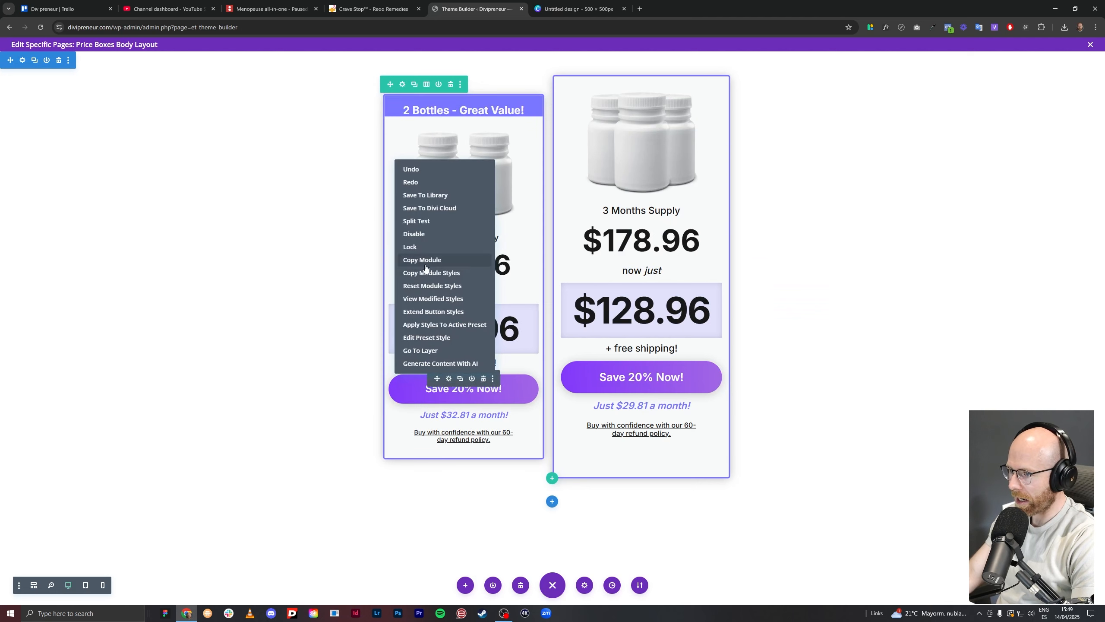
click(426, 262)
right_click(635, 375)
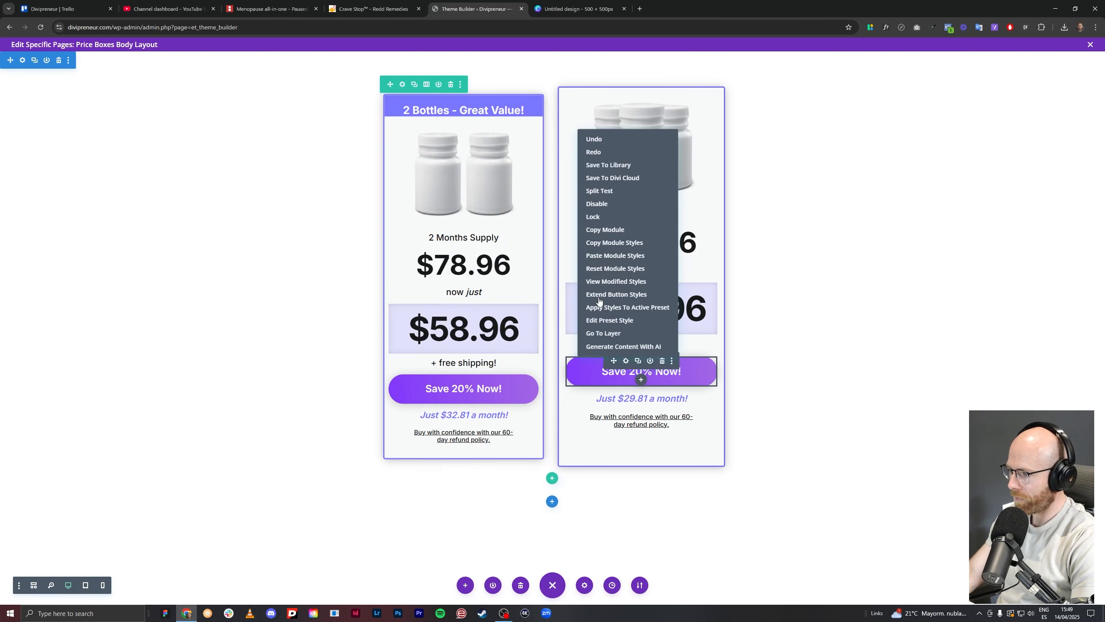
click(613, 257)
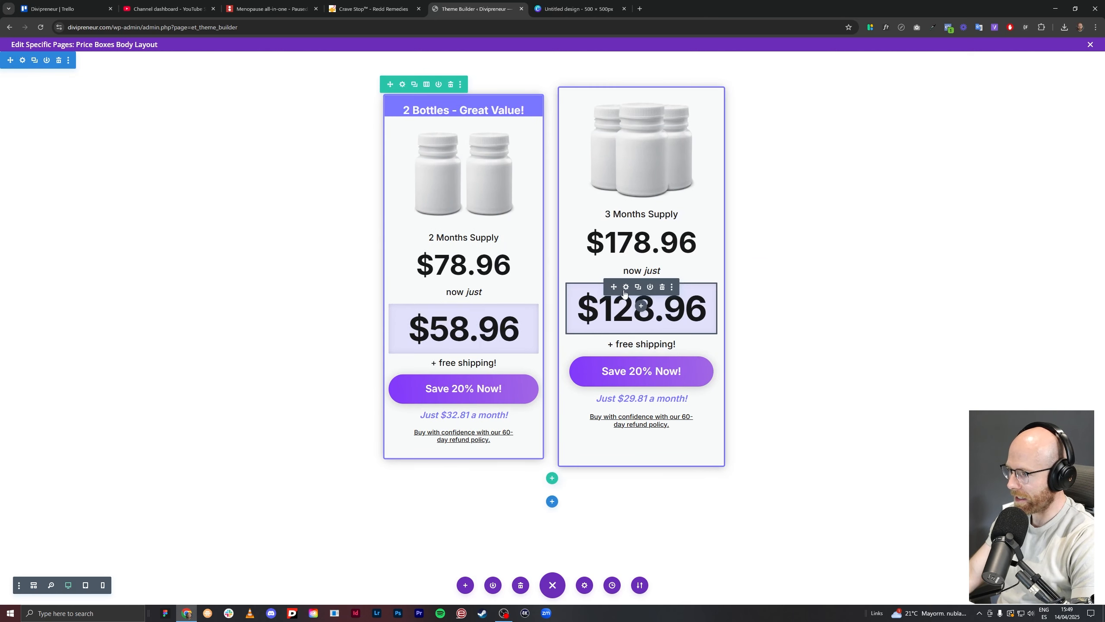
Copy the $58.96 price's module styles onto the $128.96 price in the 3-month box.
right_click(448, 311)
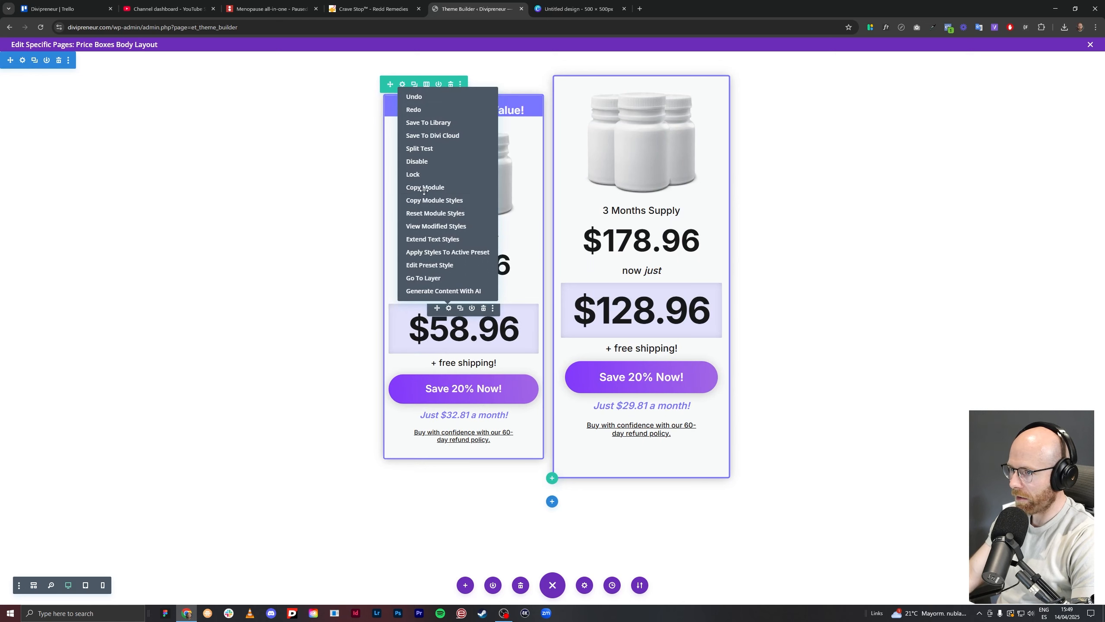
click(426, 214)
right_click(622, 300)
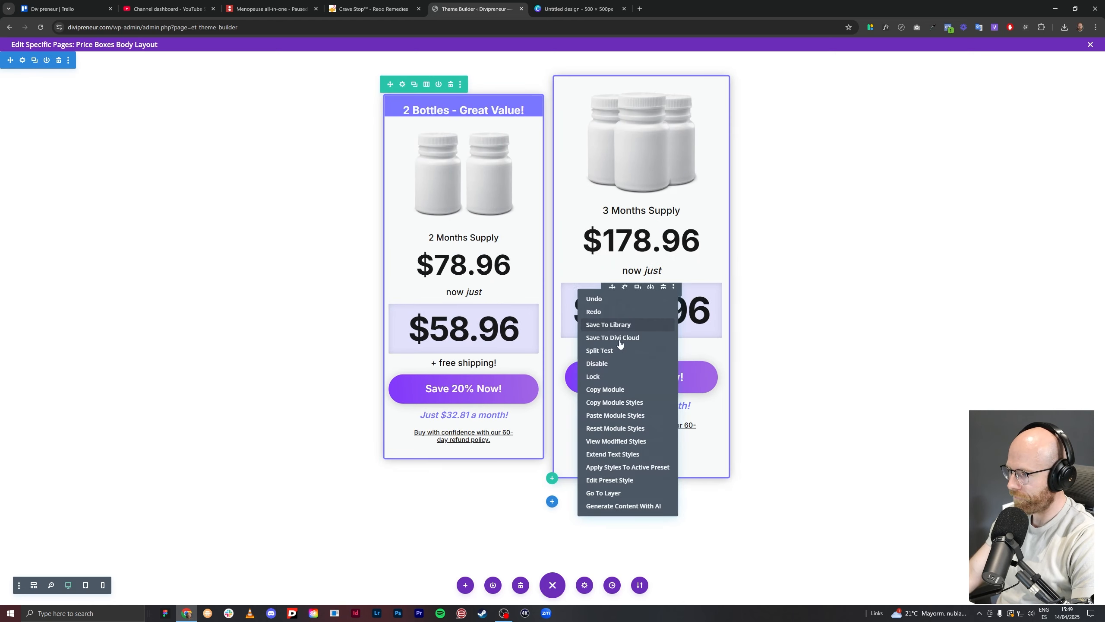
click(610, 415)
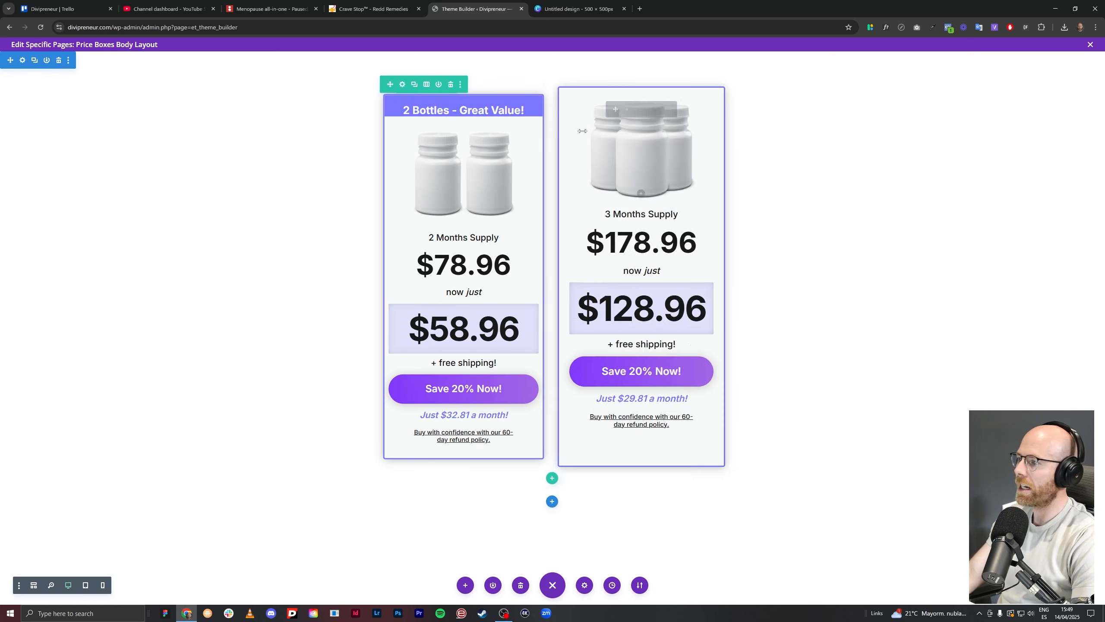
Set the second column's left and right padding to 0px and save the column and row settings.
click(402, 84)
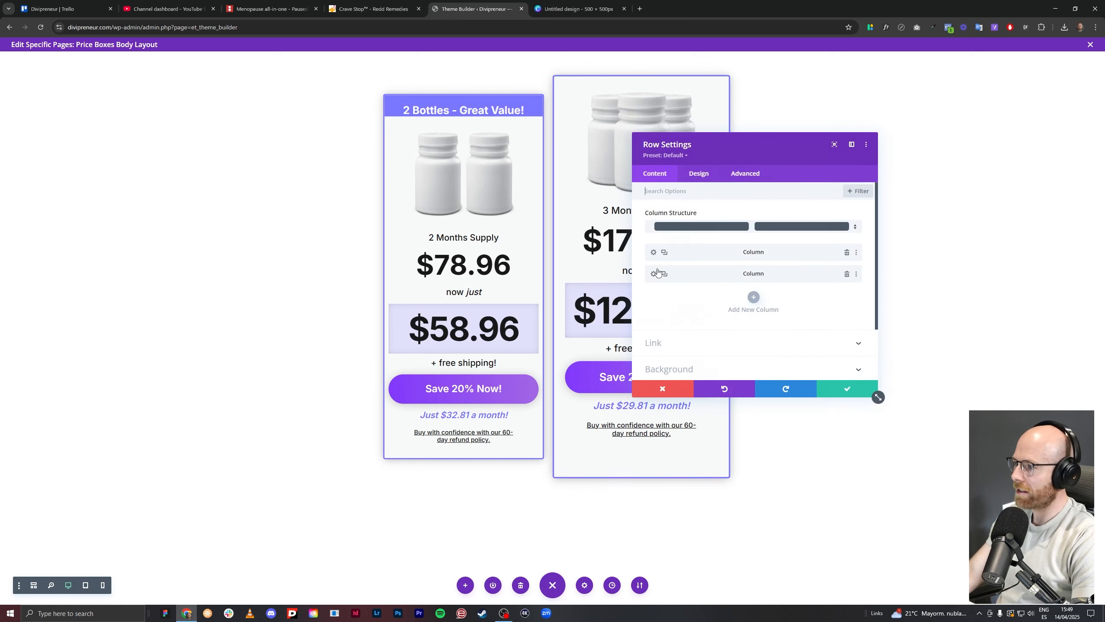
click(654, 272)
click(690, 176)
click(682, 230)
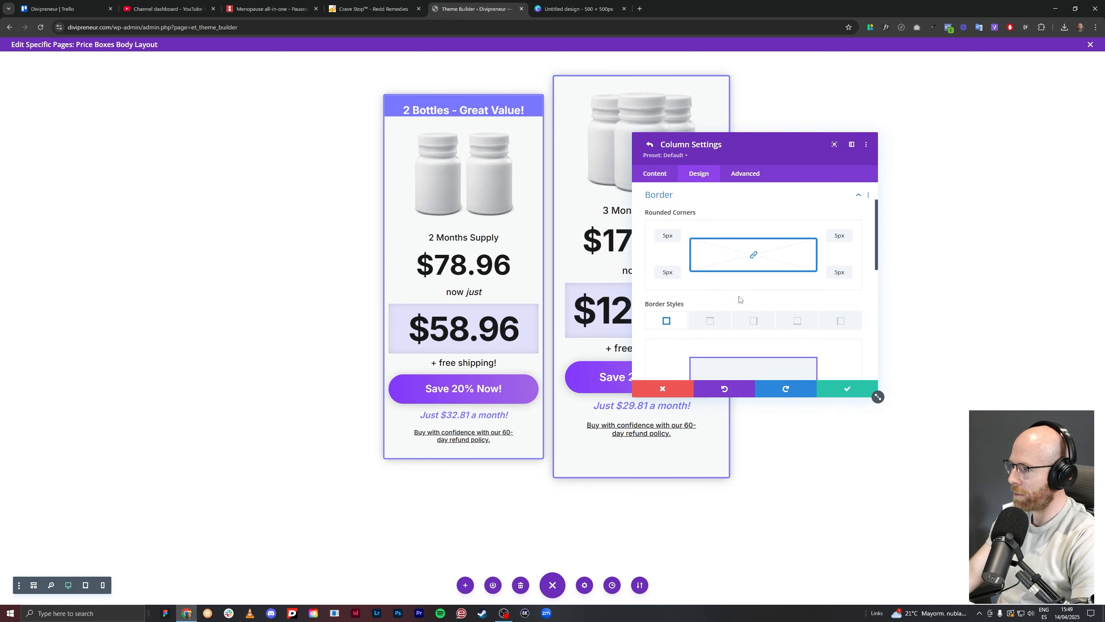
click(662, 201)
drag(774, 248, 764, 246)
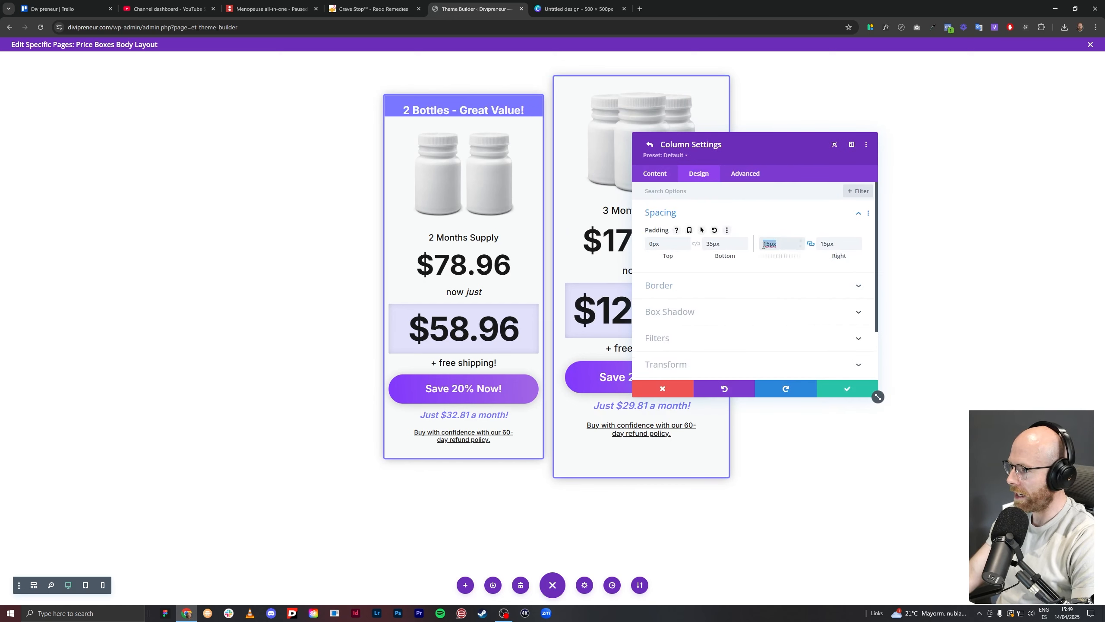
text(0px)
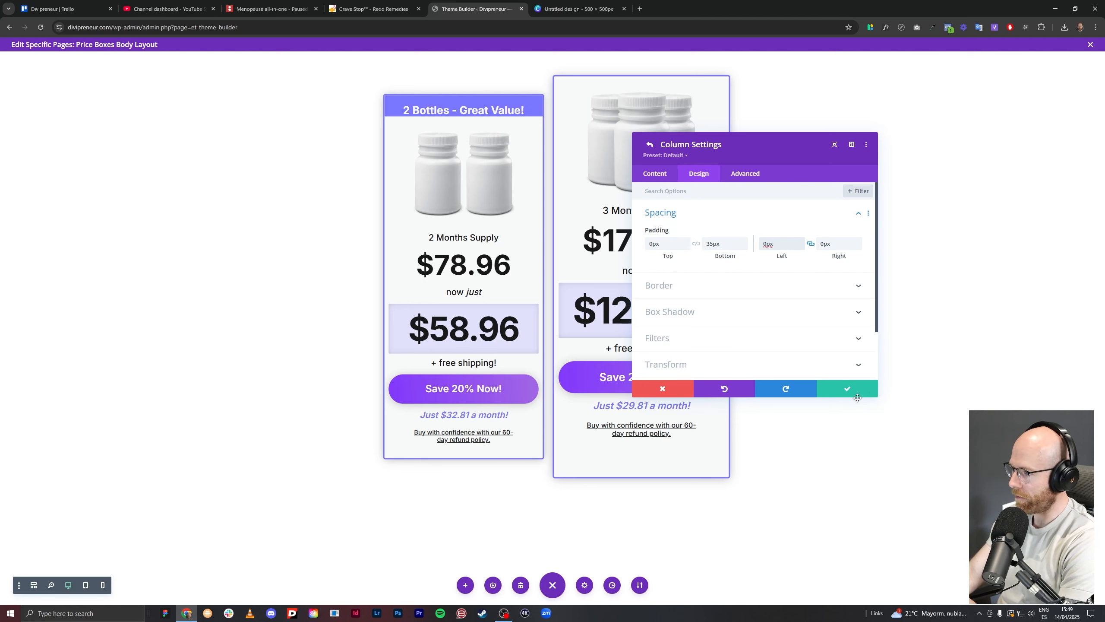
click(855, 392)
click(851, 392)
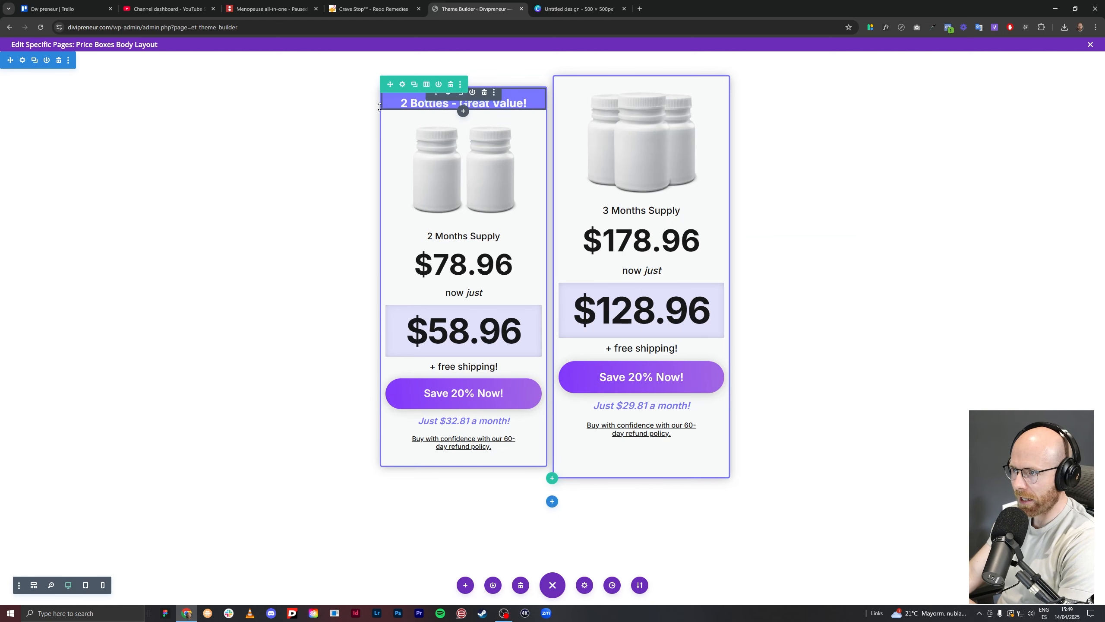
Give the "2 Bottles - Great Value!" heading a top margin of -1px and save it.
click(448, 93)
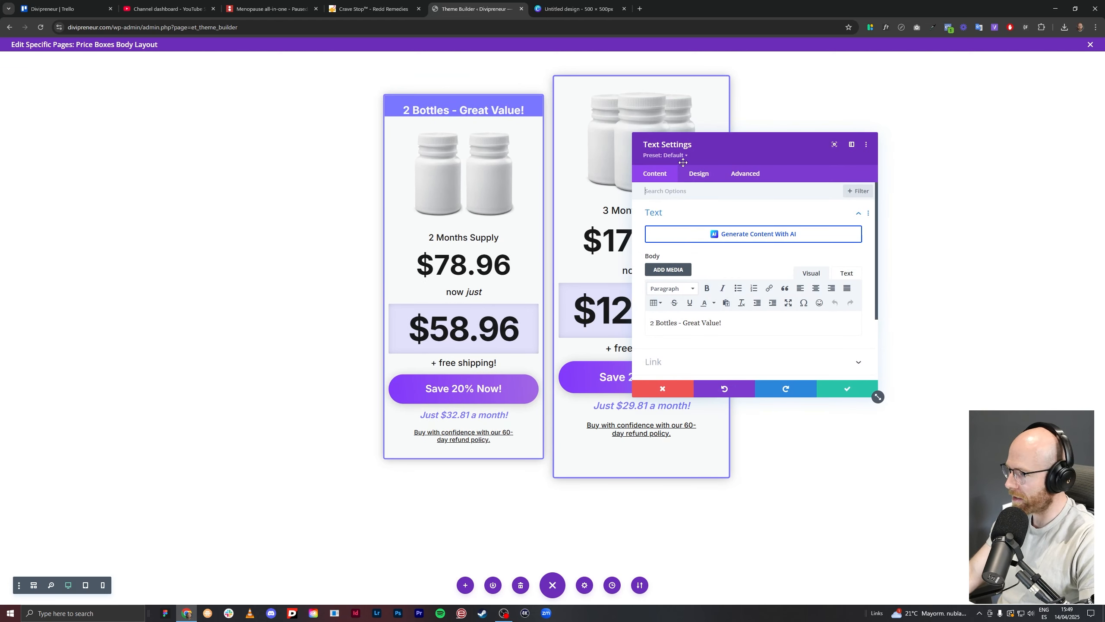
click(699, 173)
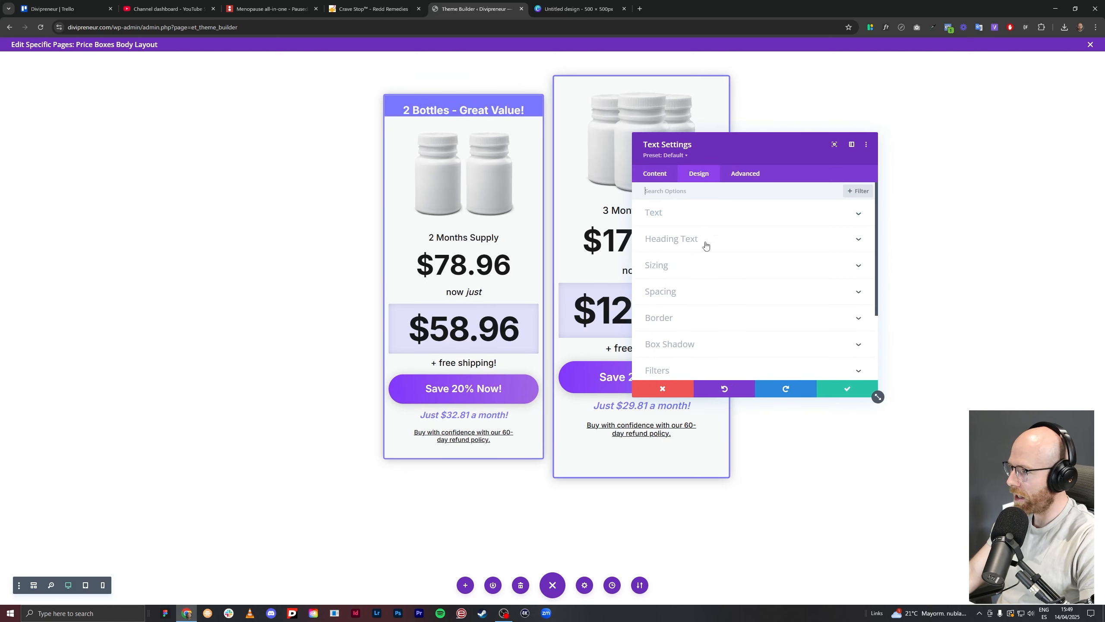
click(686, 300)
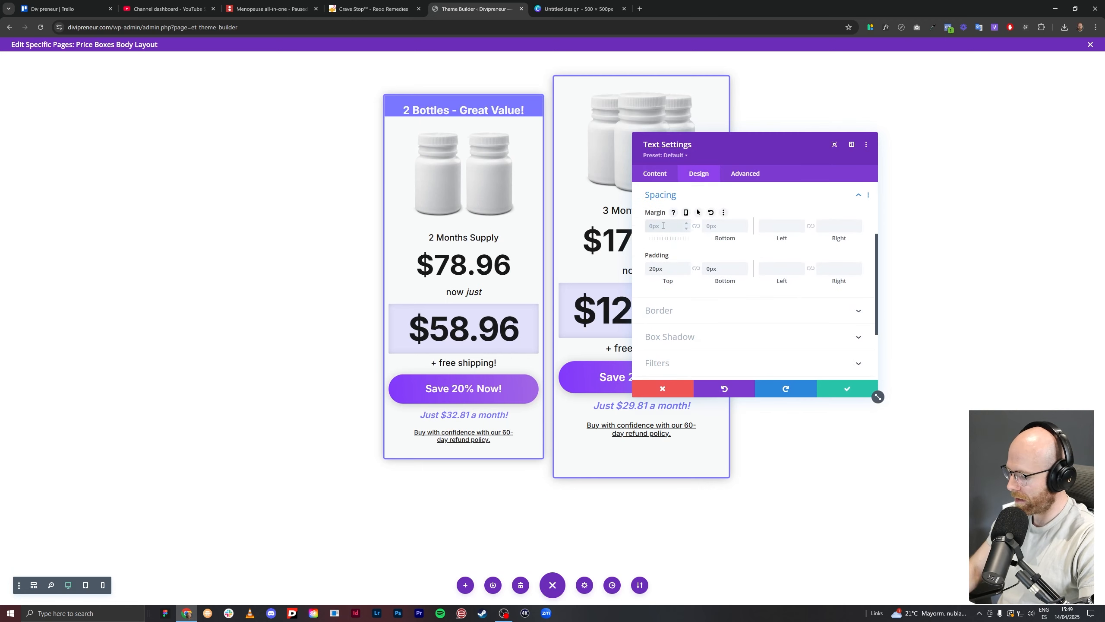
text(px)
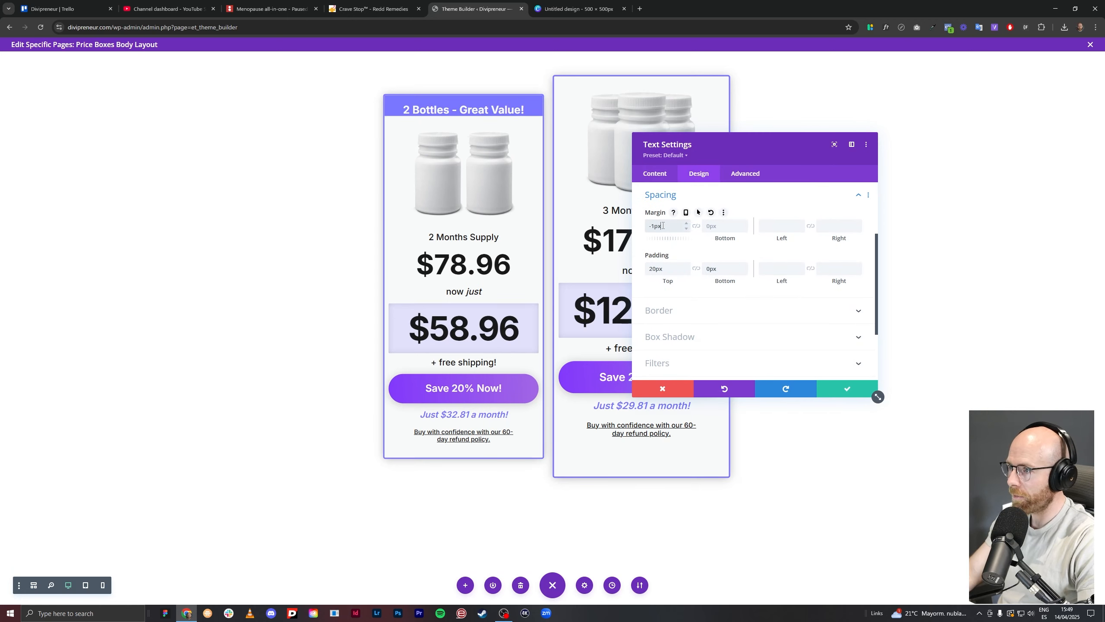
drag(661, 225, 648, 223)
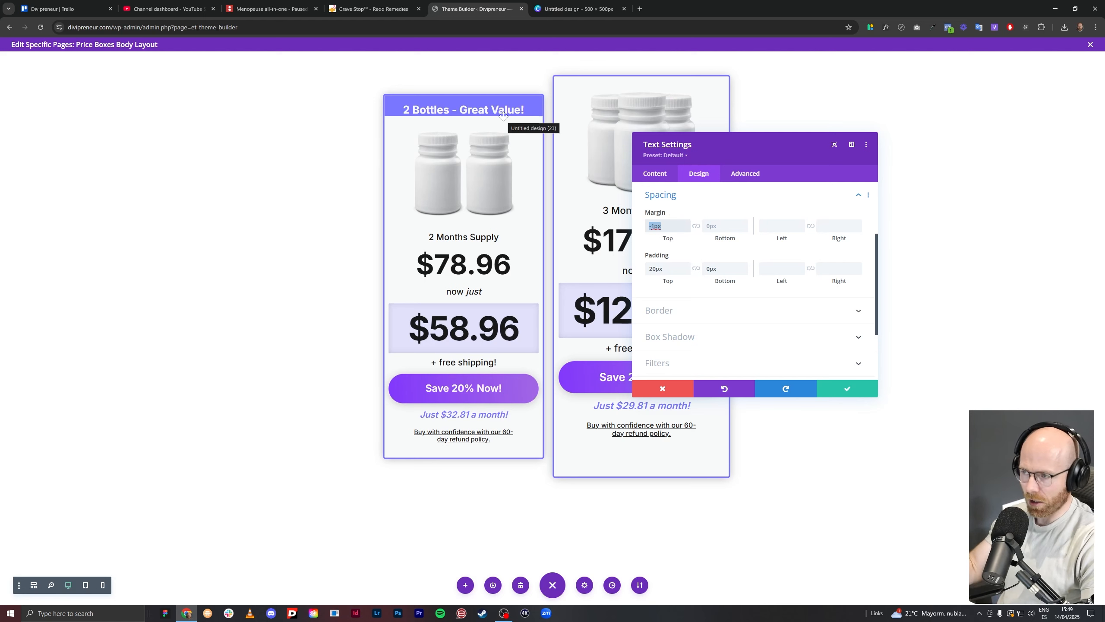
click(838, 396)
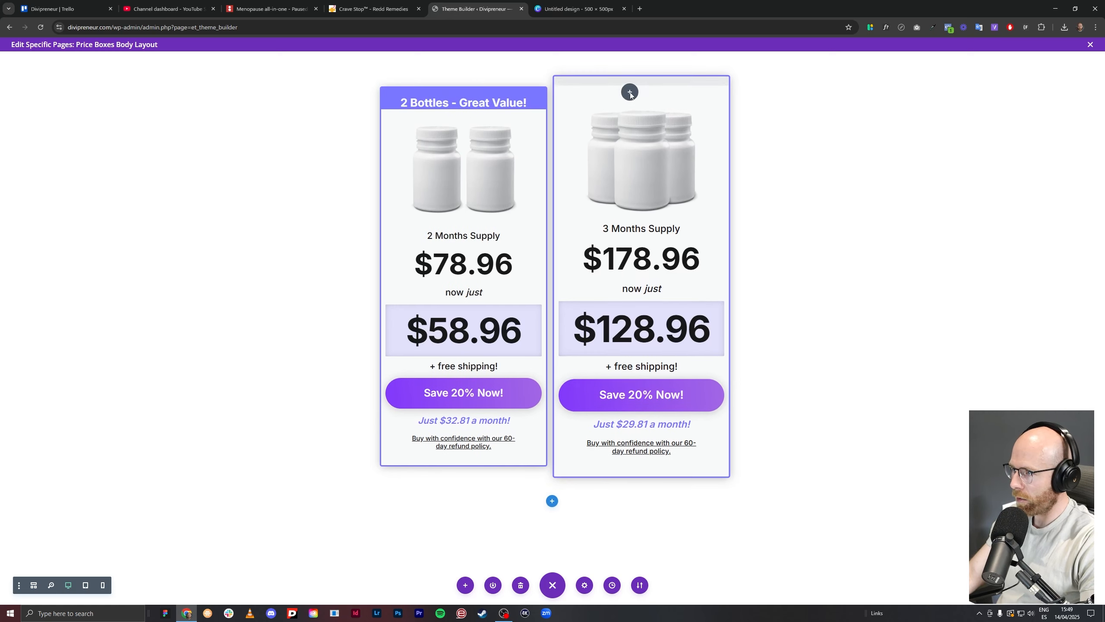
Paste the heading above the three-bottle image, change it to "3 Bottles - BEST Value!" with BEST in italics, and save it.
key(ctrl+v)
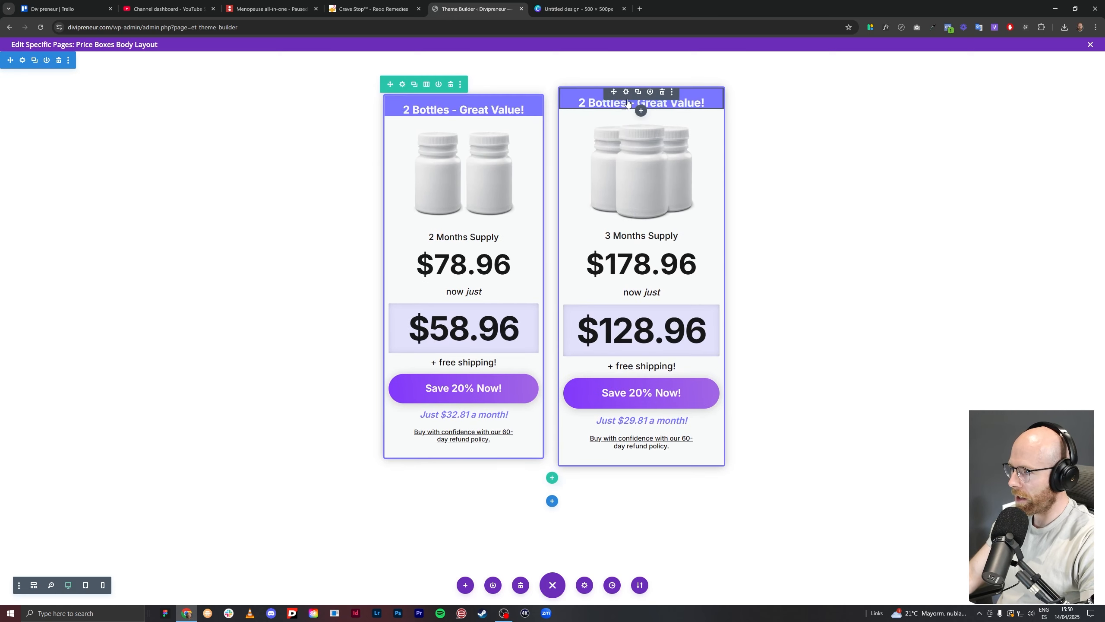
click(626, 92)
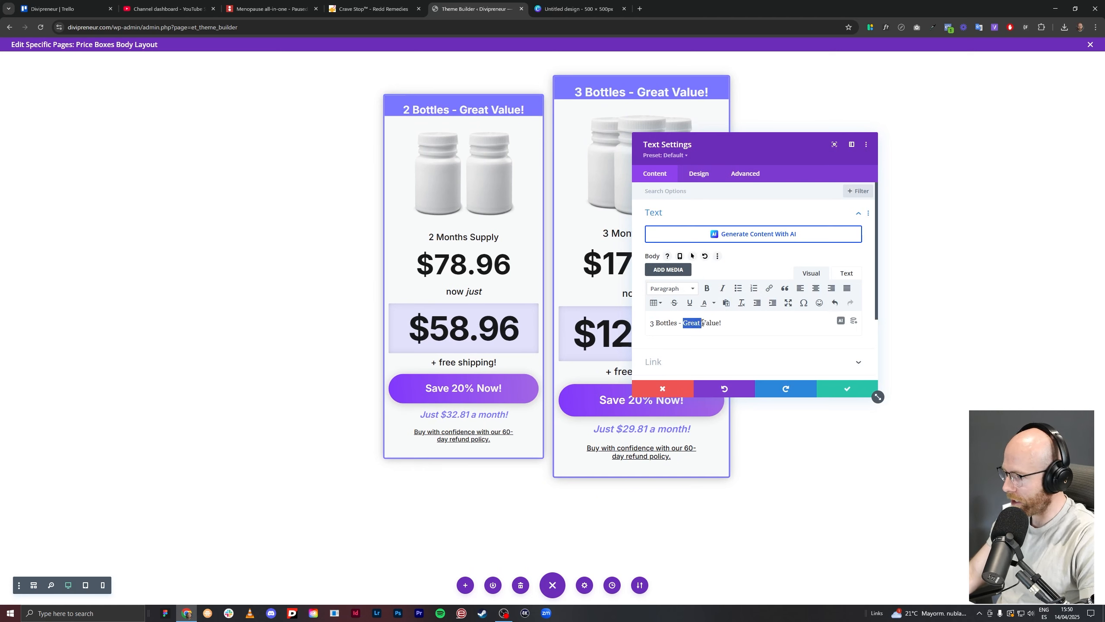
text(BEST)
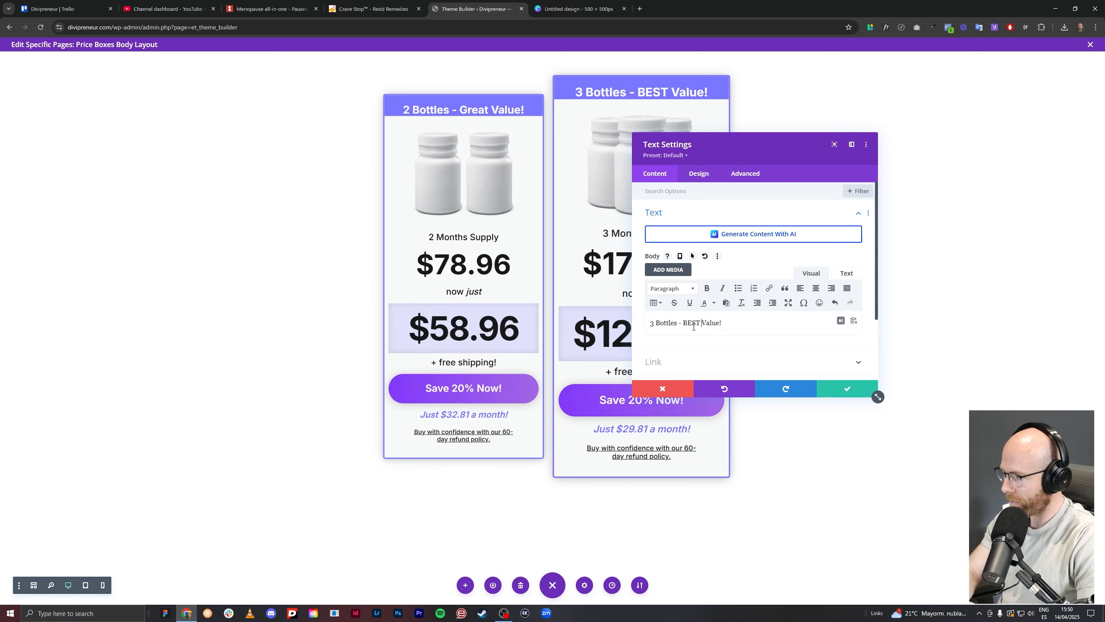
click(722, 289)
click(846, 388)
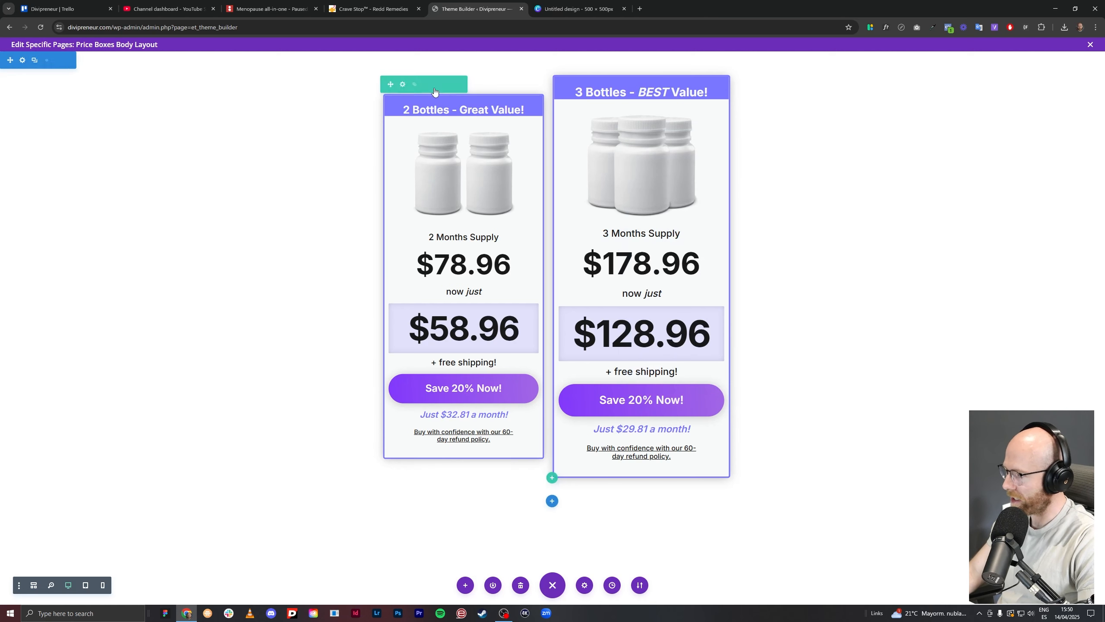
Duplicate the heading in the 2-bottle box and change the lower copy's text to "60-DAYS SUPPLY".
click(460, 92)
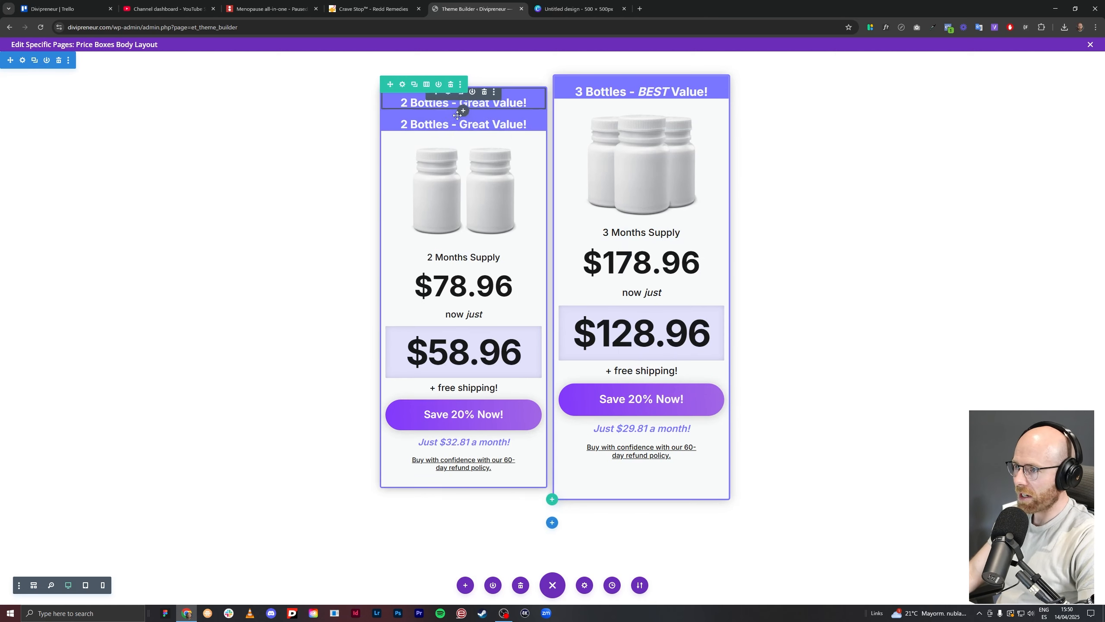
click(448, 112)
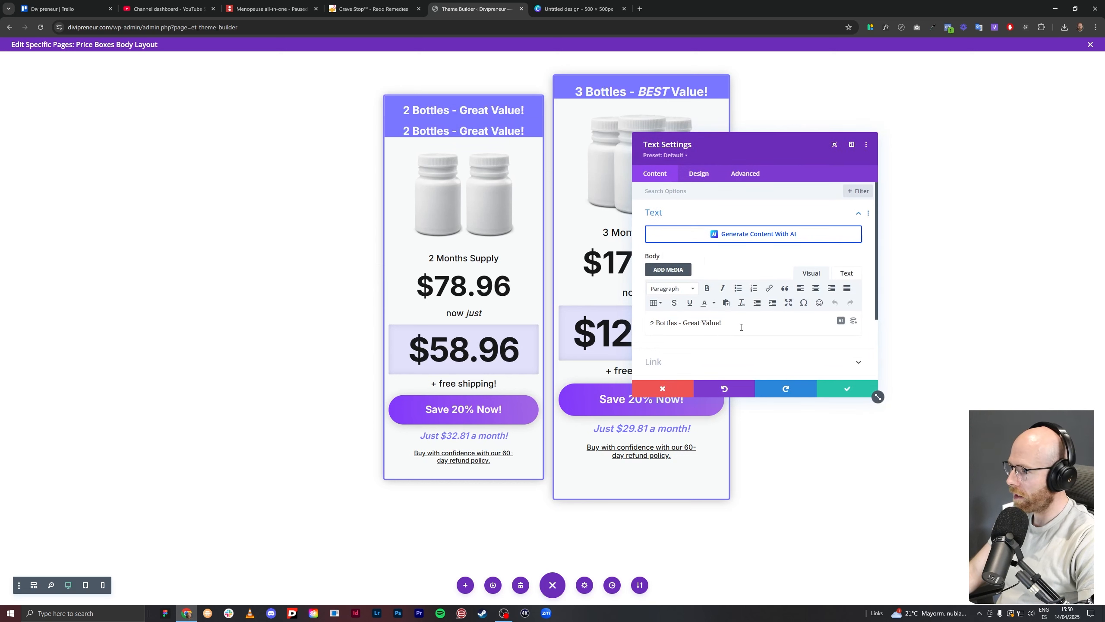
drag(740, 322, 643, 326)
text(60)
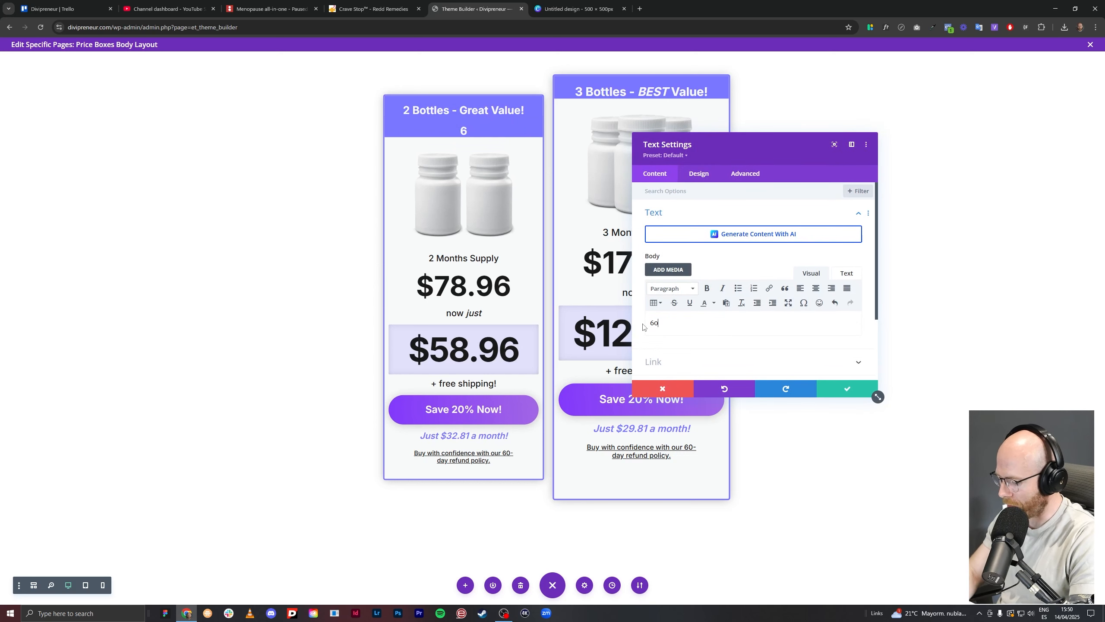
text(-DAY)
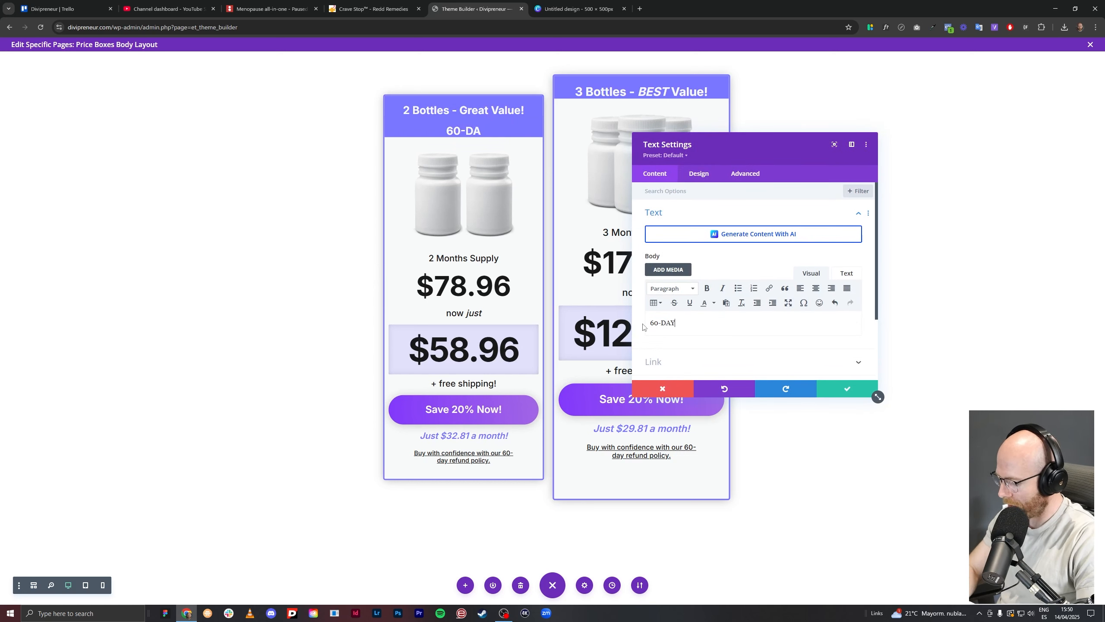
text(S SUPPLY)
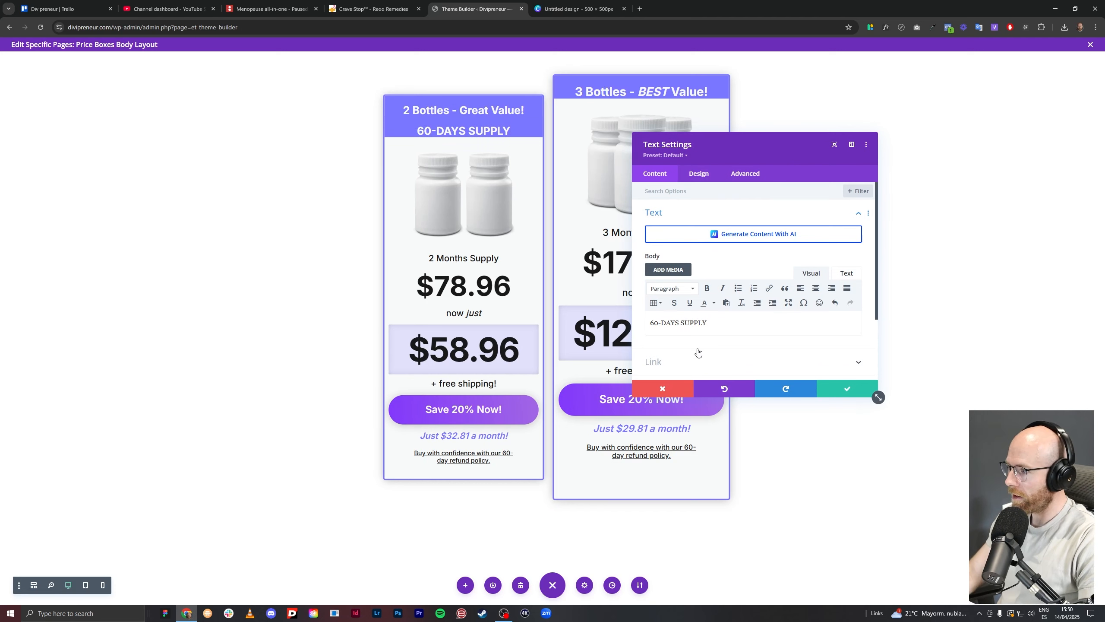
Set the "60-DAYS SUPPLY" text to Regular font weight with the uppercase font style.
triple_click(693, 322)
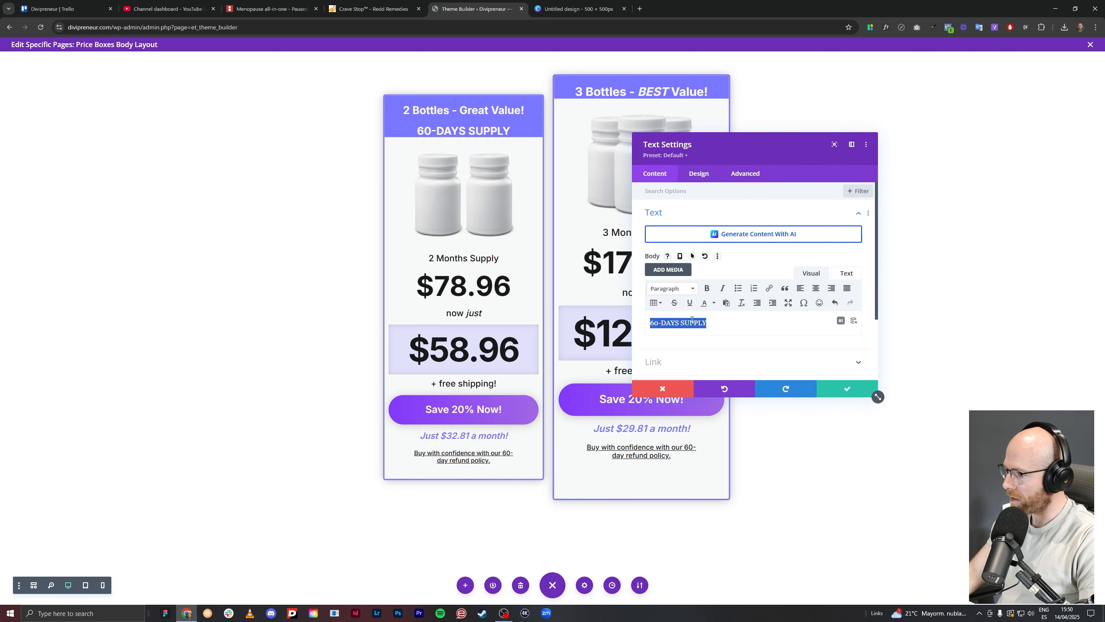
click(702, 177)
click(697, 214)
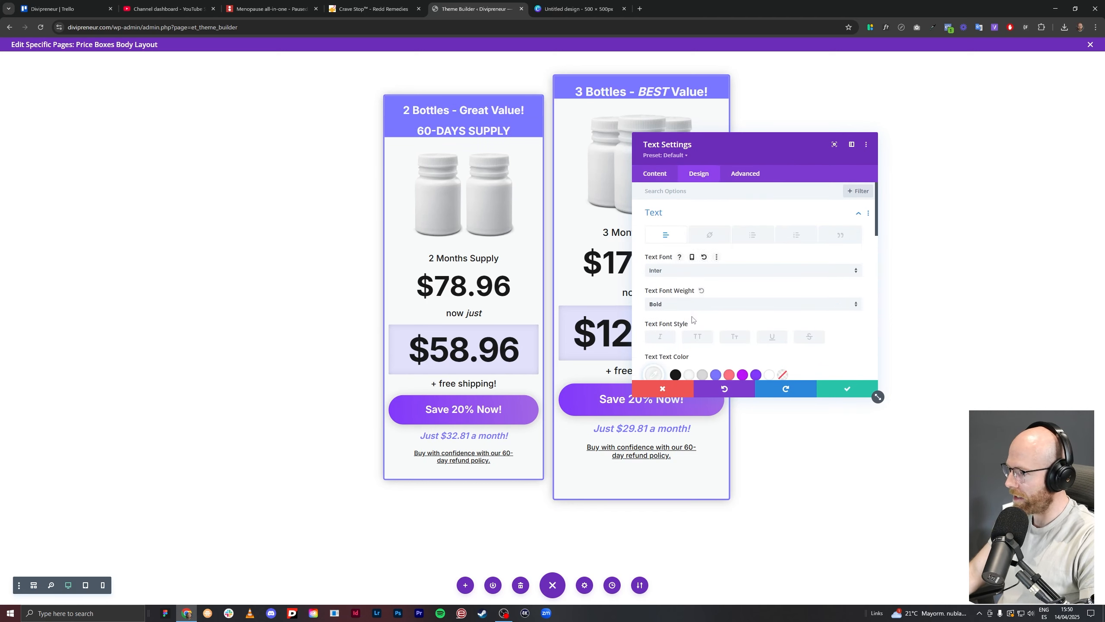
click(680, 304)
click(683, 412)
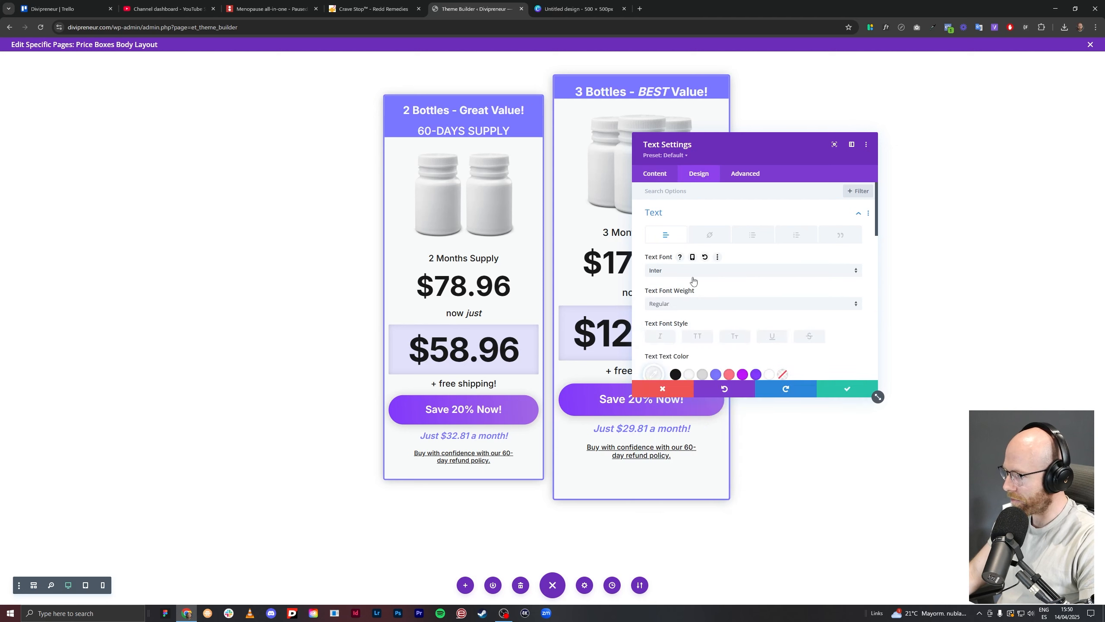
scroll(678, 330, down, 1)
click(705, 299)
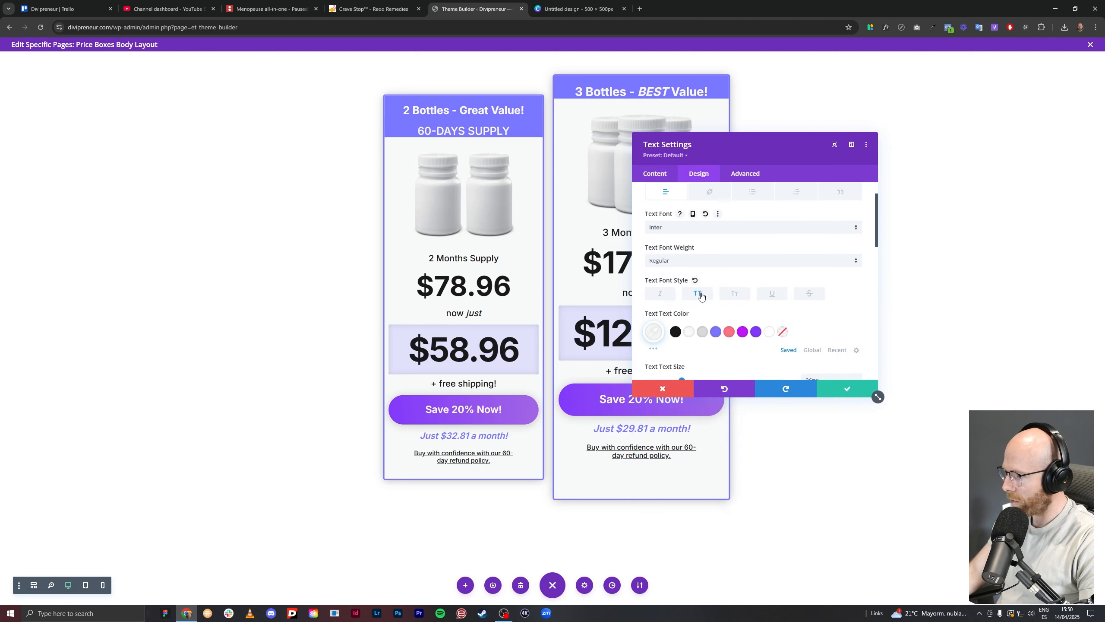
Reduce the "60-DAYS SUPPLY" text size to 16px, set its line height to 1em, and widen its letter spacing.
scroll(699, 260, down, 1)
scroll(701, 254, down, 1)
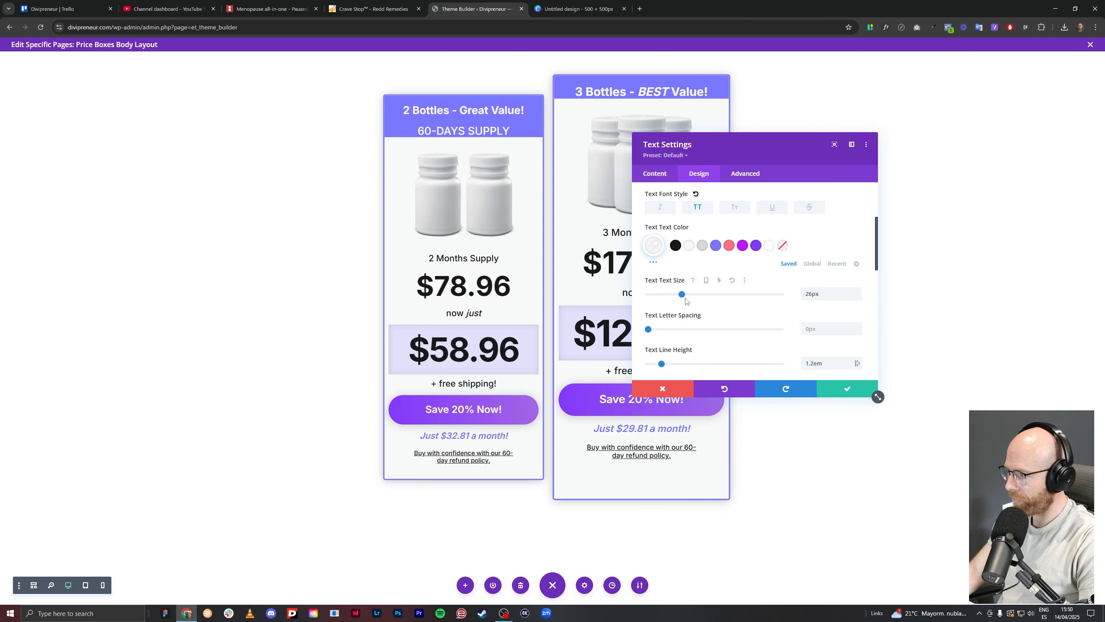
drag(682, 294, 629, 319)
scroll(668, 329, down, 1)
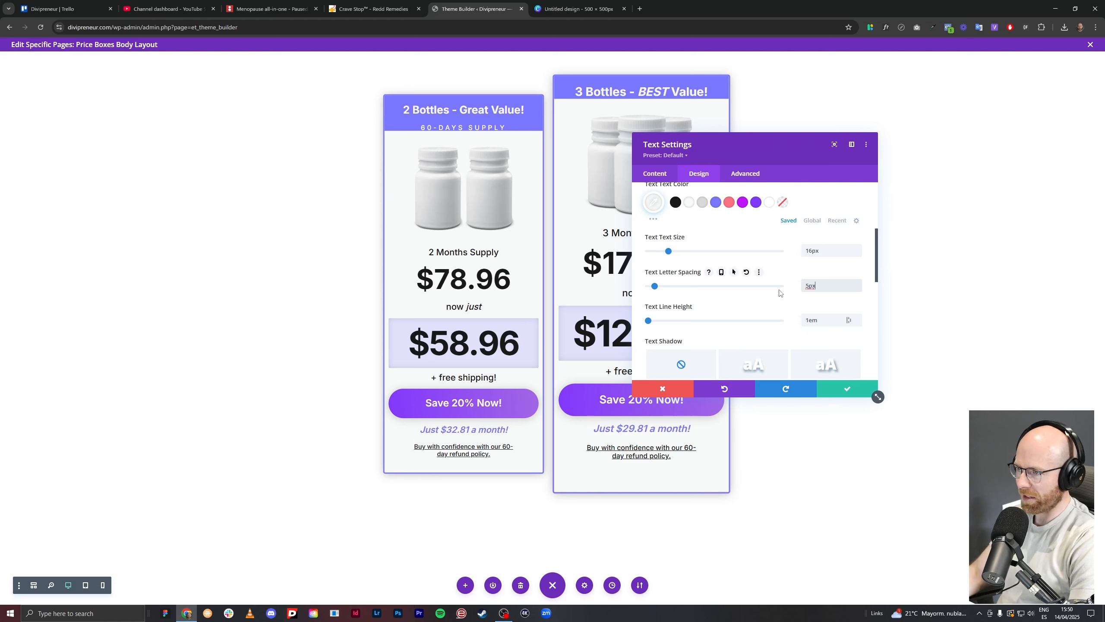
Set the "60-DAYS SUPPLY" module's top and bottom padding to 12px and save it.
scroll(747, 304, down, 10)
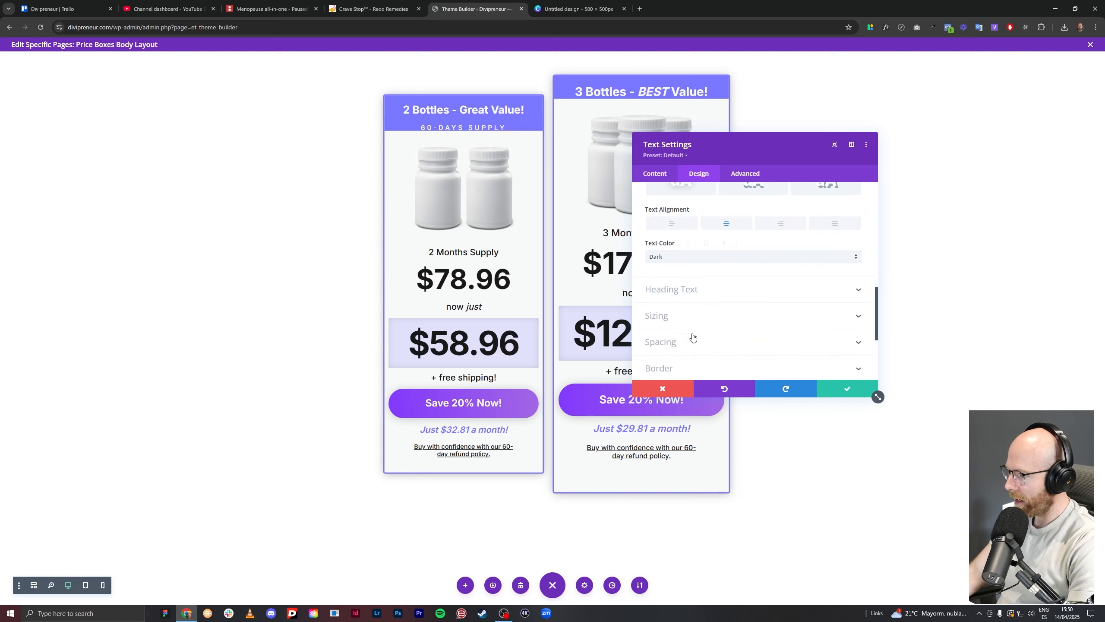
scroll(661, 272, up, 2)
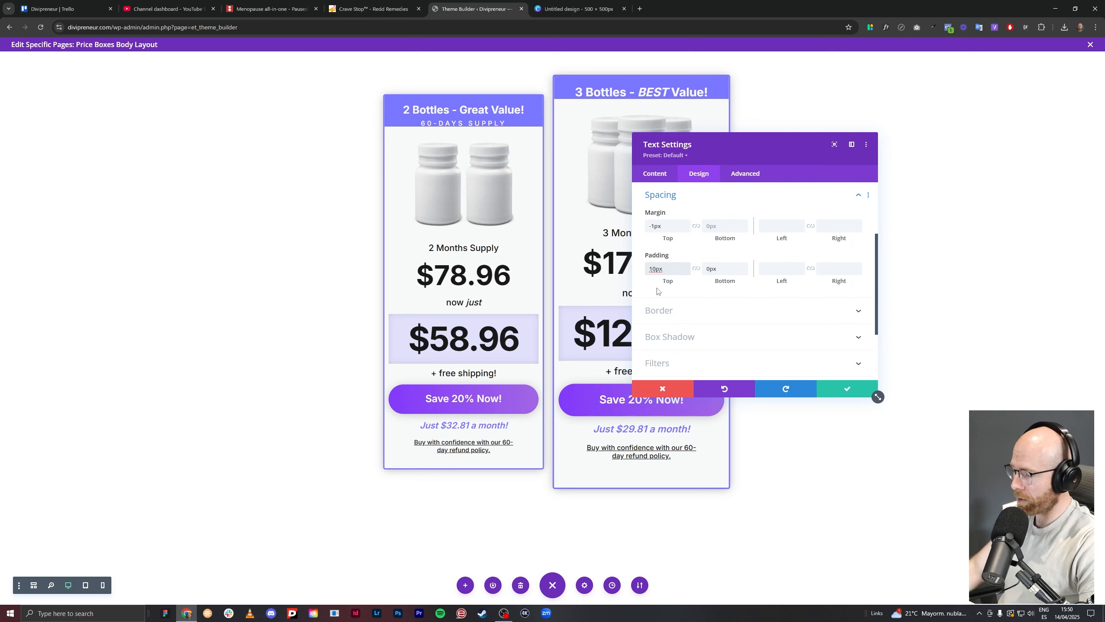
click(706, 268)
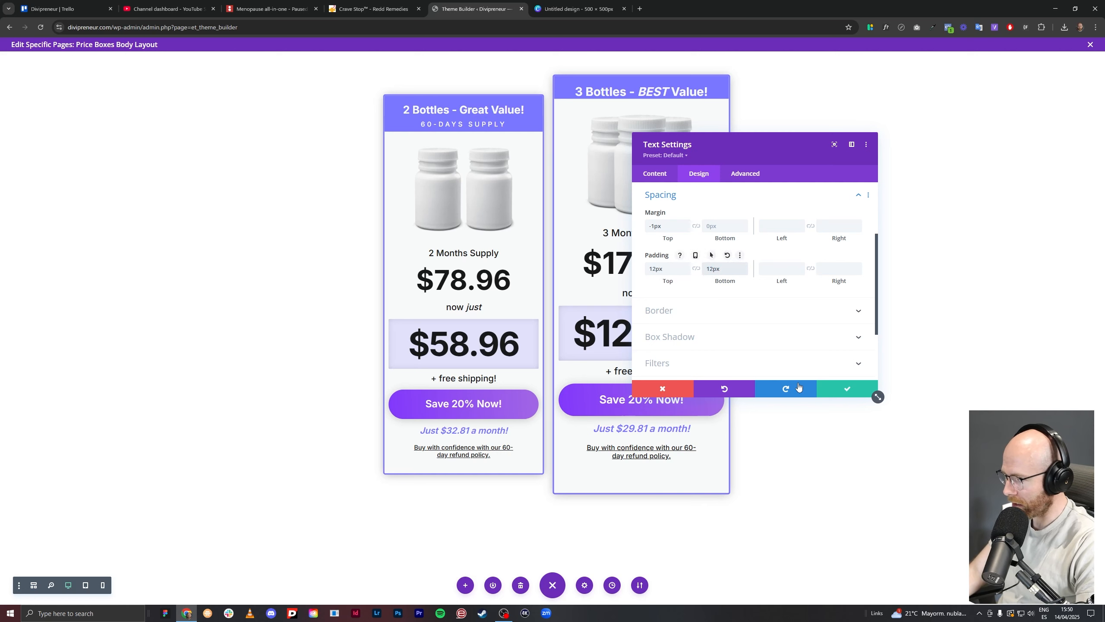
click(848, 389)
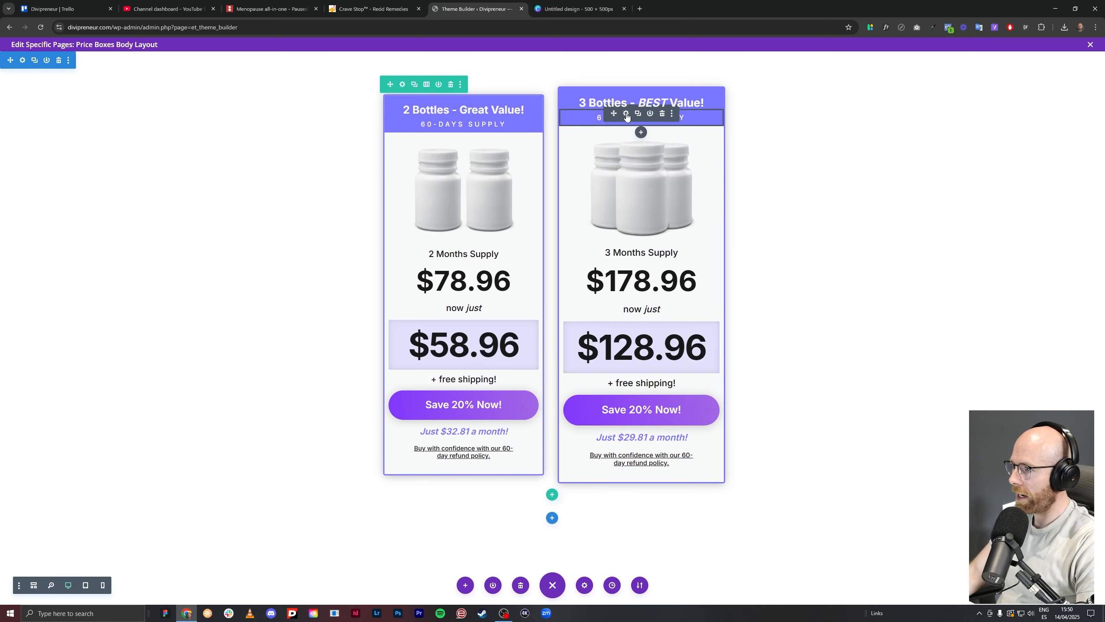
Change the supply line under the "3 Bottles - BEST Value!" heading to "90-DAYS SUPPLY" and save it.
click(627, 115)
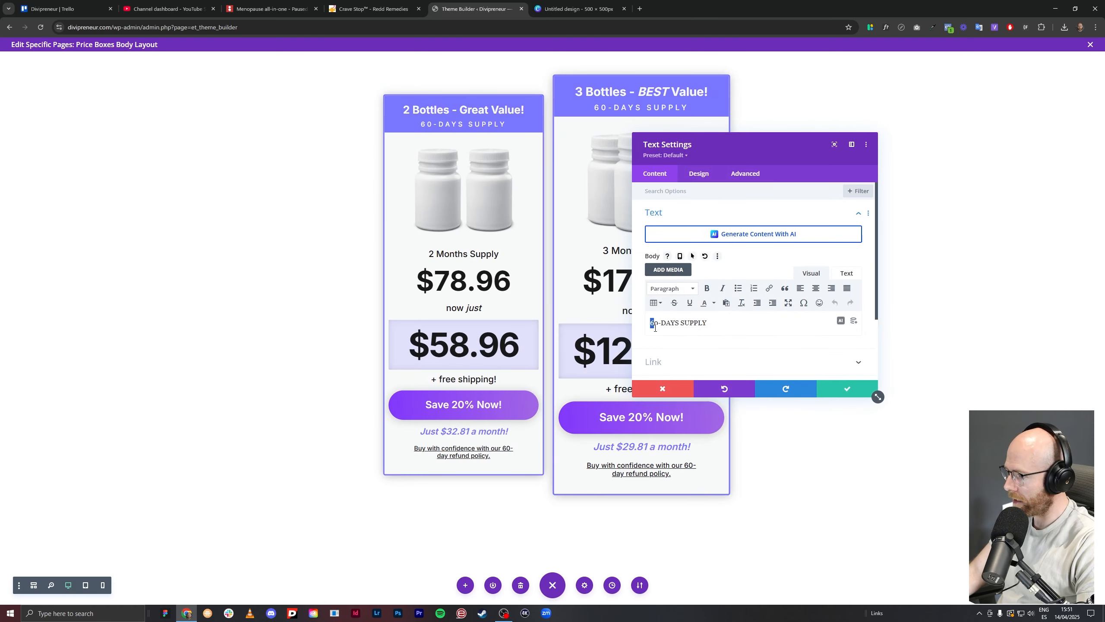
click(843, 393)
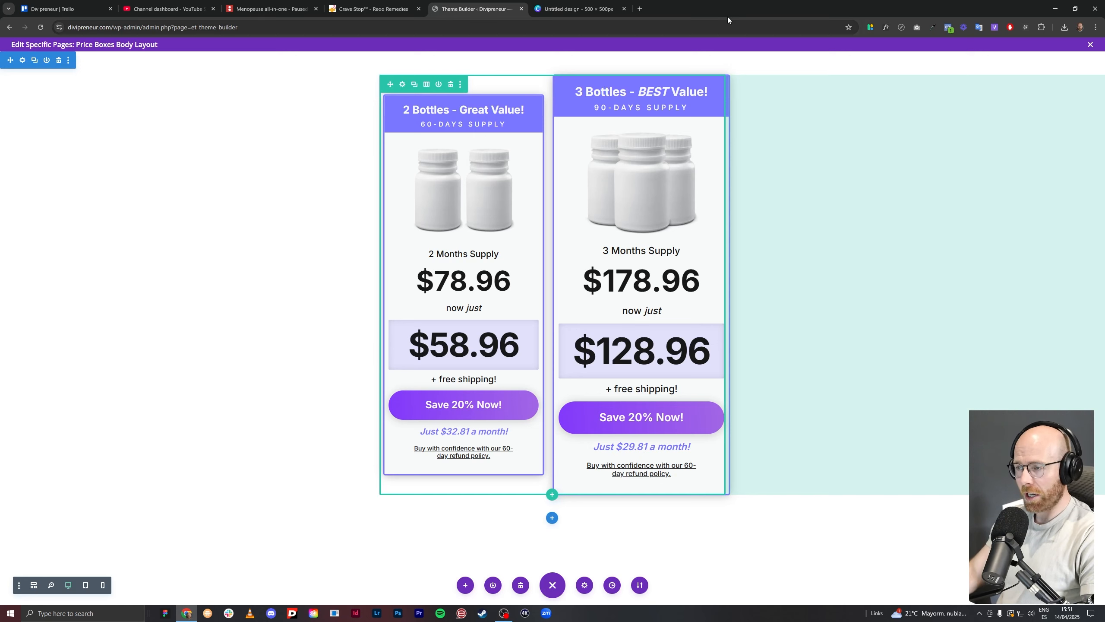
Check the savings badges on the Crave Stop reference page, and switch to the Canva bottle design's second page.
click(381, 17)
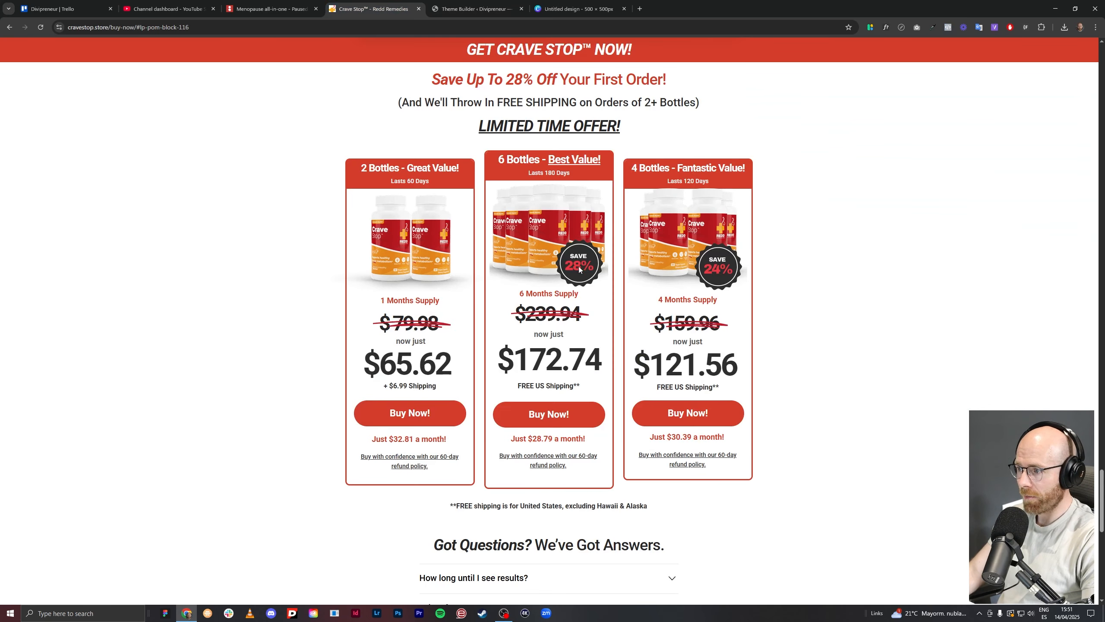
click(474, 9)
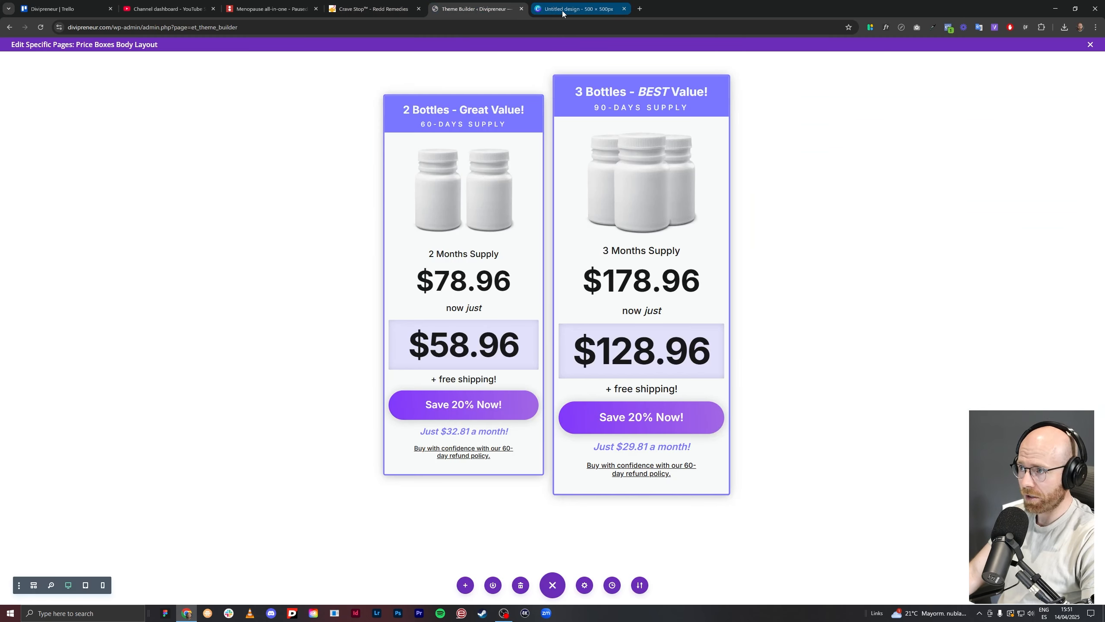
click(563, 12)
scroll(720, 239, down, 5)
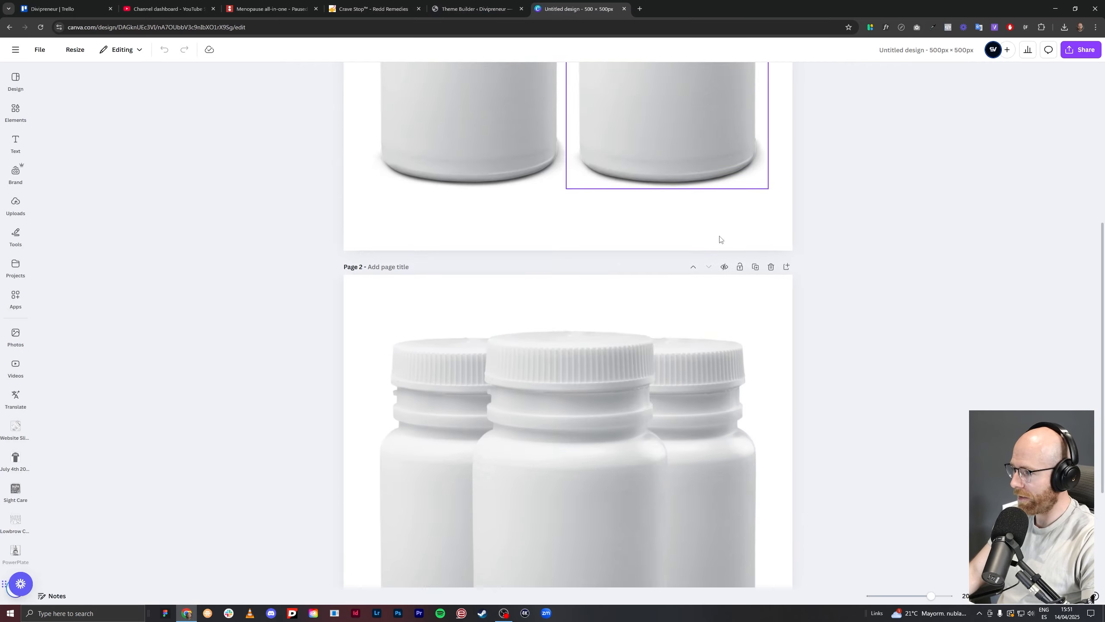
Duplicate page 2 and delete all three bottle images from the new page 3.
scroll(720, 240, down, 10)
click(634, 353)
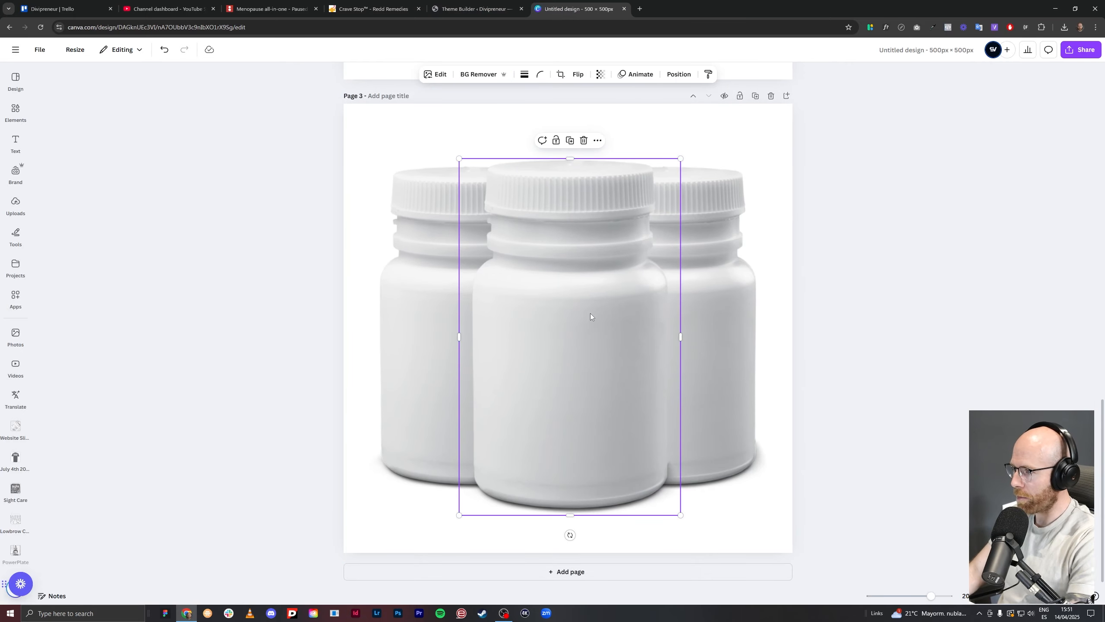
key(Delete)
click(515, 313)
key(Delete)
click(668, 297)
key(Delete)
Search the elements for "BADGE" and add the solid yellow scalloped badge graphic to page 3.
mouse_move(24, 110)
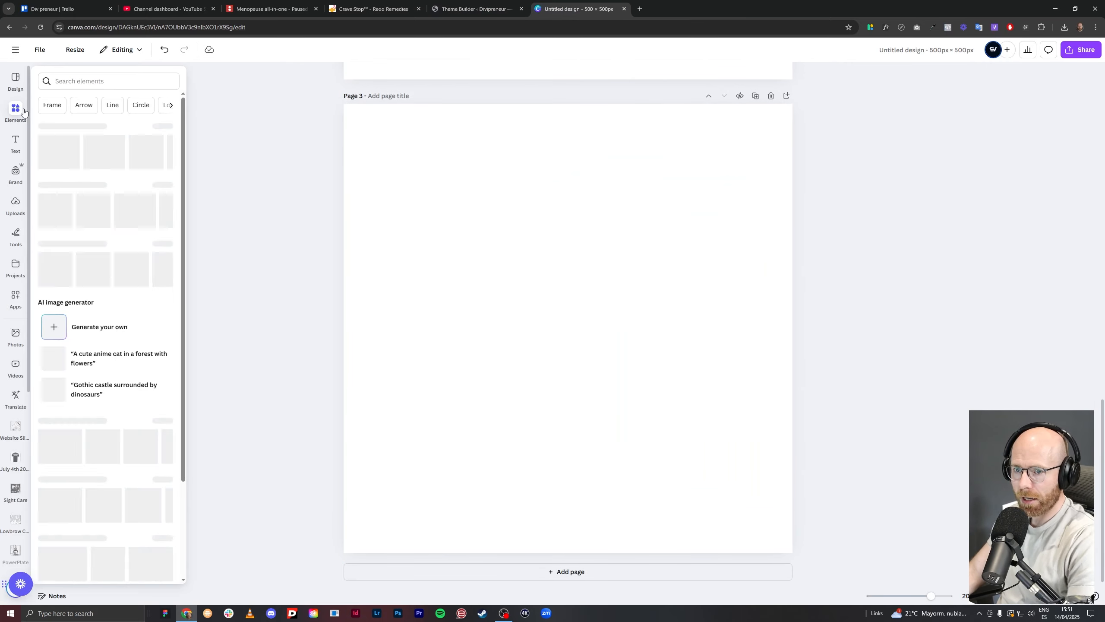
click(81, 82)
text(BAD)
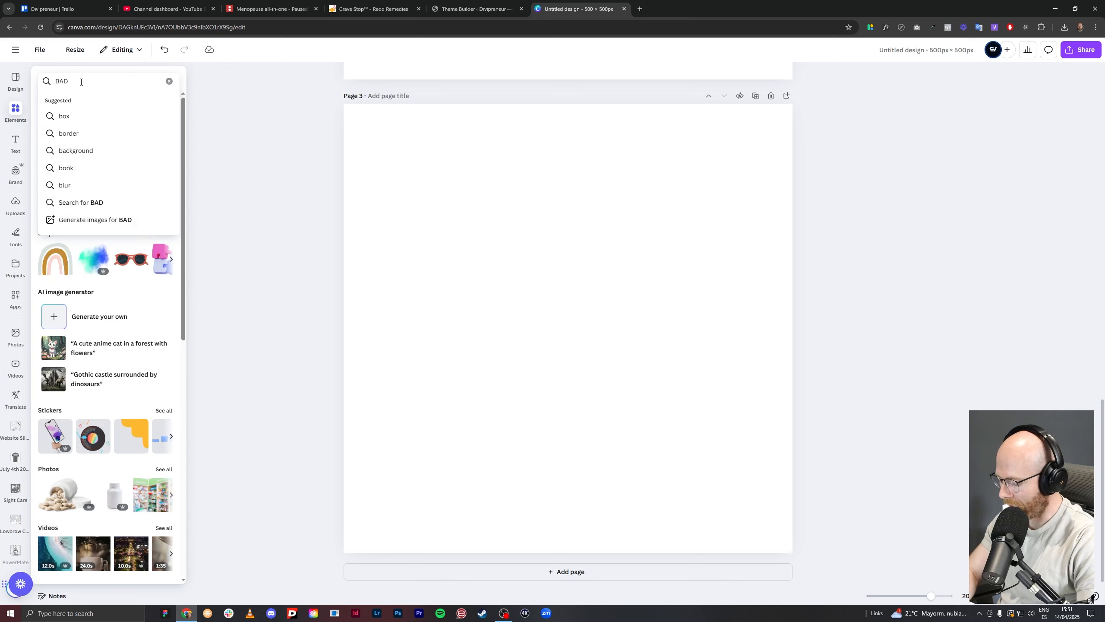
text(GE)
key(Return)
click(55, 172)
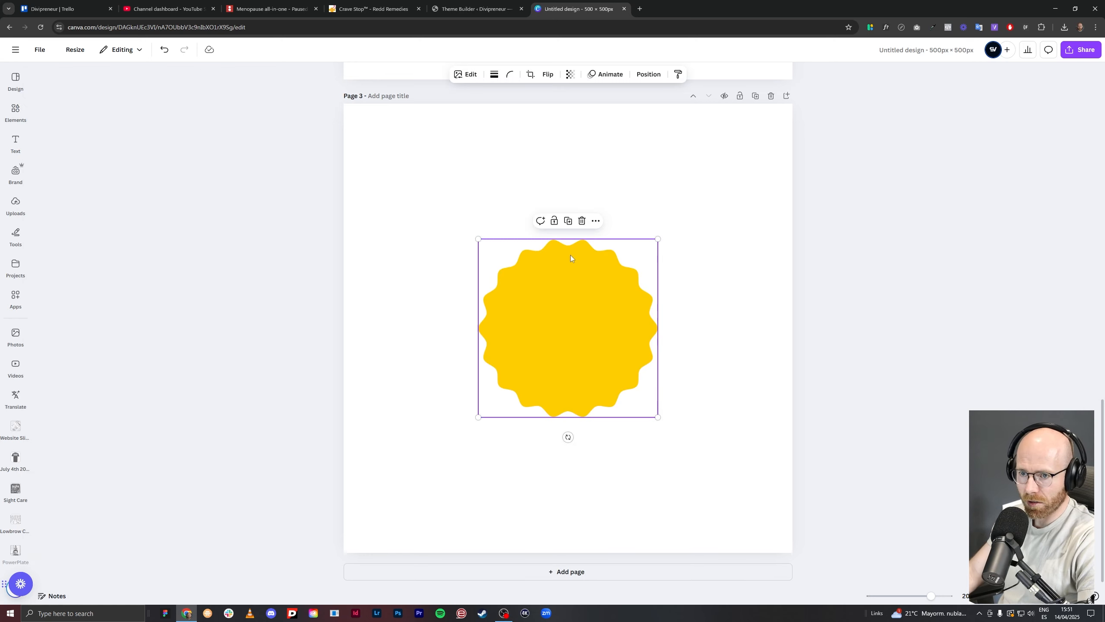
Enlarge the yellow badge until it nearly fills page 3 and center it on the page.
drag(479, 239, 287, 63)
drag(555, 267, 647, 355)
drag(747, 149, 785, 112)
mouse_move(673, 244)
mouse_down()
mouse_move(659, 266)
mouse_move(662, 257)
mouse_up()
Switch to the Divi Theme Builder and look up the button background color of the 3-bottle box's "Save 20% Now!" button.
key(ctrl+shift+Tab)
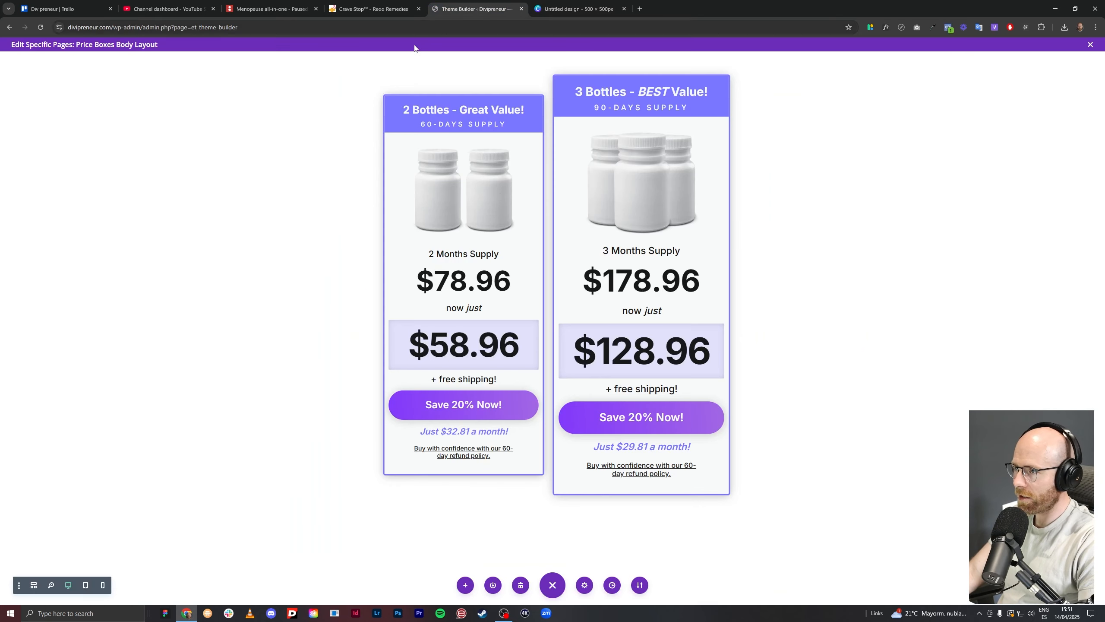
click(647, 413)
click(682, 307)
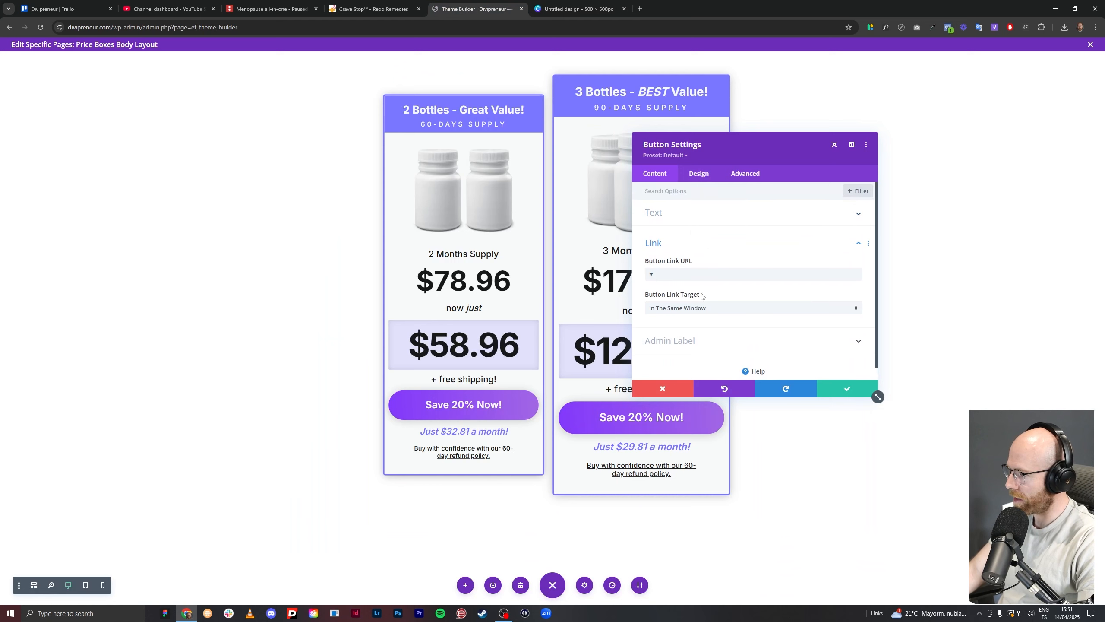
click(706, 176)
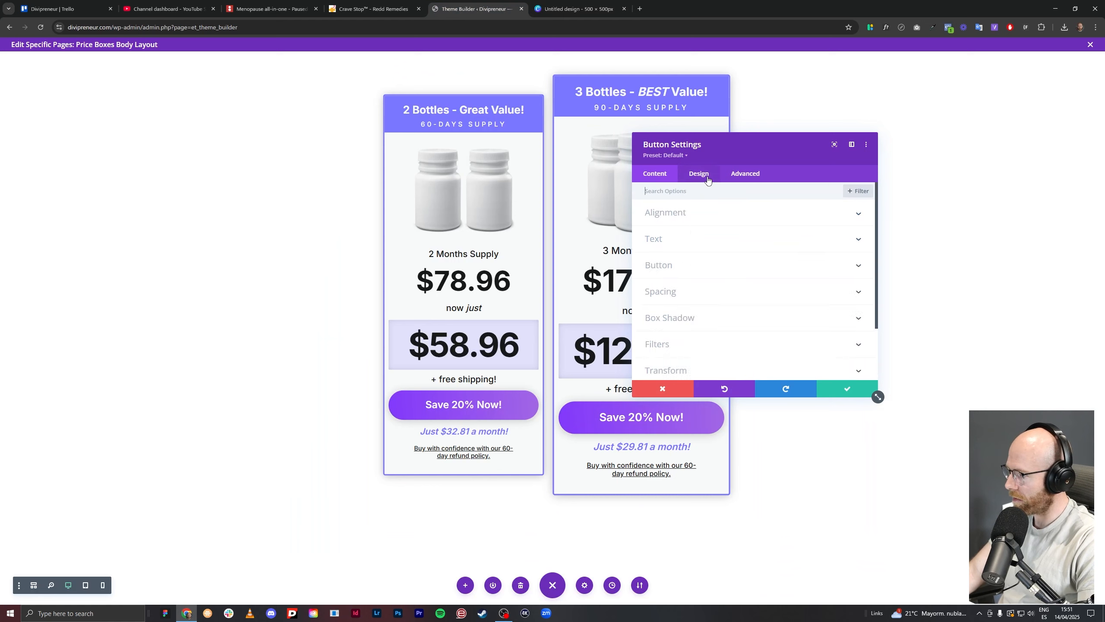
click(705, 266)
scroll(696, 326, down, 2)
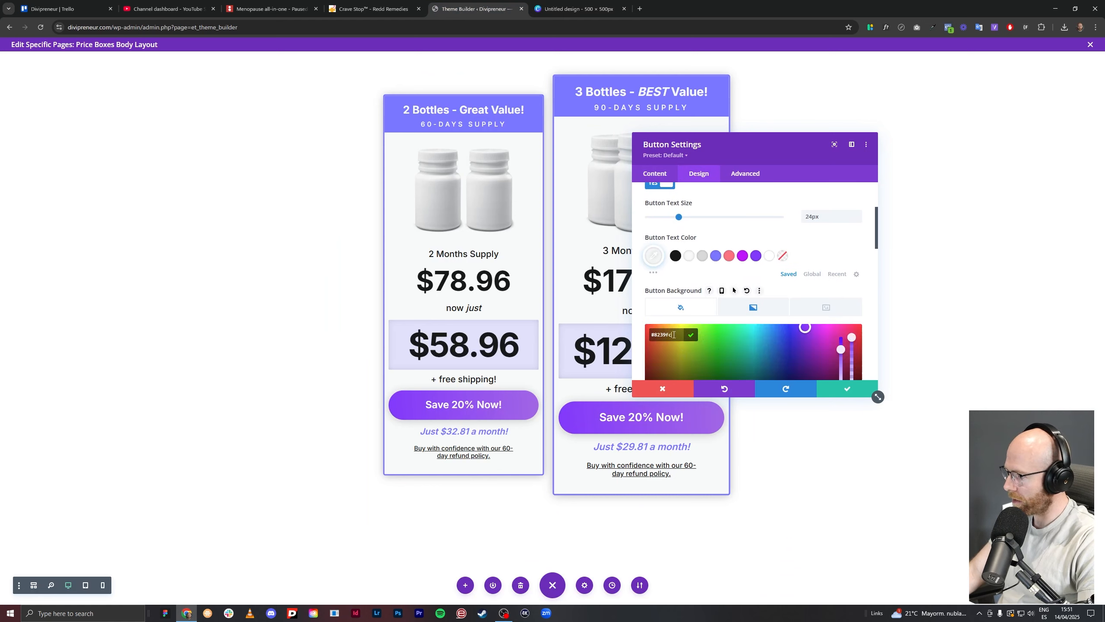
Return to the Canva design and recolor the badge to #8239FC.
click(548, 10)
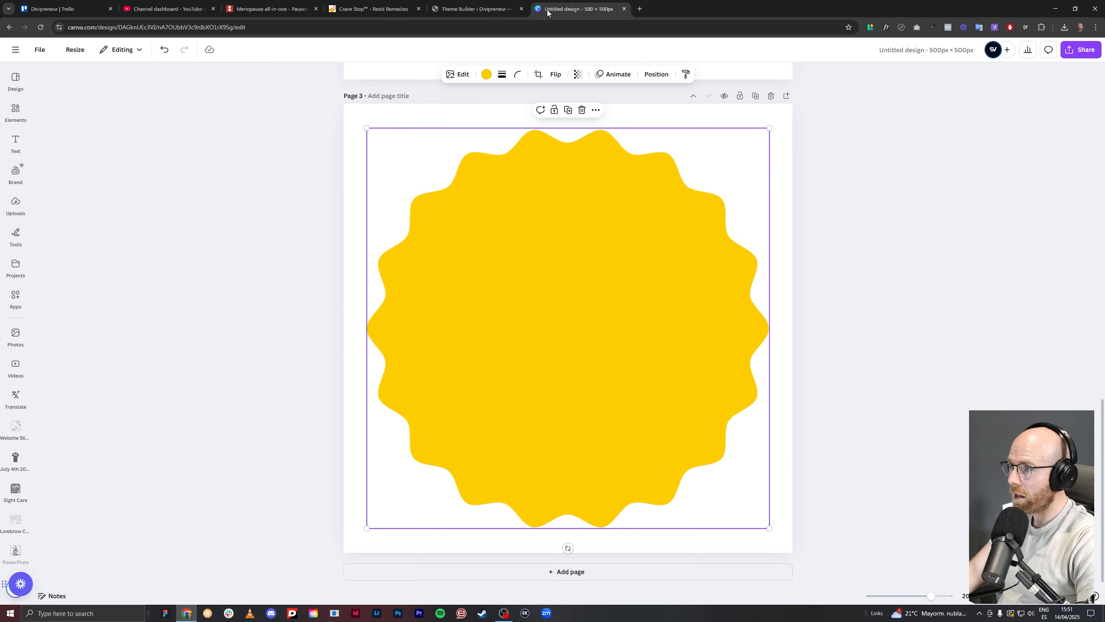
click(486, 75)
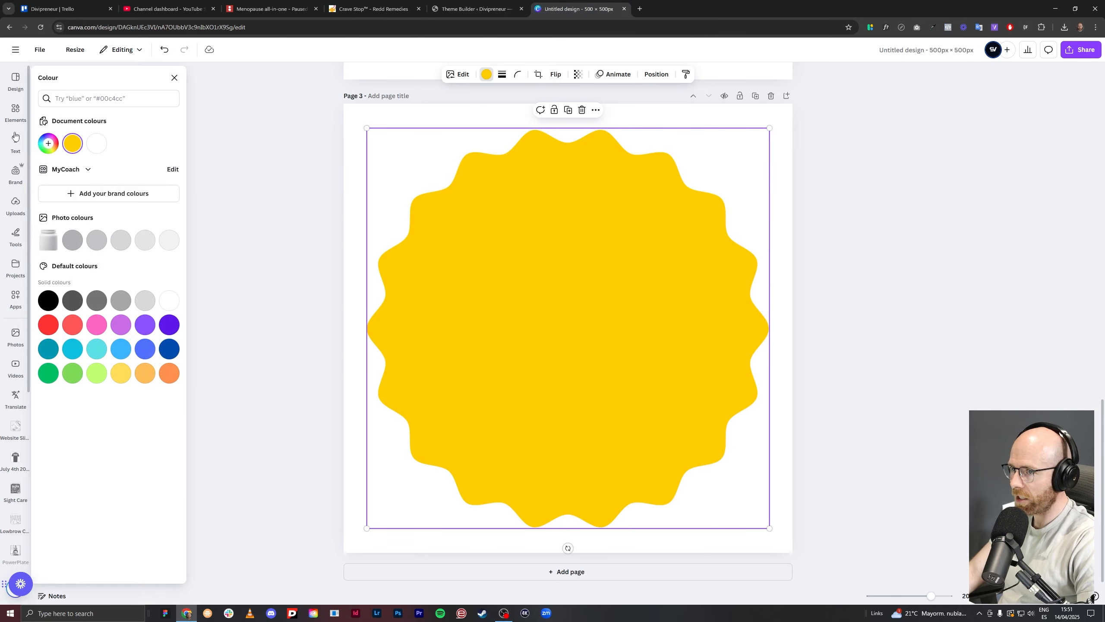
click(48, 144)
text(#8239FC)
click(295, 161)
Search the elements for "CIRCLE" and add the black outlined ring graphic to page 3.
click(14, 112)
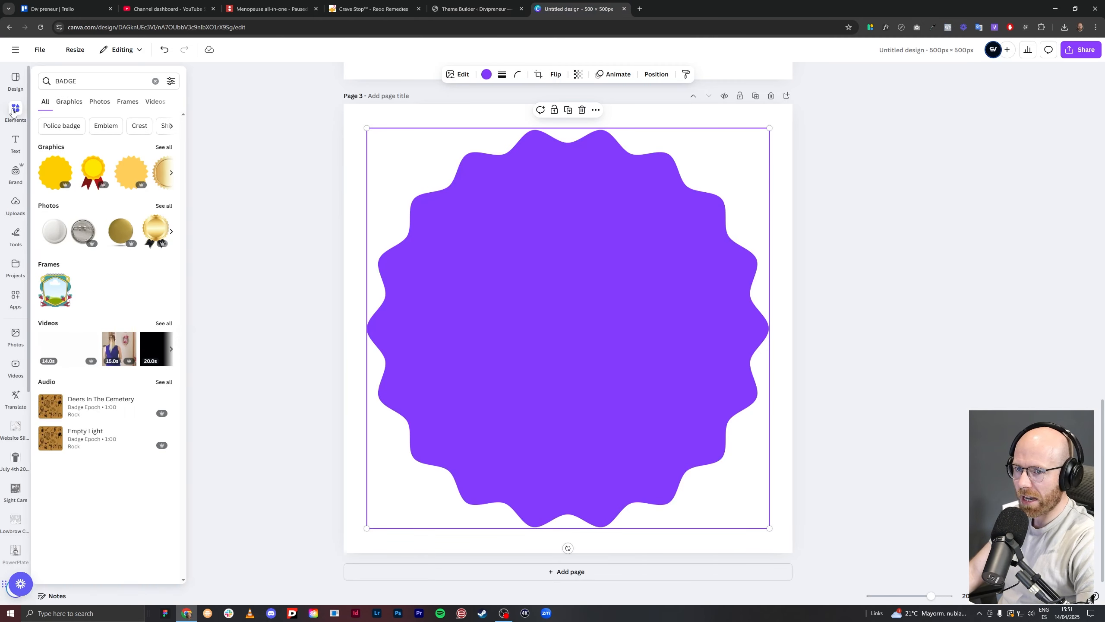
double_click(75, 78)
text(CIRCLE)
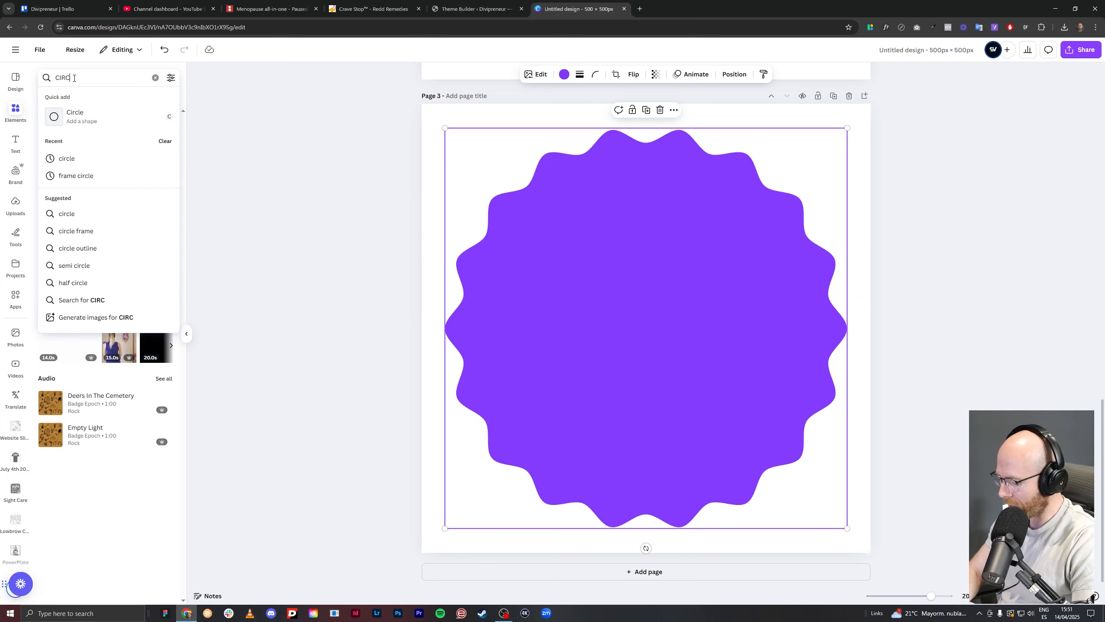
key(Return)
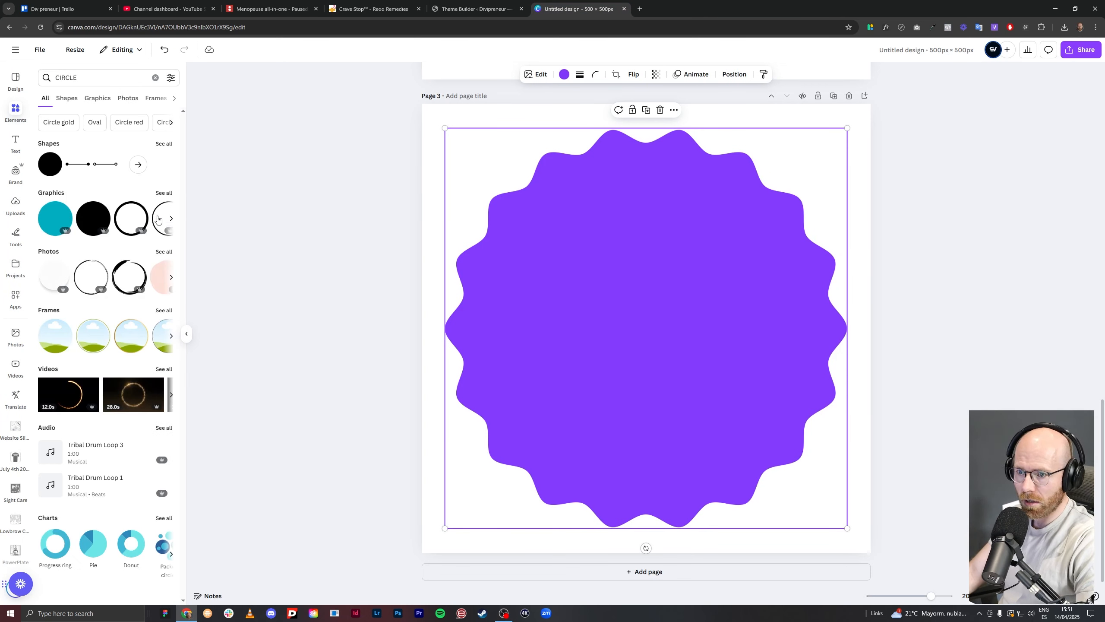
click(131, 218)
Resize the ring to fit inside the badge, center it, and color it white.
drag(734, 239, 954, 104)
drag(718, 264, 629, 365)
drag(827, 159, 717, 254)
click(561, 74)
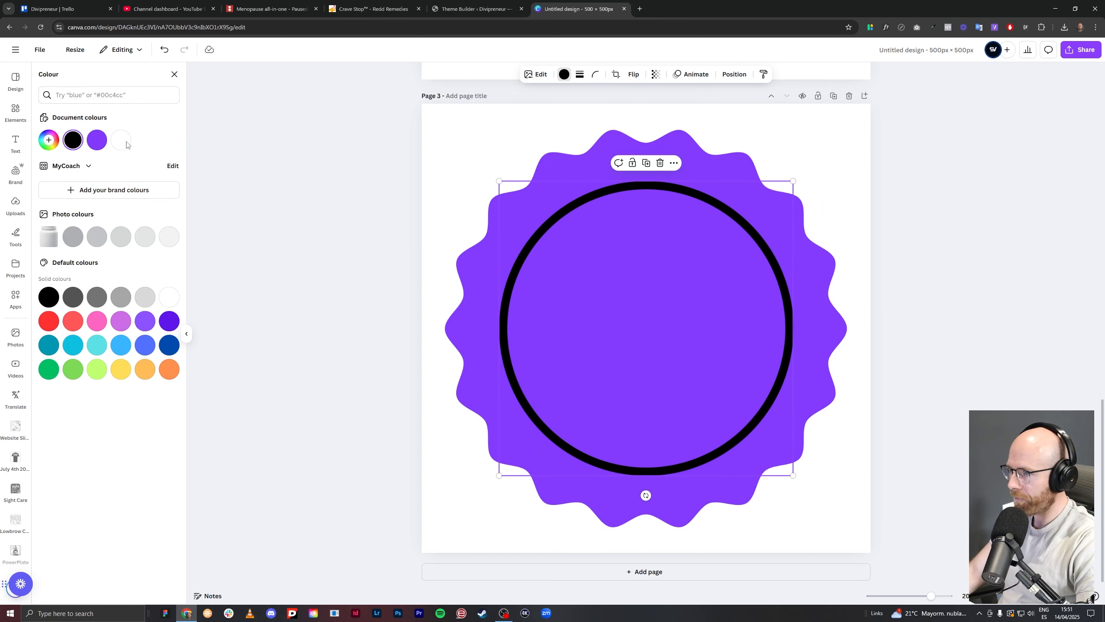
click(121, 140)
click(826, 149)
drag(711, 228, 709, 224)
click(924, 185)
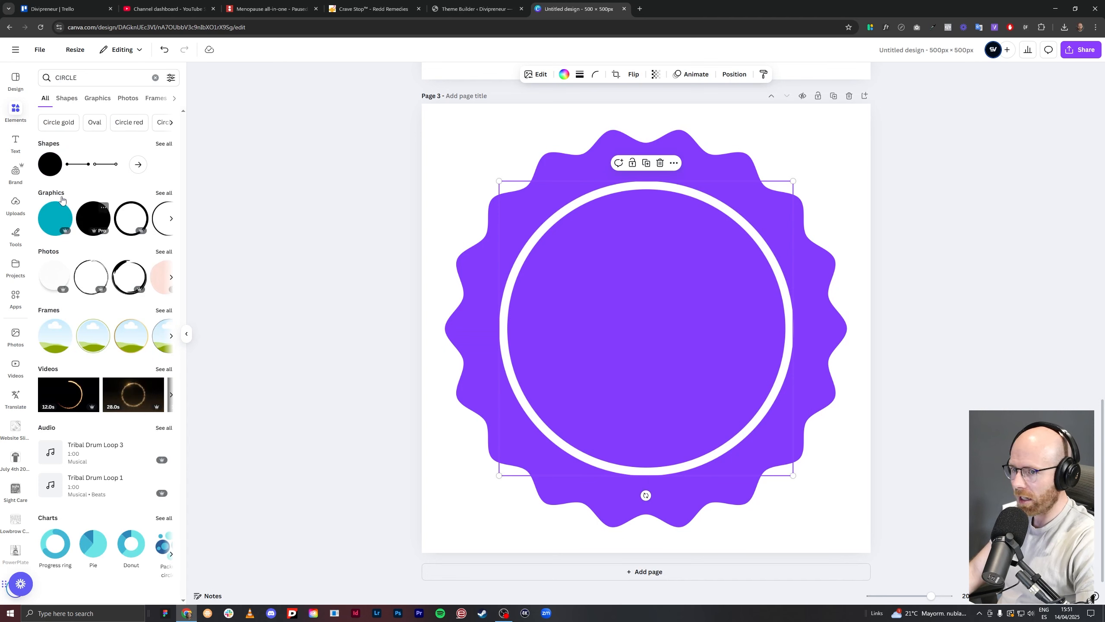
Add a title text inside the ring and change its wording to "20%".
click(16, 144)
click(81, 174)
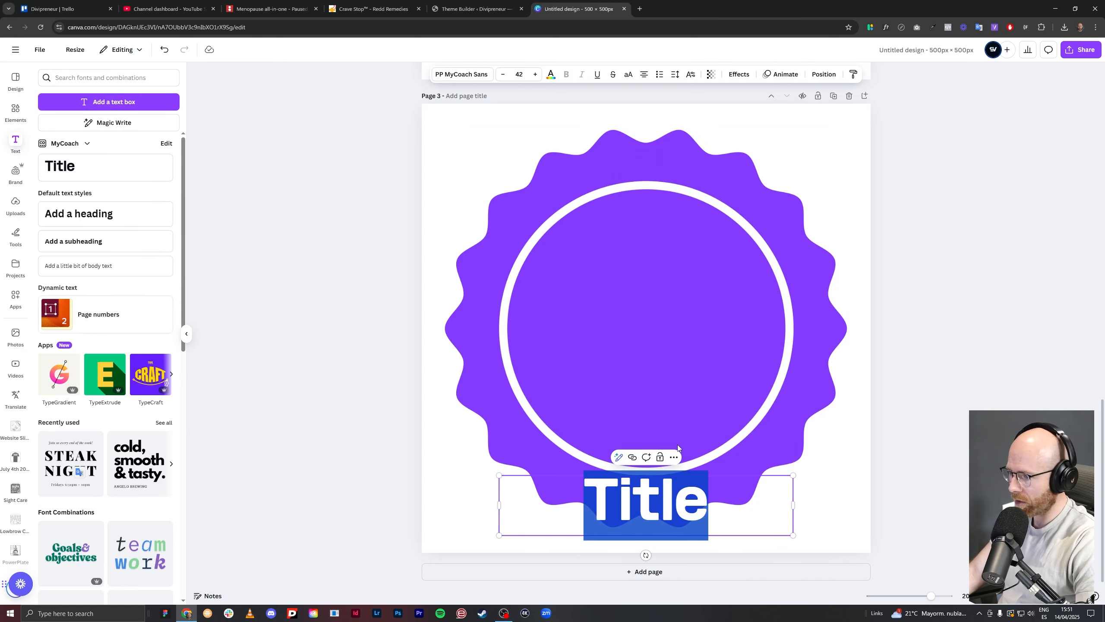
drag(648, 504, 668, 304)
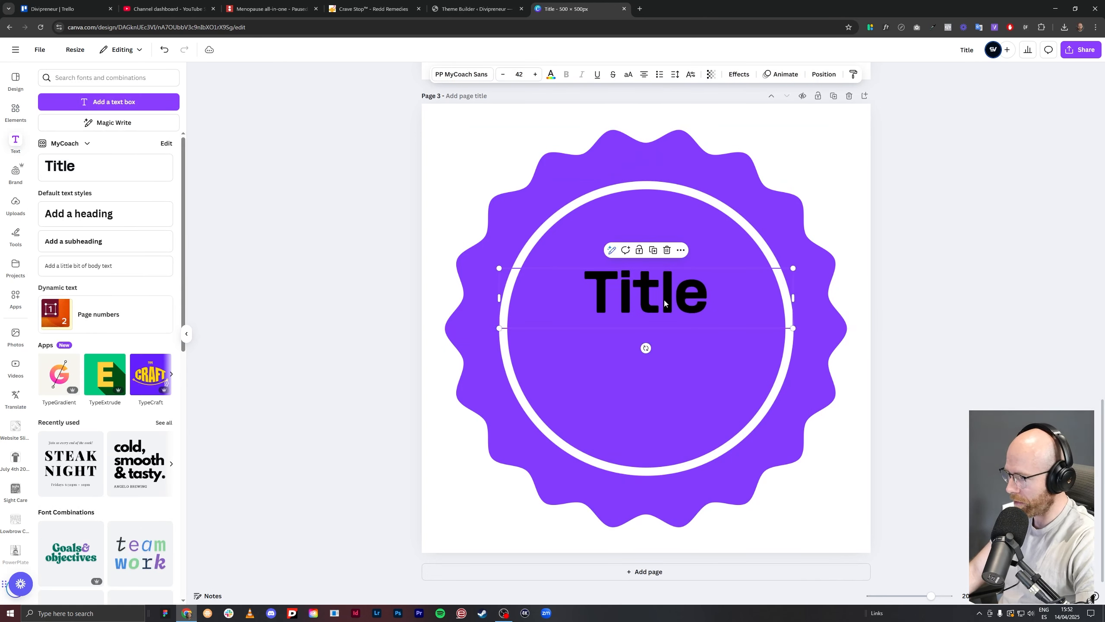
double_click(668, 304)
text(20%)
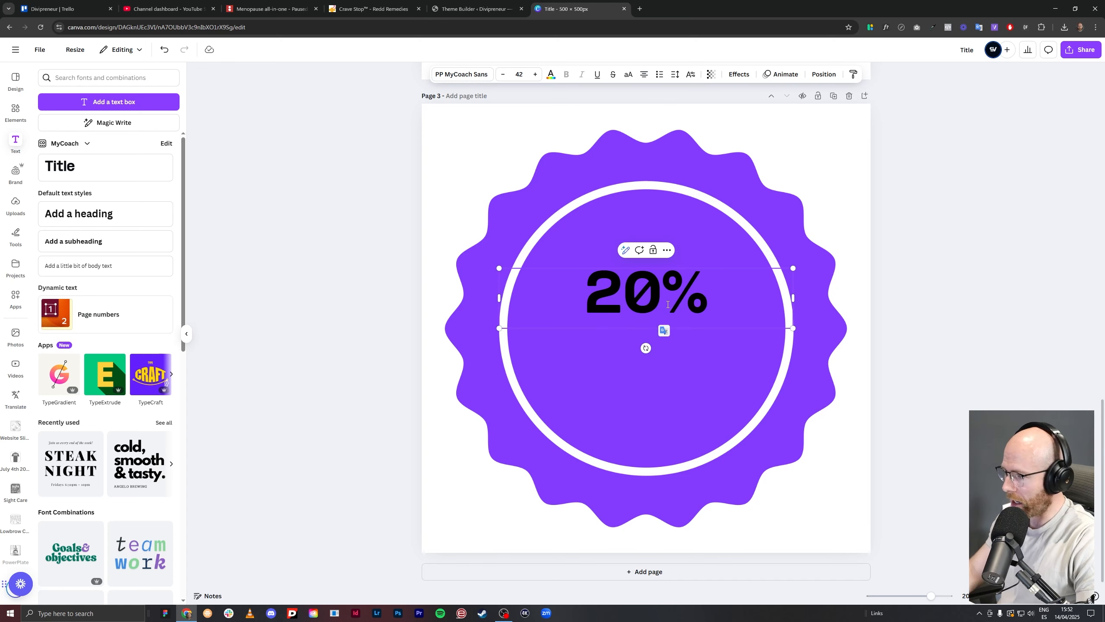
Set the font of the "20%" text to Inter ExtraBold.
key(shift+Left)
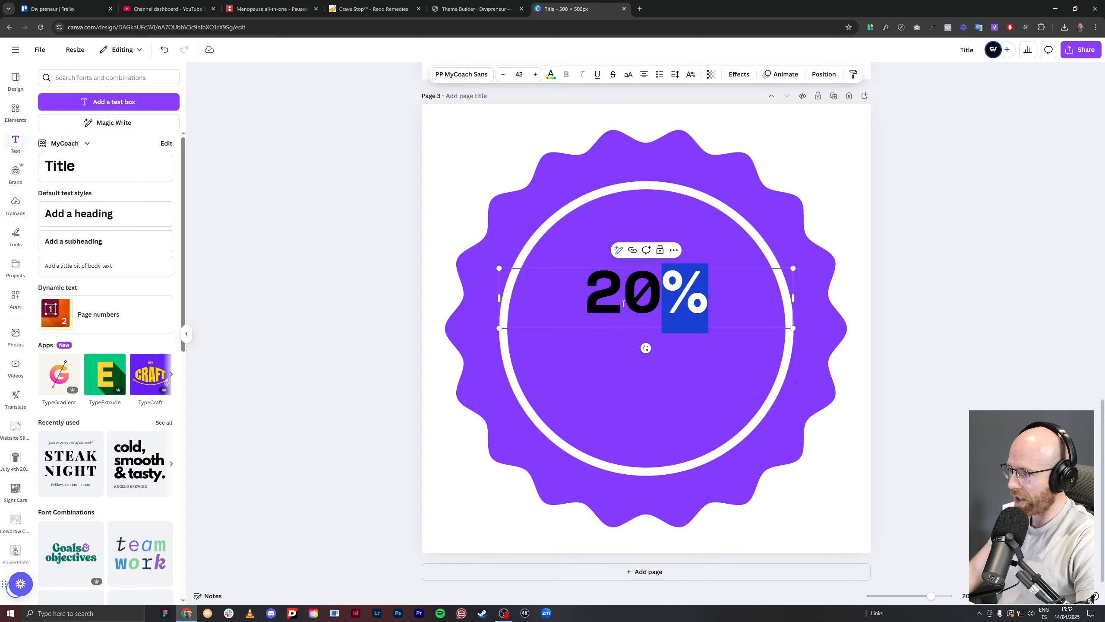
key(ctrl+a)
click(486, 76)
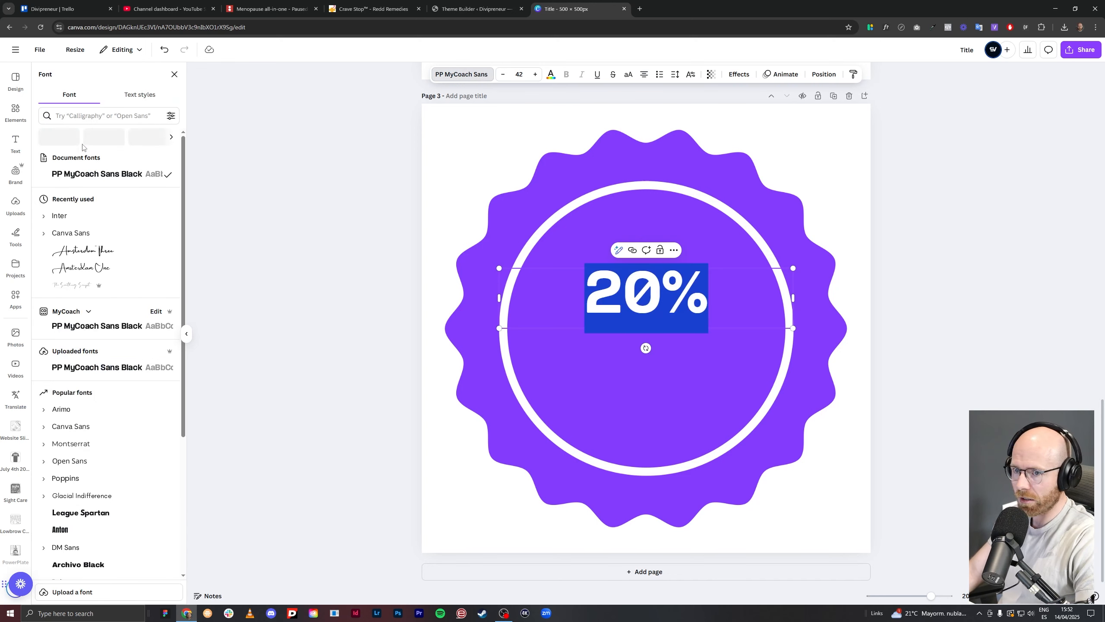
click(72, 221)
click(43, 215)
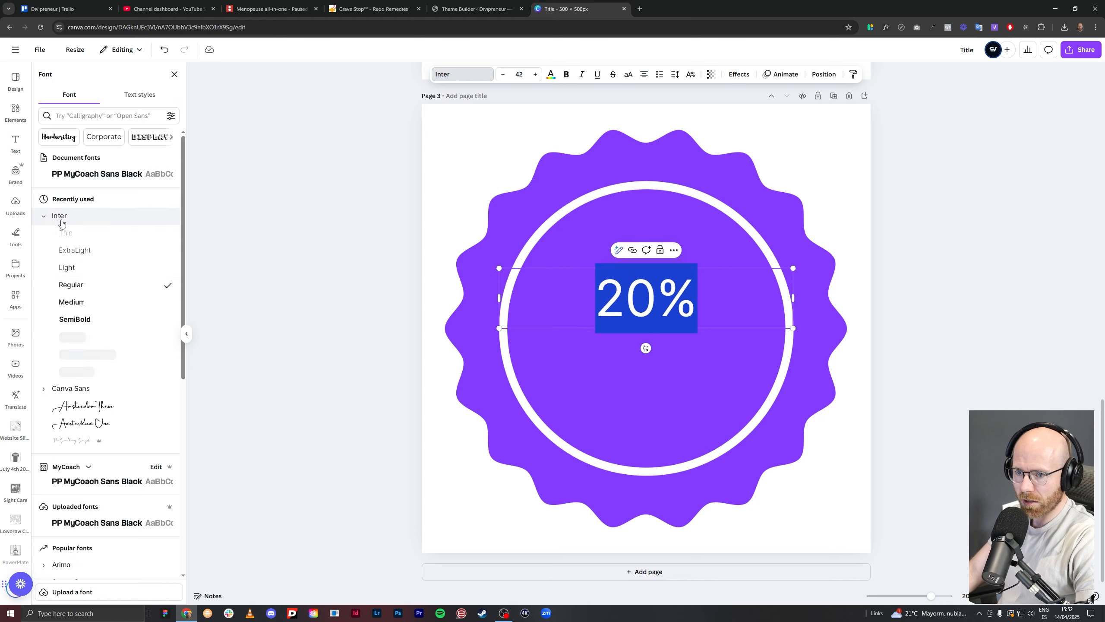
click(106, 362)
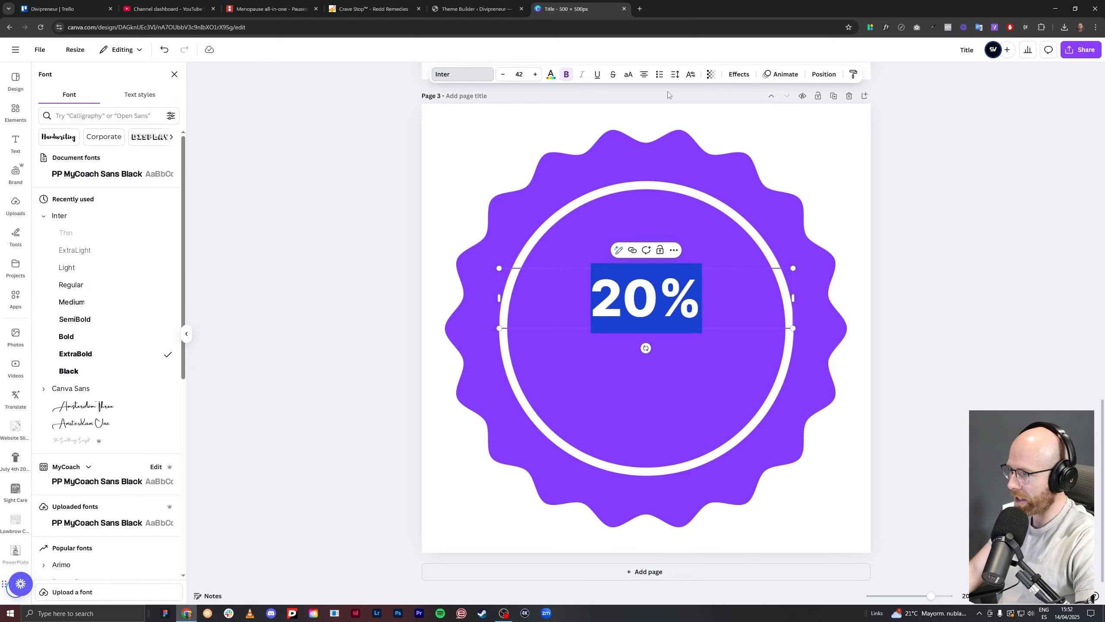
Tighten the letter spacing of the "20%" text and set its font size to 69.
click(675, 74)
drag(644, 110, 639, 110)
click(519, 74)
text(69)
key(Return)
click(174, 74)
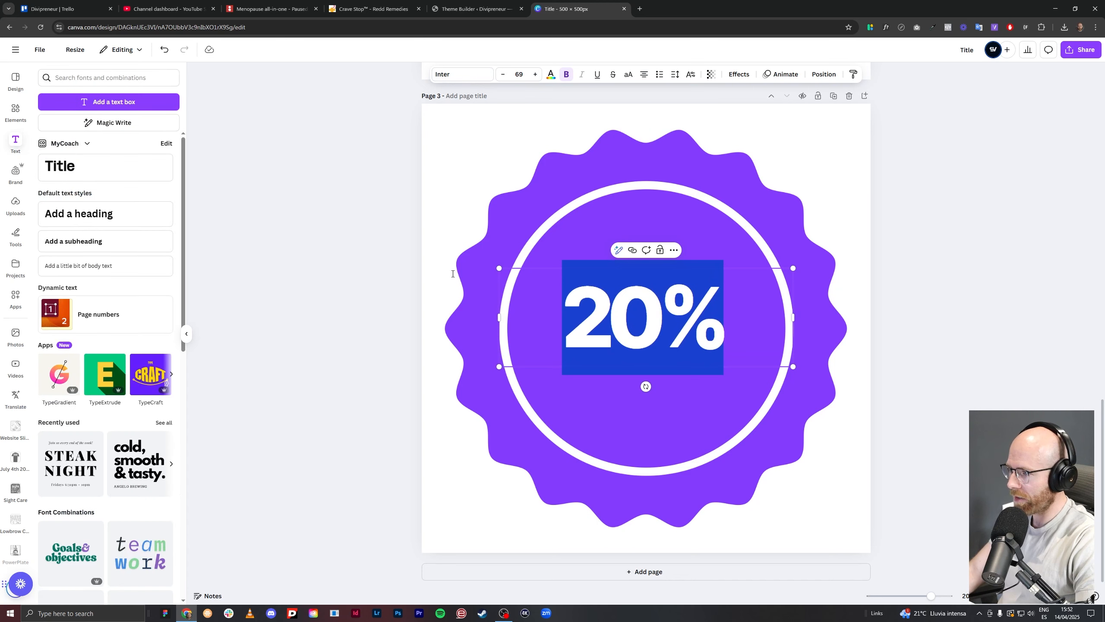
Move the "20%" text into the lower half of the ring and color it white.
click(356, 269)
drag(653, 320, 654, 370)
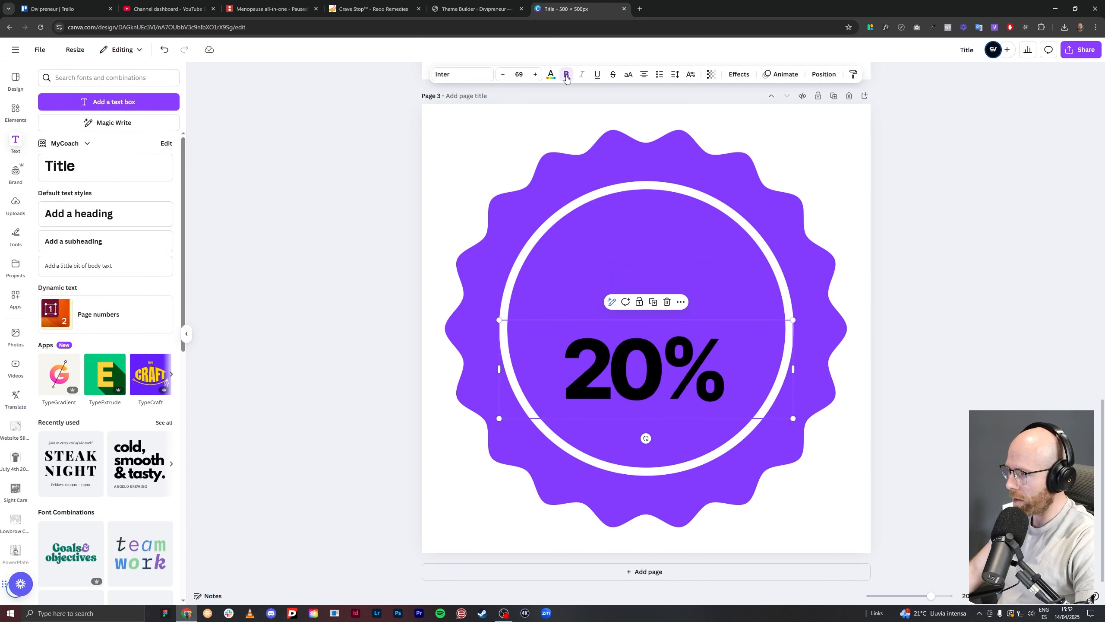
click(551, 74)
click(121, 140)
click(551, 74)
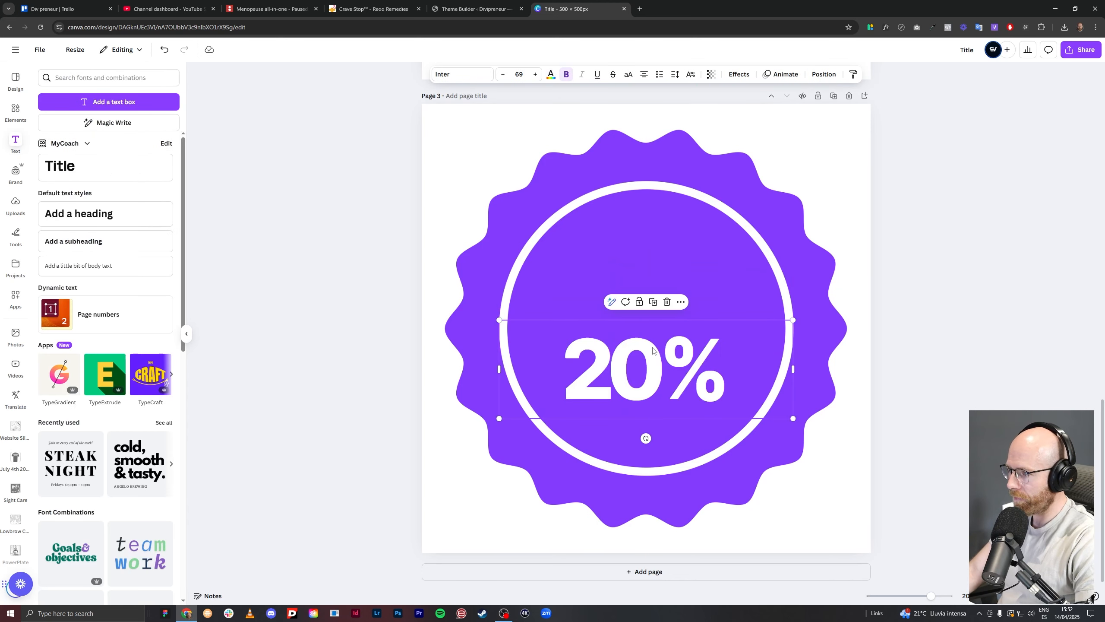
Duplicate the "20%" text, place the copy above it, and change the copy's wording to "SAVE".
click(644, 257)
click(653, 375)
key(ctrl+c)
key(ctrl+v)
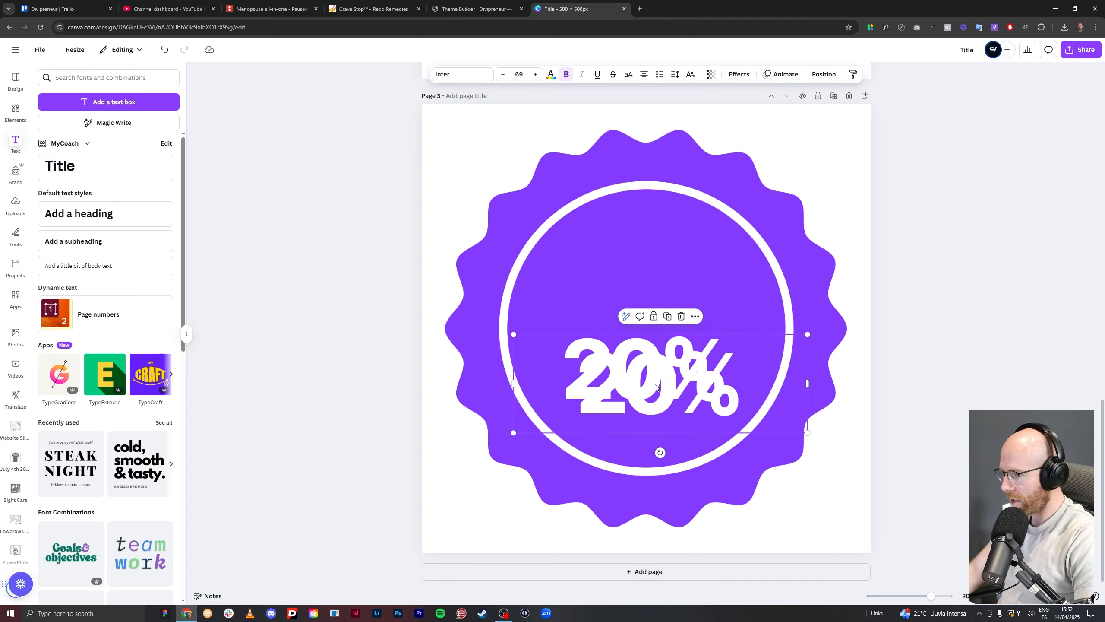
drag(656, 386, 636, 286)
double_click(635, 283)
text(SAVE)
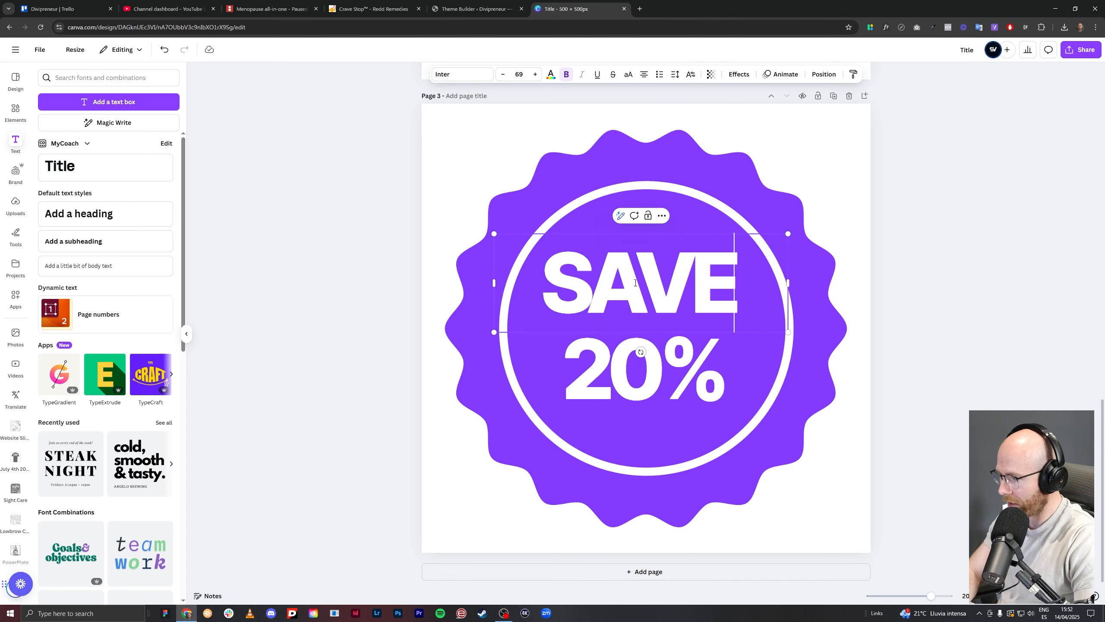
Shrink the "SAVE" text and center it above "20%" inside the ring.
drag(787, 234, 711, 260)
click(639, 306)
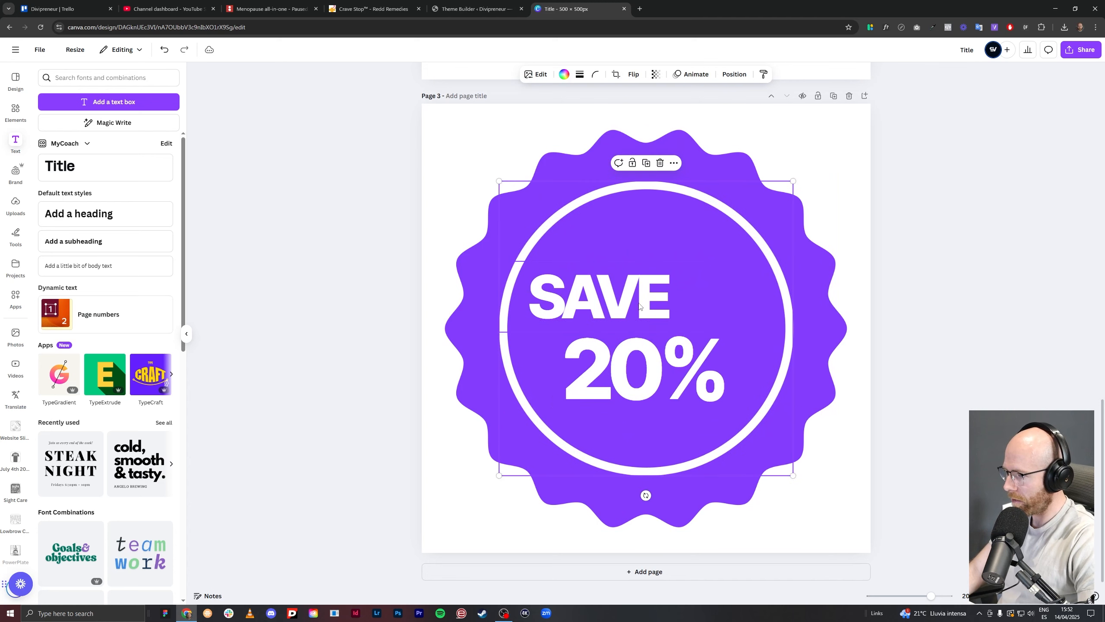
drag(596, 286, 639, 279)
Enlarge the "20%" text to size 86.5, center it in the ring, and position "SAVE" closely above it.
click(648, 370)
drag(791, 320, 847, 295)
drag(664, 366, 643, 366)
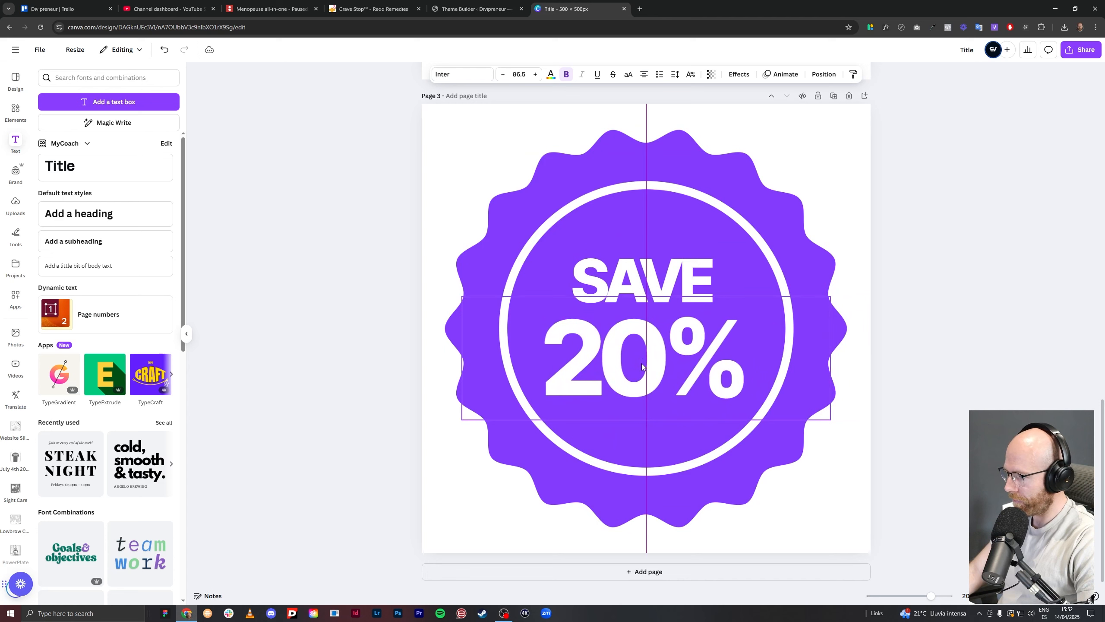
drag(616, 274, 644, 301)
drag(653, 348, 653, 350)
click(878, 245)
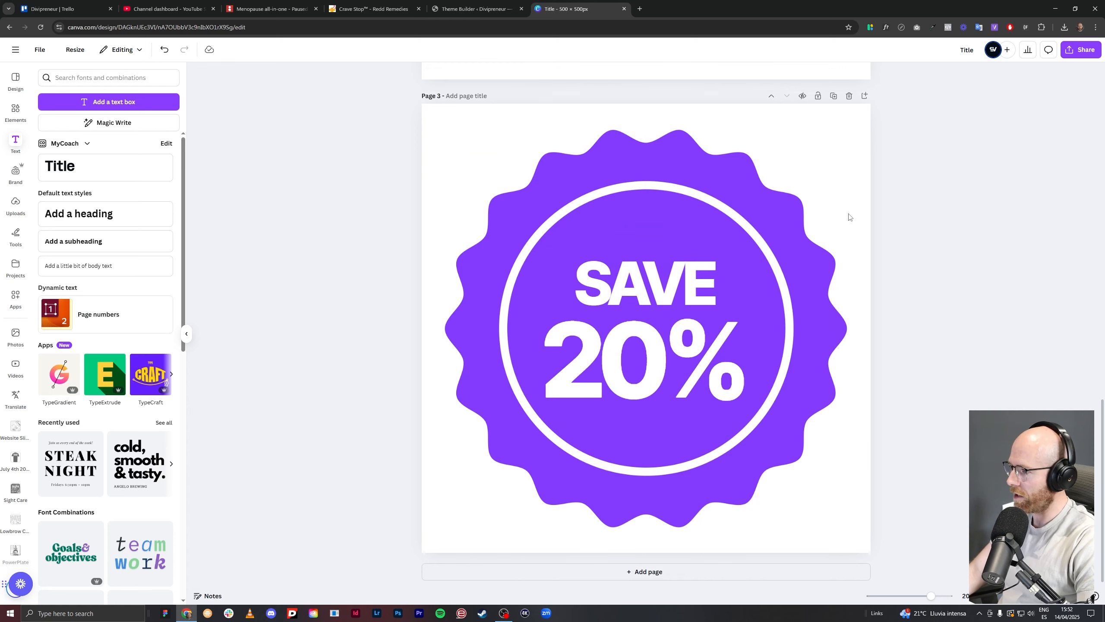
Check the reference page's badge colors and recolor the "20%" text on page 3 to a light yellow.
click(622, 283)
click(653, 368)
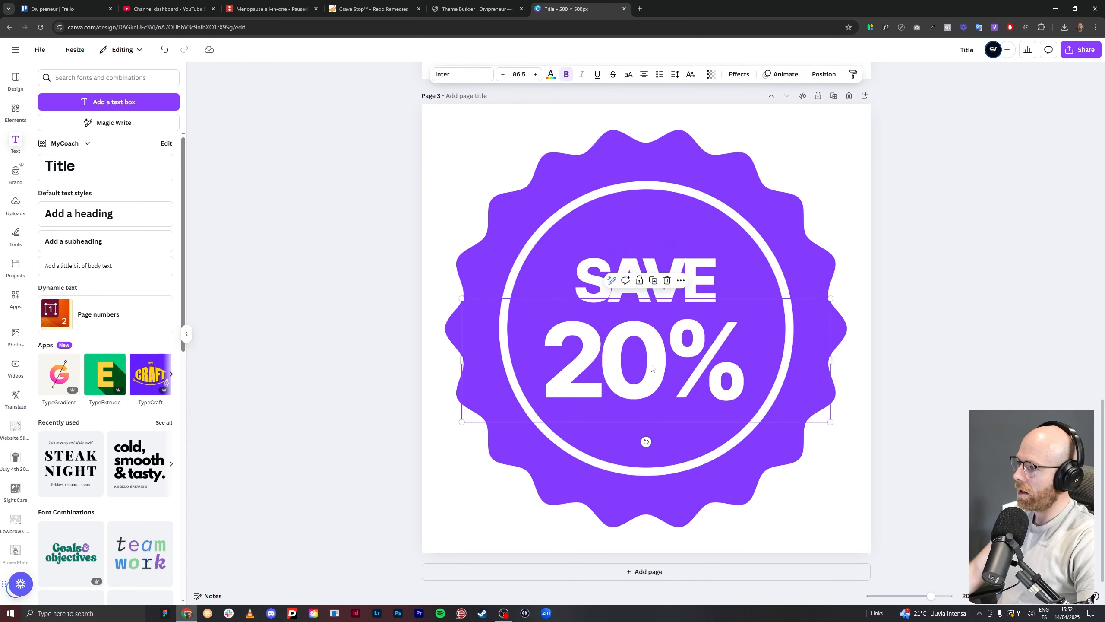
click(550, 74)
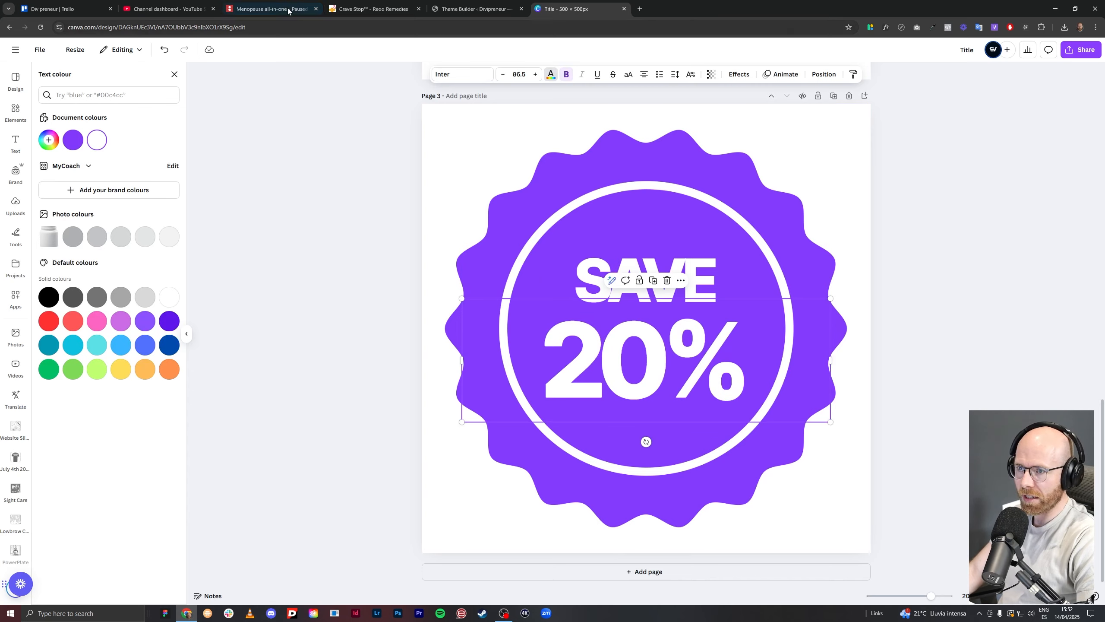
click(373, 9)
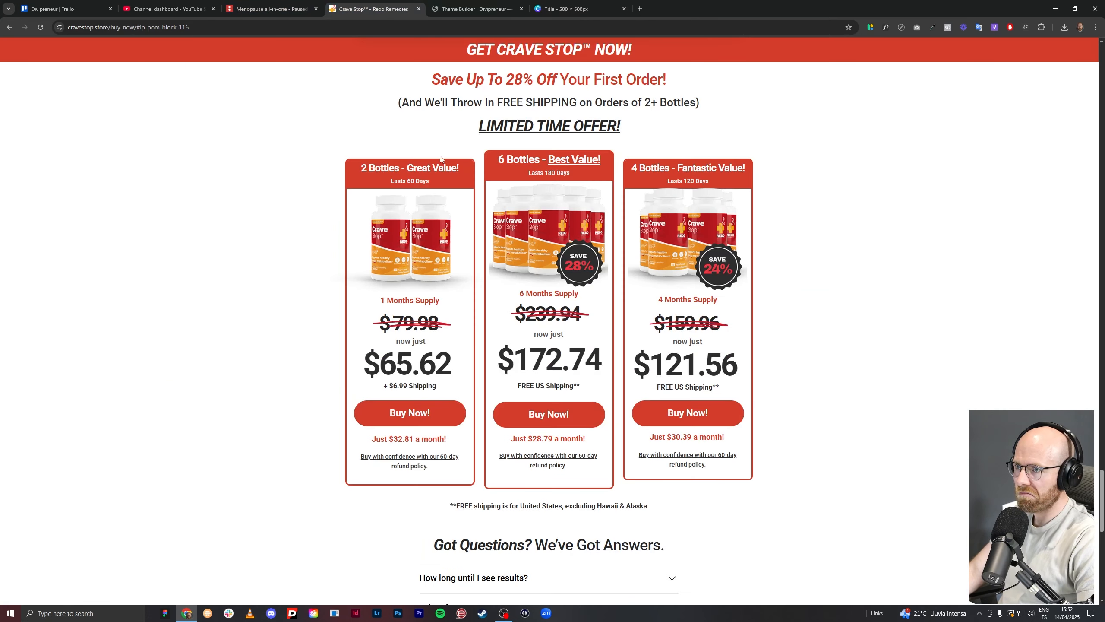
click(477, 9)
click(583, 8)
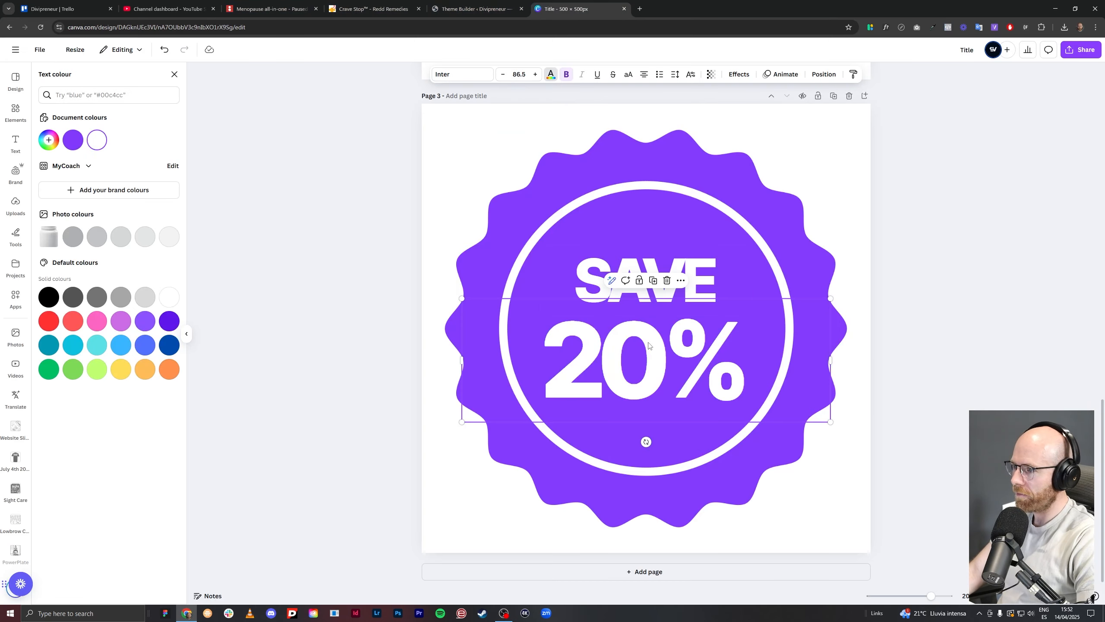
click(48, 140)
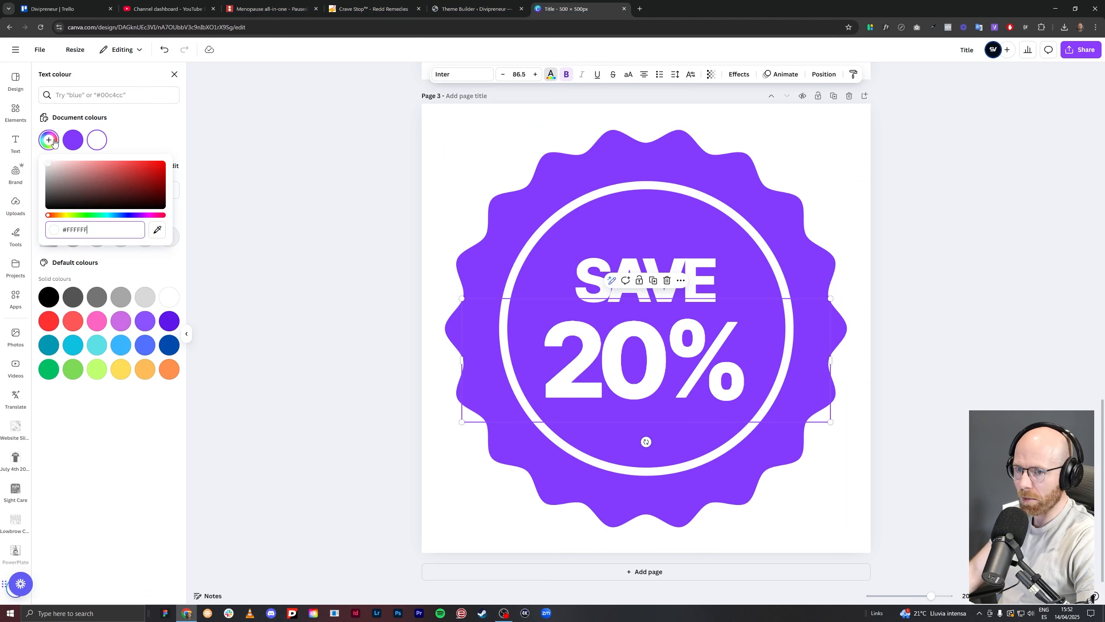
click(63, 215)
drag(74, 175, 79, 163)
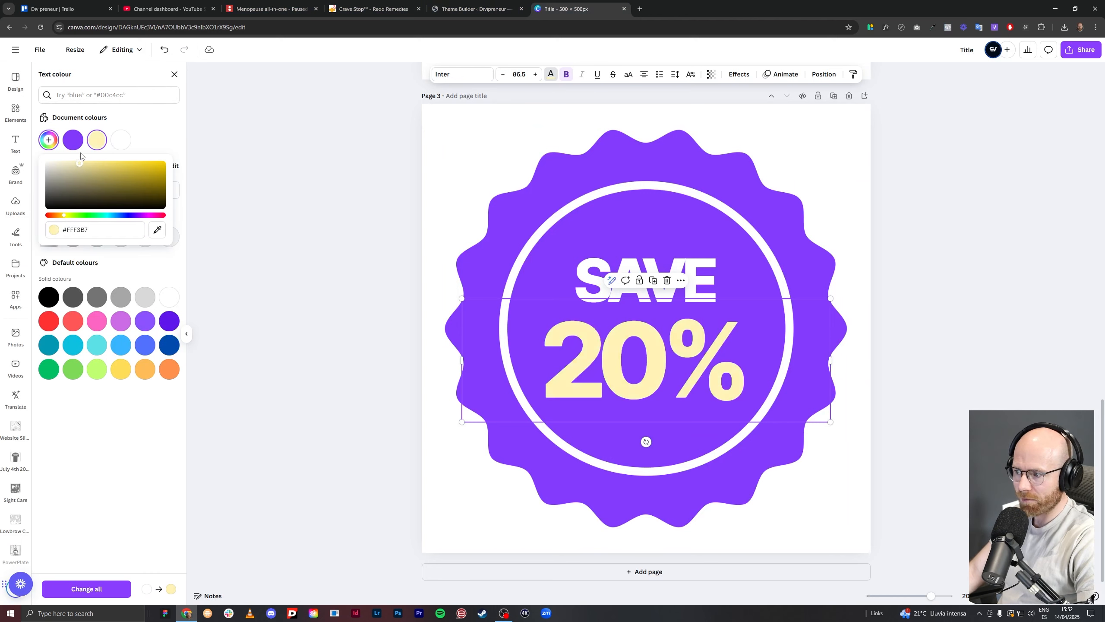
click(308, 160)
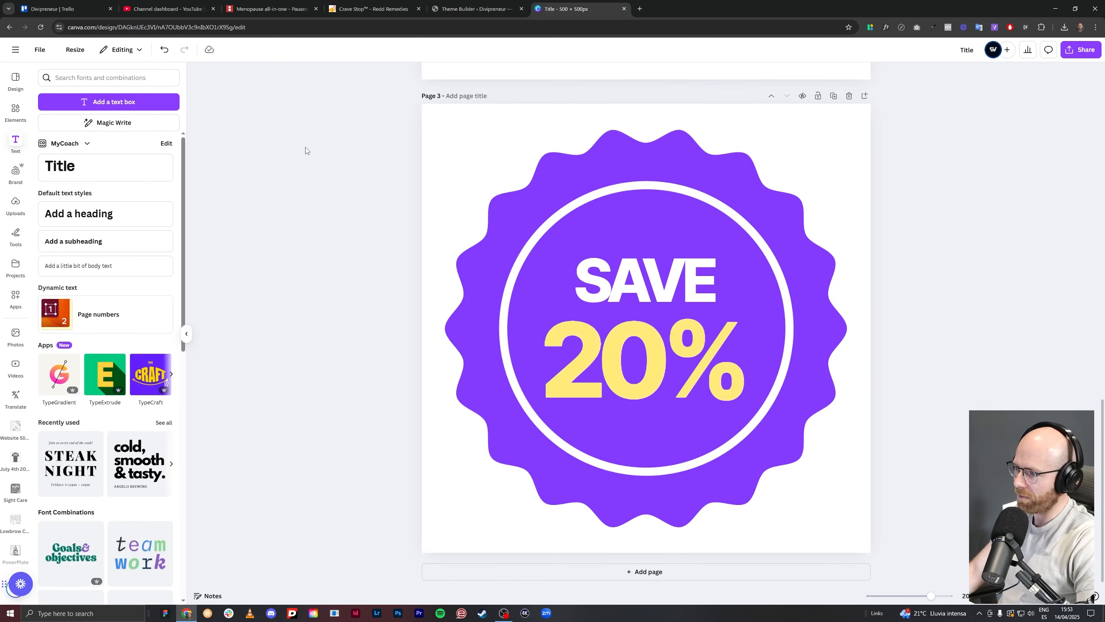
Download only the current page (Page 3) as a PNG with a transparent background.
click(1092, 49)
click(948, 230)
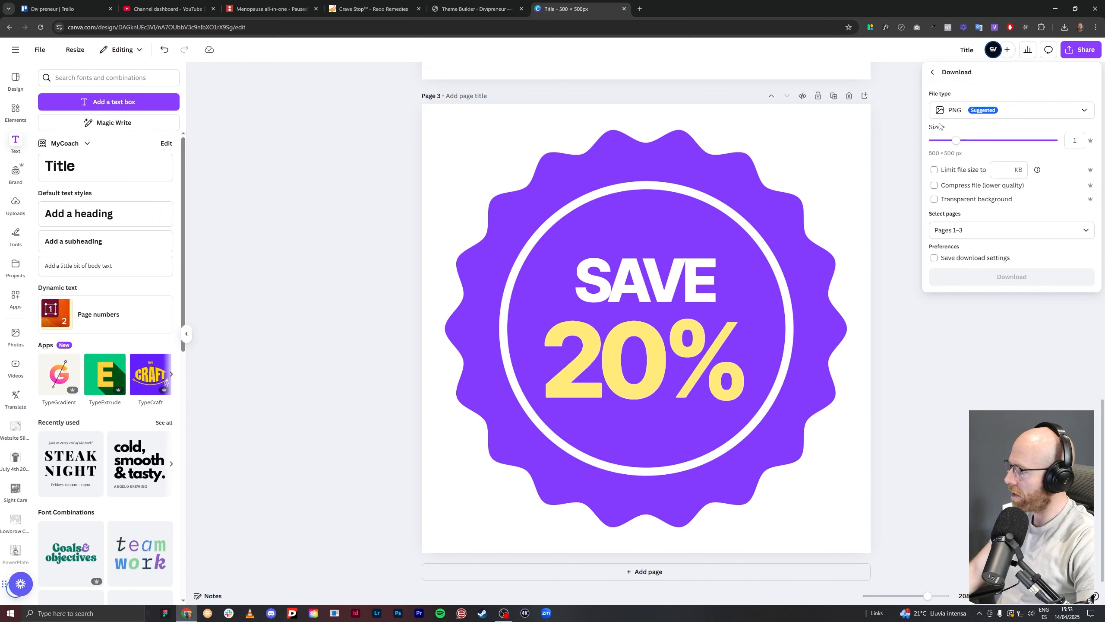
click(934, 199)
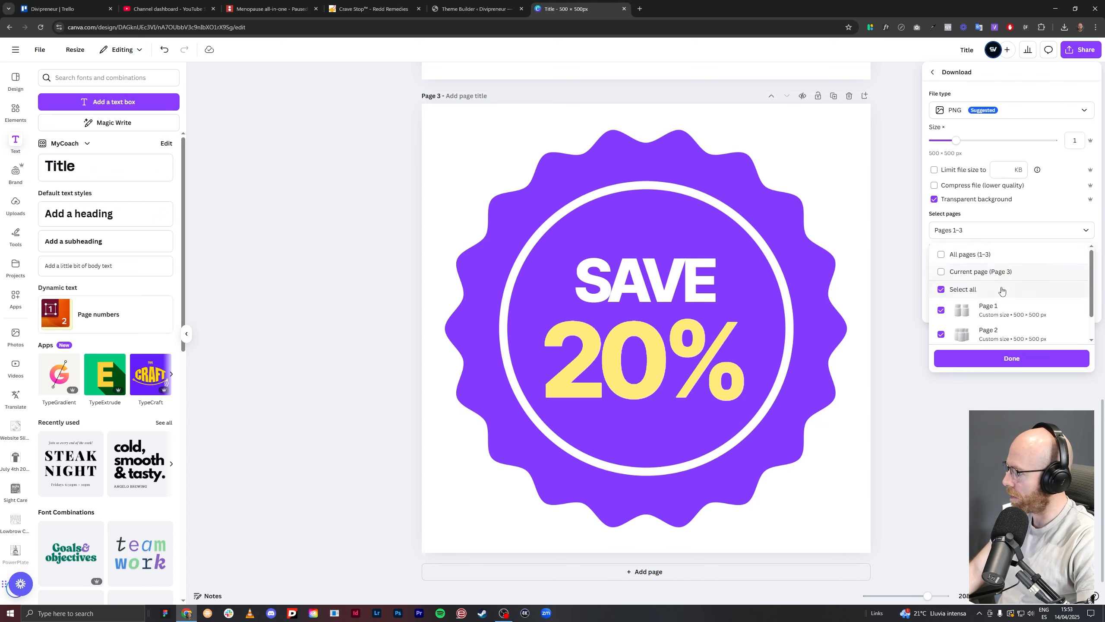
click(1007, 271)
click(1003, 358)
click(996, 278)
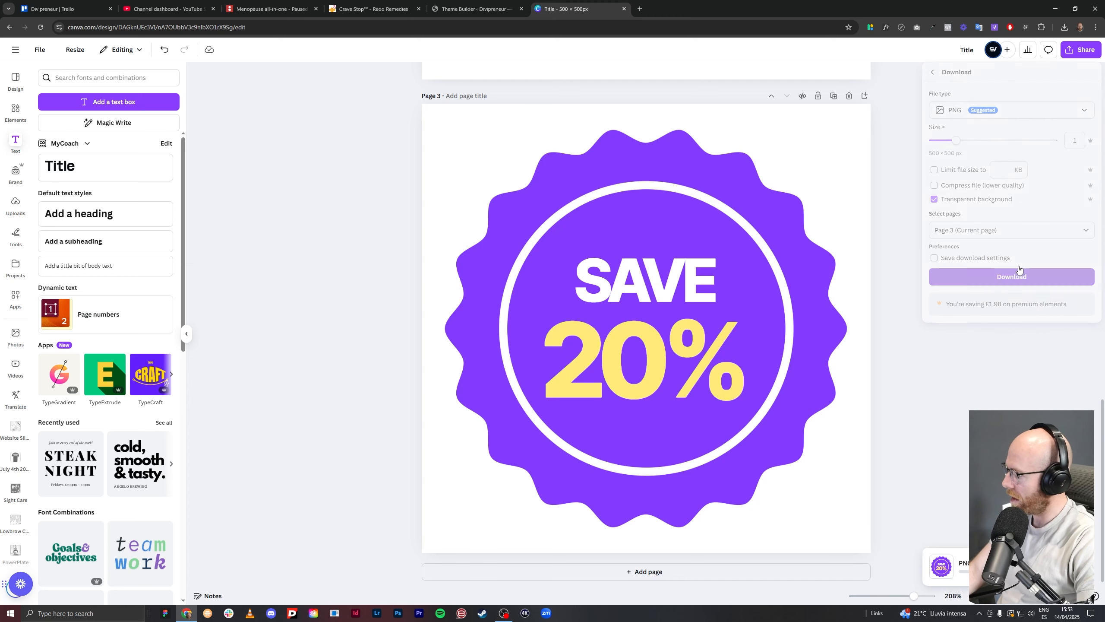
Switch to the Divi Theme Builder, save the open button settings, and insert an Image module below the two-bottle picture.
click(465, 7)
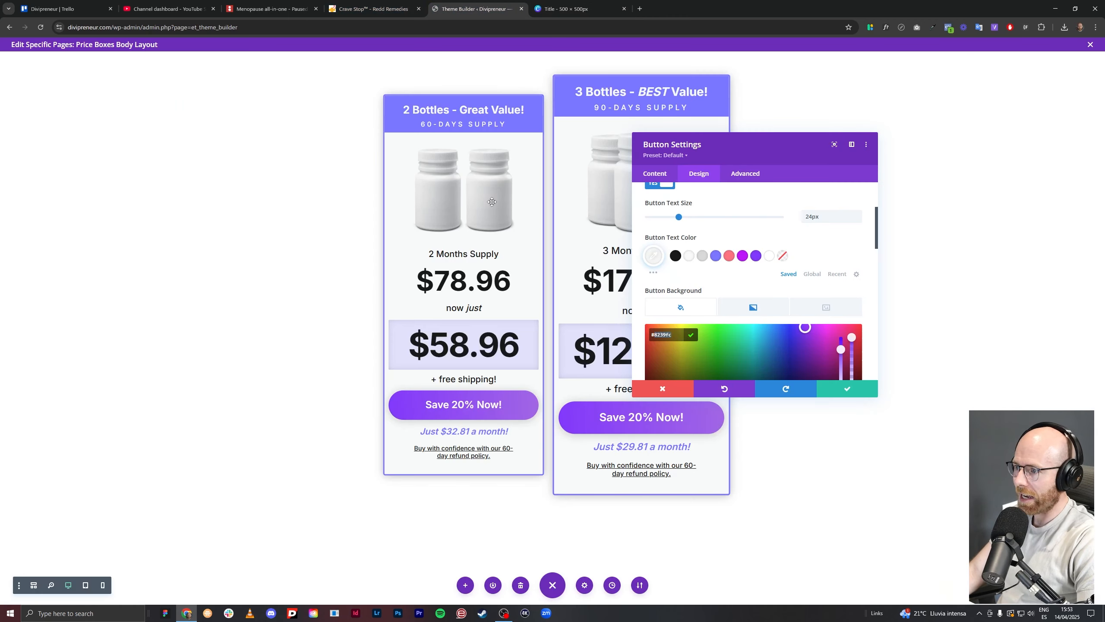
click(873, 392)
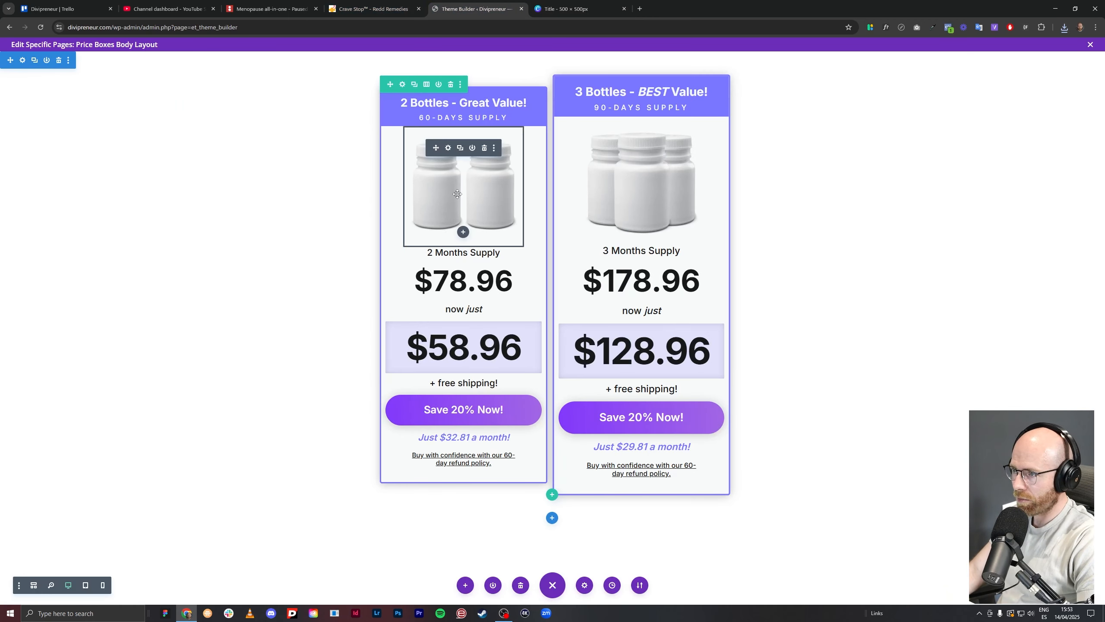
click(462, 231)
text(image)
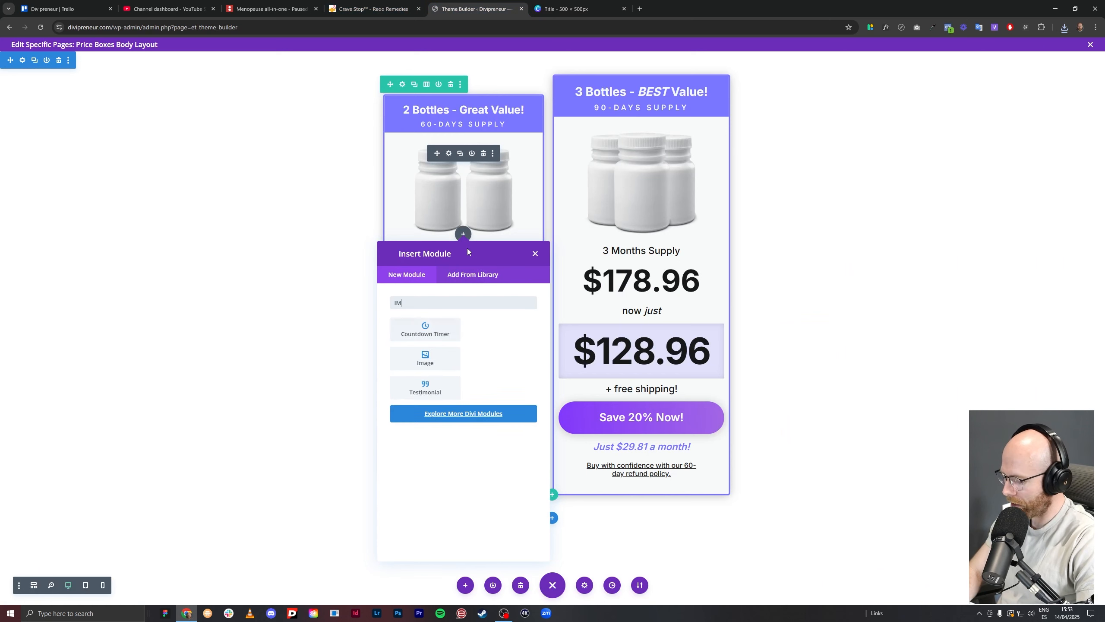
click(440, 330)
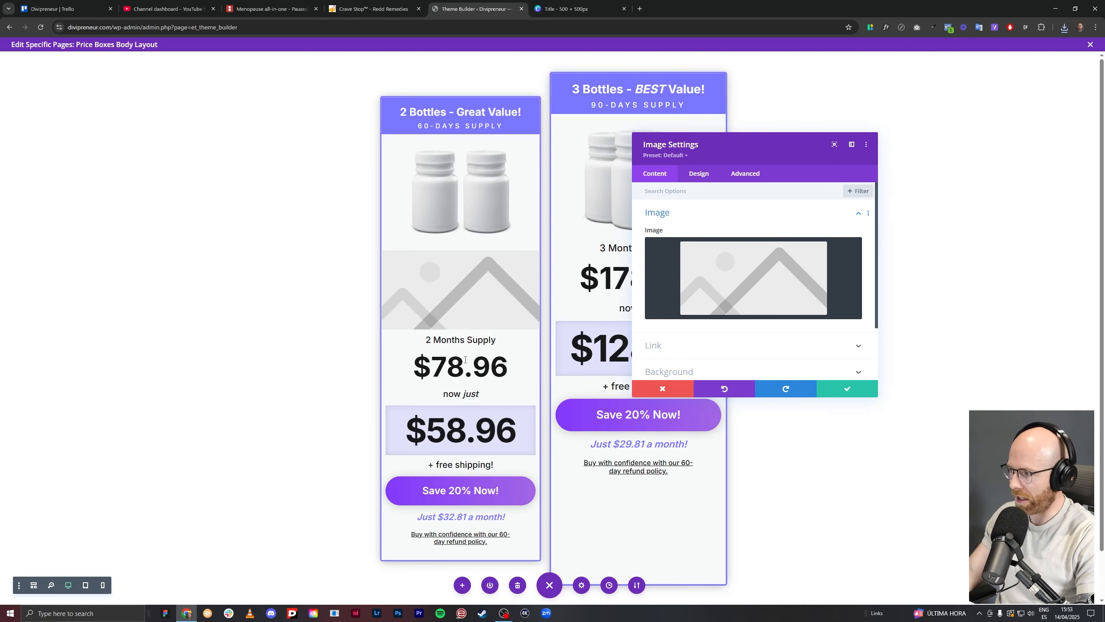
Upload Title.png from Downloads to the media library and use it as the new module's image.
click(821, 252)
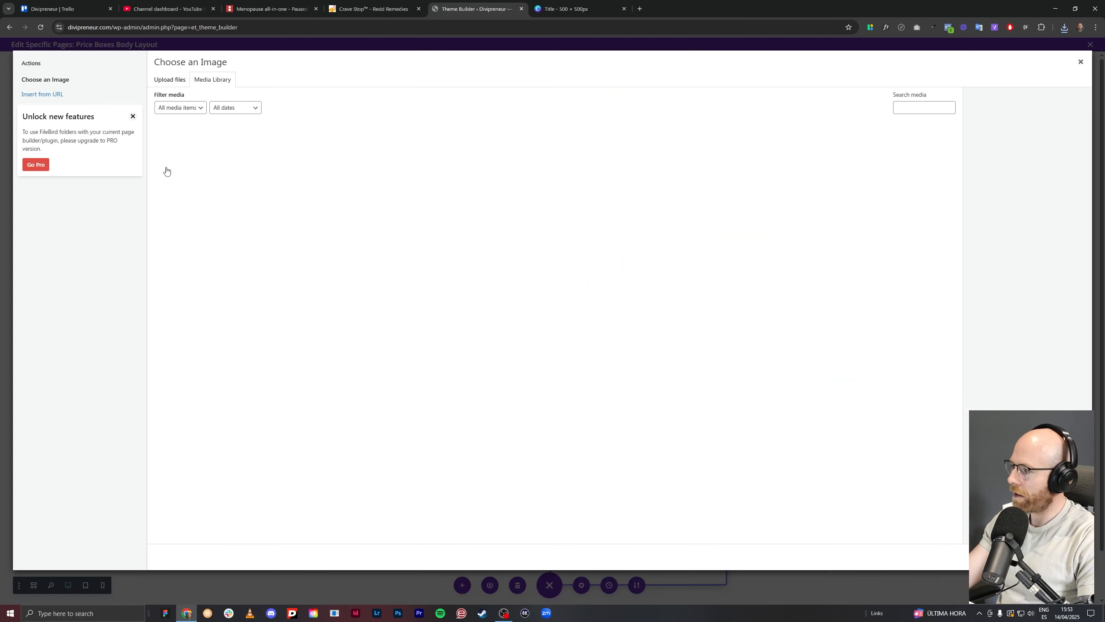
click(169, 80)
click(618, 271)
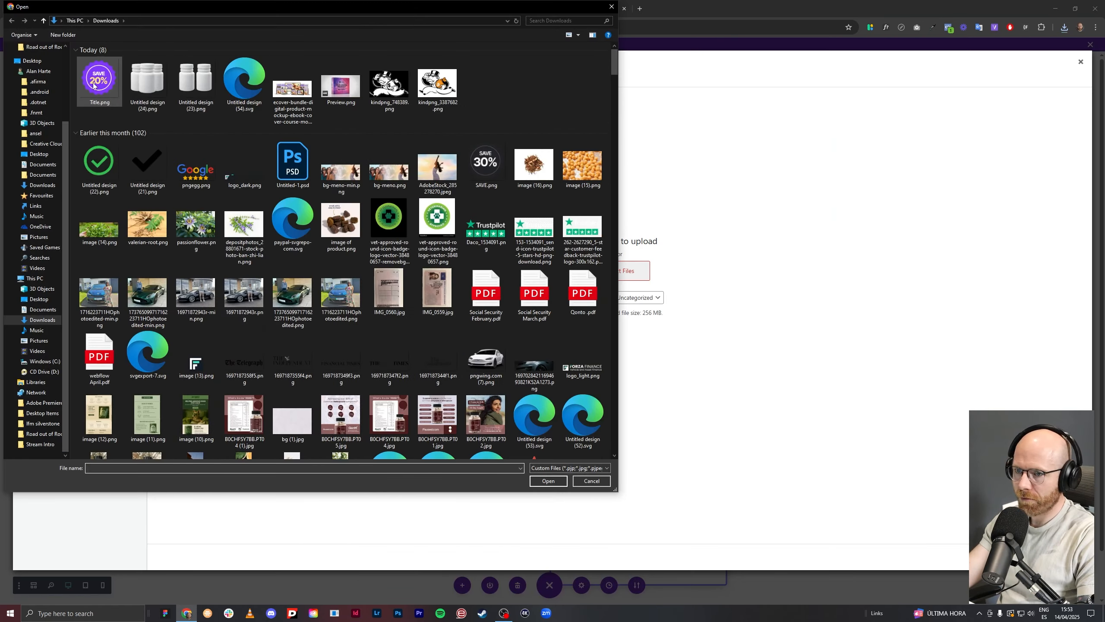
double_click(94, 86)
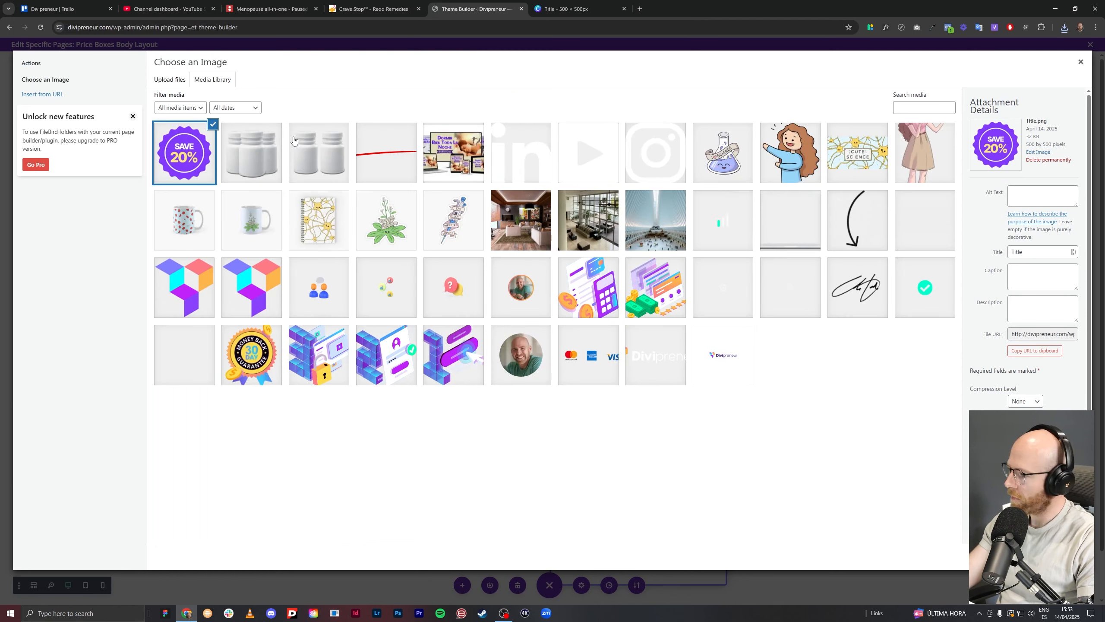
click(1063, 557)
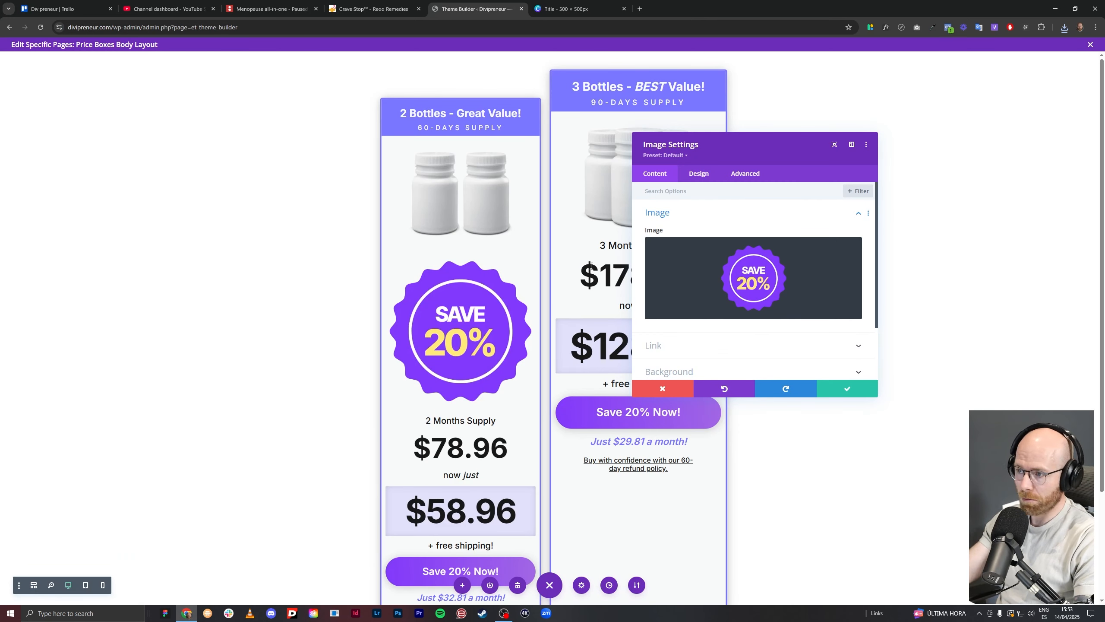
Set the badge image's max width to 150px and its module alignment to center.
click(699, 174)
click(697, 289)
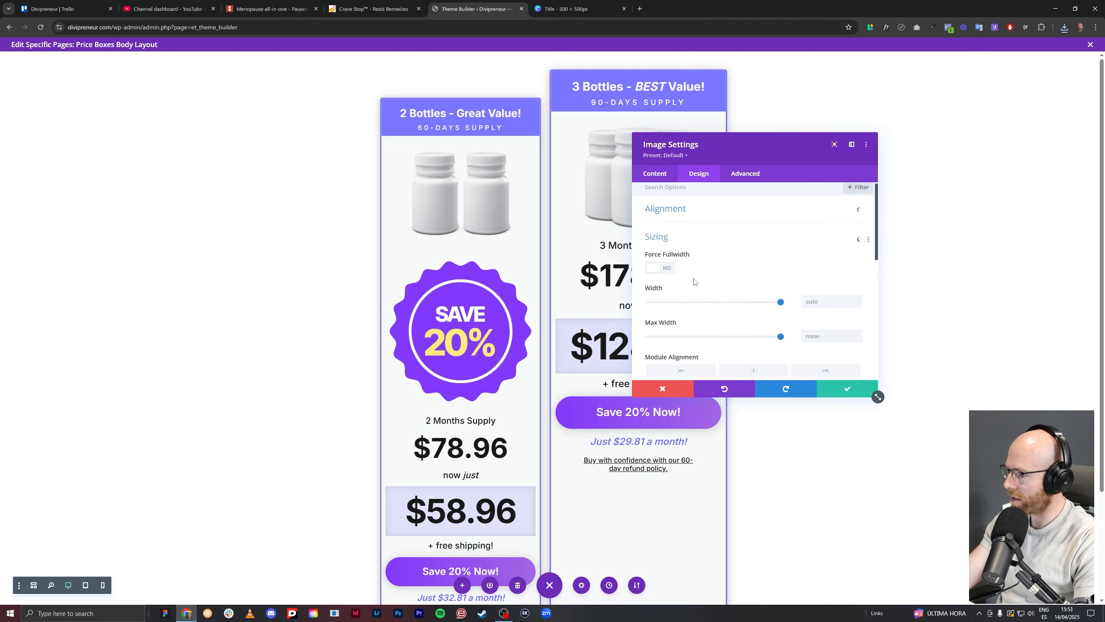
scroll(805, 261, down, 2)
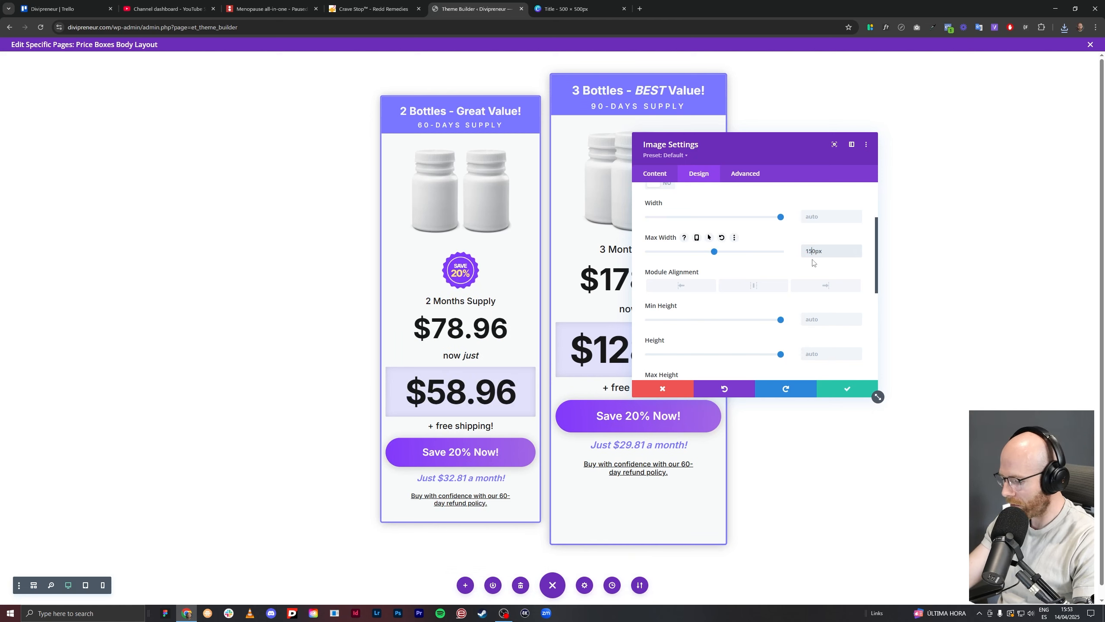
click(746, 289)
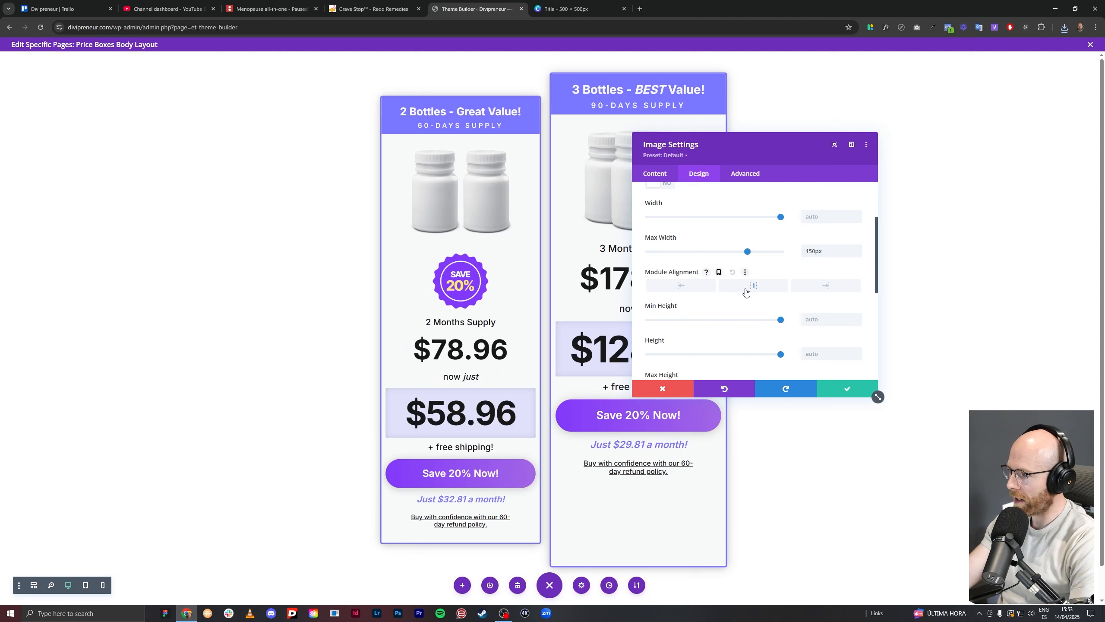
Set the badge image's top and bottom margins to 0px and its top and bottom padding to 0.
scroll(754, 287, down, 5)
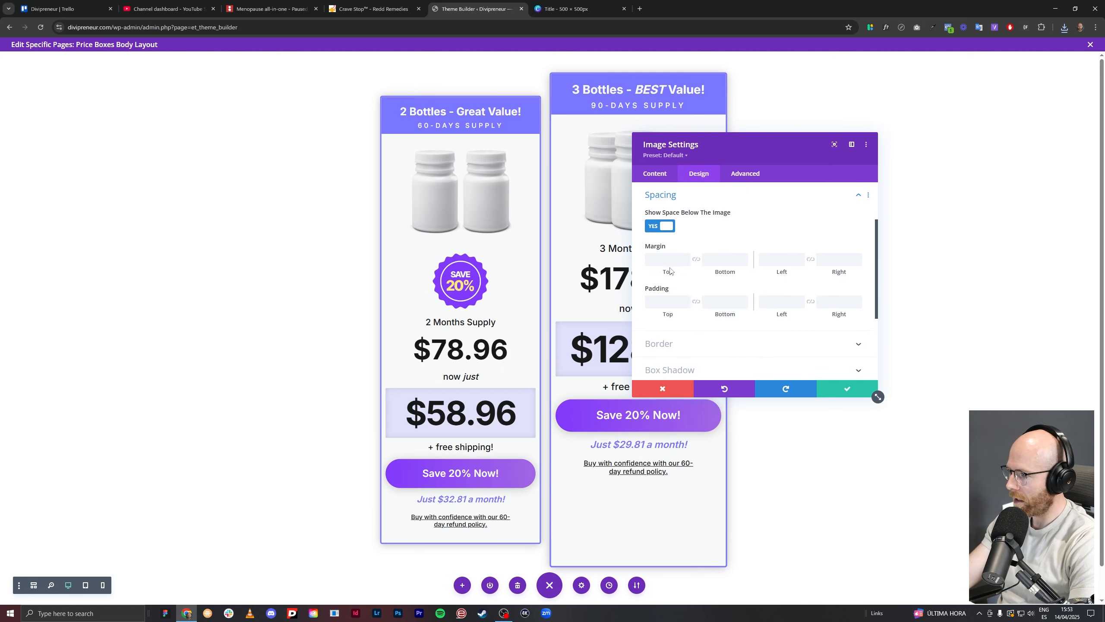
click(696, 259)
click(666, 301)
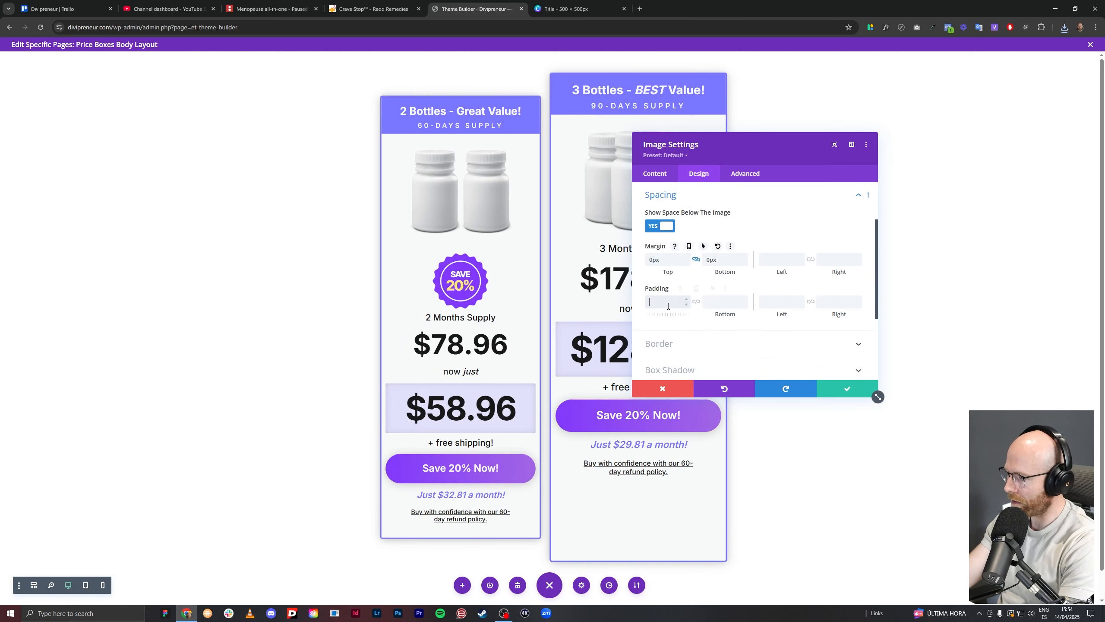
text(0)
click(696, 302)
Set the badge image's position to Absolute with its location at the top-right corner of the price box.
click(745, 174)
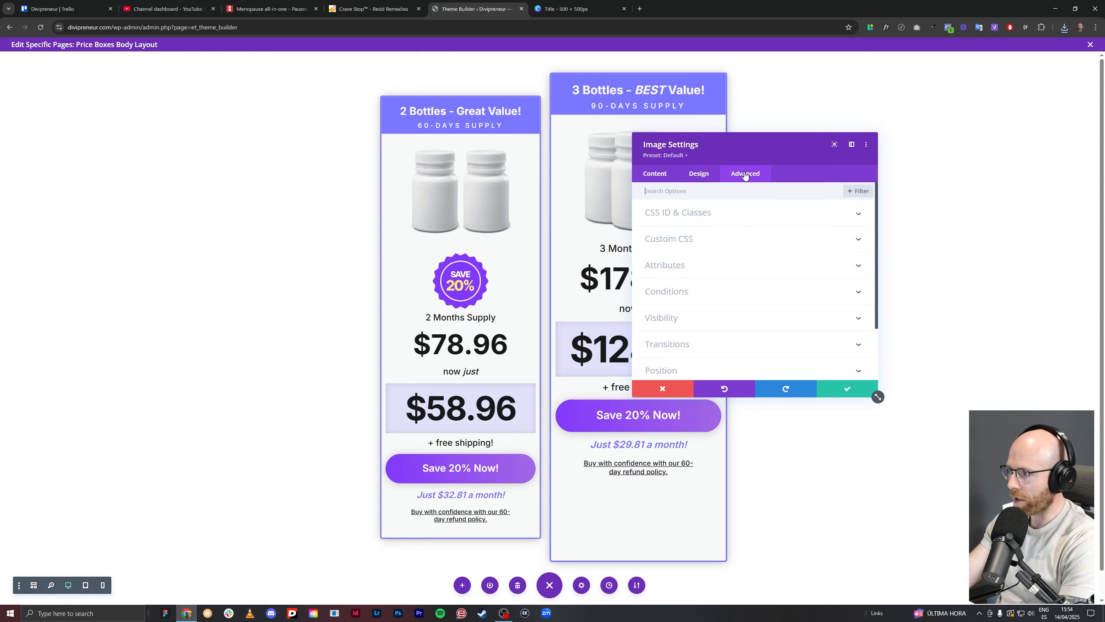
click(691, 370)
click(688, 264)
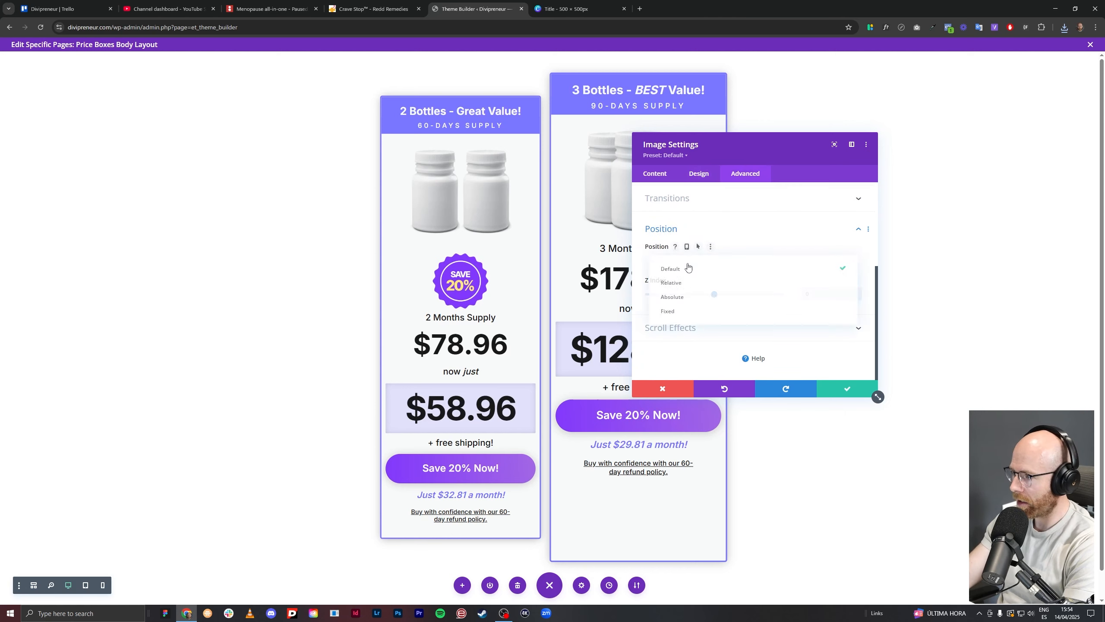
click(707, 298)
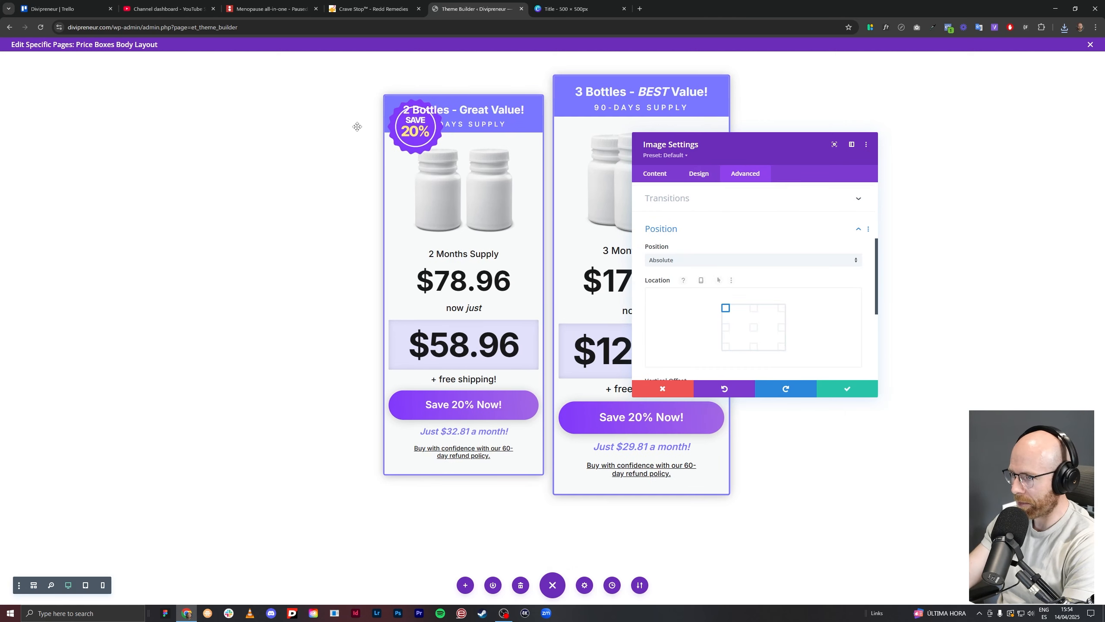
click(781, 308)
Set the badge's vertical offset to 228px and its Z index to 104.
scroll(722, 314, down, 2)
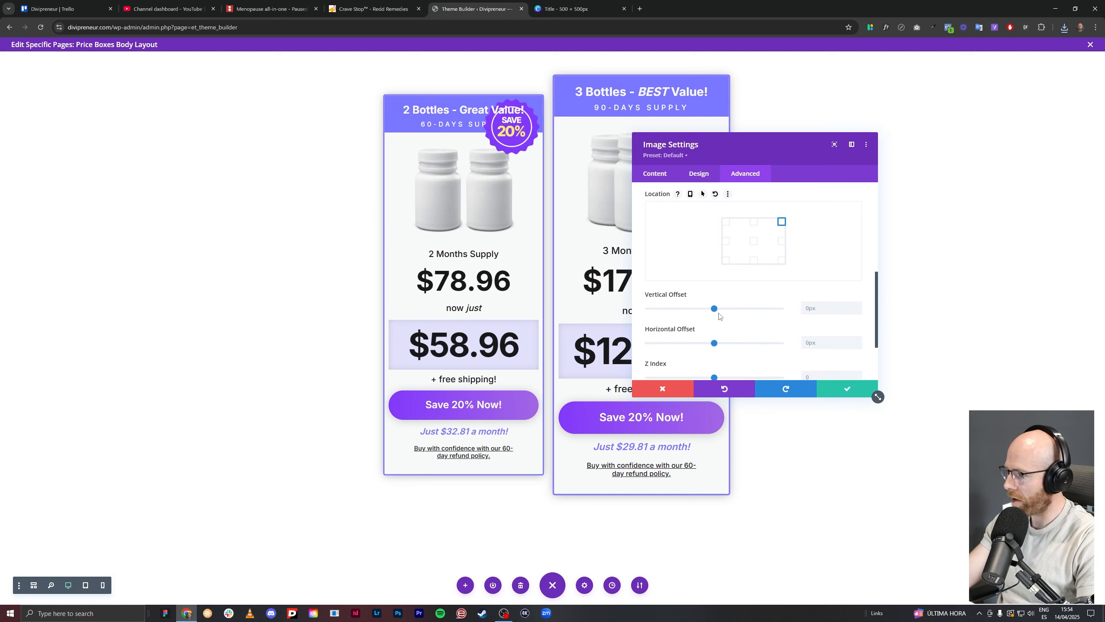
drag(715, 310, 717, 339)
scroll(732, 348, down, 1)
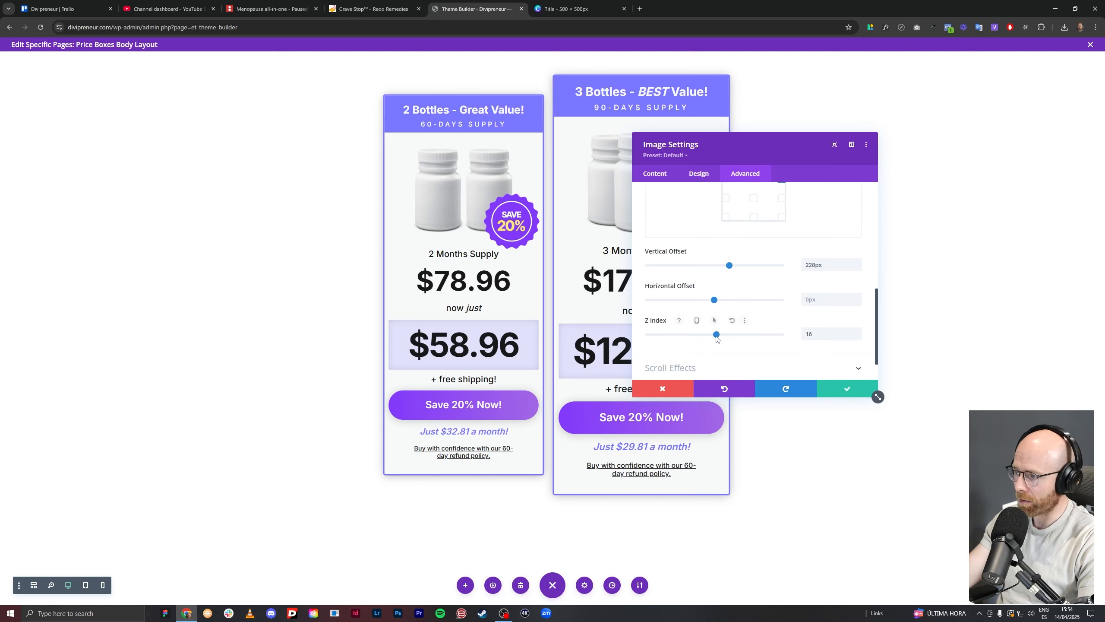
drag(717, 339, 721, 339)
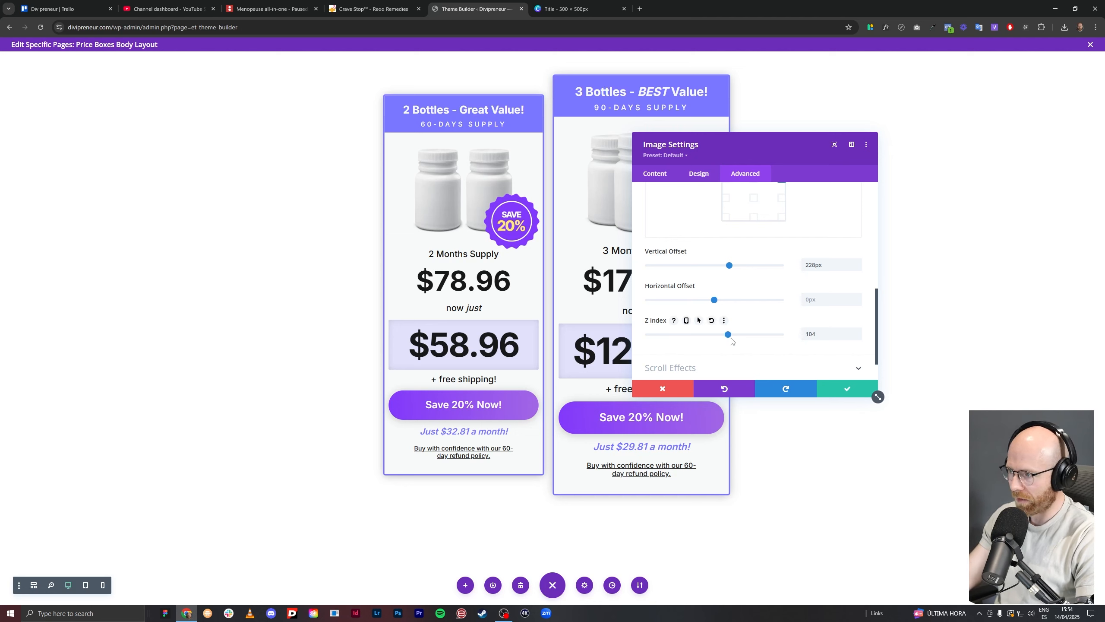
Rotate the badge image 11deg clockwise with the Transform Rotate option.
click(695, 175)
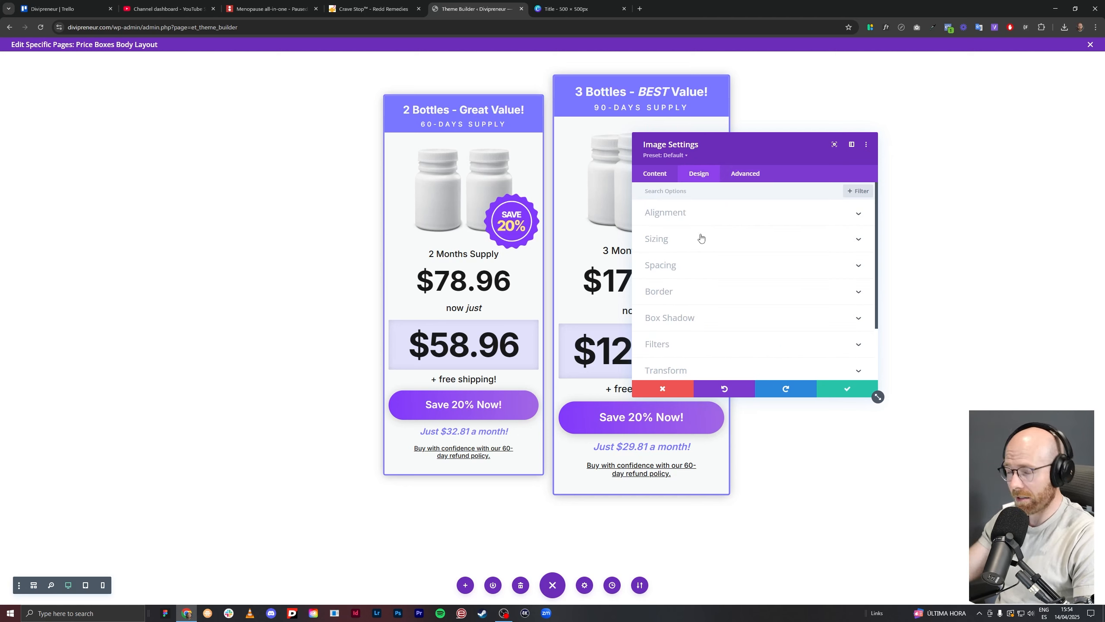
scroll(720, 270, down, 3)
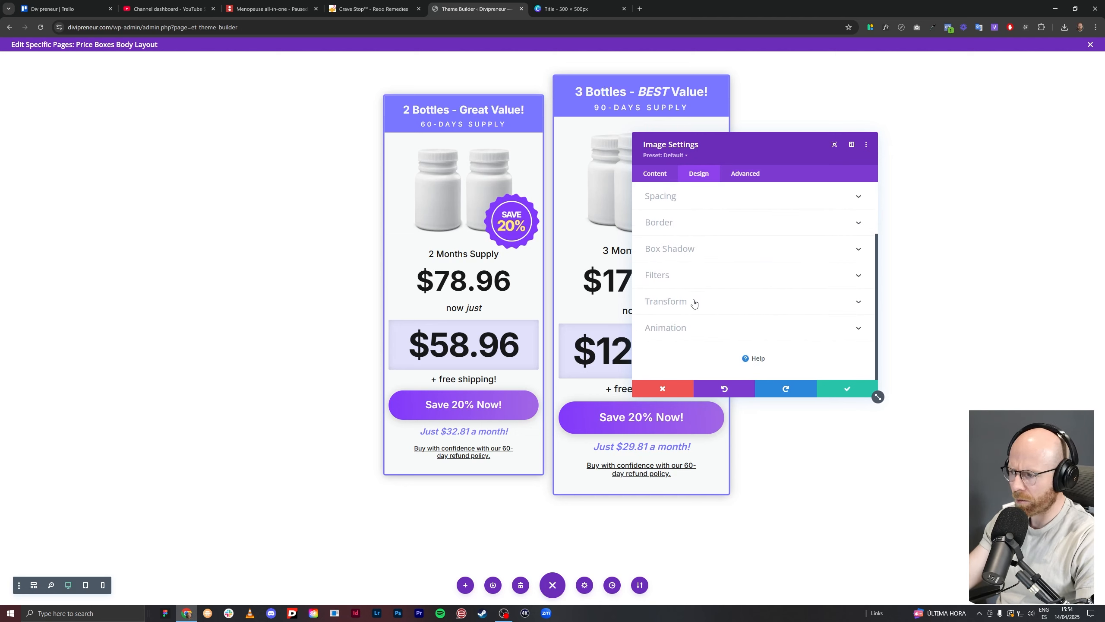
click(693, 300)
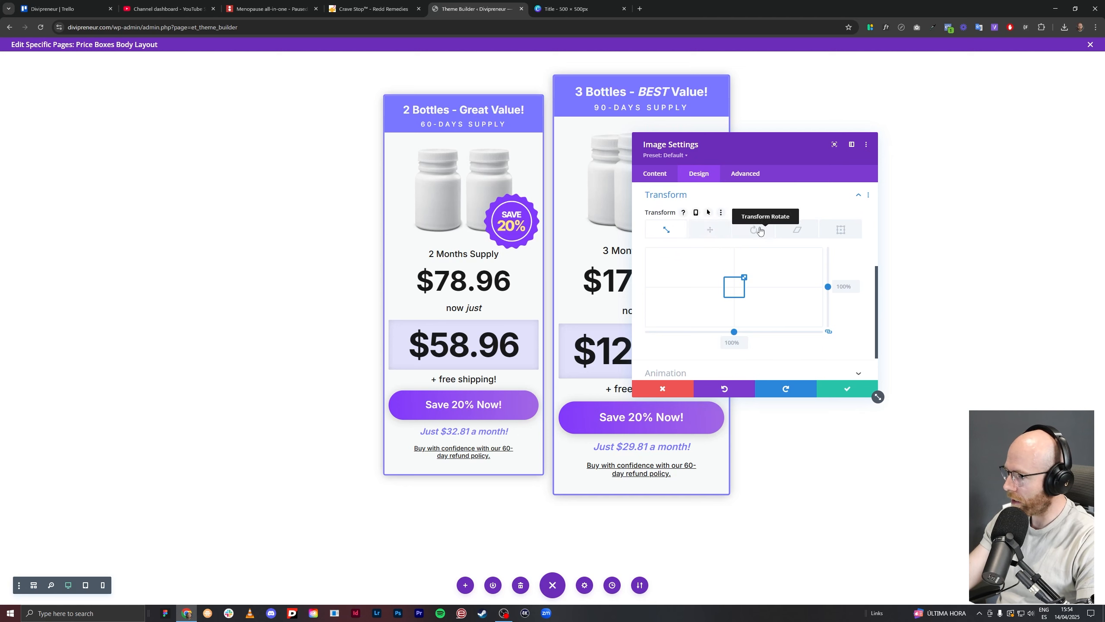
click(746, 233)
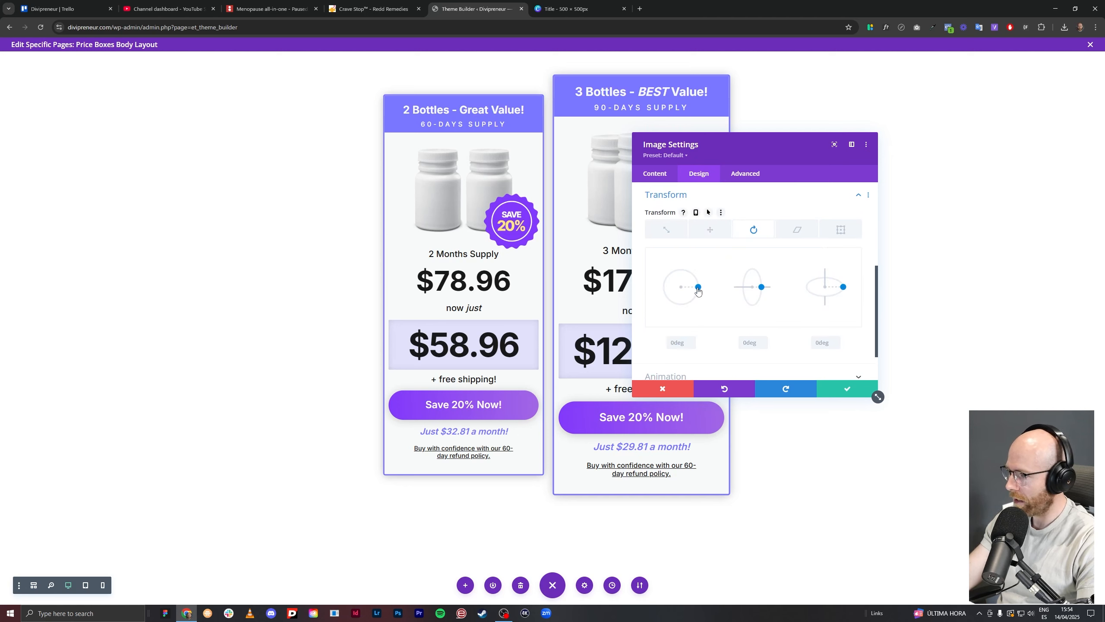
drag(698, 290, 699, 294)
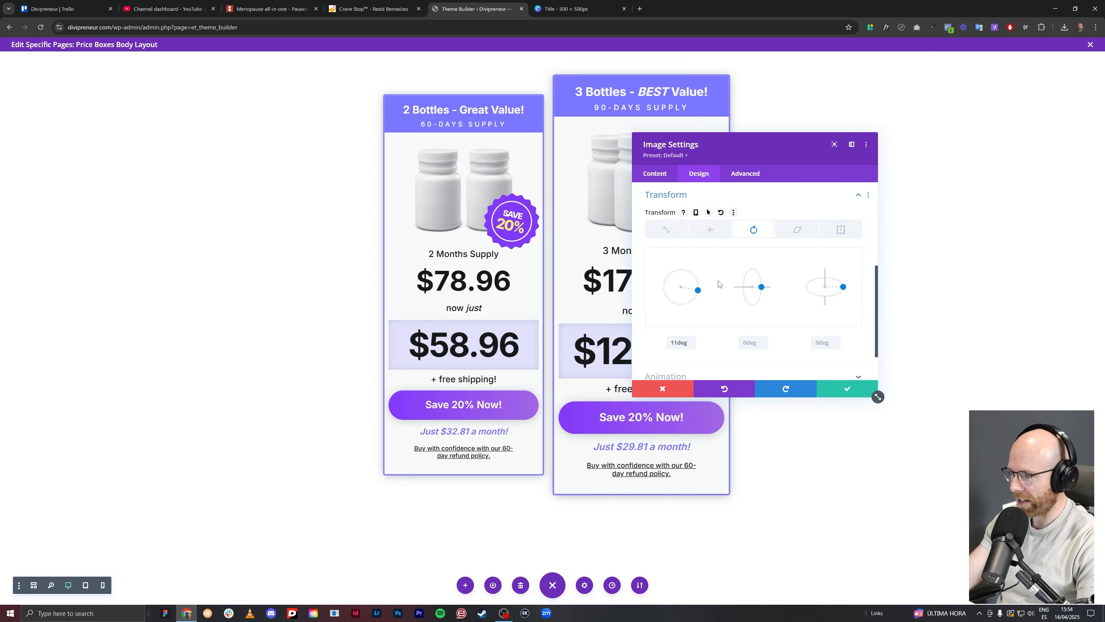
scroll(748, 358, down, 2)
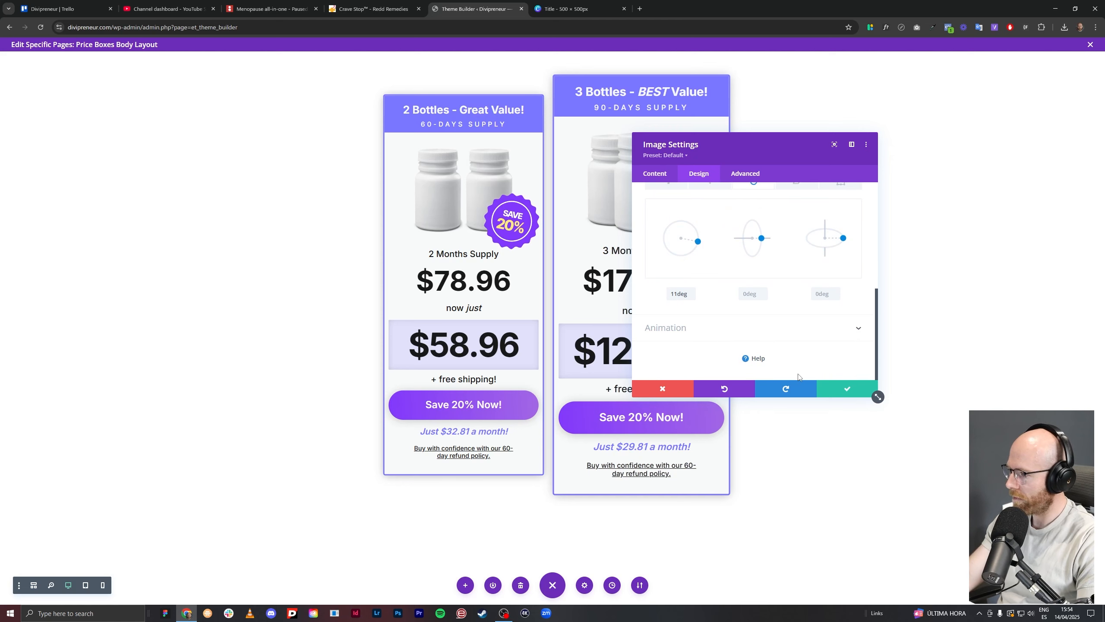
Save the badge image settings and paste a copy of the badge into the 3 Bottles price box.
click(823, 394)
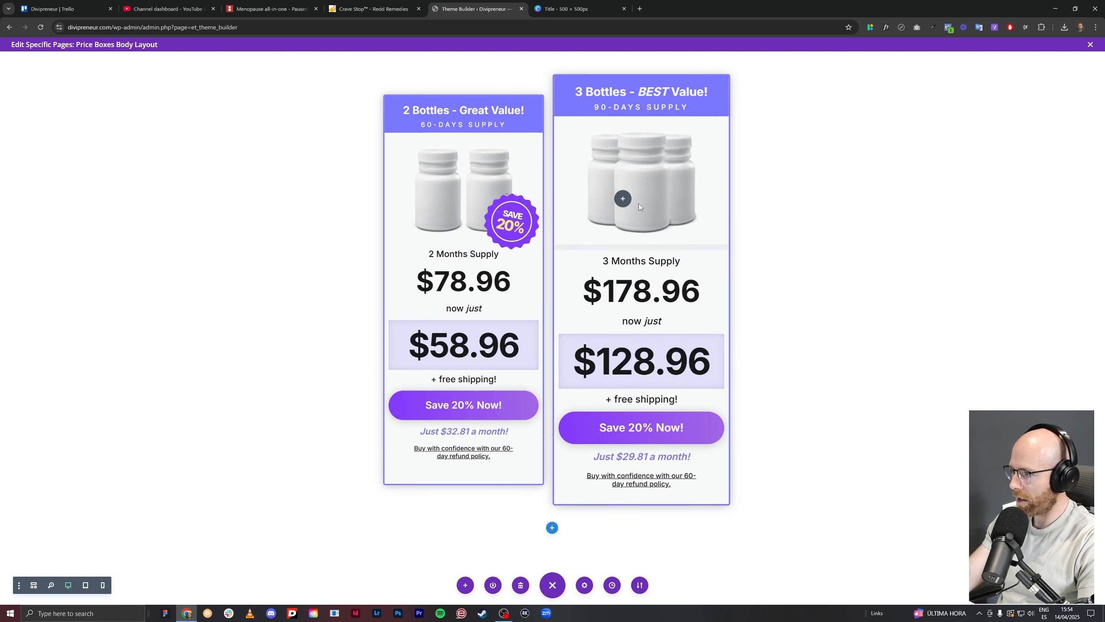
key(ctrl+v)
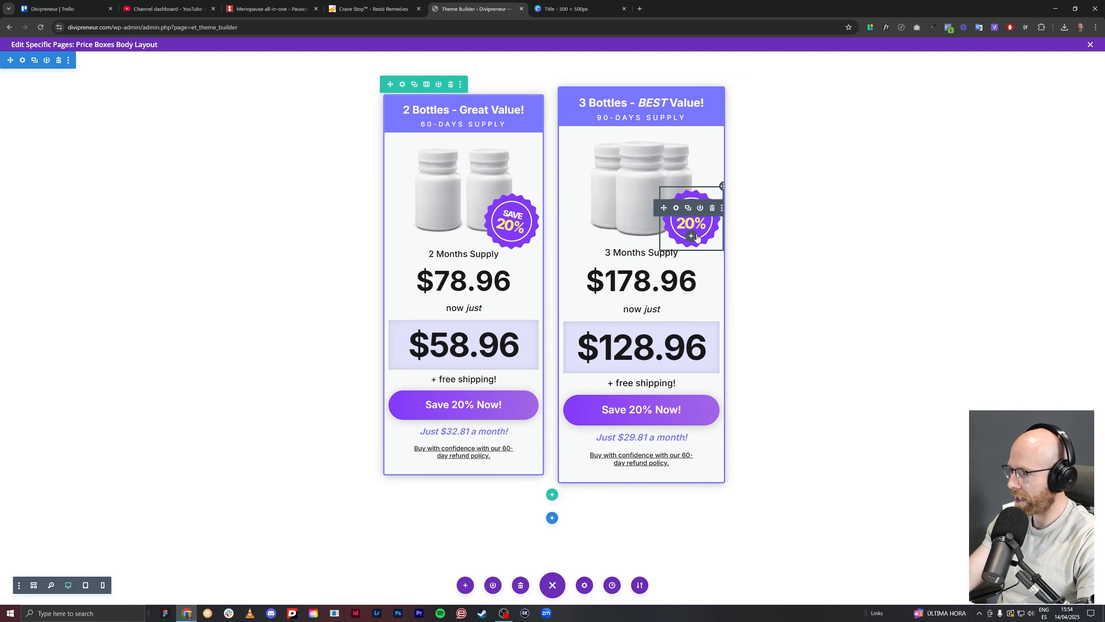
Switch to the Canva badge design and change the percentage text on page 3 to 25%.
click(577, 9)
click(660, 355)
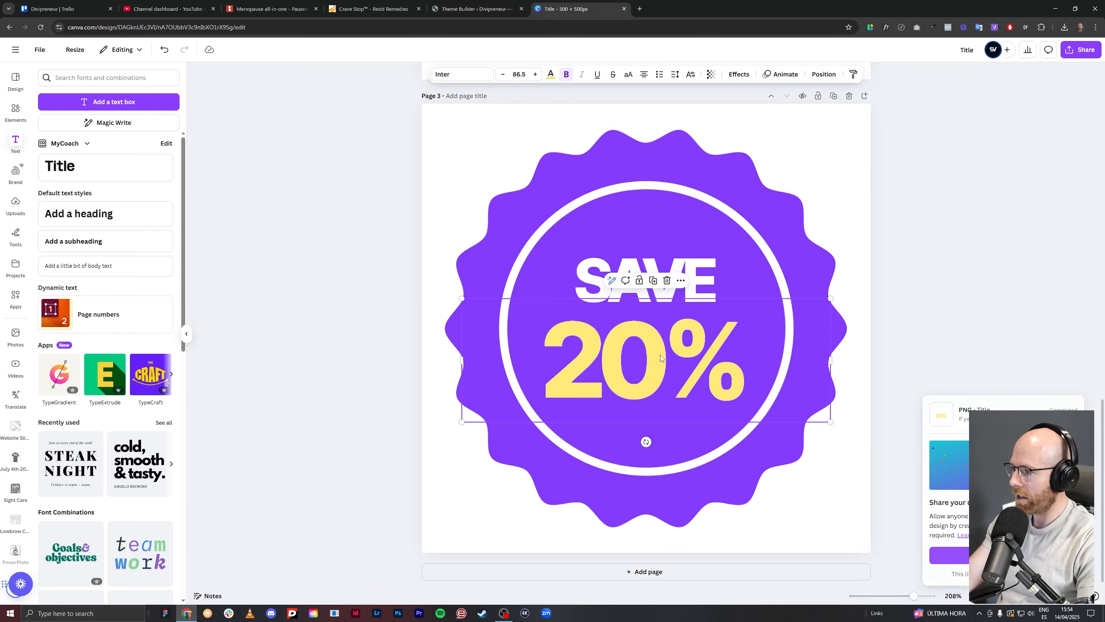
click(660, 354)
key(shift+Left)
text(5)
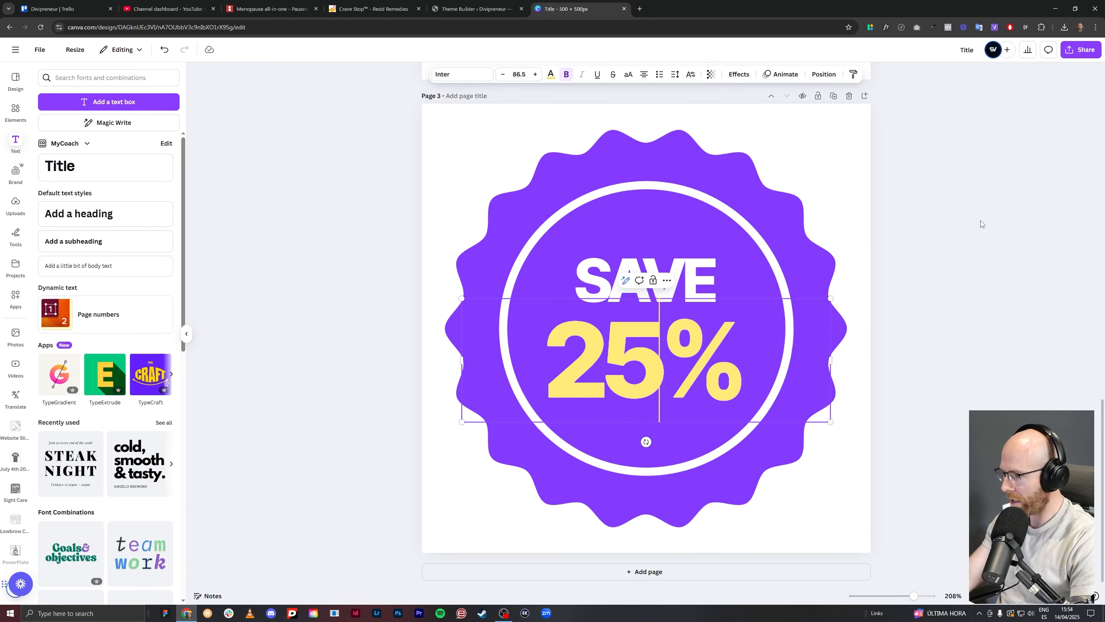
click(981, 219)
Download only the current page (Page 3) of the badge design as a PNG with transparent background.
click(1083, 51)
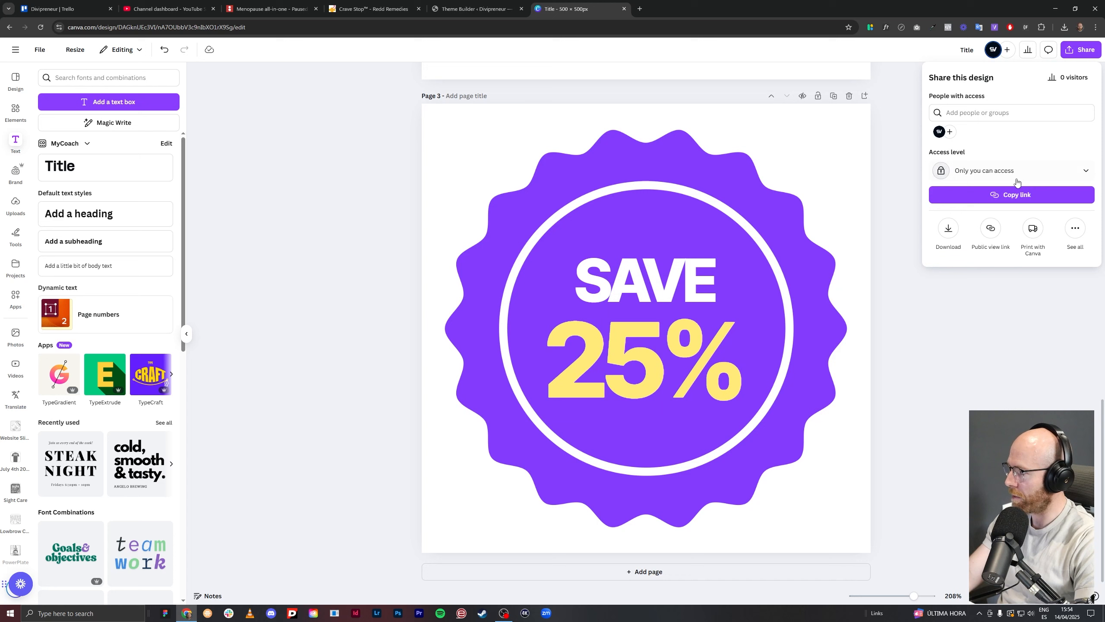
click(949, 232)
click(975, 225)
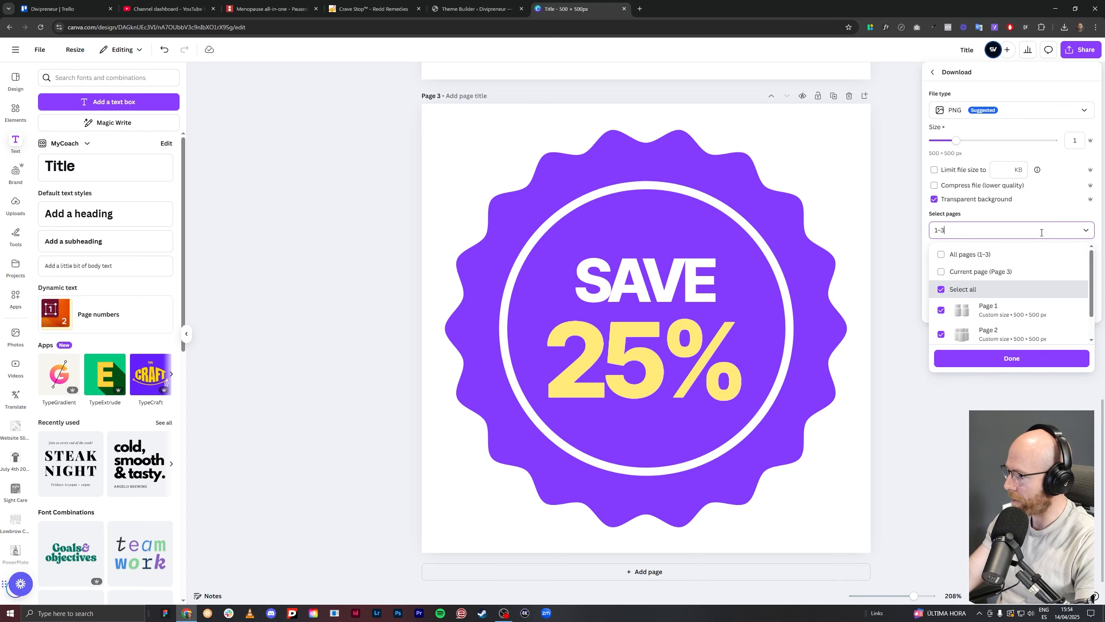
click(1000, 269)
click(1031, 356)
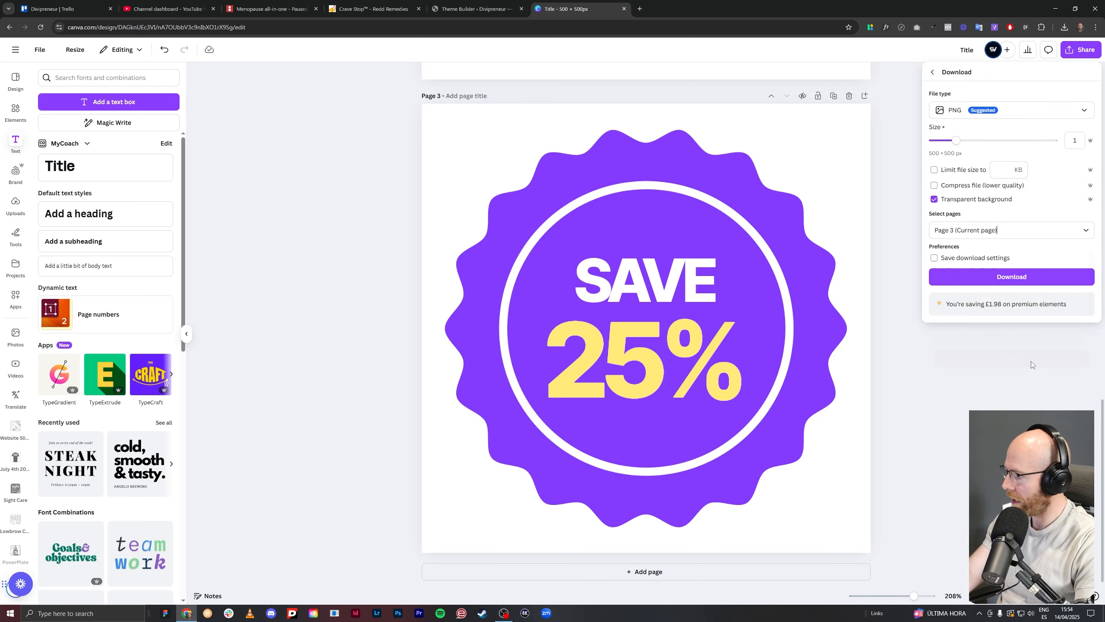
click(983, 278)
Back in the Theme Builder, replace the 3 Bottles box's badge picture with the newly uploaded SAVE 25% PNG and save the module.
click(475, 8)
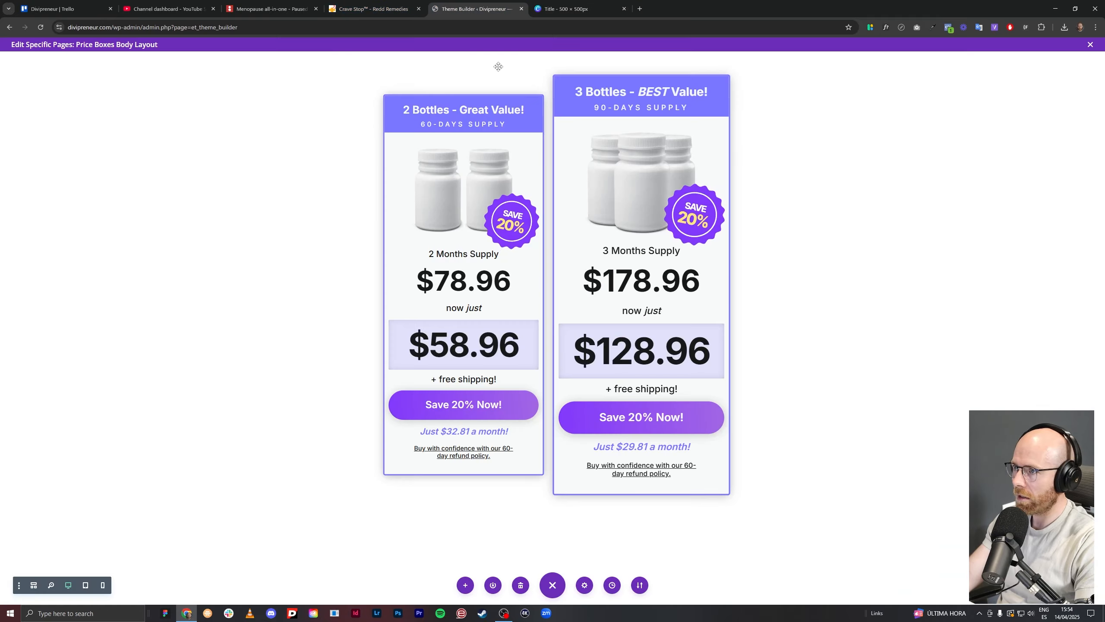
click(677, 185)
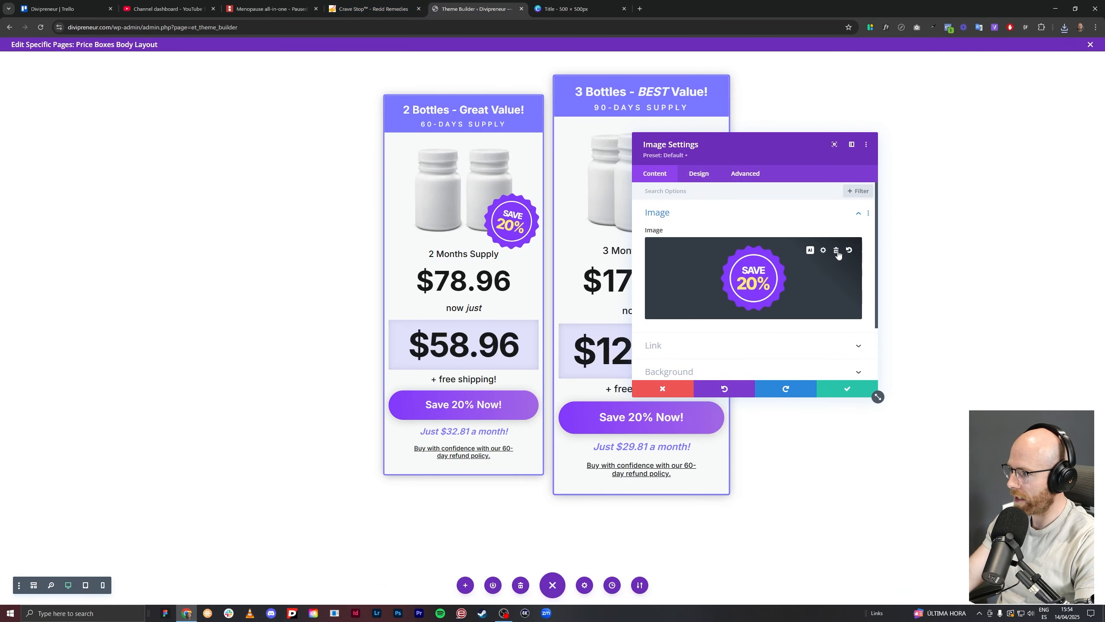
click(837, 255)
click(183, 77)
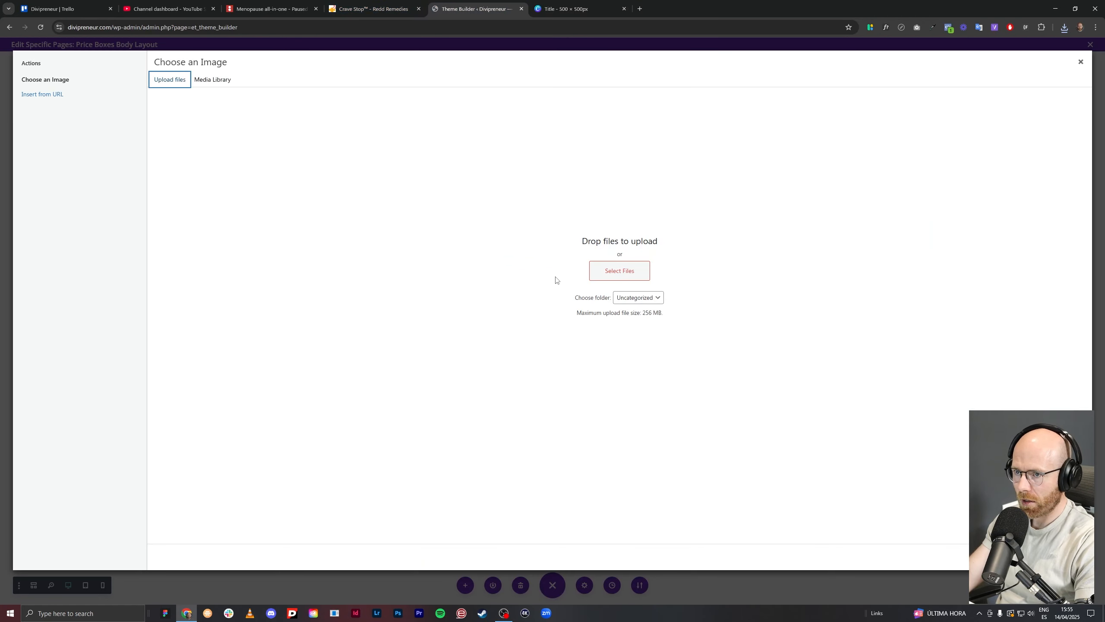
click(623, 270)
click(96, 91)
double_click(97, 90)
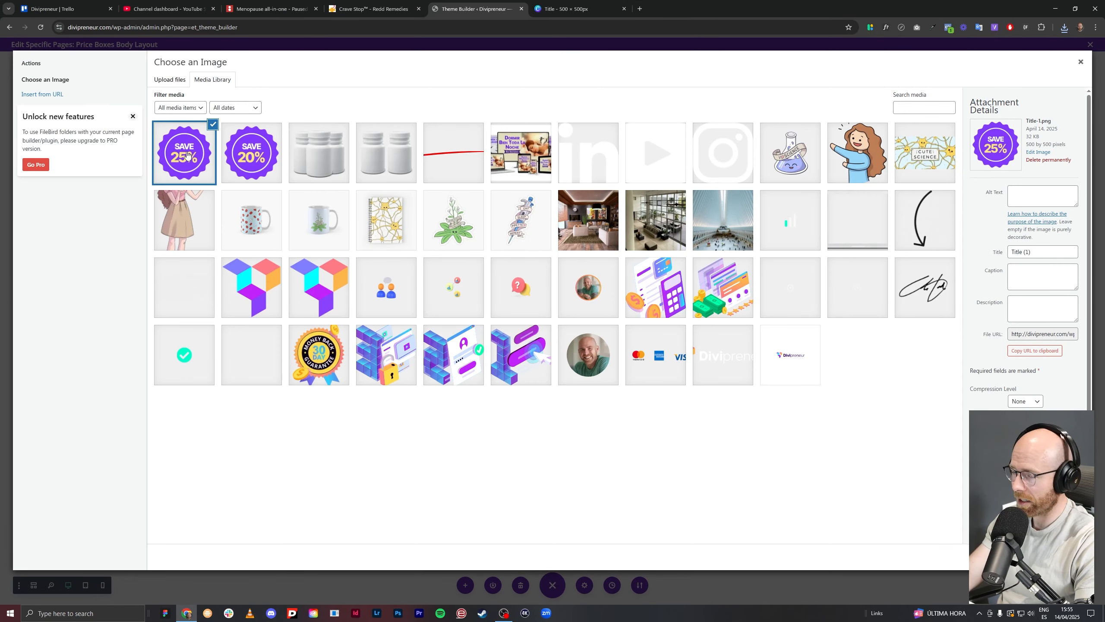
click(1060, 557)
click(846, 392)
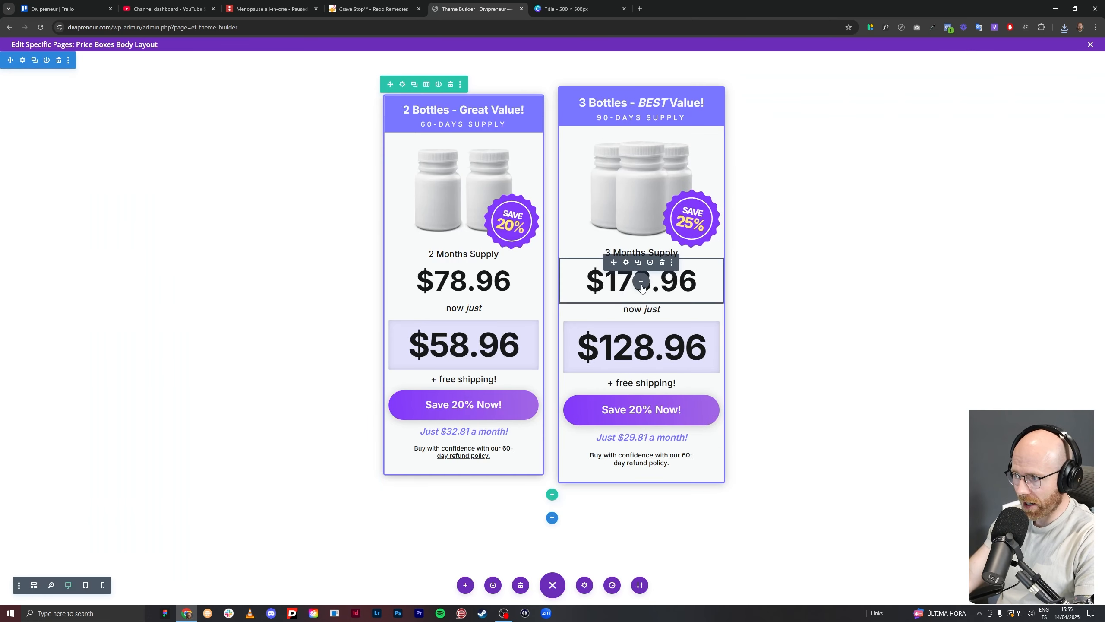
Insert a new Image module directly below the $178.96 price in the 3 Bottles box.
click(642, 284)
text(image)
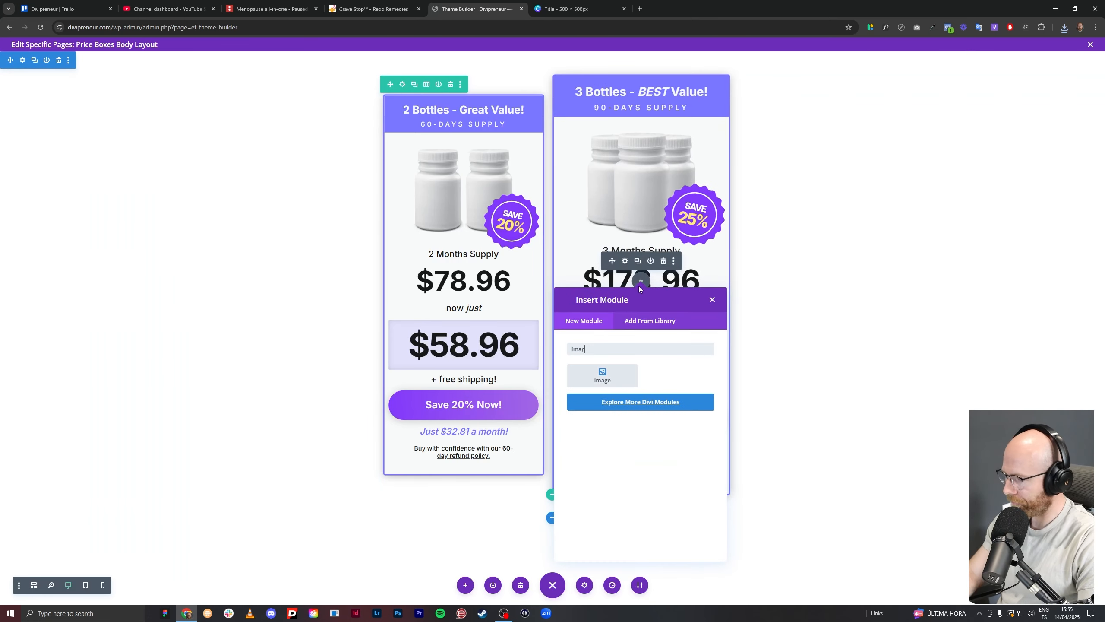
click(601, 373)
Switch to Canva and open the recent 200 × 50 px design containing the red strike line for editing.
click(571, 12)
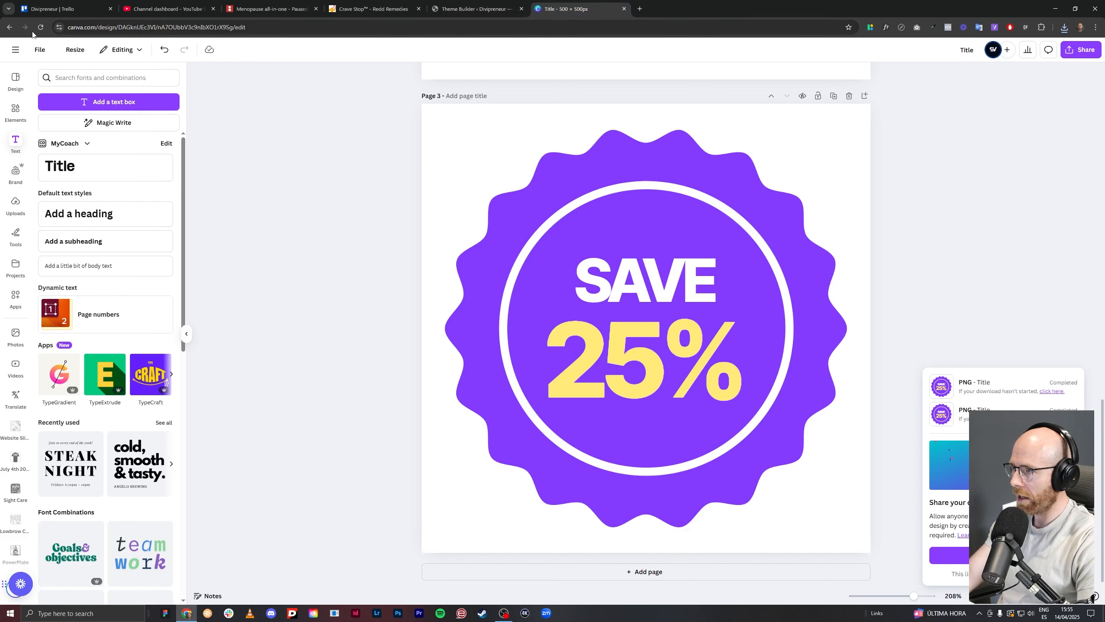
click(15, 49)
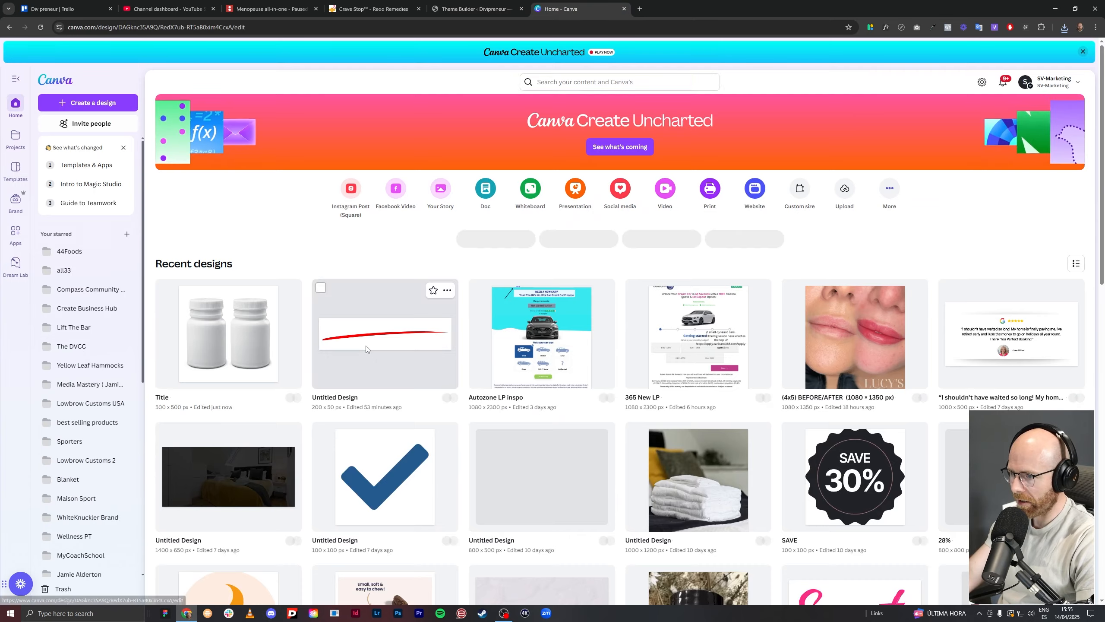
click(377, 289)
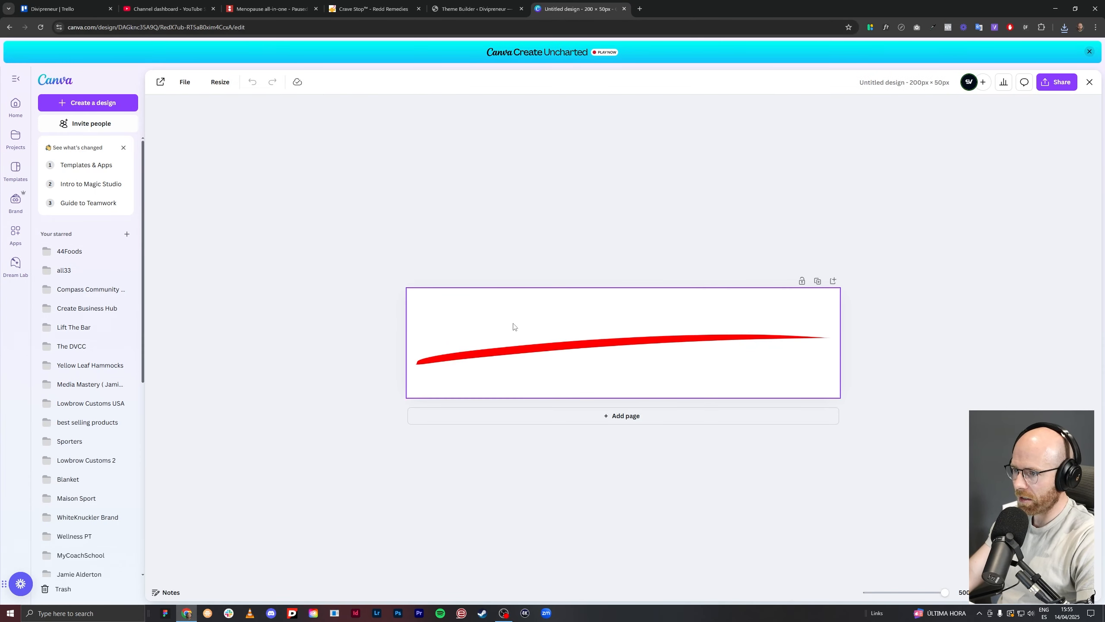
click(392, 298)
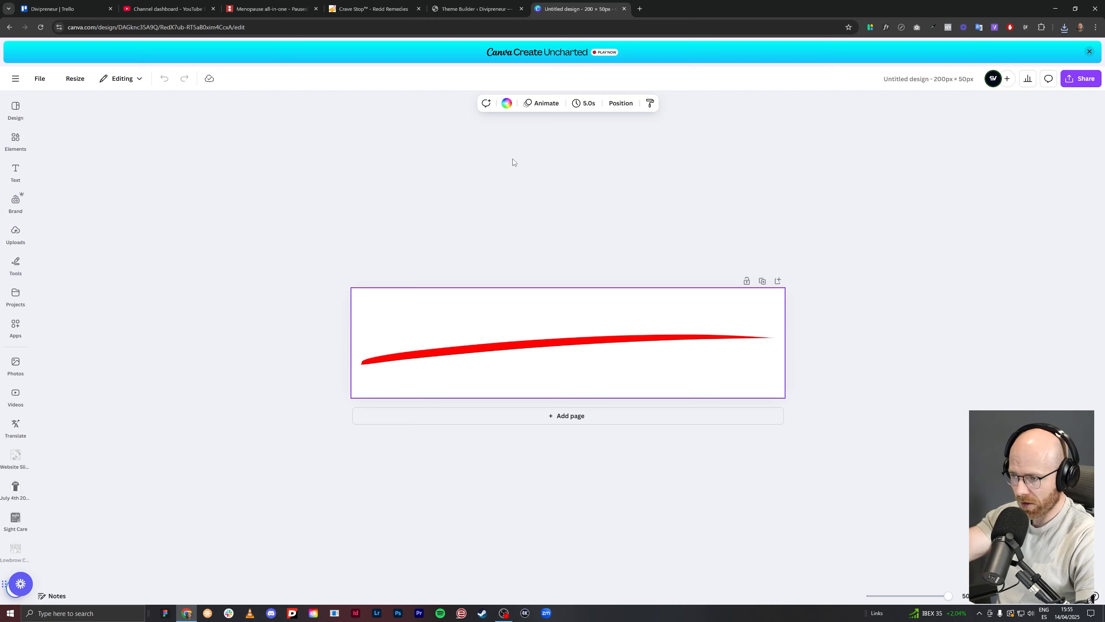
Search the Canva elements for "strike" graphics.
click(489, 361)
click(22, 132)
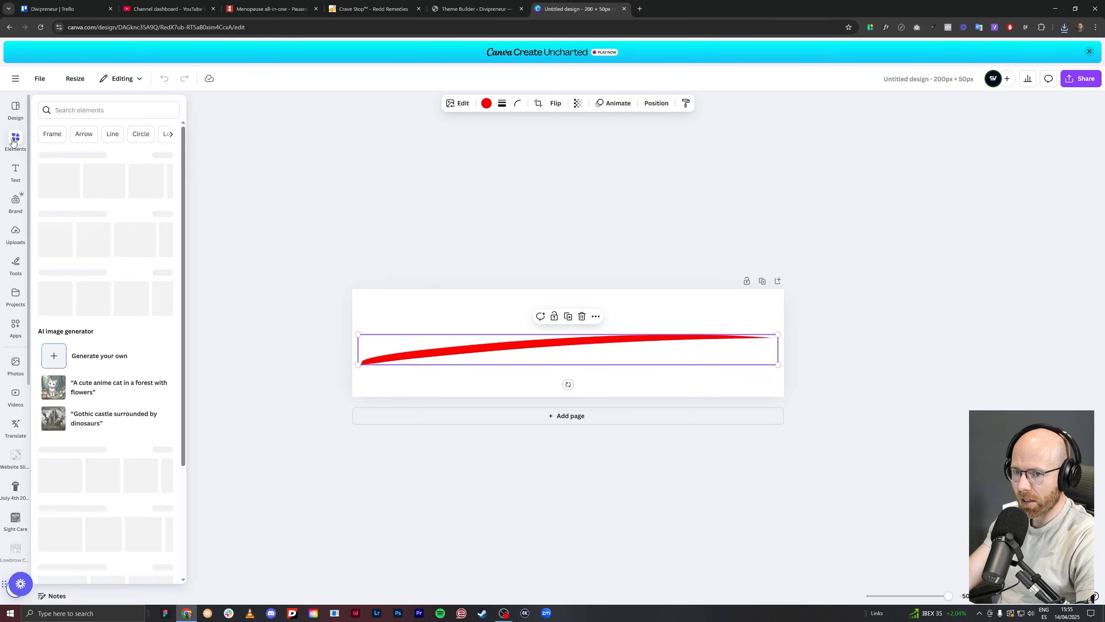
text(strike)
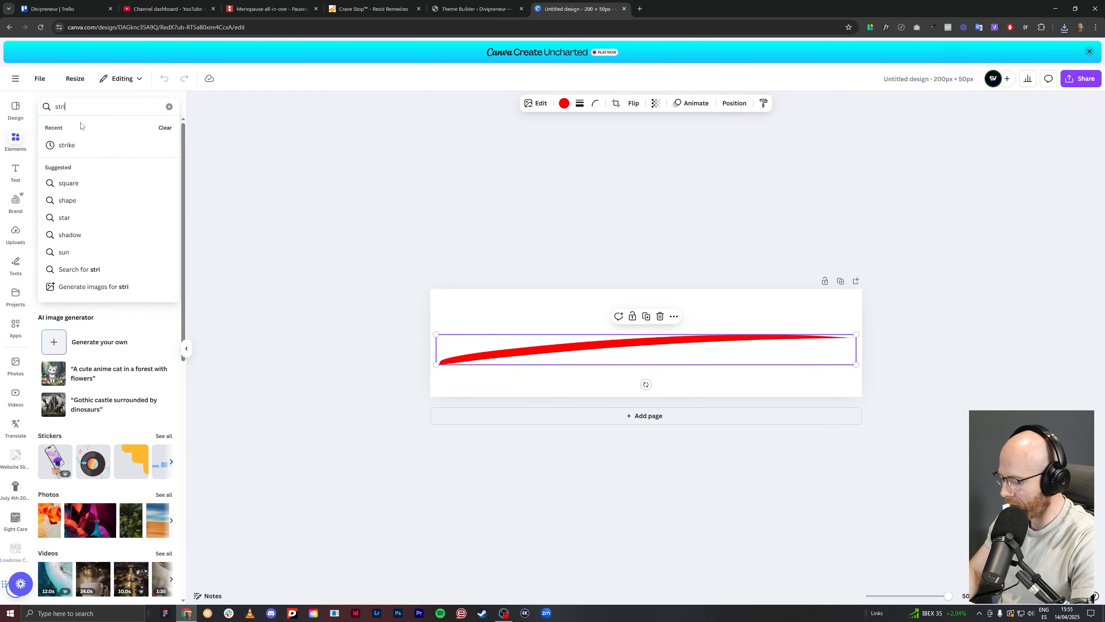
key(Return)
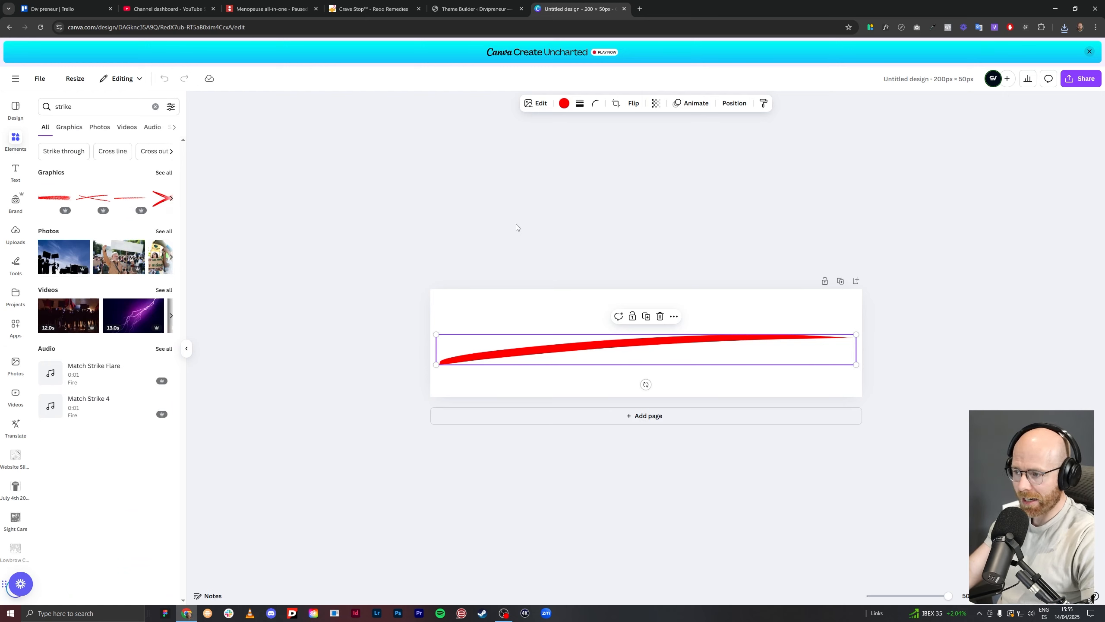
click(524, 256)
Stretch the red strike line to the full width of the canvas and shift it slightly down towards the middle.
click(450, 362)
drag(436, 367, 430, 366)
drag(856, 333, 862, 333)
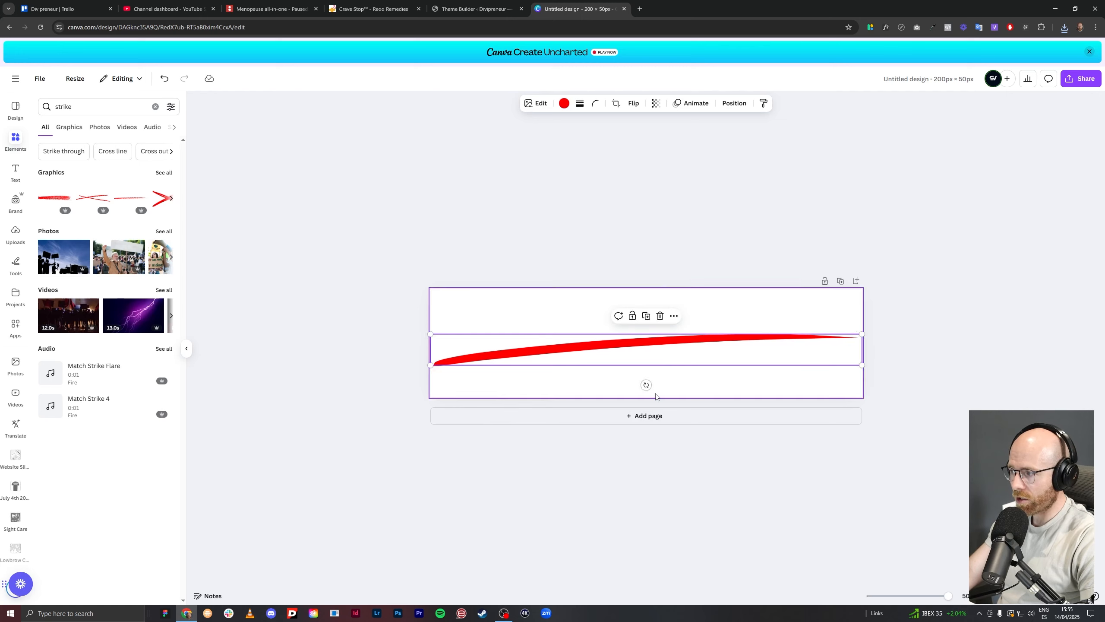
drag(651, 346, 652, 351)
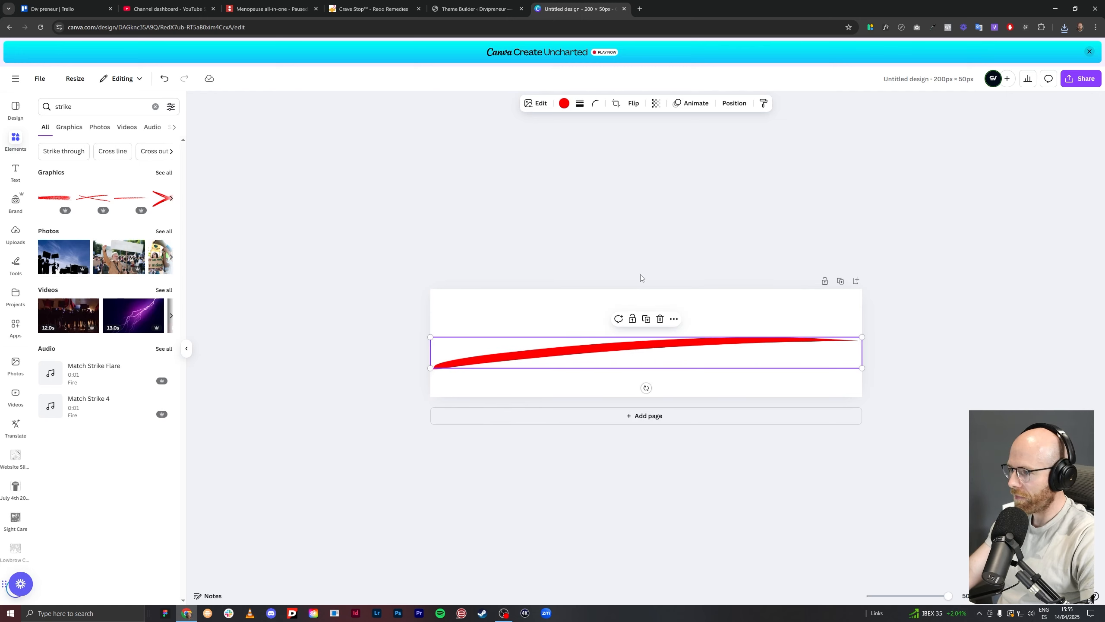
click(645, 319)
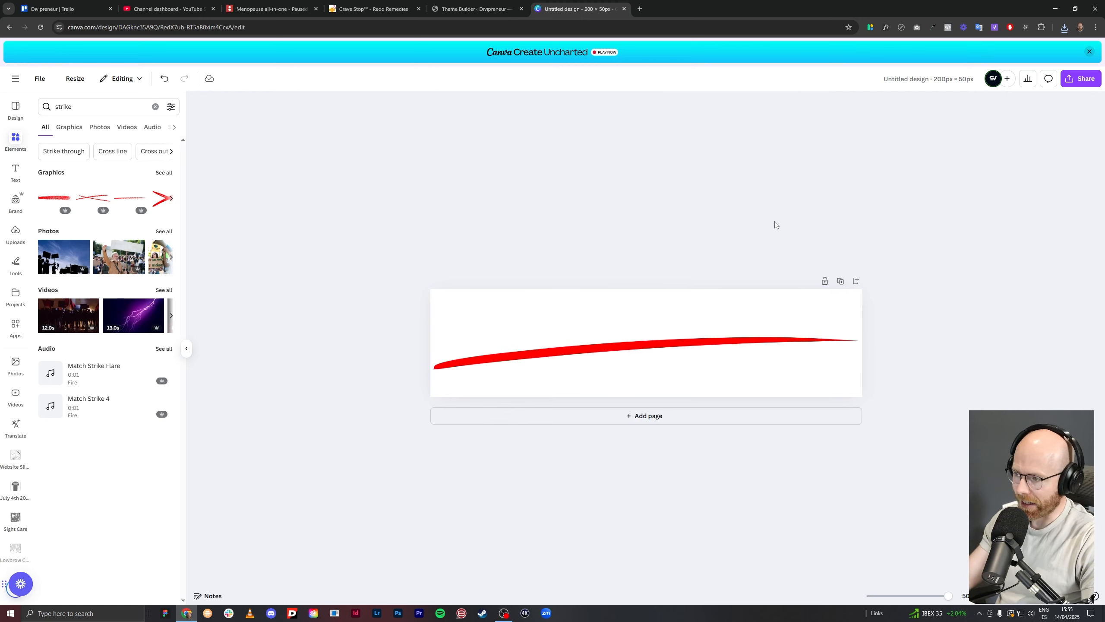
Back in the Theme Builder, set the new module's image to the red strike line from the media library and move the settings window clear of the box.
click(466, 9)
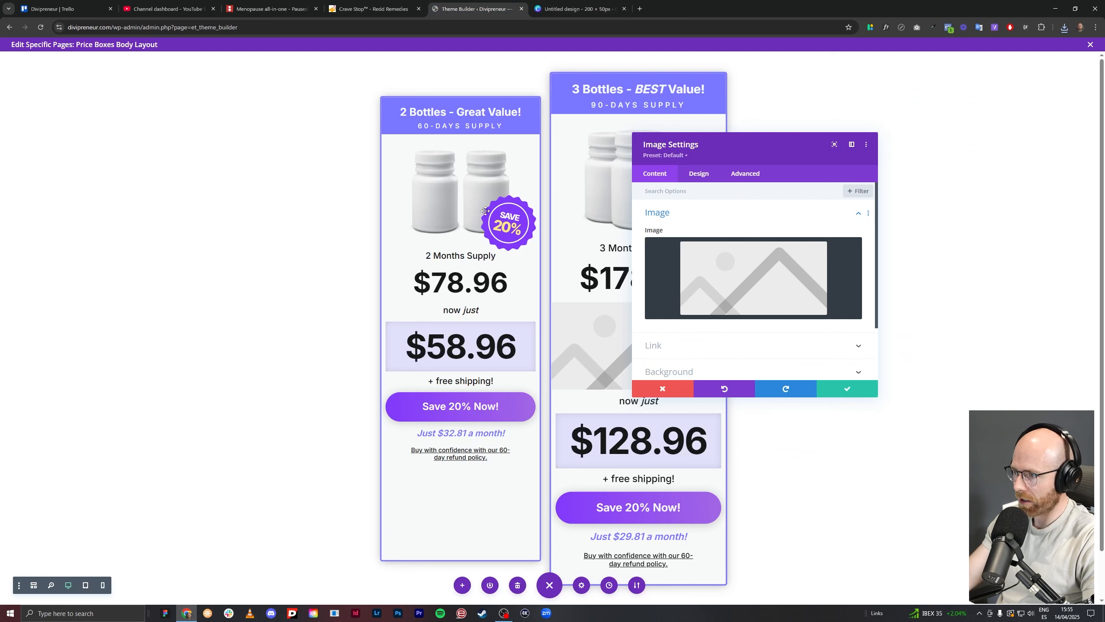
click(820, 255)
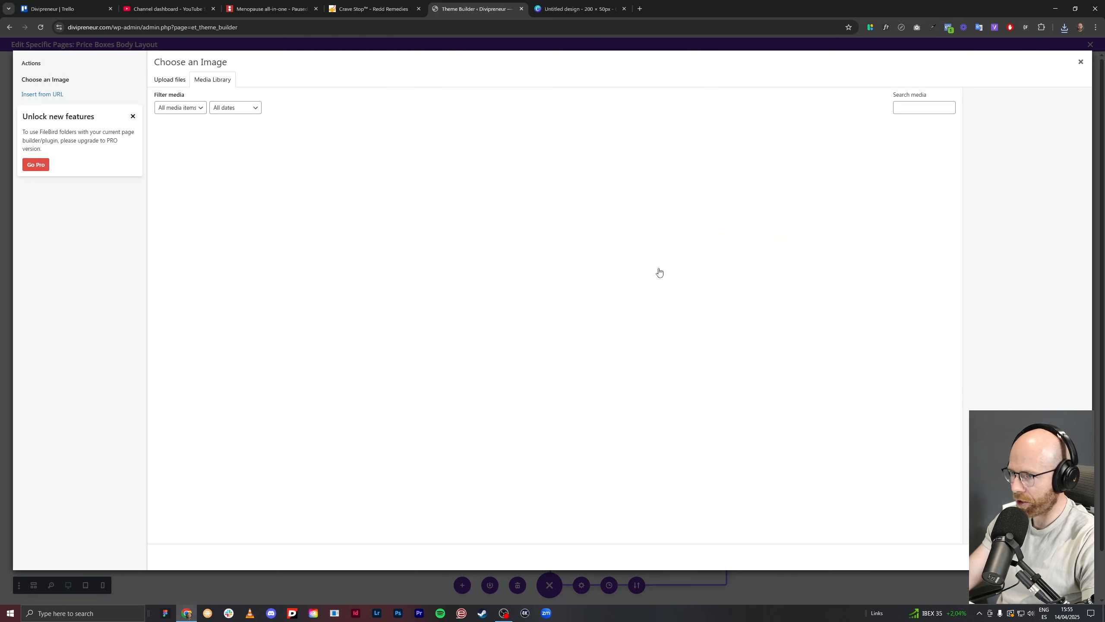
click(450, 172)
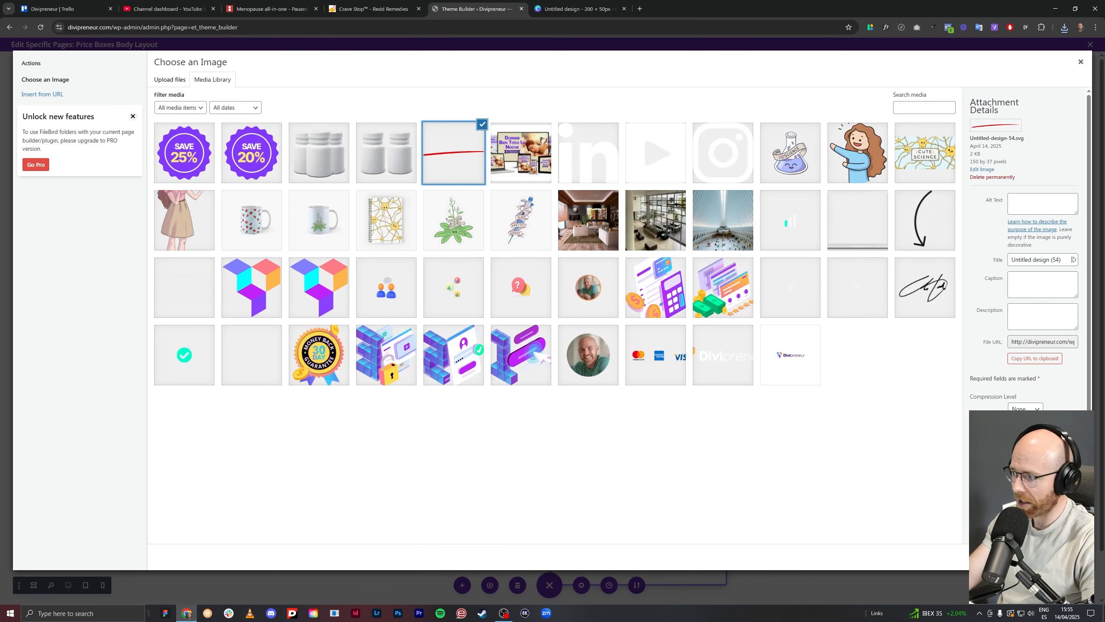
click(1060, 557)
drag(744, 140, 843, 149)
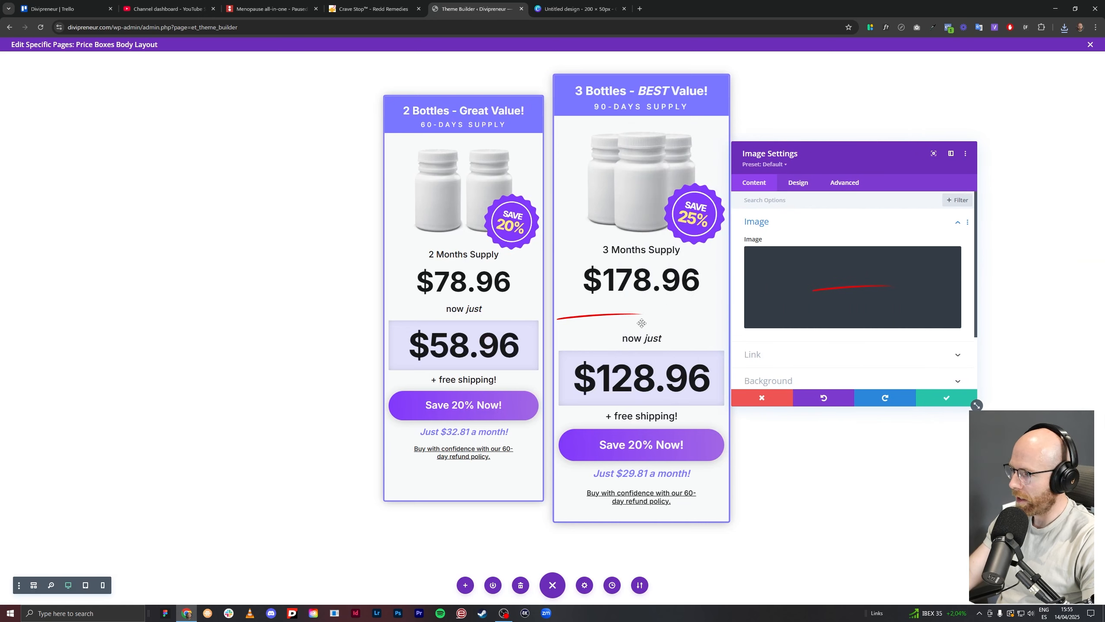
Set the strike image's top and bottom margins and paddings to 0px and center its alignment.
click(807, 185)
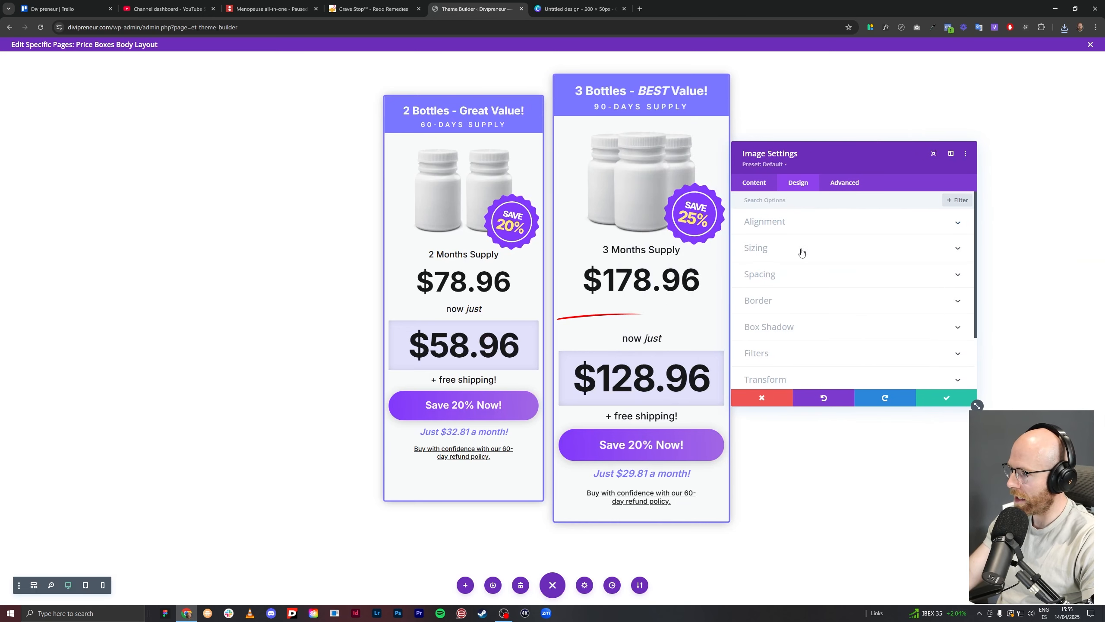
click(802, 252)
click(777, 211)
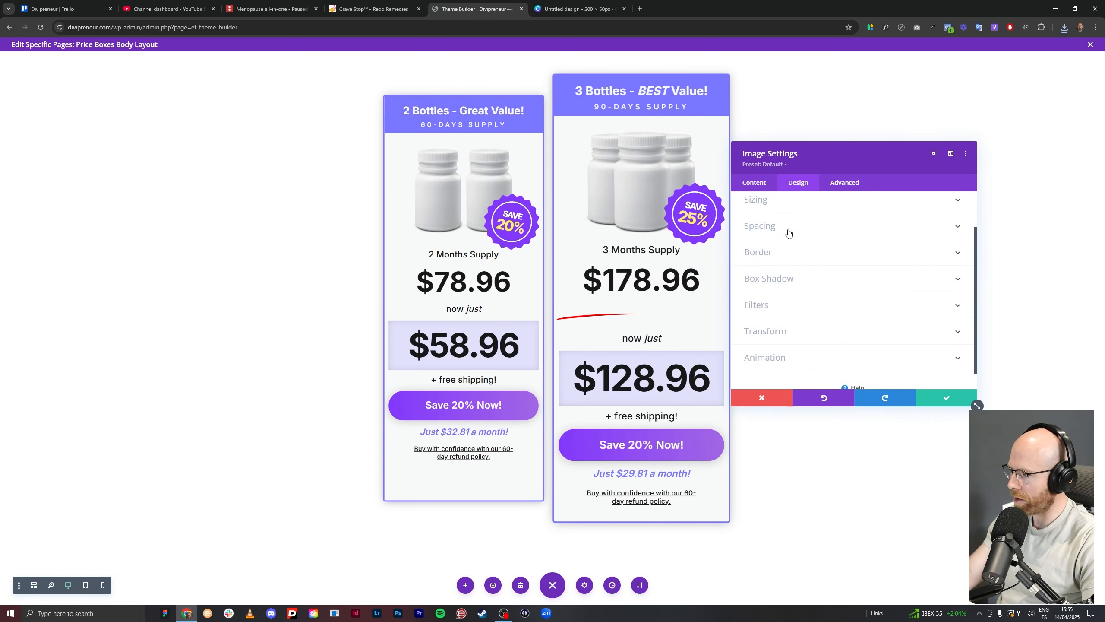
click(752, 227)
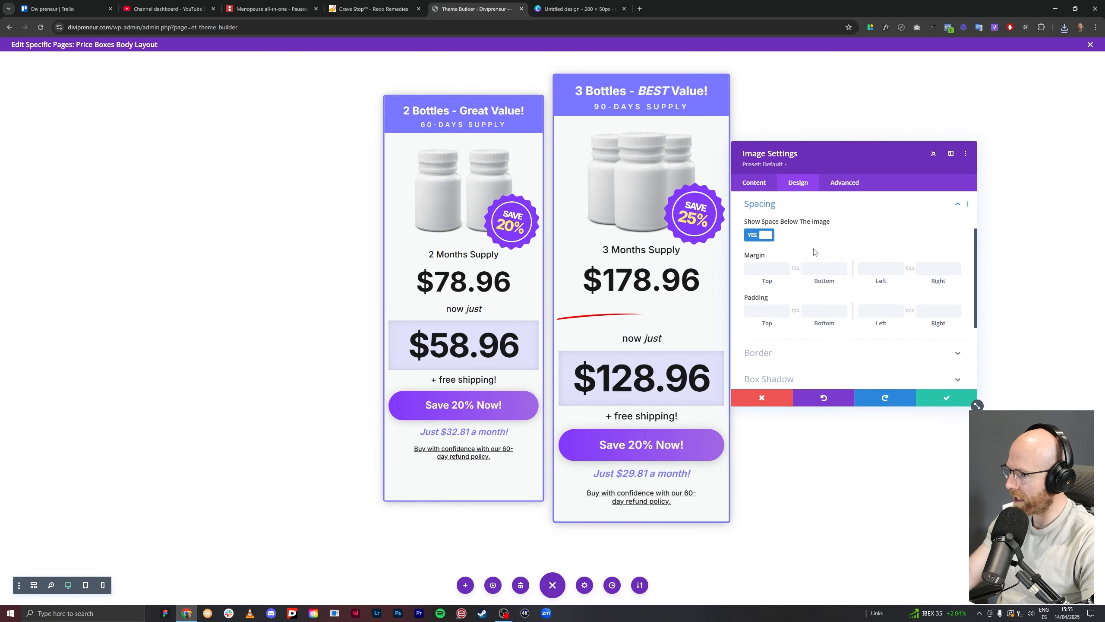
click(795, 268)
click(795, 311)
scroll(796, 305, up, 2)
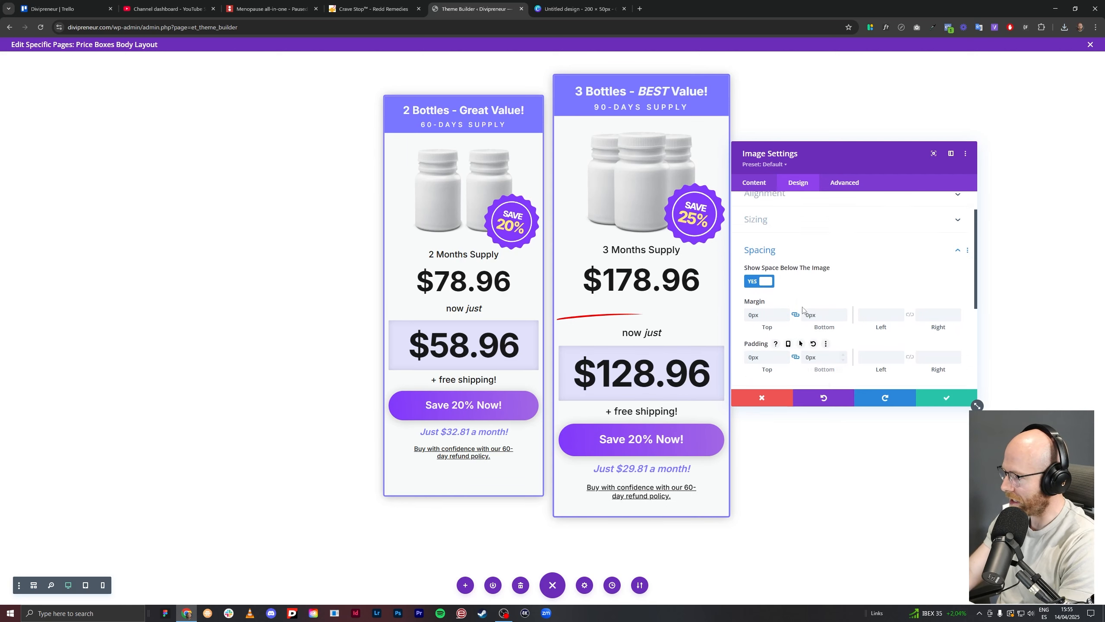
click(781, 223)
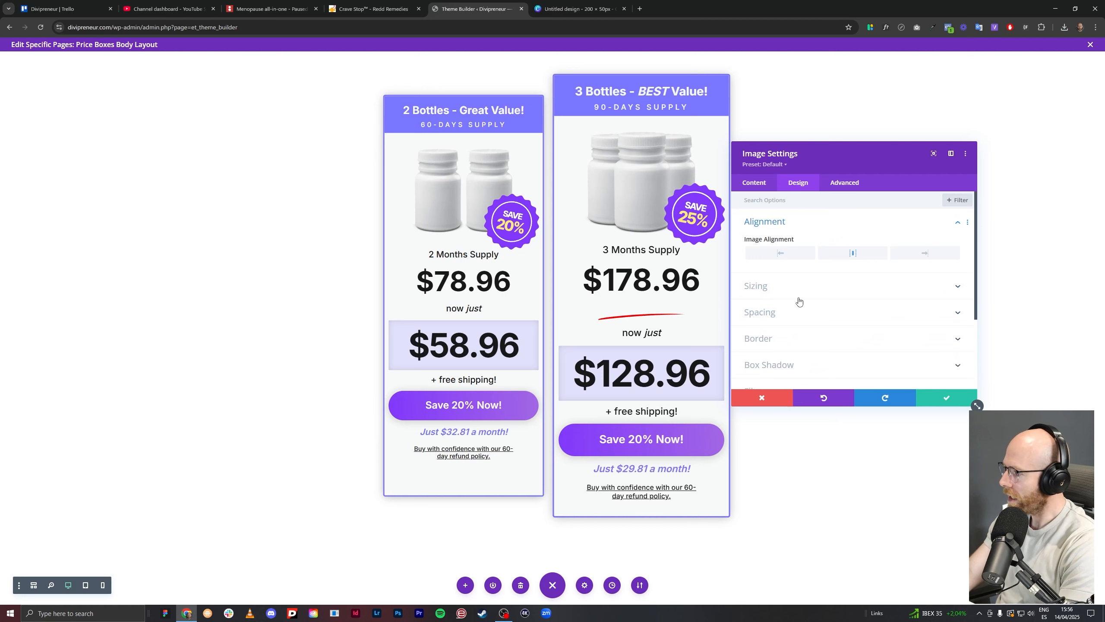
Set the strike image's position to Absolute with its location at the top-right corner of the price box.
click(832, 187)
click(801, 377)
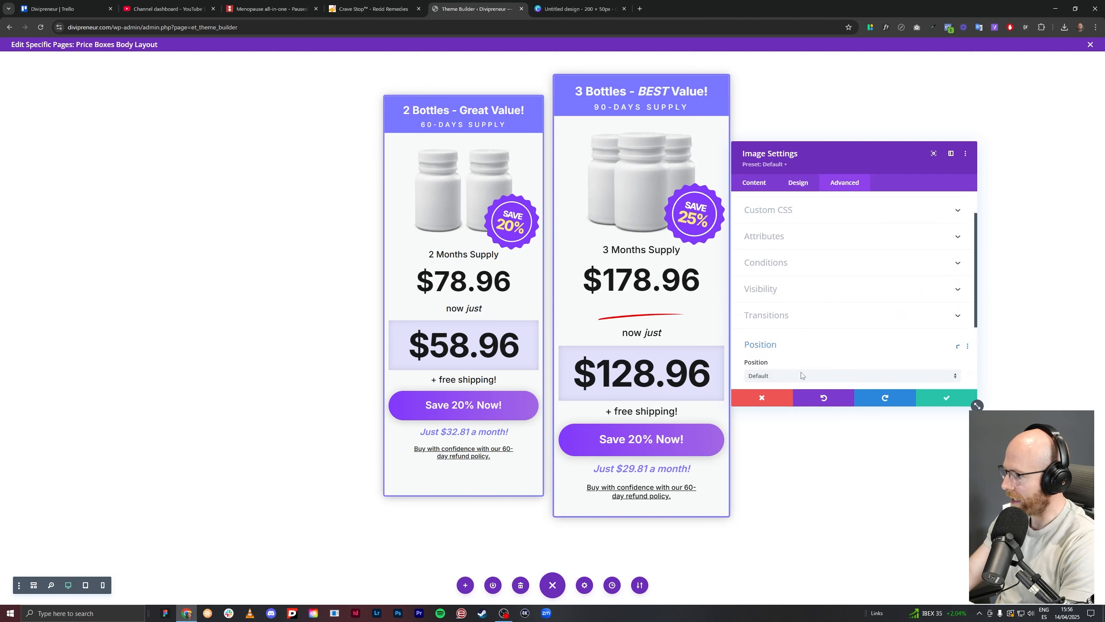
click(774, 272)
click(792, 306)
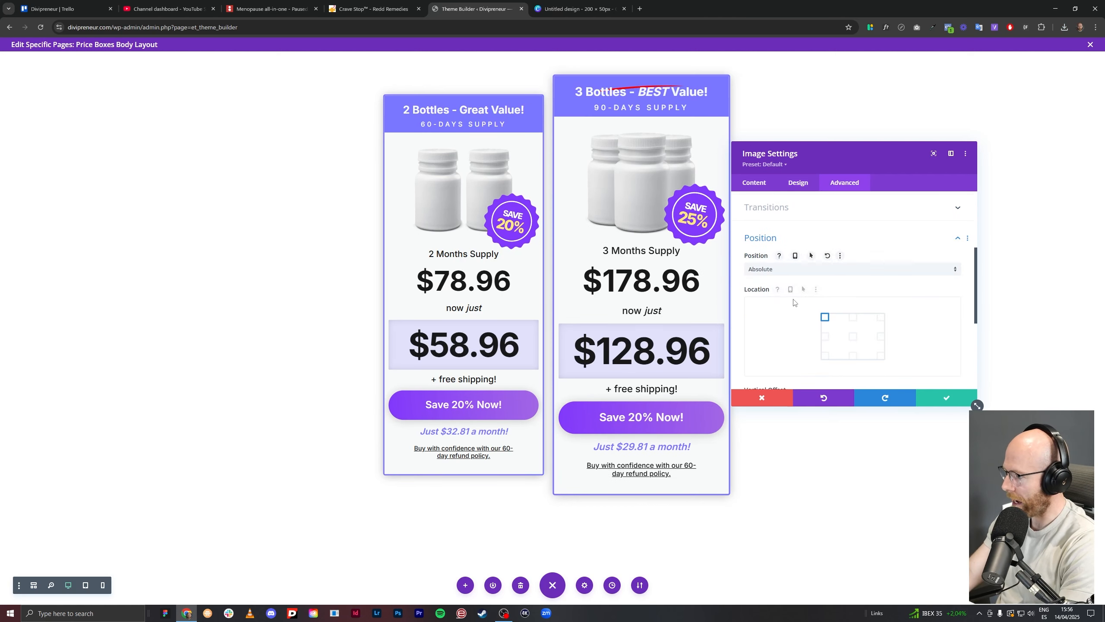
click(881, 319)
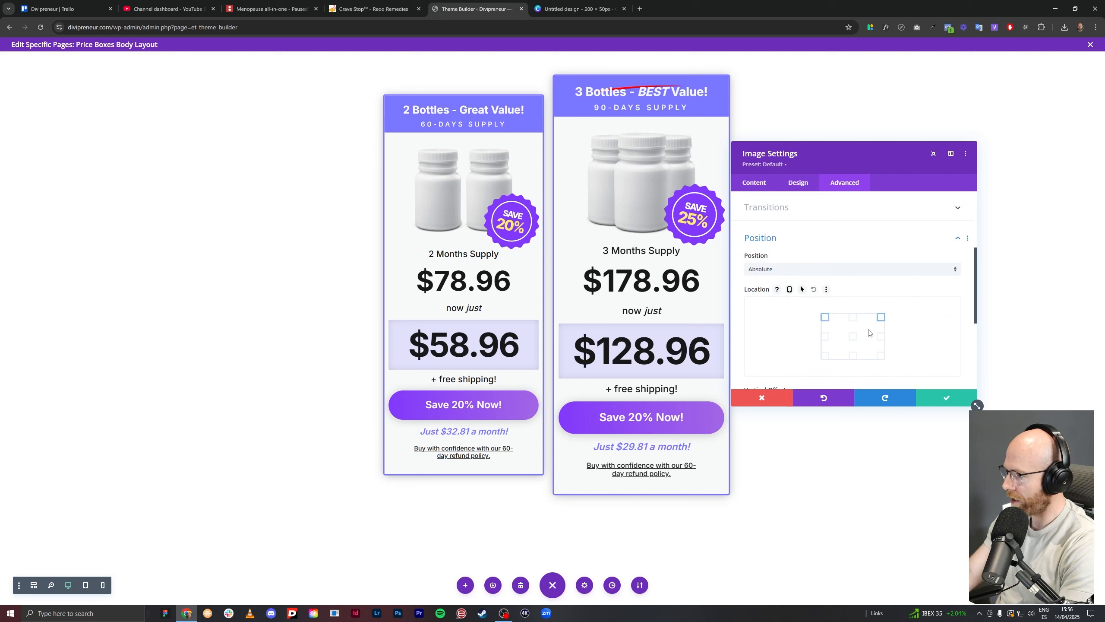
Set the strike image's vertical offset to 424px and its Z index to 43 so it overlays the $178.96 price.
scroll(836, 353, down, 2)
drag(815, 321, 843, 325)
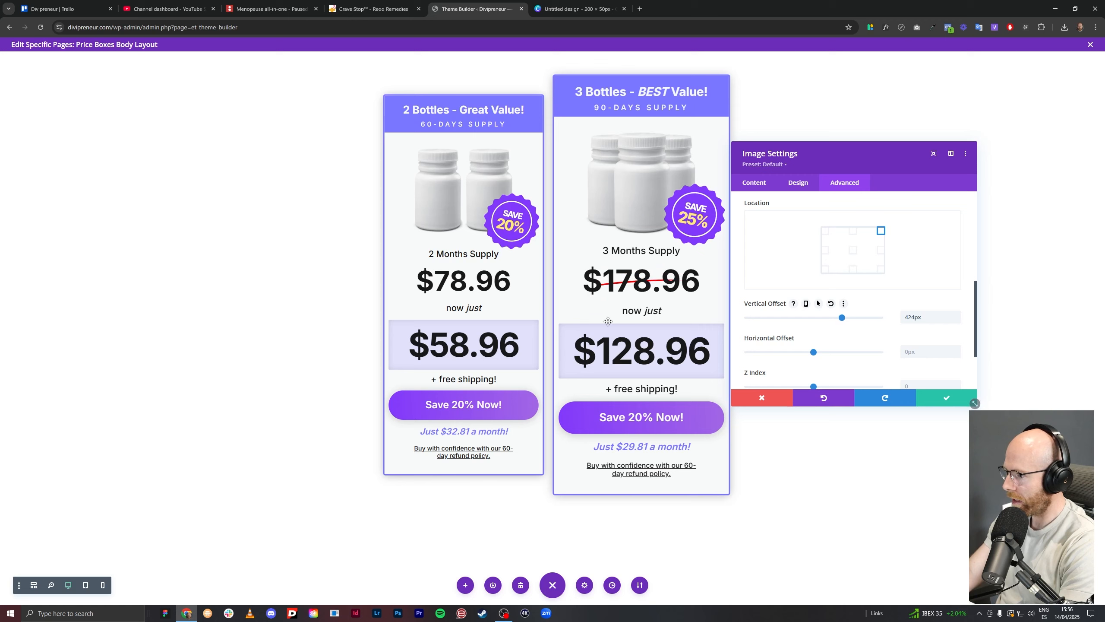
drag(812, 390, 819, 388)
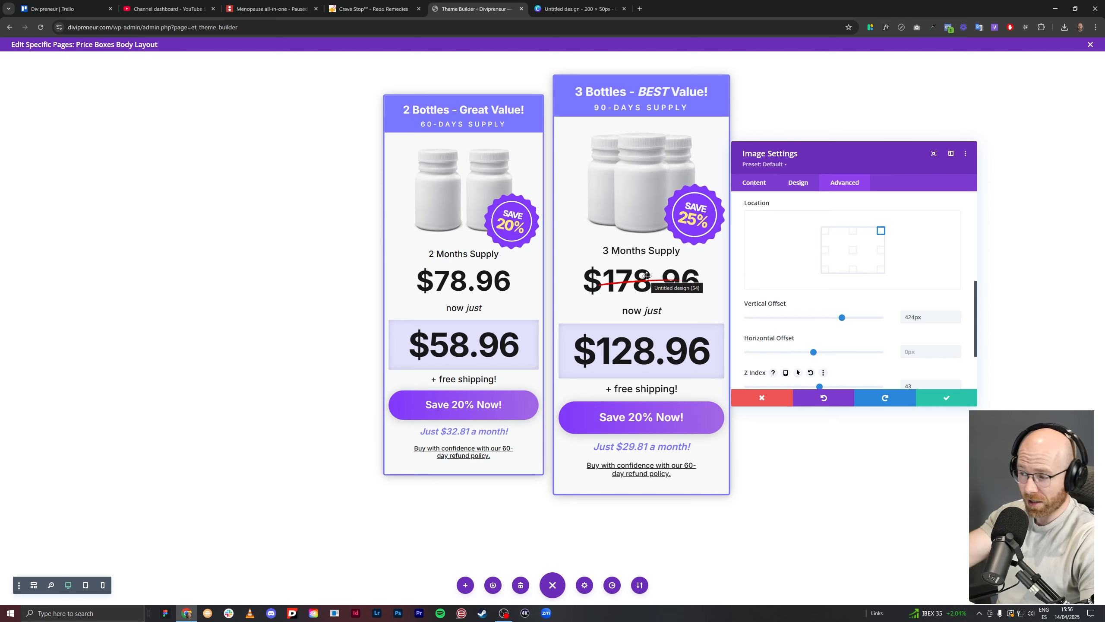
click(536, 8)
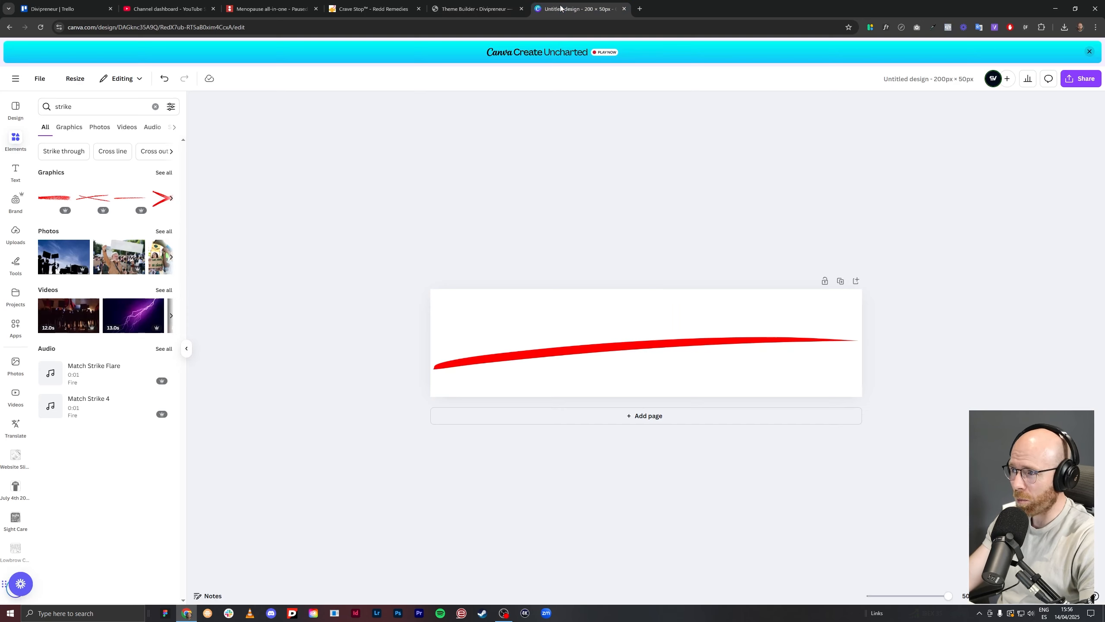
click(681, 305)
click(389, 9)
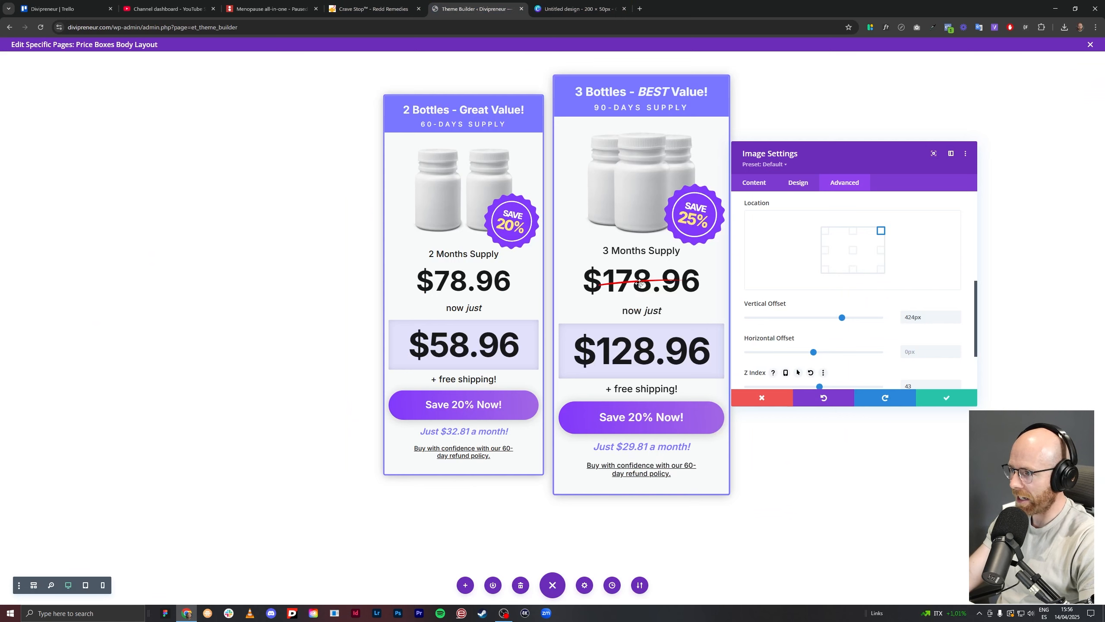
Switch to the strike design in Canva and resize it to a custom size of 400 × 100 px.
click(591, 13)
click(538, 258)
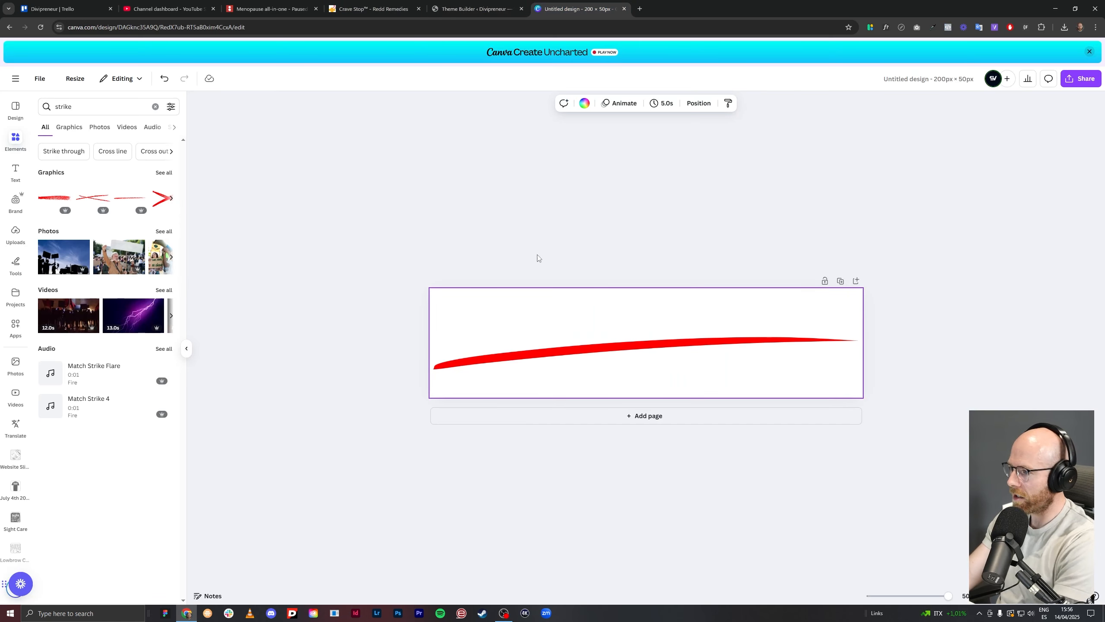
click(40, 79)
click(74, 79)
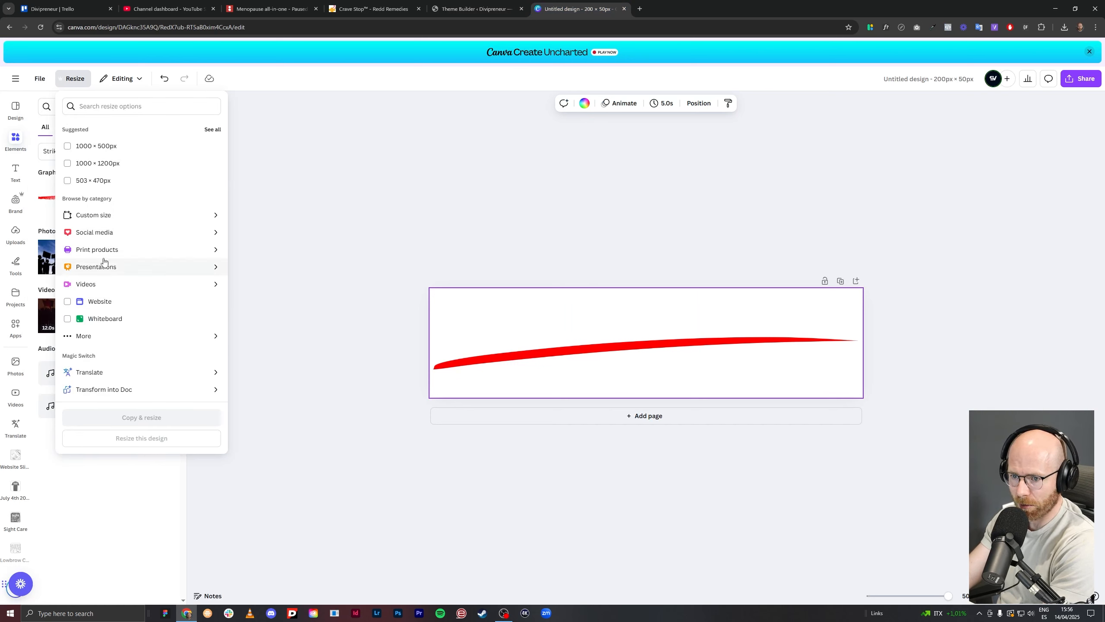
click(129, 214)
click(85, 164)
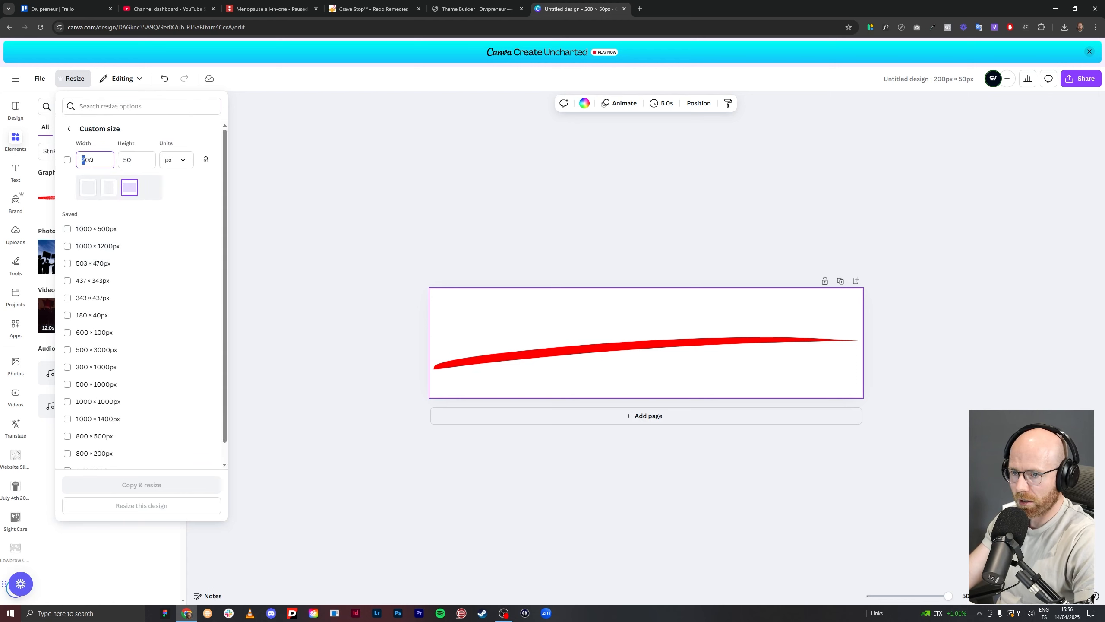
text(4)
click(127, 158)
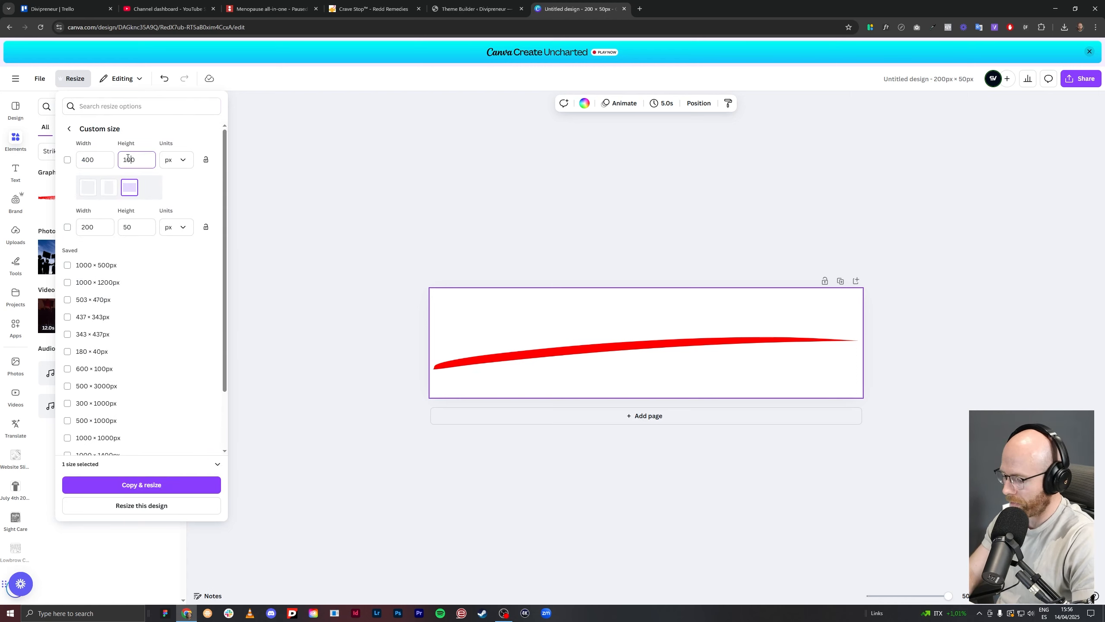
click(142, 505)
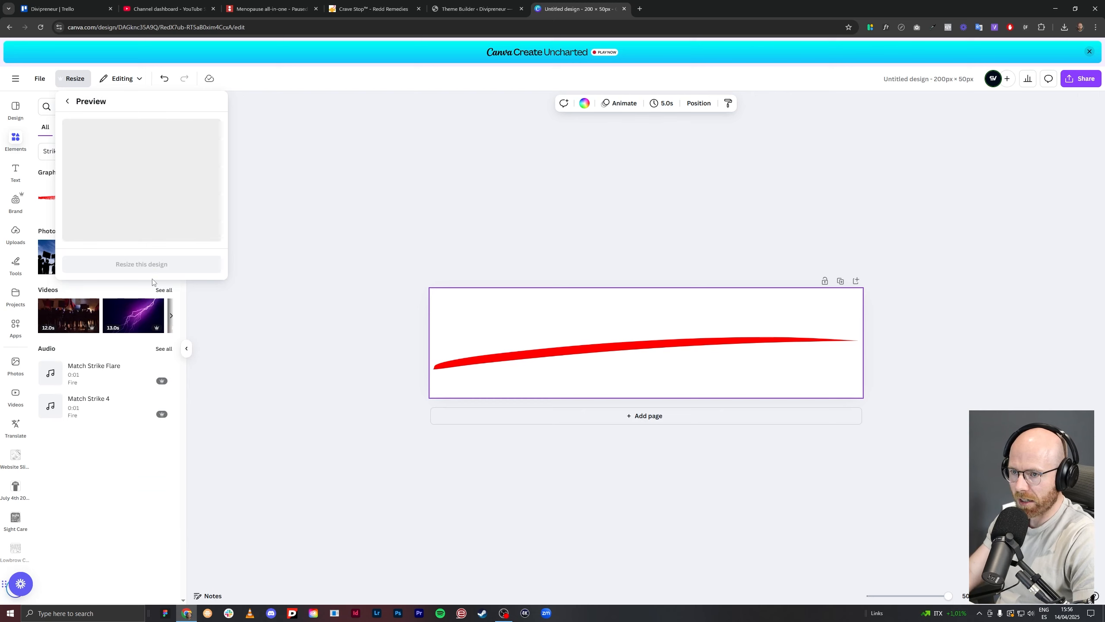
click(148, 264)
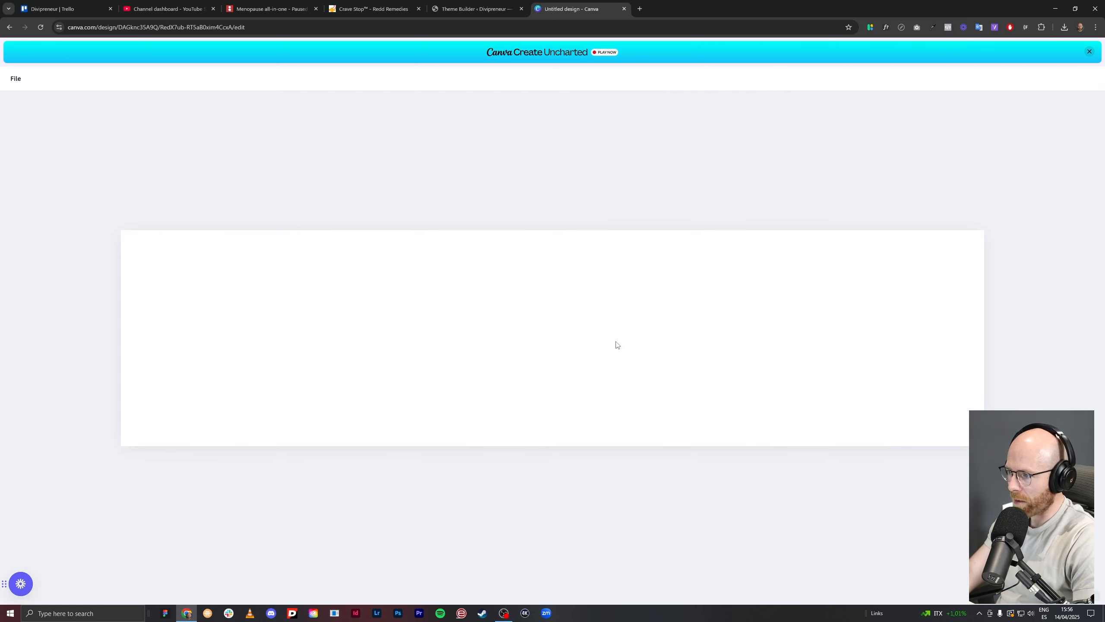
Replace the red line on the canvas with the orange-red multi-stroke scribble from a graphics search for "strike".
click(515, 355)
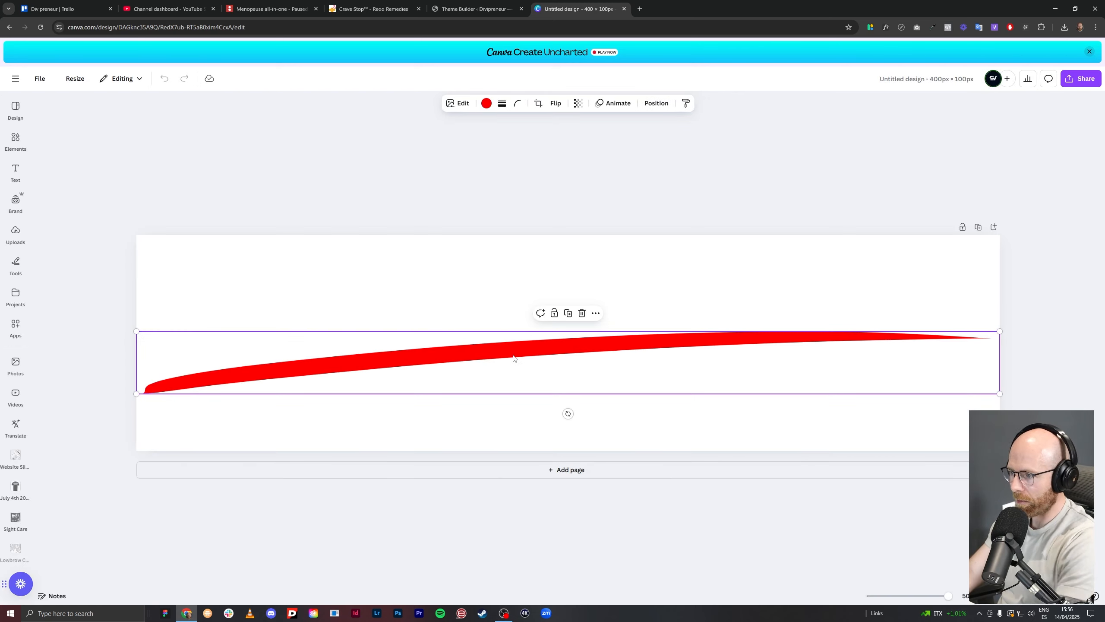
key(Delete)
click(15, 139)
click(105, 107)
text(s)
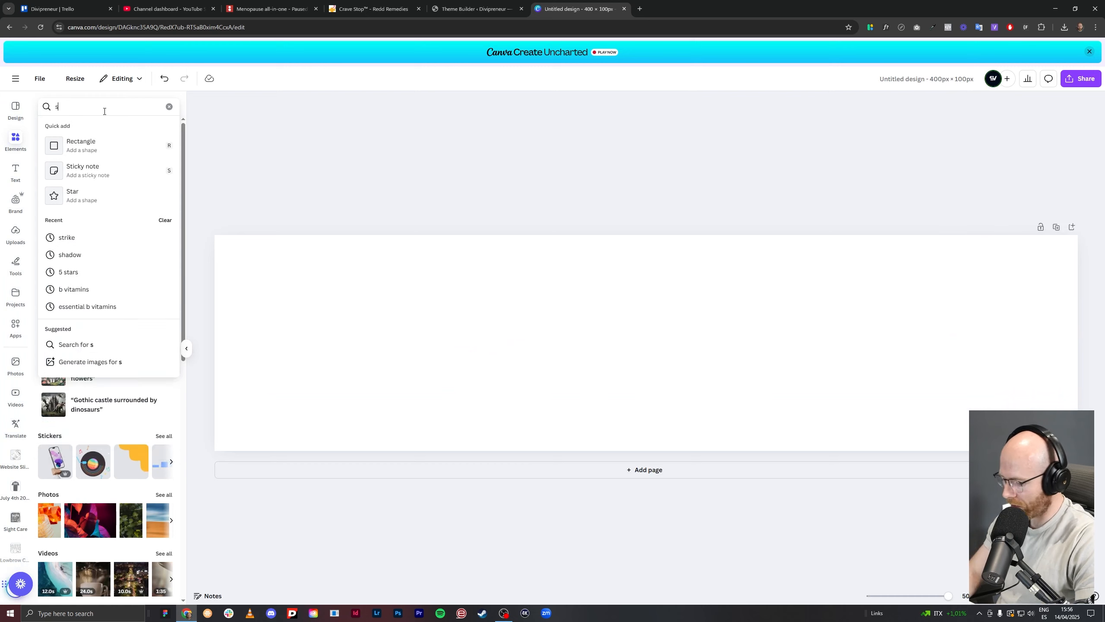
text(trike)
key(Return)
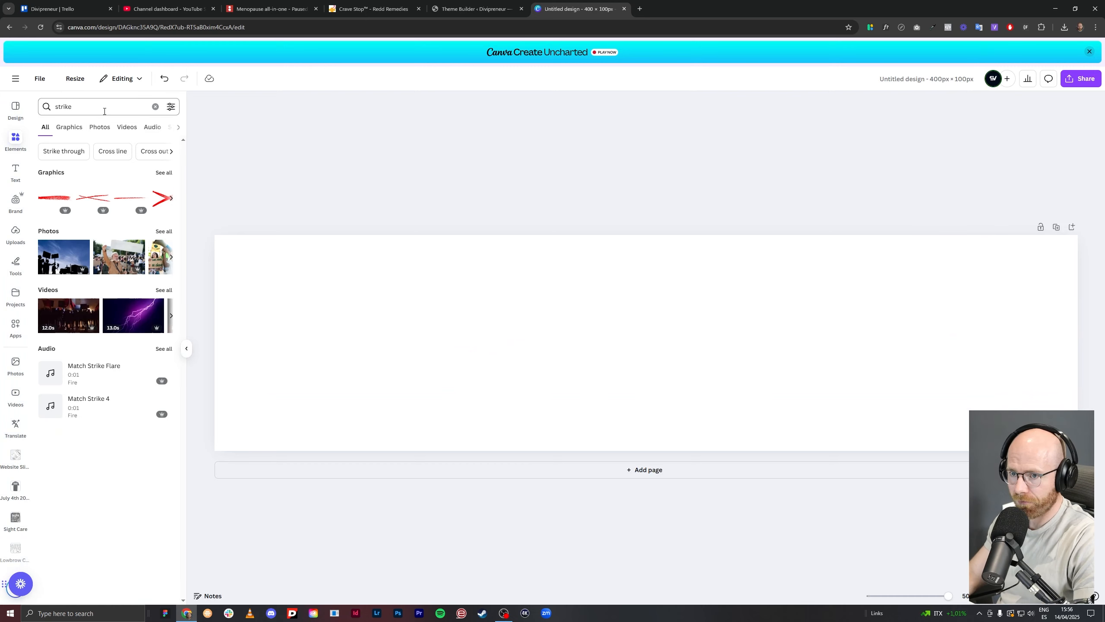
click(165, 172)
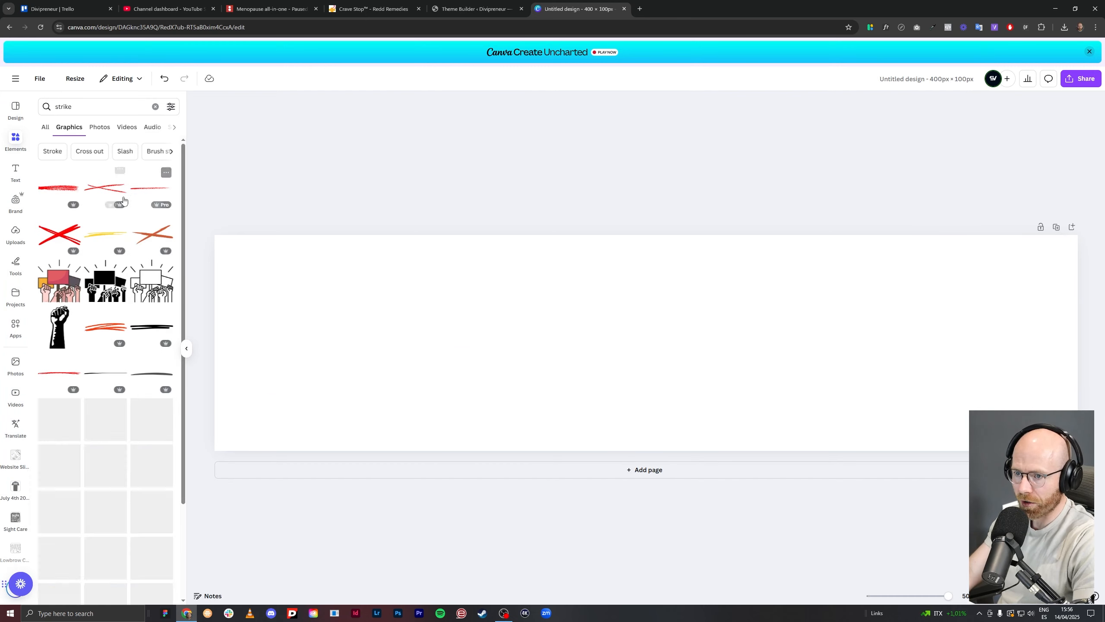
click(104, 327)
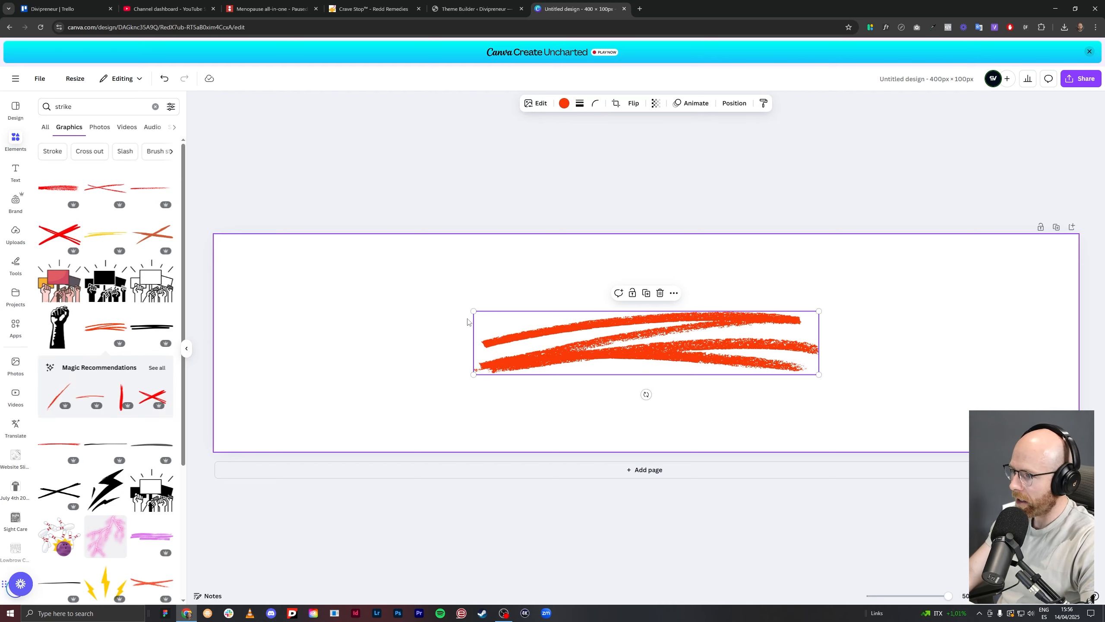
Enlarge the orange-red scribble to nearly the full canvas width and center it vertically on the canvas.
drag(436, 303, 235, 267)
mouse_move(818, 375)
mouse_down()
mouse_move(1055, 419)
mouse_move(789, 344)
mouse_up()
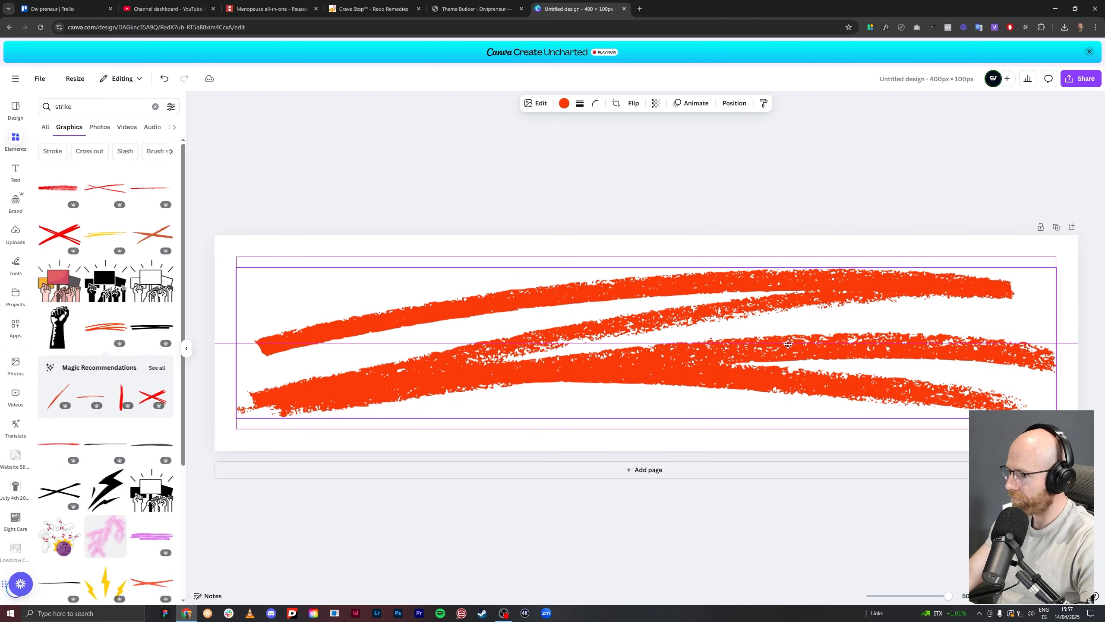
click(917, 130)
Download the scribble design as a PNG with a transparent background.
click(1081, 78)
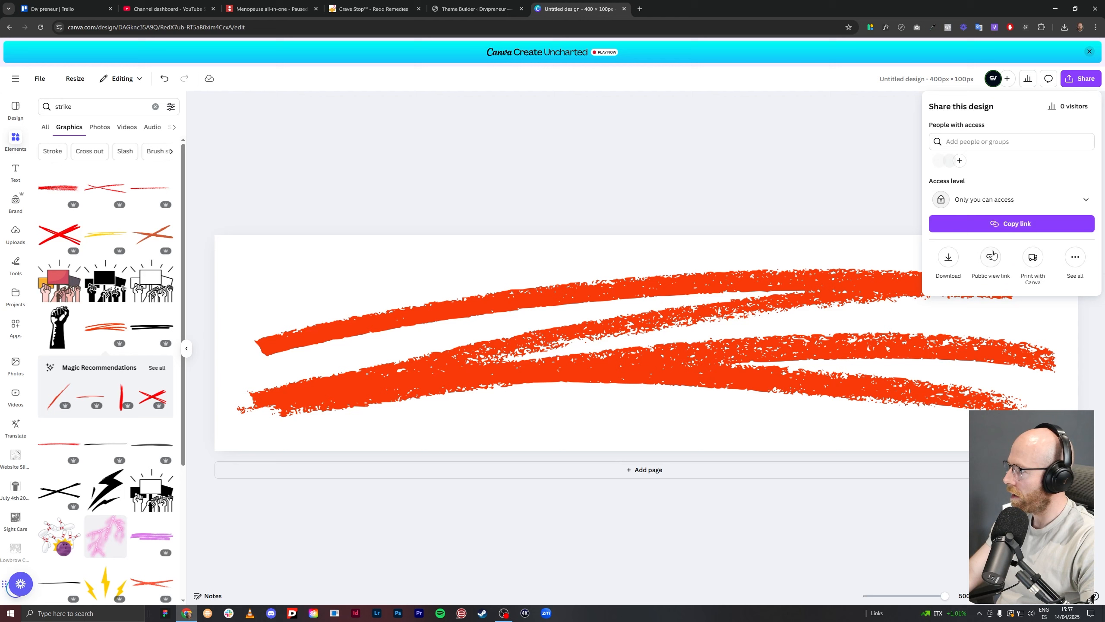
click(949, 257)
click(934, 228)
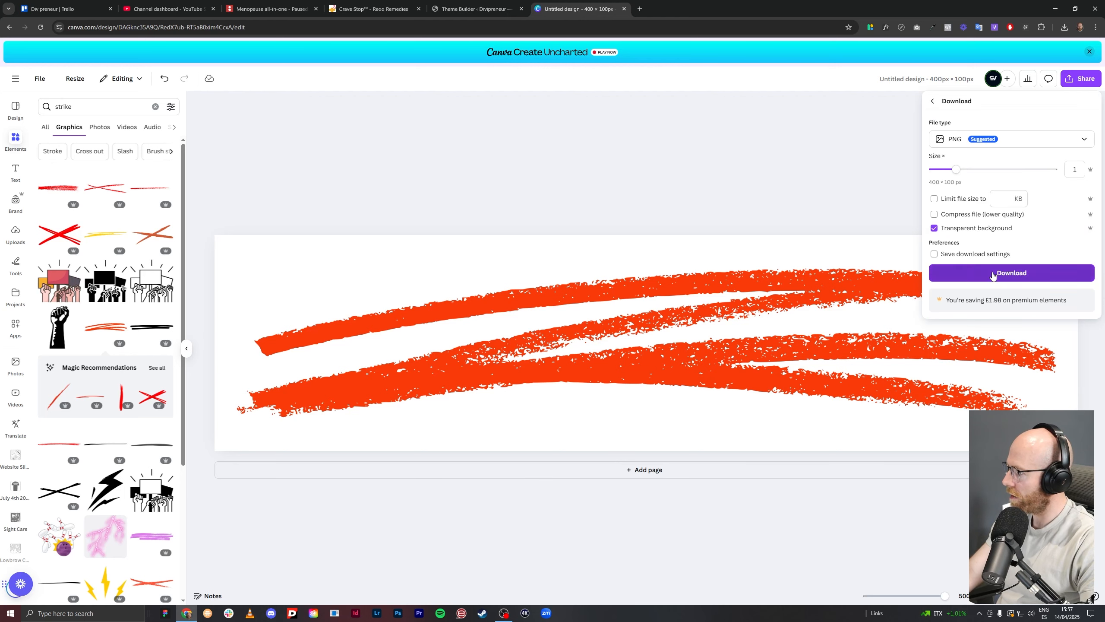
click(1011, 272)
Back in the Theme Builder, upload the downloaded scribble PNG and use it as the strike module's image.
click(476, 9)
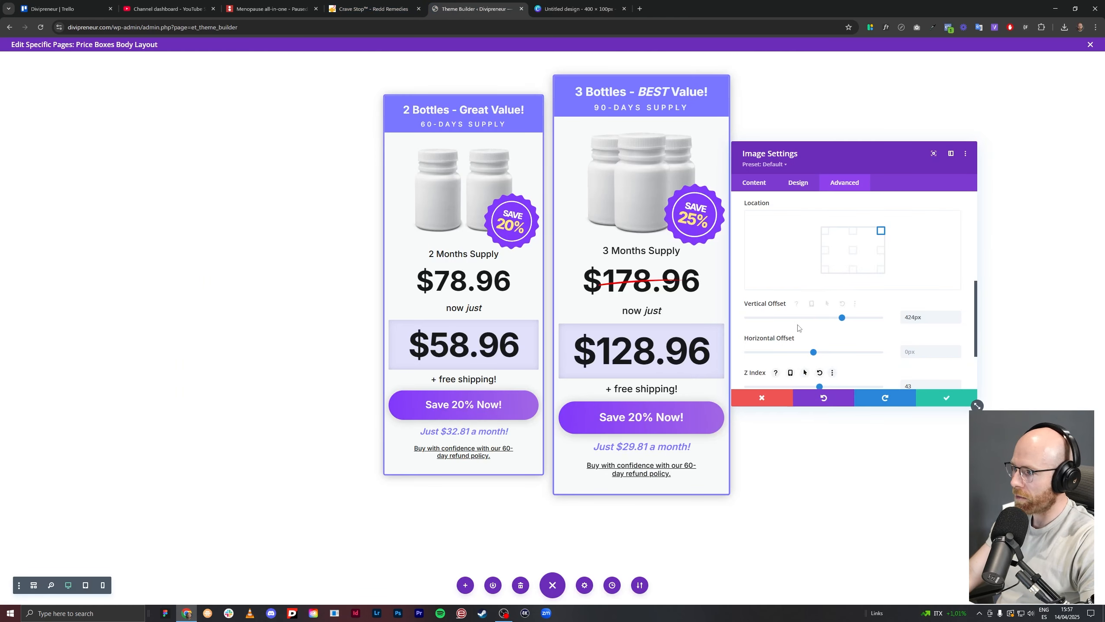
click(754, 182)
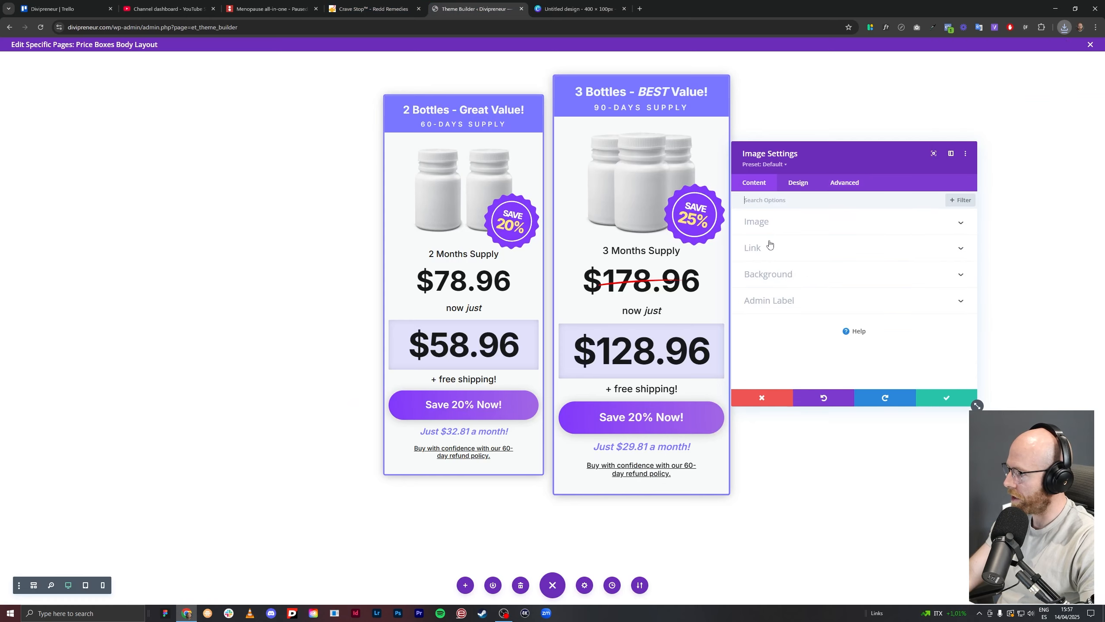
click(773, 228)
click(919, 267)
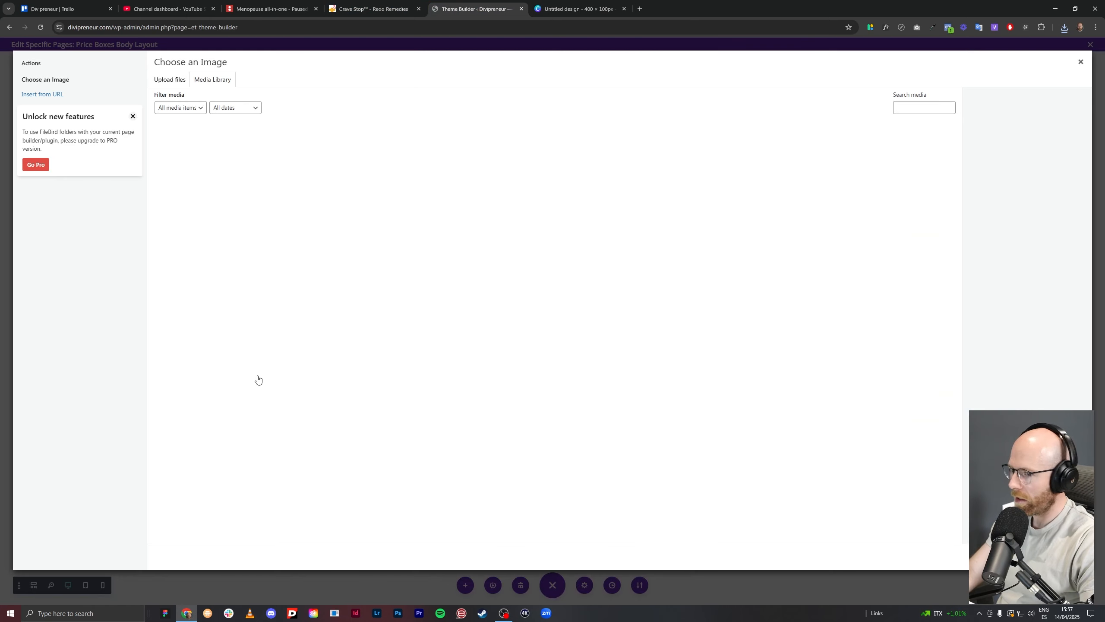
click(169, 79)
click(619, 271)
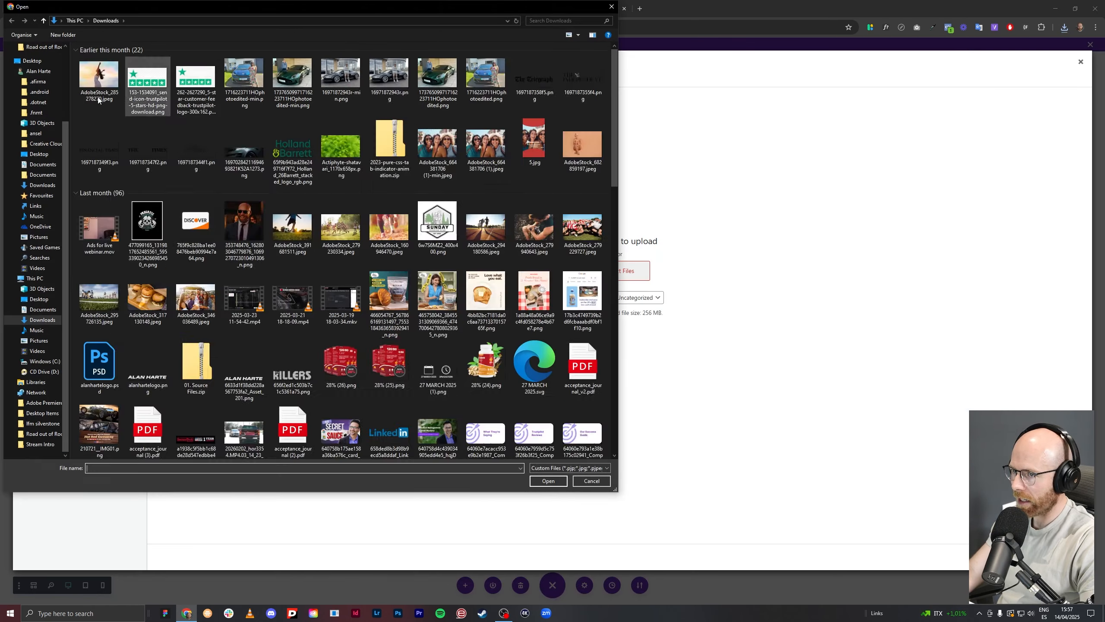
double_click(99, 85)
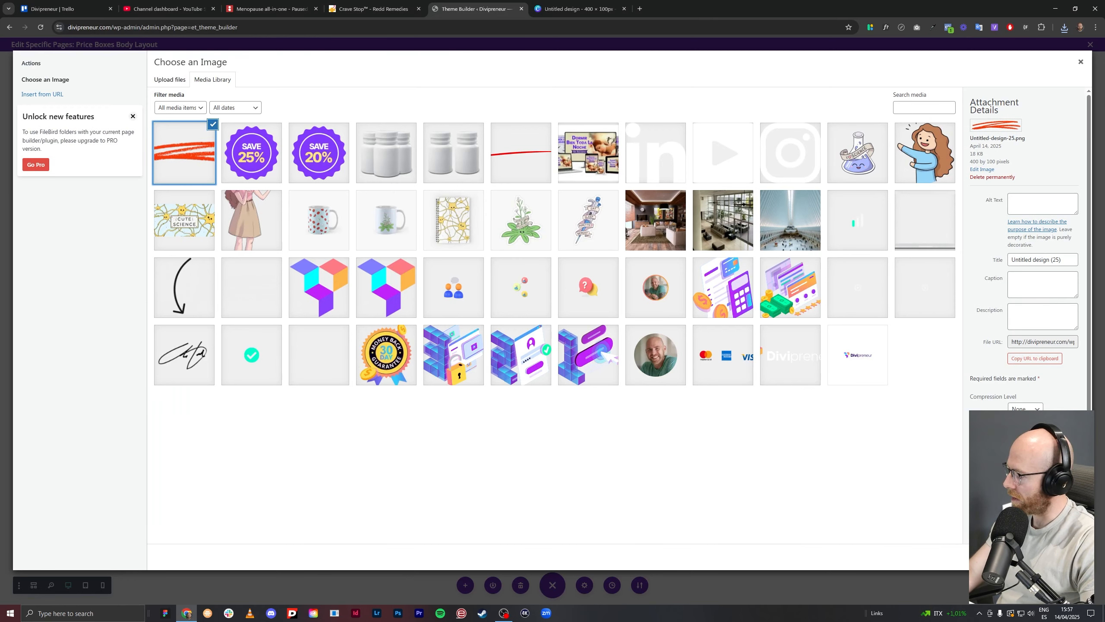
click(1059, 556)
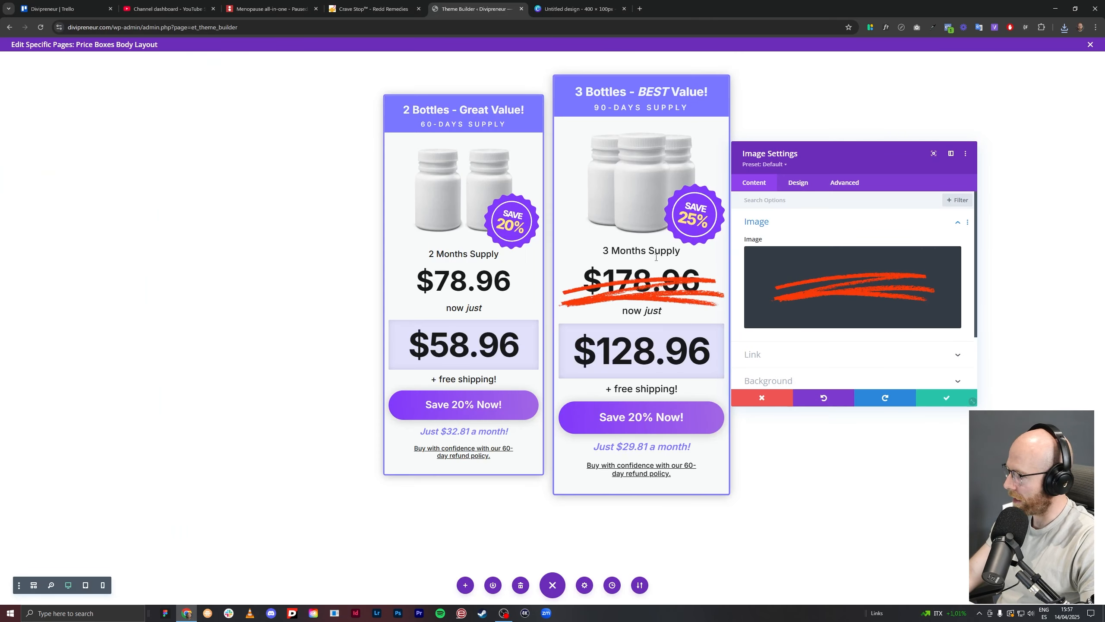
Set the strike image's max width to 200px and its image alignment to center.
click(791, 180)
click(787, 232)
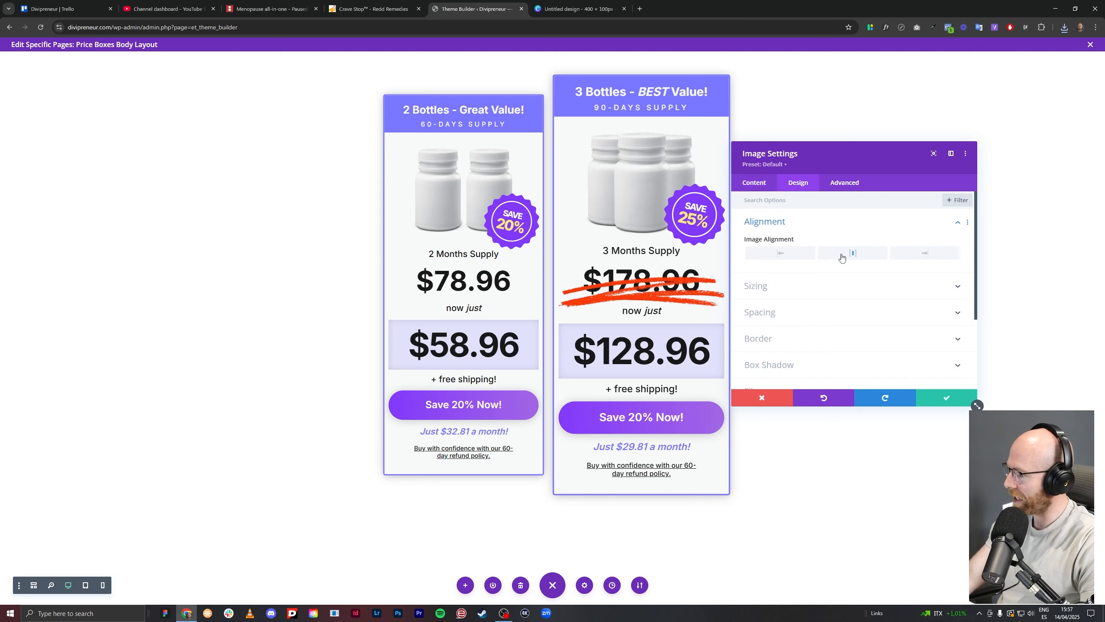
click(785, 296)
text(200)
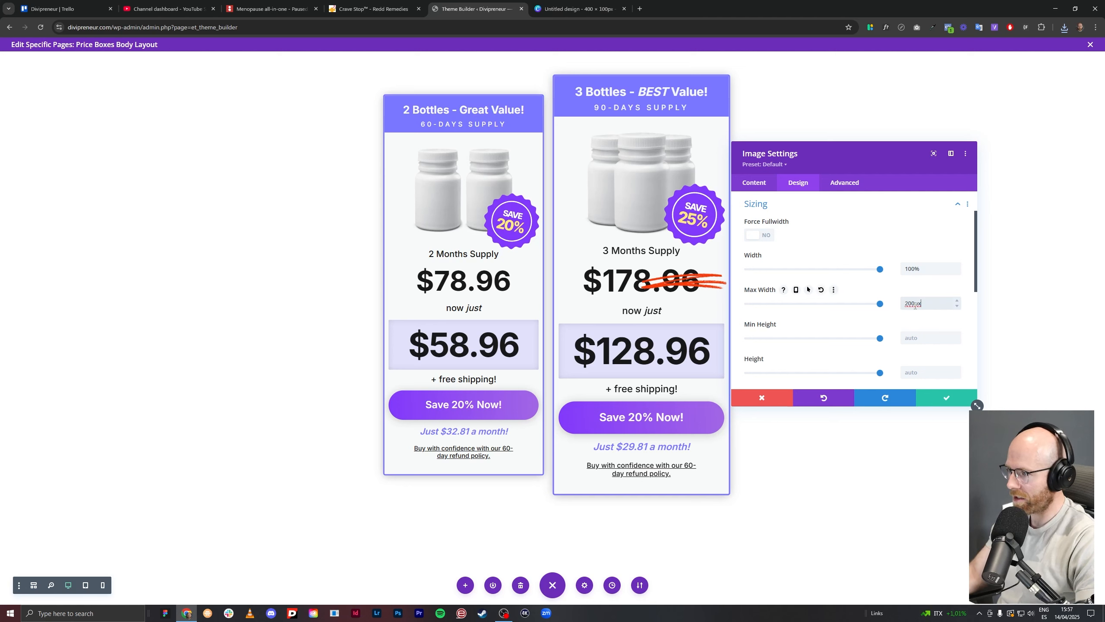
scroll(896, 321, down, 5)
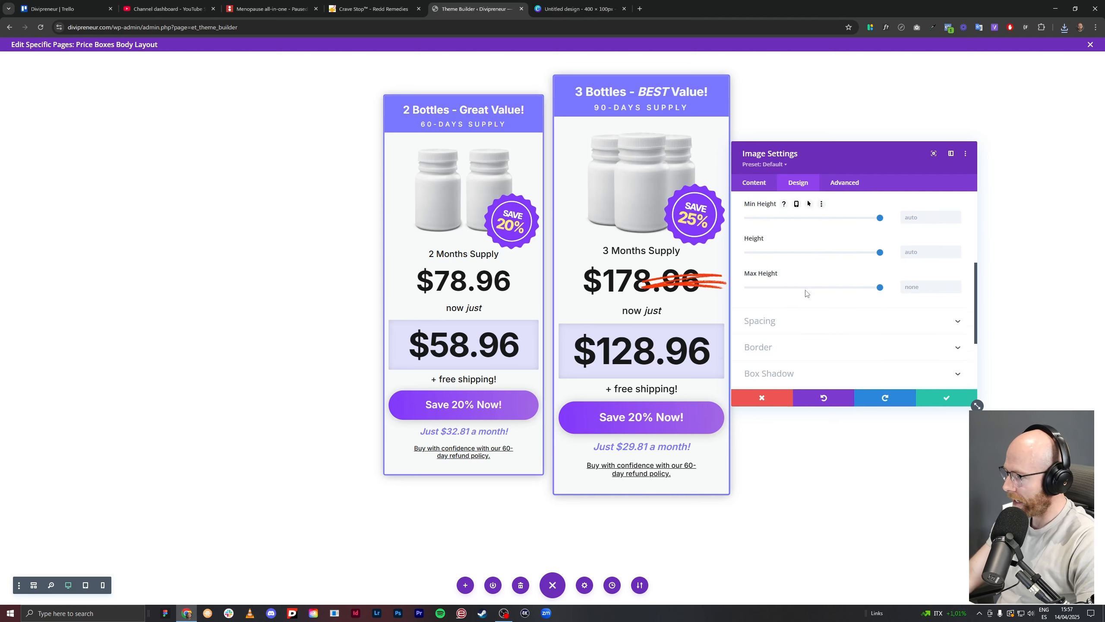
scroll(817, 300, up, 6)
click(786, 231)
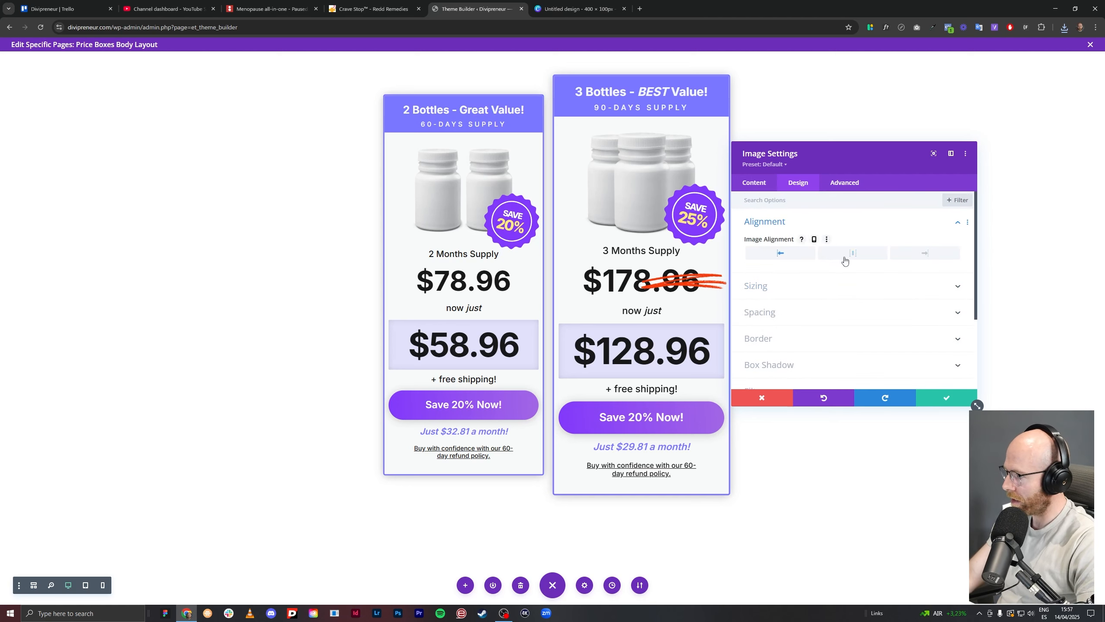
click(836, 257)
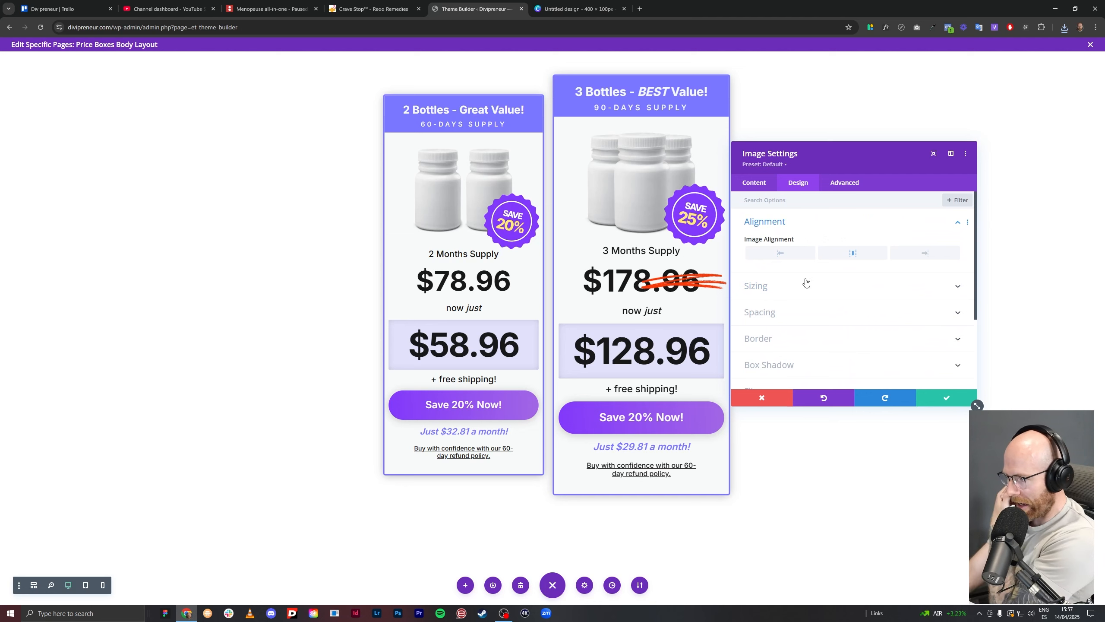
Set the strike image's horizontal offset to 92px to shift it over the middle of the $178.96 price.
click(835, 185)
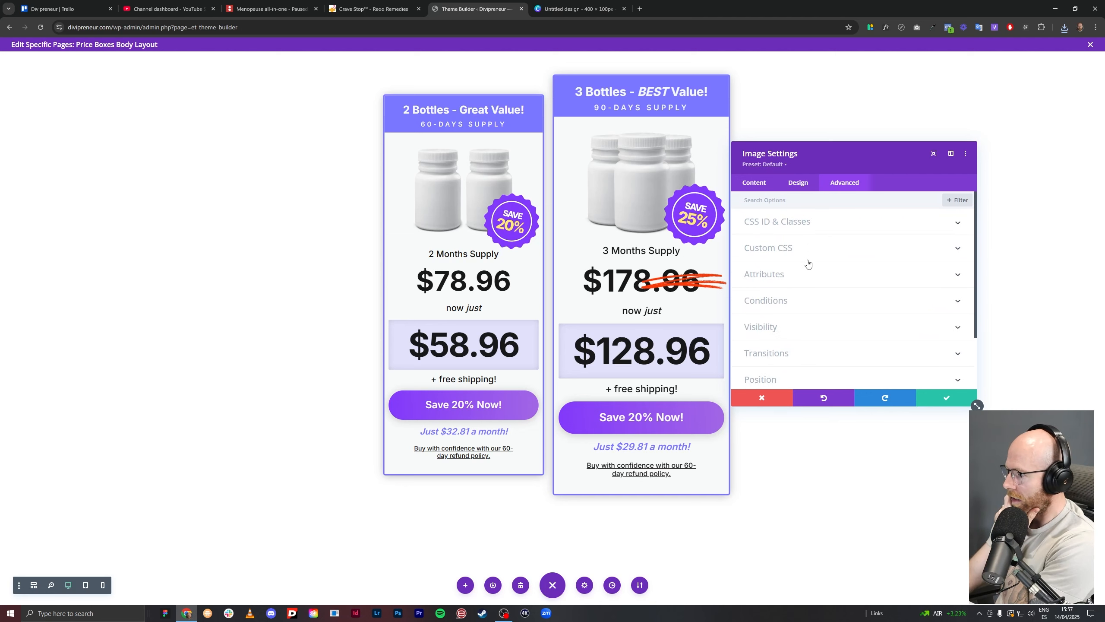
scroll(808, 263, down, 2)
click(792, 336)
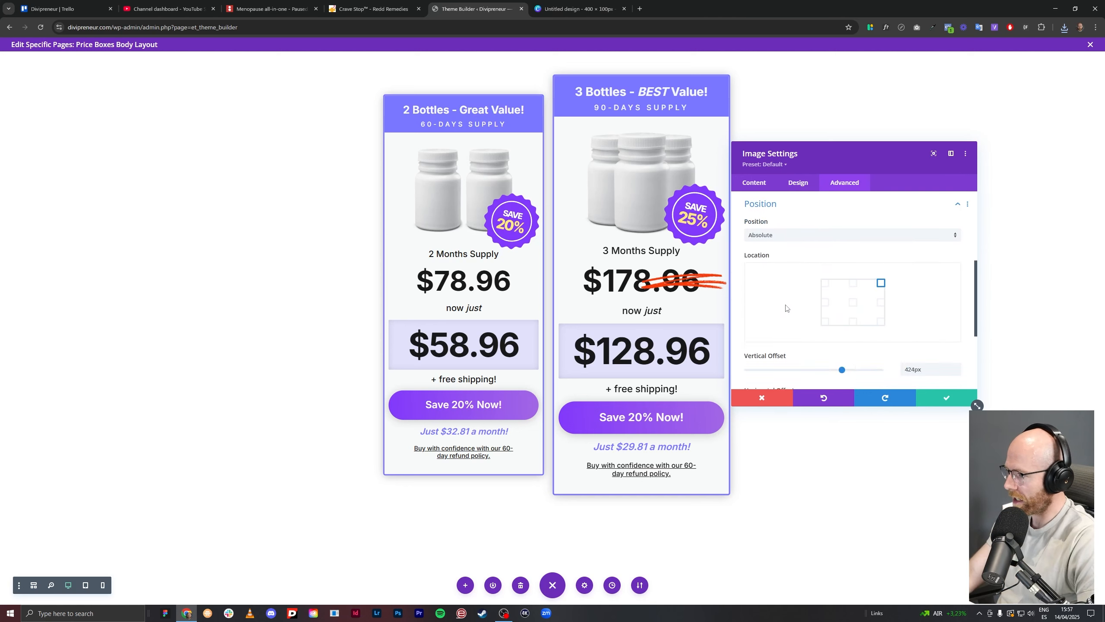
scroll(830, 330, down, 2)
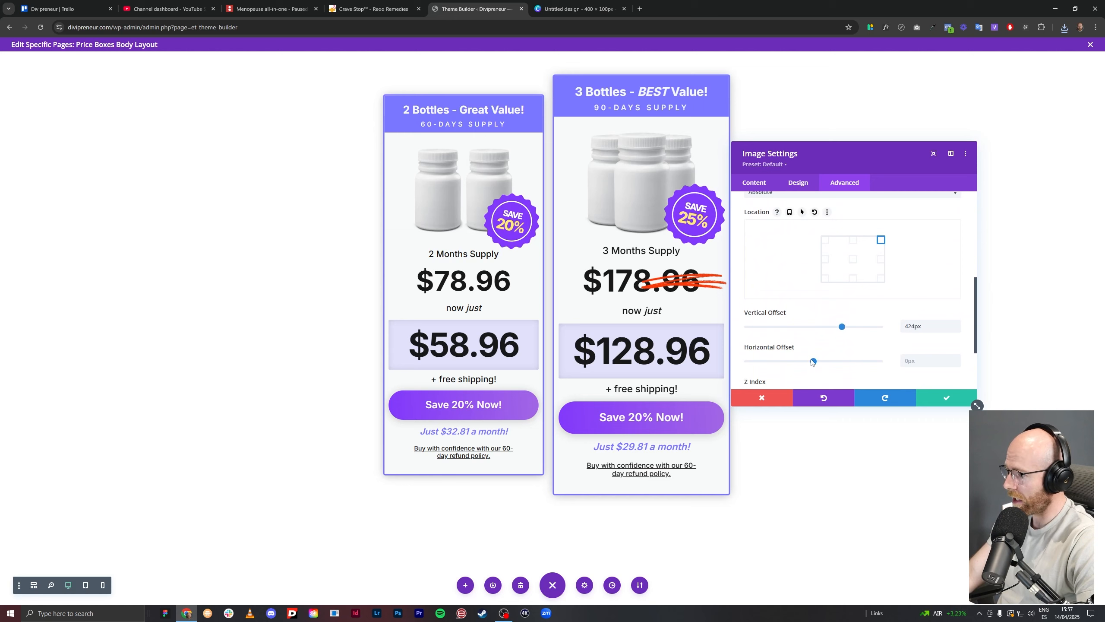
drag(812, 362, 819, 363)
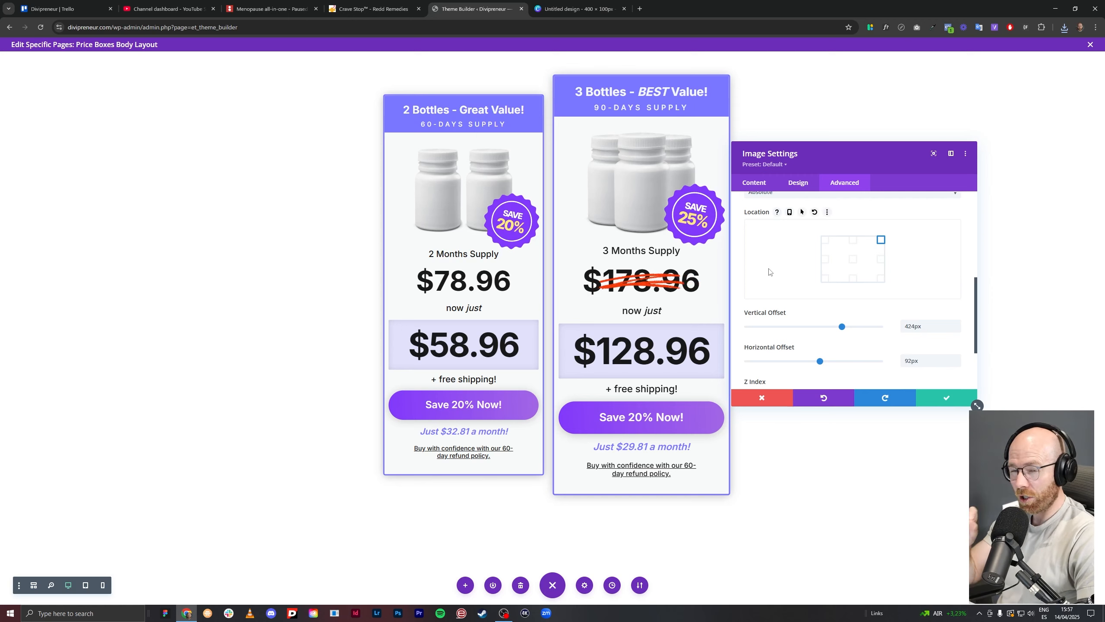
Set the max width of the strike image over the $178.96 price to 230px.
scroll(795, 254, up, 4)
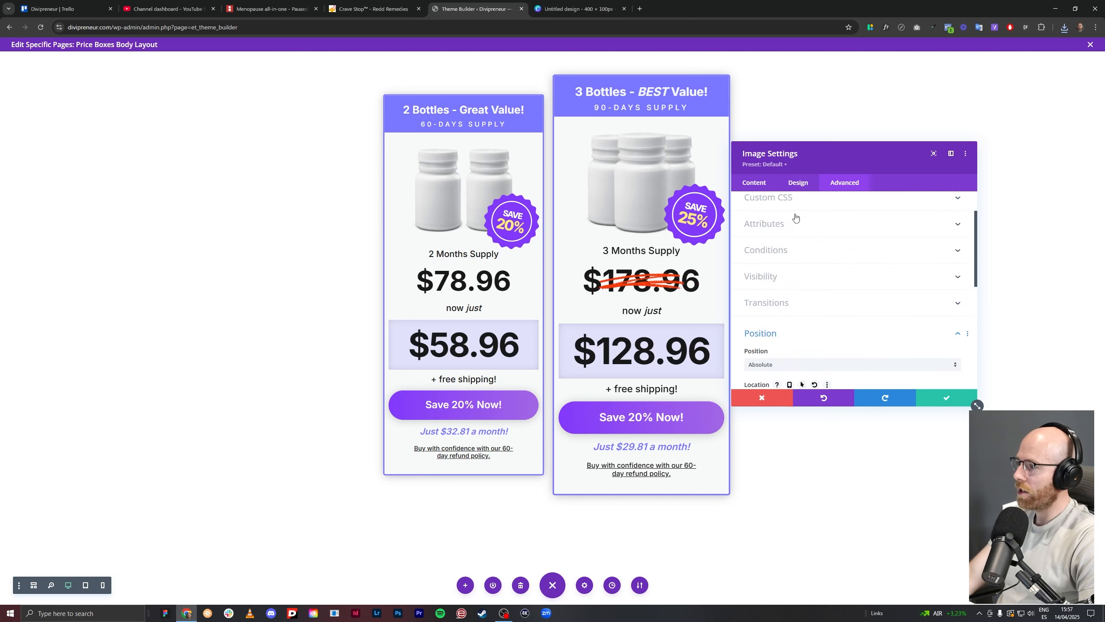
click(798, 183)
click(792, 249)
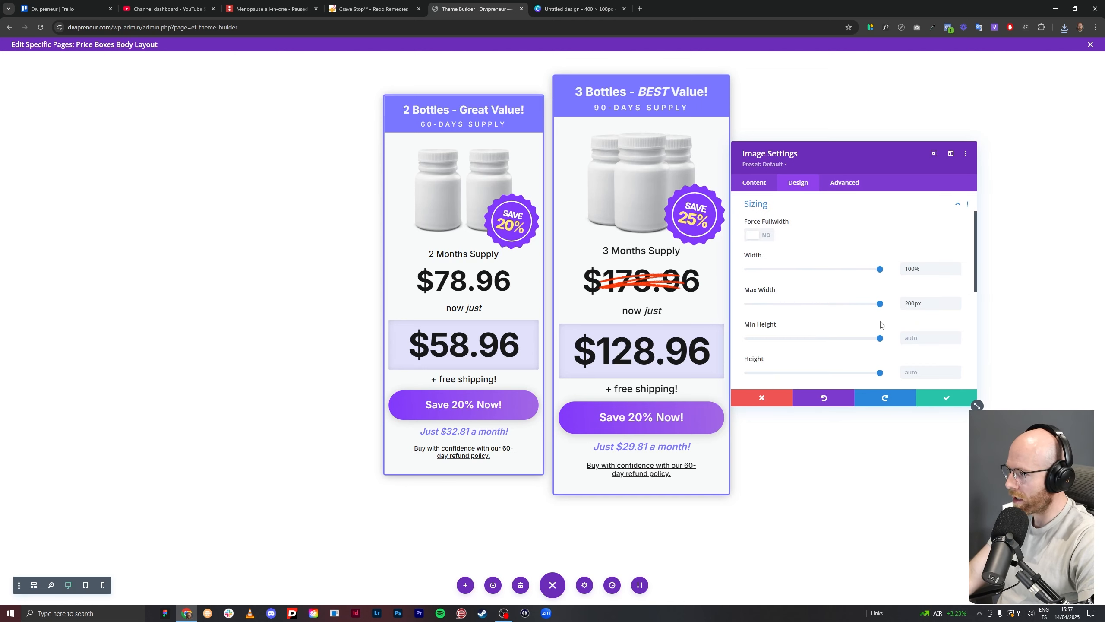
click(911, 303)
key(BackSpace)
text(3)
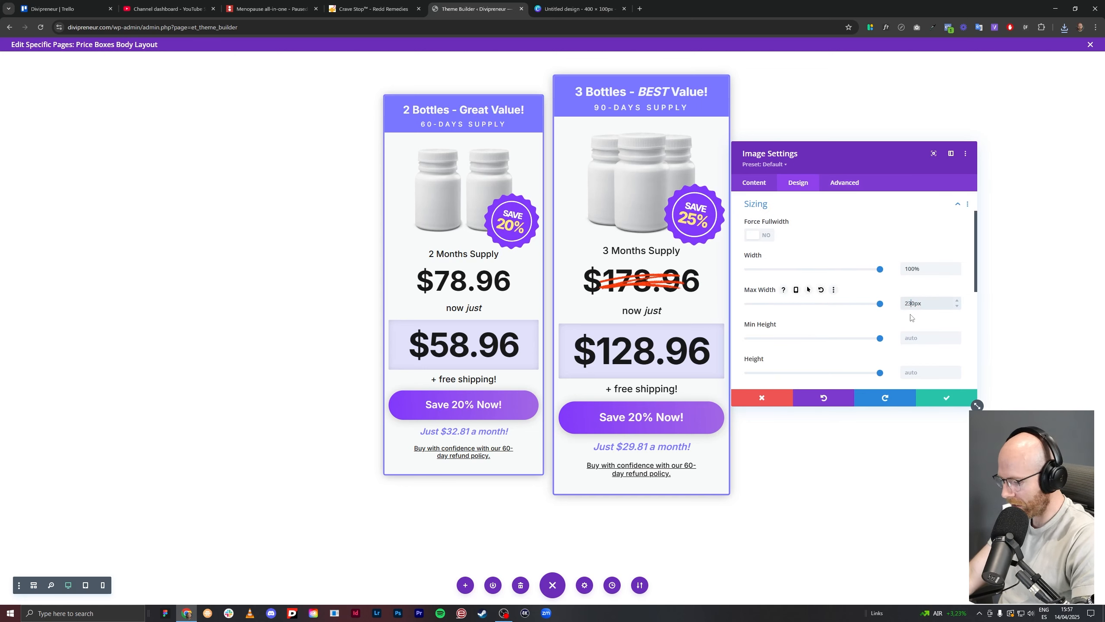
Set the strike image's horizontal offset to 85px and save the image settings.
click(844, 183)
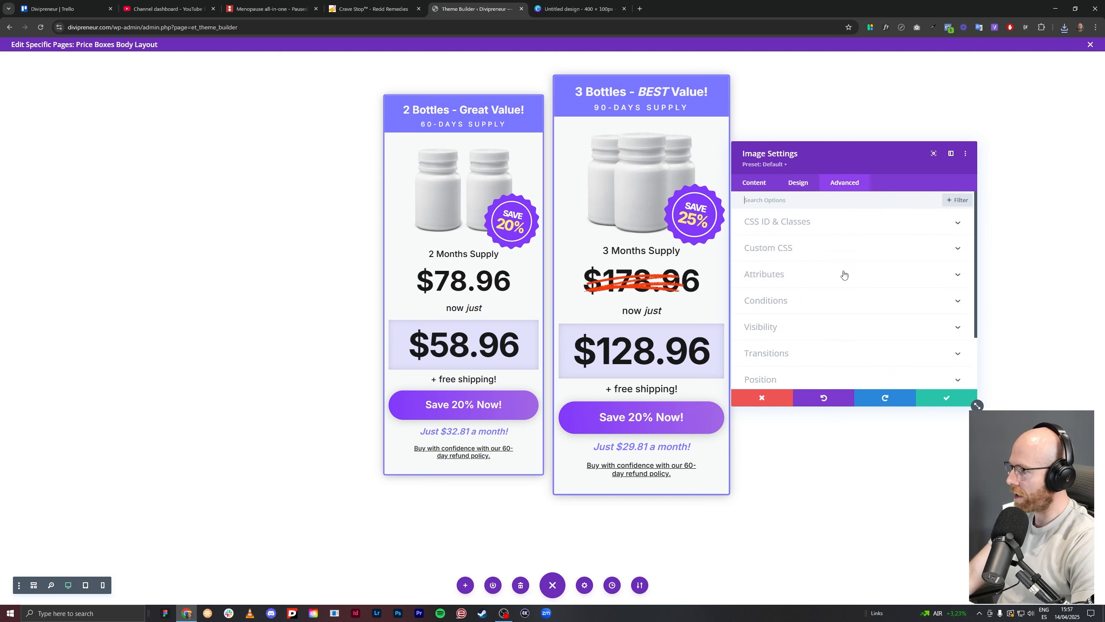
scroll(818, 300, down, 2)
click(793, 334)
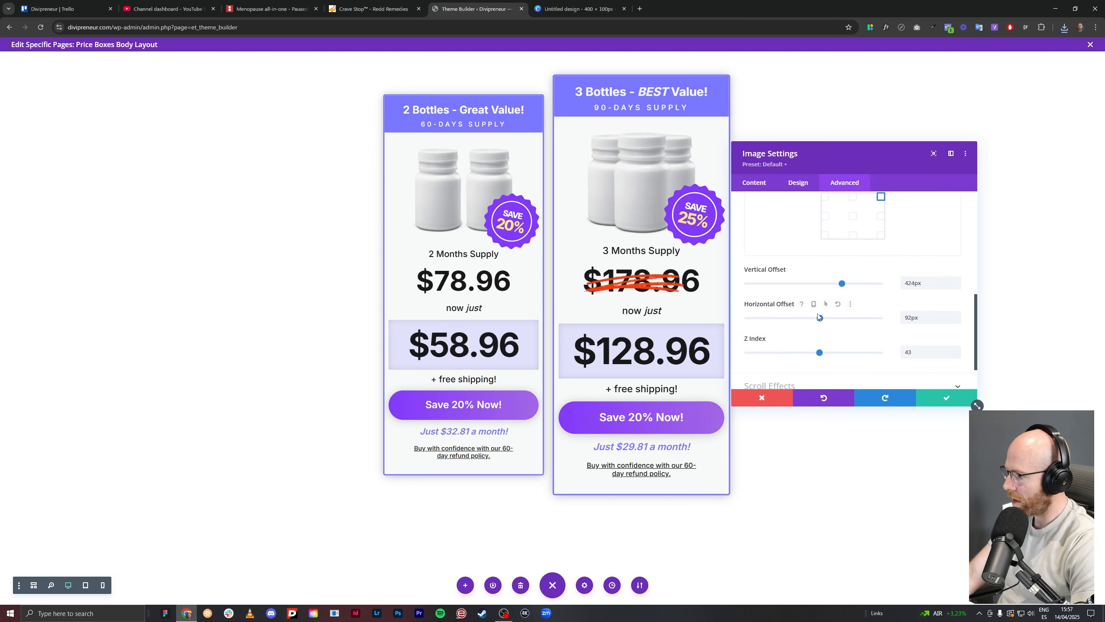
drag(819, 319, 820, 320)
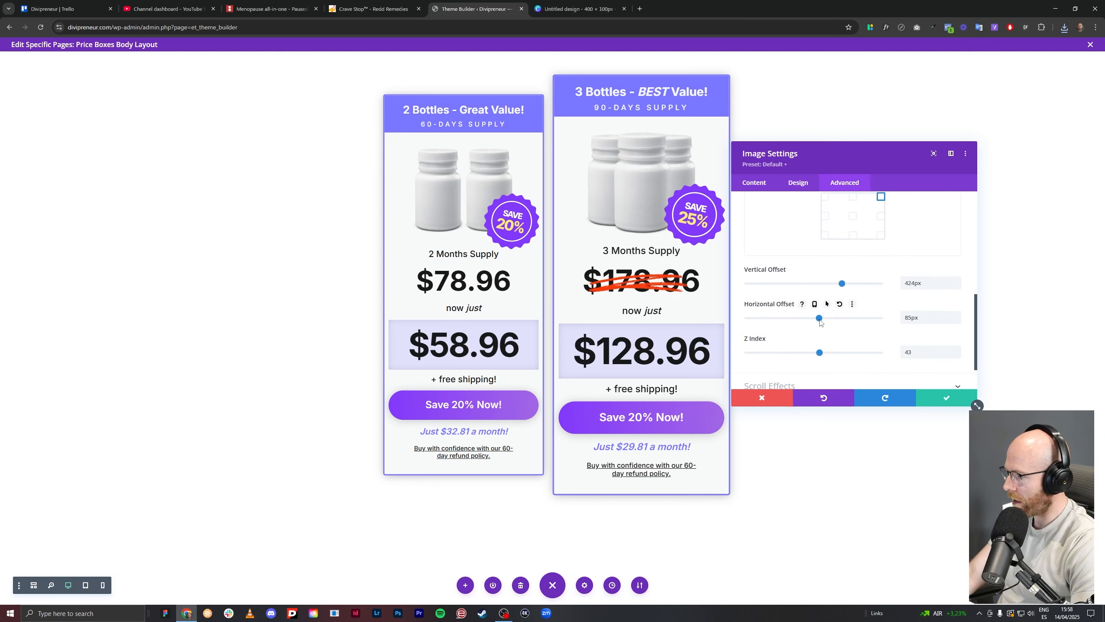
click(935, 400)
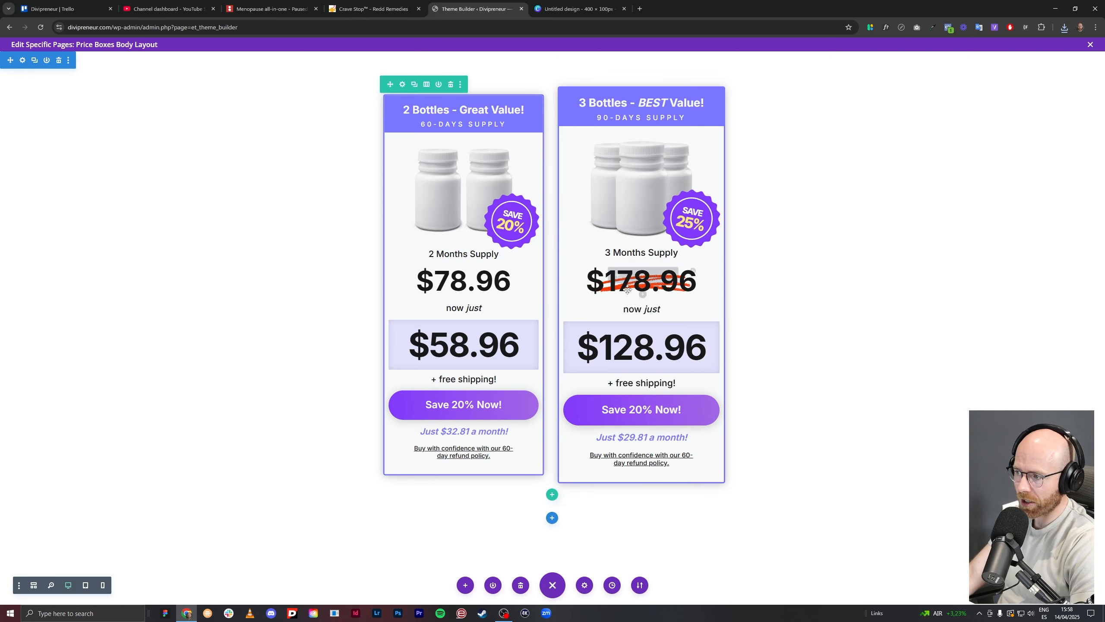
In the wireframe, duplicate the strike image module into the 2 Bottles column after the $78.96 price text, and return to the desktop view.
mouse_move(627, 283)
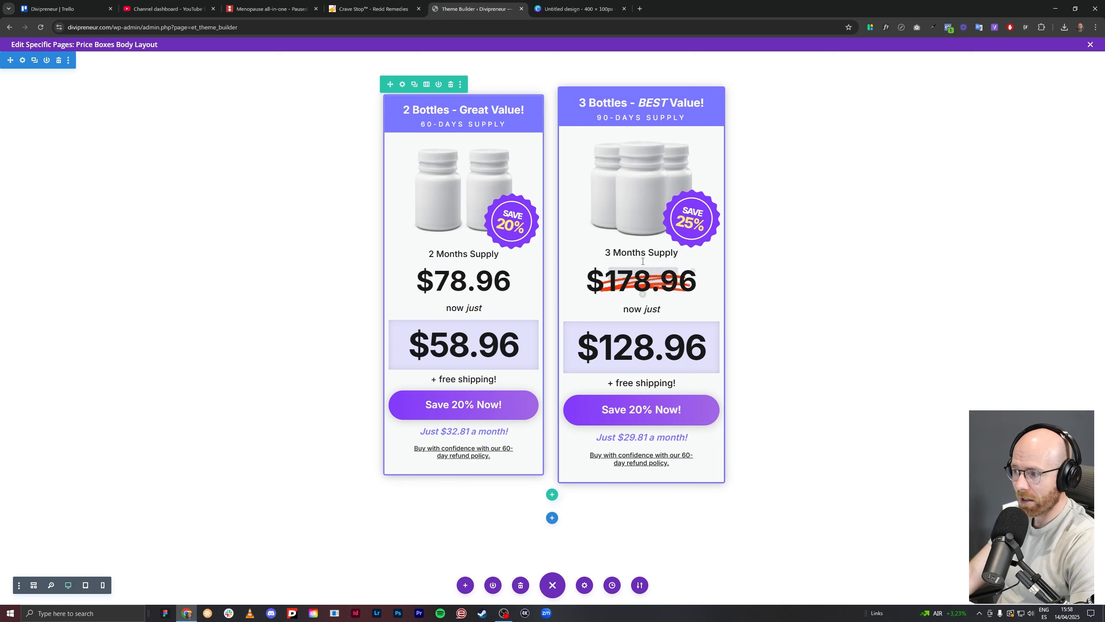
mouse_move(642, 264)
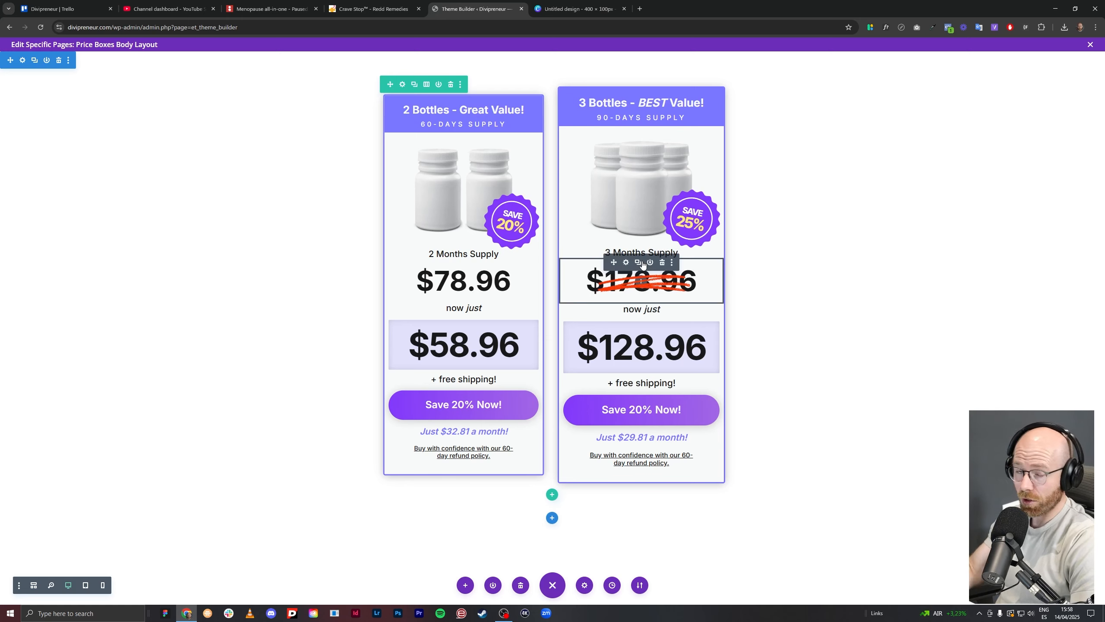
click(34, 584)
click(645, 331)
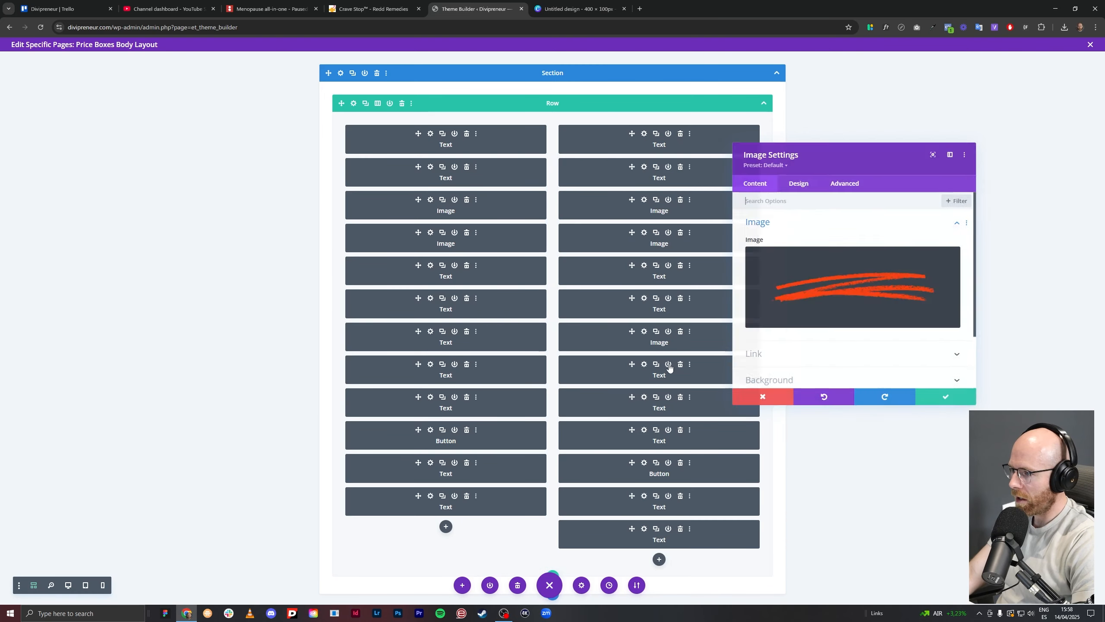
click(933, 399)
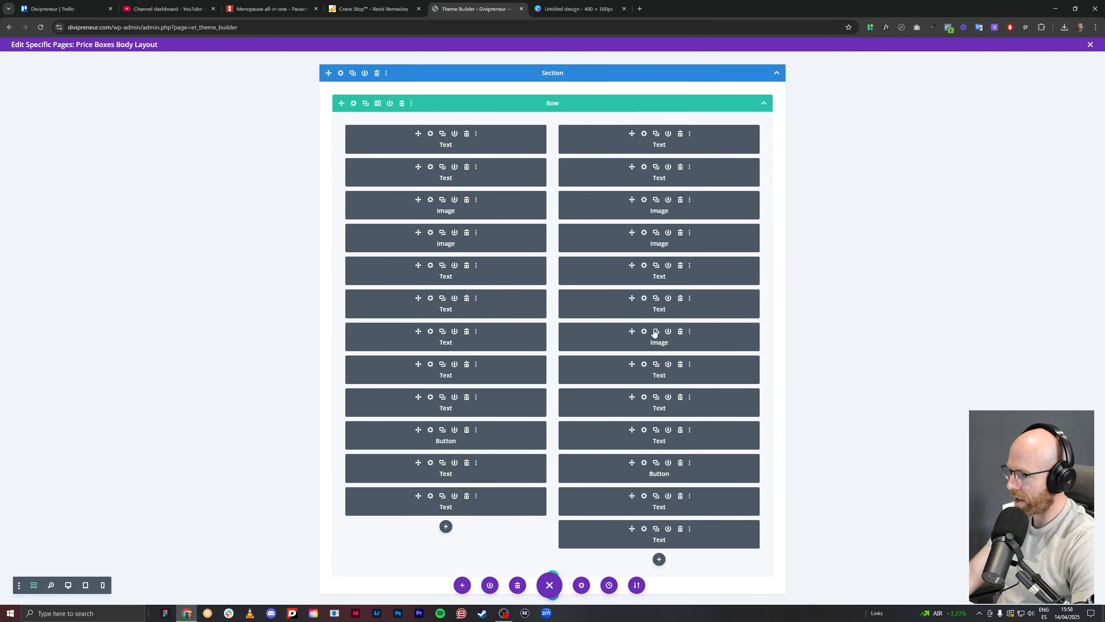
click(655, 332)
drag(716, 335, 518, 335)
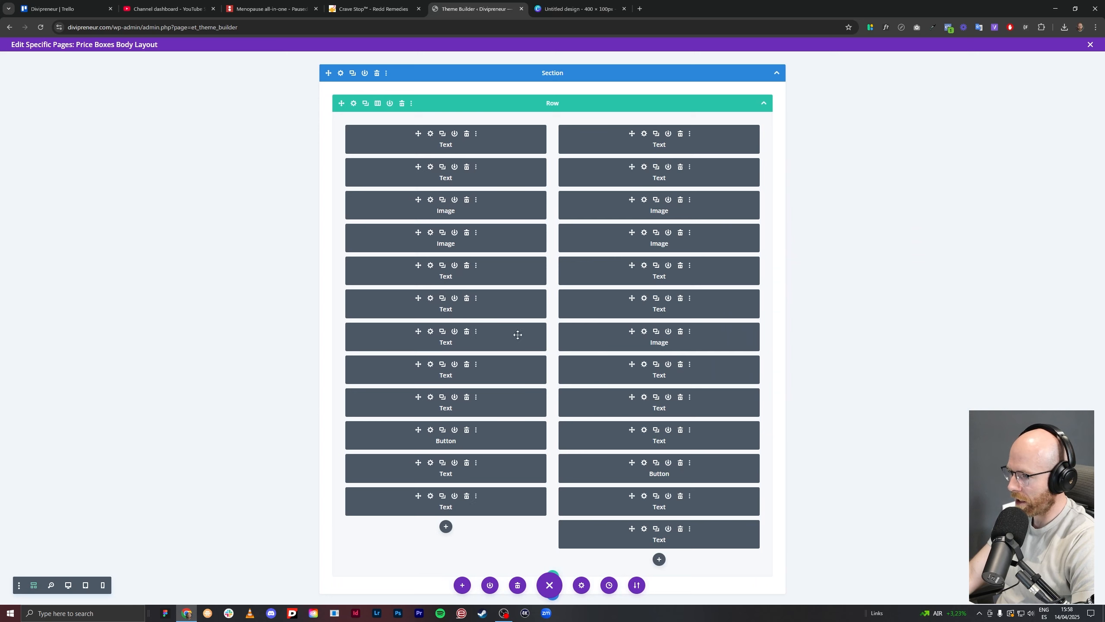
click(68, 585)
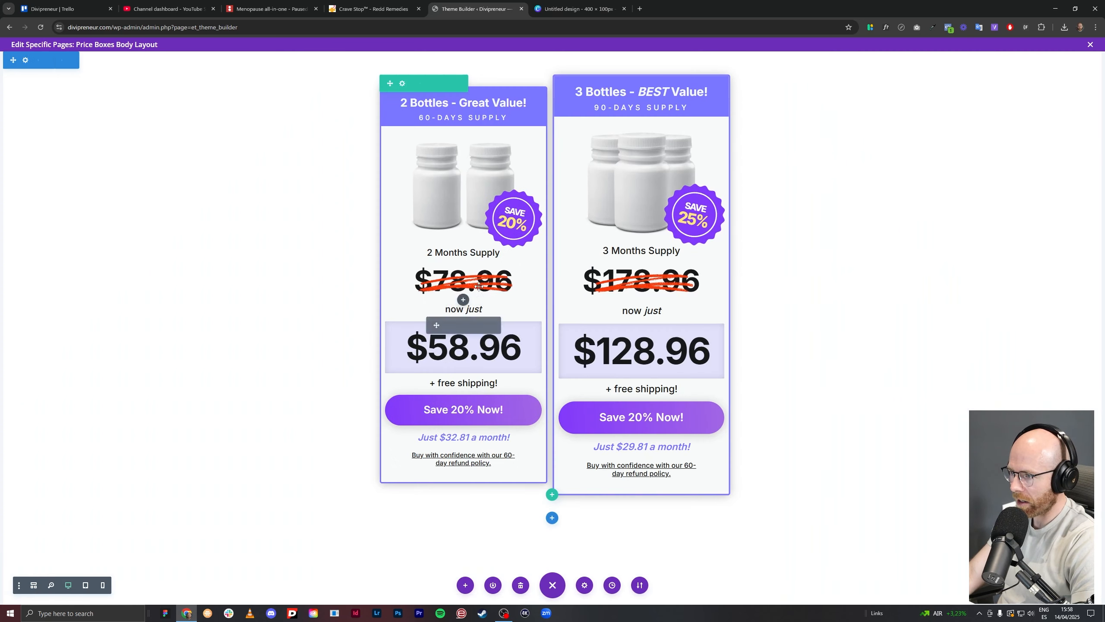
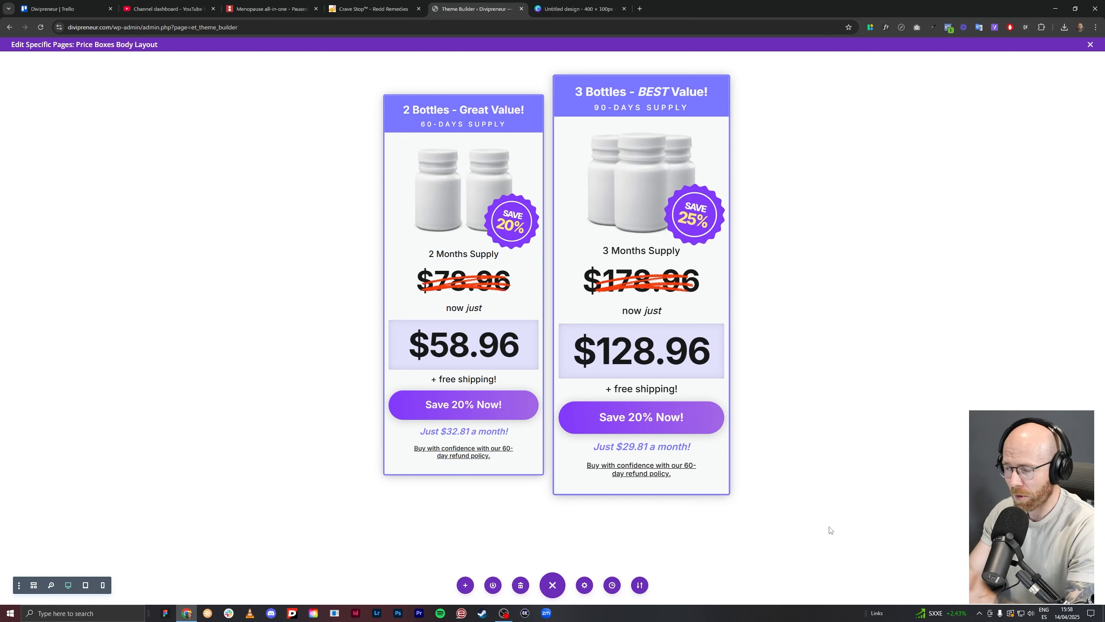
Switch to the tablet preview and check the placement of the badges and strikes in both price boxes.
click(86, 584)
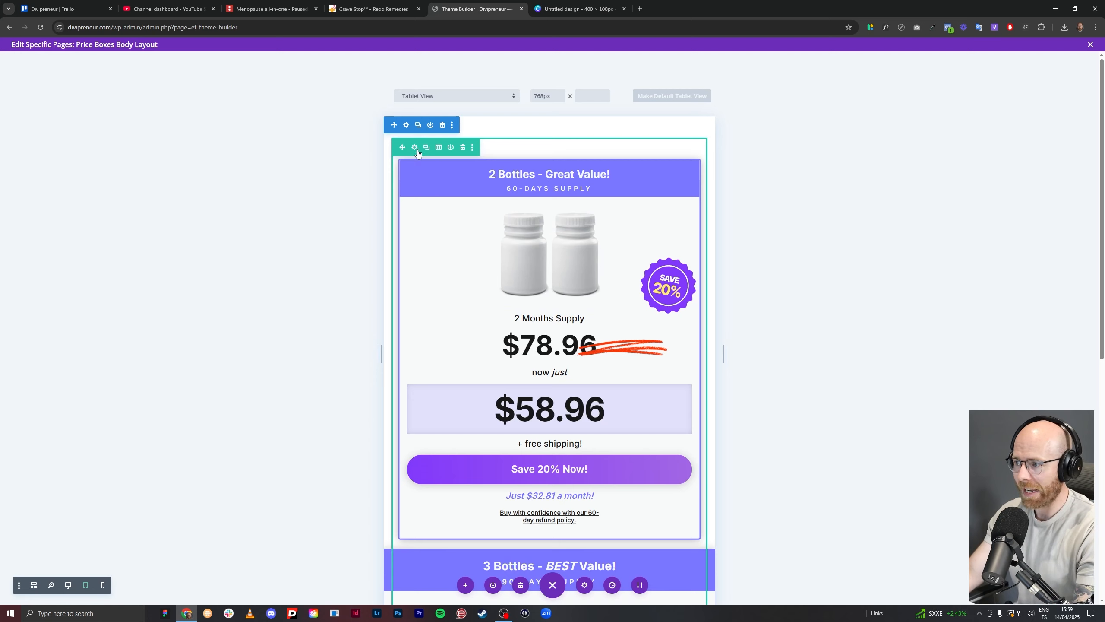
scroll(648, 323, down, 3)
scroll(644, 309, up, 3)
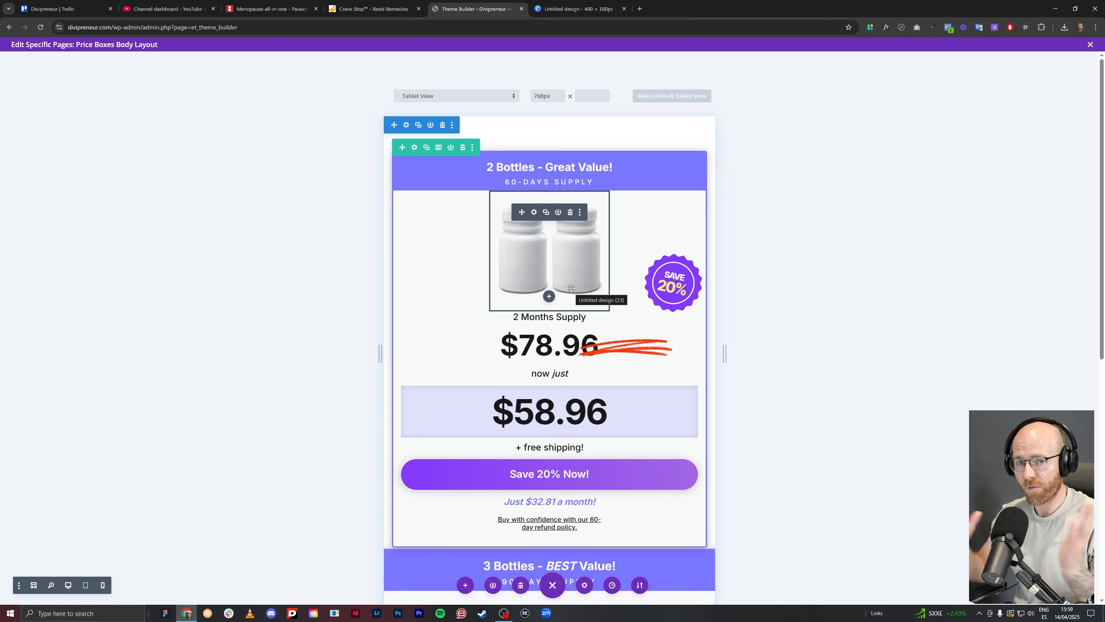
scroll(571, 288, down, 10)
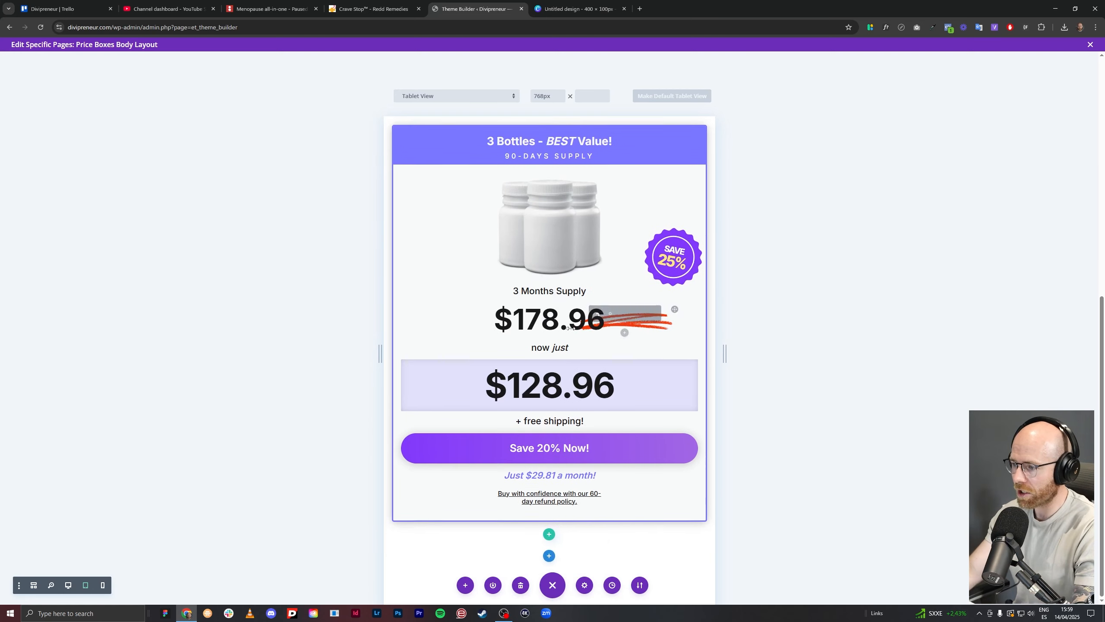
scroll(571, 329, up, 6)
scroll(571, 329, up, 4)
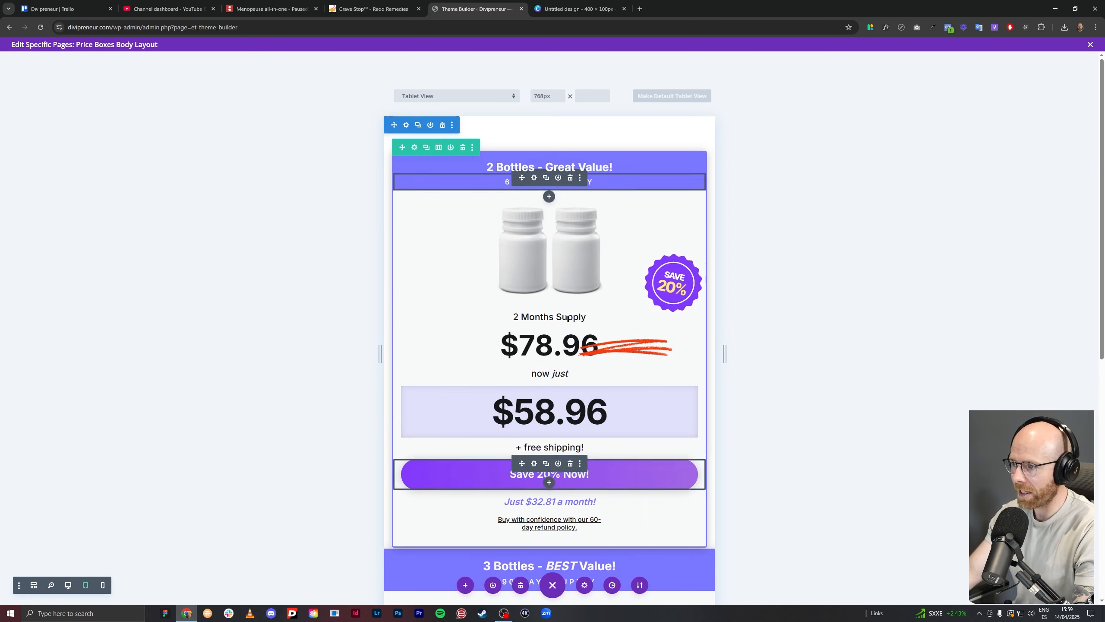
Try a tablet-only max width of 400px on the row holding both price boxes.
click(413, 148)
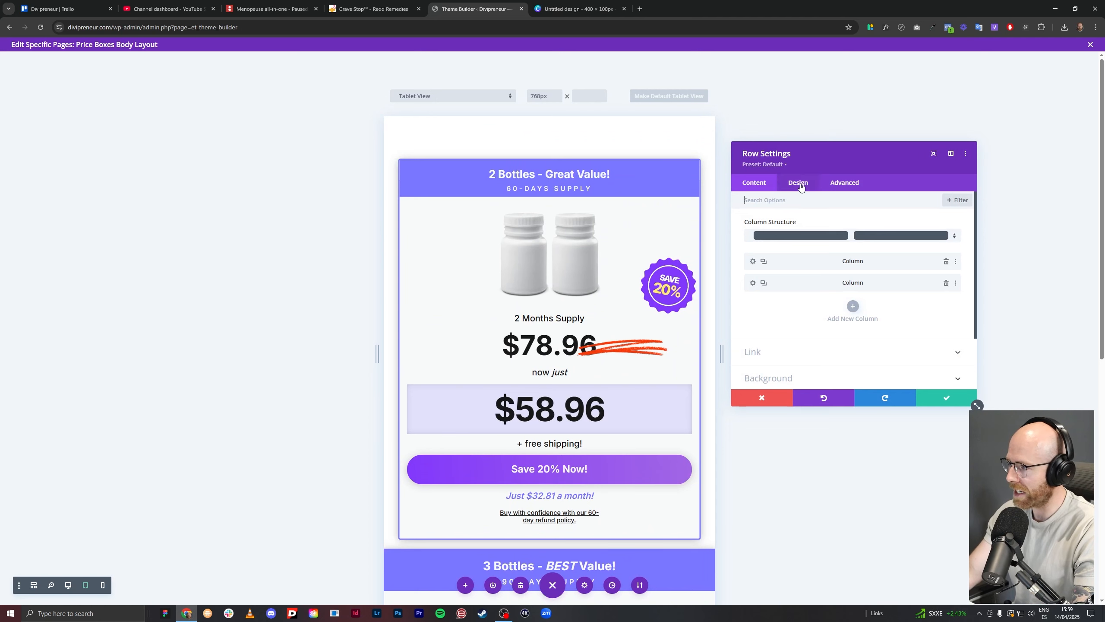
click(798, 184)
click(794, 220)
scroll(796, 244, down, 3)
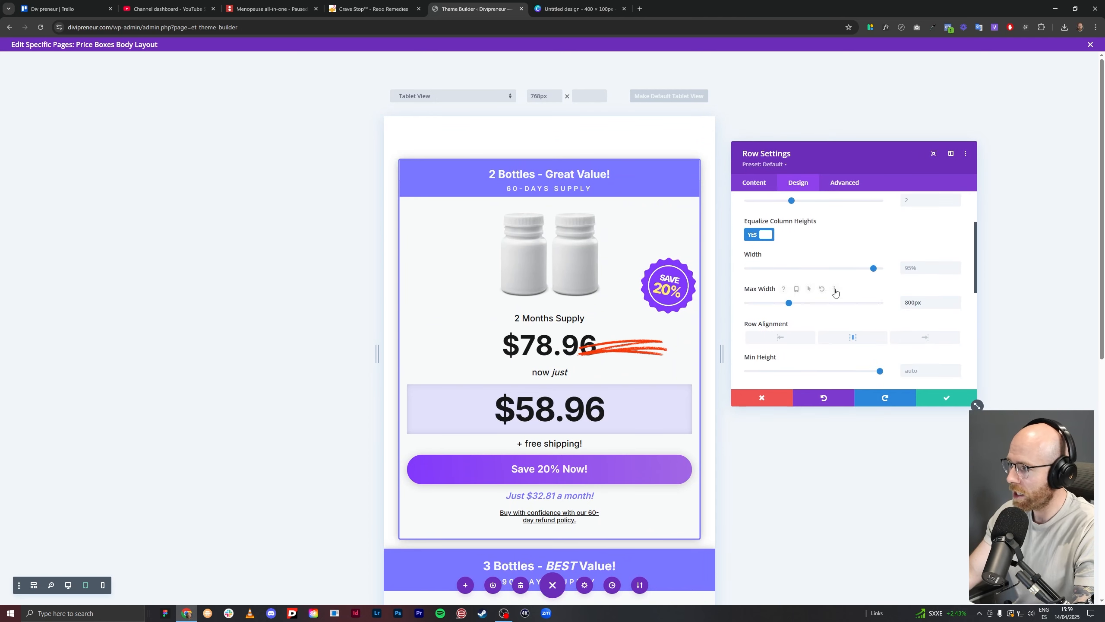
click(795, 289)
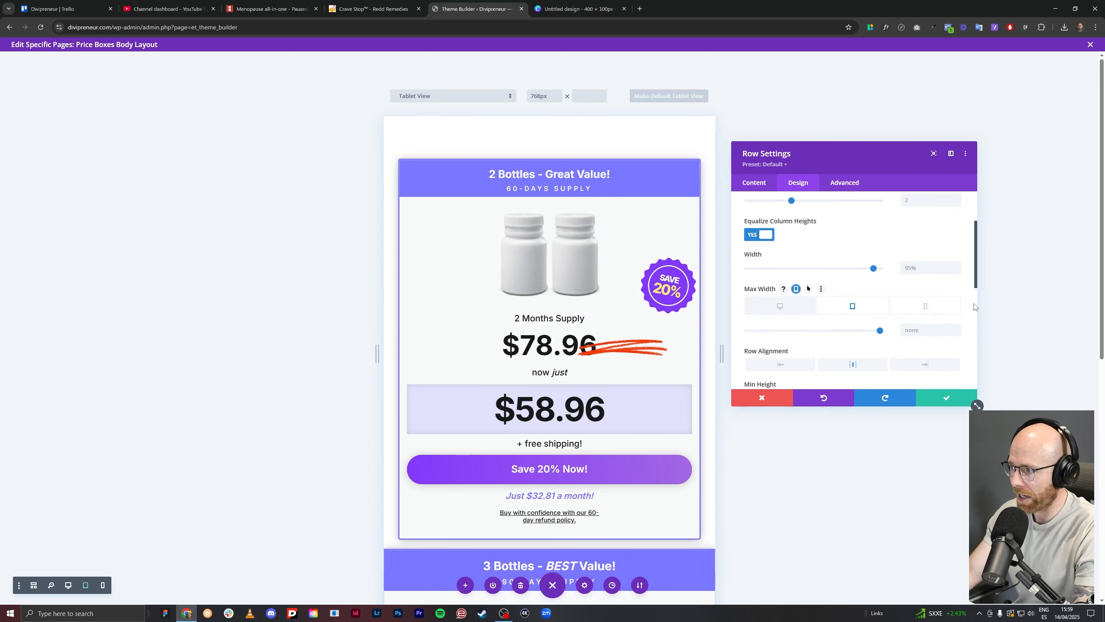
click(916, 324)
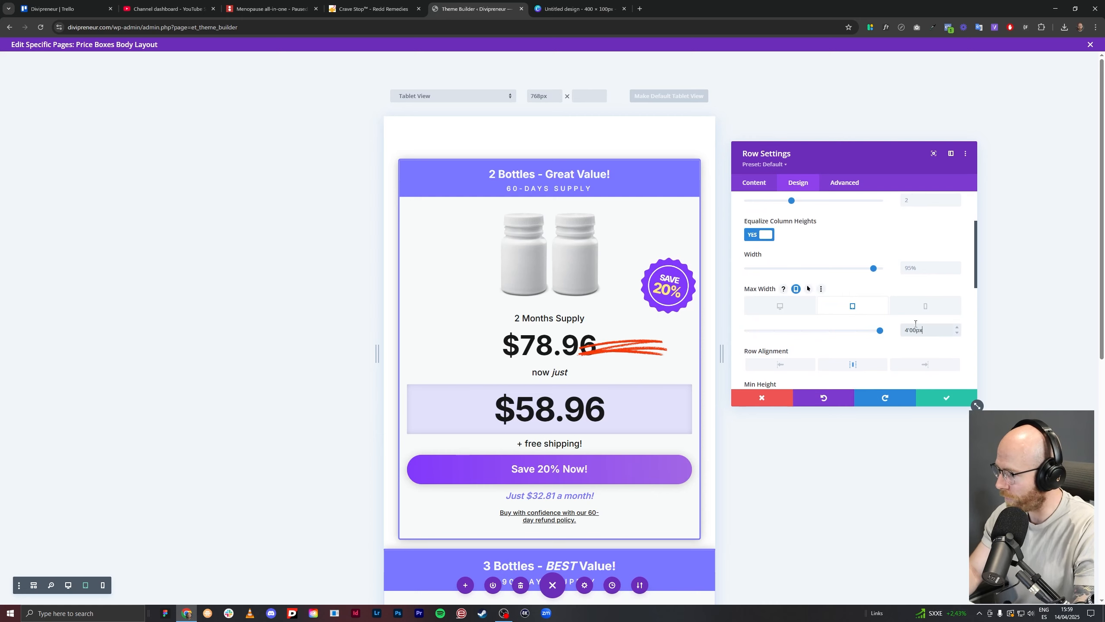
key(Delete)
key(Delete)
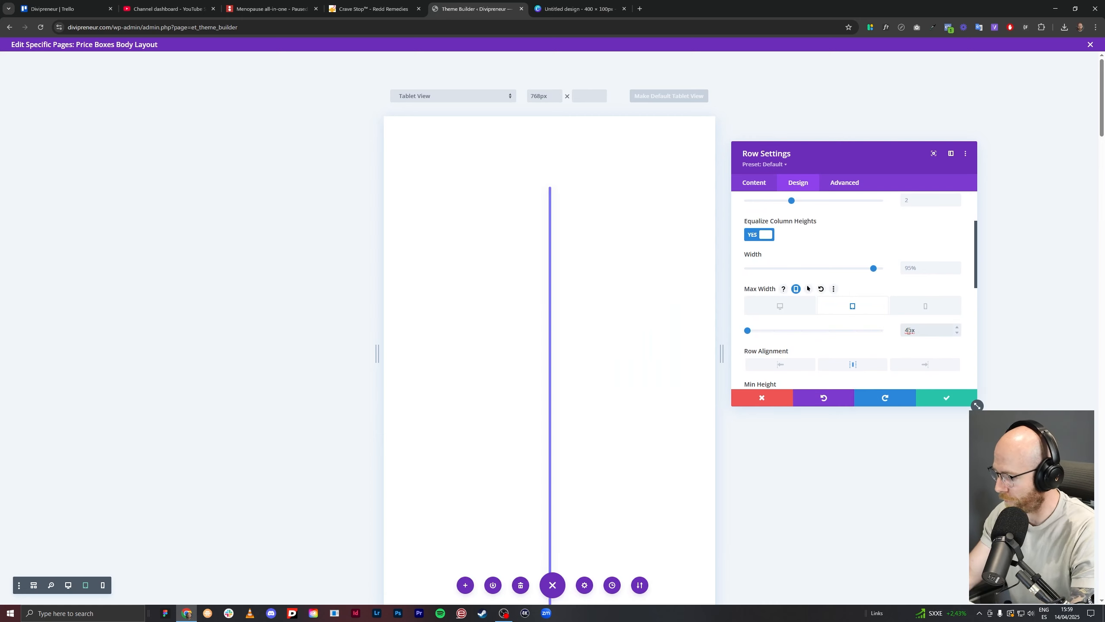
text(00)
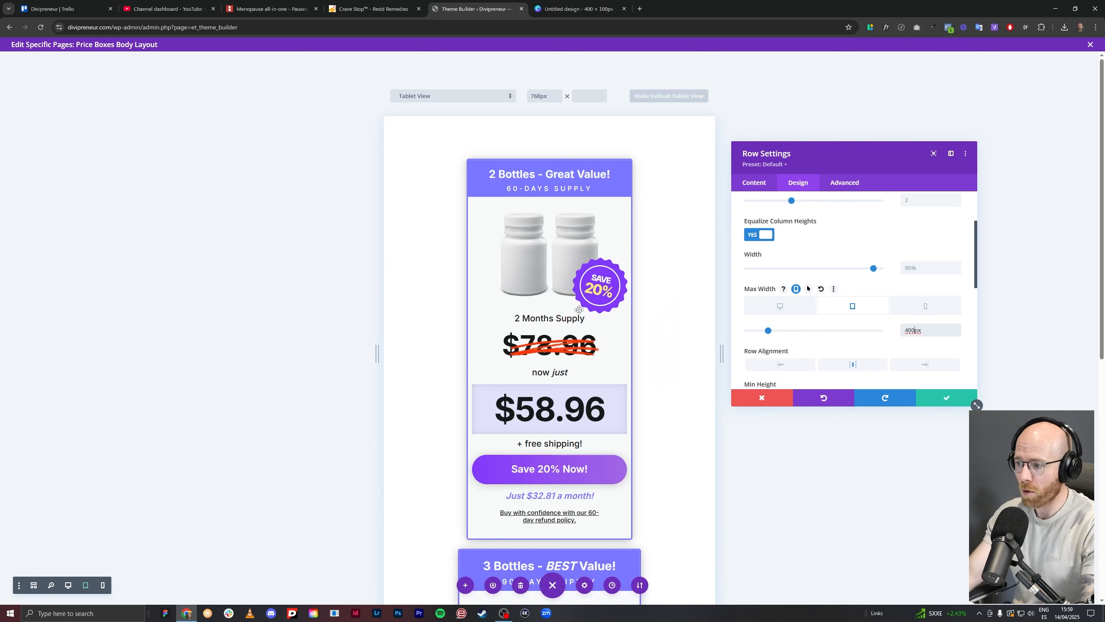
Try scaling the row to 102% for tablet with Transform, and discard the row's unsaved changes.
scroll(584, 309, down, 3)
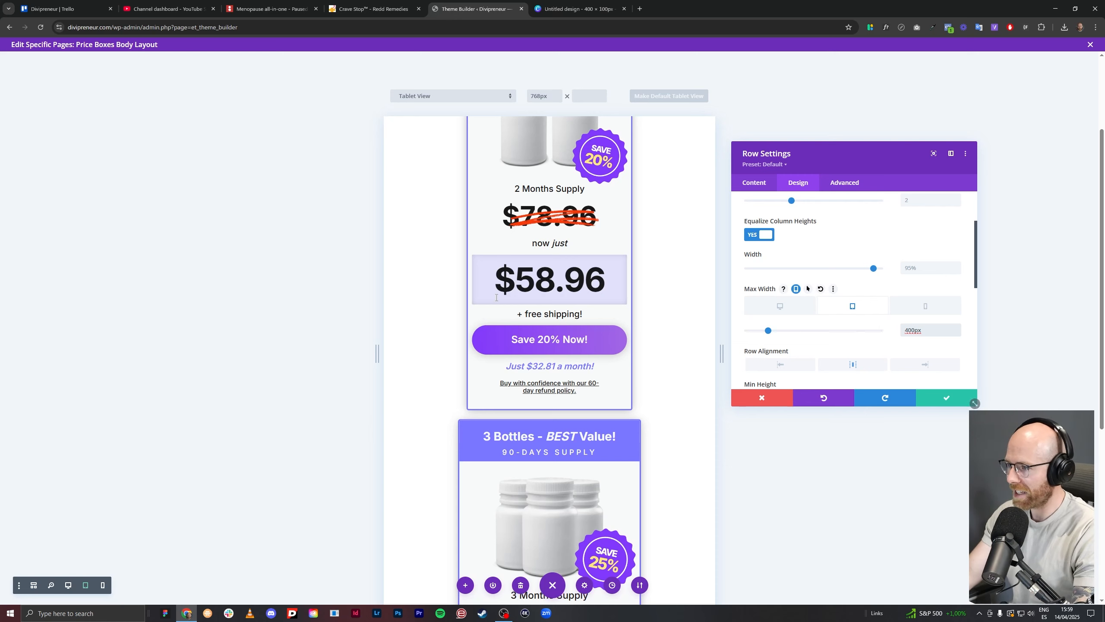
scroll(810, 314, down, 2)
scroll(809, 315, down, 5)
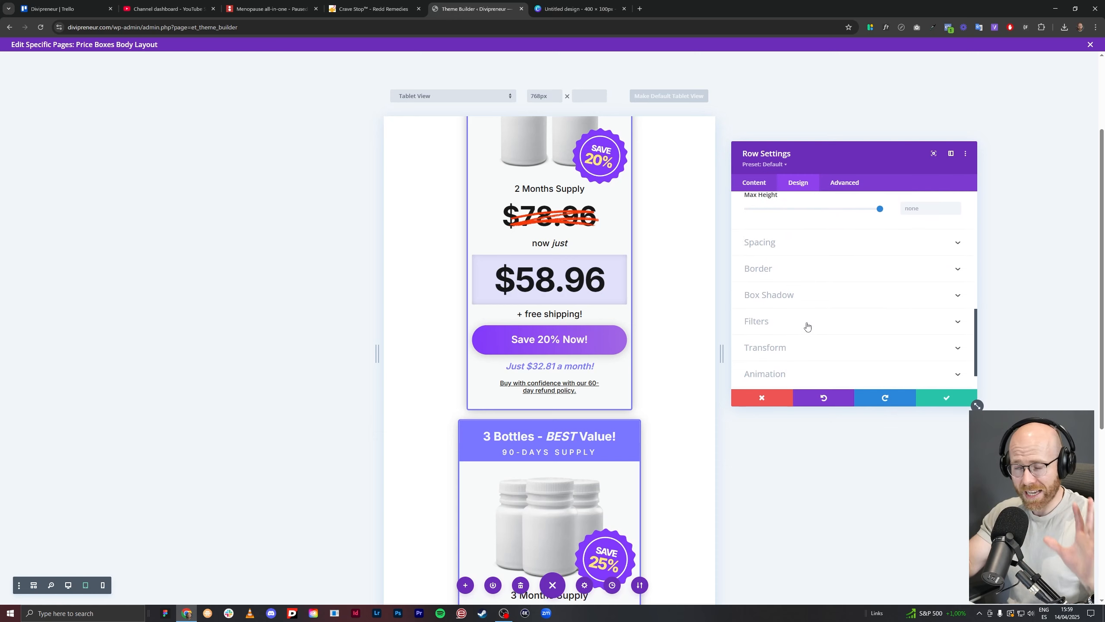
click(791, 350)
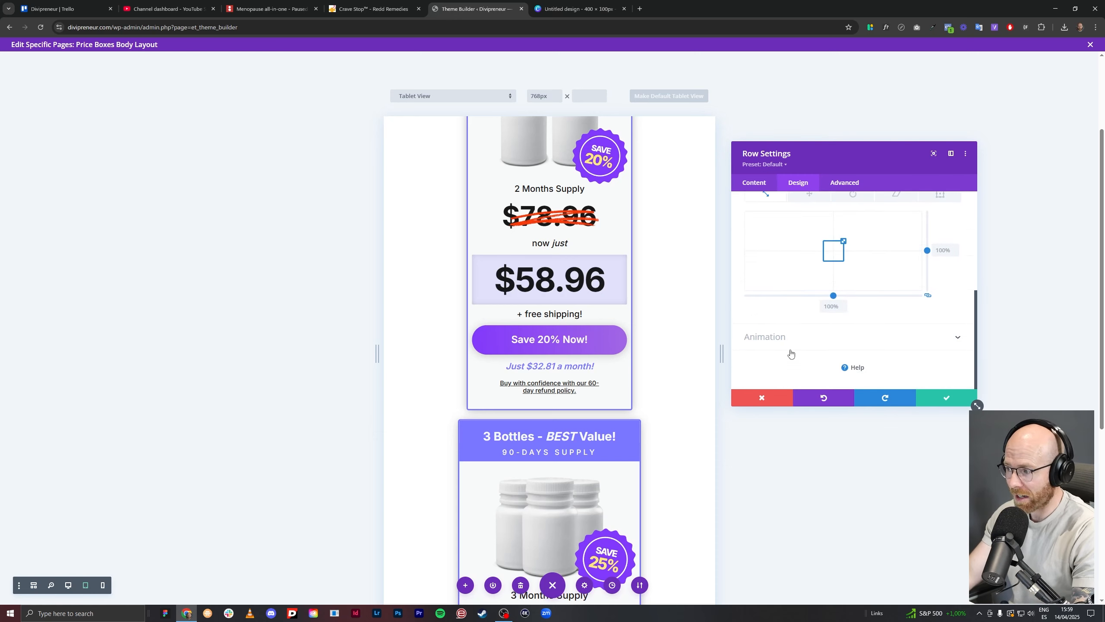
click(795, 222)
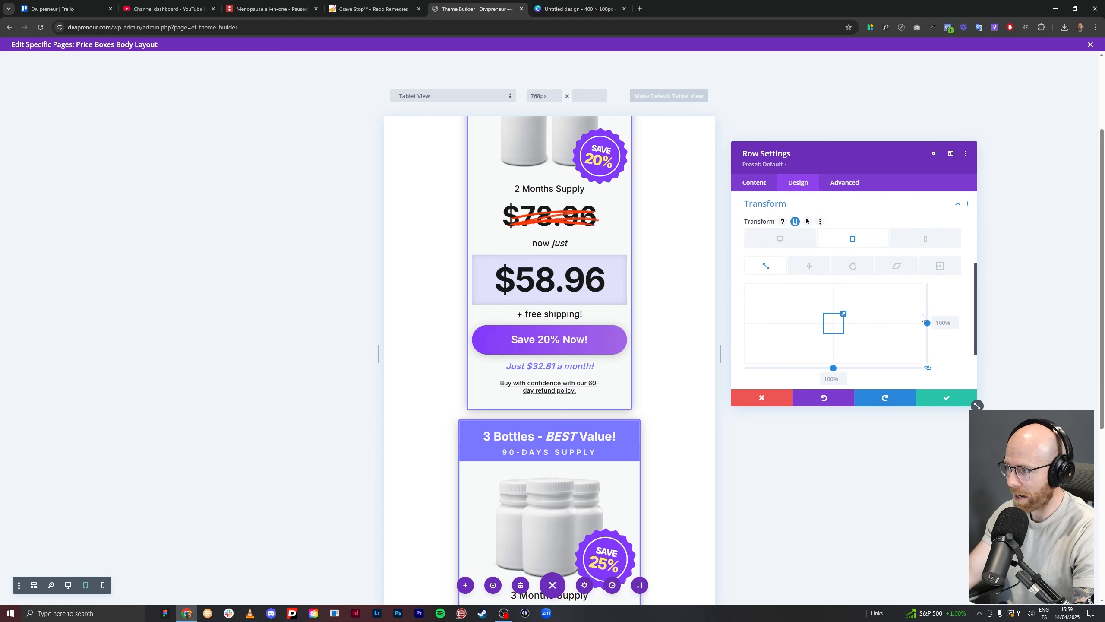
drag(927, 324, 928, 325)
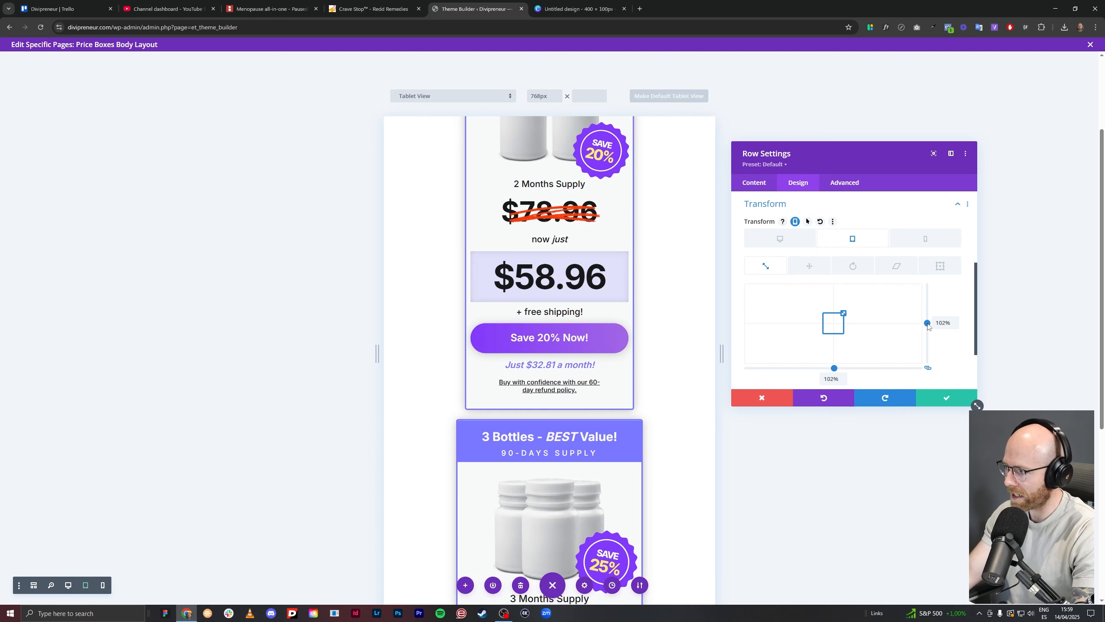
click(770, 396)
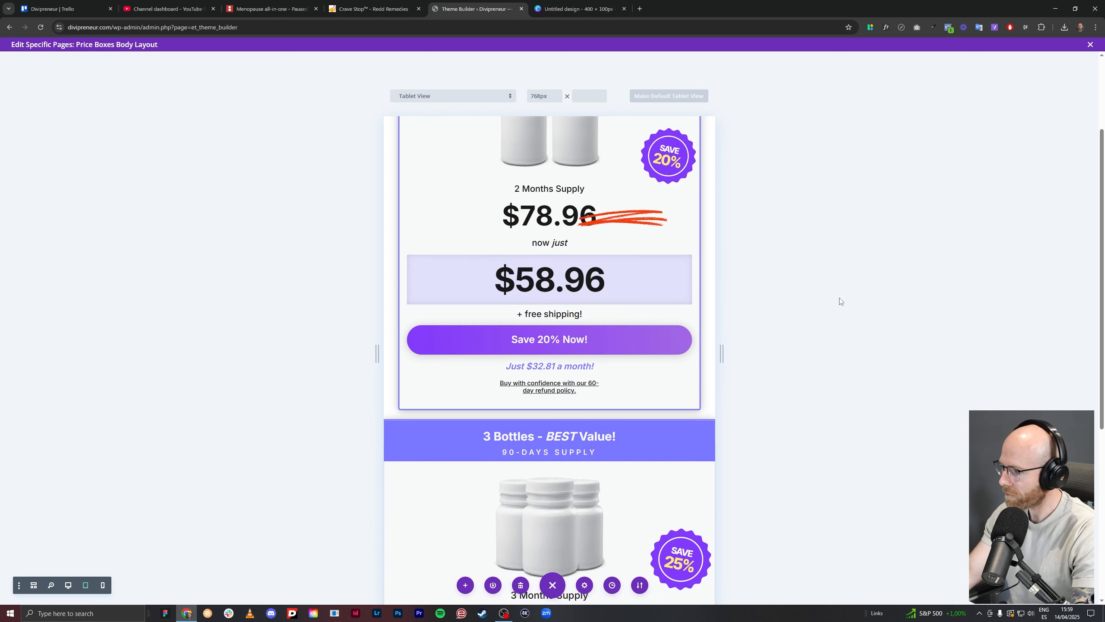
Set the price box row's tablet max width to 400px and return to the row's column list.
scroll(534, 231, up, 3)
click(417, 148)
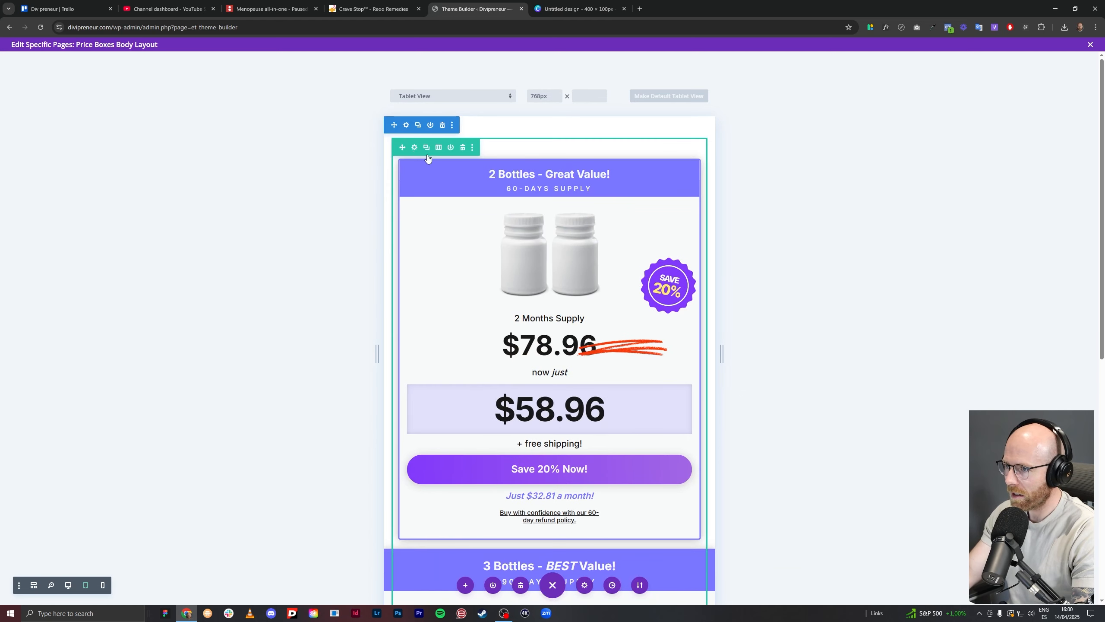
click(788, 179)
click(765, 225)
scroll(884, 285, down, 3)
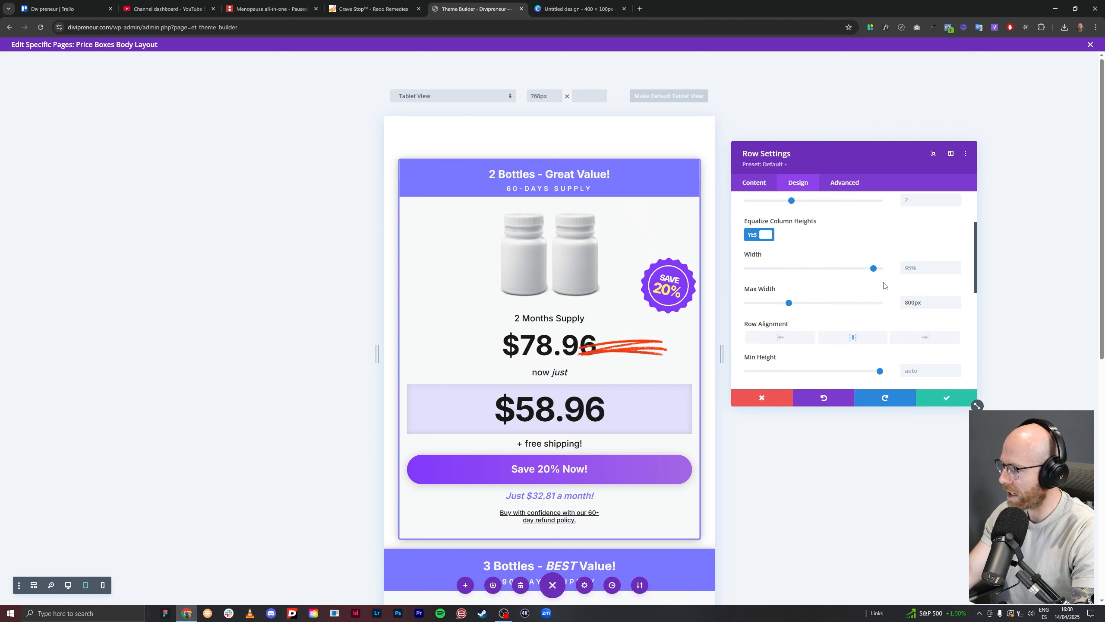
click(796, 290)
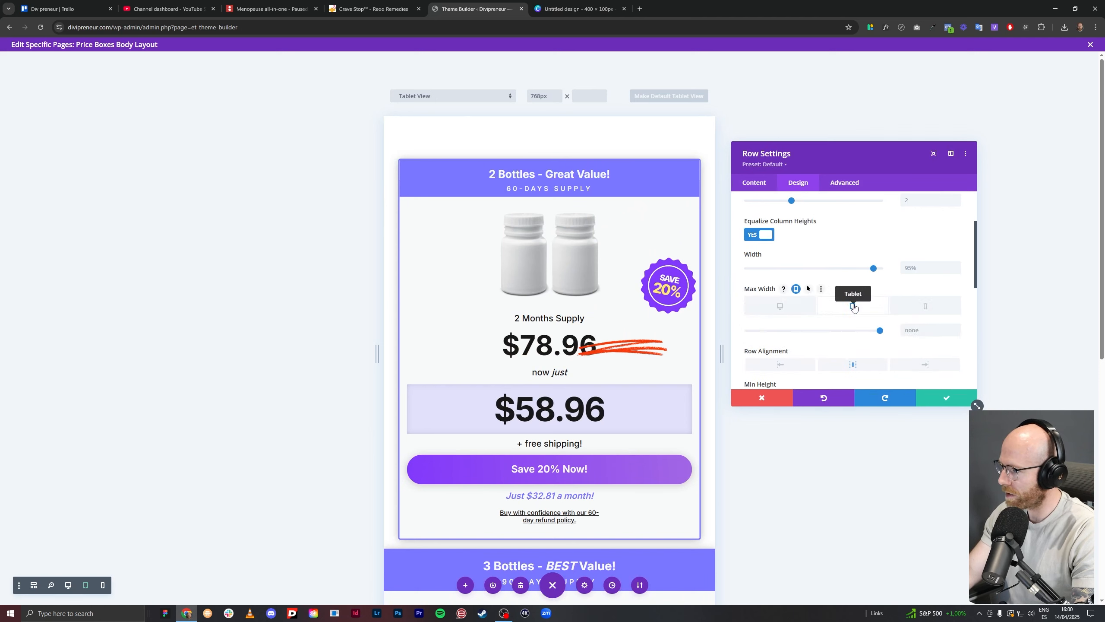
text(400px)
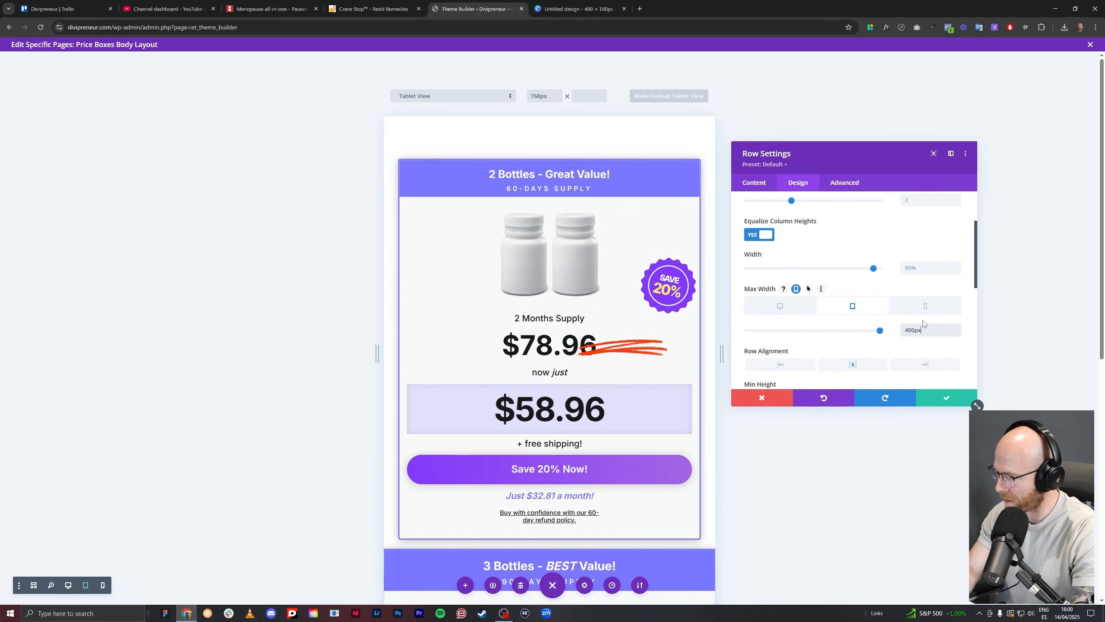
click(768, 183)
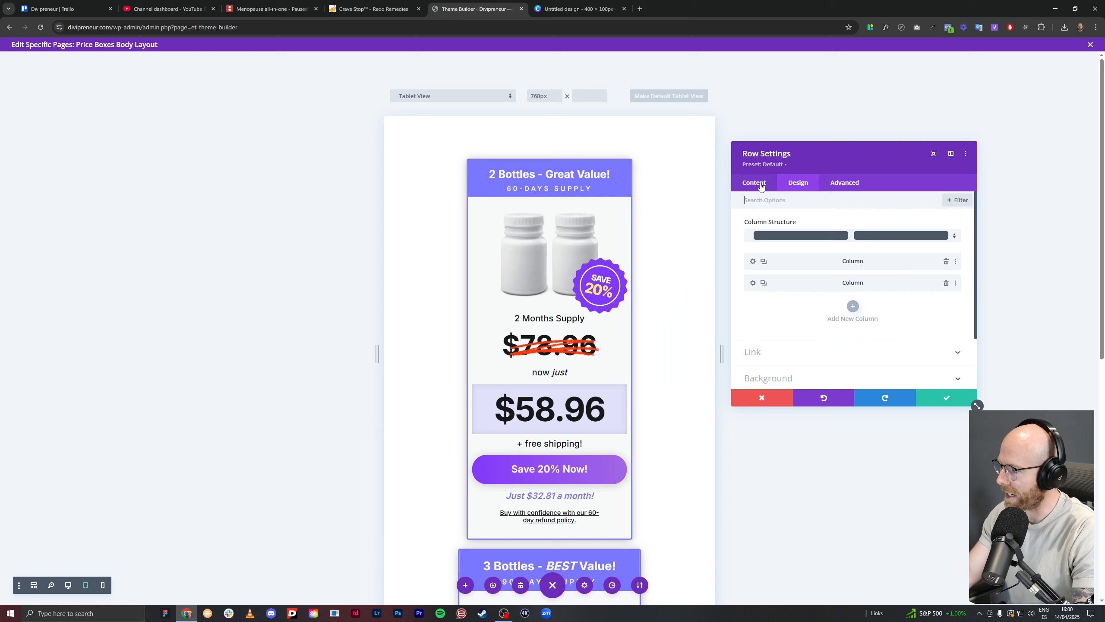
Scale the 2 Bottles column back up to full size for tablet only with Transform, and save the column settings.
click(752, 261)
click(798, 183)
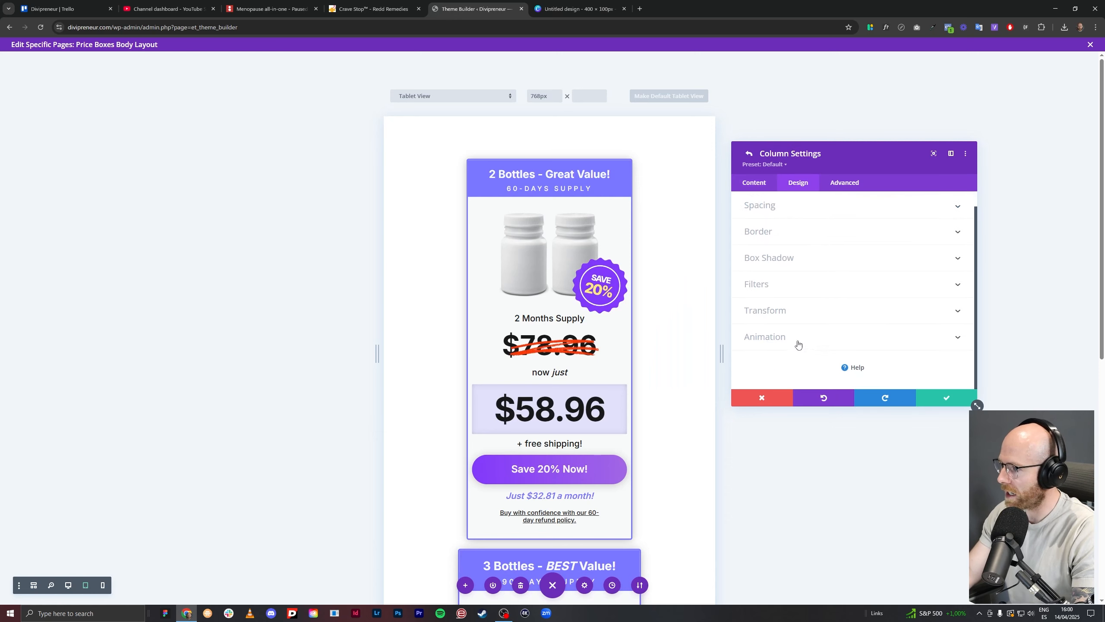
click(800, 320)
scroll(800, 321, down, 1)
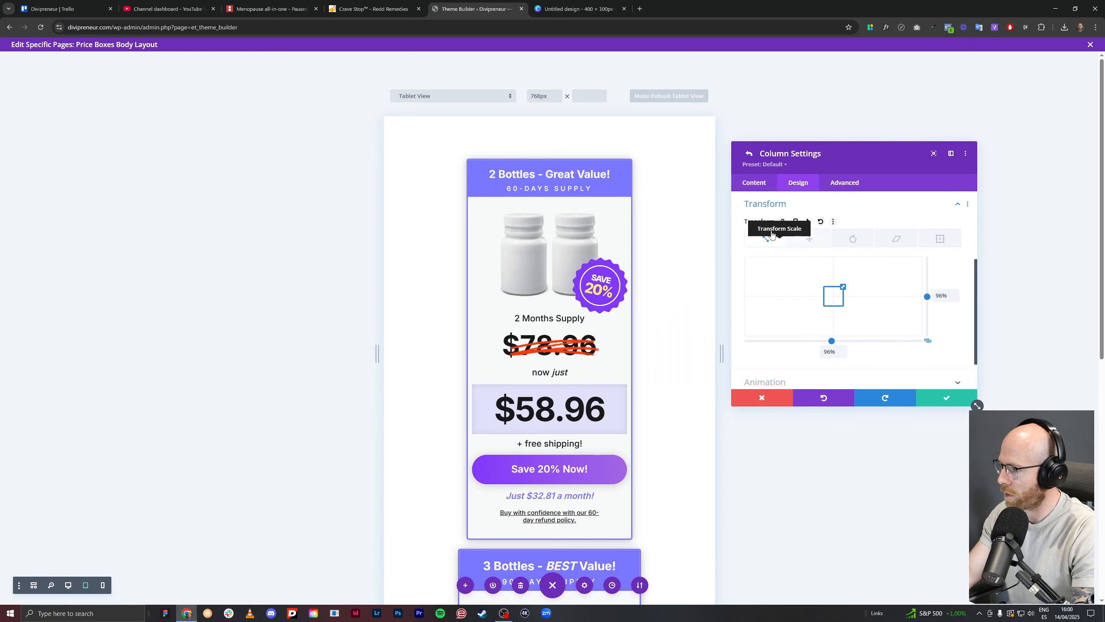
click(794, 221)
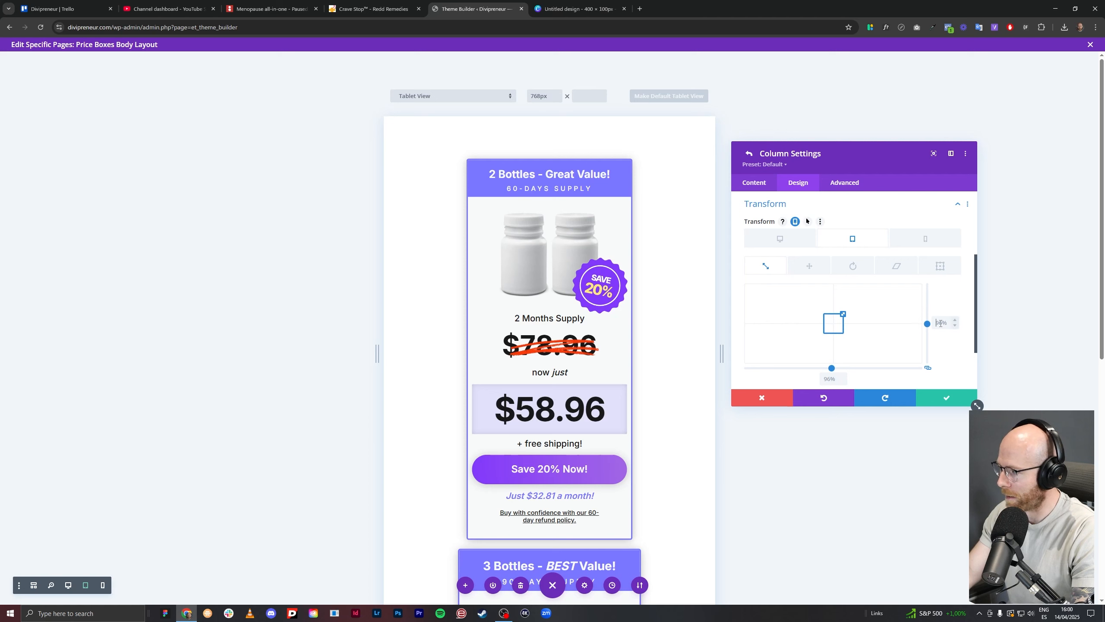
click(945, 396)
Set the 3 Bottles column's tablet-only Transform scale to 100%, check the spacing between both boxes, and save the column settings.
click(752, 284)
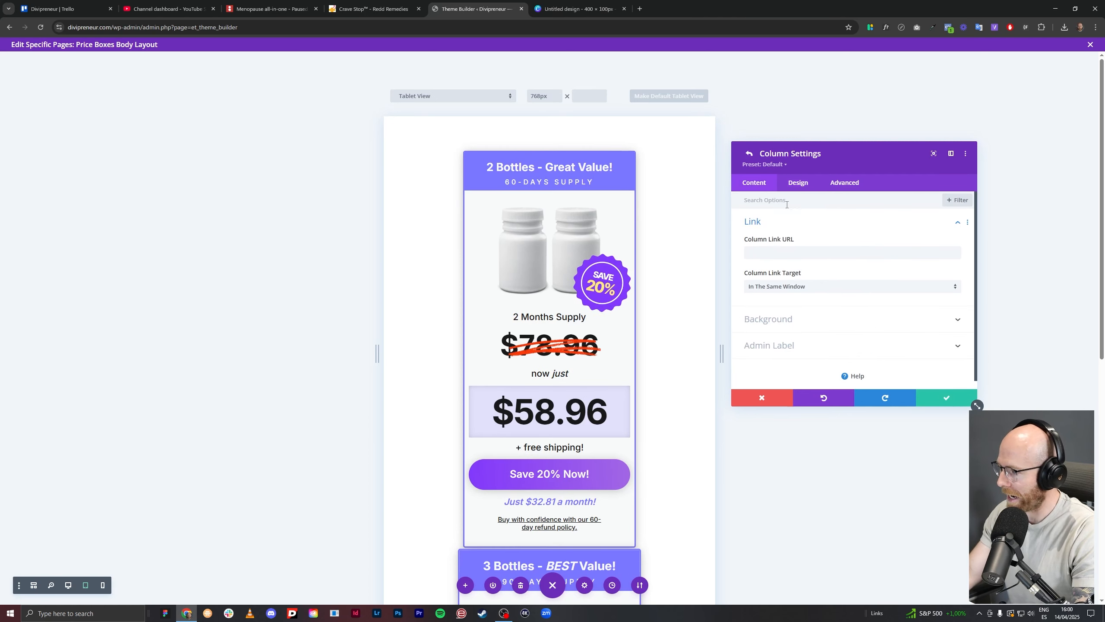
click(797, 183)
click(792, 313)
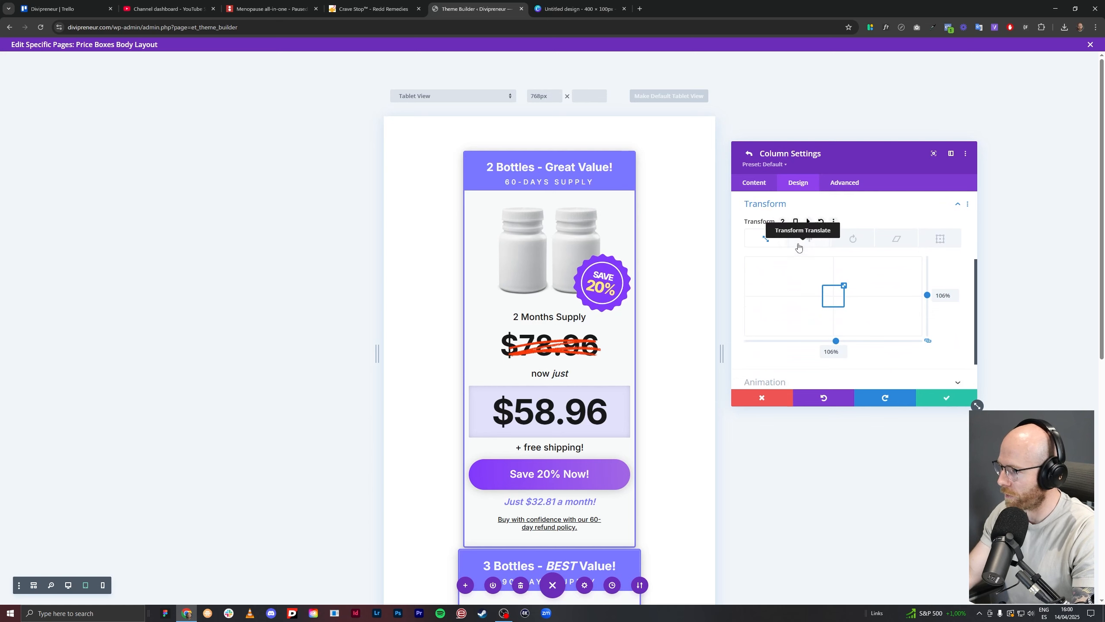
click(792, 223)
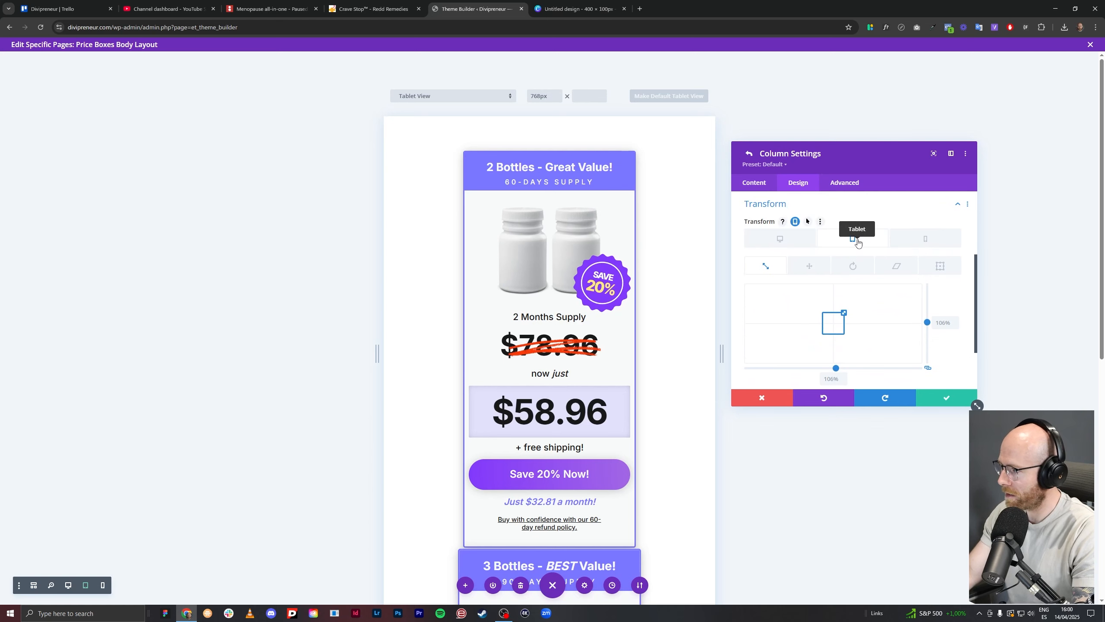
click(940, 323)
text(100)
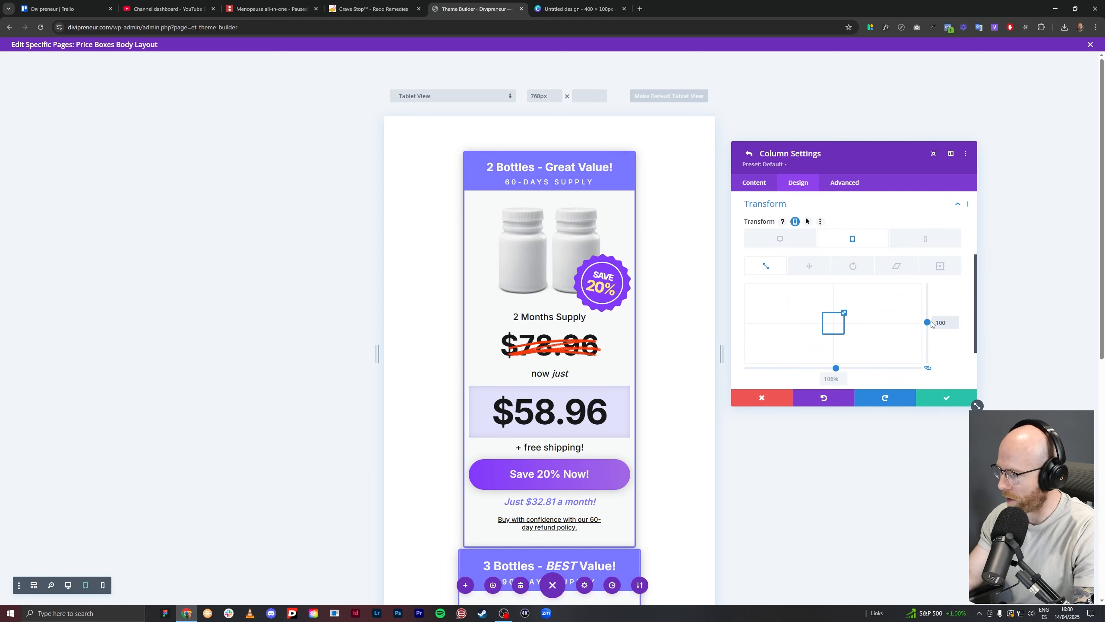
scroll(545, 301, down, 6)
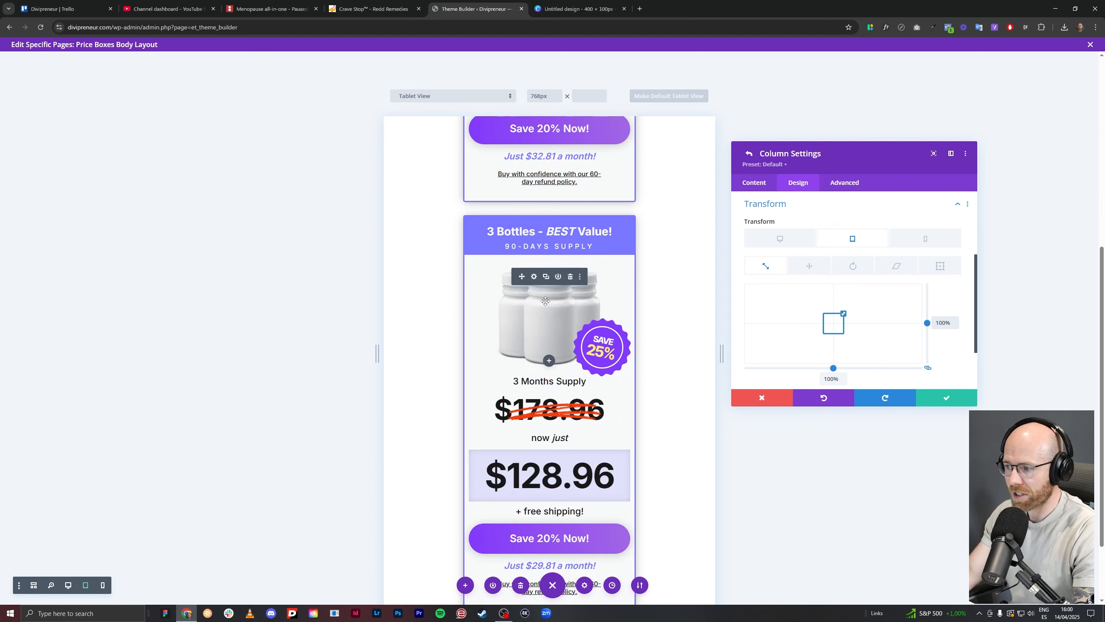
scroll(545, 301, up, 8)
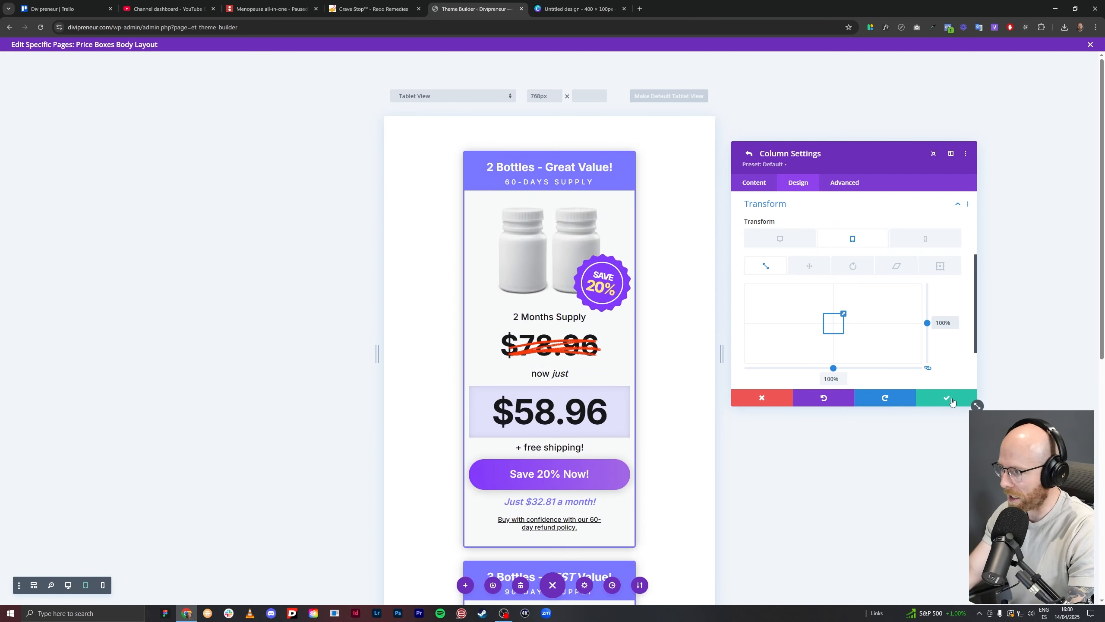
click(947, 397)
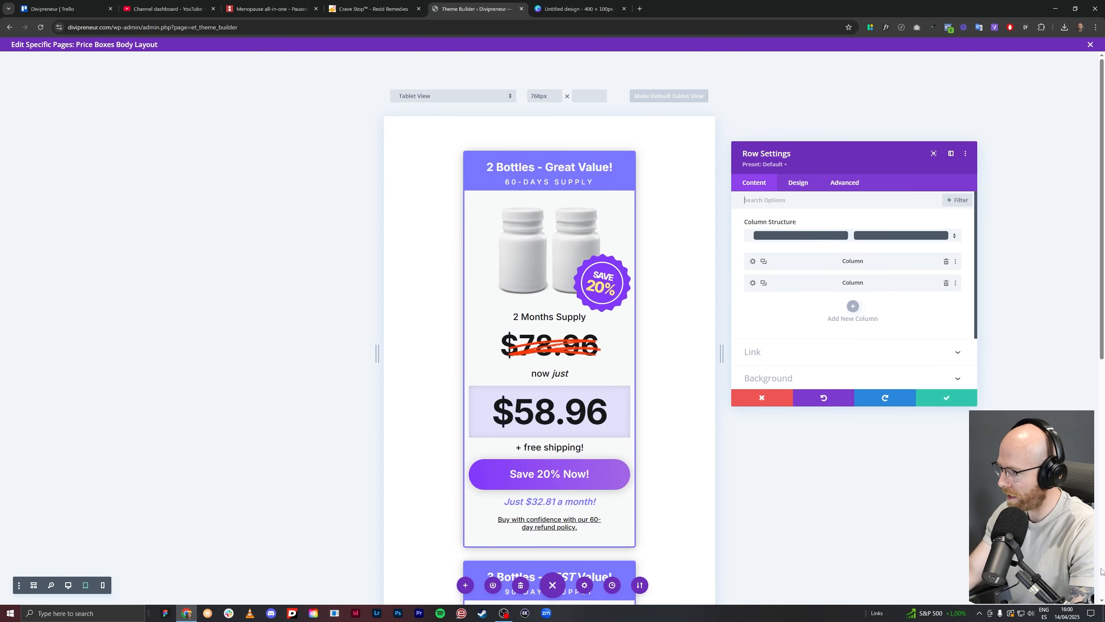
Switch to the phone preview and widen it to about 478px to check the badge placement at larger phone widths.
click(102, 585)
scroll(601, 362, up, 5)
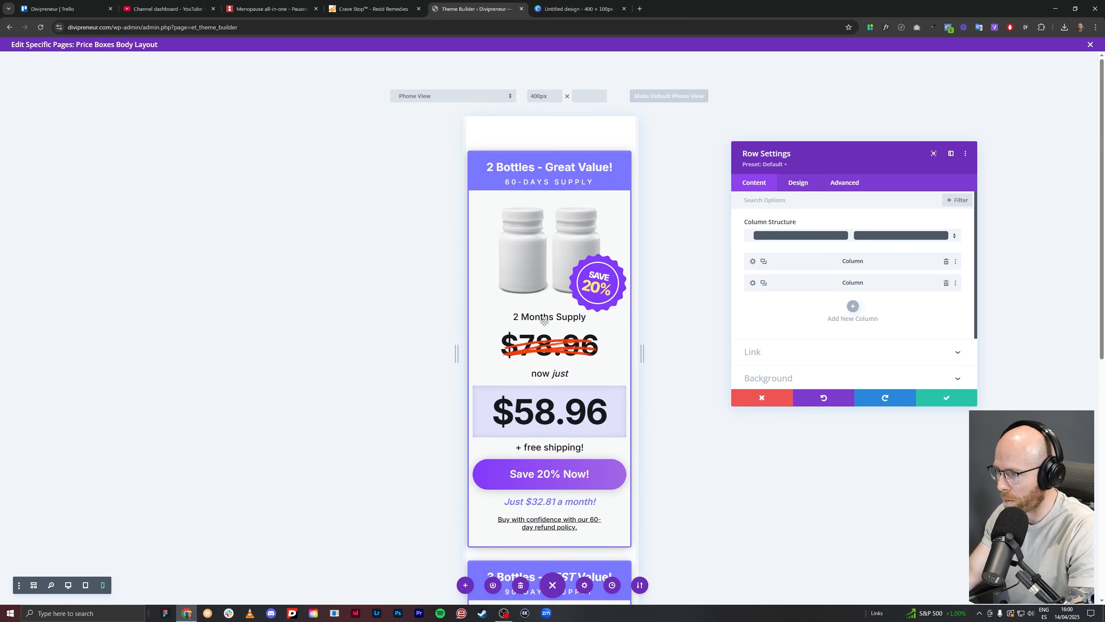
mouse_move(642, 353)
mouse_down()
mouse_move(622, 354)
mouse_move(655, 362)
mouse_move(615, 373)
mouse_move(659, 354)
mouse_up()
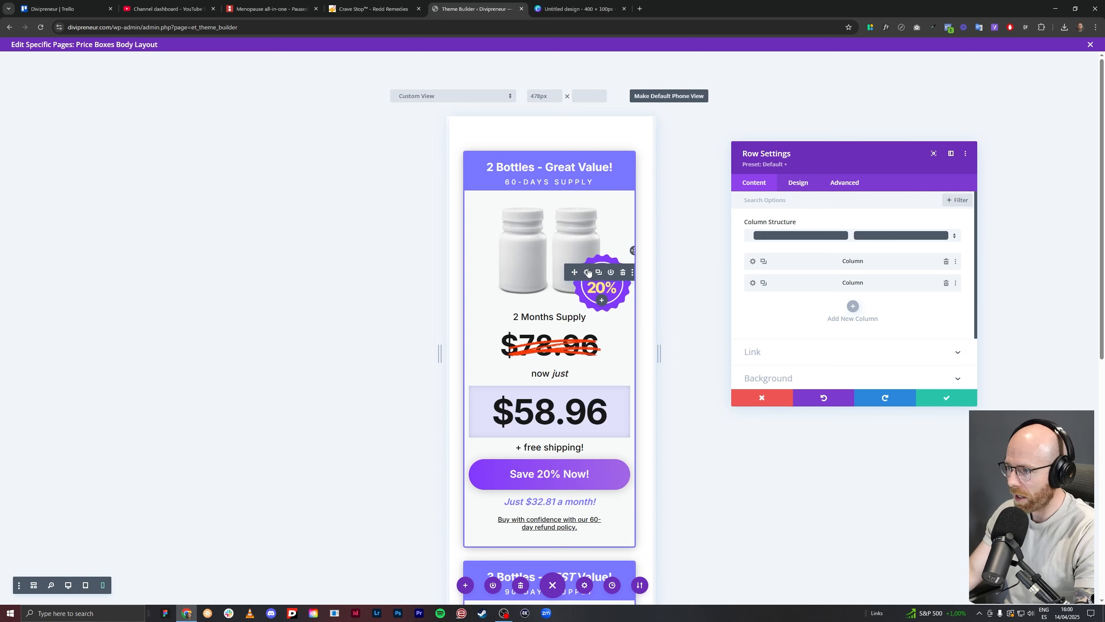
Try changing the SAVE 20% badge's phone position from Absolute to Default.
click(586, 267)
click(842, 185)
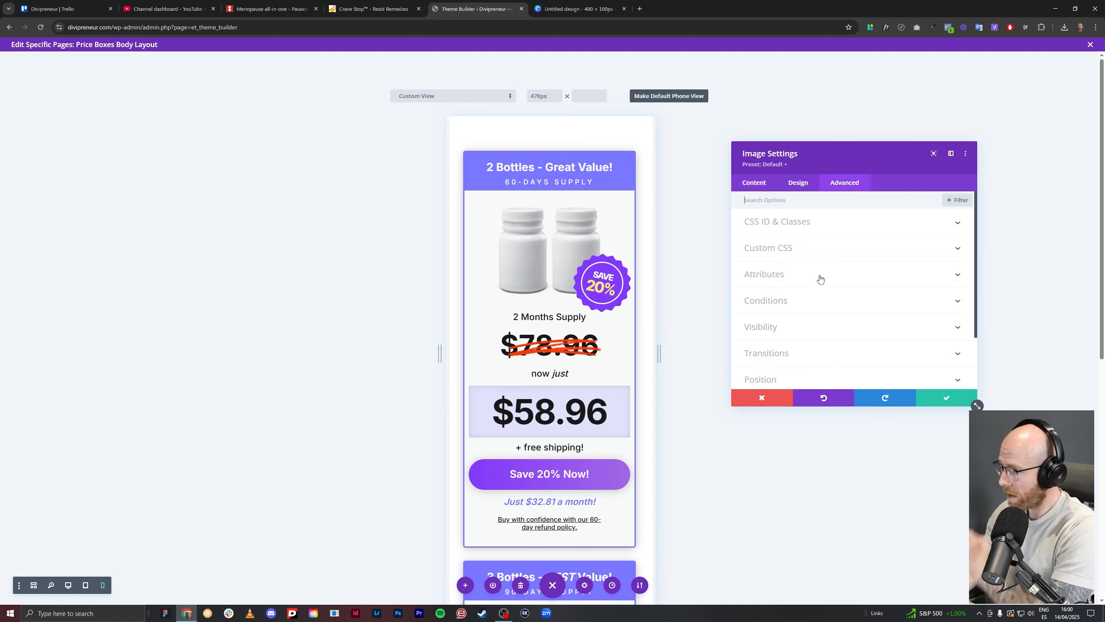
click(801, 378)
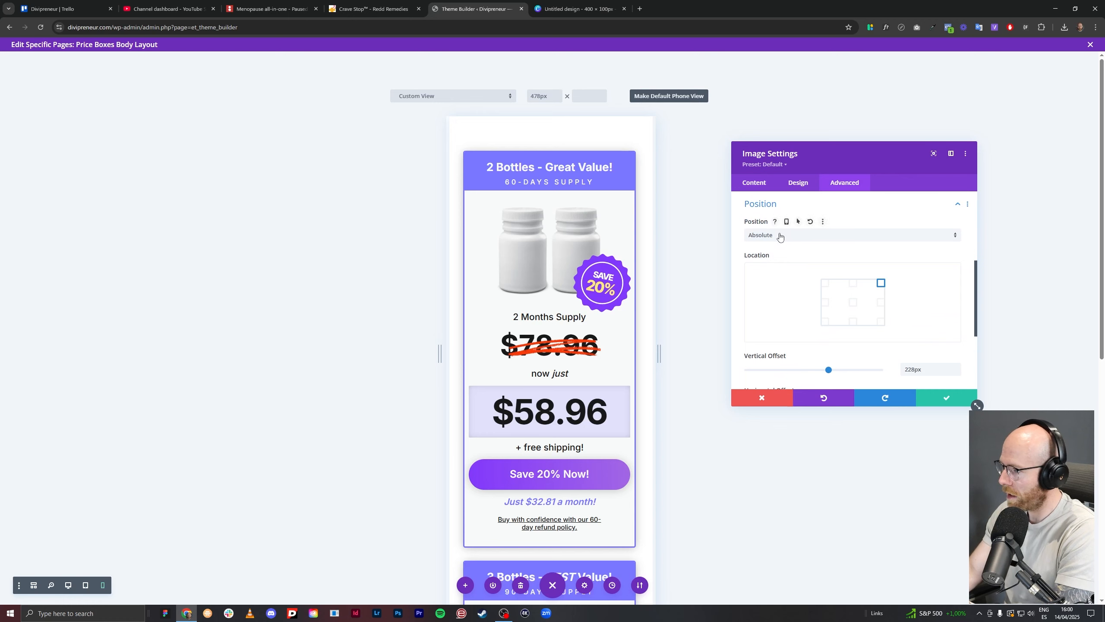
click(787, 221)
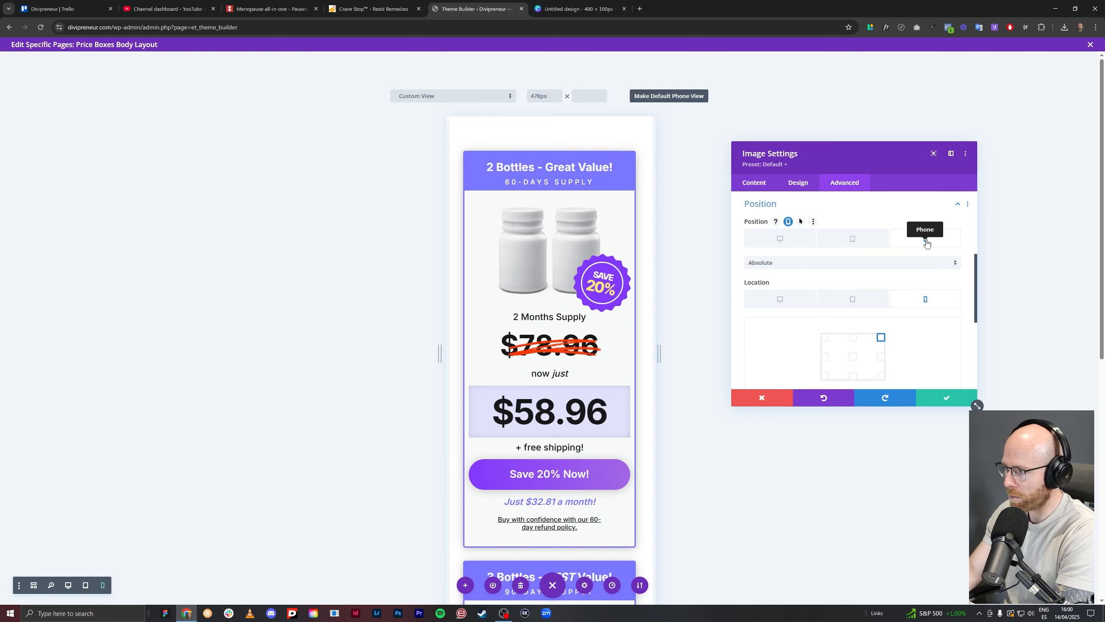
click(754, 263)
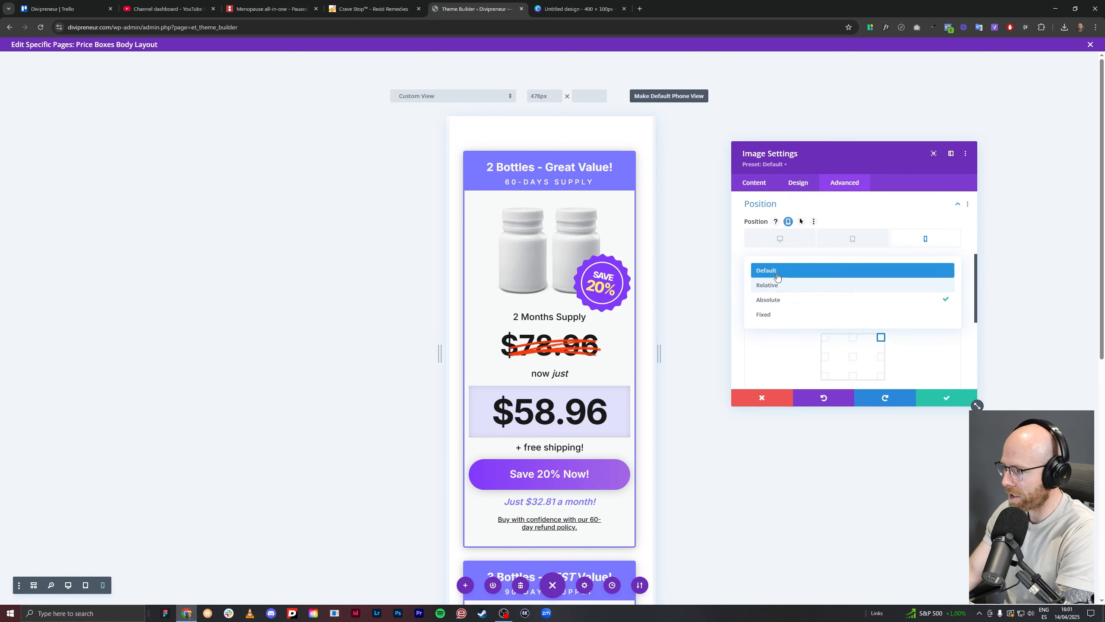
click(777, 274)
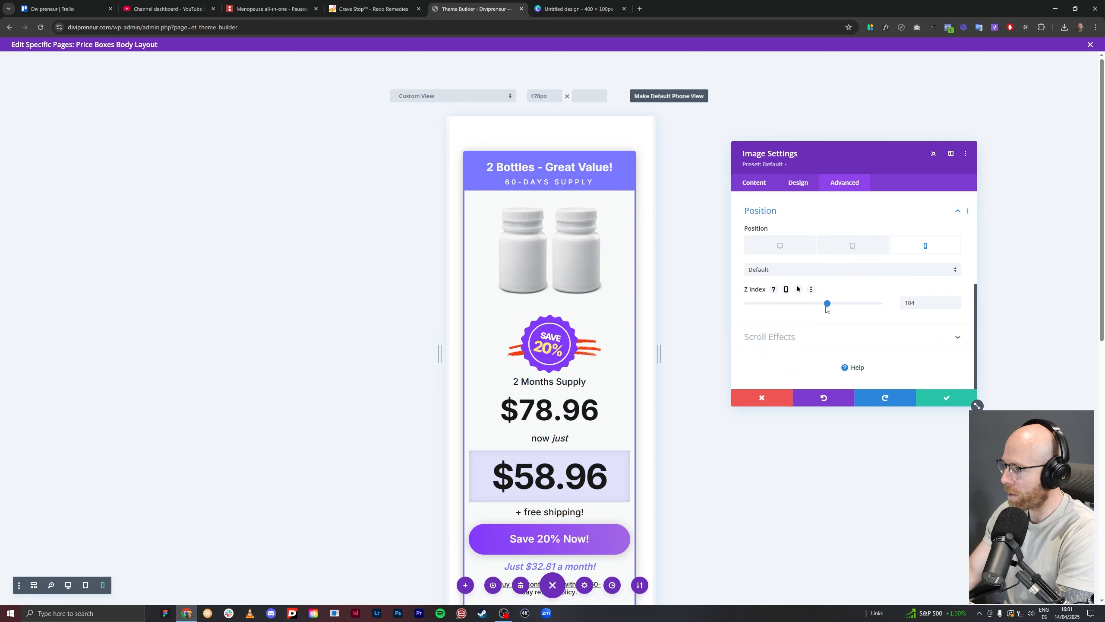
Try a top margin of -150px on the SAVE 20% badge, and discard the badge's unsaved changes.
scroll(804, 227, up, 4)
click(803, 183)
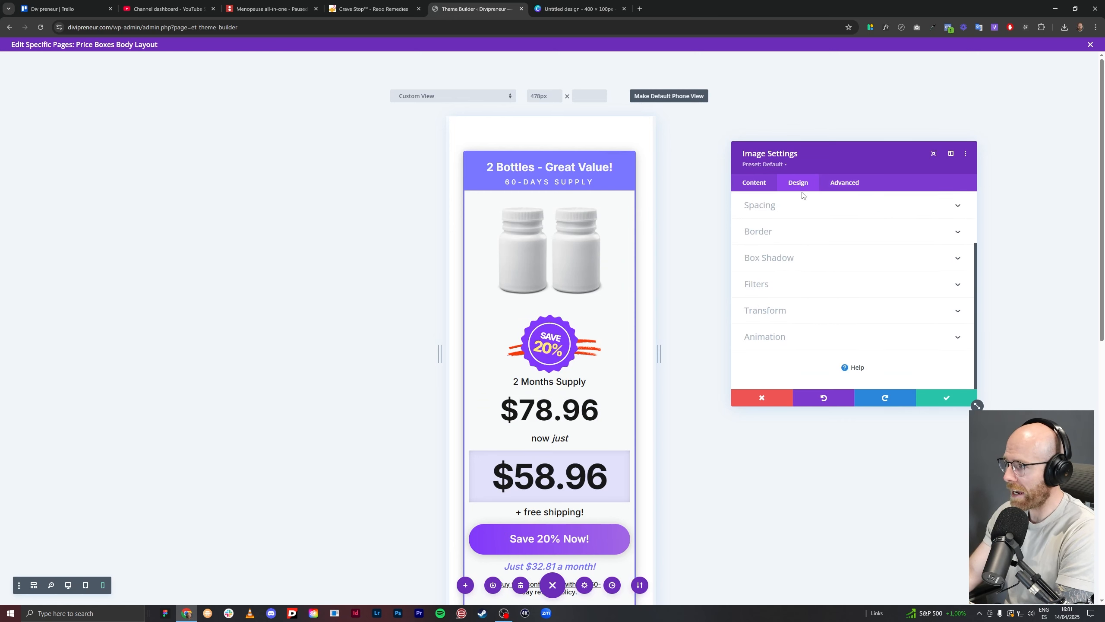
scroll(791, 262, up, 2)
click(788, 273)
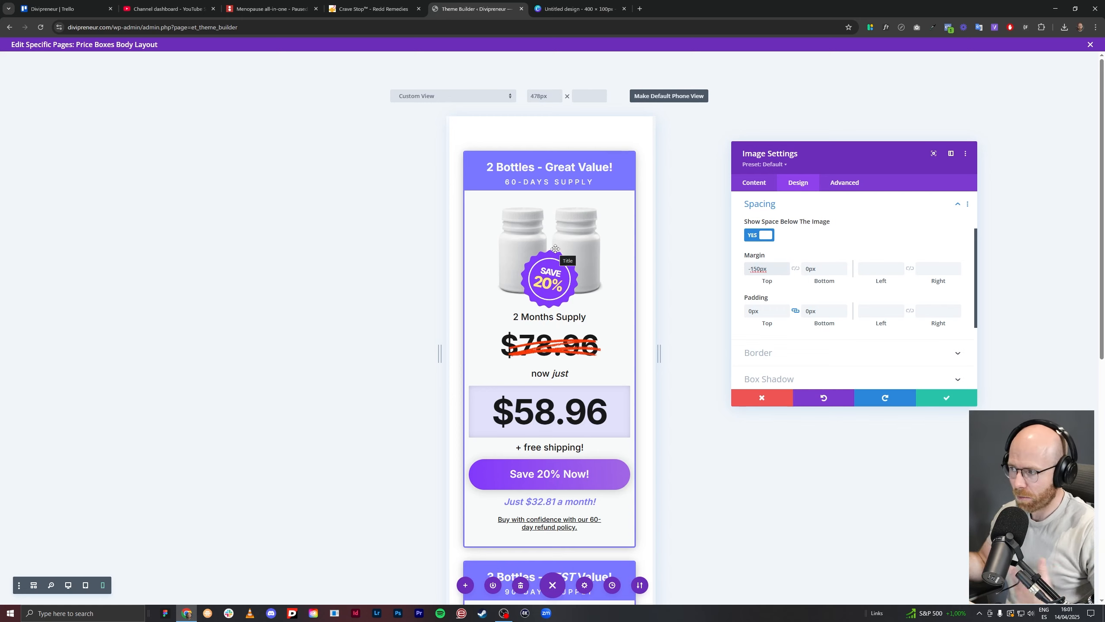
click(877, 309)
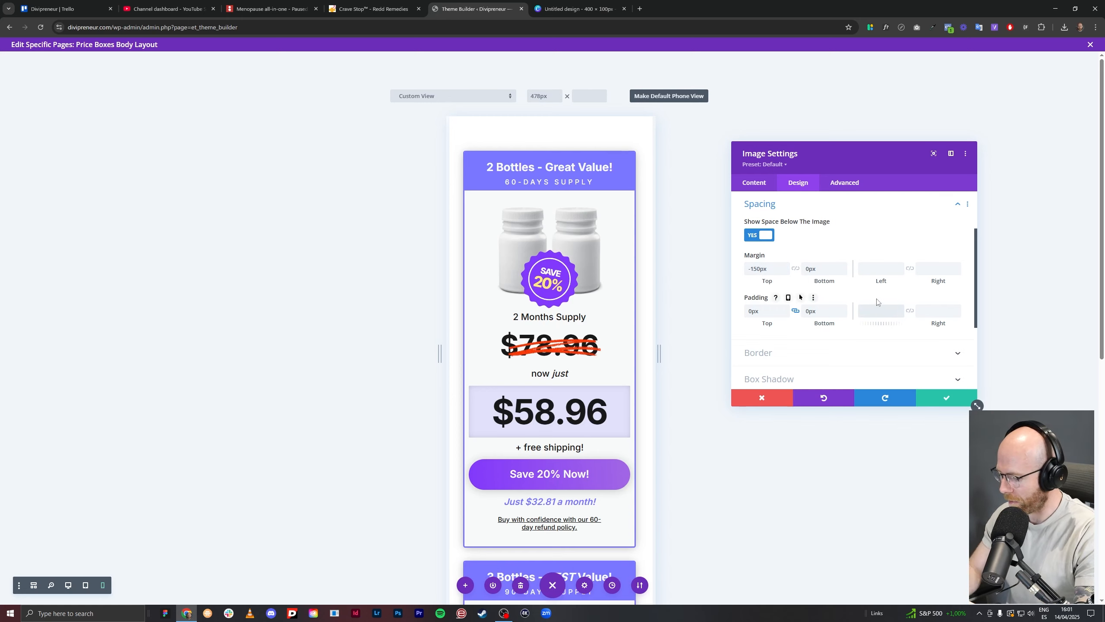
text(50px)
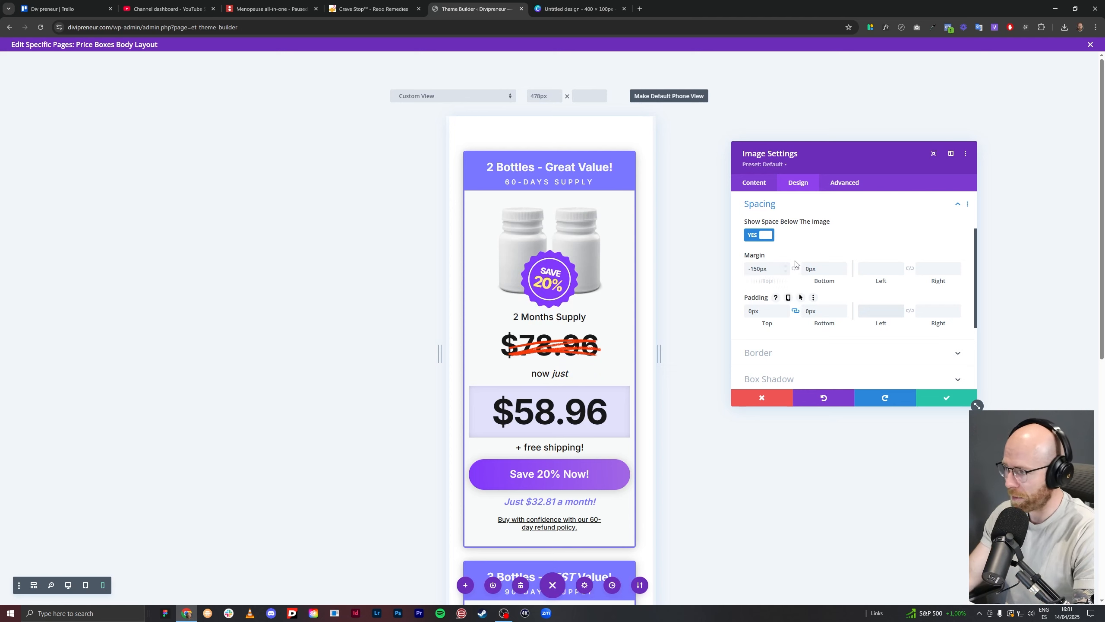
click(805, 405)
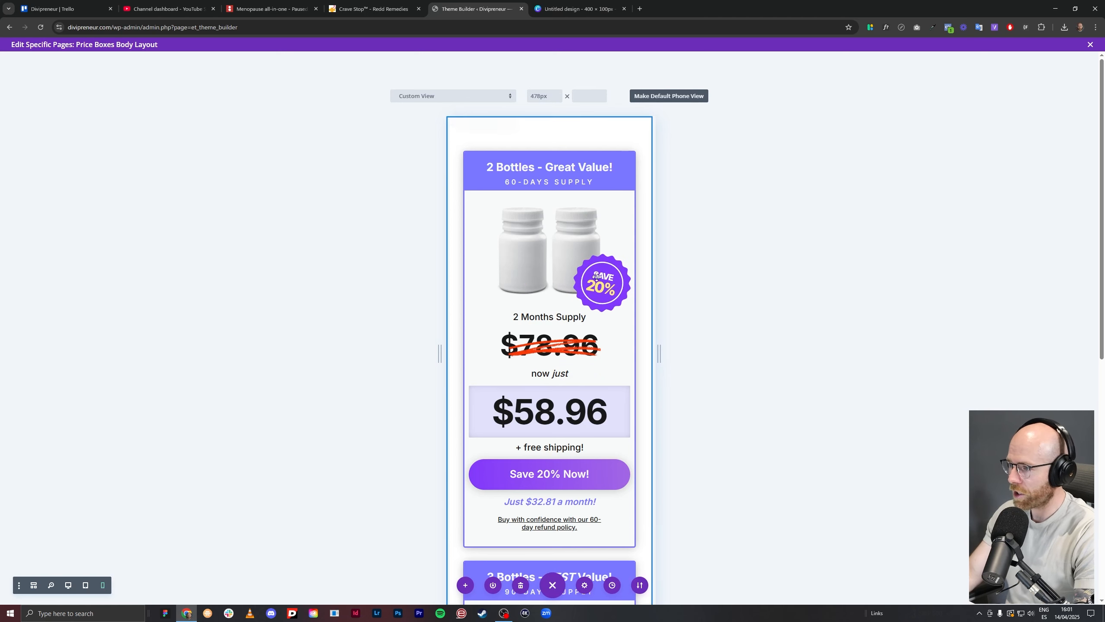
Set the SAVE 20% badge's phone-only vertical offset to 222px.
click(844, 182)
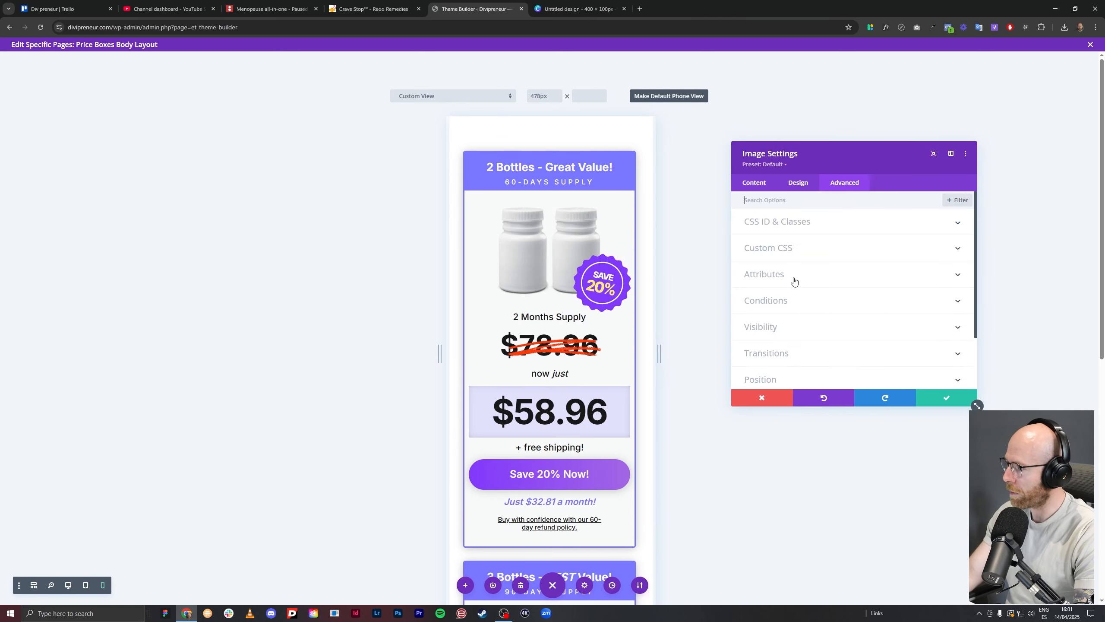
scroll(796, 305, down, 2)
click(799, 341)
scroll(853, 307, down, 1)
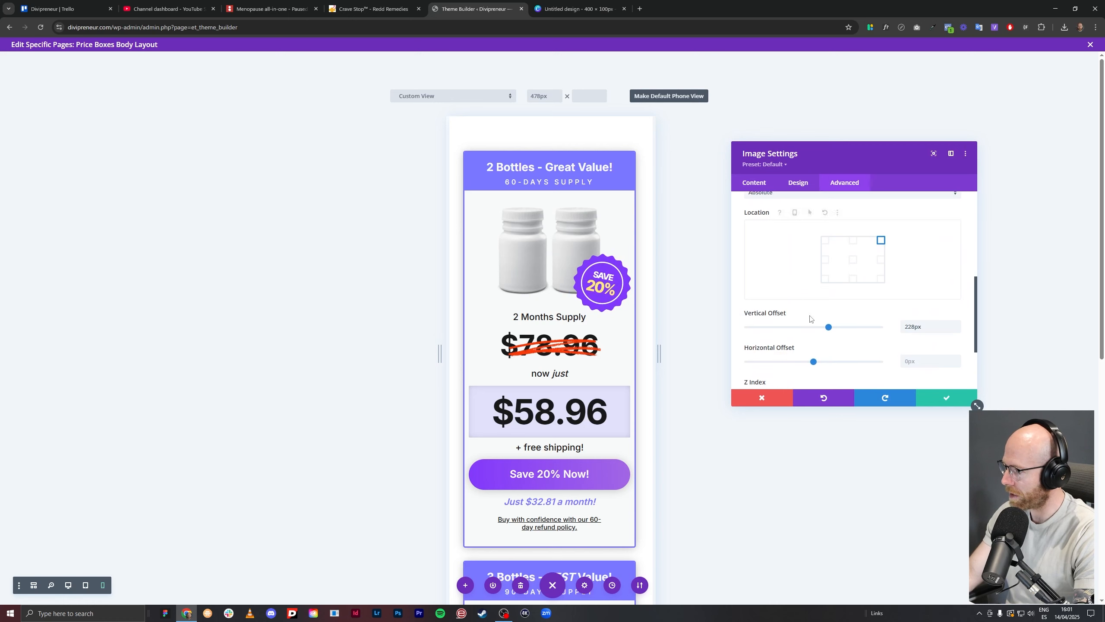
click(806, 312)
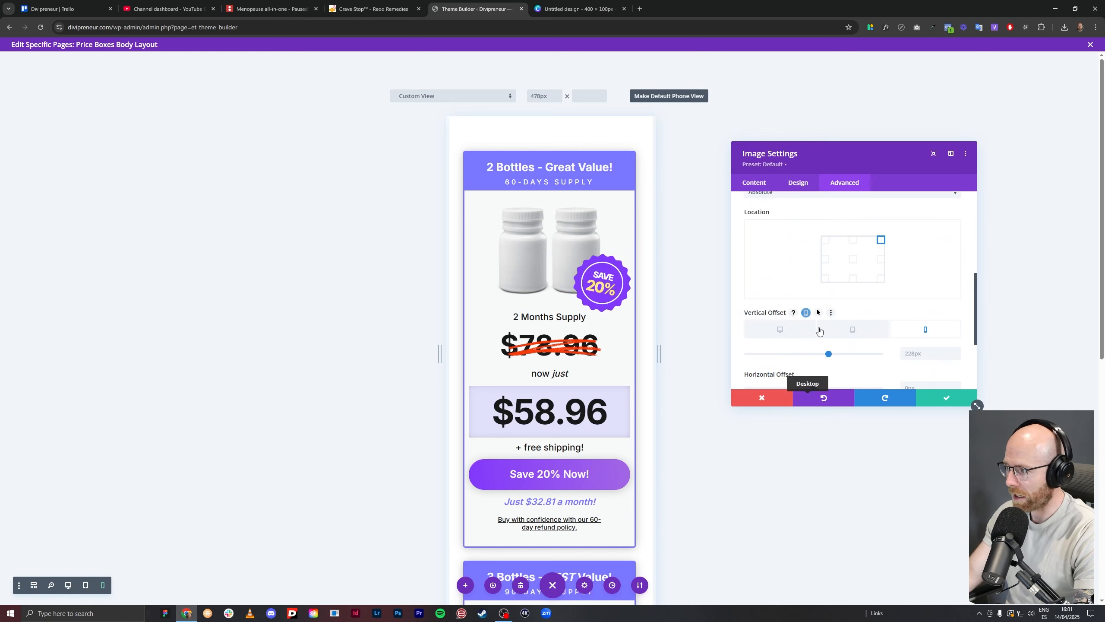
scroll(830, 279, down, 2)
drag(829, 267, 828, 268)
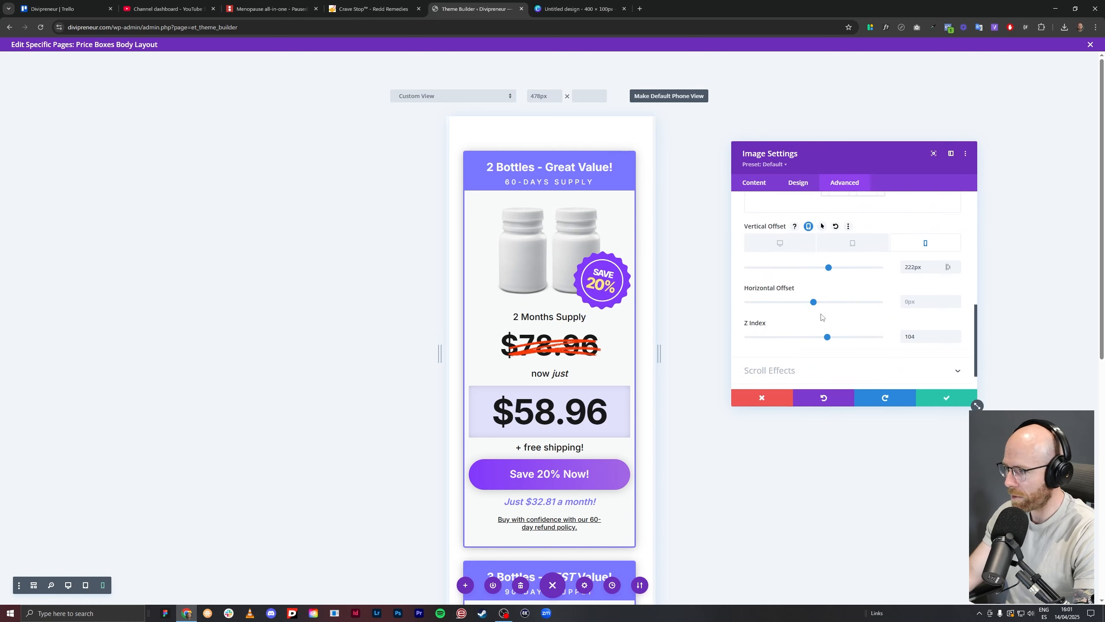
Set the badge's phone-only horizontal offset to 52px, check it at a preview width of about 466px, and save the badge settings.
click(814, 288)
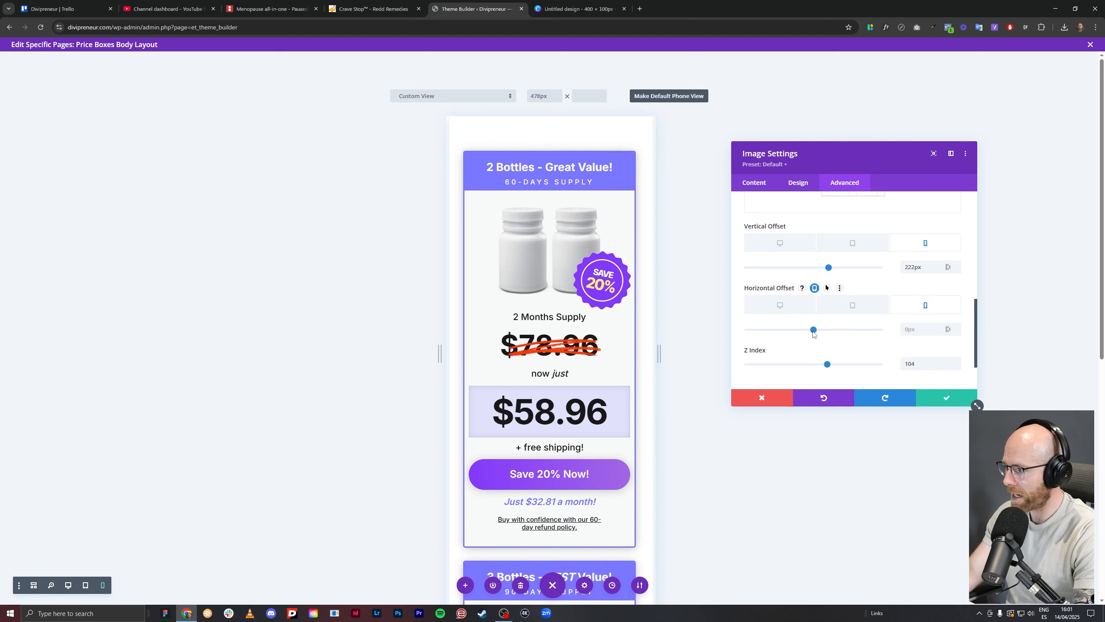
drag(814, 330, 817, 330)
mouse_move(654, 351)
mouse_down()
mouse_move(620, 348)
mouse_move(657, 348)
mouse_up()
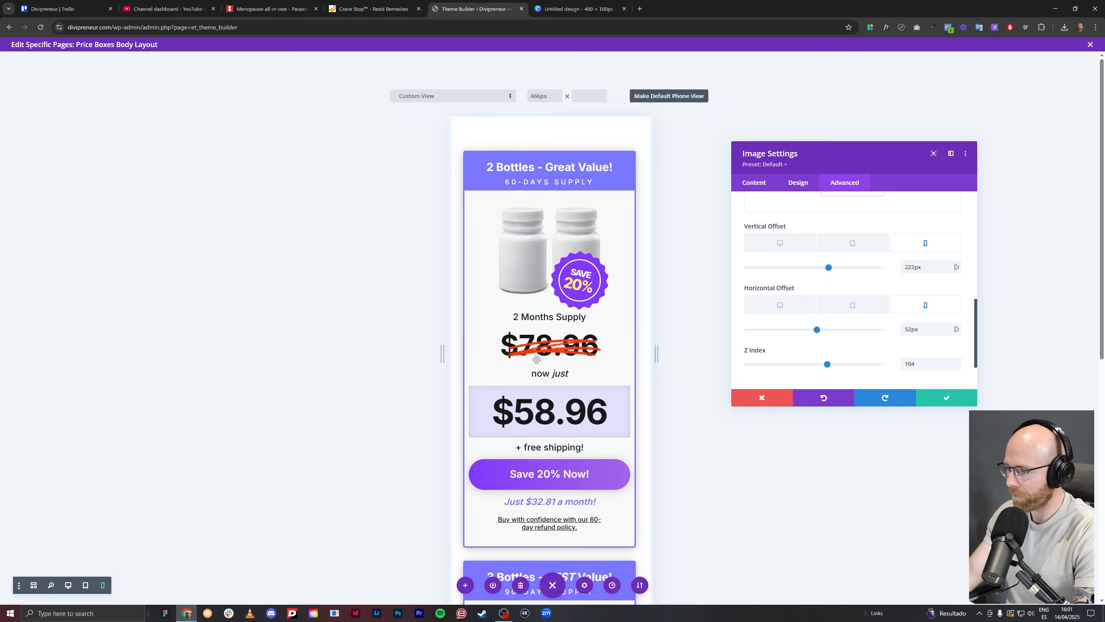
click(919, 394)
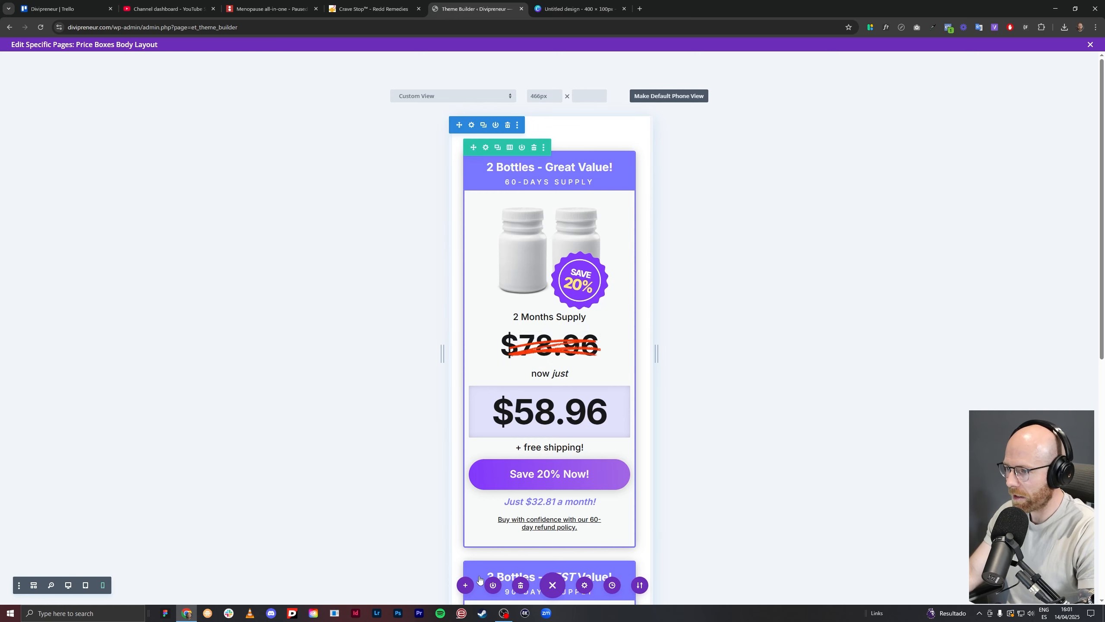
Change the phone-only position of the scribble strike image in the 3 Bottles box to Default.
click(34, 584)
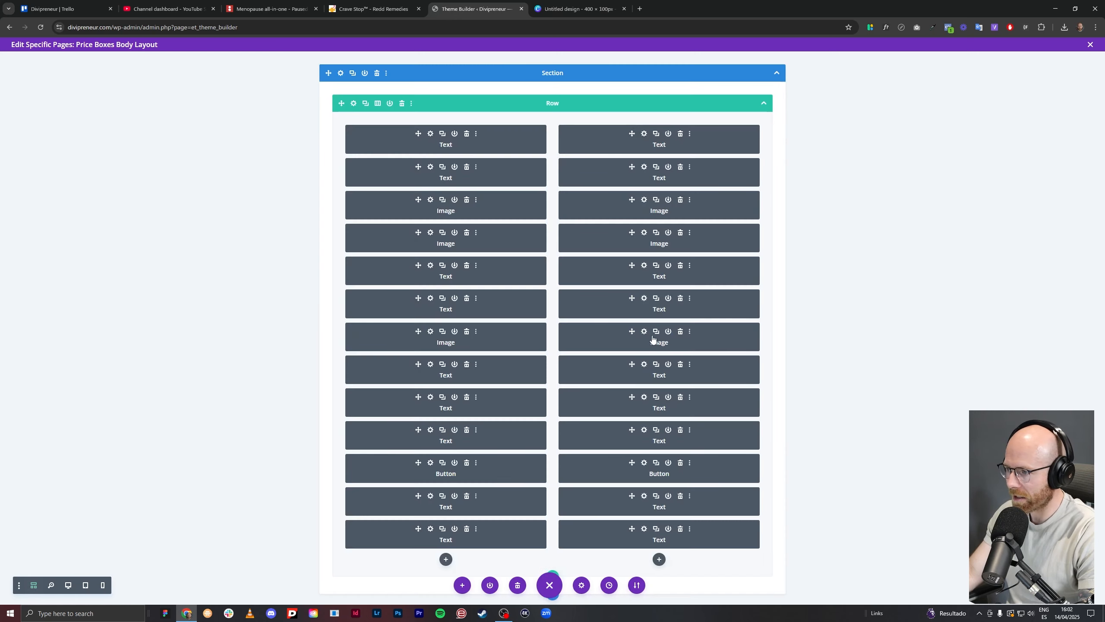
click(644, 332)
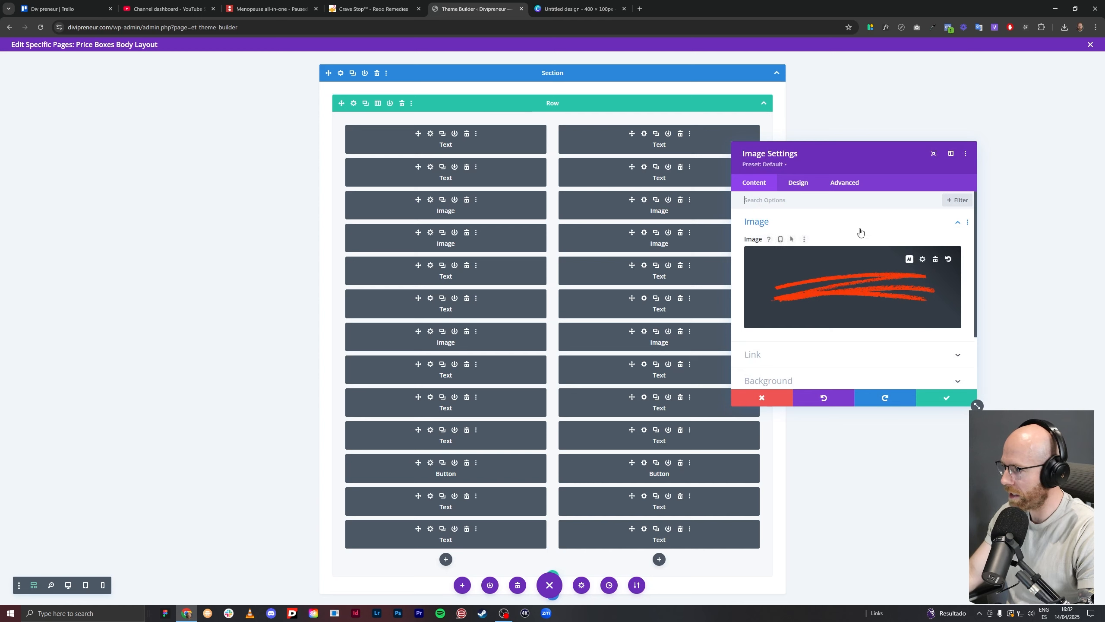
click(840, 190)
click(802, 378)
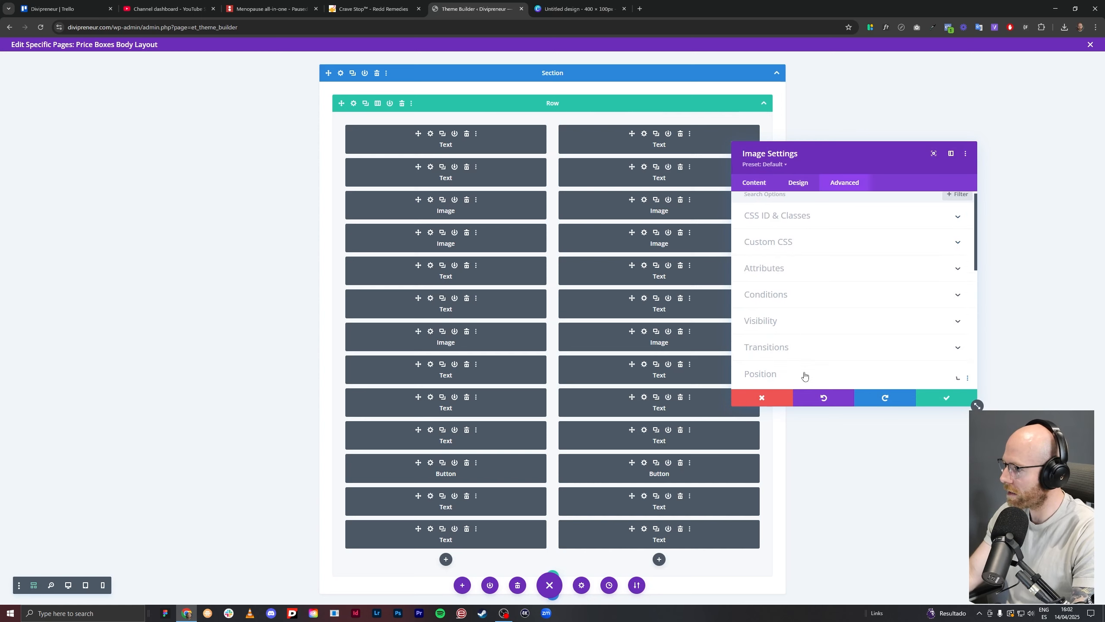
click(787, 222)
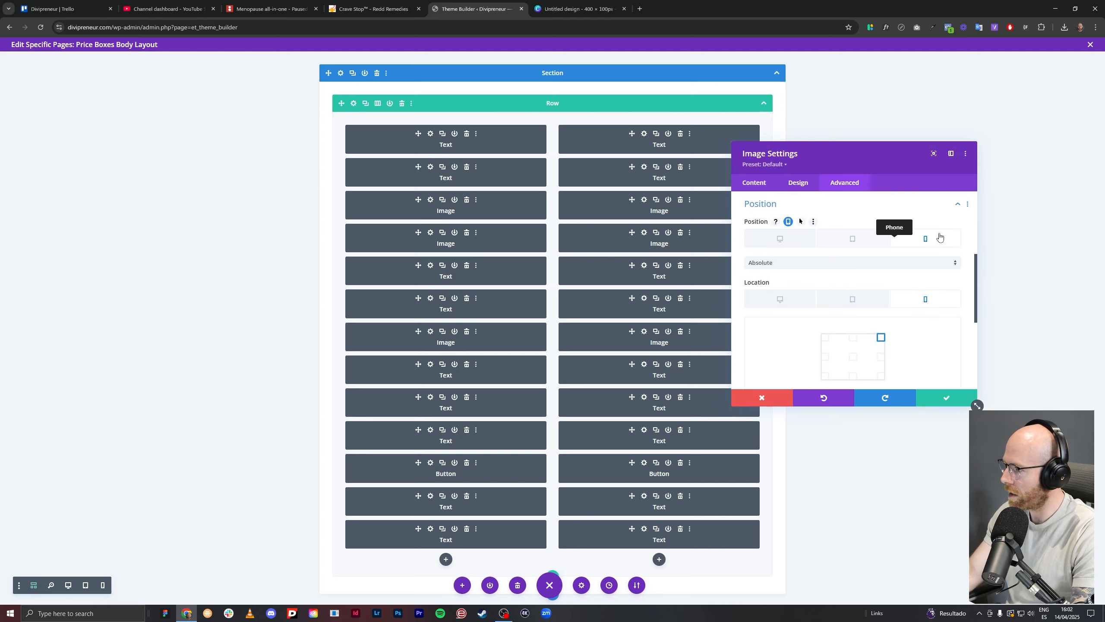
click(926, 238)
click(821, 264)
click(781, 272)
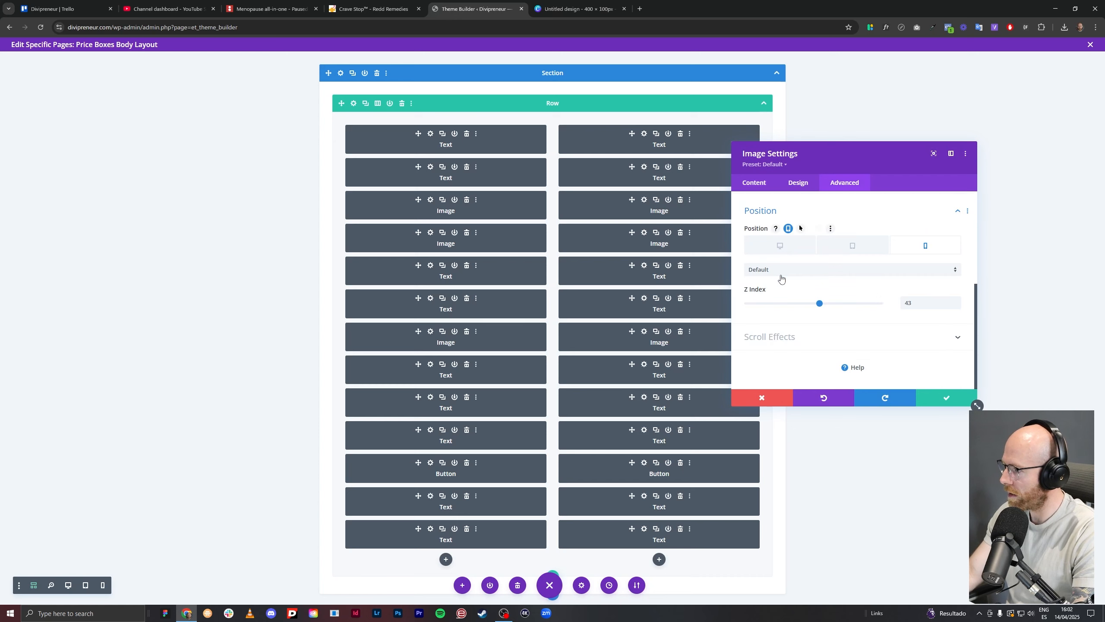
Set the 3 Bottles scribble strike's top margin to -80px while previewing the phone view, and save the image settings.
click(68, 584)
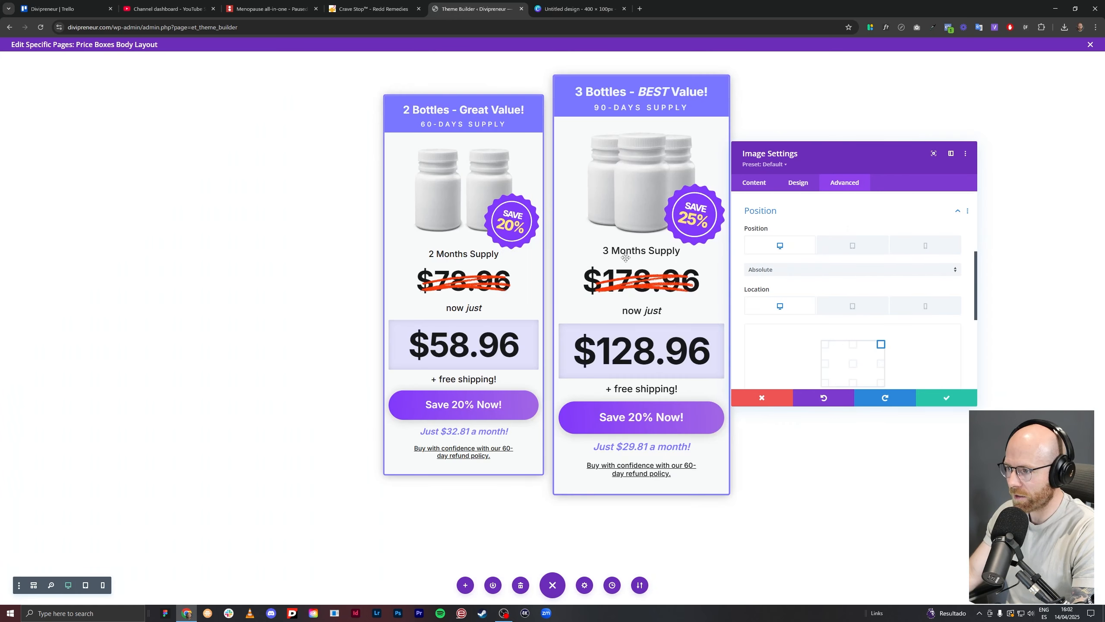
click(103, 585)
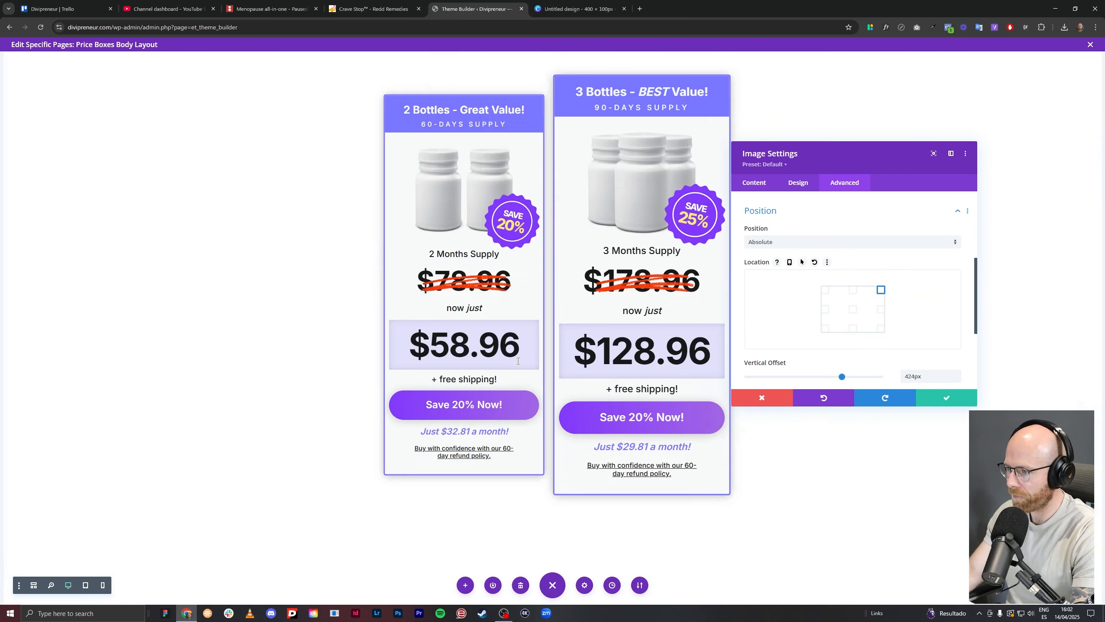
click(103, 584)
scroll(549, 348, down, 8)
click(797, 184)
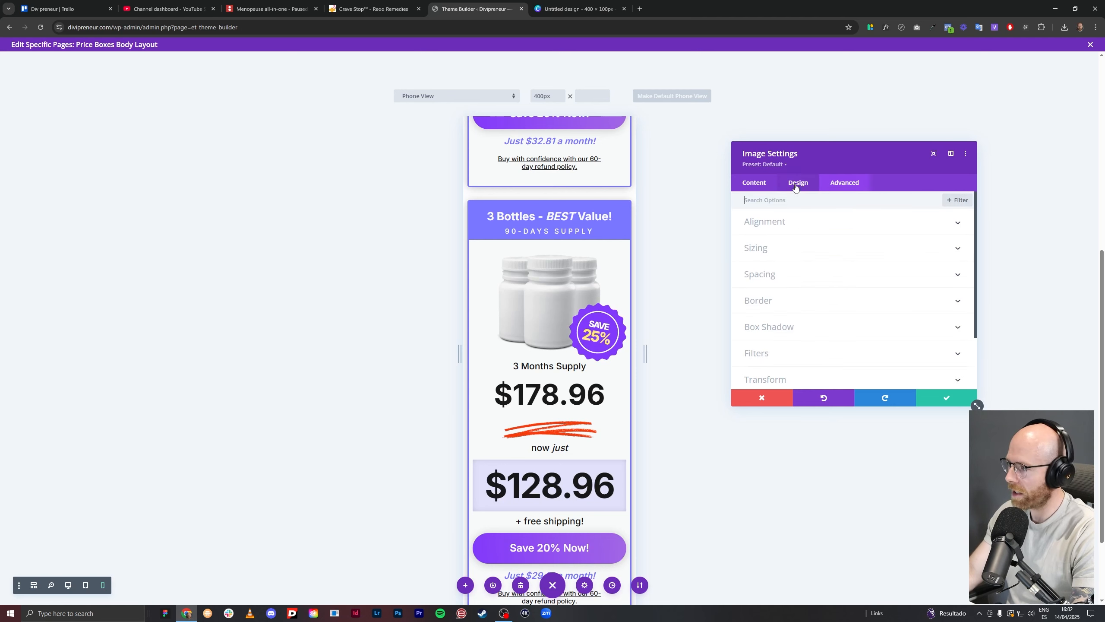
click(785, 273)
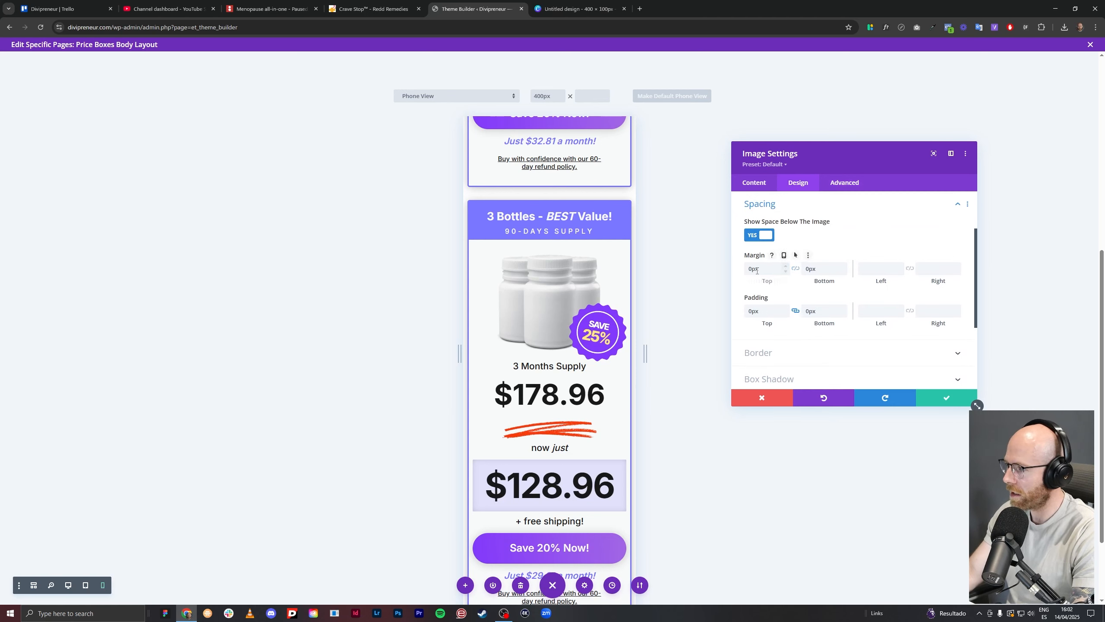
text(-10)
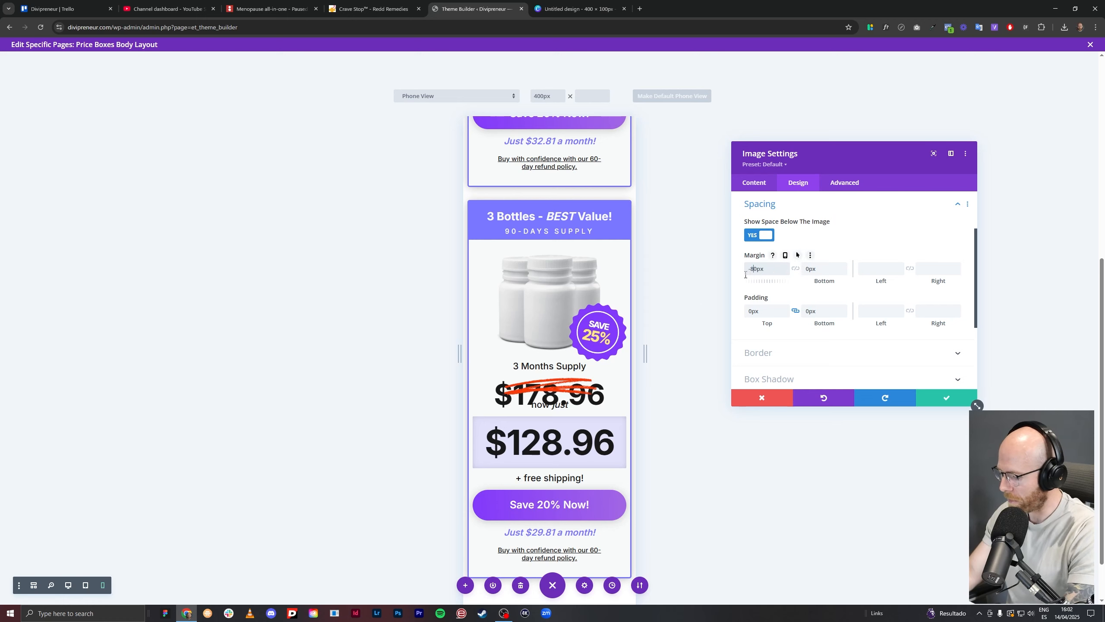
text(8)
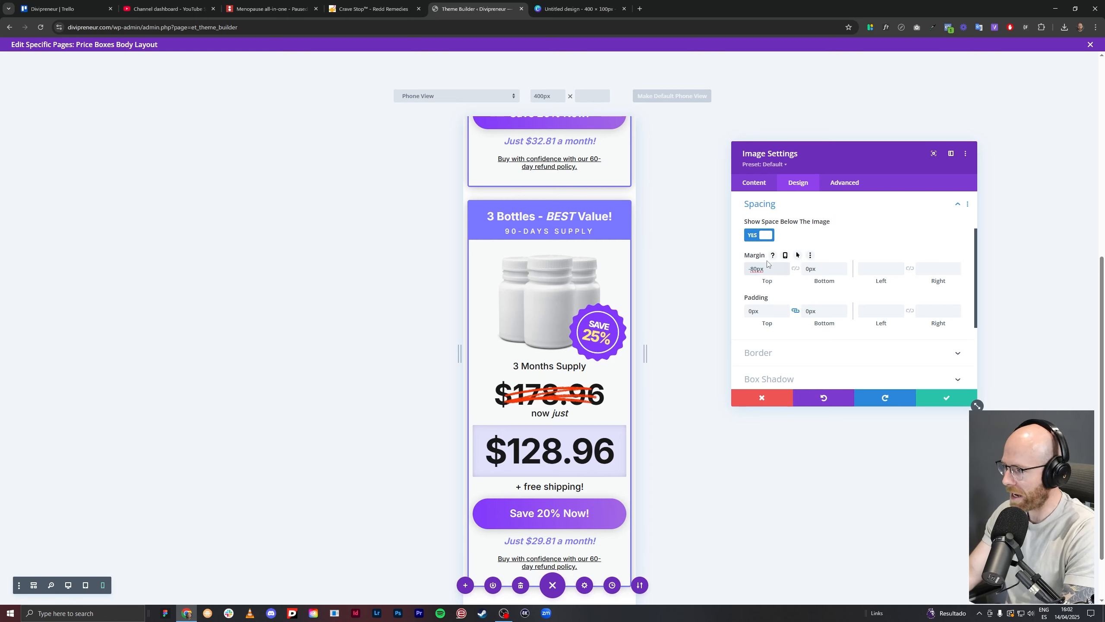
click(951, 403)
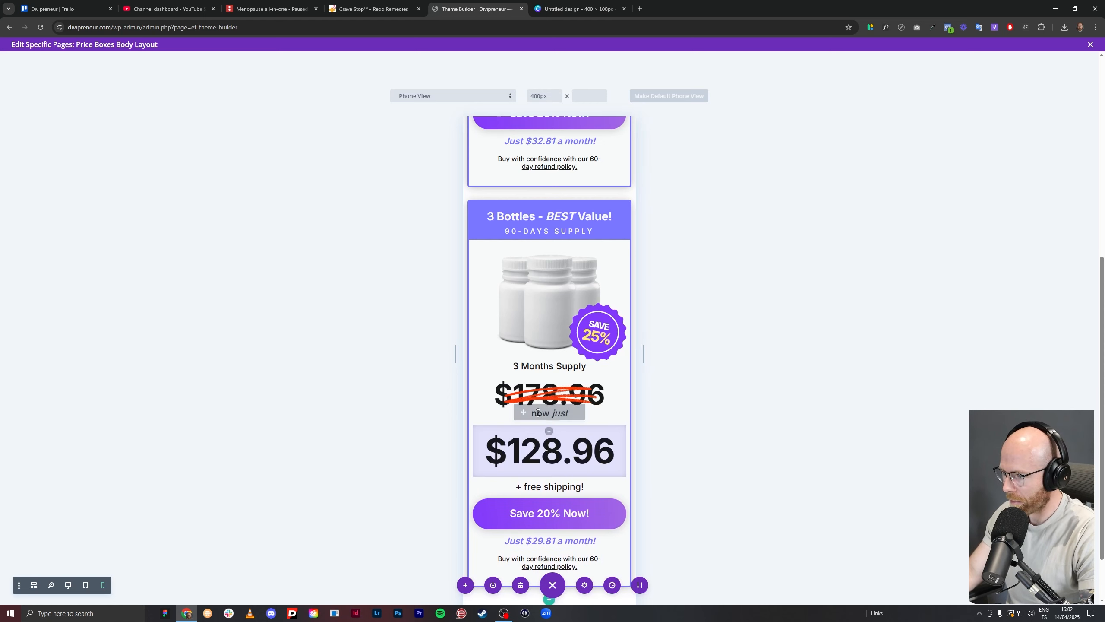
Set a phone-only top padding of 15px on the "now just" text in the 3 Bottles box.
click(36, 586)
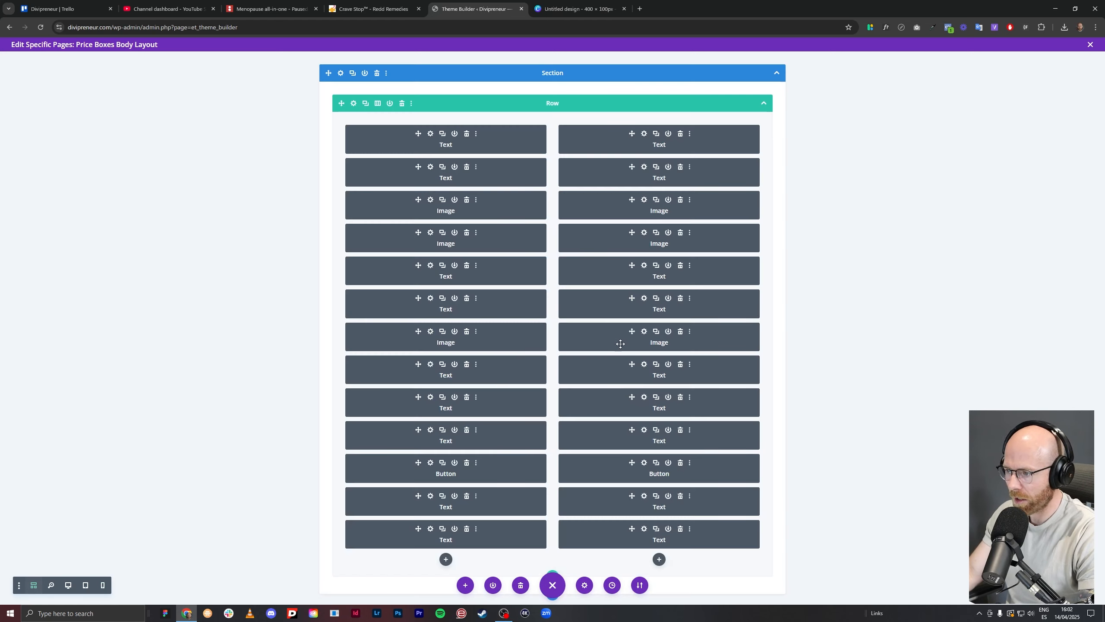
click(644, 365)
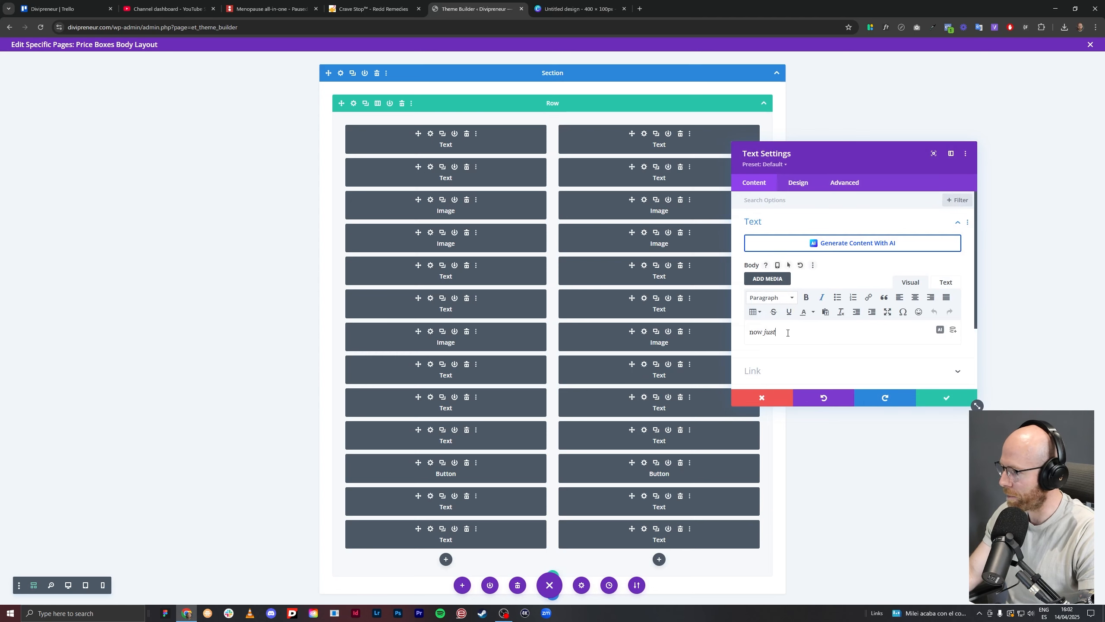
click(805, 182)
click(792, 300)
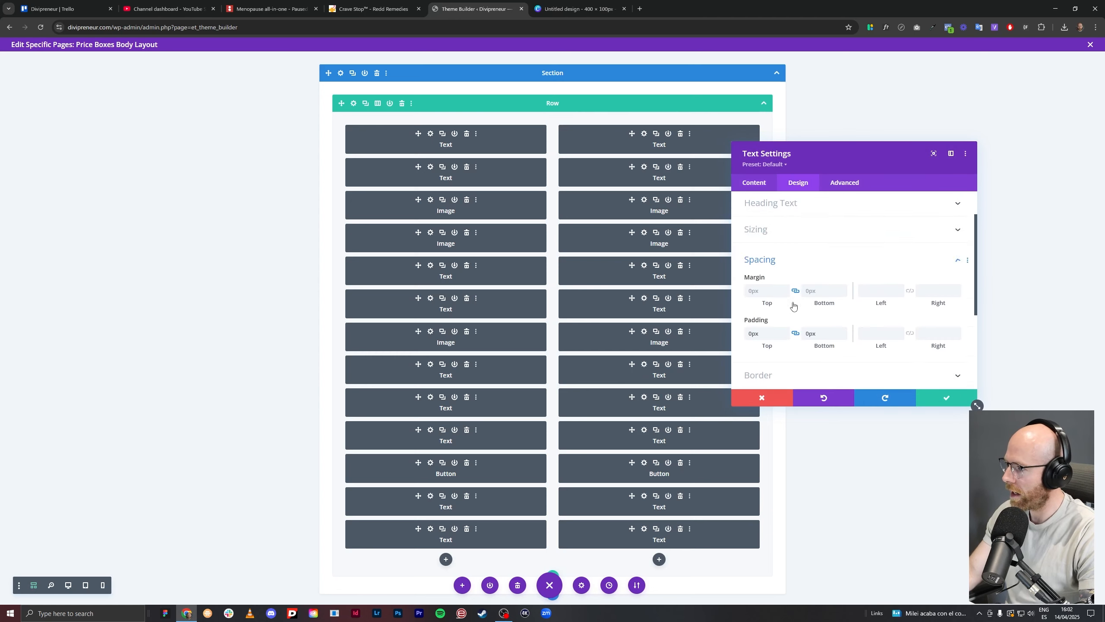
click(787, 265)
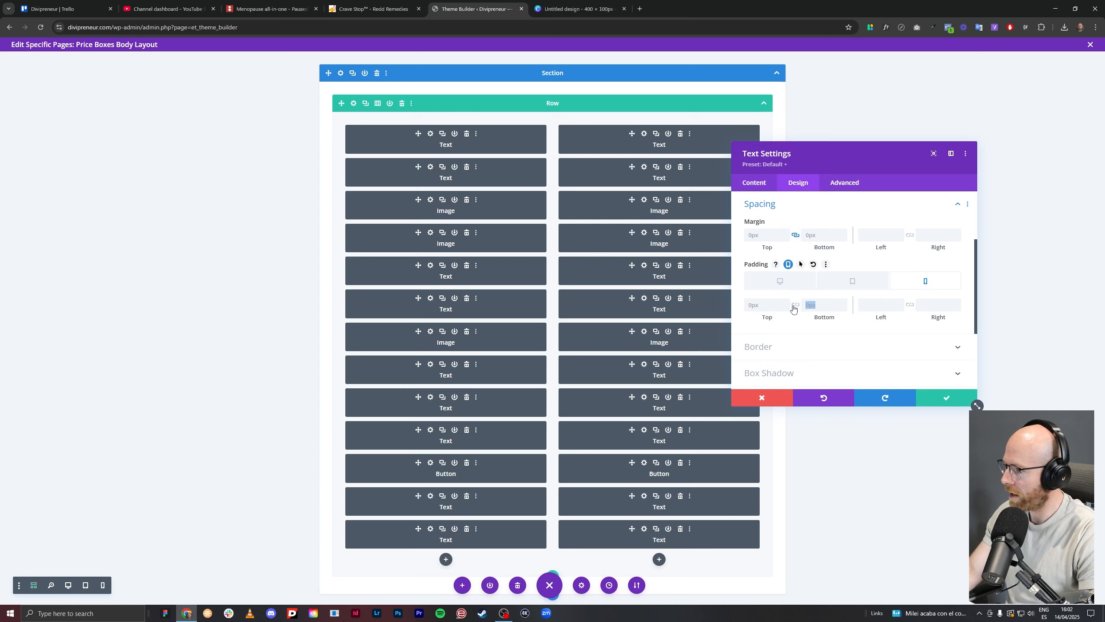
click(766, 305)
text(15px)
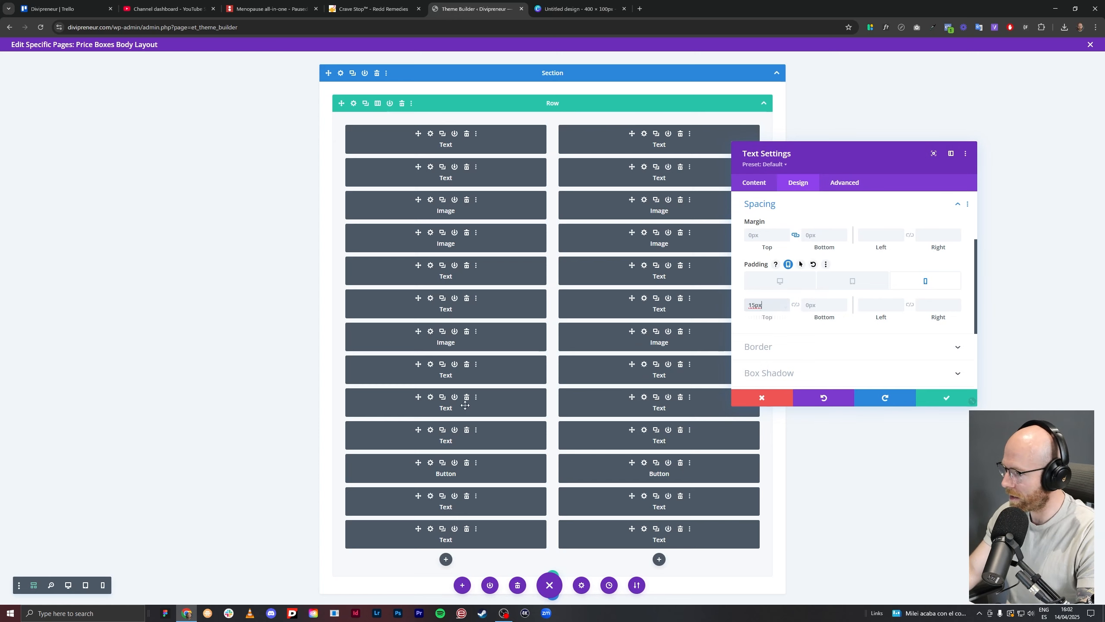
Check both boxes in phone view, narrow the preview width to 320px, and save the "now just" text settings.
click(104, 585)
scroll(623, 286, down, 5)
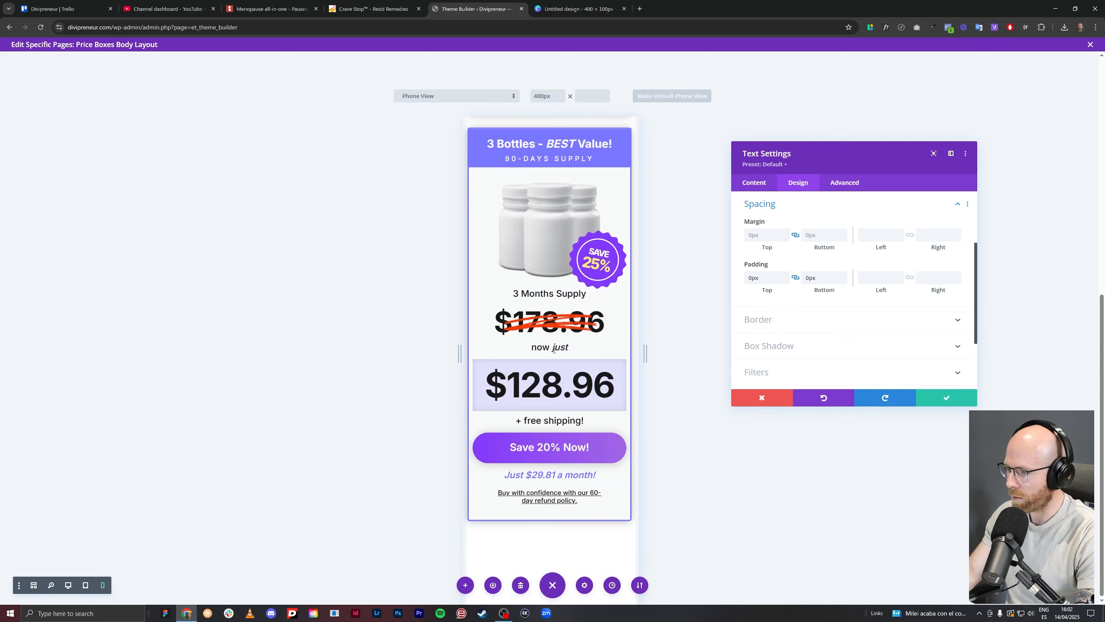
scroll(555, 349, up, 8)
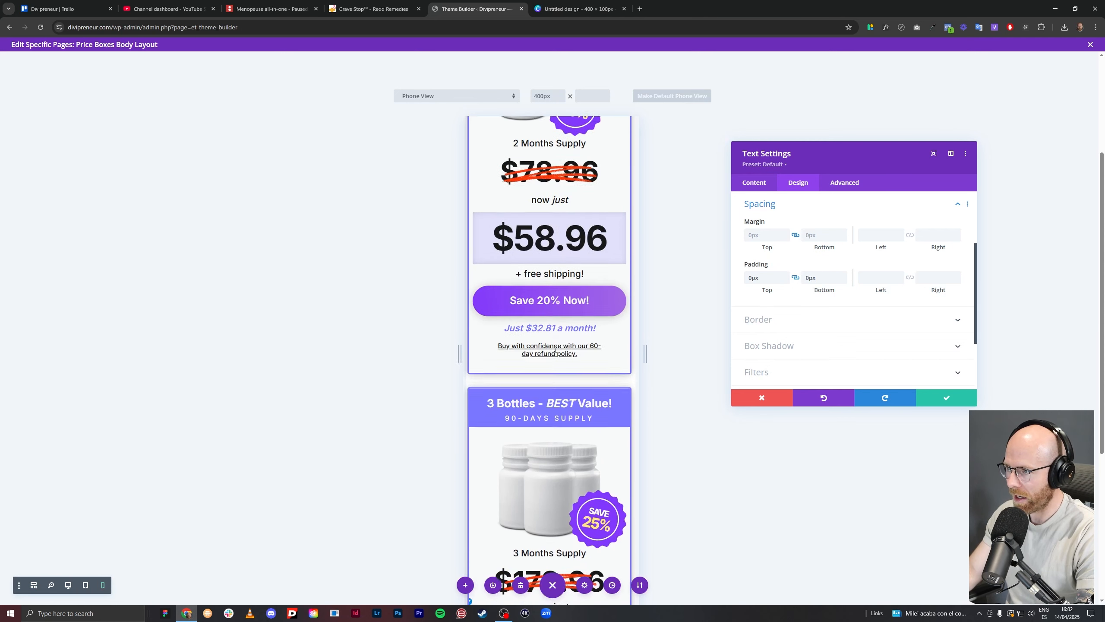
scroll(622, 436, down, 5)
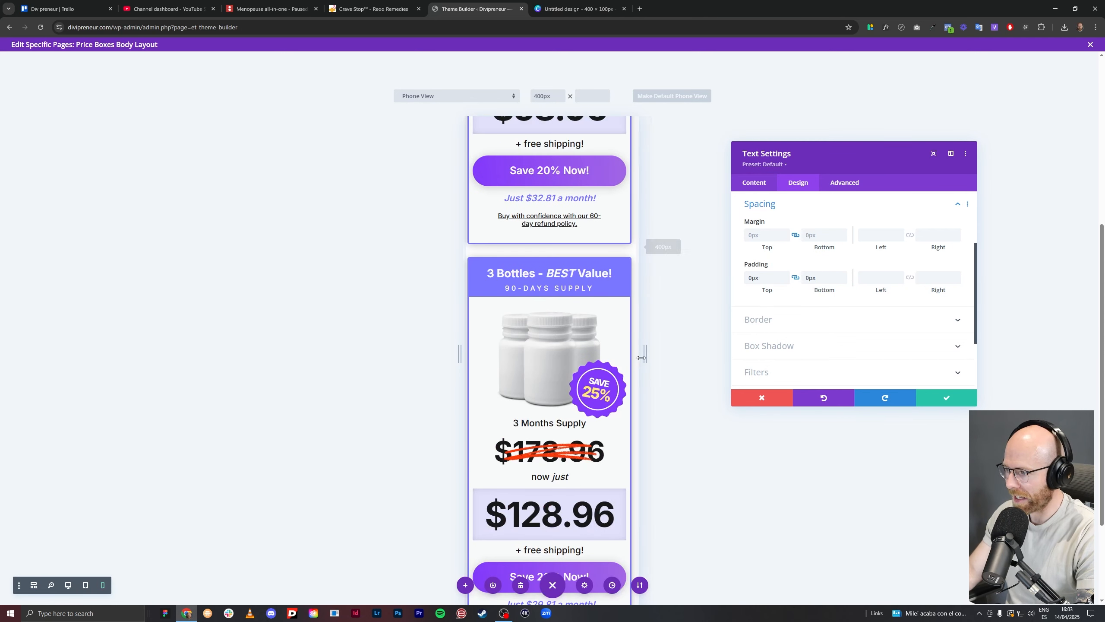
drag(645, 354, 617, 349)
scroll(556, 395, down, 3)
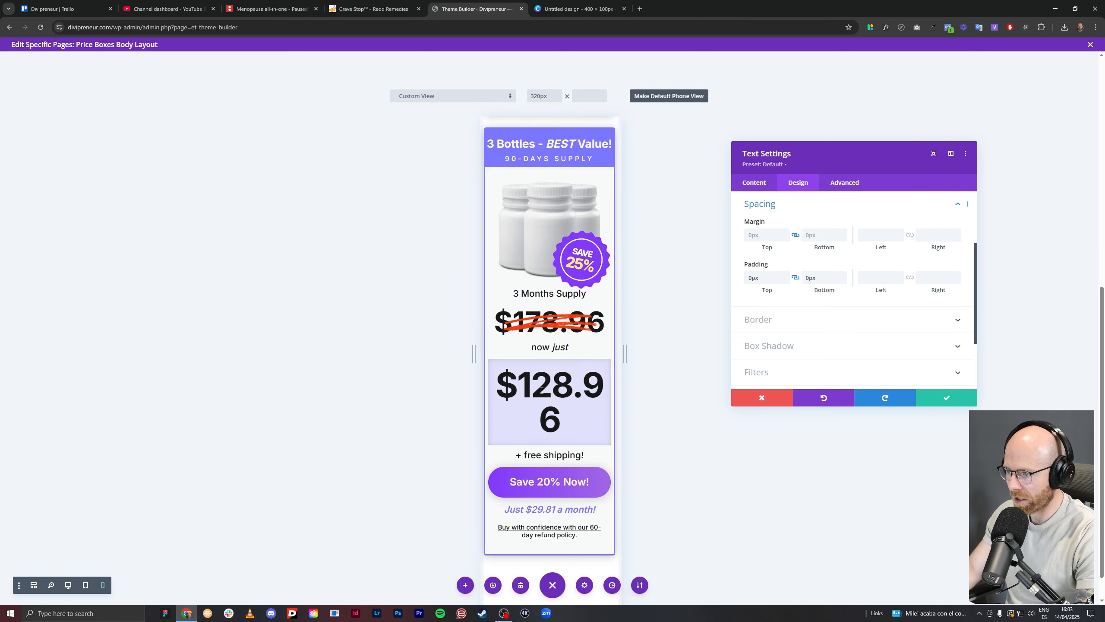
click(948, 400)
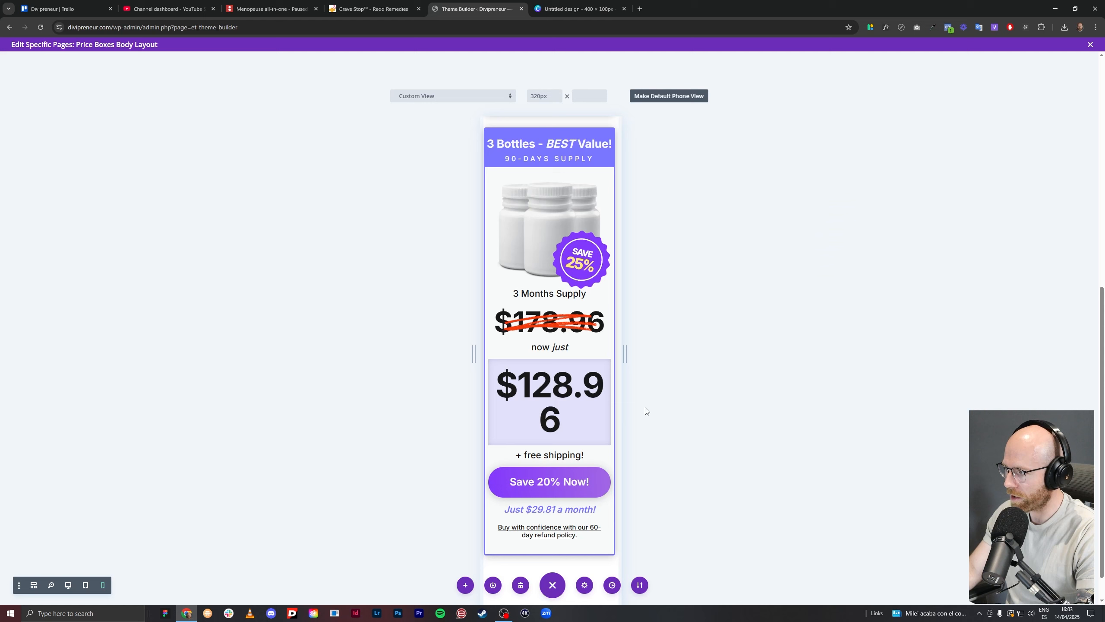
Set the phone-only Heading 3 text size of the $128.96 price to 70px.
click(544, 389)
click(798, 182)
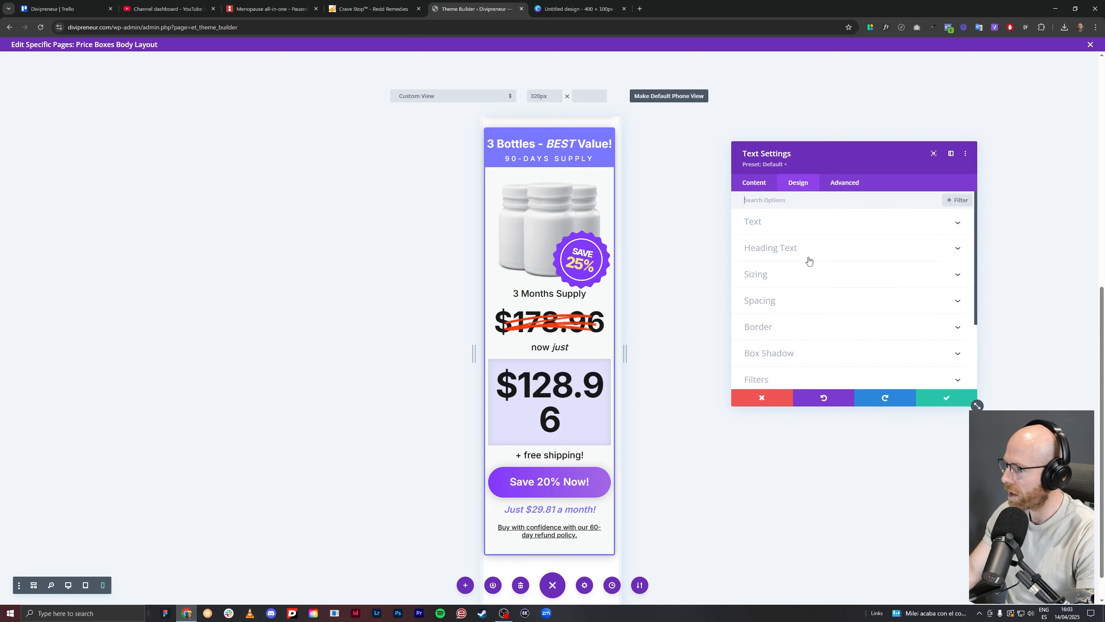
click(809, 251)
scroll(832, 244, down, 1)
click(832, 227)
scroll(828, 279, down, 3)
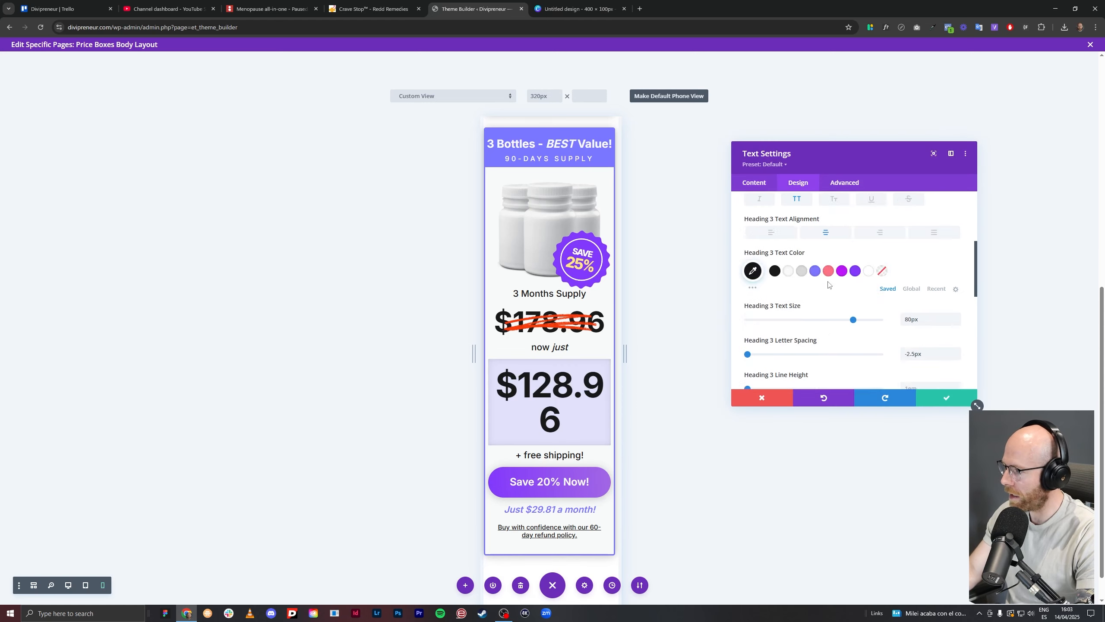
scroll(829, 284, down, 2)
click(821, 219)
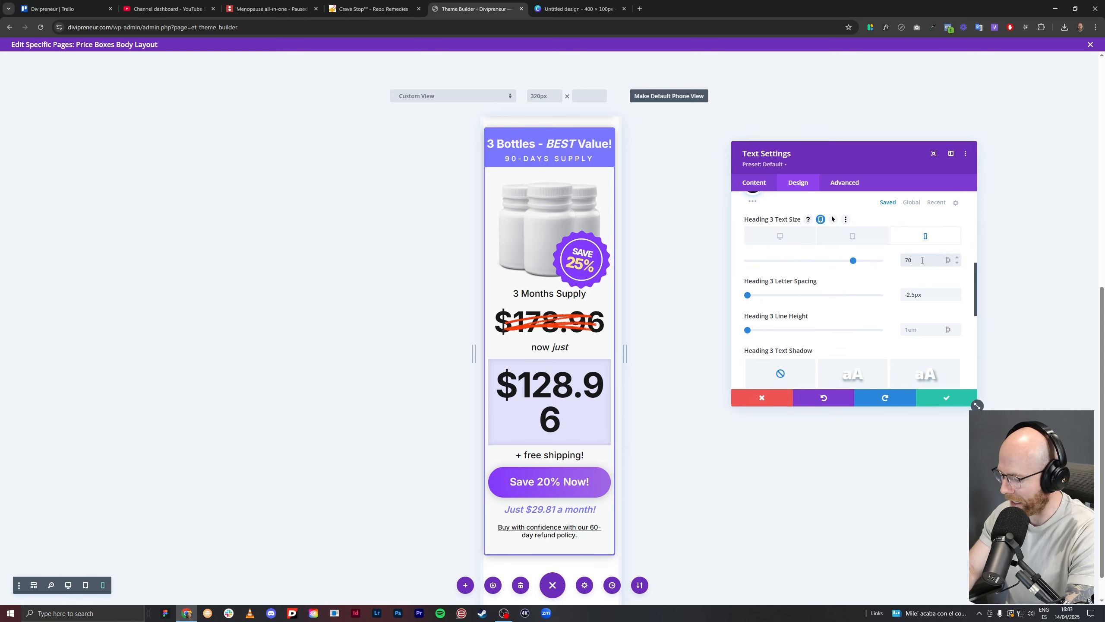
text(70px)
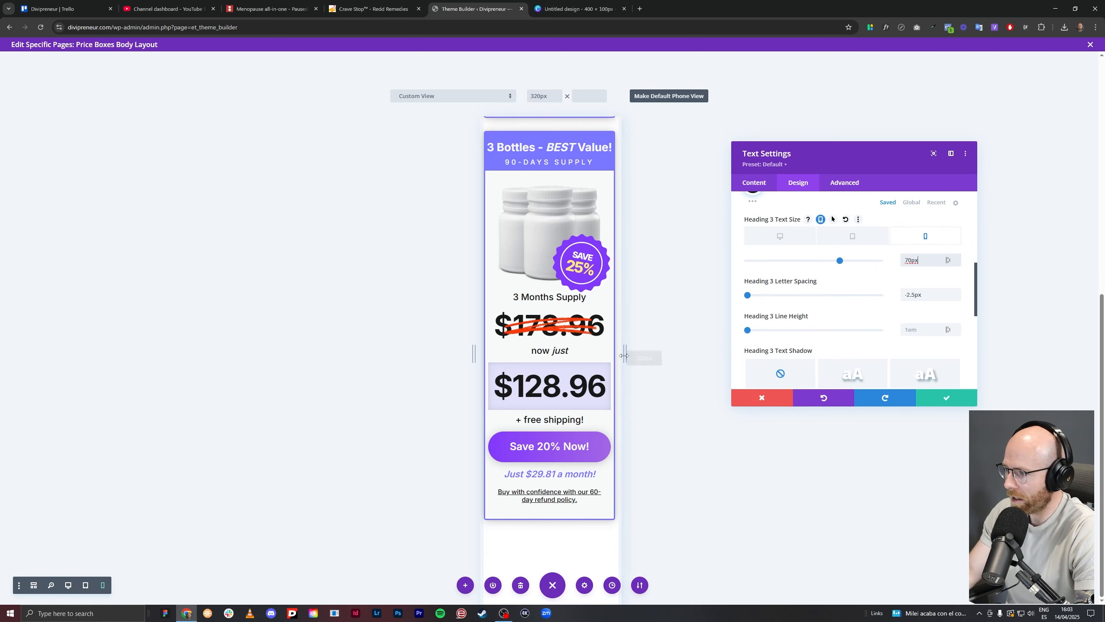
Check the $128.96 price at the 320px preview width and save its text settings.
drag(624, 353, 589, 355)
scroll(590, 322, up, 5)
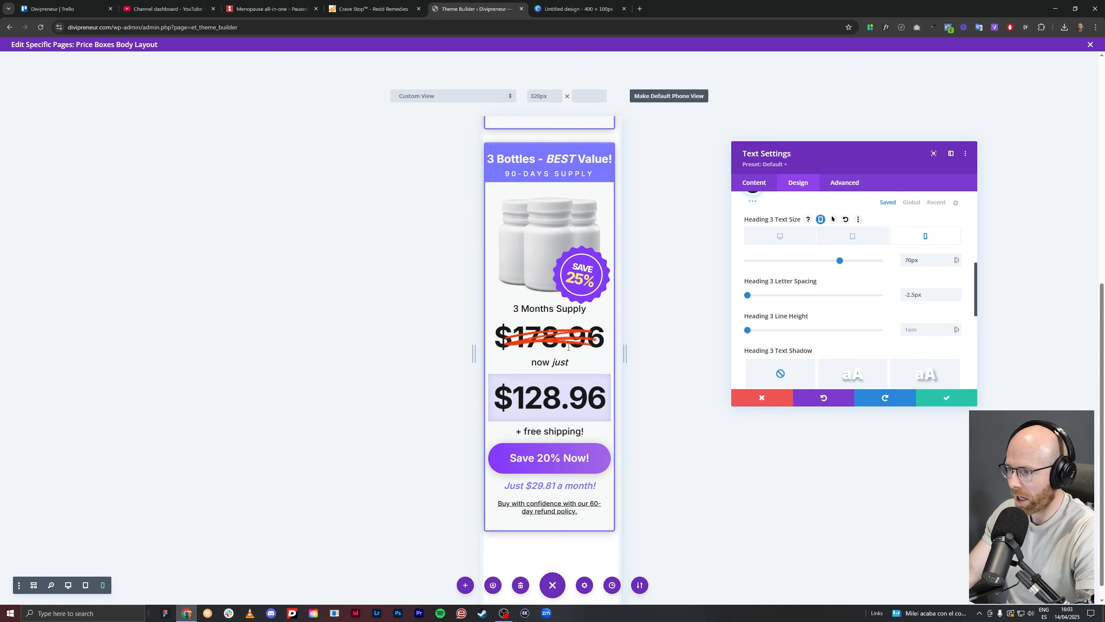
scroll(588, 339, down, 4)
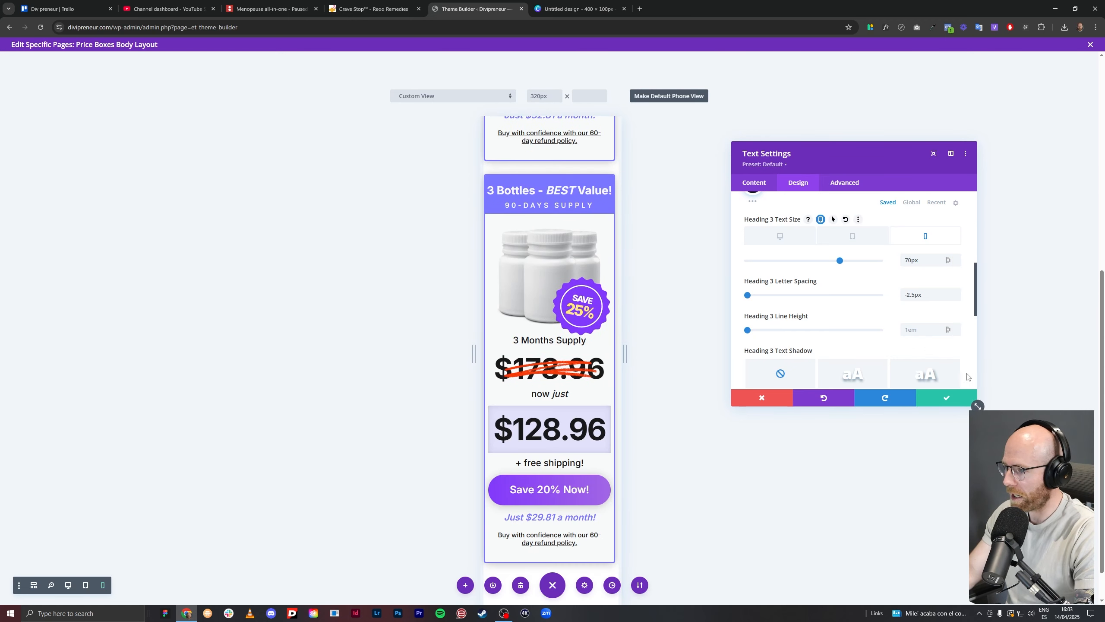
click(922, 399)
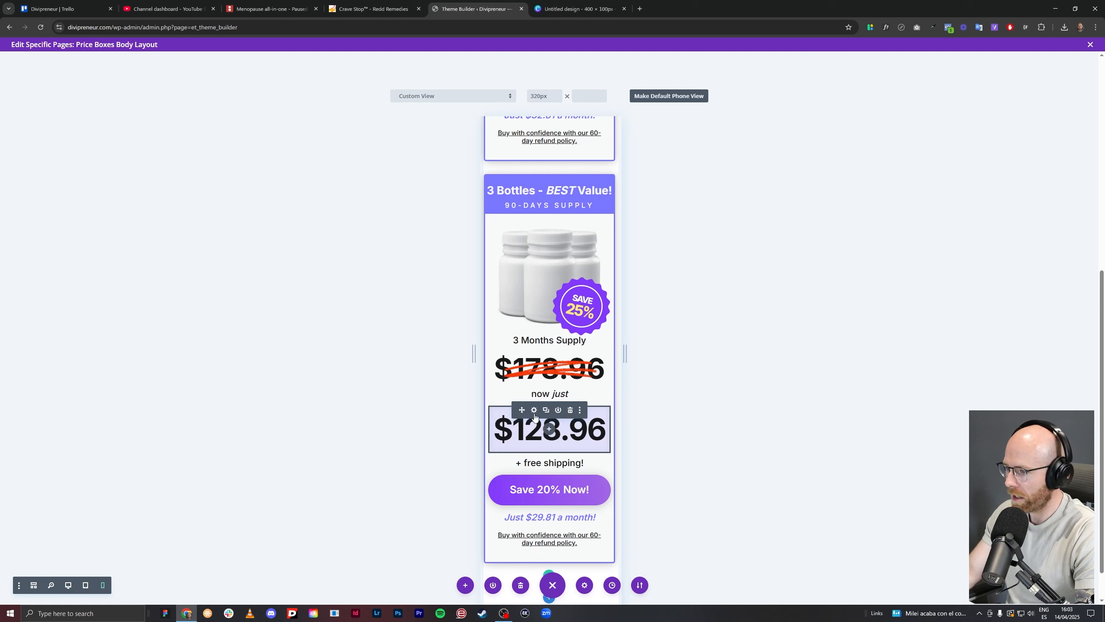
Copy the $128.96 price's module styles and paste them onto the $58.96 price in the 2 Bottles box.
right_click(534, 417)
click(516, 297)
scroll(538, 290, up, 4)
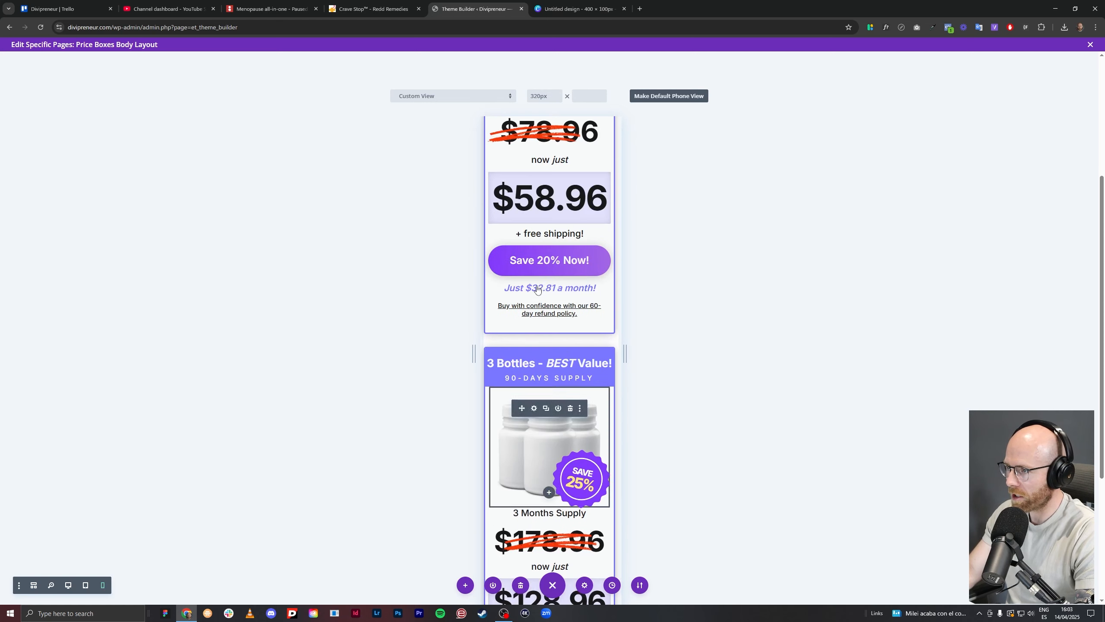
right_click(531, 174)
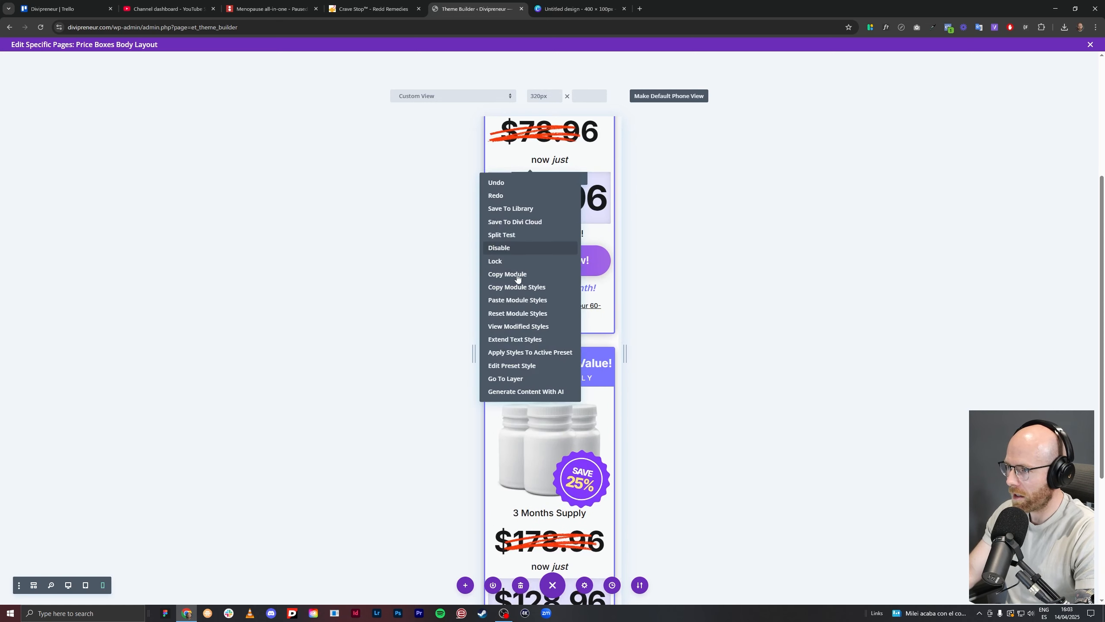
click(519, 301)
scroll(532, 304, up, 4)
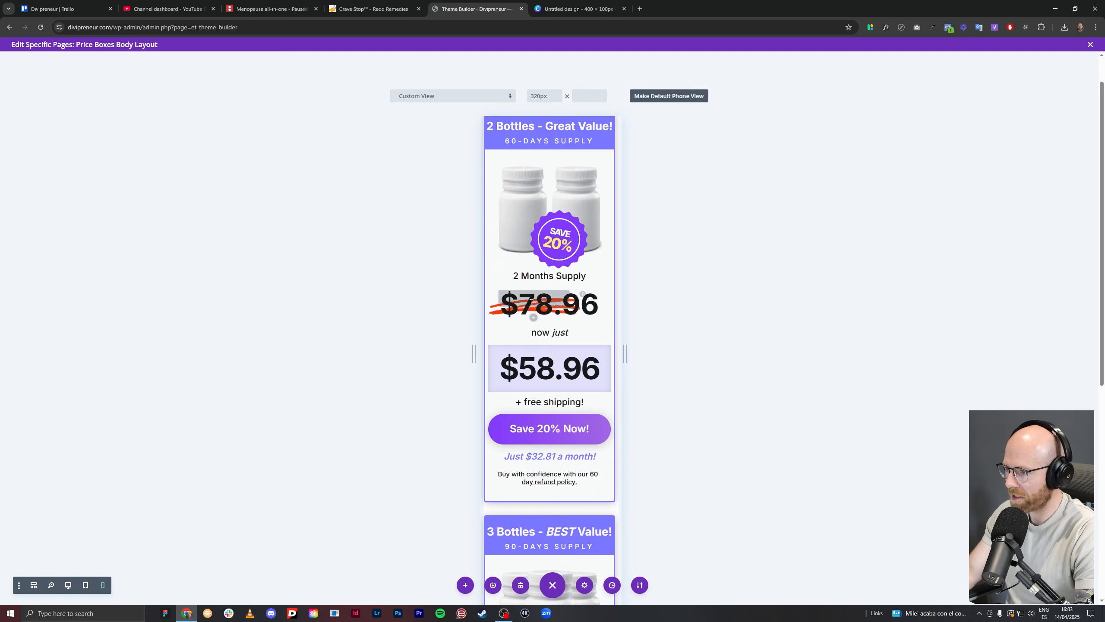
In wireframe view, copy the module styles of the 3 Bottles scribble image and paste them onto the 2 Bottles scribble image.
scroll(557, 506, down, 1)
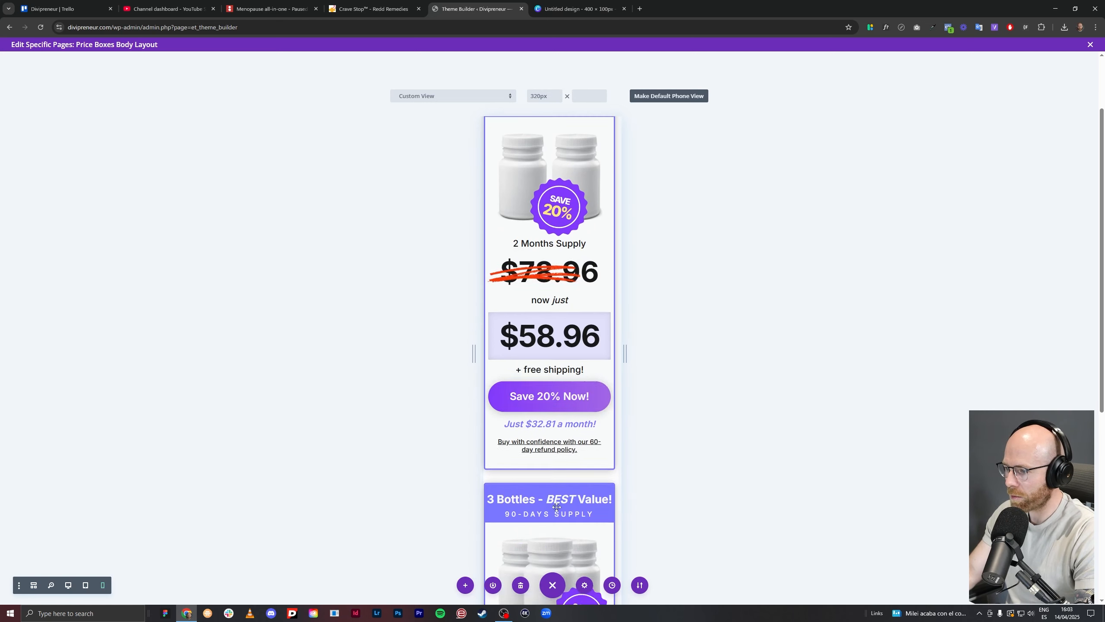
scroll(556, 506, down, 5)
click(34, 585)
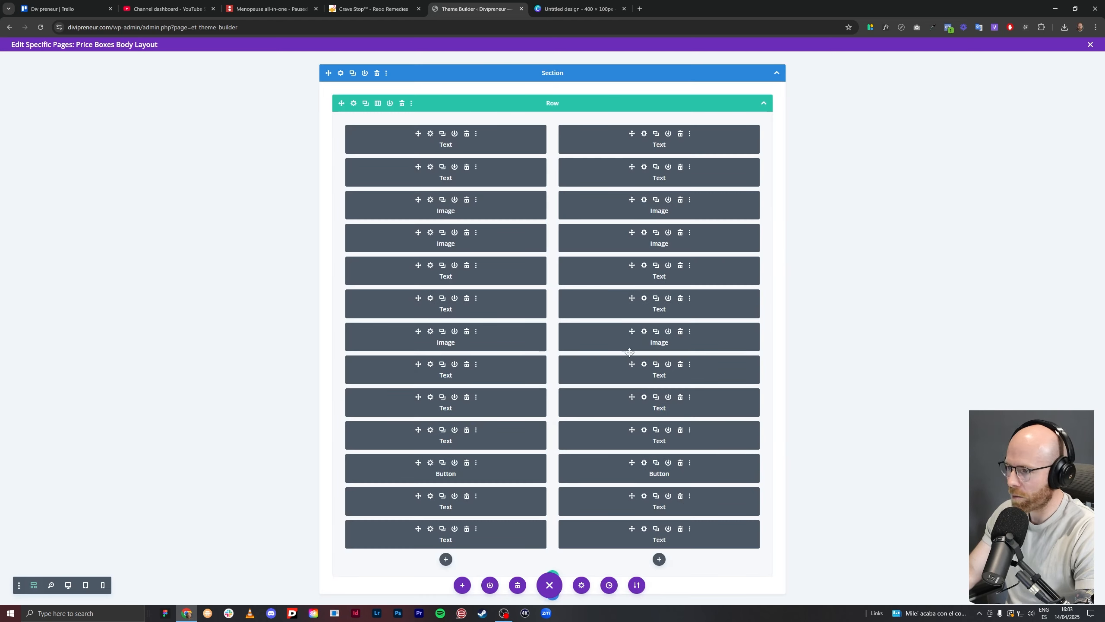
click(645, 331)
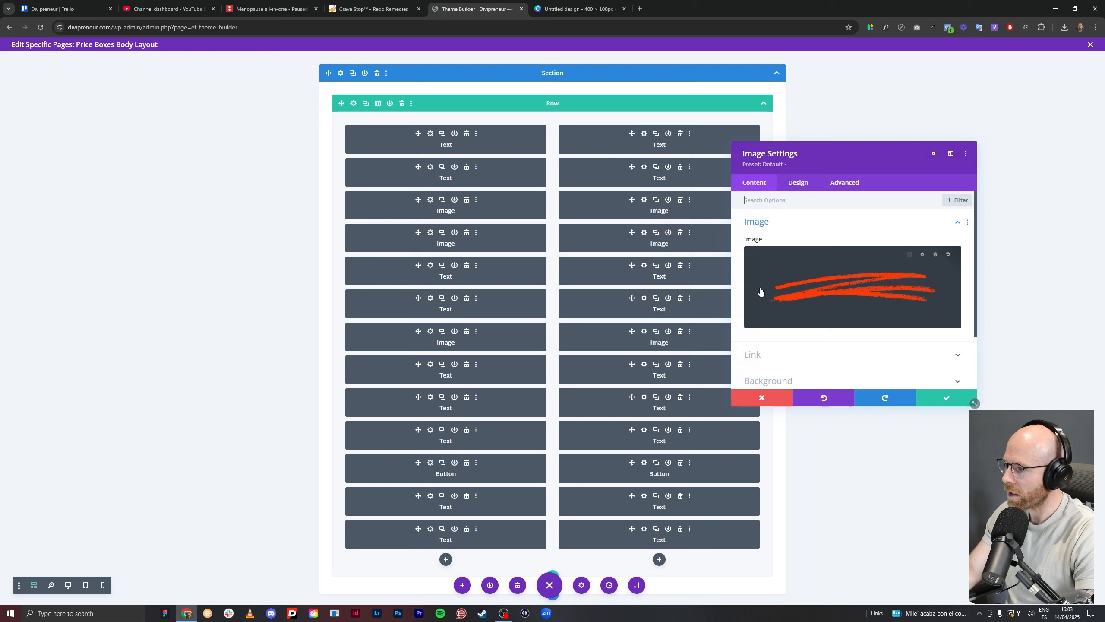
right_click(923, 260)
click(896, 230)
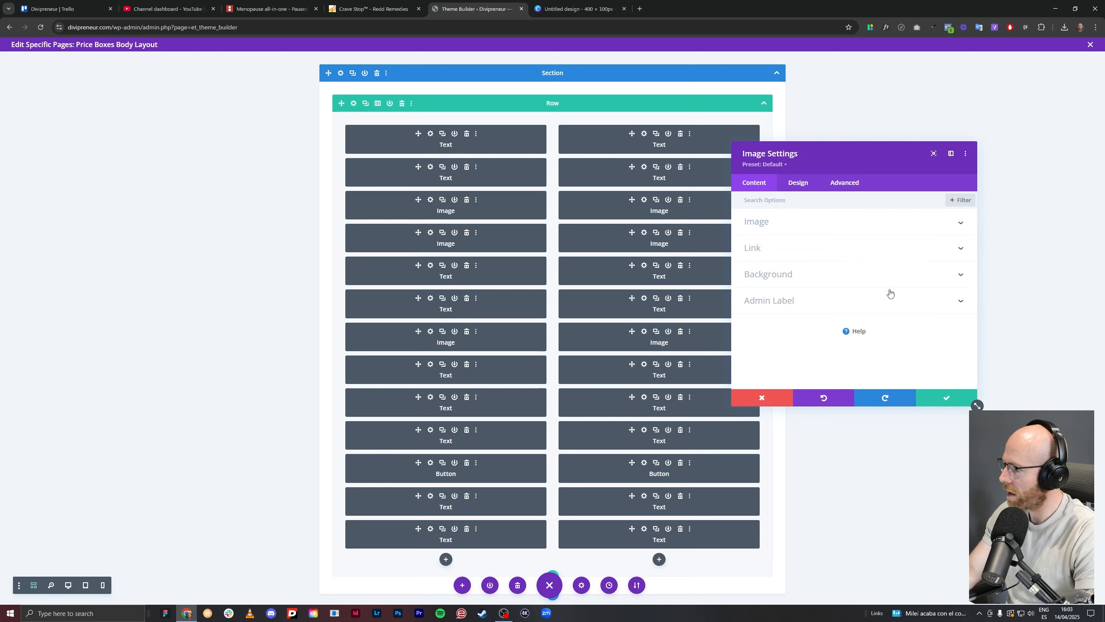
click(942, 398)
right_click(646, 334)
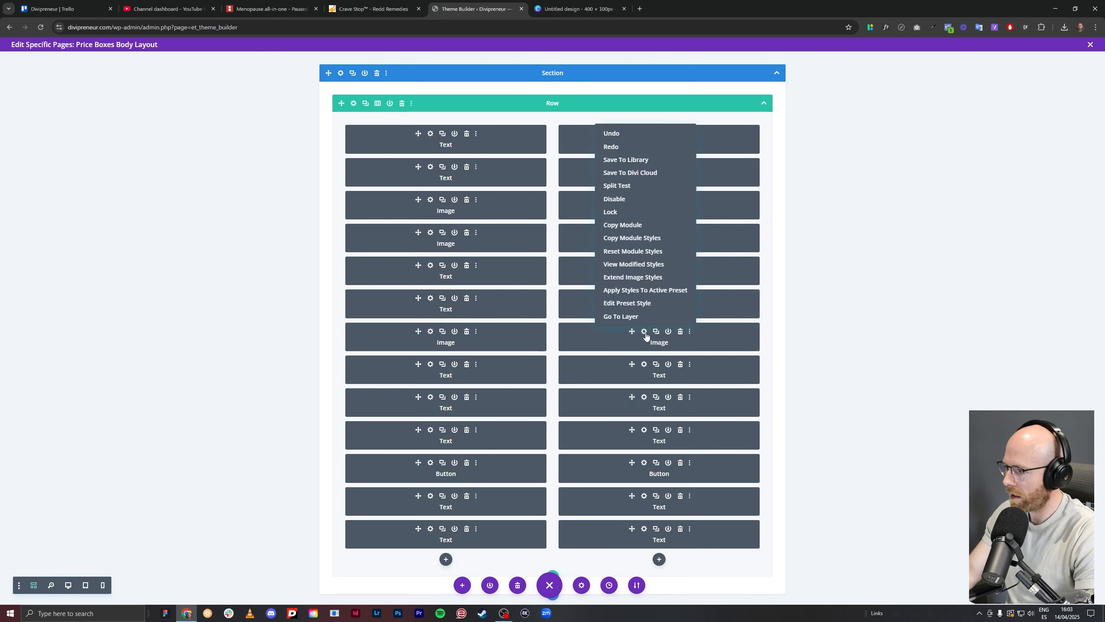
click(629, 240)
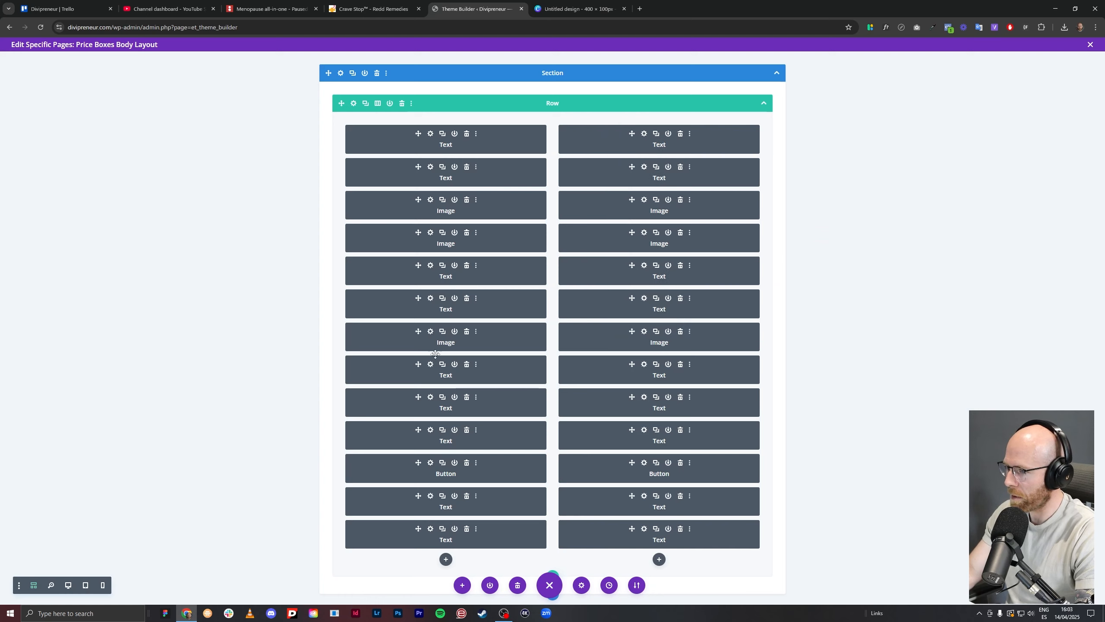
right_click(429, 335)
click(417, 240)
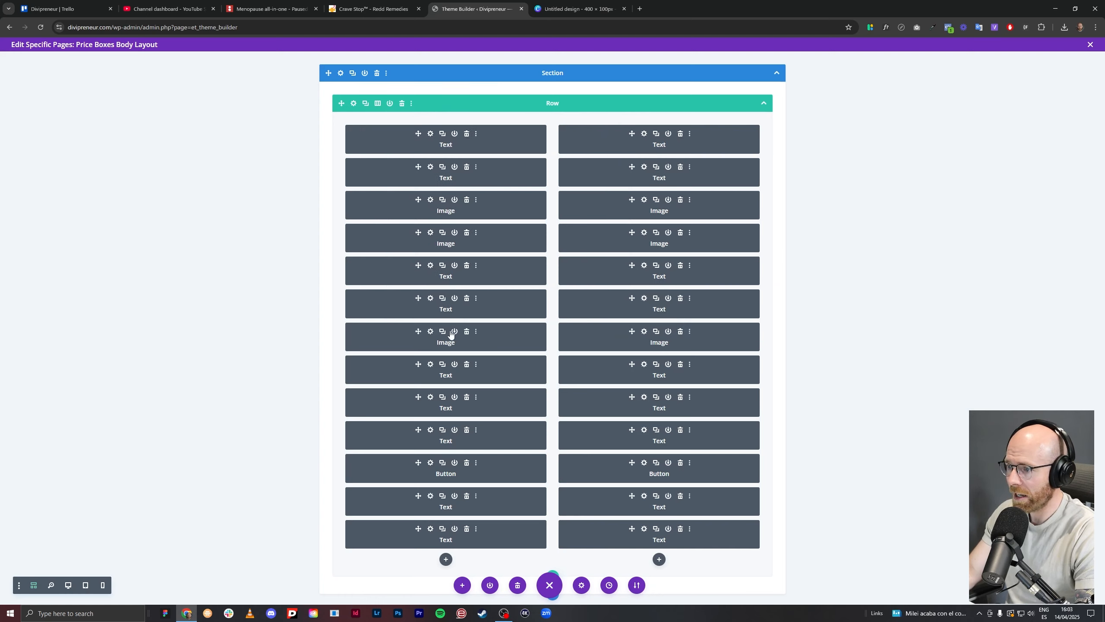
Set the admin label of the scribble image in the 2 Bottles column to "price scratch" and save its settings.
click(430, 330)
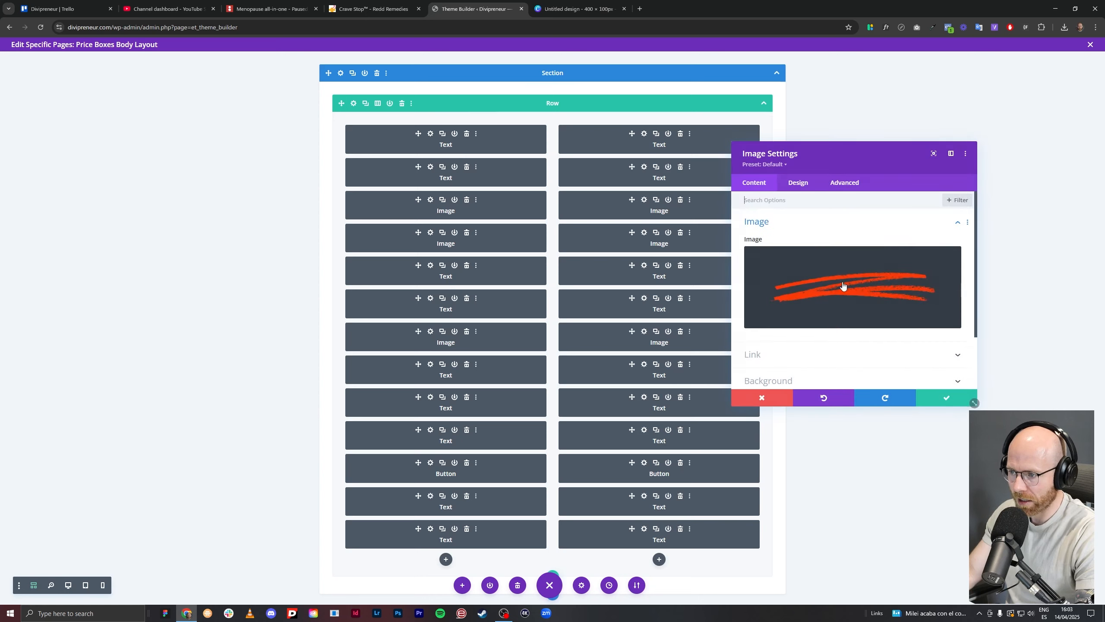
scroll(826, 304, down, 1)
click(806, 334)
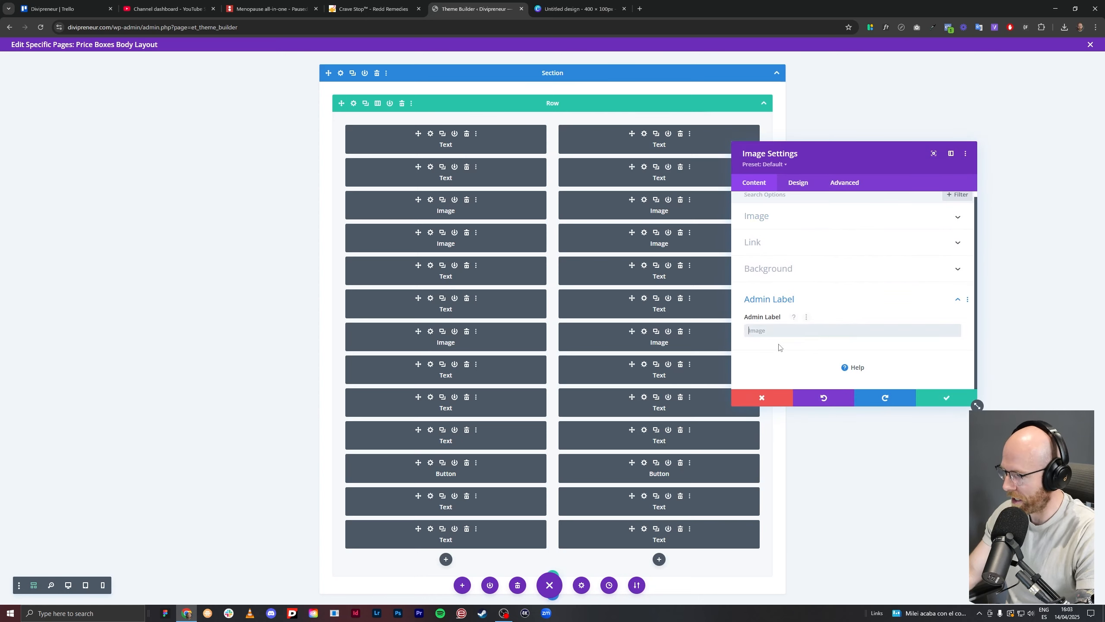
text(price src)
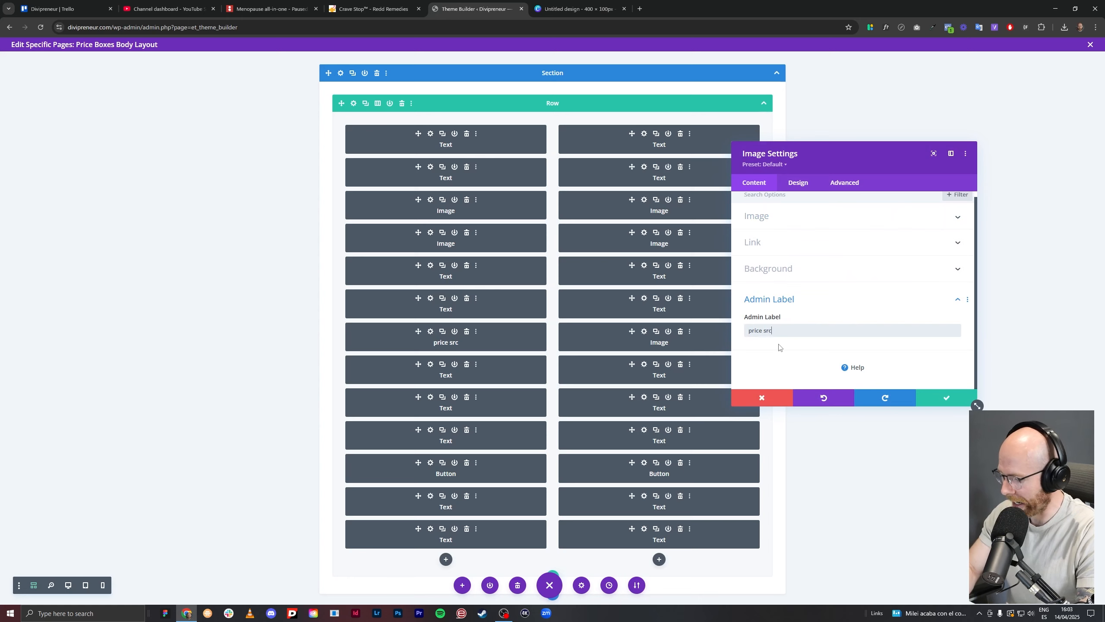
key(BackSpace)
text(atch)
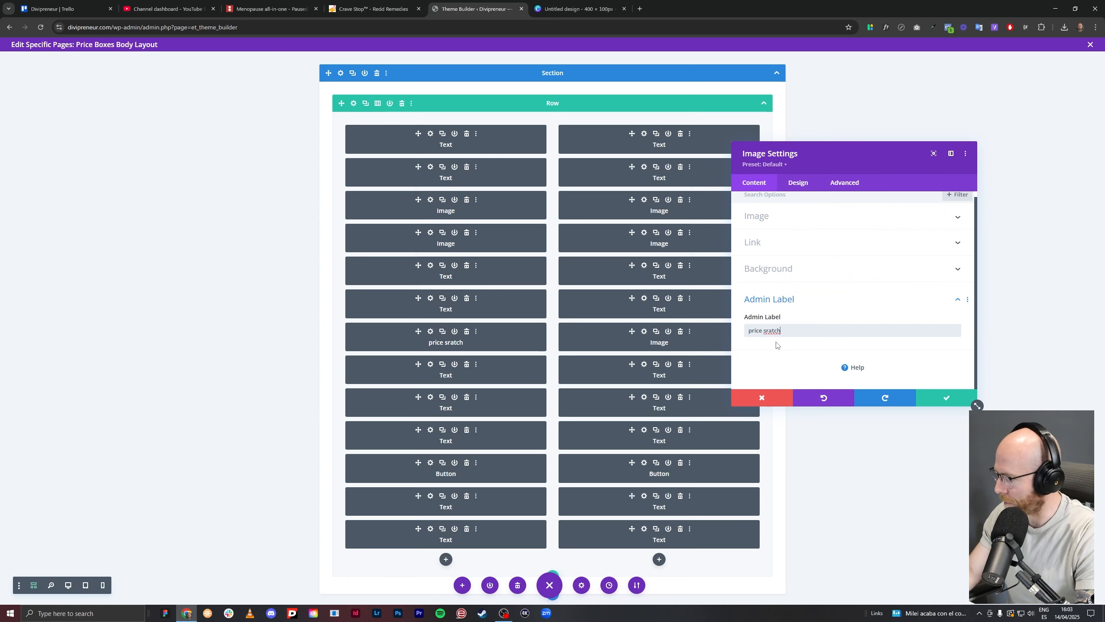
click(768, 335)
text(c)
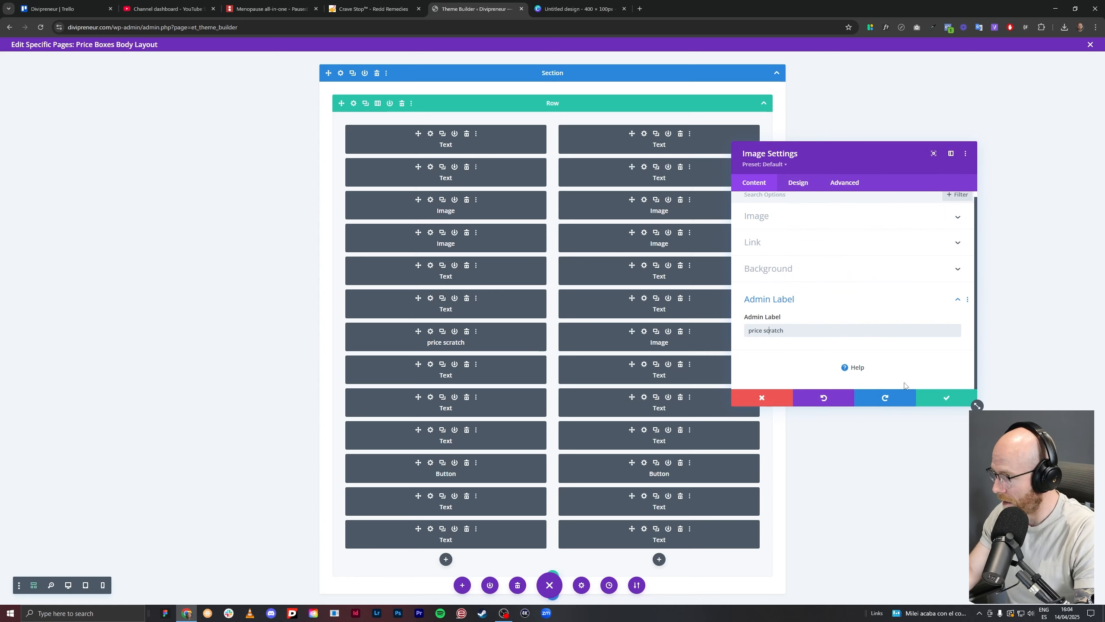
click(931, 397)
Label the scribble image in the 3 Bottles column "price scratch" as well and save its settings.
click(644, 331)
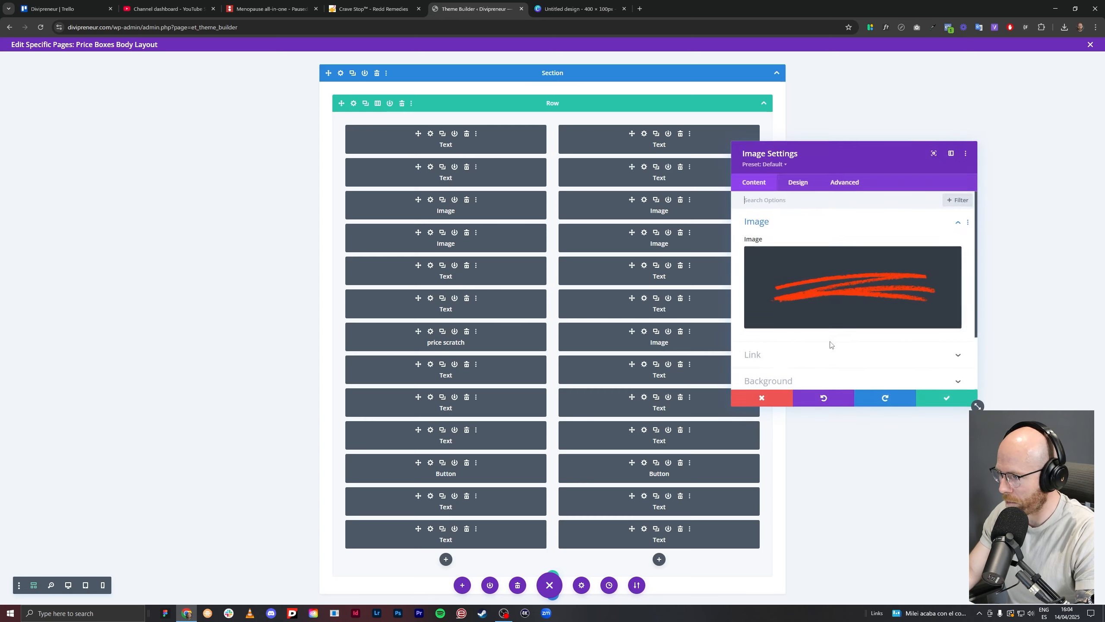
scroll(807, 343, down, 3)
click(807, 342)
text(pr)
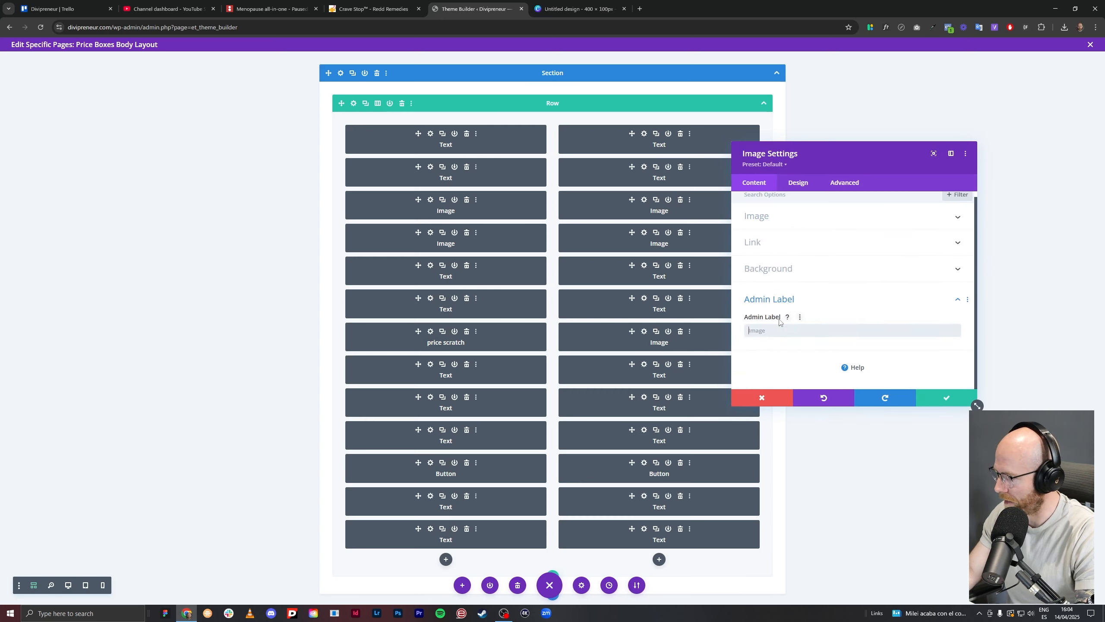
text(o)
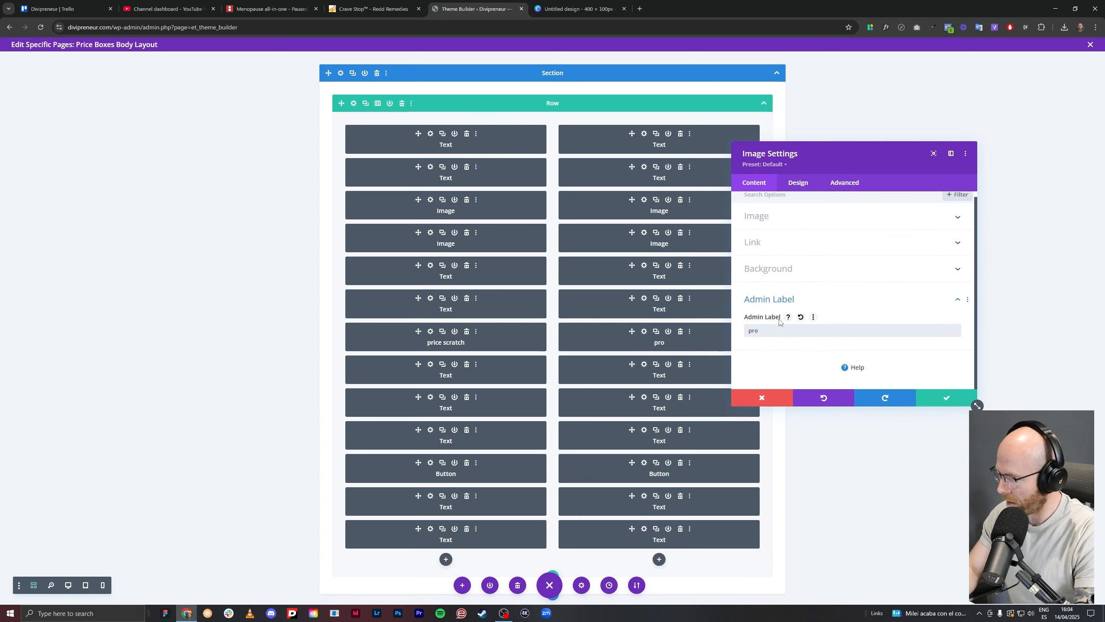
text(ice scratch)
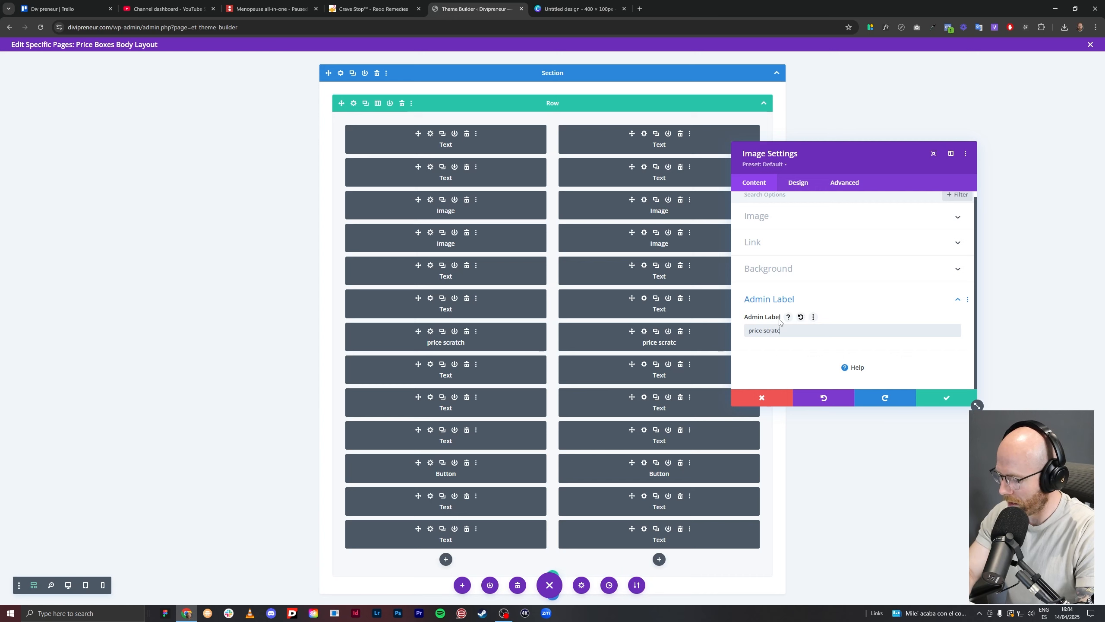
click(946, 398)
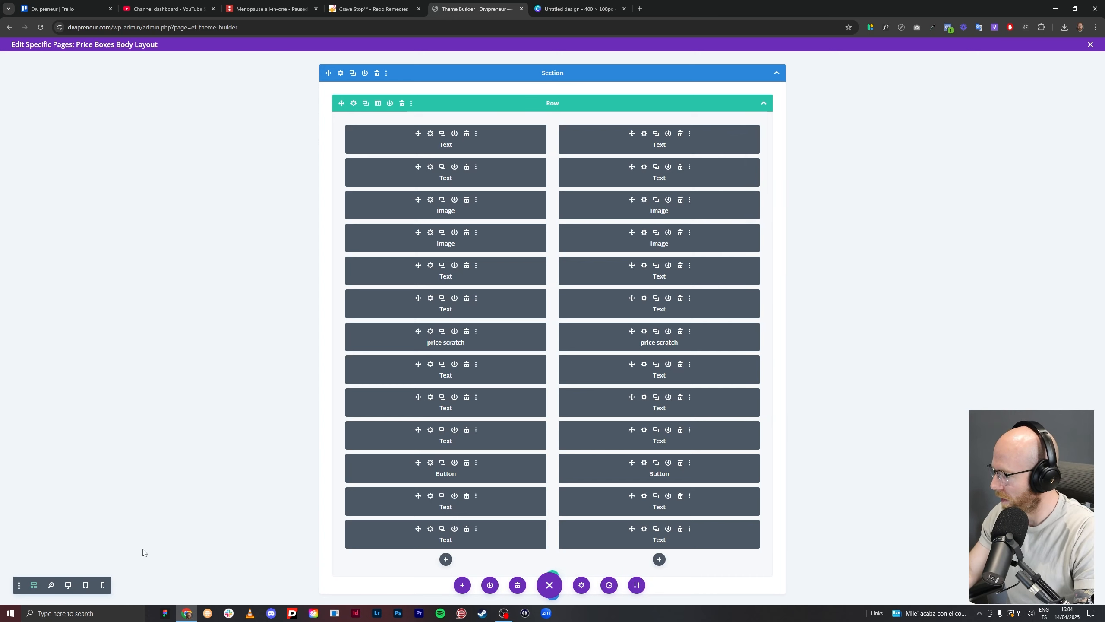
In phone view, copy the module styles of the "SAVE 20%" badge and paste them onto the "SAVE 25%" badge.
click(101, 586)
scroll(571, 355, down, 5)
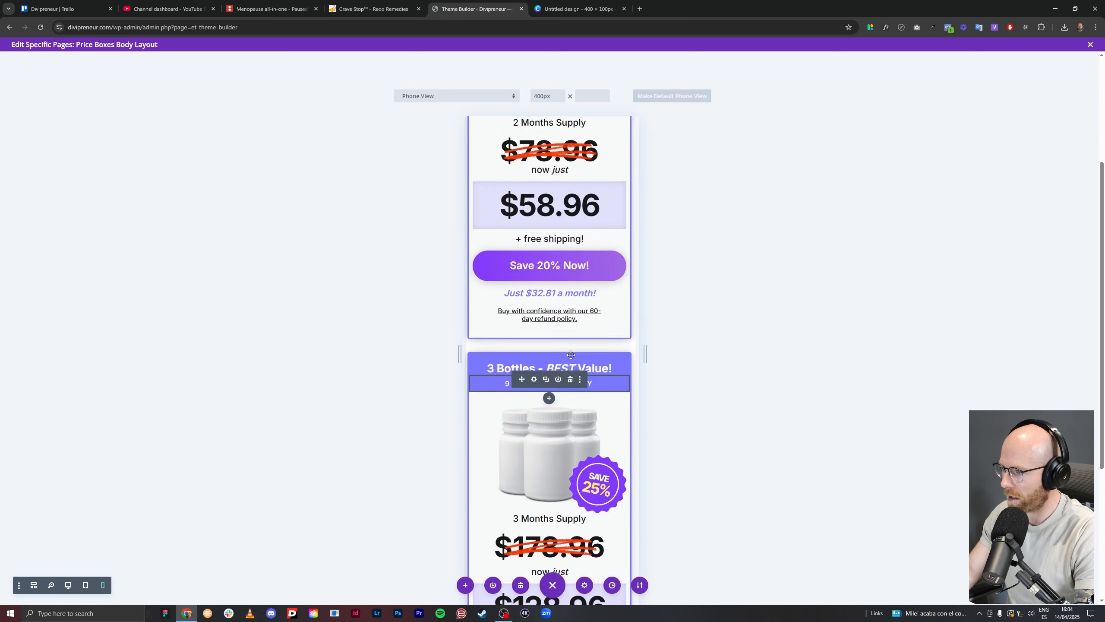
scroll(571, 355, up, 4)
scroll(585, 385, down, 5)
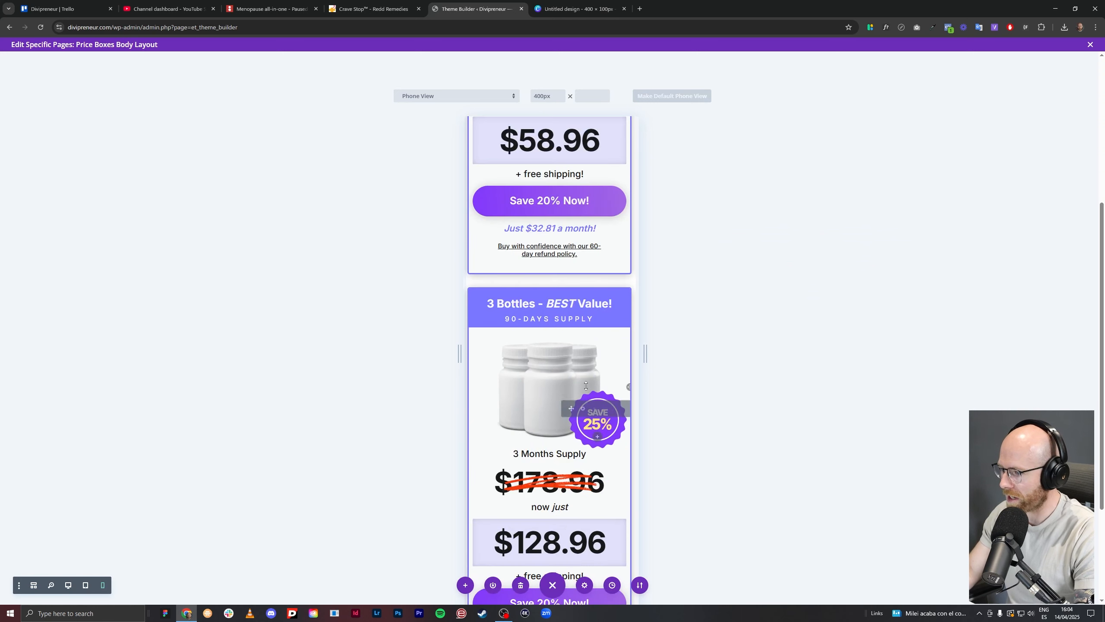
scroll(585, 385, up, 5)
right_click(561, 229)
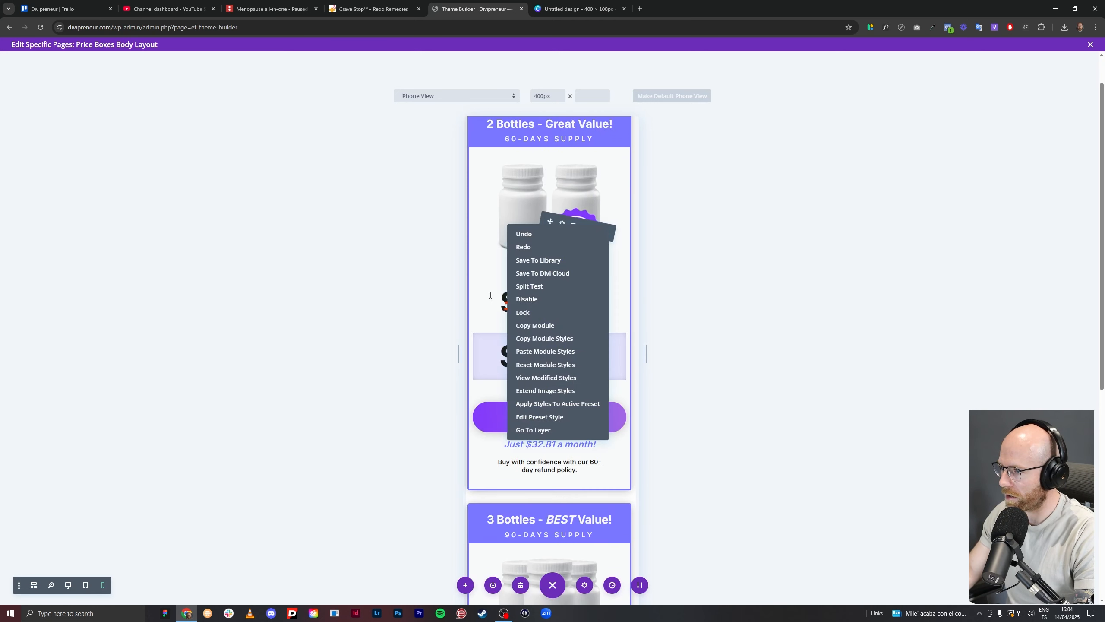
click(543, 340)
scroll(561, 378, down, 6)
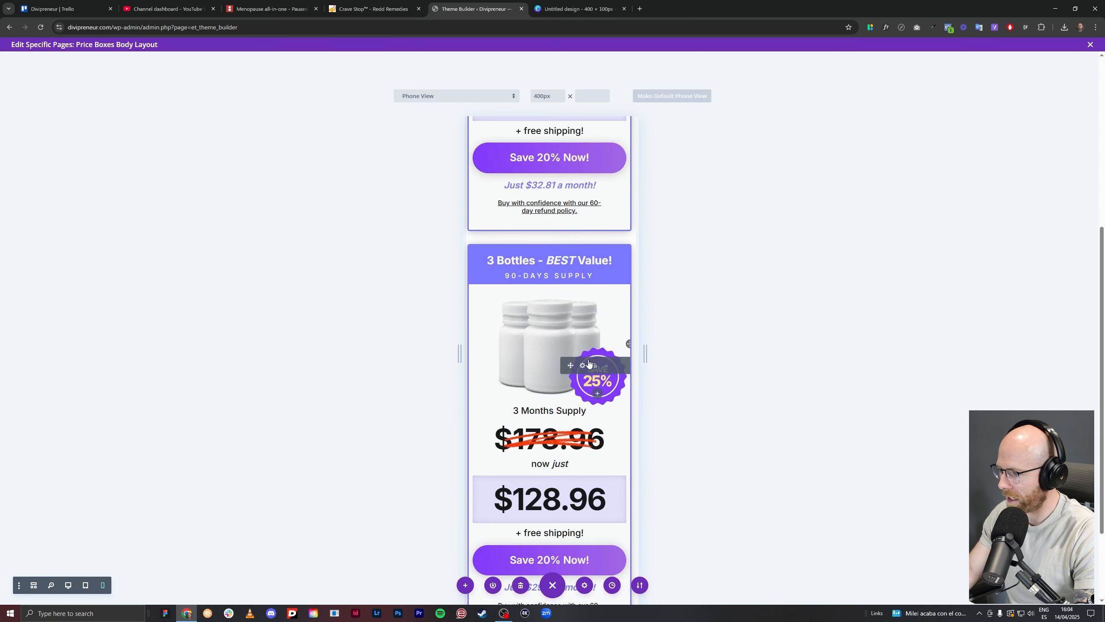
right_click(588, 363)
scroll(589, 364, up, 1)
click(569, 314)
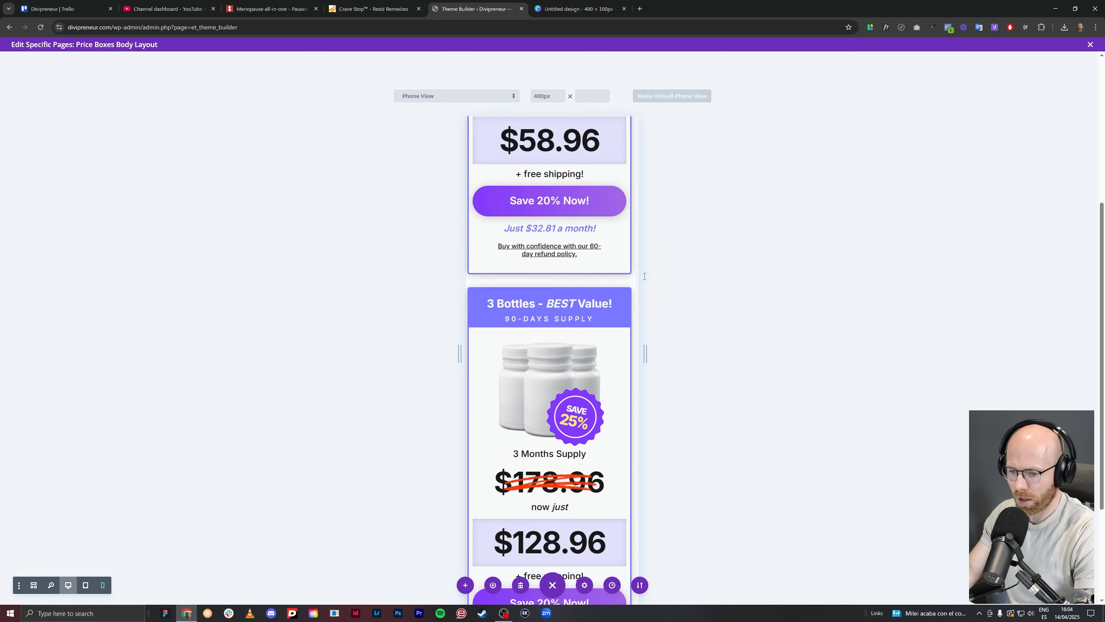
In desktop view, increase the vertical offset of the 3 Bottles scribble so it strikes through the $178.96 price, and save it.
click(68, 585)
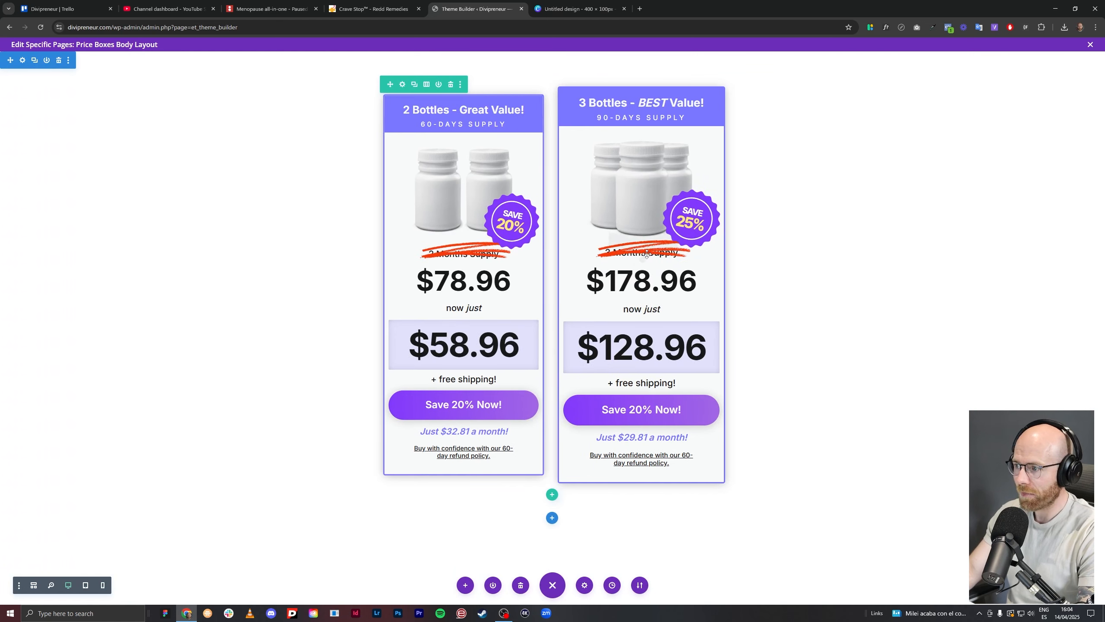
click(628, 242)
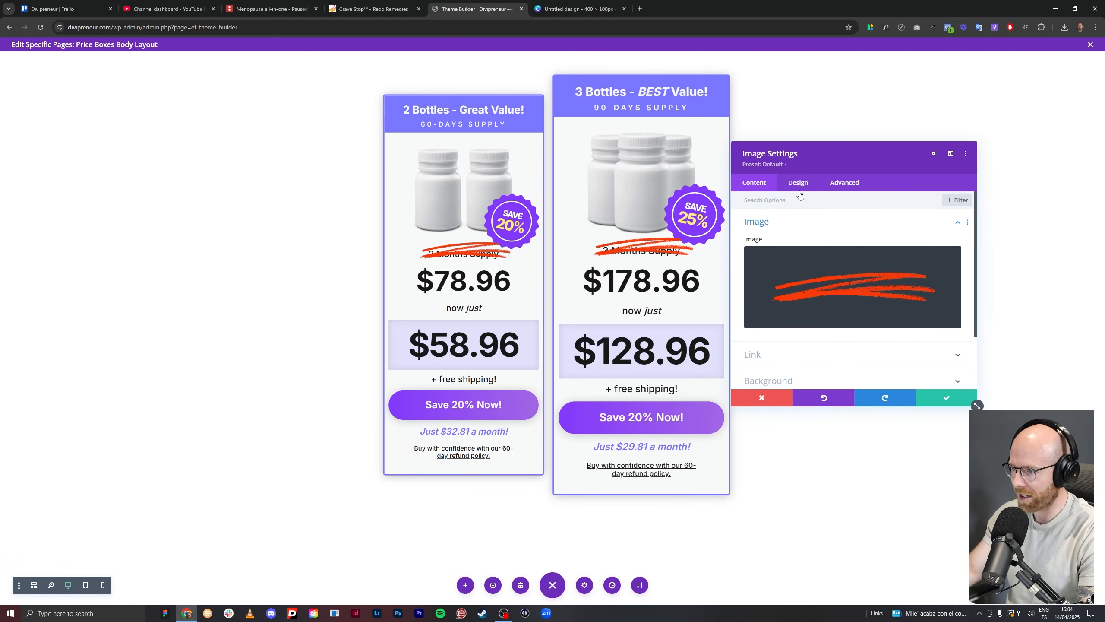
click(853, 185)
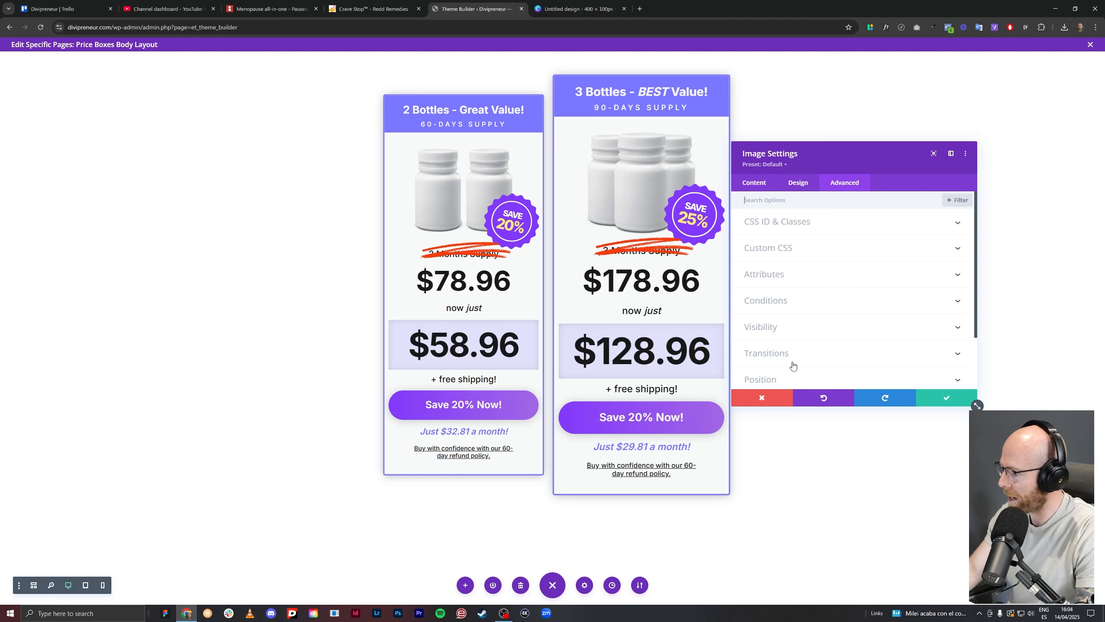
click(792, 379)
scroll(830, 311, down, 3)
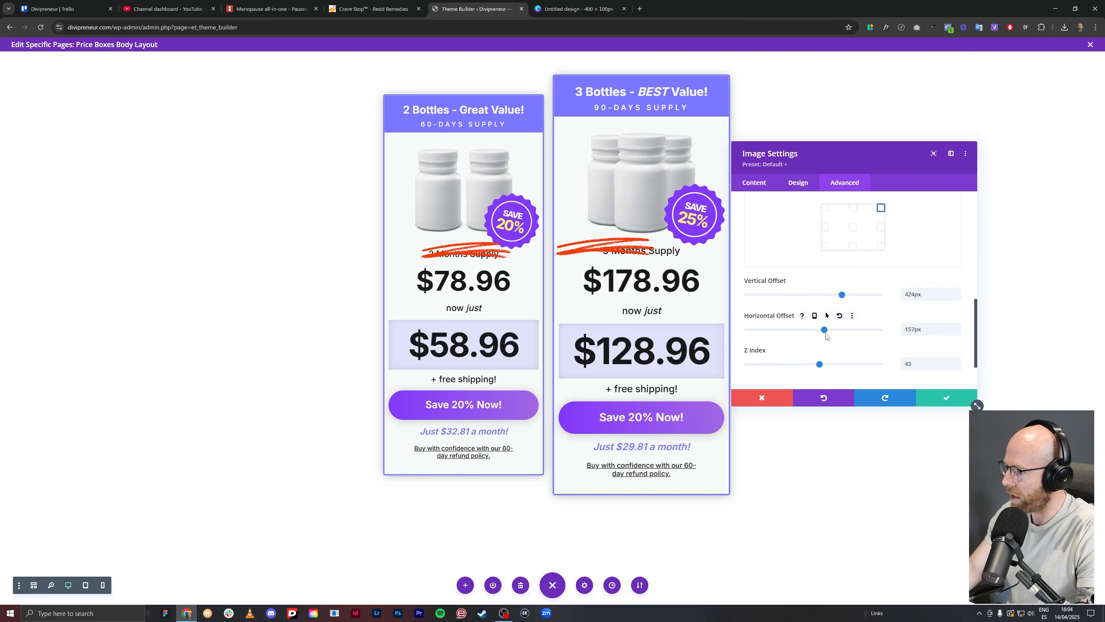
mouse_move(842, 294)
mouse_down()
mouse_move(827, 295)
mouse_move(852, 296)
mouse_move(847, 304)
mouse_up()
click(953, 398)
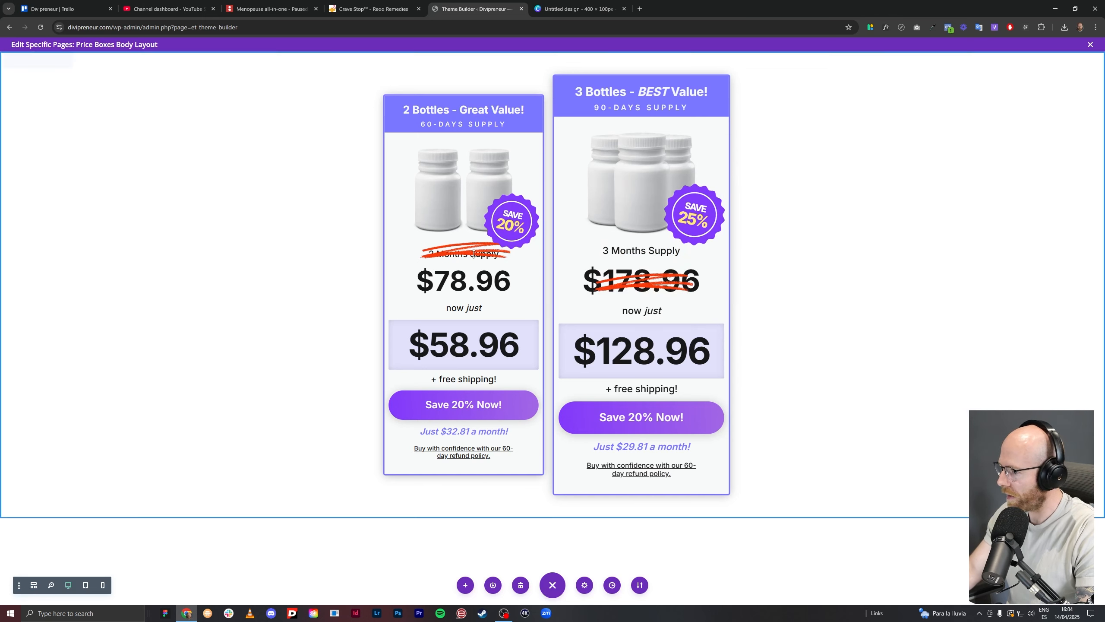
Set the desktop vertical offset of the 2 Bottles scribble to 502px so it crosses the $78.96 price, and save it.
click(452, 245)
click(800, 184)
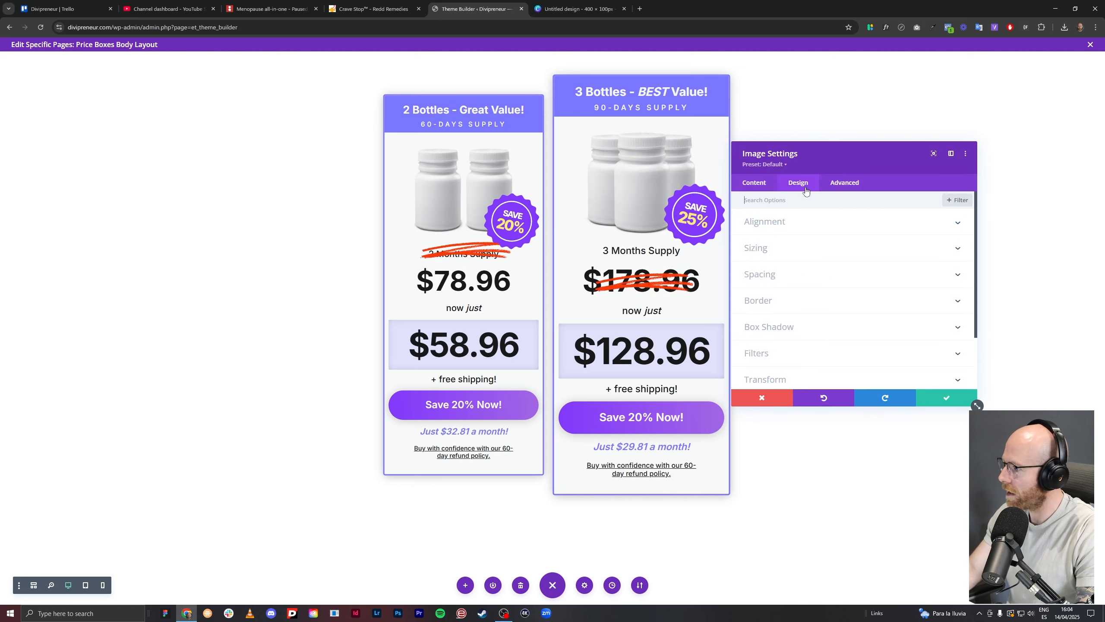
click(843, 182)
scroll(785, 304, down, 2)
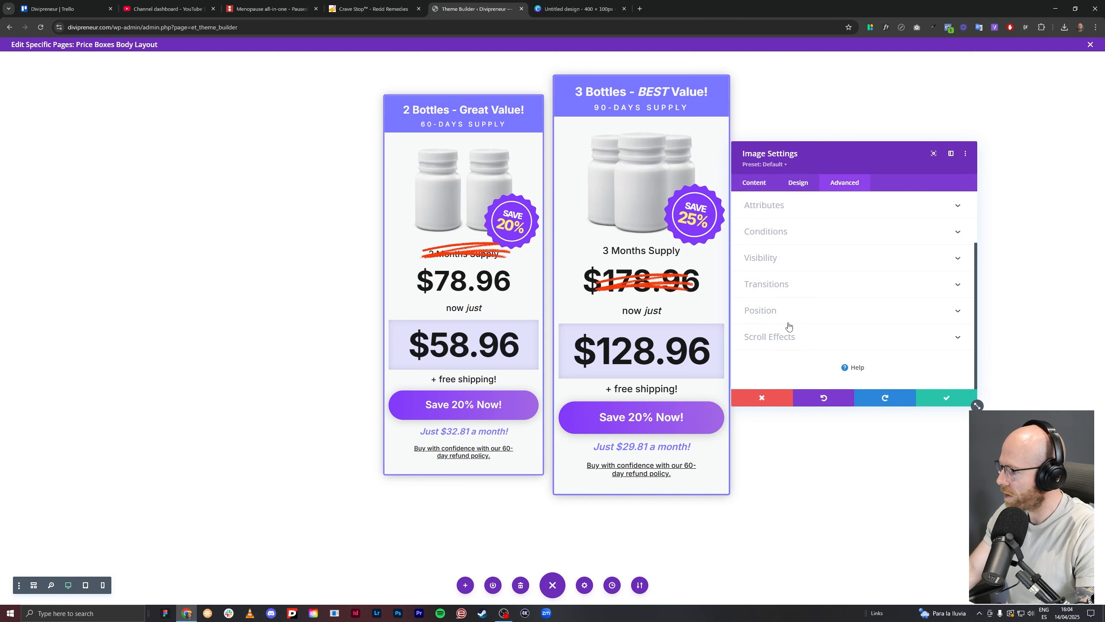
click(785, 322)
scroll(802, 282, down, 4)
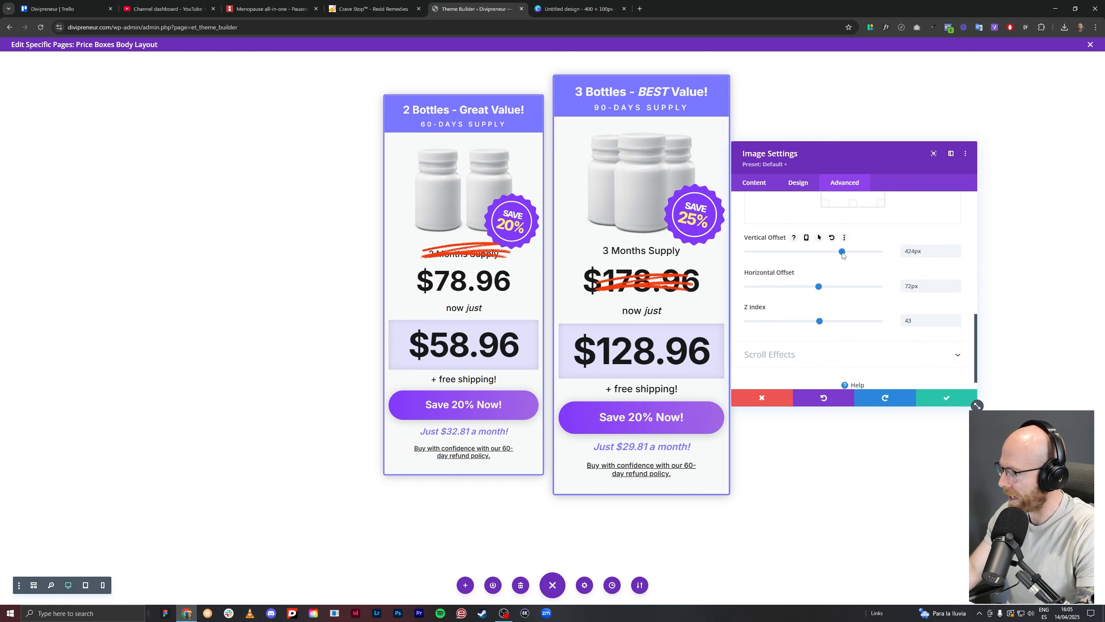
drag(841, 252, 847, 258)
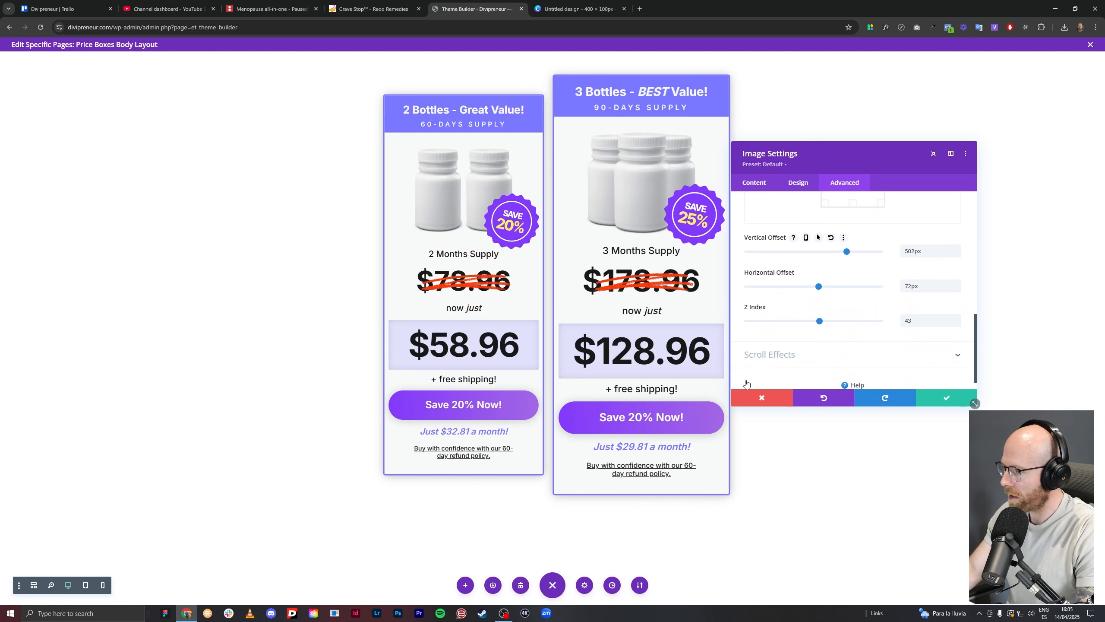
click(948, 399)
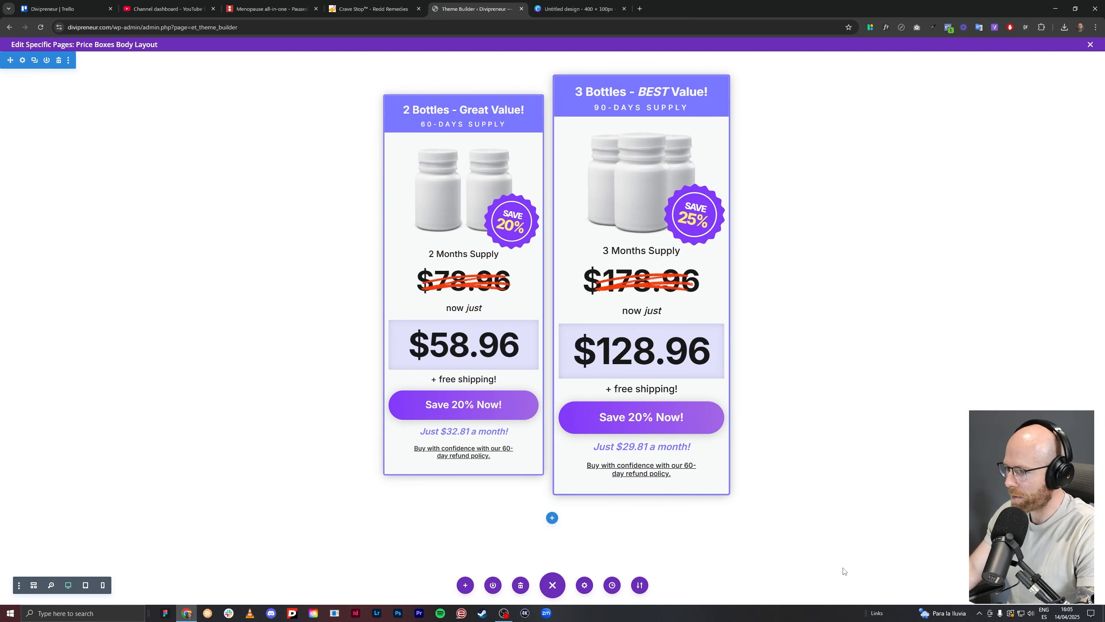
Check badges, scribbles and prices of both boxes in tablet view and in phone view around 412px wide, and return to desktop view.
click(85, 585)
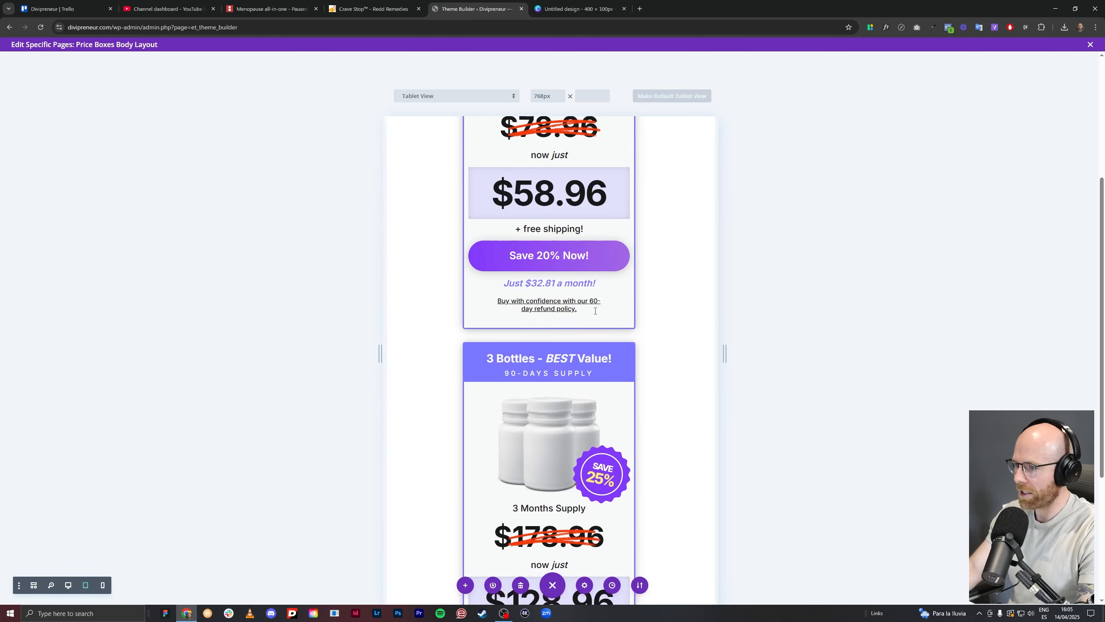
scroll(581, 304, up, 5)
scroll(572, 305, down, 10)
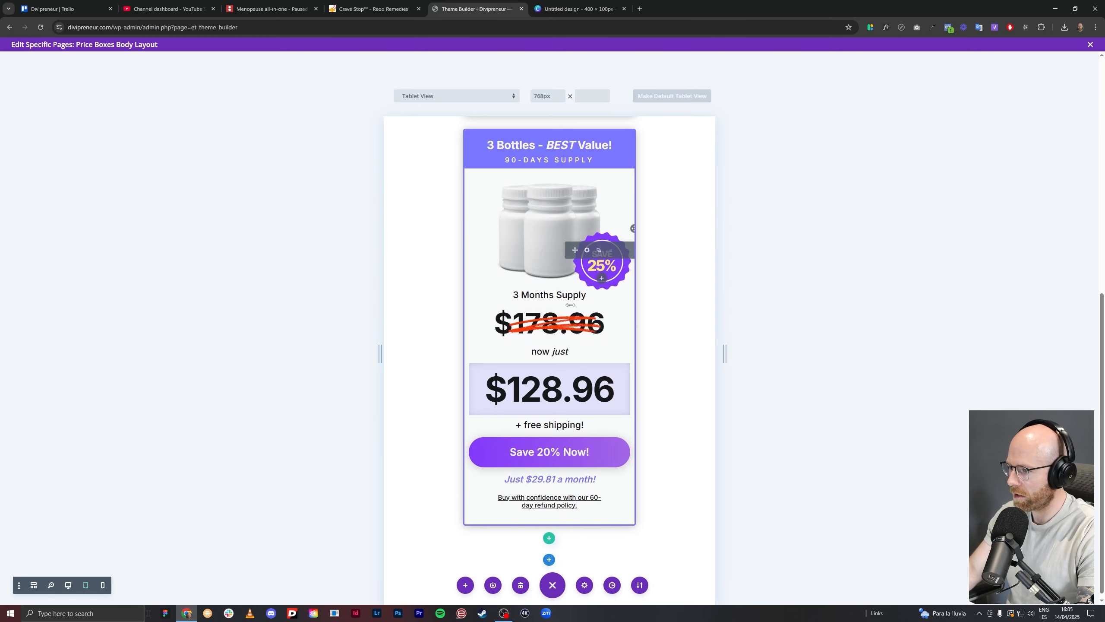
click(103, 584)
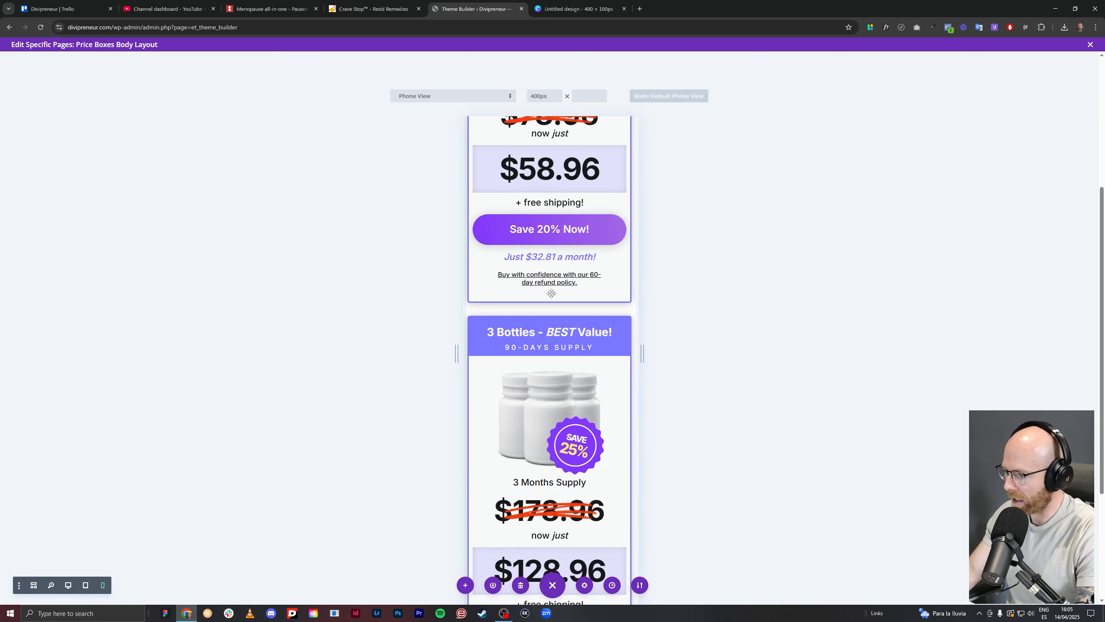
scroll(552, 292, up, 5)
mouse_move(642, 356)
mouse_down()
mouse_move(605, 351)
mouse_move(638, 350)
mouse_move(628, 351)
mouse_up()
scroll(611, 358, down, 5)
scroll(620, 348, down, 3)
scroll(578, 359, up, 5)
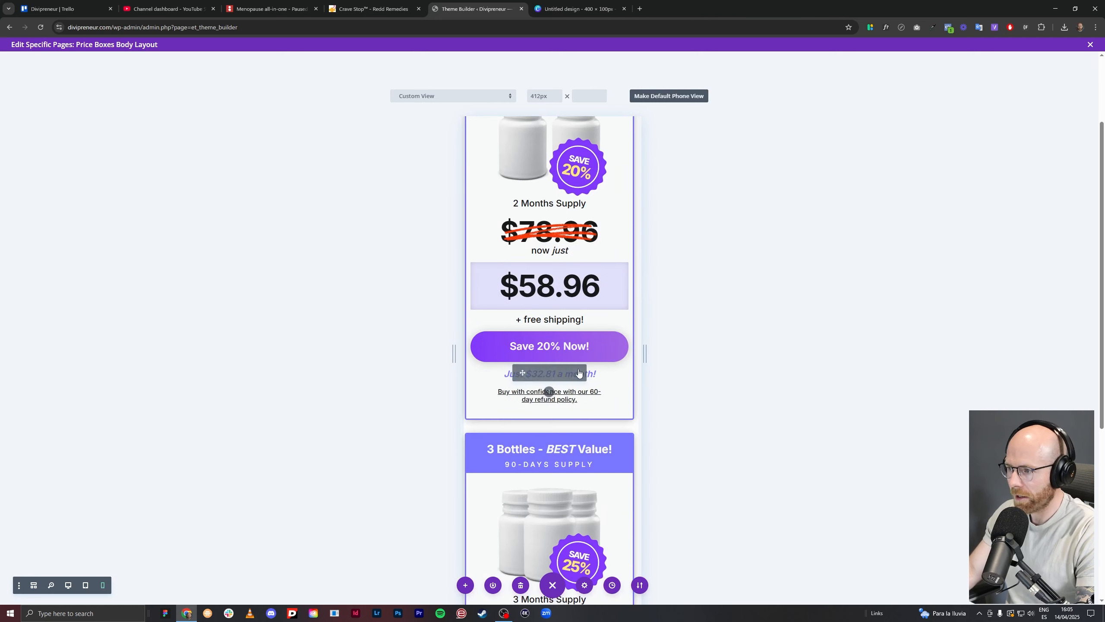
click(68, 584)
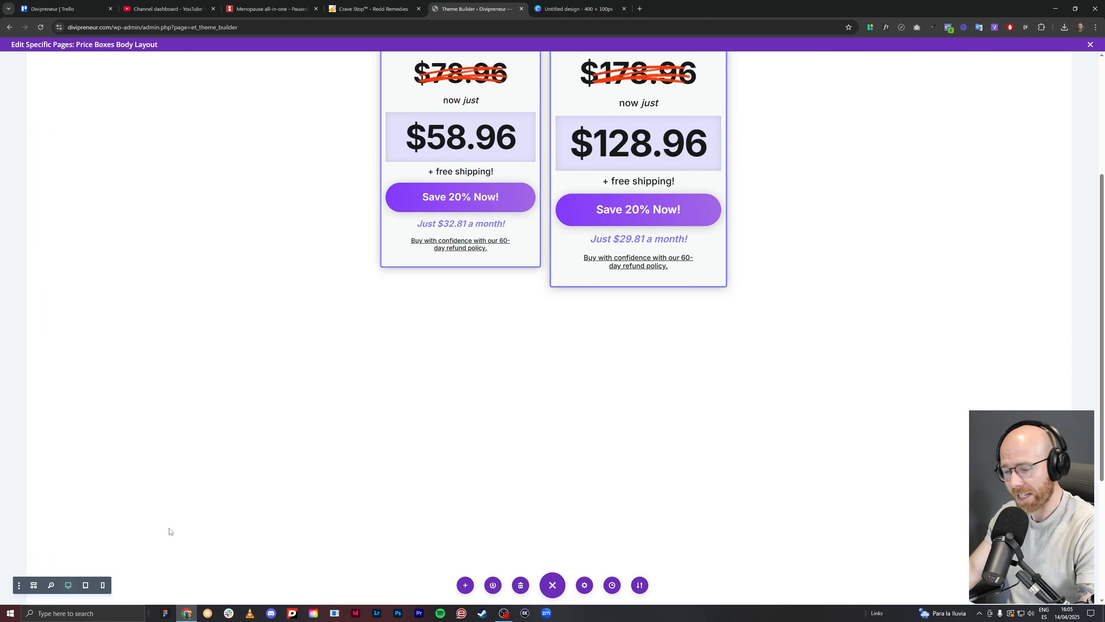